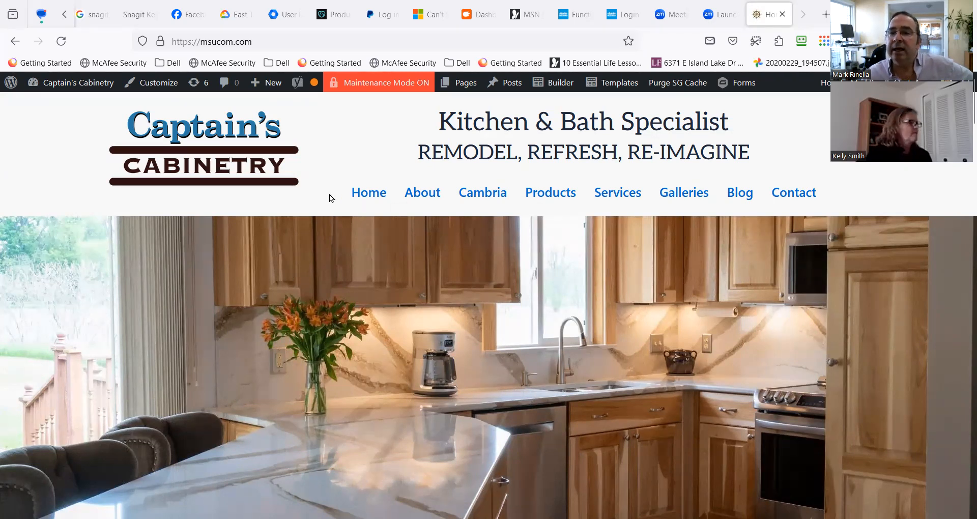
# Go to the Captain's Cabinetry site dashboard and open Beaver Builder's list of Themer Layouts.
pyautogui.moveTo(540, 205)
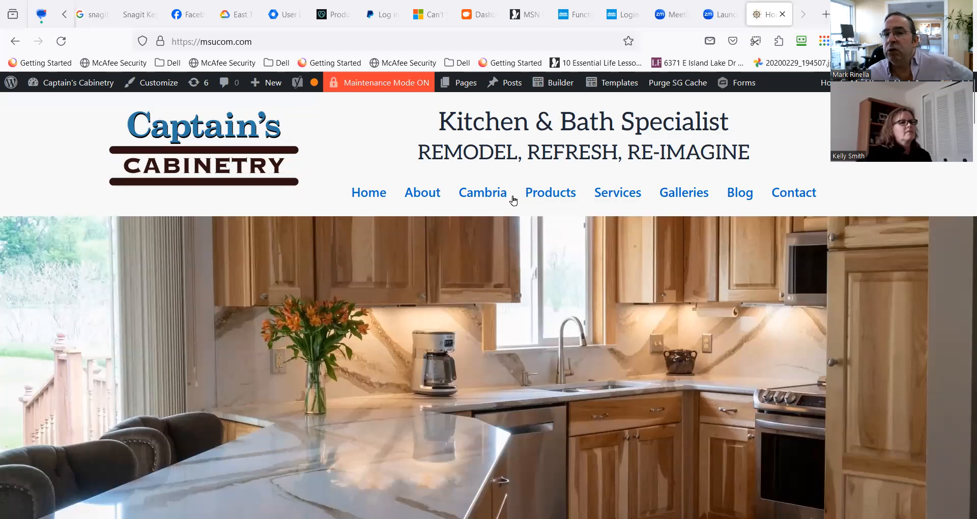
pyautogui.moveTo(614, 80)
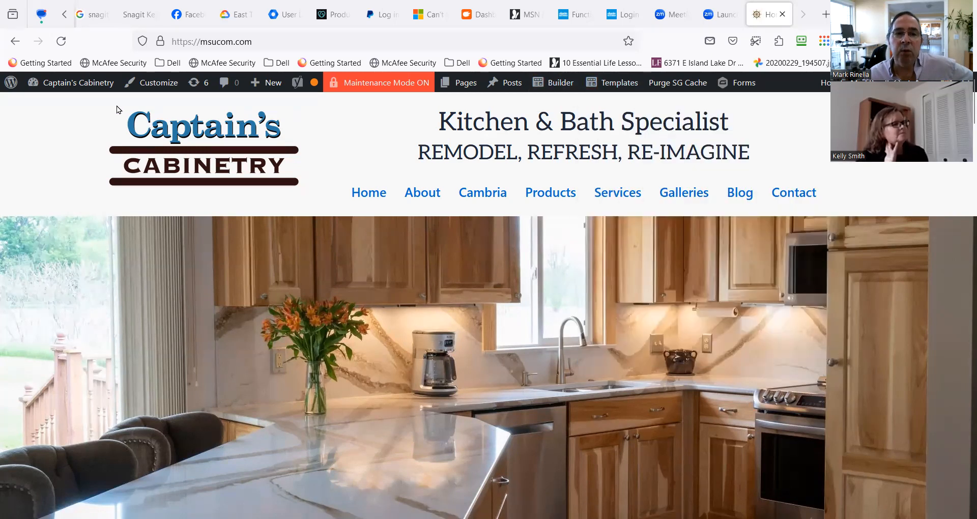
pyautogui.moveTo(70, 90)
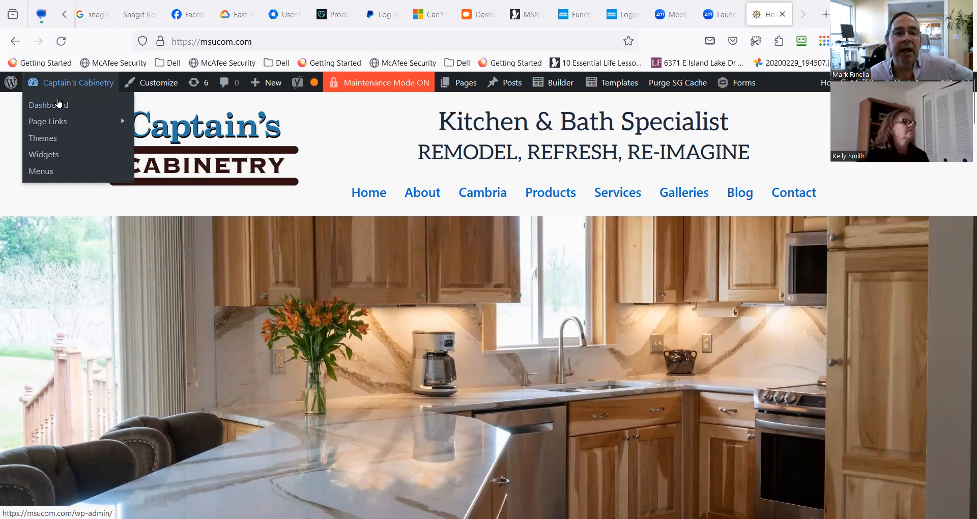
pyautogui.click(59, 104)
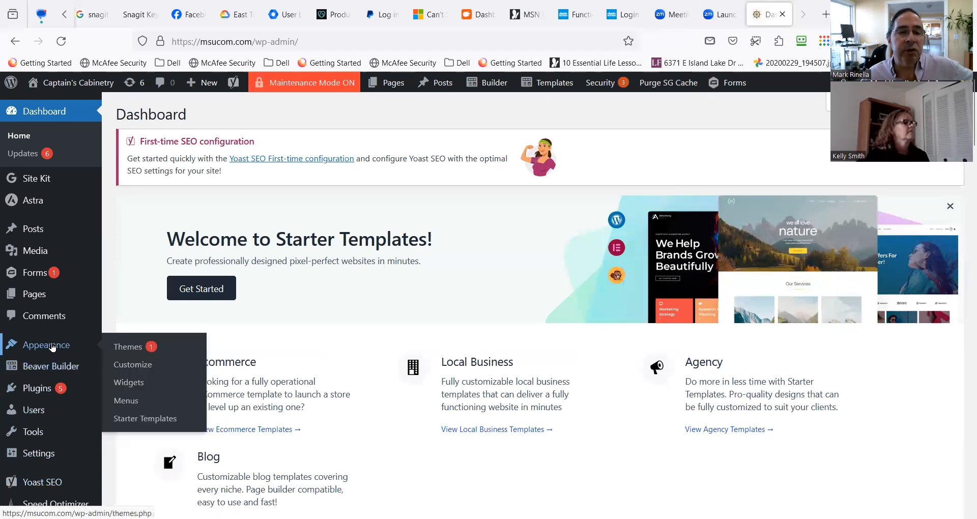
pyautogui.moveTo(51, 367)
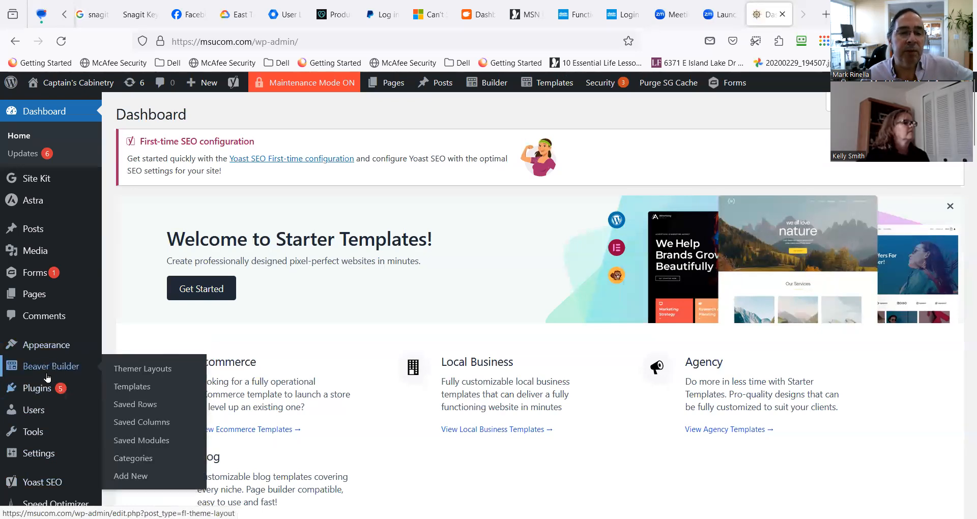
pyautogui.click(128, 373)
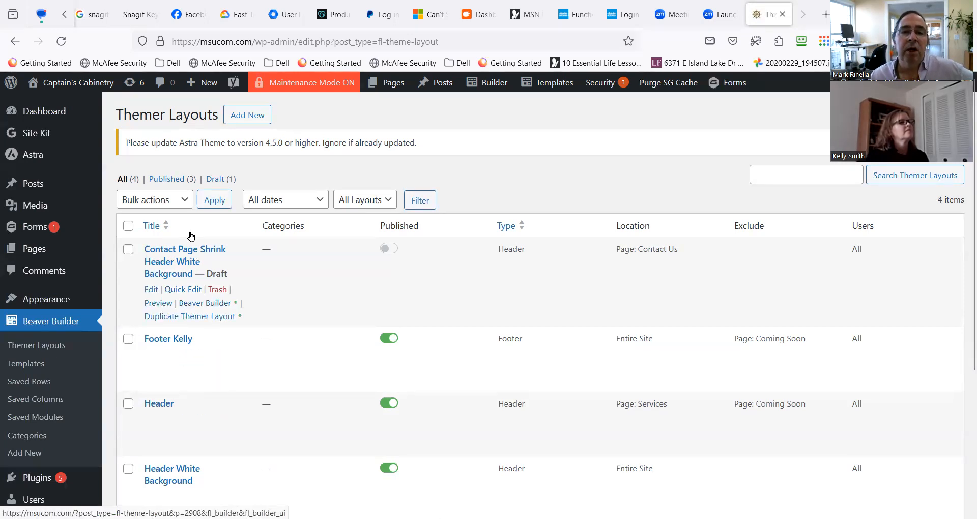
pyautogui.moveTo(124, 115); pyautogui.dragTo(191, 115)
pyautogui.click(407, 164)
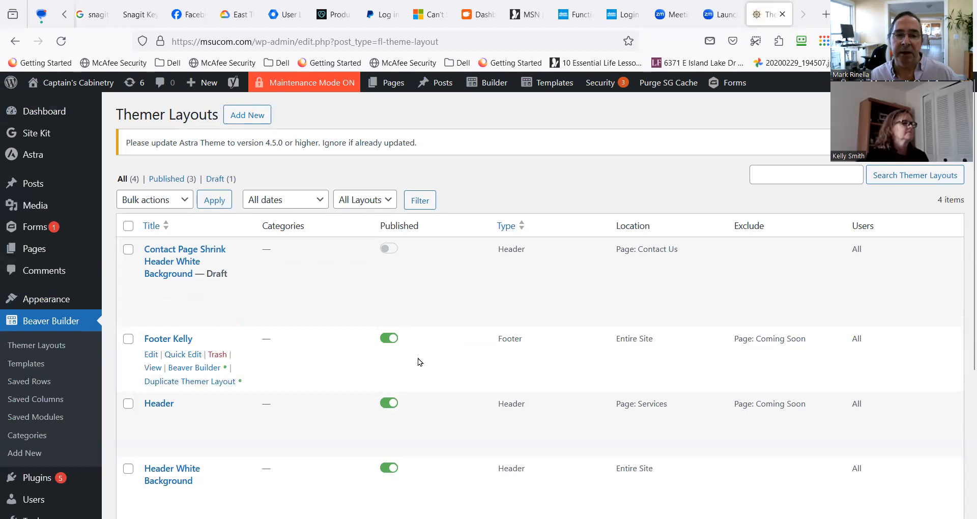
# Review the Themer Layouts list and unpublish the "Header" layout assigned to the Services page.
pyautogui.scroll(-2, 283, 465)
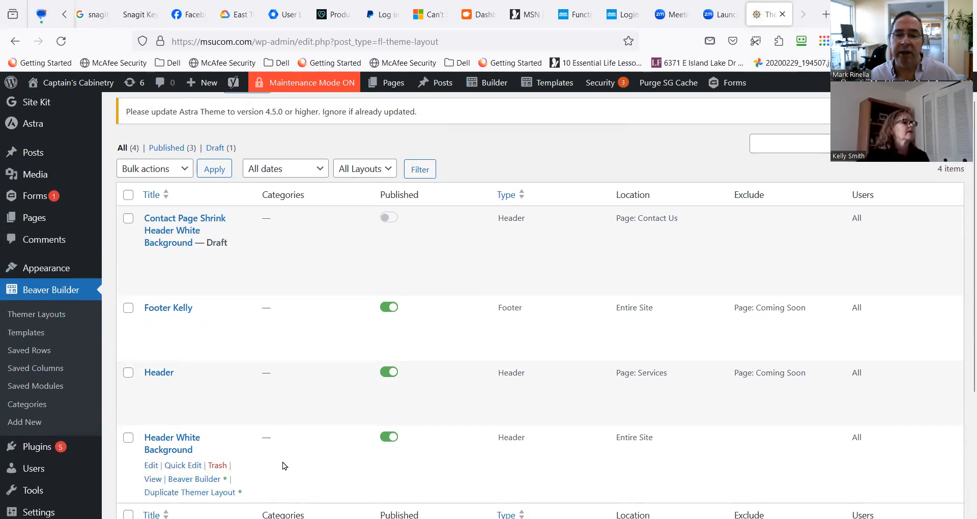
pyautogui.scroll(1, 283, 462)
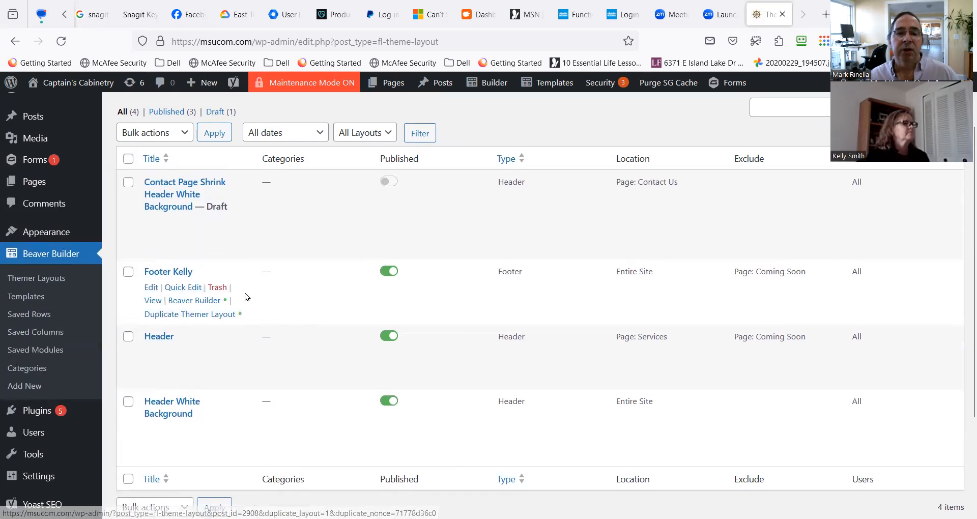
pyautogui.scroll(-1, 246, 294)
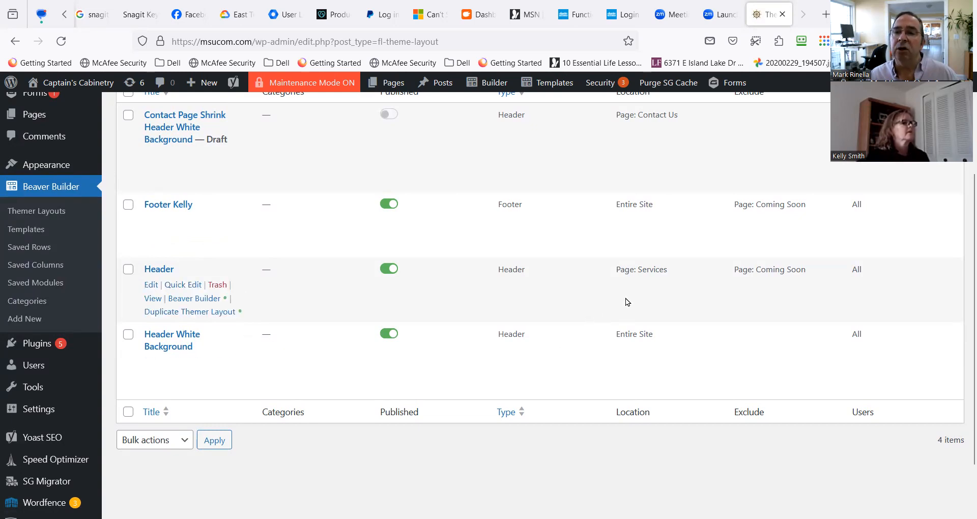
pyautogui.scroll(1, 626, 303)
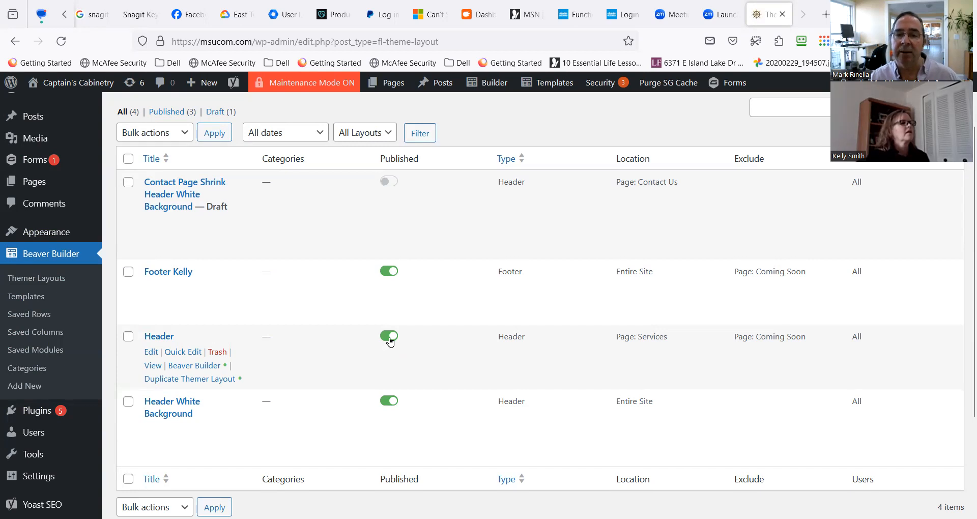
pyautogui.click(173, 337)
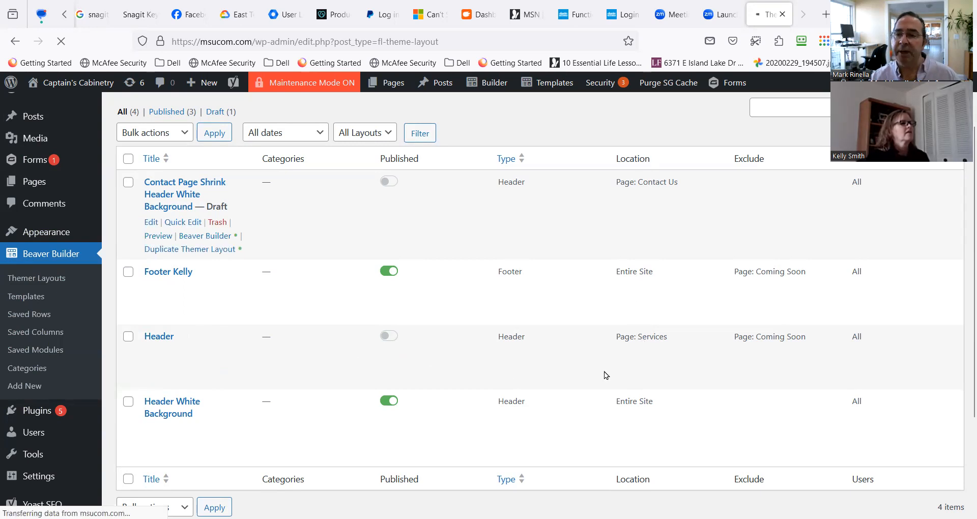
pyautogui.scroll(-3, 595, 388)
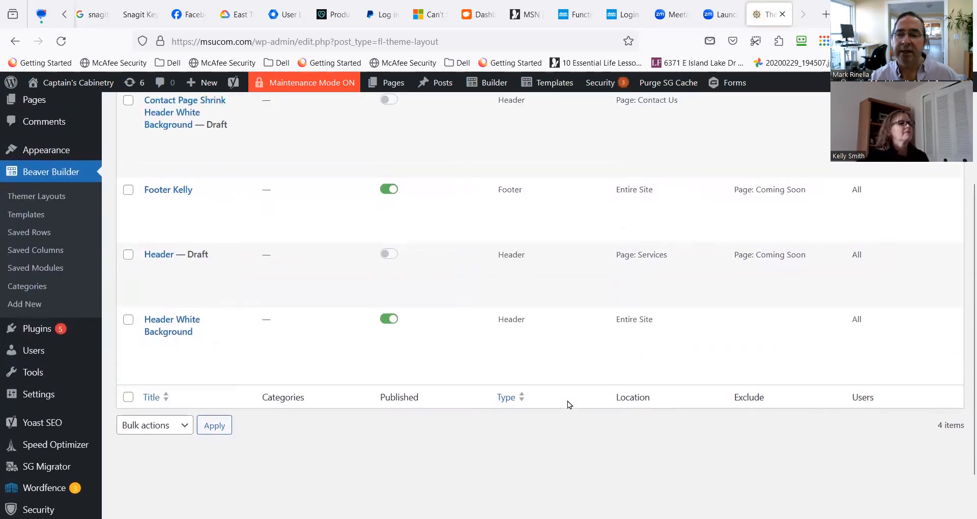
pyautogui.scroll(3, 566, 401)
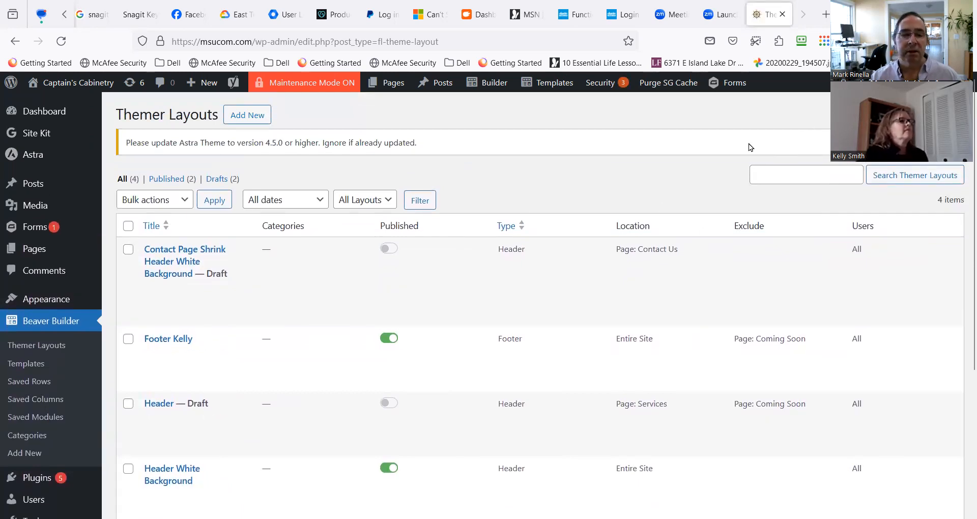
pyautogui.scroll(-4, 385, 375)
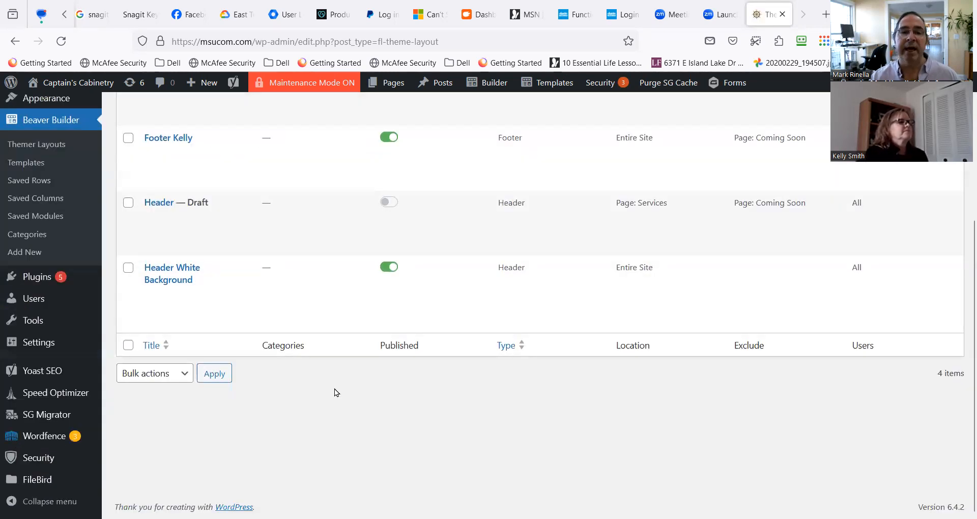
pyautogui.scroll(4, 338, 384)
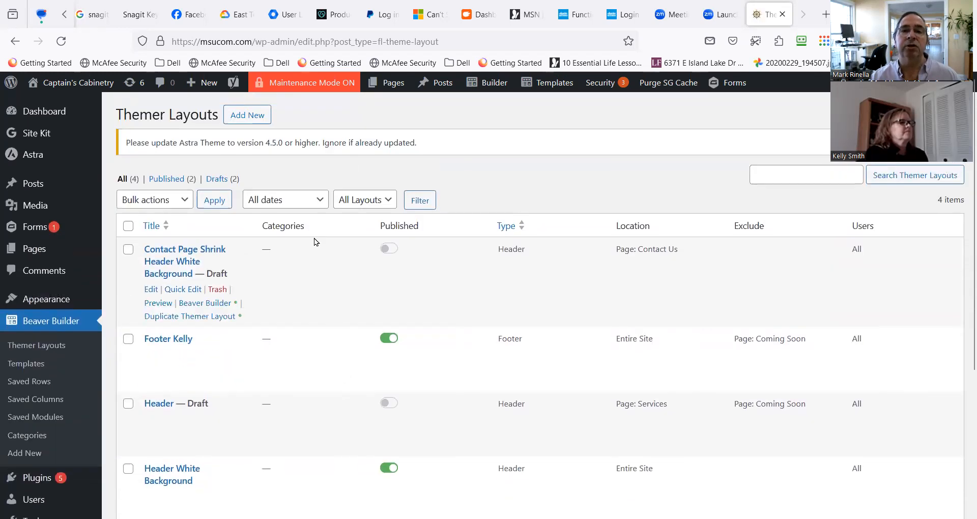
# Open the Services page in Beaver Builder to check its header, and exit the editor to the page.
pyautogui.moveTo(494, 87)
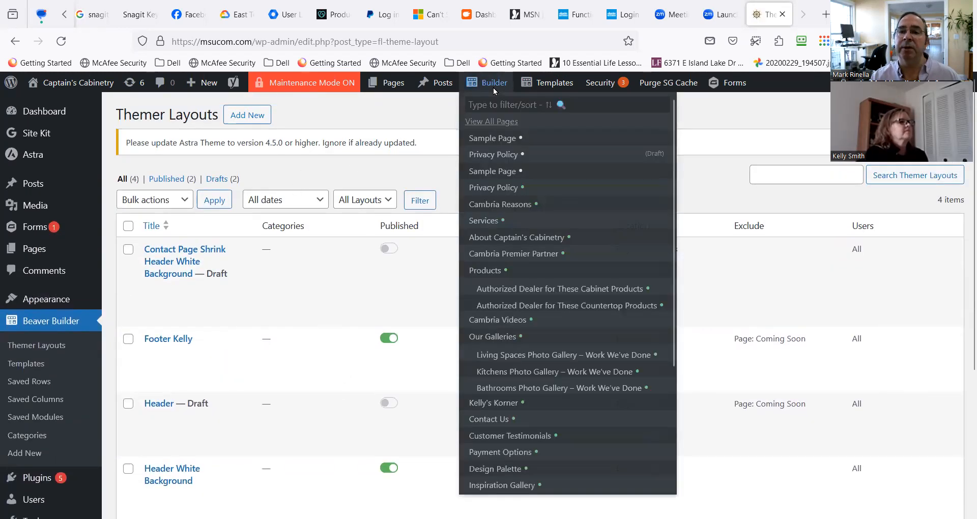
pyautogui.click(492, 221)
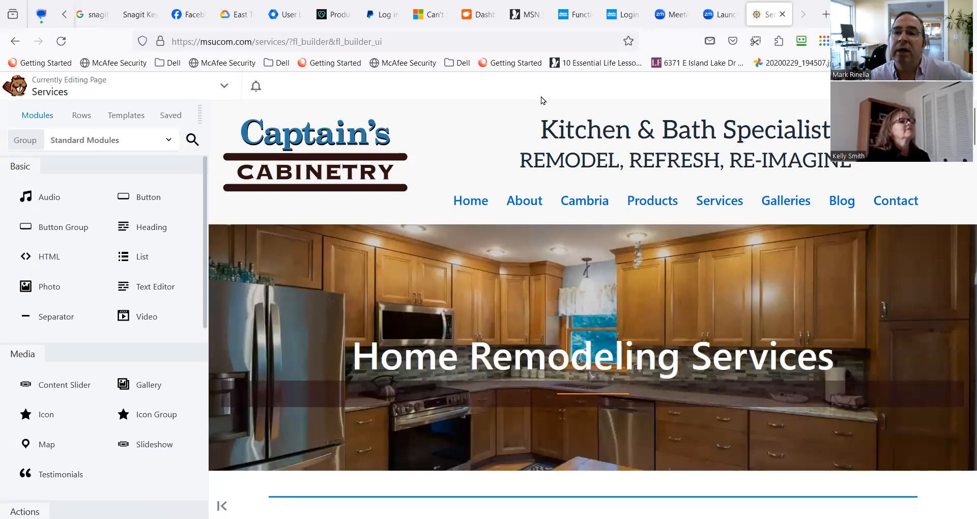
pyautogui.click(953, 85)
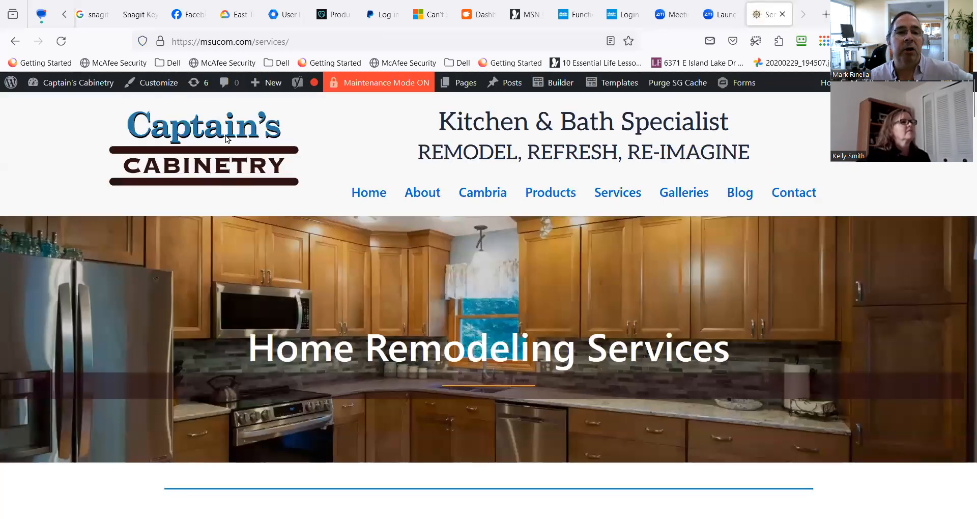
# Return to the dashboard and reopen the Themer Layouts list to find the Header White Background layout.
pyautogui.moveTo(72, 84)
pyautogui.click(52, 106)
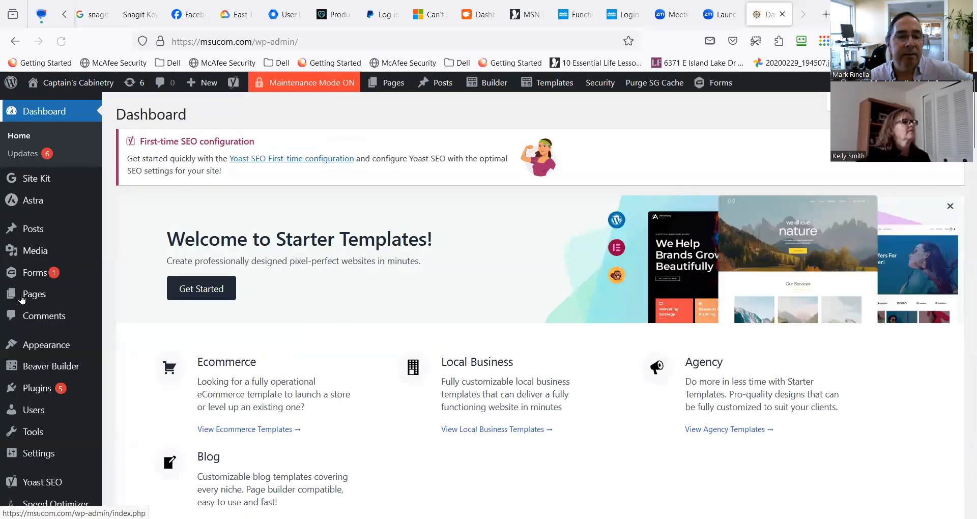
pyautogui.moveTo(51, 367)
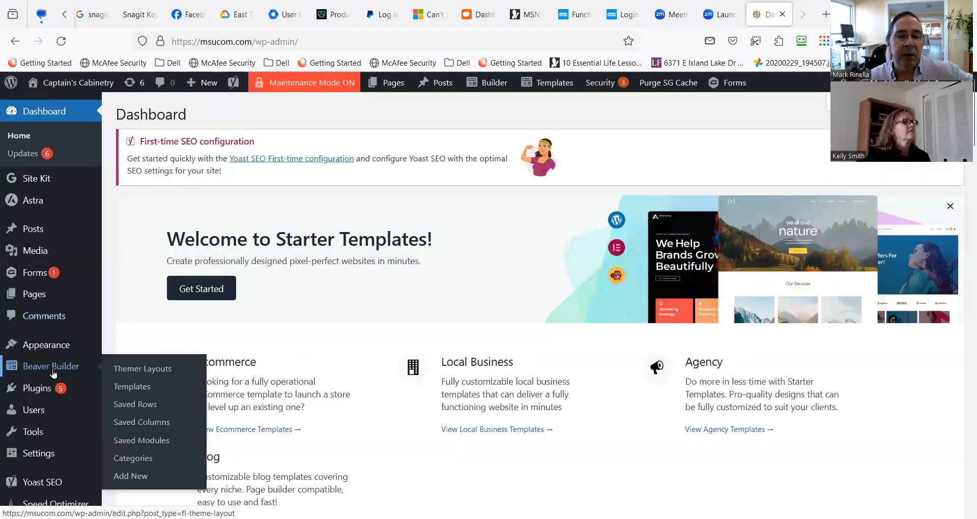
pyautogui.click(124, 370)
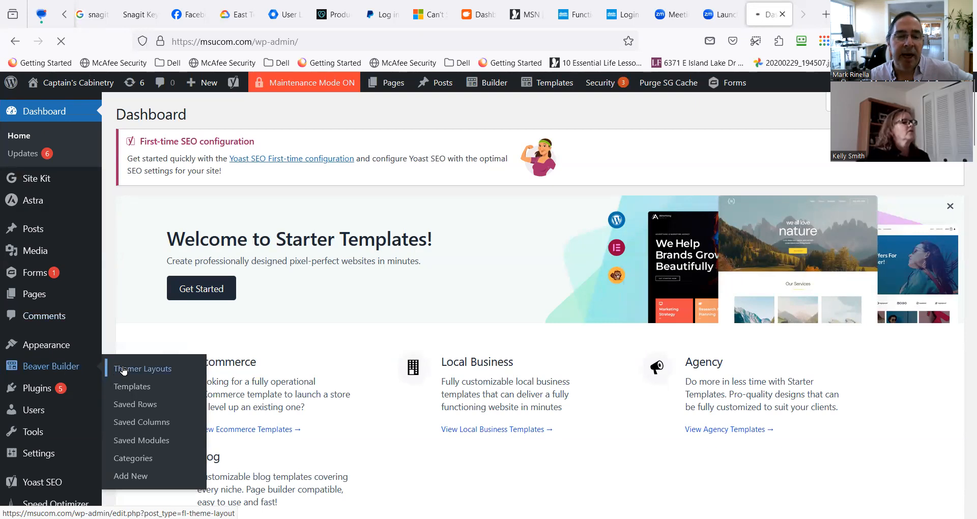
pyautogui.scroll(-3, 240, 311)
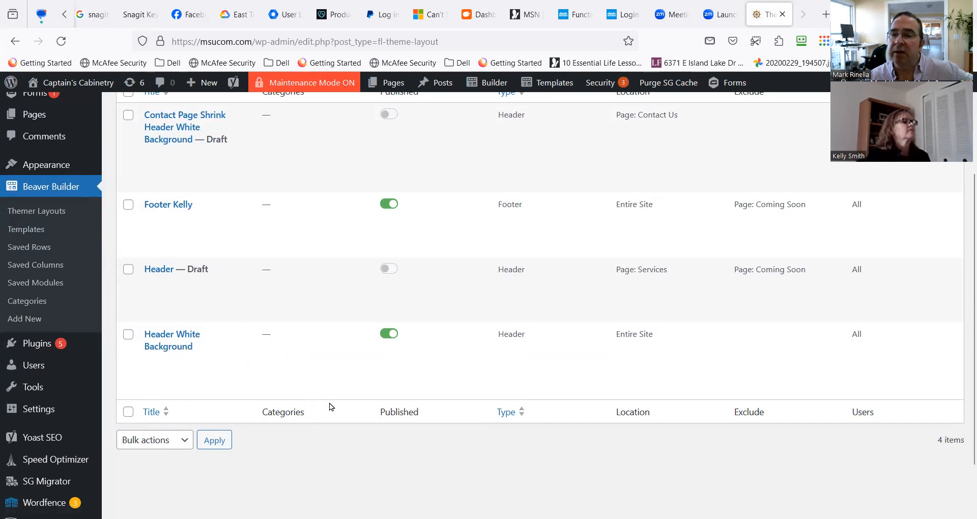
pyautogui.scroll(2, 340, 403)
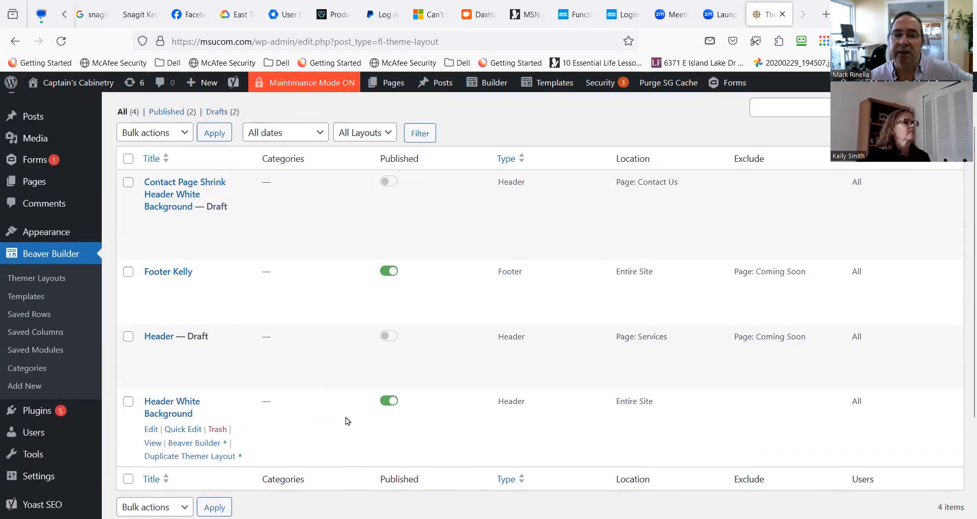
pyautogui.click(176, 429)
pyautogui.scroll(-2, 284, 458)
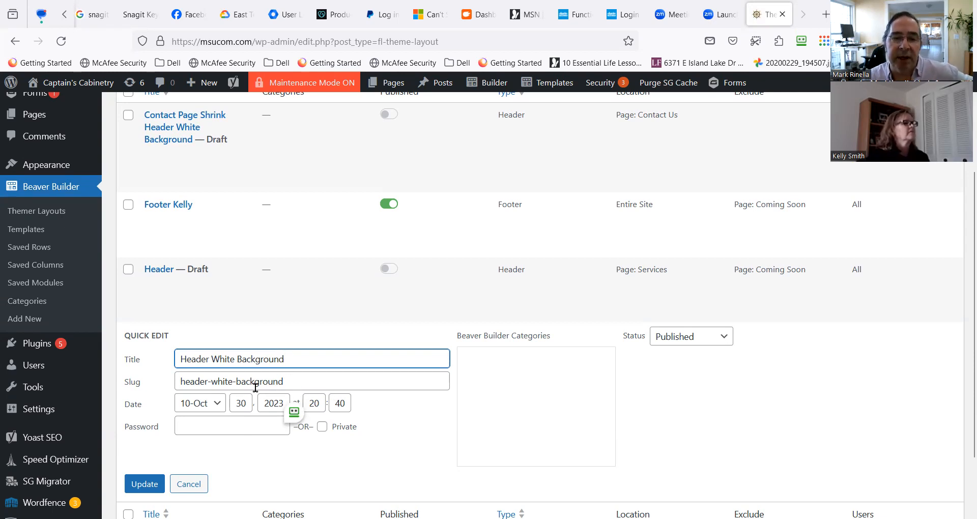
pyautogui.scroll(-1, 239, 427)
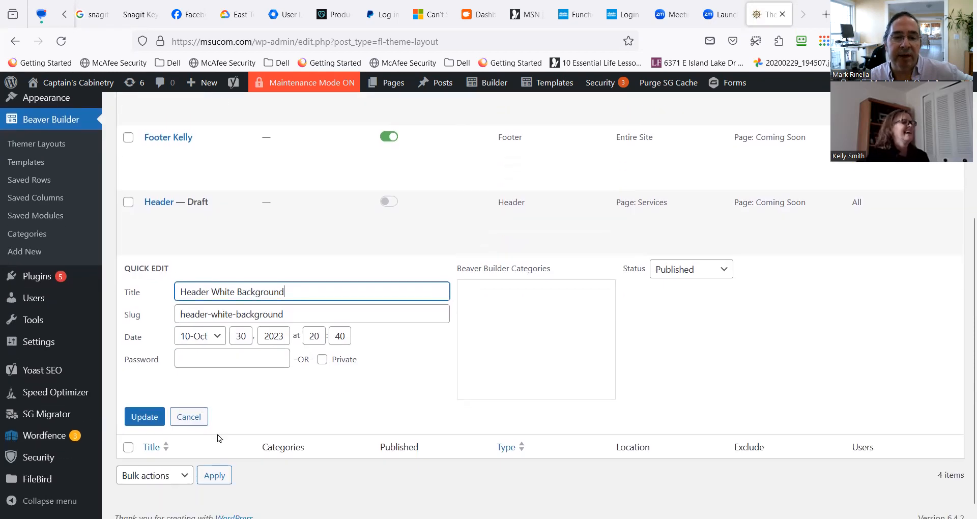
pyautogui.click(203, 419)
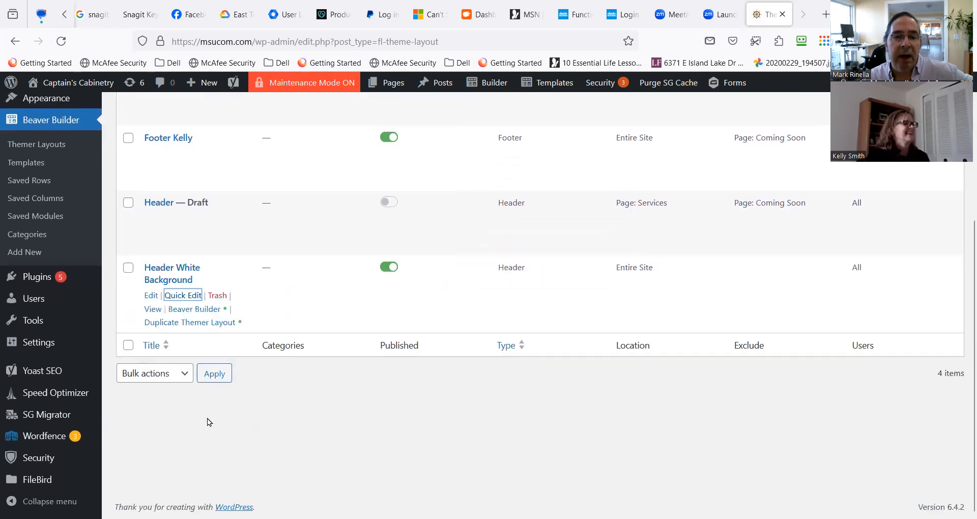
# Open the Header White Background layout for editing, set Shrink to Yes, and update the layout.
pyautogui.click(150, 295)
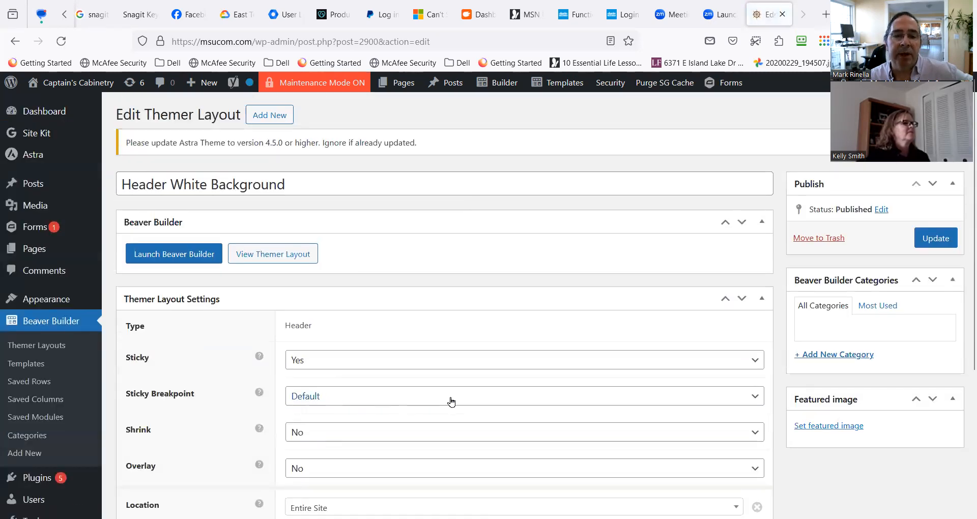
pyautogui.scroll(-2, 433, 401)
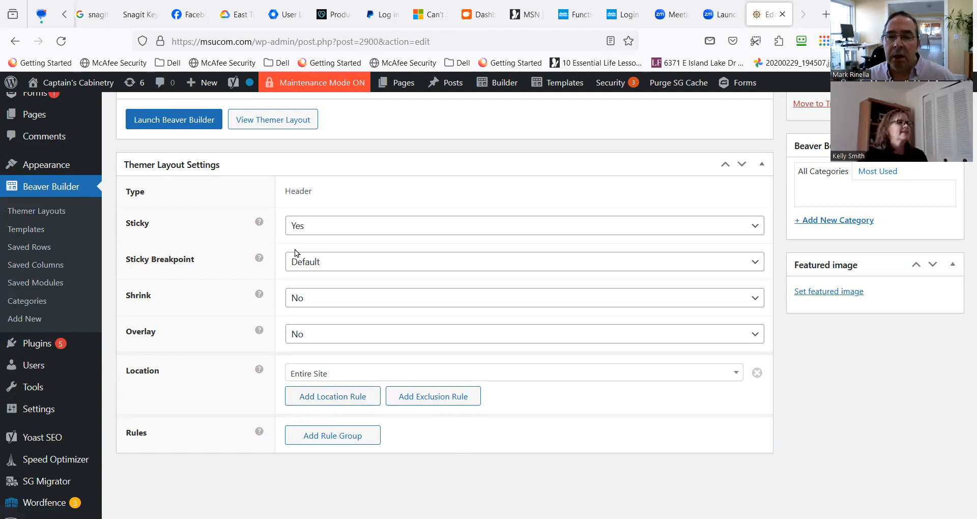
pyautogui.click(322, 309)
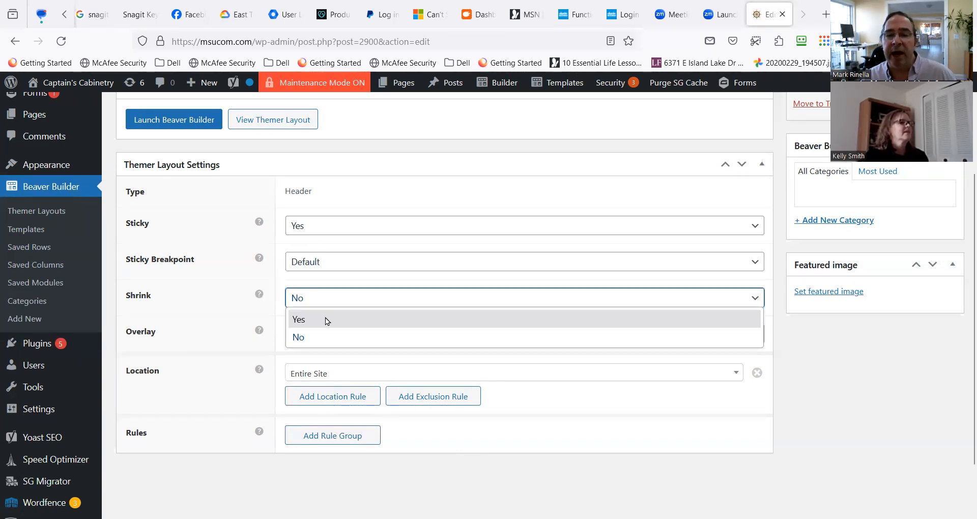
pyautogui.click(325, 317)
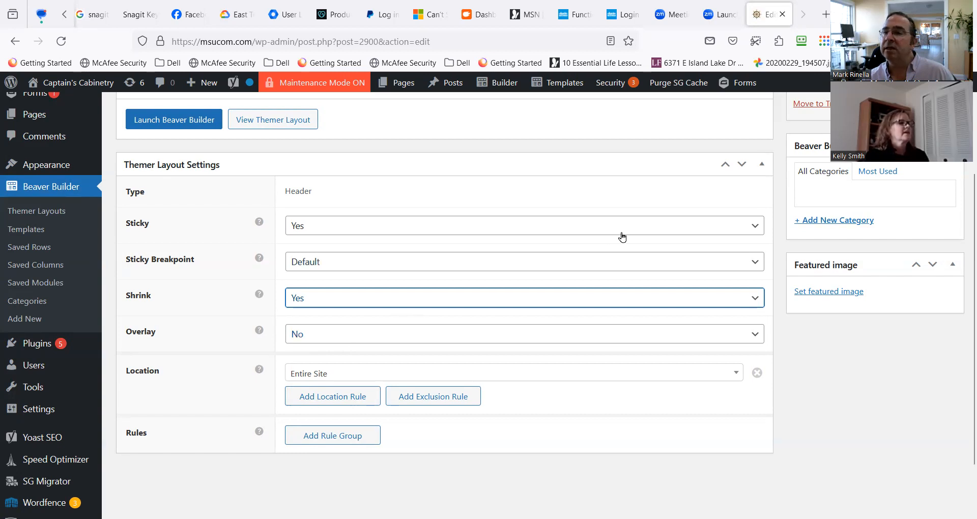
pyautogui.scroll(3, 905, 255)
pyautogui.click(934, 239)
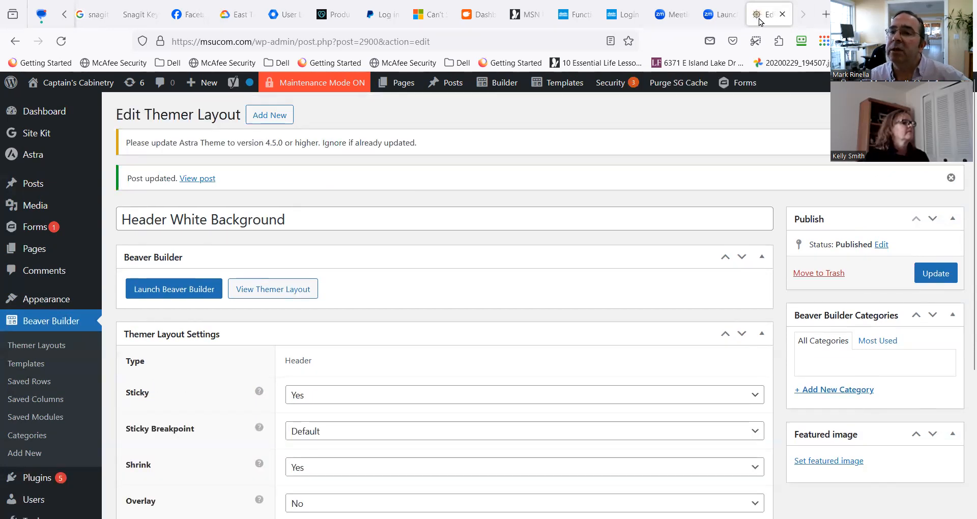
# Duplicate the layout's browser tab, return to the original tab, and update the Header White Background layout again.
pyautogui.rightClick(758, 19)
pyautogui.click(775, 115)
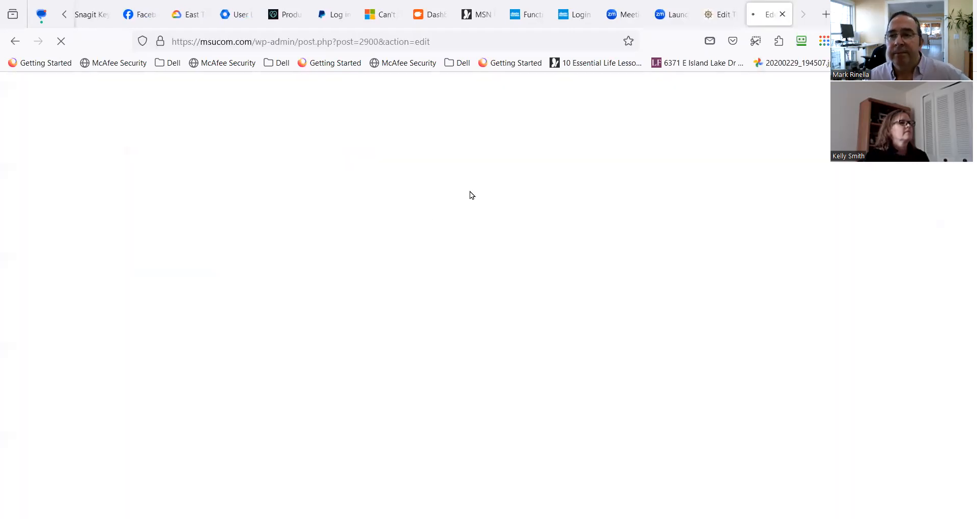
pyautogui.click(702, 7)
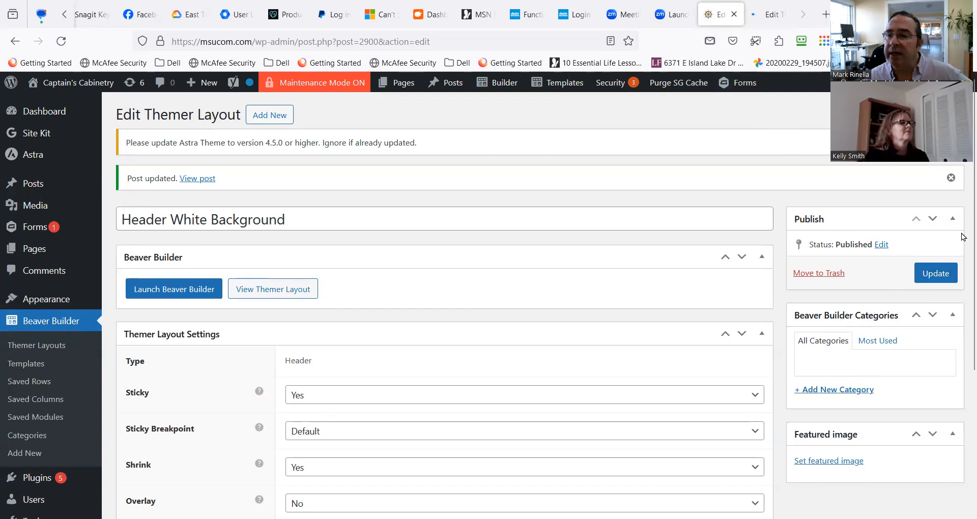
pyautogui.click(936, 274)
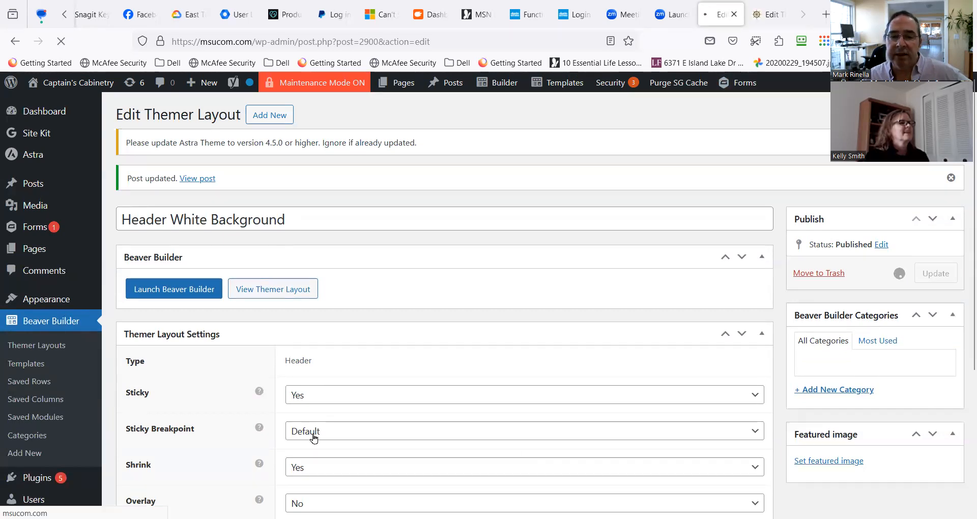
# Open the Services page in Beaver Builder from the duplicated tab, exit the editor, and check how the header behaves while scrolling.
pyautogui.click(762, 18)
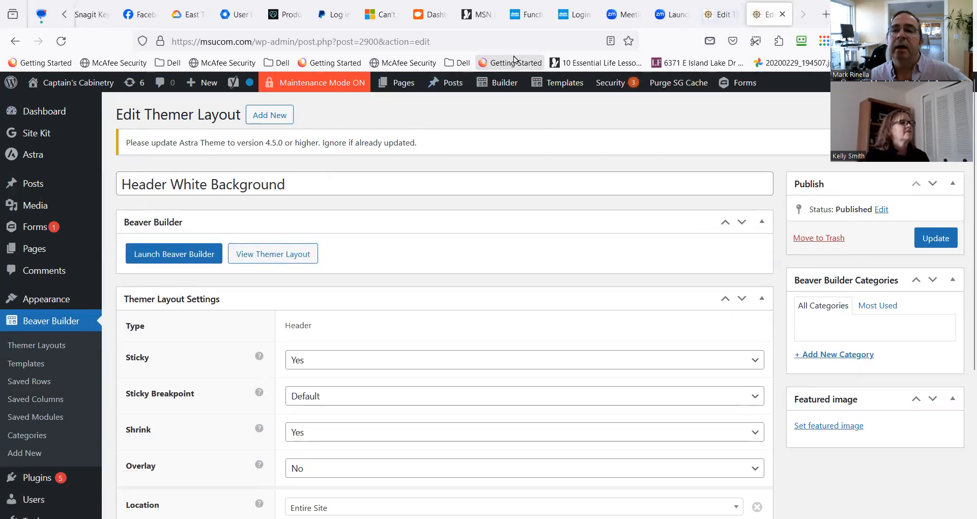
pyautogui.moveTo(496, 83)
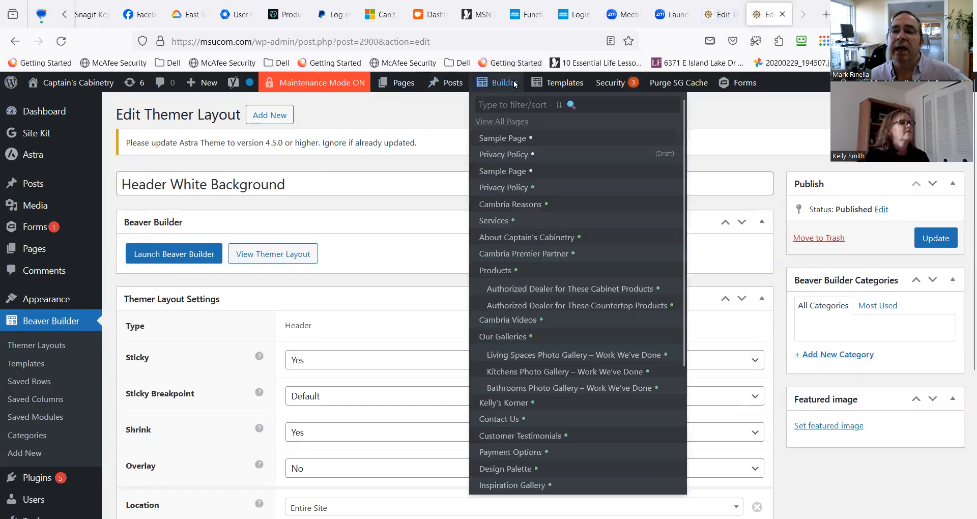
pyautogui.click(500, 225)
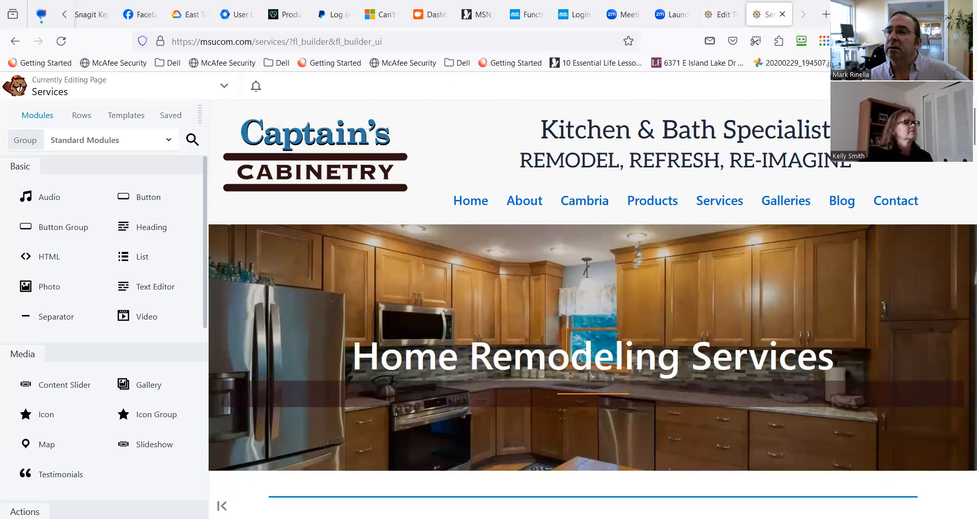
pyautogui.click(953, 86)
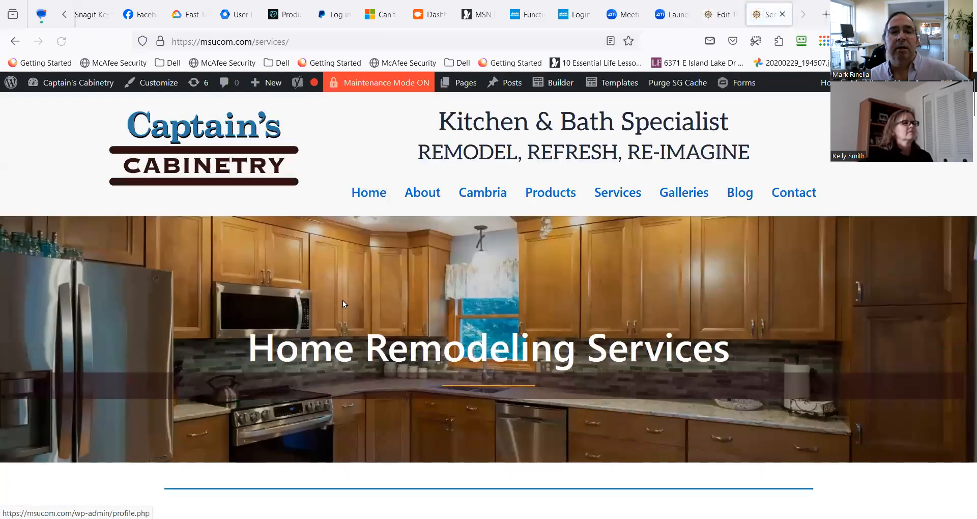
pyautogui.scroll(-5, 343, 303)
pyautogui.scroll(5, 355, 285)
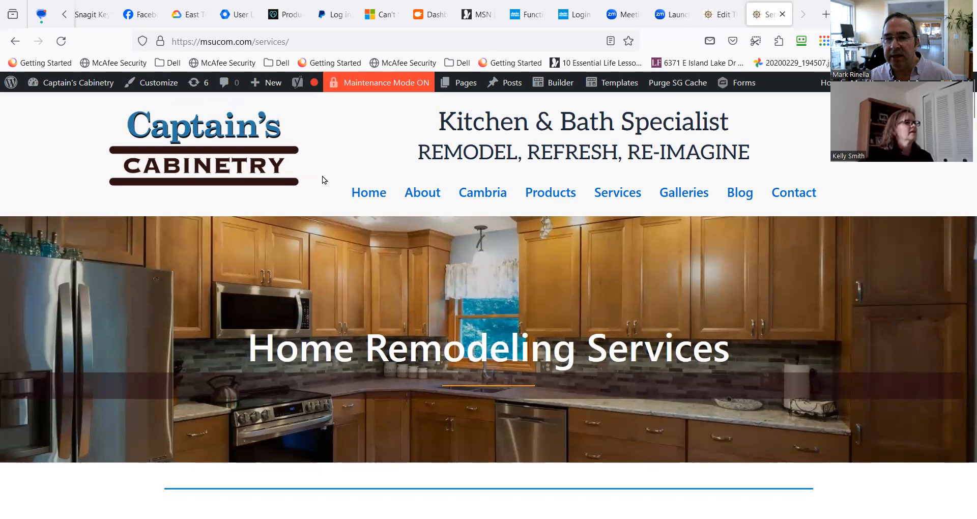
pyautogui.scroll(-3, 297, 189)
pyautogui.scroll(3, 297, 190)
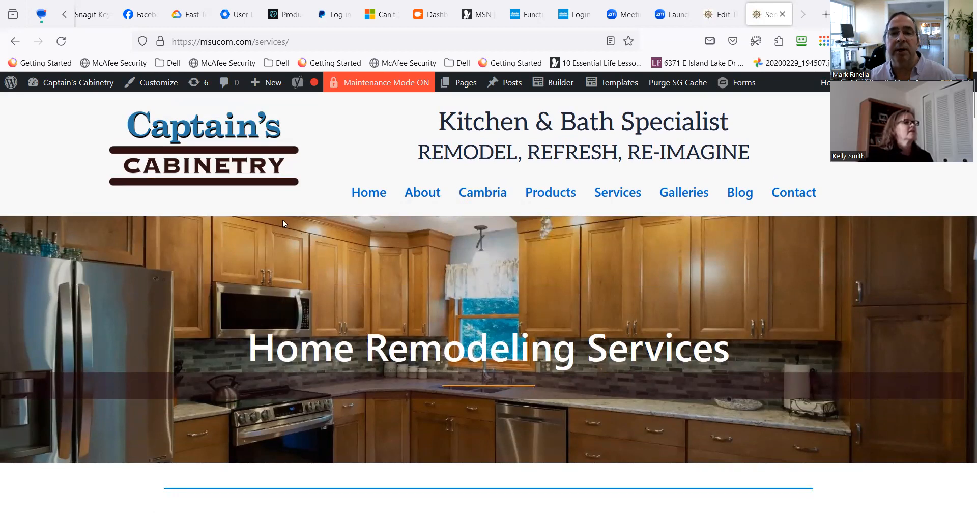
# Open the draft Header layout from the site's list of templates to view its design.
pyautogui.moveTo(428, 193)
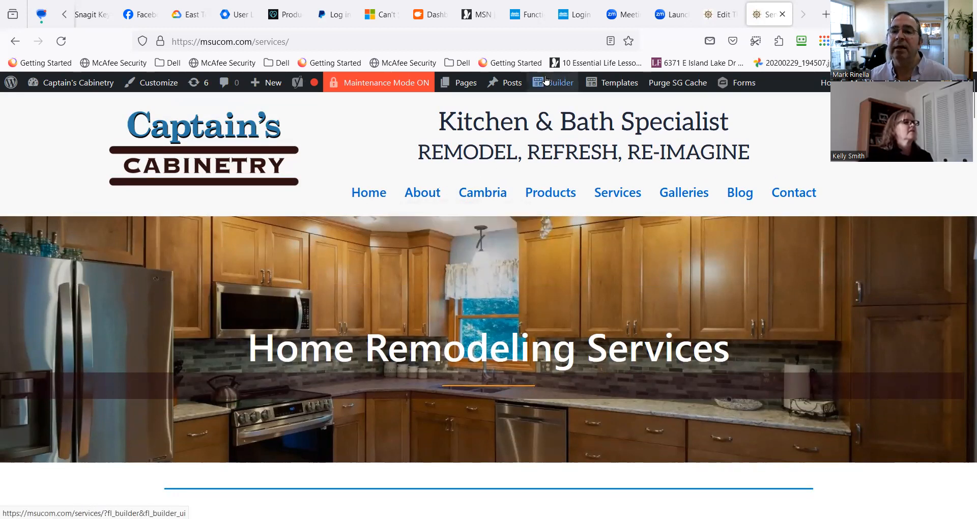
pyautogui.moveTo(558, 85)
pyautogui.moveTo(621, 83)
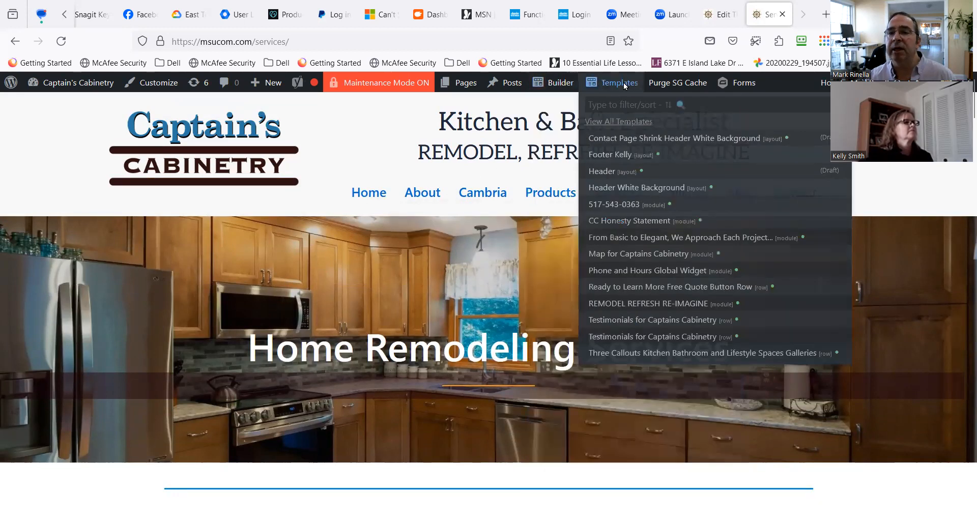
pyautogui.click(613, 171)
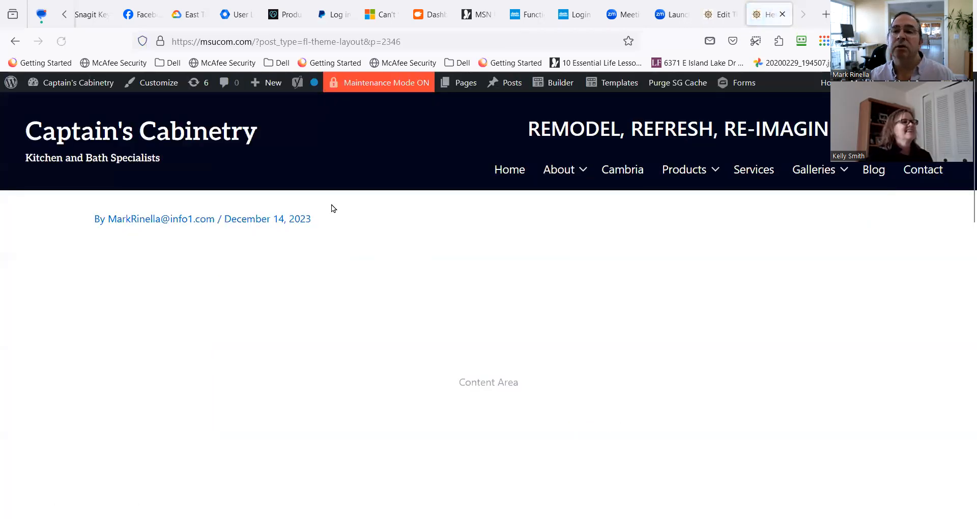
# Open the Header White Background layout in Beaver Builder from the list of templates.
pyautogui.moveTo(560, 86)
pyautogui.moveTo(631, 88)
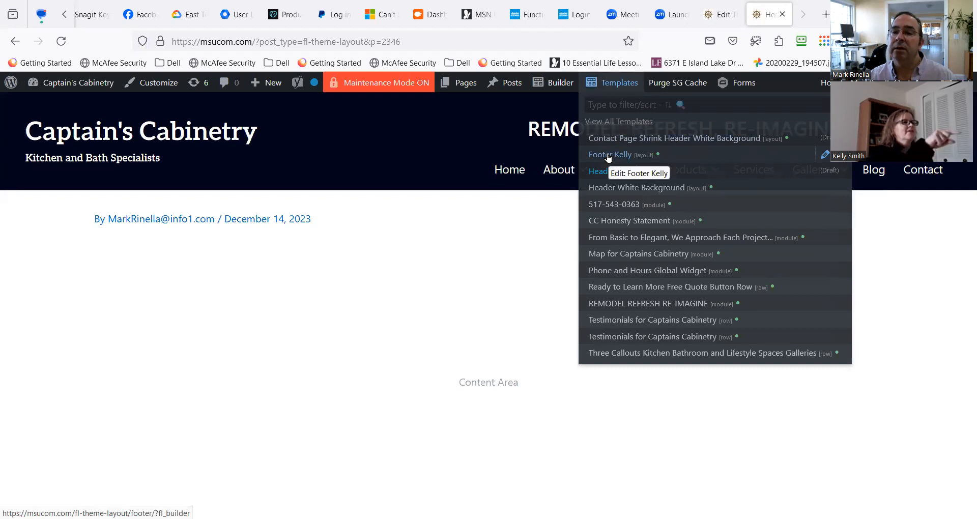
pyautogui.moveTo(608, 191)
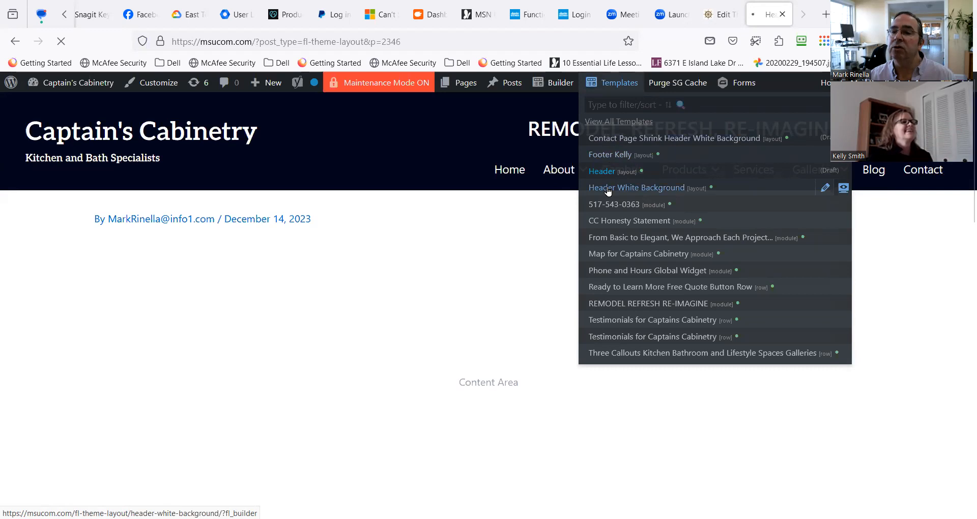
pyautogui.click(679, 190)
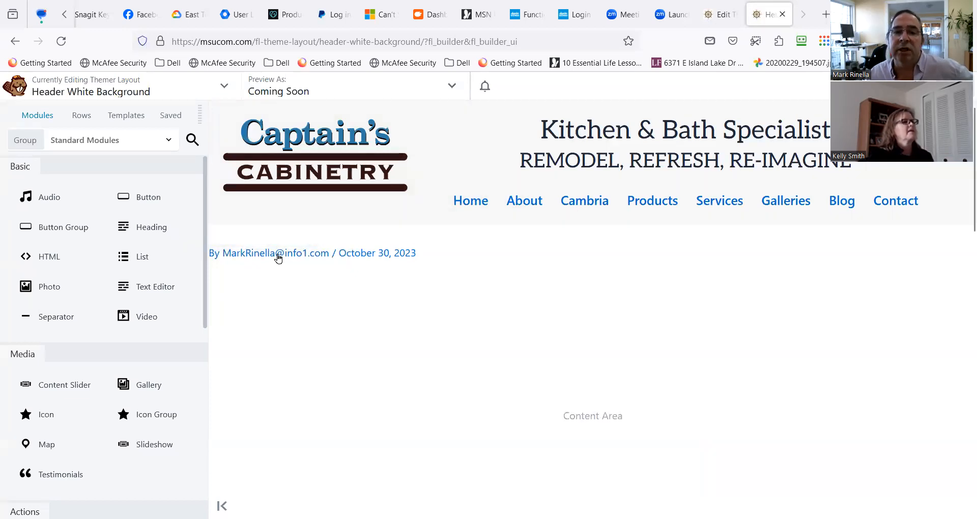
# Review the header row's advanced margin and padding settings, and close the row settings.
pyautogui.moveTo(242, 233)
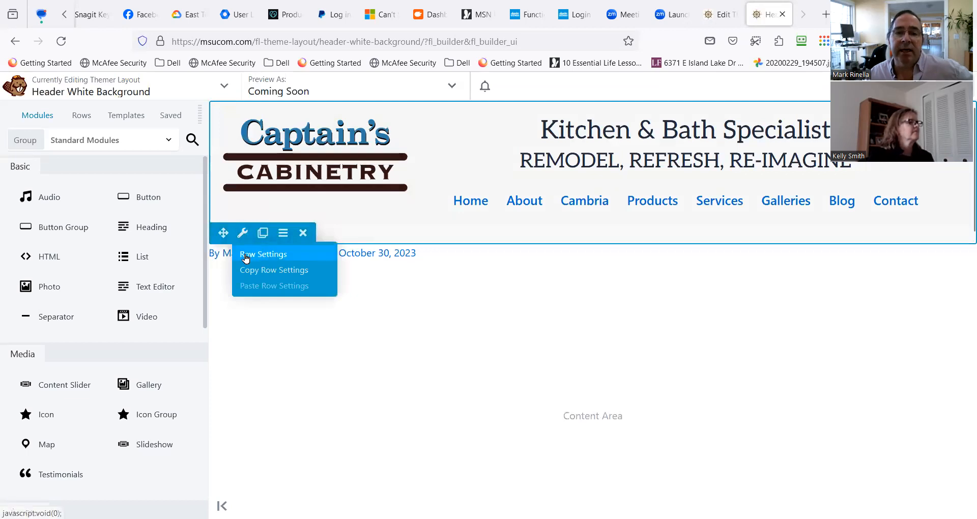
pyautogui.click(246, 258)
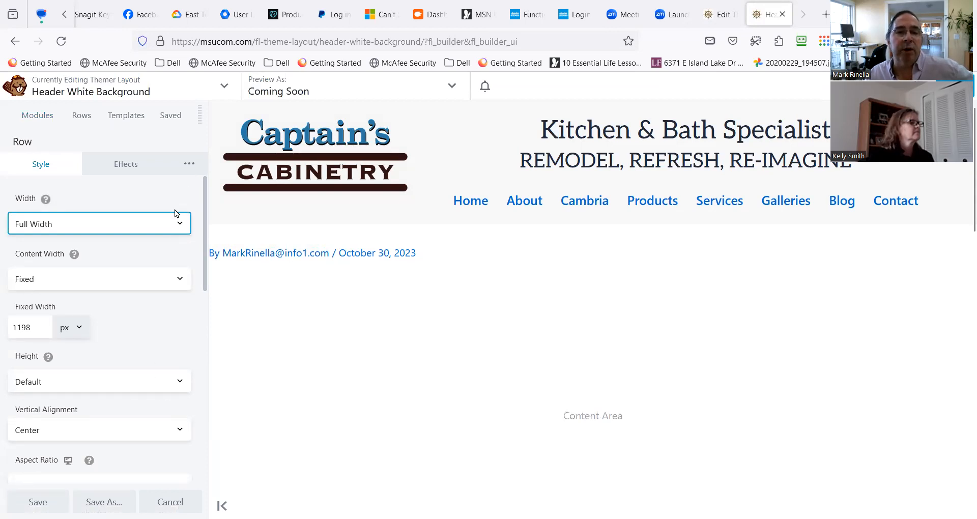
pyautogui.click(190, 163)
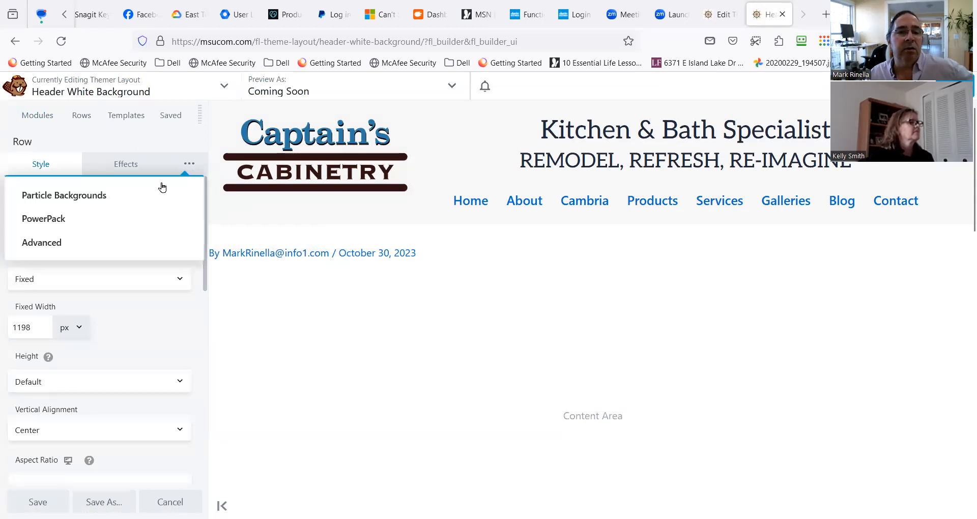
pyautogui.click(84, 242)
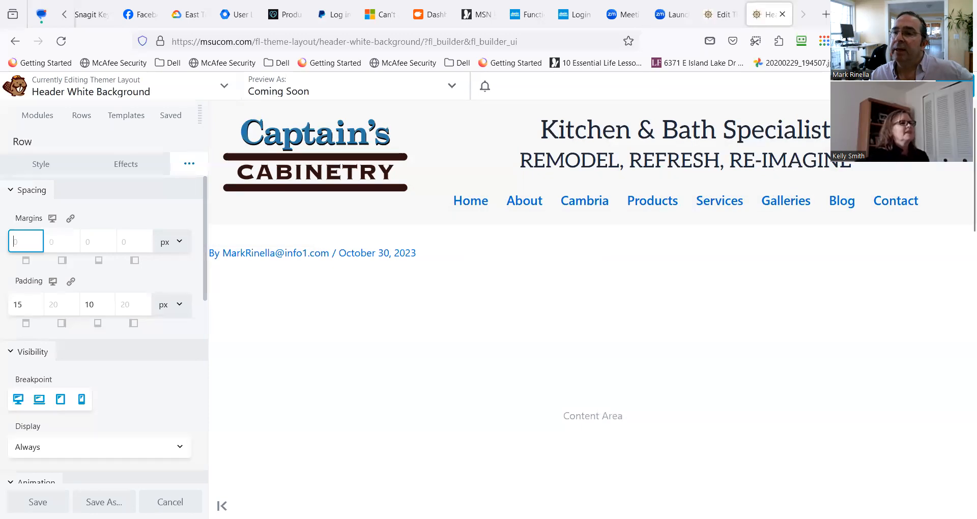
pyautogui.click(955, 86)
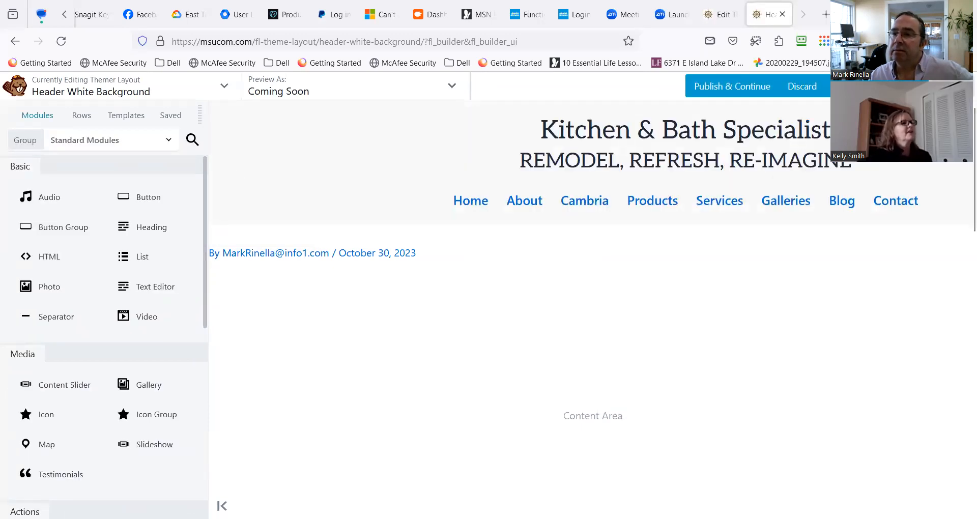
pyautogui.click(908, 86)
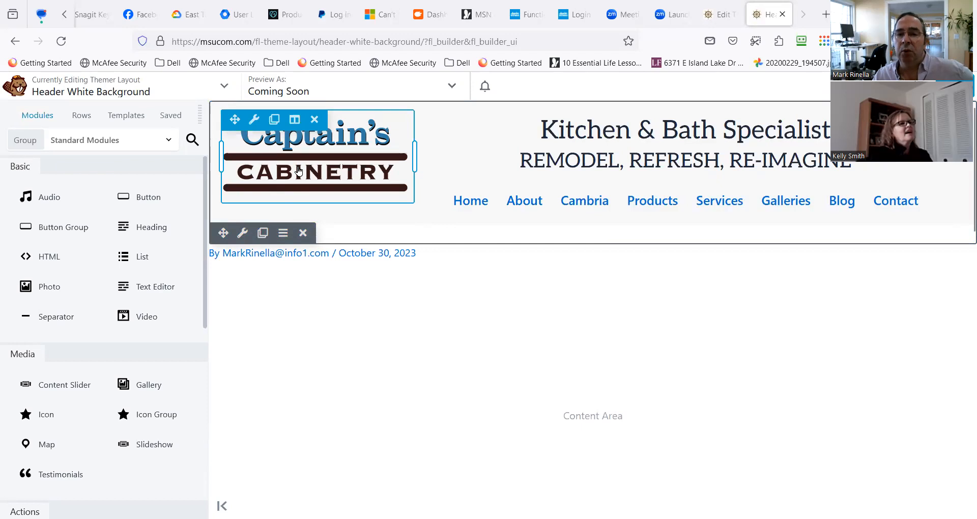
# Open the style settings of the Kitchen & Bath Specialist text module and browse its font family choices.
pyautogui.click(532, 162)
pyautogui.click(100, 167)
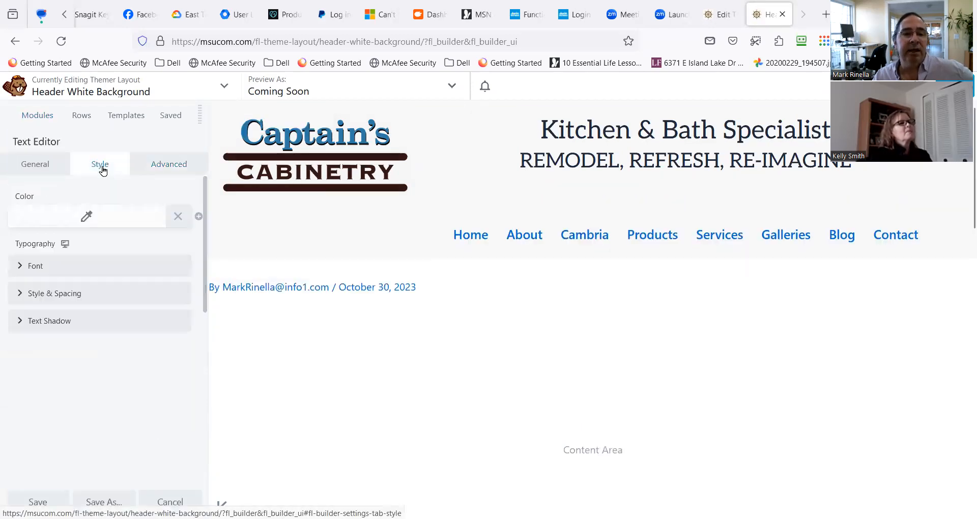
pyautogui.click(10, 267)
pyautogui.click(123, 306)
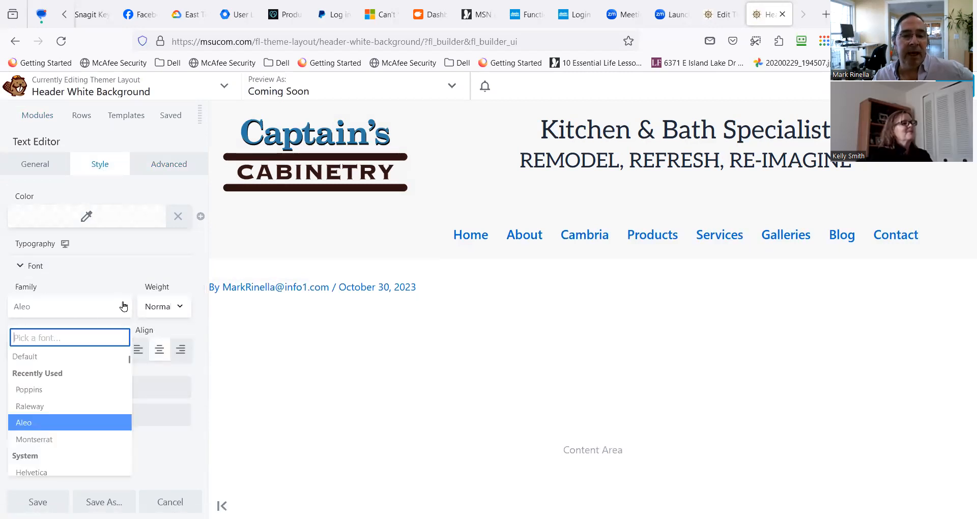
pyautogui.scroll(-5, 96, 407)
pyautogui.scroll(-6, 96, 407)
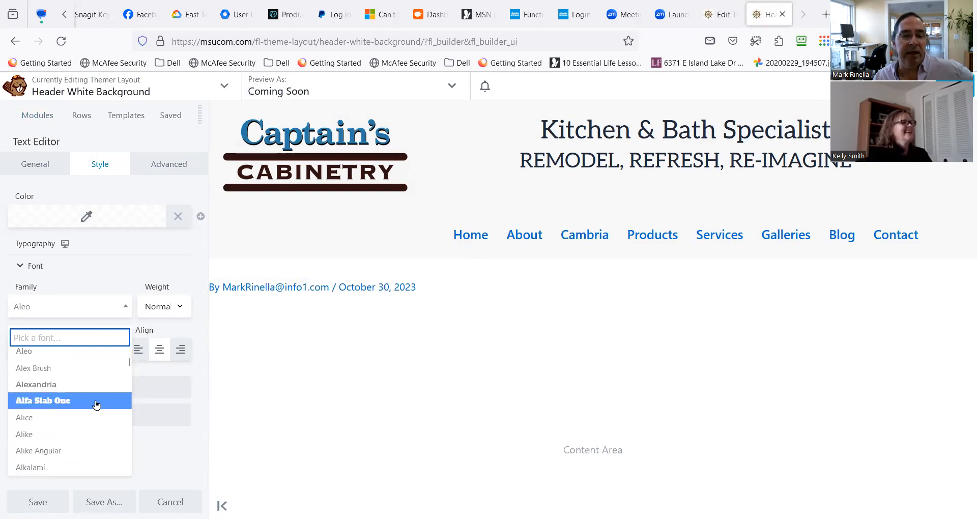
pyautogui.scroll(10, 111, 430)
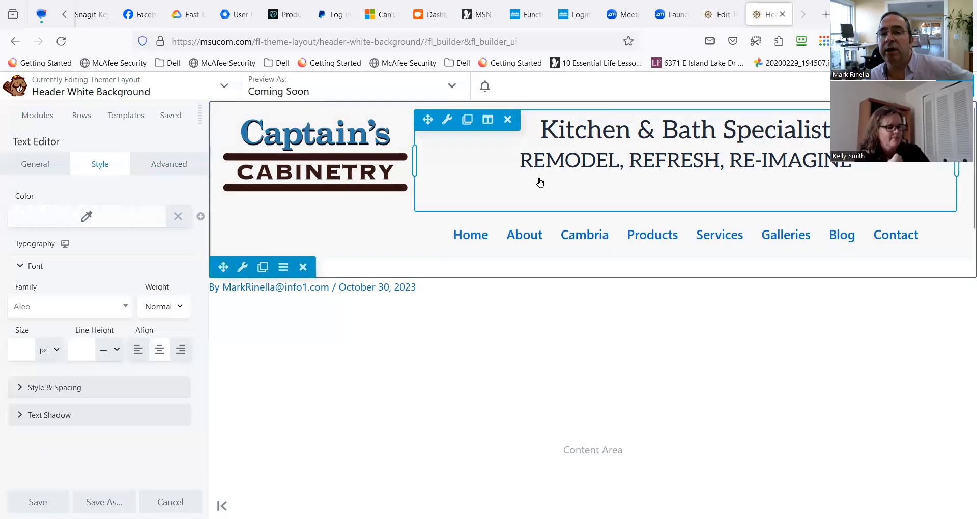
# Remove the empty space below the REMODEL, REFRESH, RE-IMAGINE line in the header's text module.
pyautogui.moveTo(487, 222)
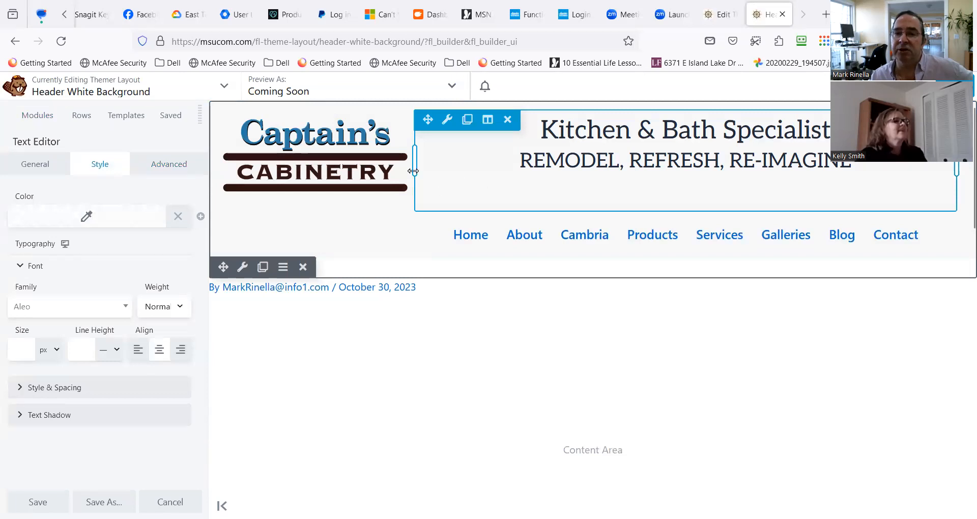
pyautogui.click(593, 193)
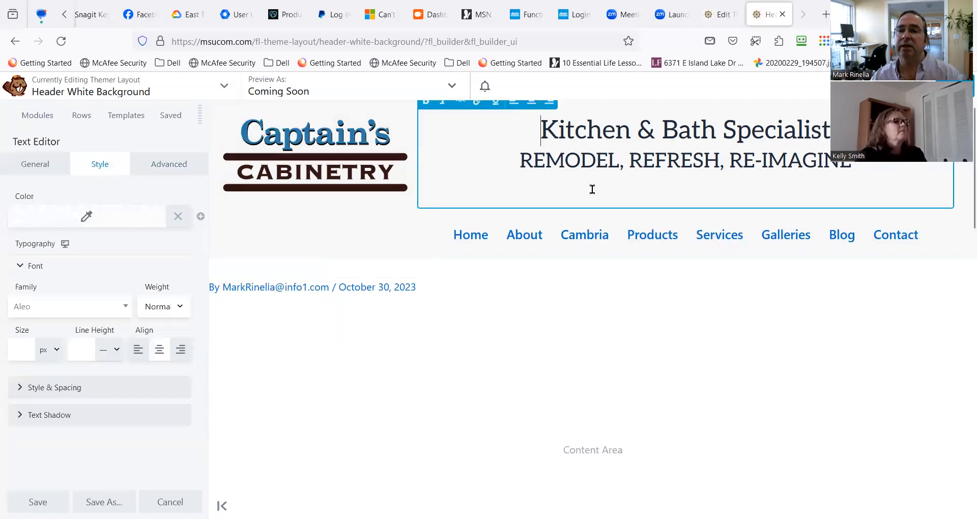
pyautogui.press('BackSpace')
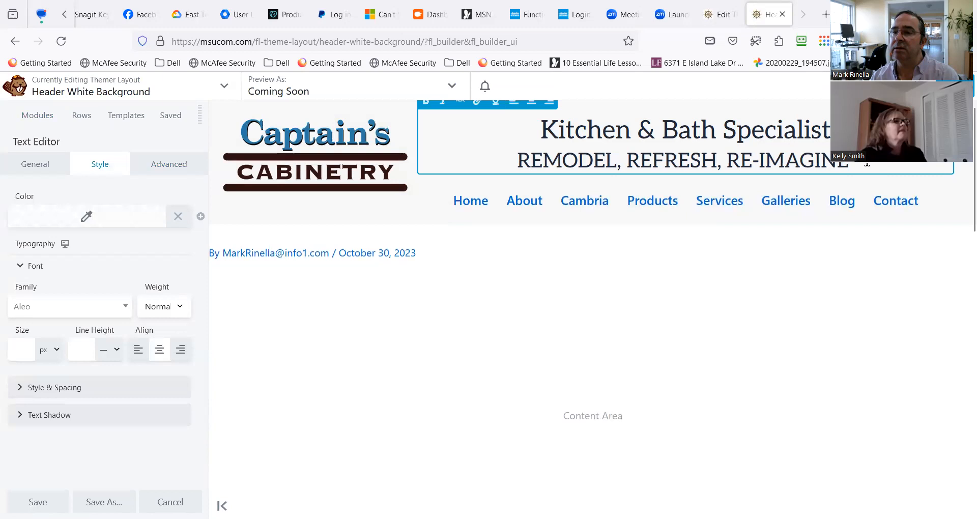
pyautogui.hotkey('ctrl', 'z')
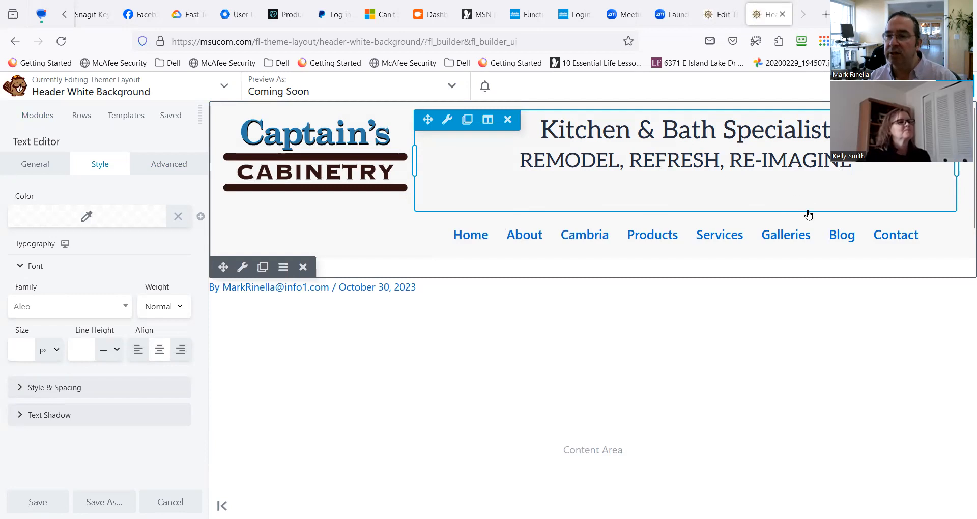
pyautogui.press('Delete')
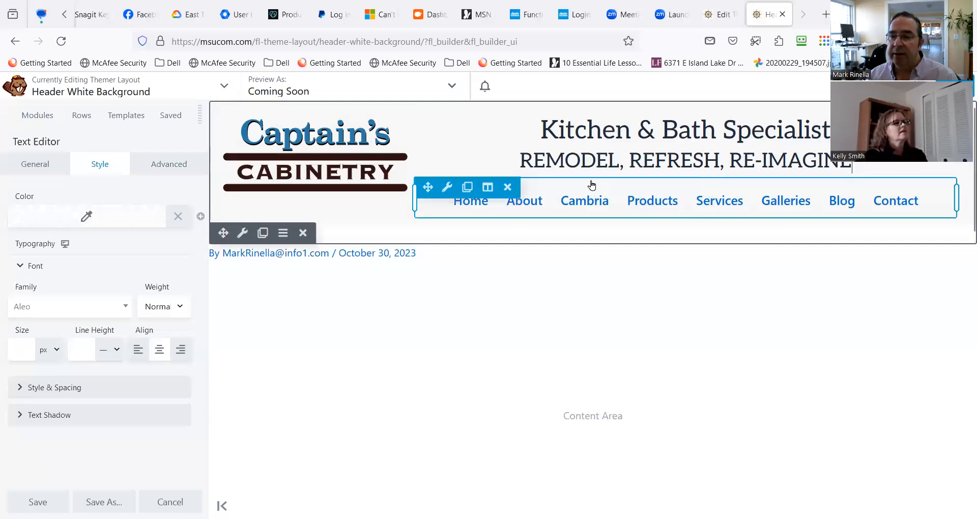
pyautogui.moveTo(447, 190)
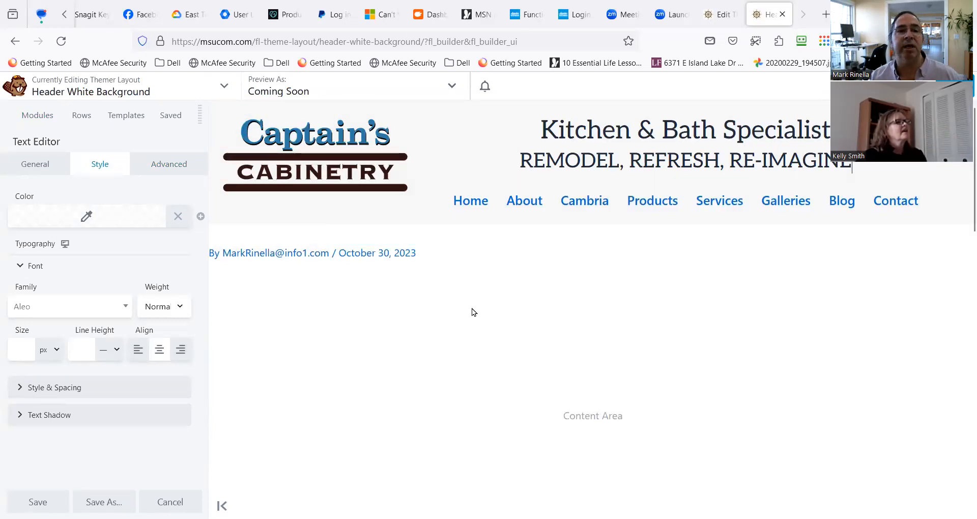
# Search Google in a new browser tab for "How many fonts on logo" and look through the results.
pyautogui.click(825, 16)
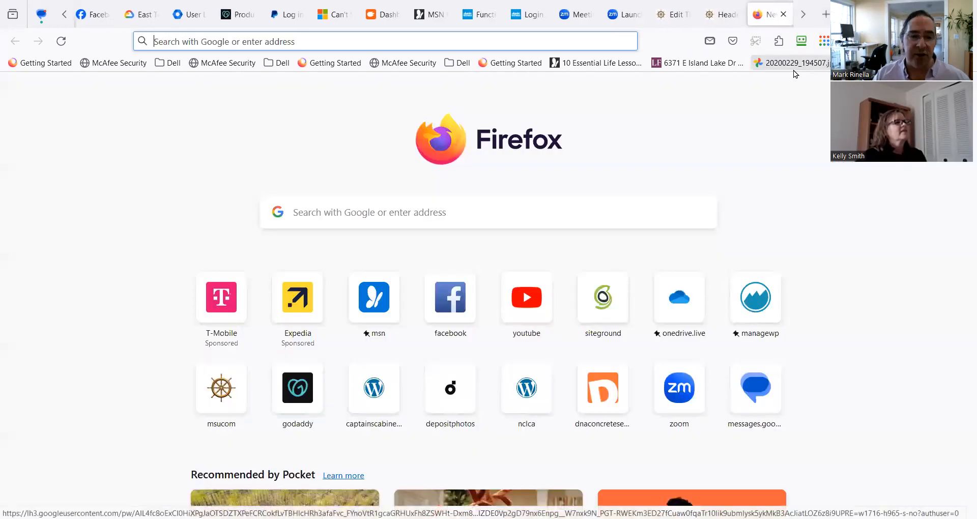
pyautogui.write('How man')
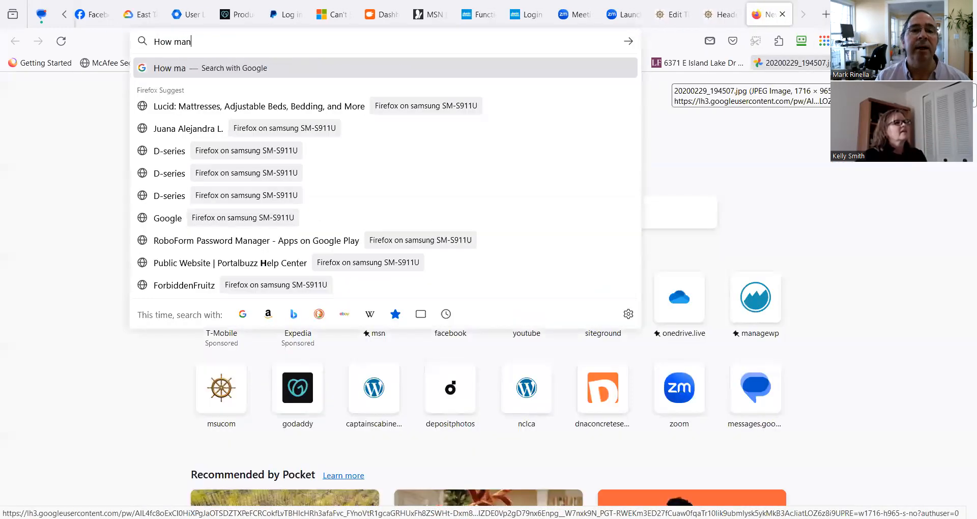
pyautogui.write('y font')
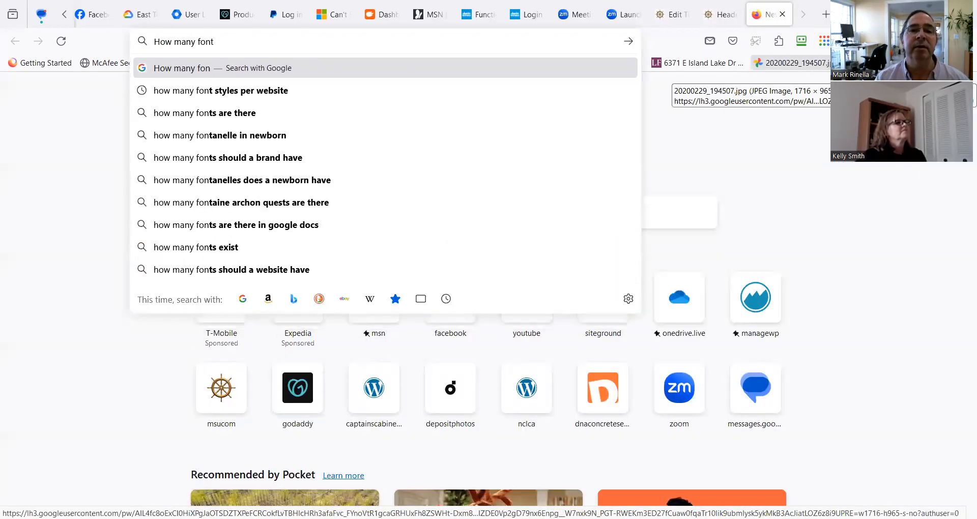
pyautogui.write('s on logo')
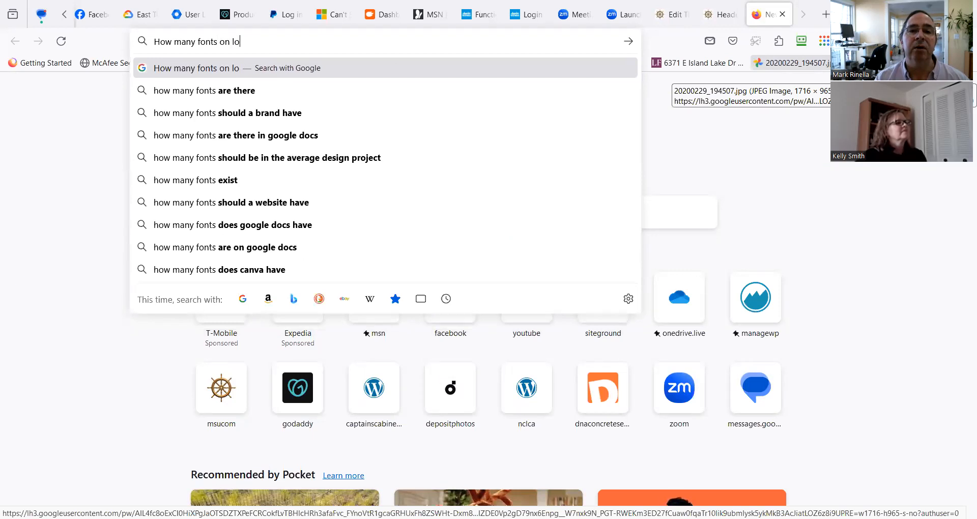
pyautogui.press('Return')
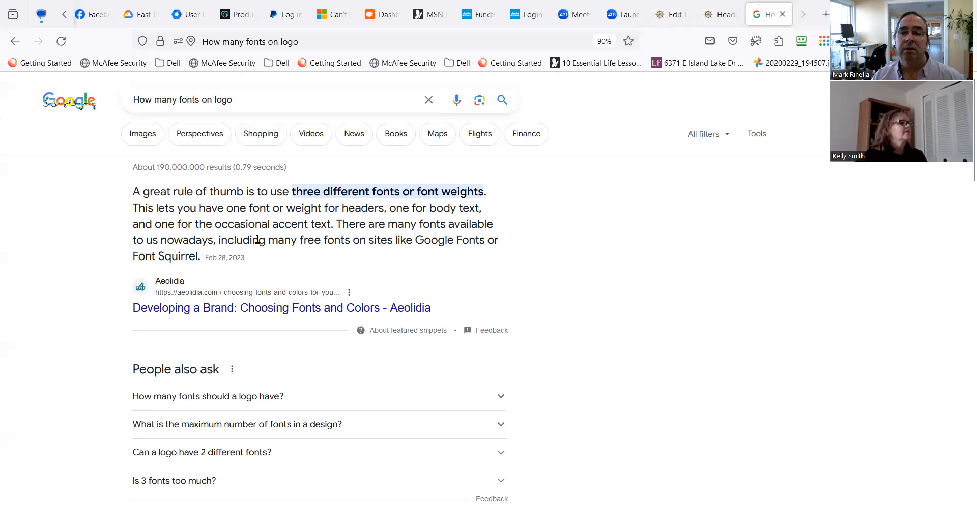
pyautogui.scroll(-1, 257, 236)
pyautogui.scroll(1, 295, 226)
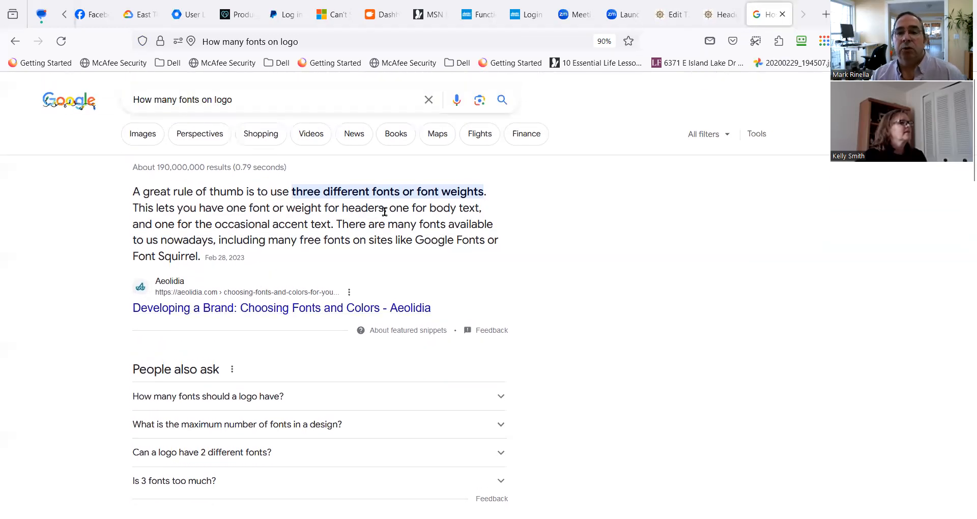
pyautogui.scroll(-1, 374, 234)
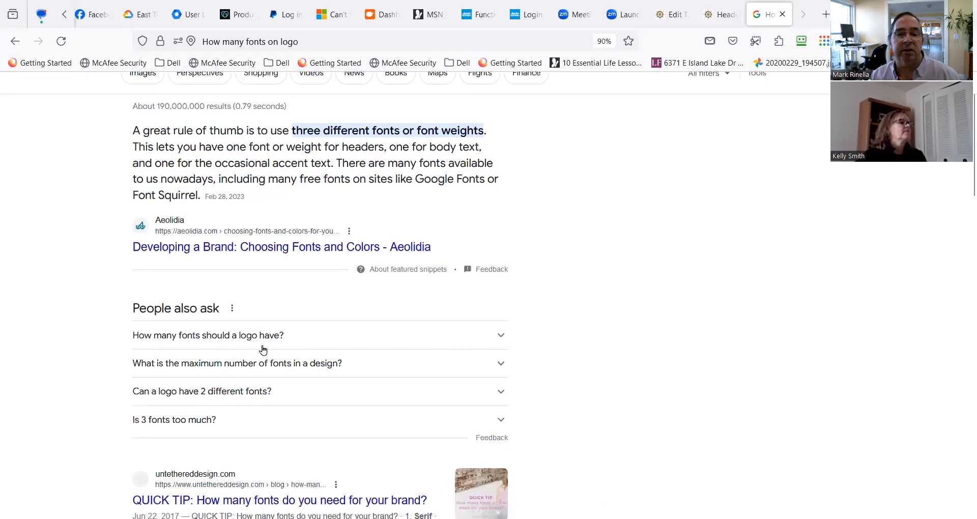
# Expand the Google answers on how many fonts a logo should have and whether it can have 2 different fonts, and read them.
pyautogui.click(264, 345)
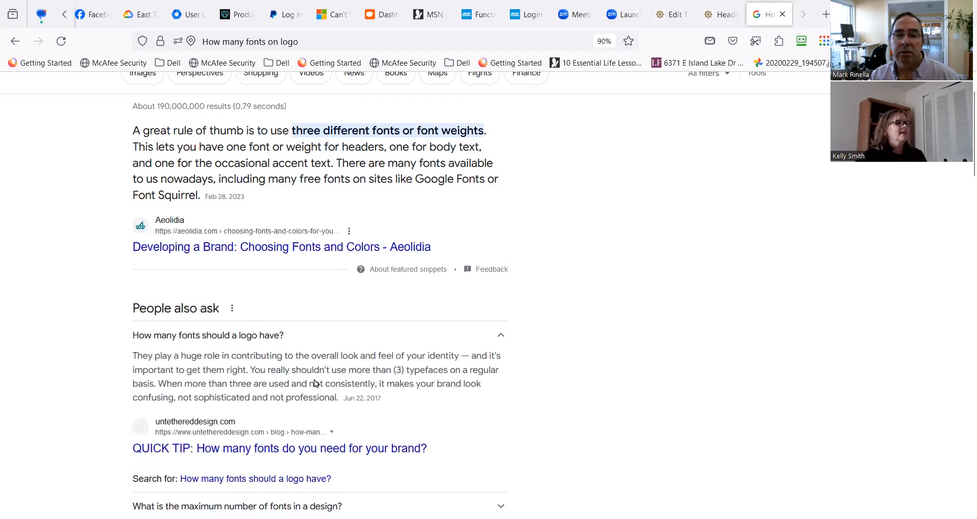
pyautogui.scroll(-1, 265, 384)
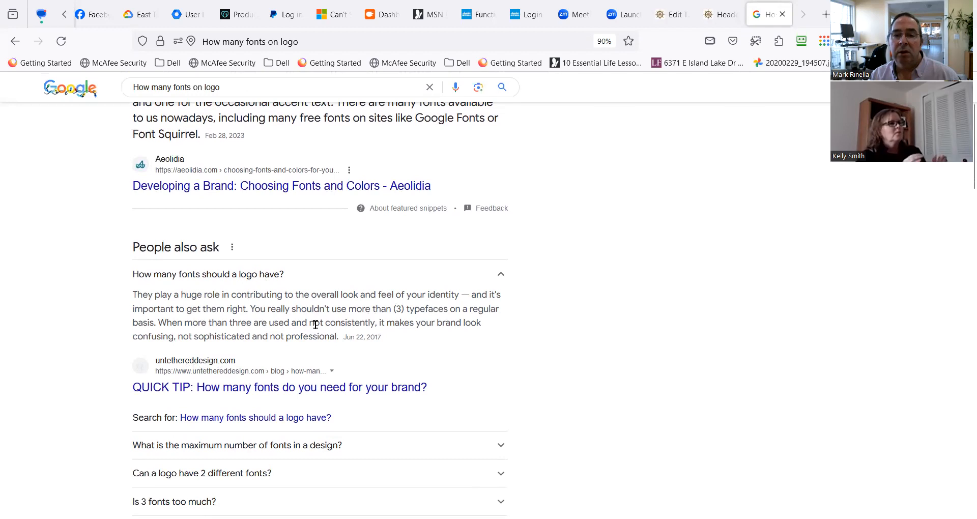
pyautogui.scroll(-1, 234, 331)
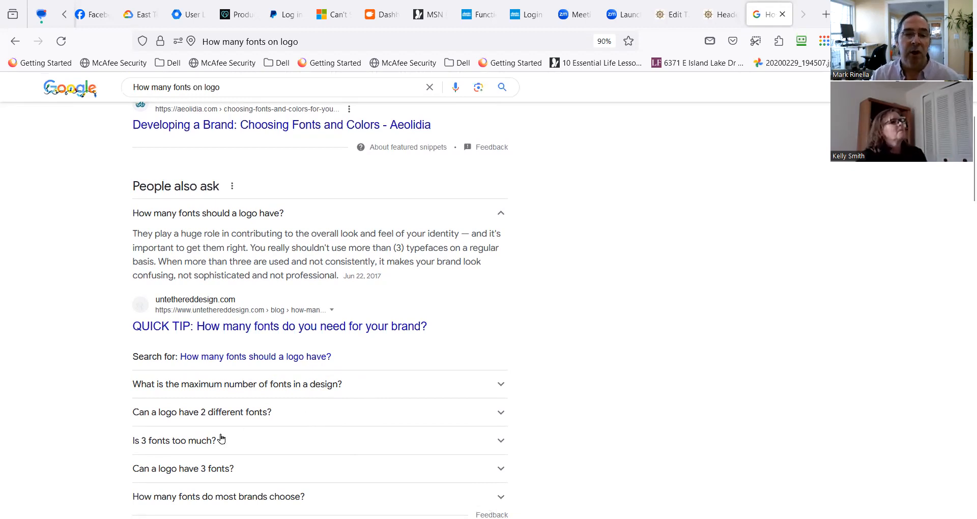
pyautogui.click(210, 422)
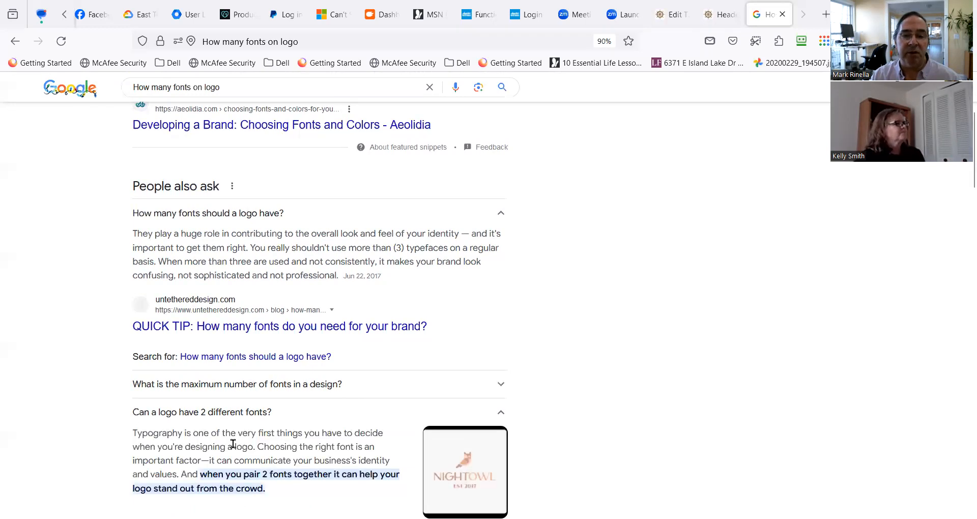
pyautogui.scroll(-2, 219, 437)
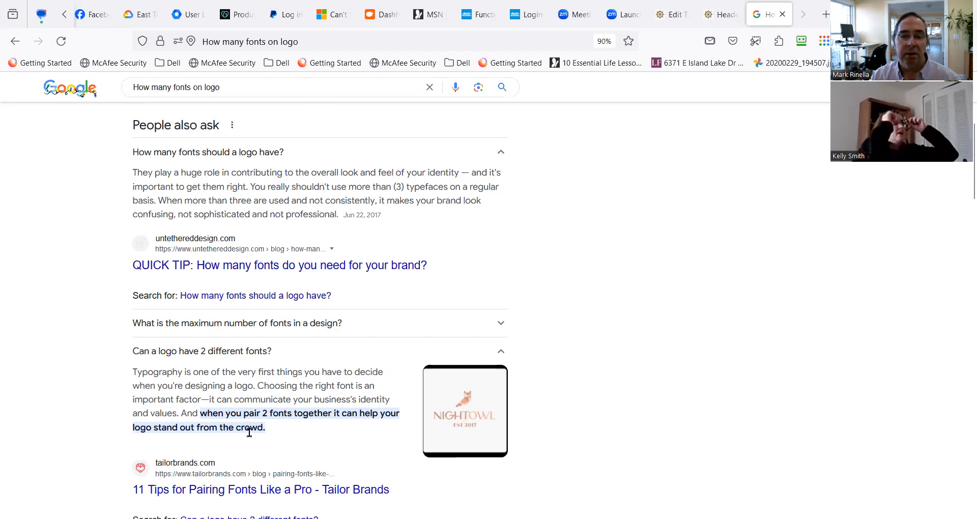
pyautogui.scroll(-2, 251, 435)
pyautogui.click(328, 433)
pyautogui.scroll(-1, 329, 432)
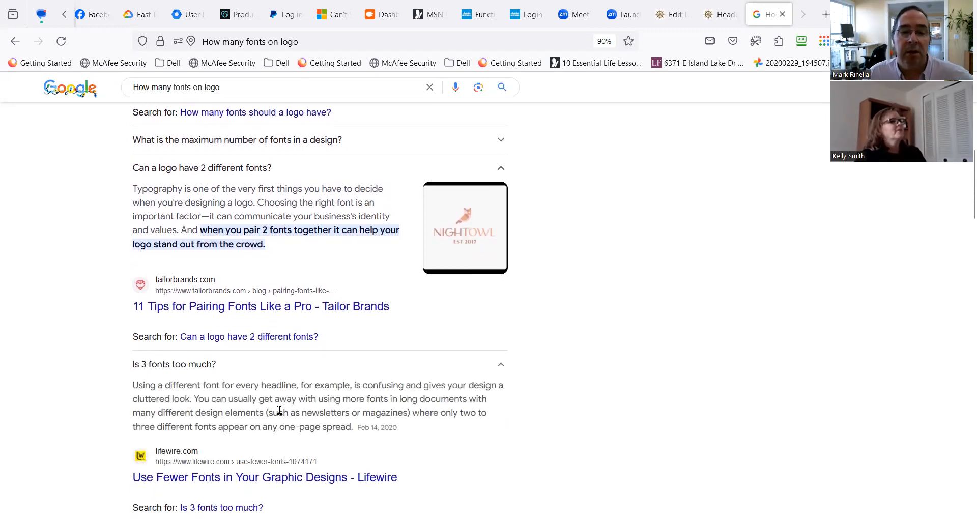
# Return to the Header White Background layout, open the navigation menu module's settings and review its general options.
pyautogui.click(720, 14)
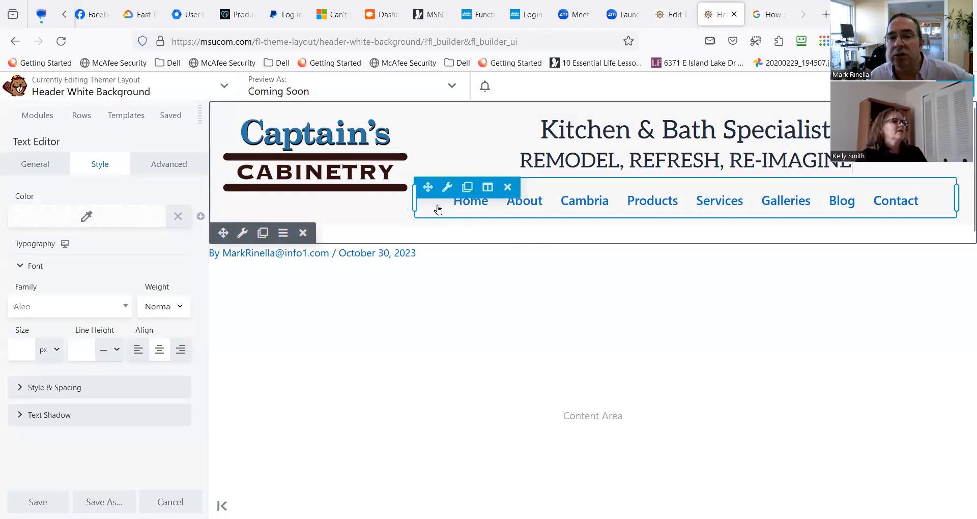
pyautogui.moveTo(447, 189)
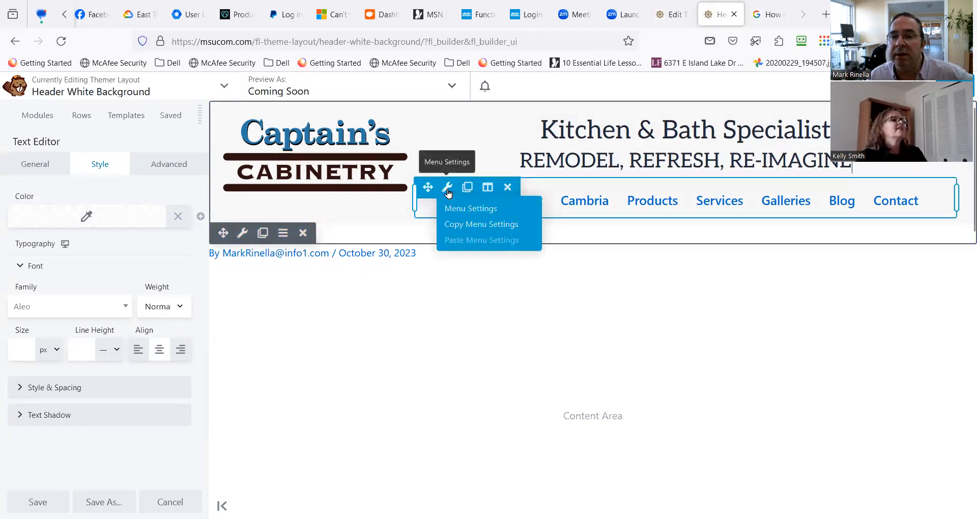
pyautogui.click(445, 190)
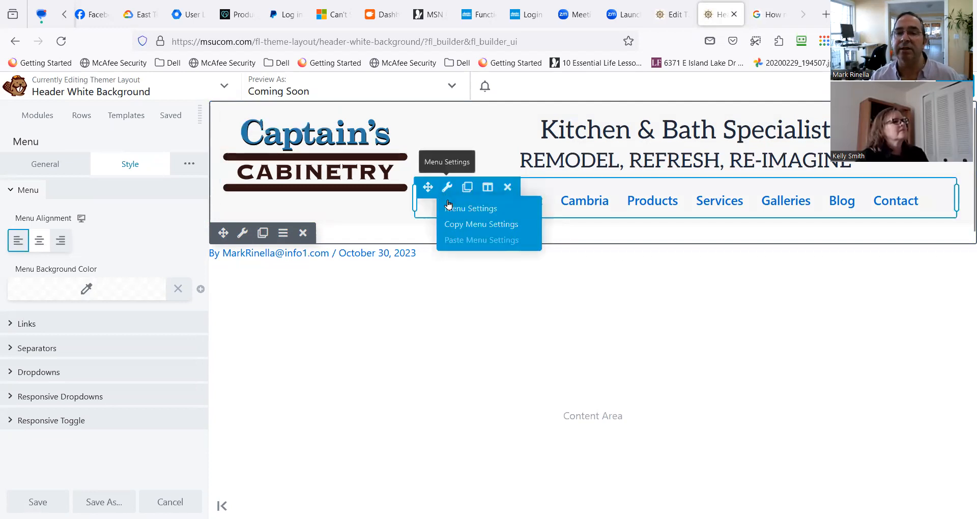
pyautogui.click(450, 210)
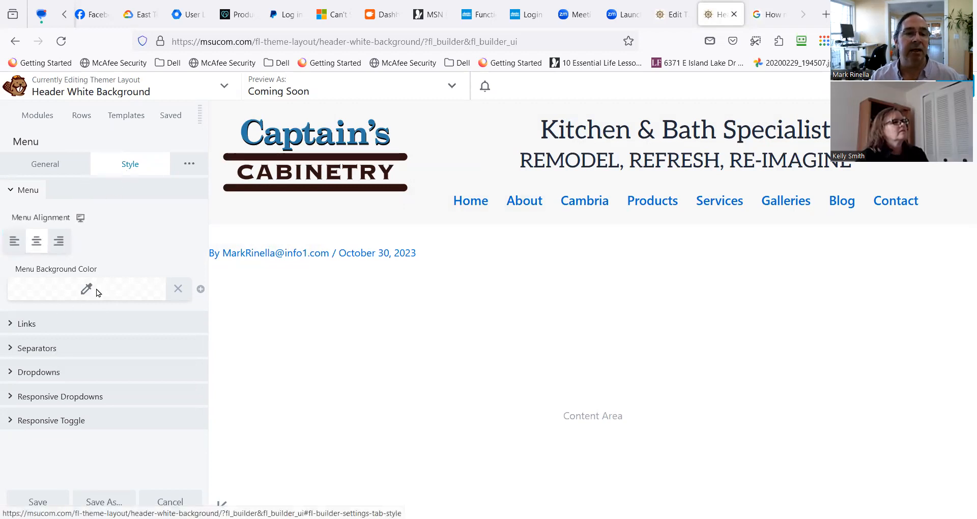
pyautogui.click(44, 170)
pyautogui.scroll(-3, 142, 351)
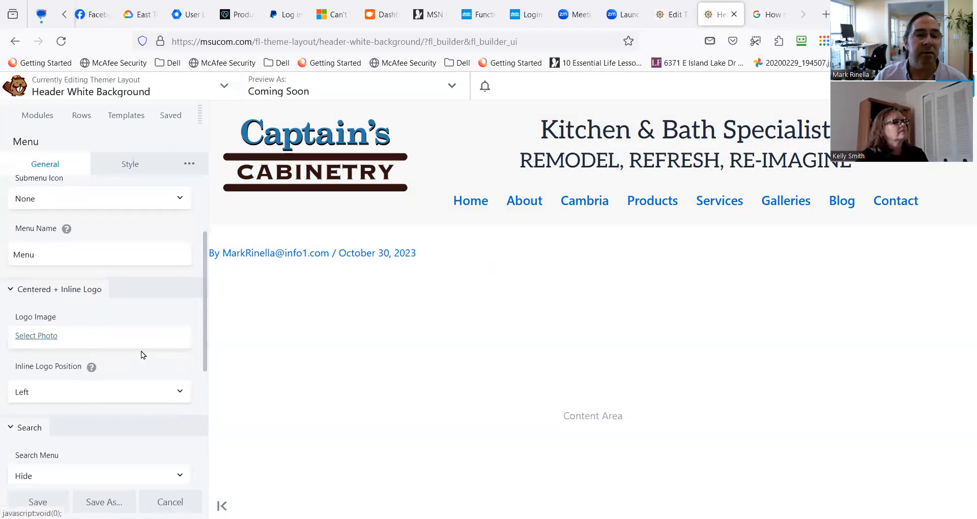
pyautogui.scroll(-3, 135, 352)
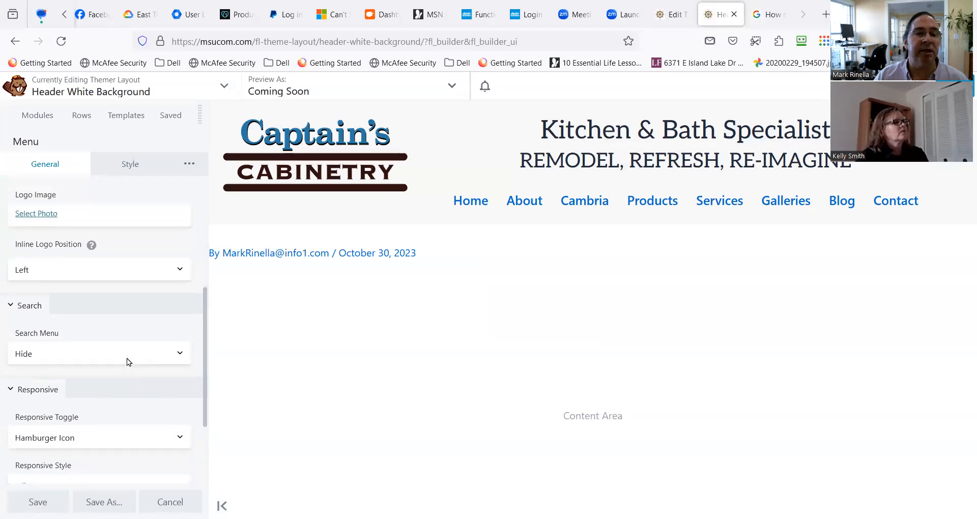
pyautogui.scroll(-1, 127, 359)
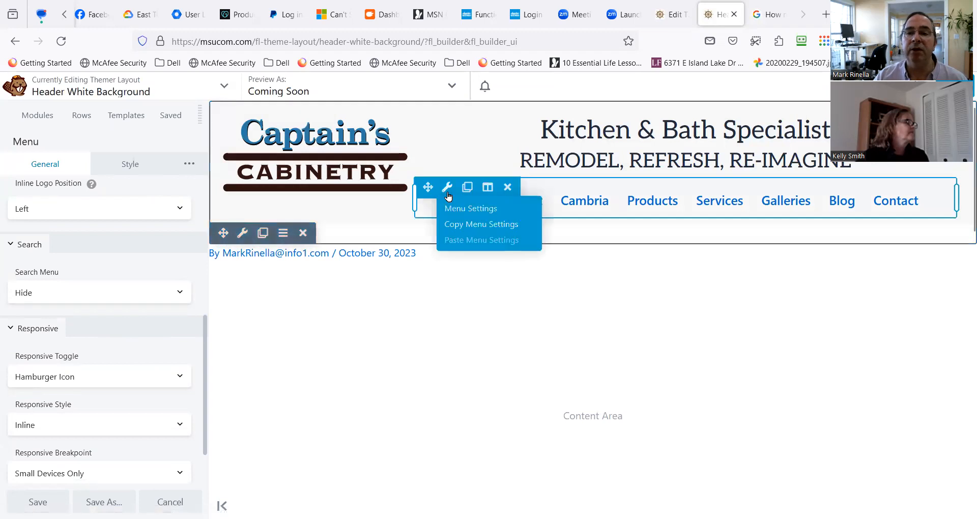
# Reopen the navigation menu module's settings and examine the style options for its links.
pyautogui.click(447, 197)
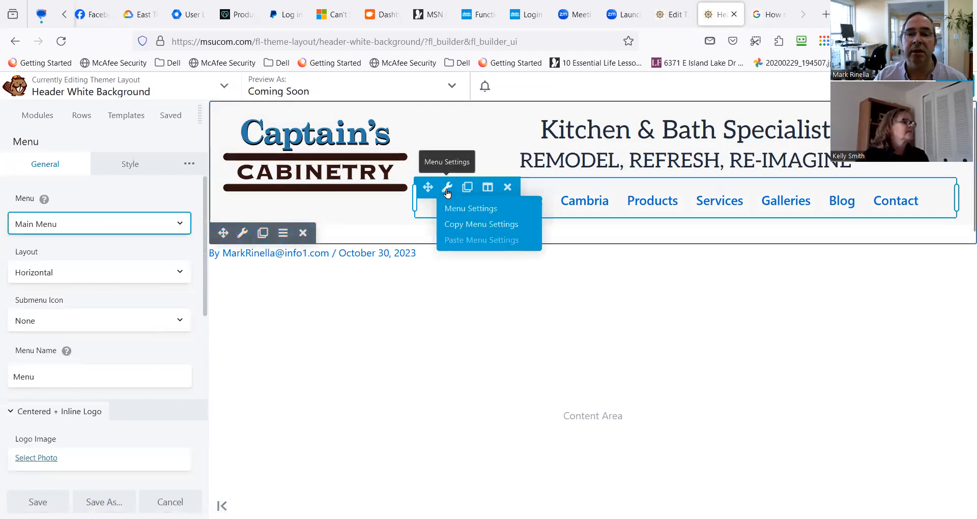
pyautogui.click(482, 210)
pyautogui.click(115, 163)
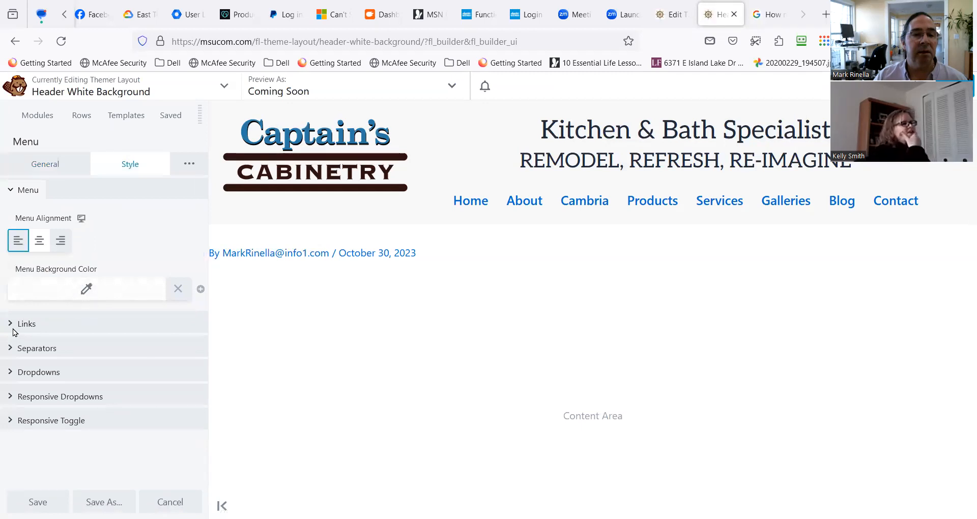
pyautogui.click(87, 324)
pyautogui.scroll(-3, 85, 394)
pyautogui.scroll(-3, 83, 402)
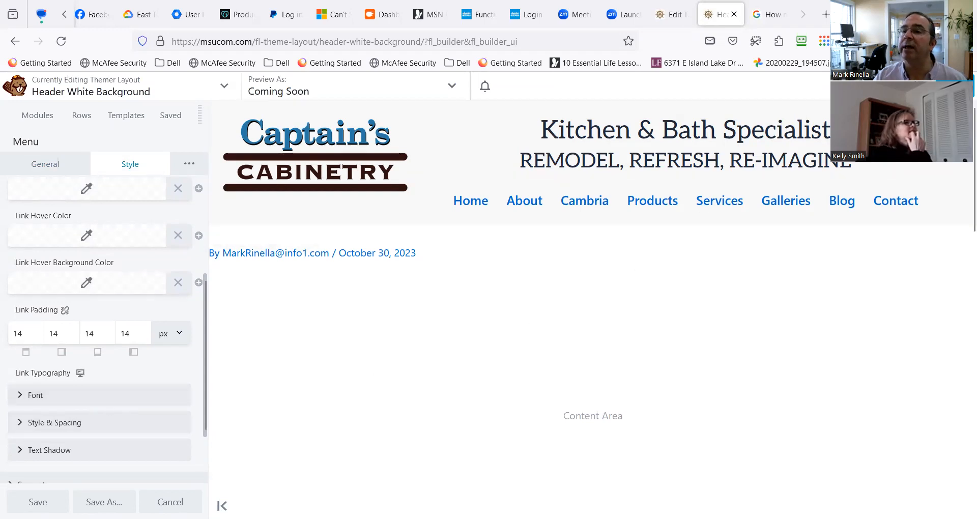
pyautogui.click(755, 41)
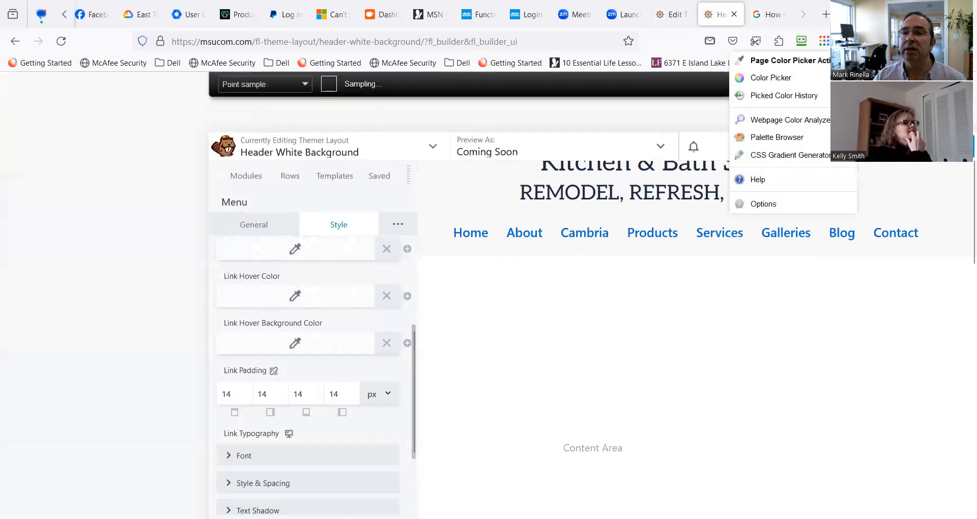
pyautogui.click(803, 82)
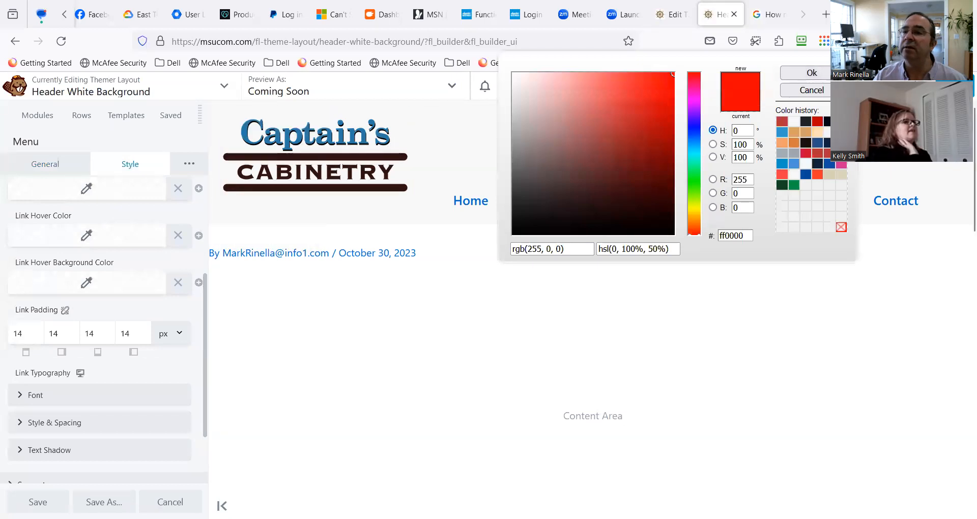
pyautogui.click(811, 72)
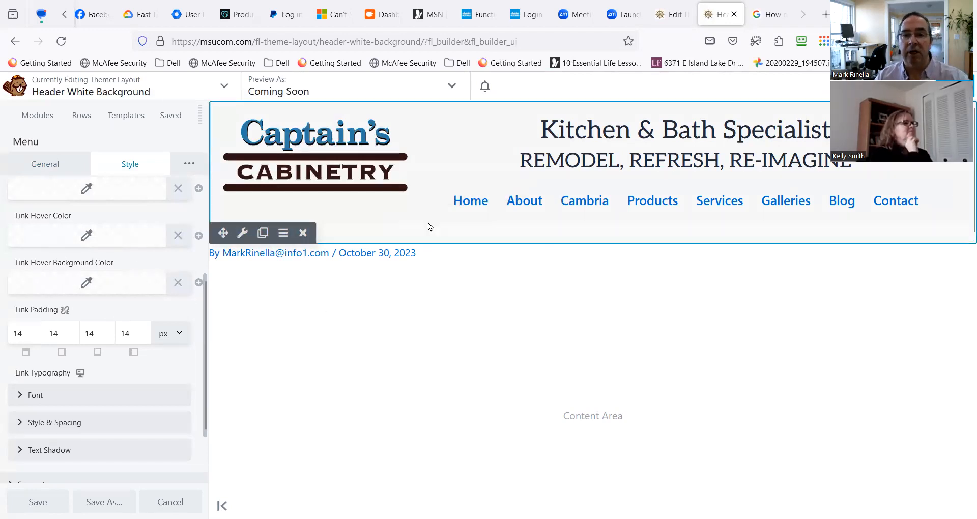
# Examine the menu links' font typography settings and browse the available font families.
pyautogui.scroll(-1, 105, 404)
pyautogui.scroll(-2, 105, 403)
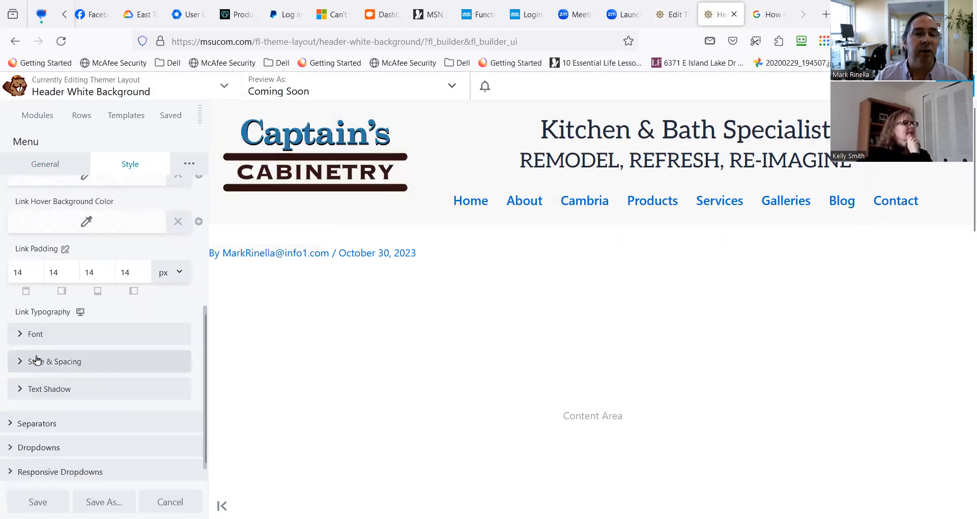
pyautogui.click(84, 333)
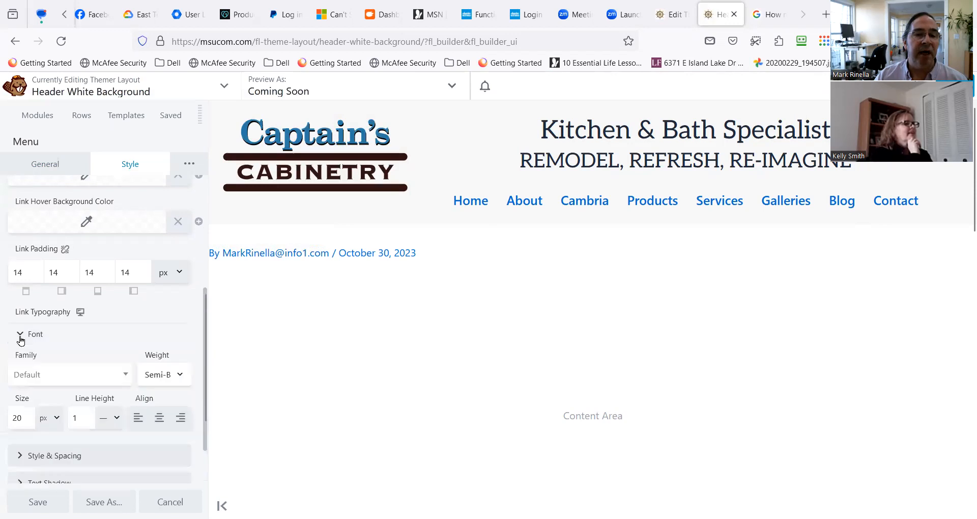
pyautogui.click(116, 380)
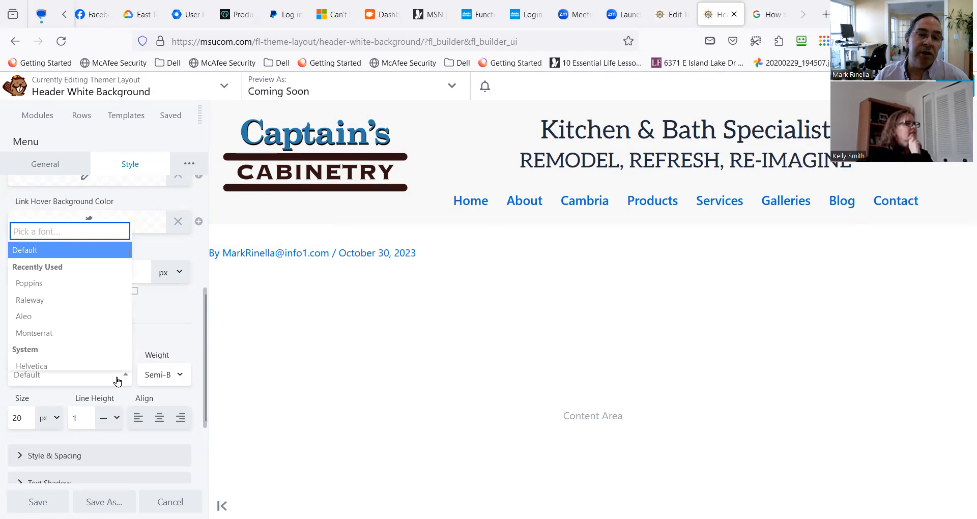
pyautogui.scroll(-5, 112, 349)
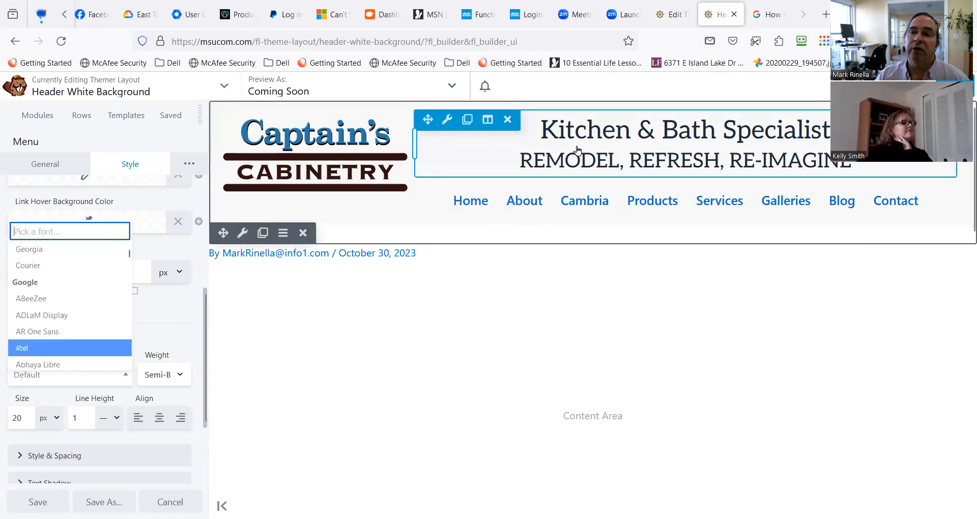
pyautogui.moveTo(447, 122)
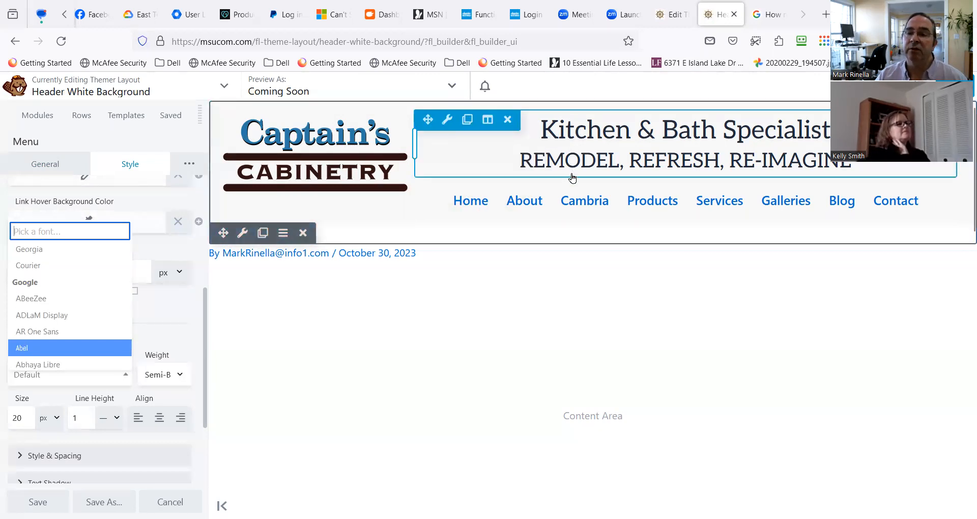
pyautogui.moveTo(446, 191)
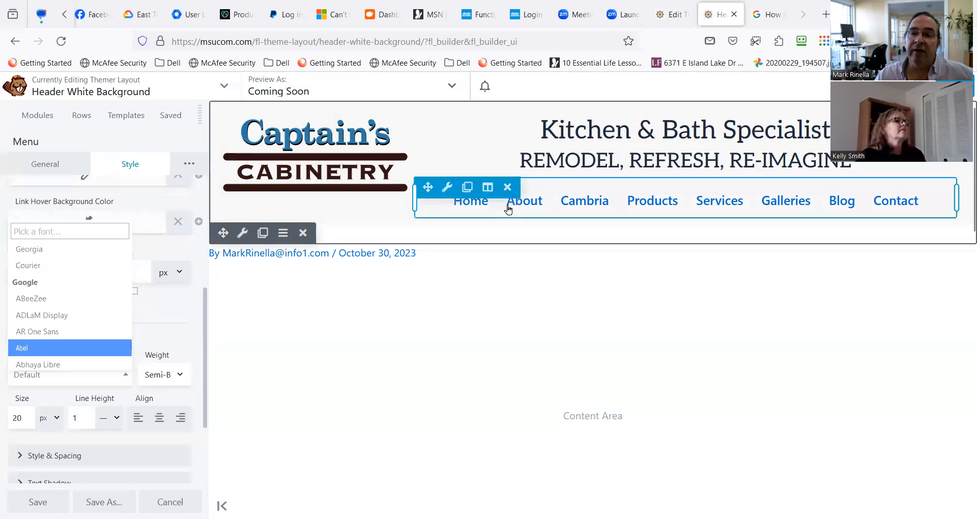
pyautogui.moveTo(488, 190)
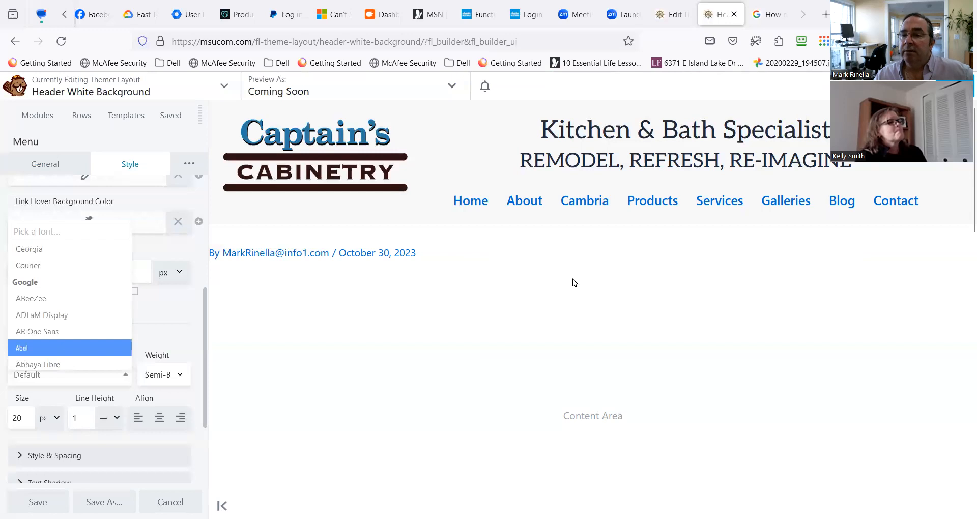
pyautogui.moveTo(654, 187)
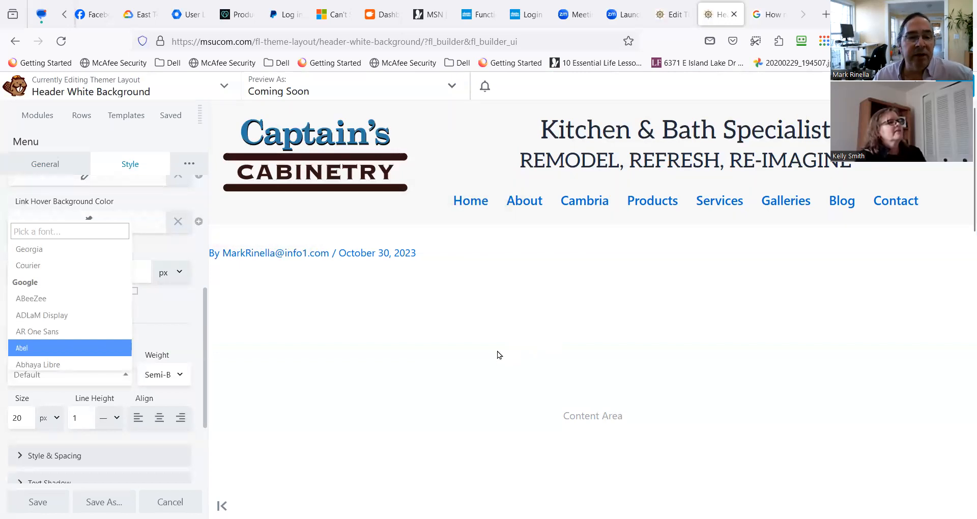
pyautogui.moveTo(570, 140)
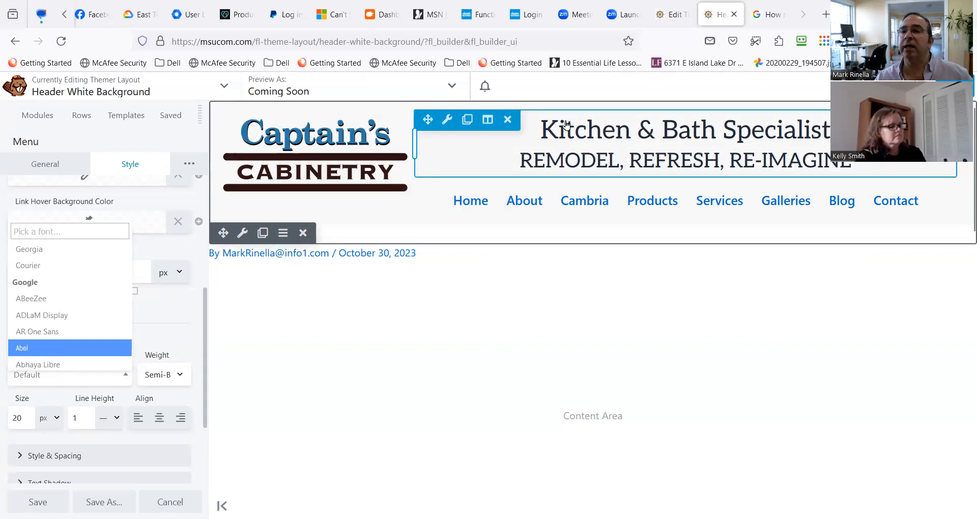
# Search Google in a new browser tab for "Fonts with Sarifs" and look through the results.
pyautogui.click(821, 15)
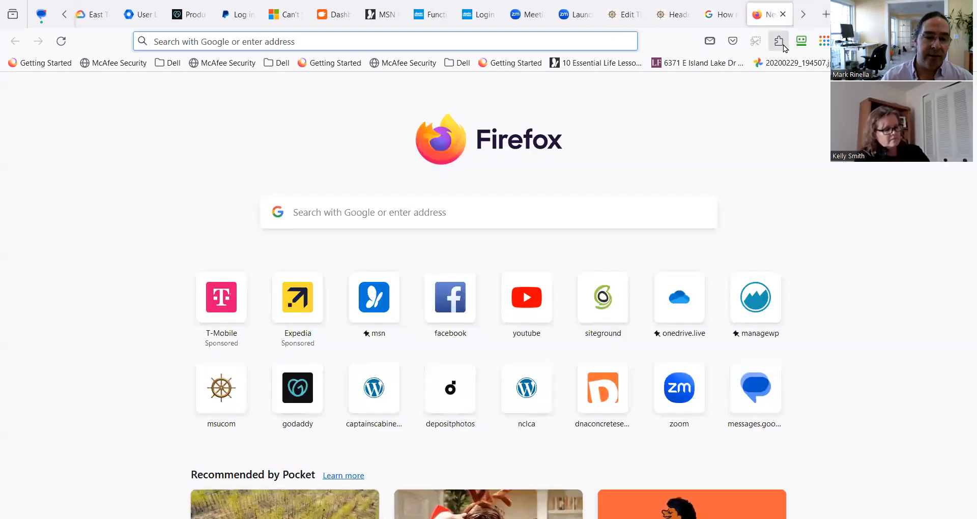
pyautogui.write('Fonts ')
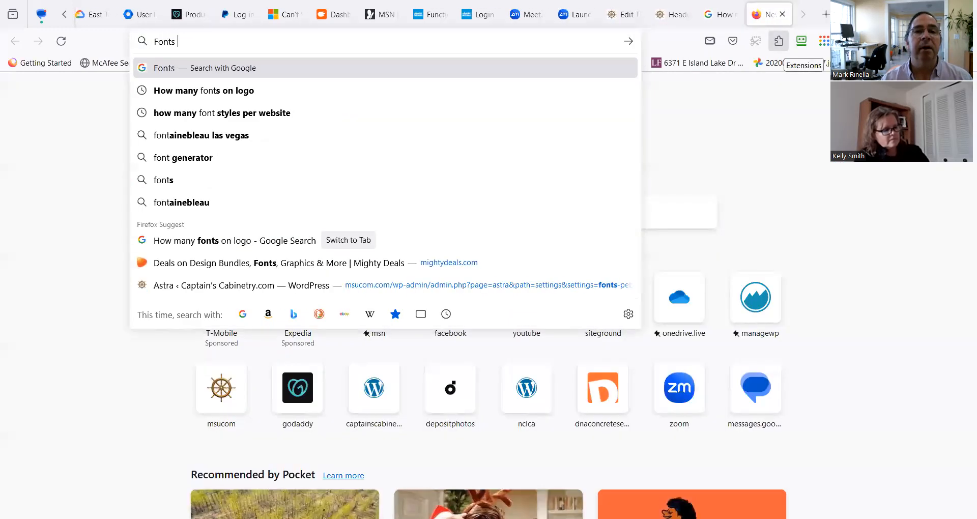
pyautogui.write('with Sarifs')
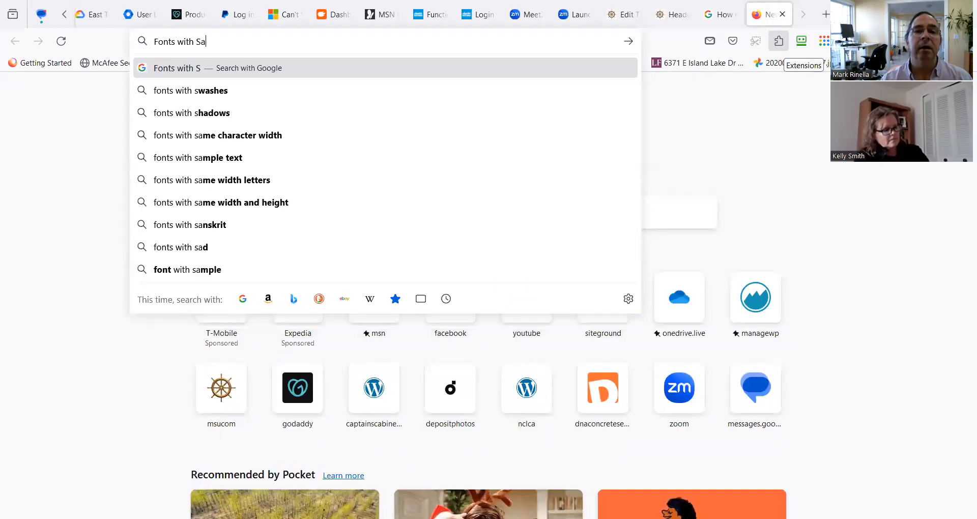
pyautogui.press('Return')
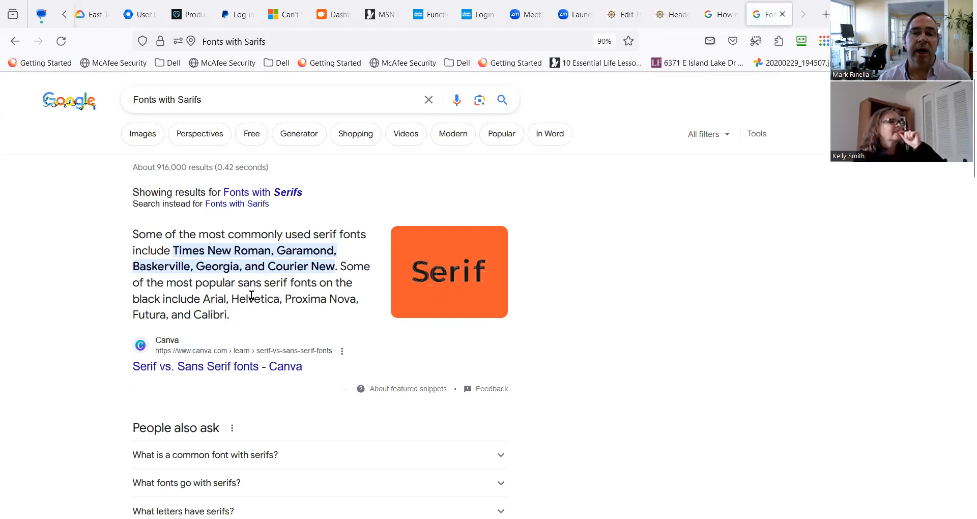
pyautogui.scroll(-1, 235, 299)
pyautogui.scroll(1, 234, 299)
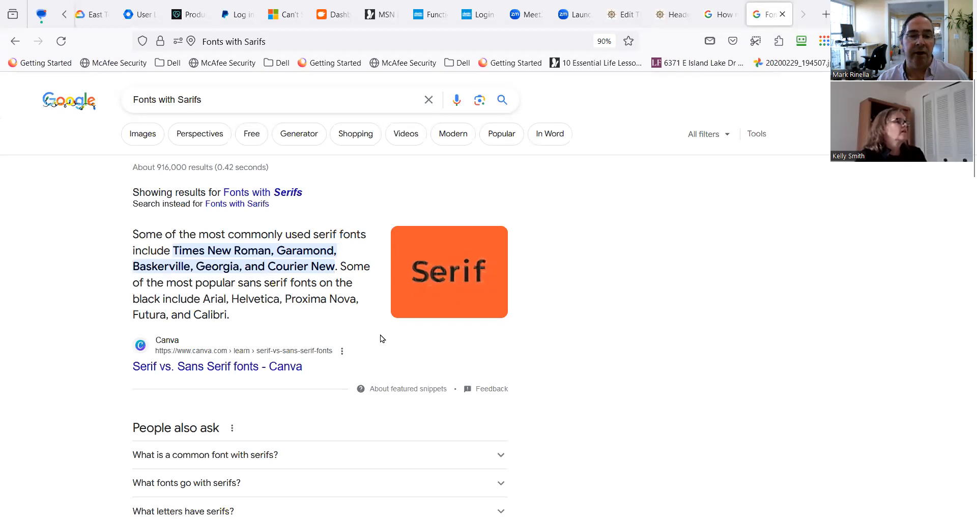
pyautogui.scroll(-1, 380, 338)
pyautogui.scroll(-1, 288, 416)
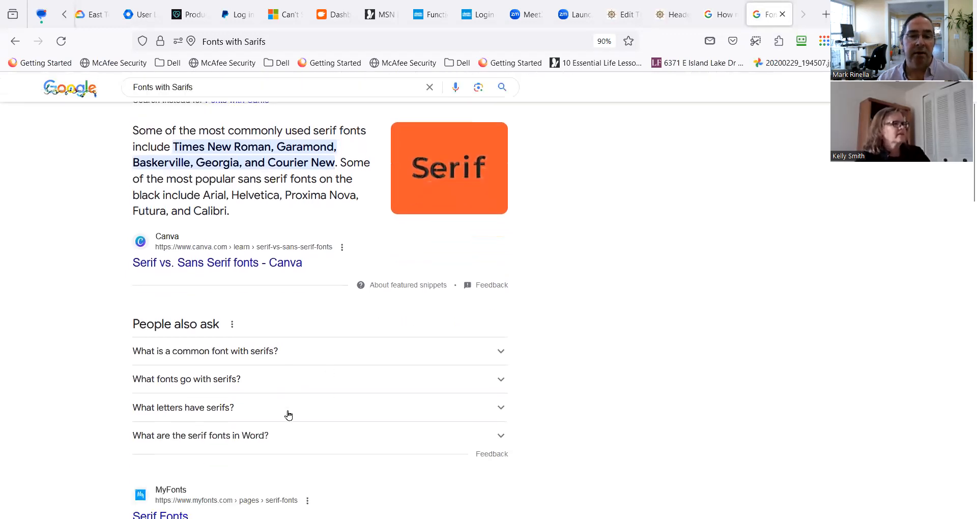
pyautogui.scroll(-1, 247, 408)
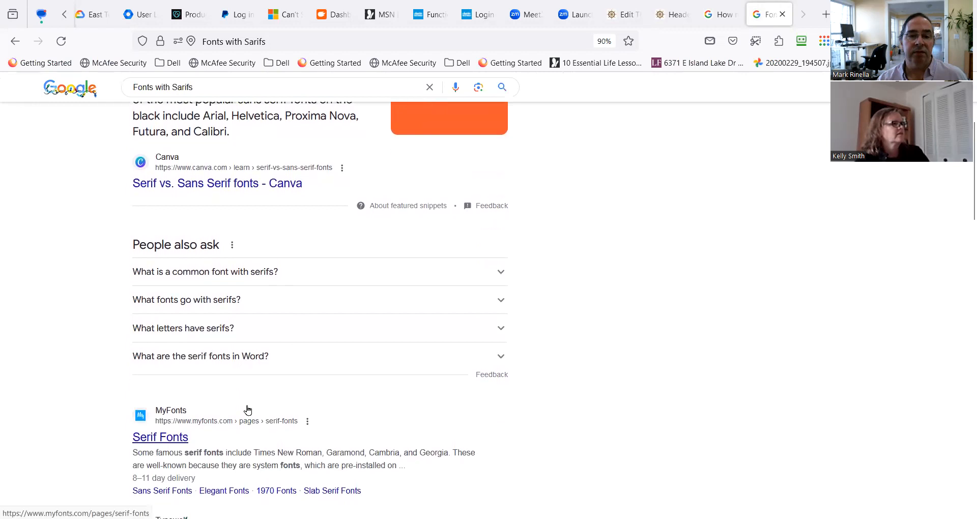
# Examine the remaining serif font search results, including the Typewolf, Font Squirrel and image results.
pyautogui.scroll(-1, 248, 409)
pyautogui.scroll(-2, 247, 409)
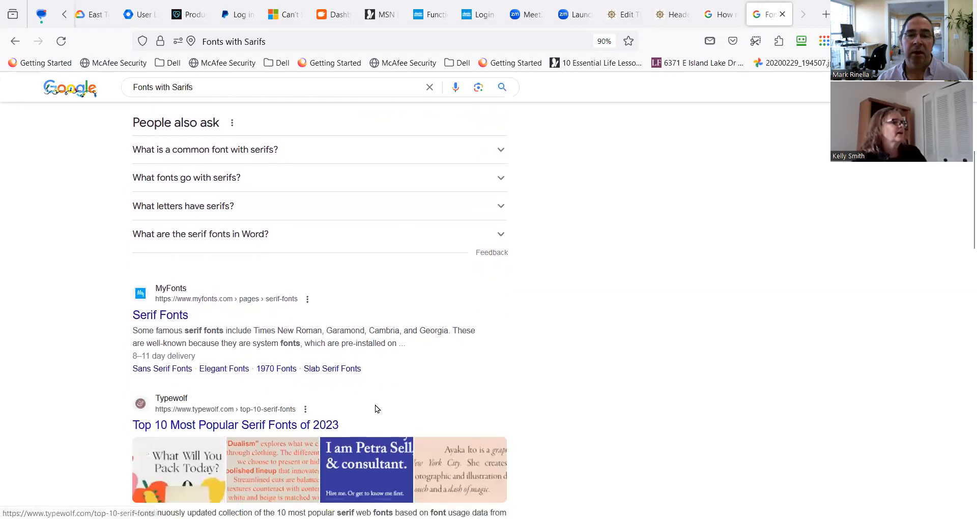
pyautogui.scroll(-2, 384, 400)
pyautogui.scroll(-5, 397, 389)
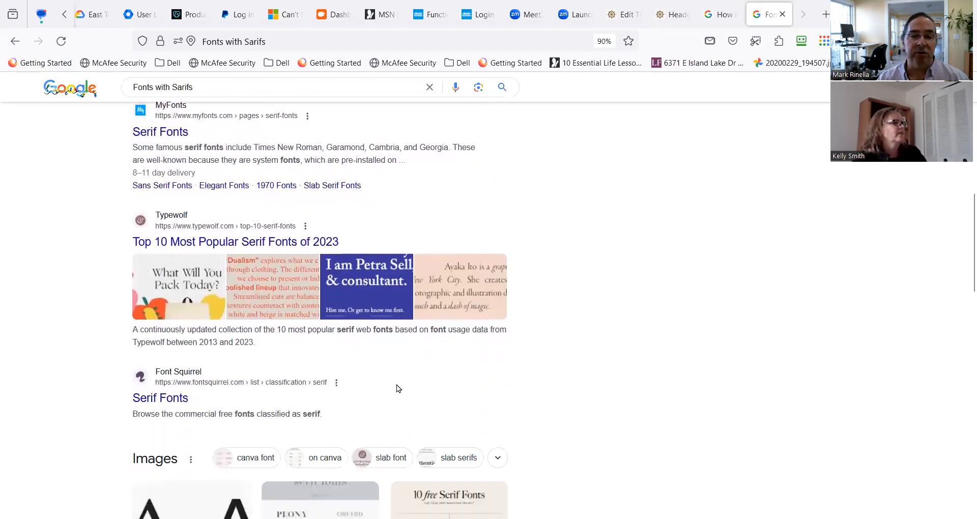
pyautogui.scroll(-1, 424, 400)
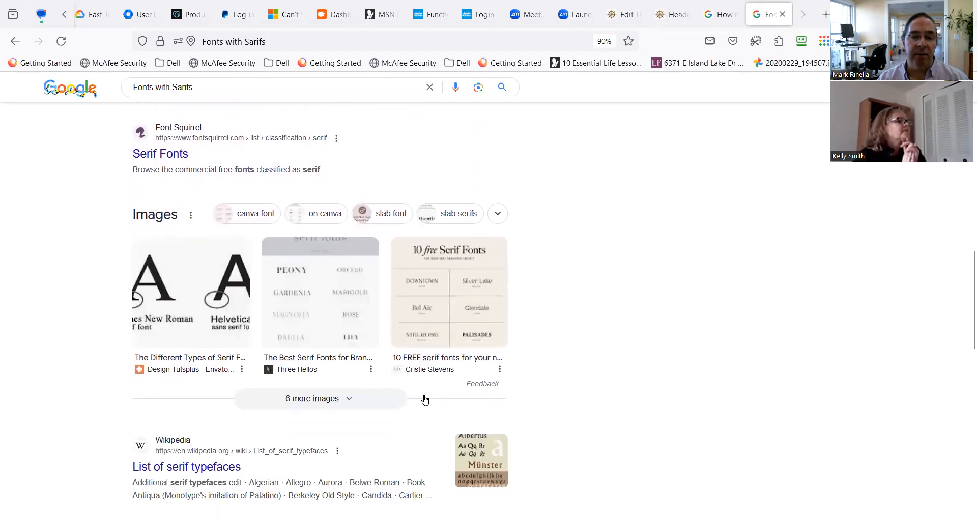
pyautogui.scroll(3, 424, 399)
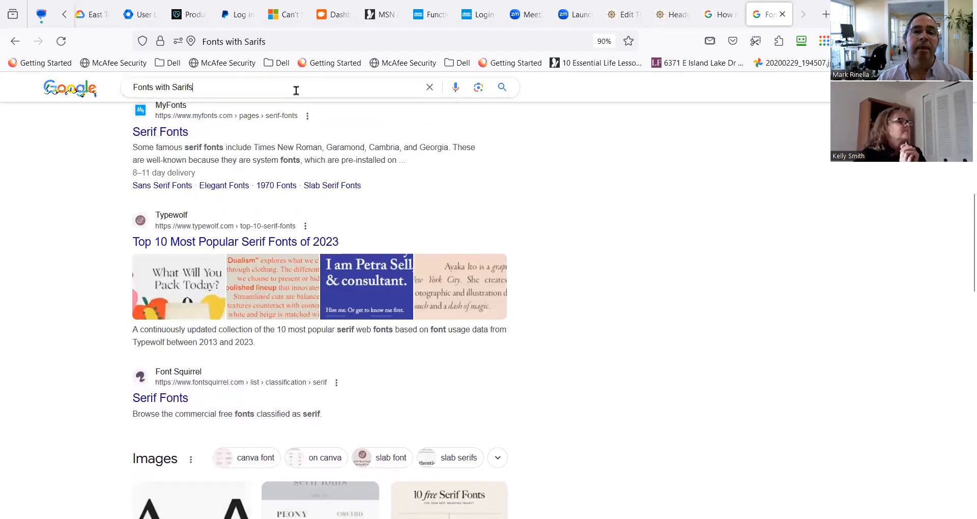
# Refine the Google search to "Fonts with Sarifs easier to read" and look over the results.
pyautogui.click(294, 89)
pyautogui.write('ea')
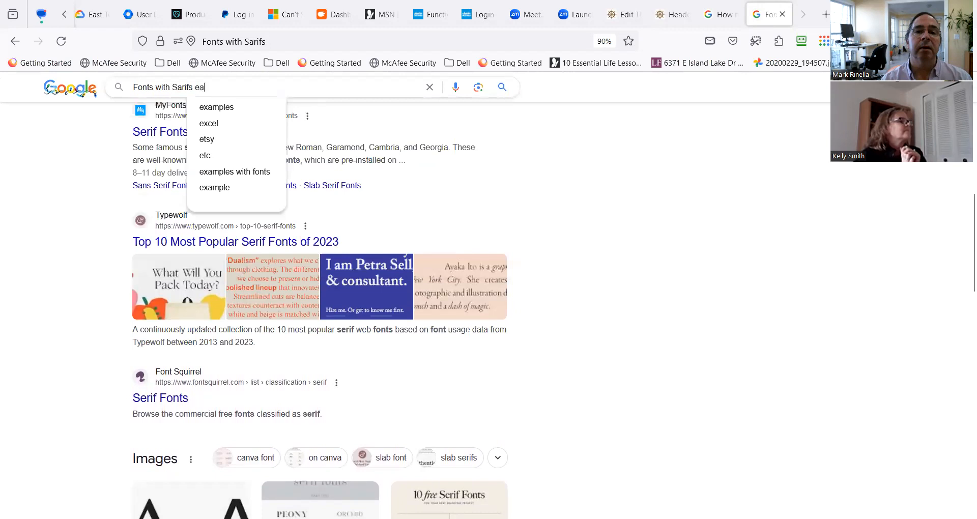
pyautogui.write('sier to read')
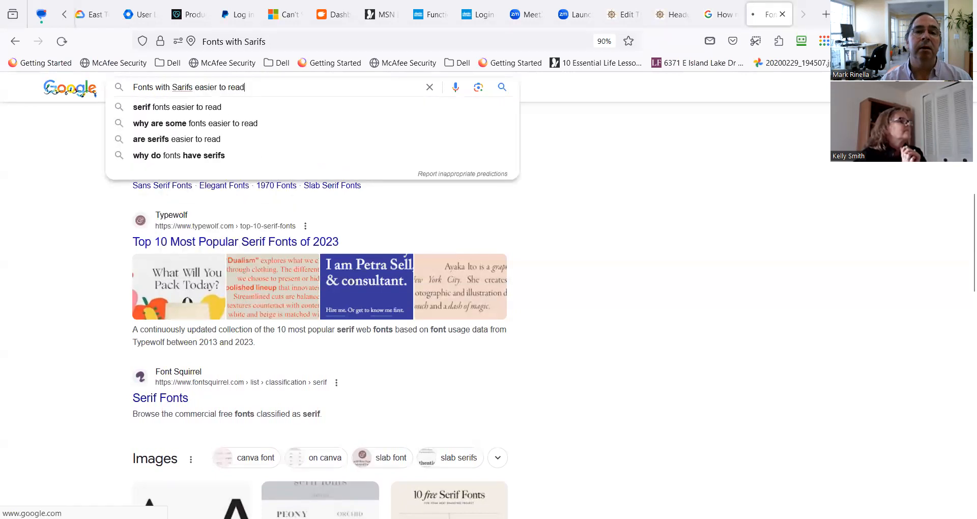
pyautogui.press('Return')
pyautogui.scroll(-3, 175, 413)
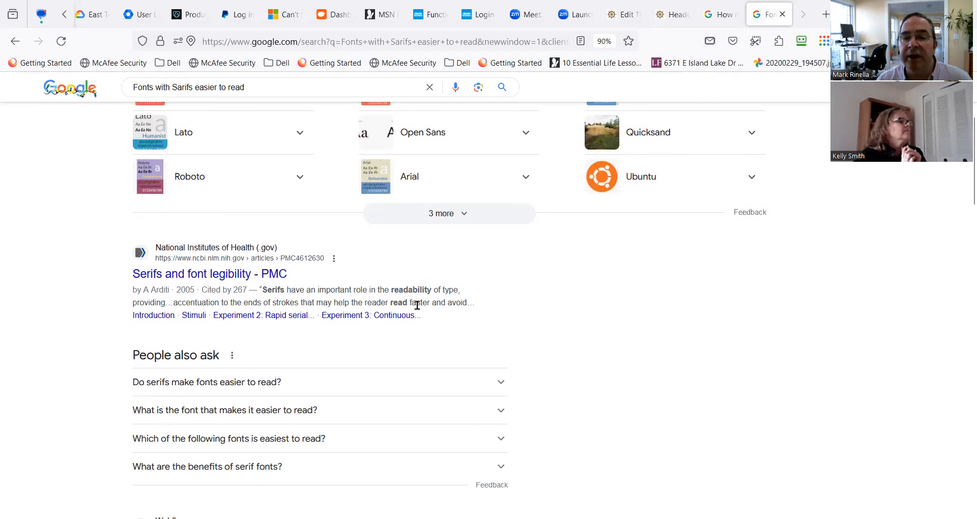
# Expand the related question "Do serifs make fonts easier to read?" and read its answer and the related questions.
pyautogui.click(262, 389)
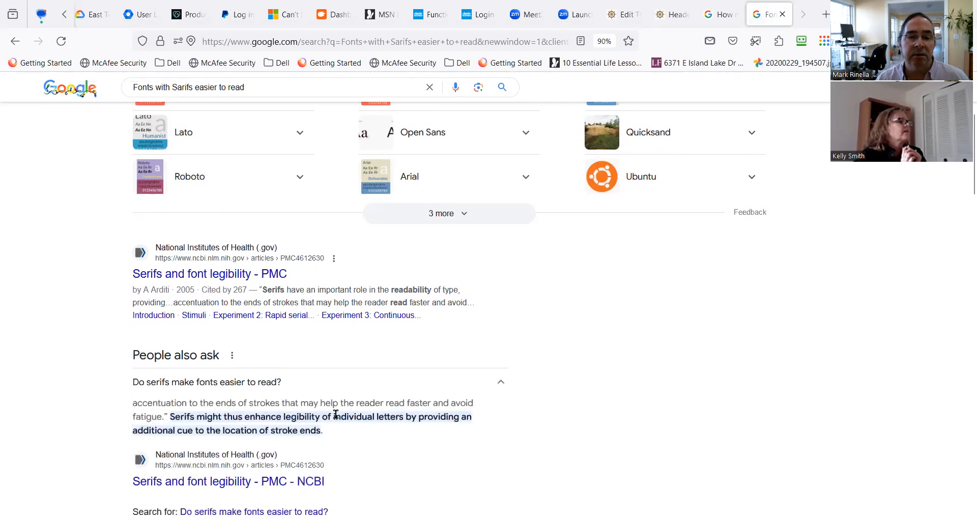
pyautogui.scroll(-1, 335, 412)
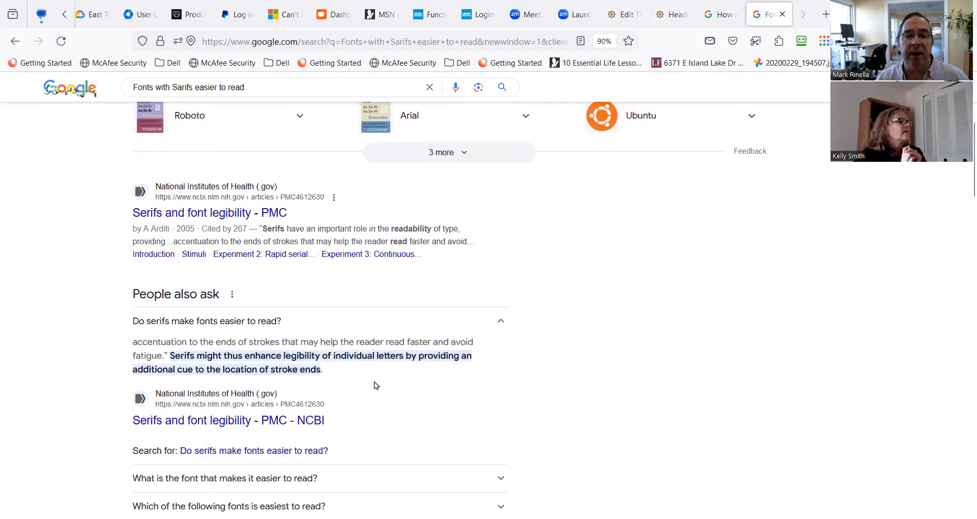
pyautogui.scroll(-1, 375, 384)
pyautogui.scroll(-1, 413, 349)
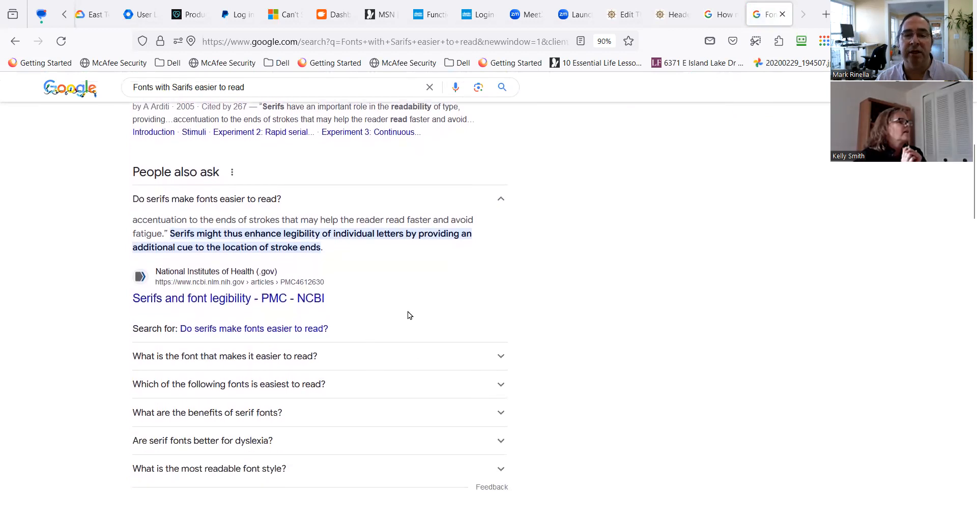
pyautogui.scroll(-1, 408, 312)
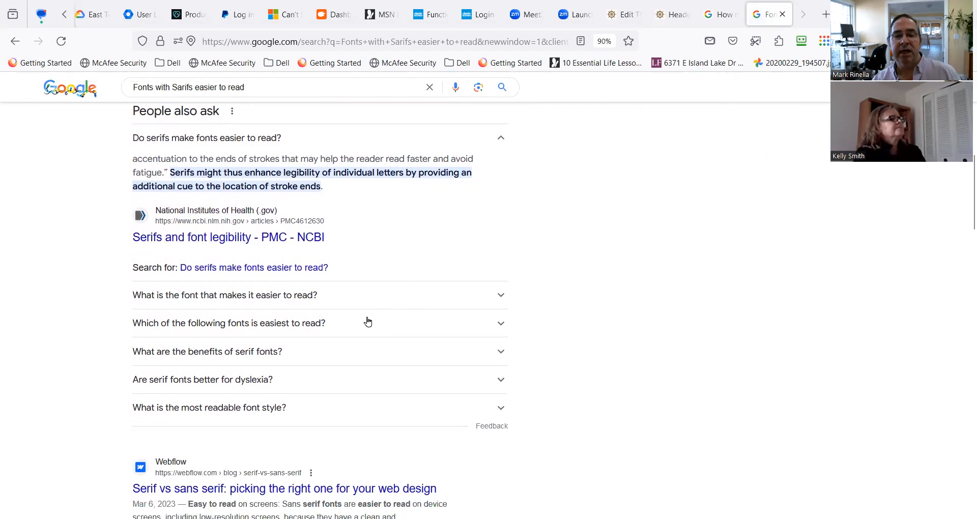
pyautogui.scroll(-1, 367, 321)
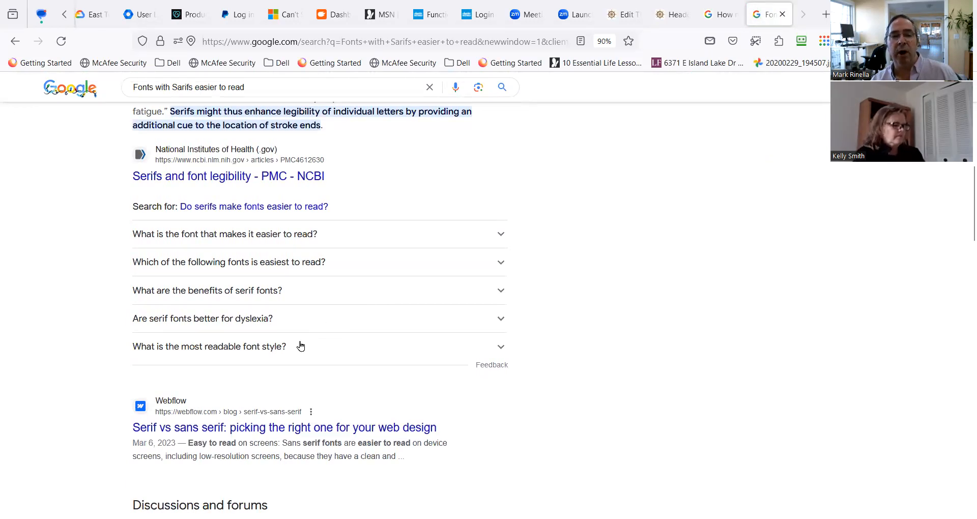
# Expand "What are the benefits of serif fonts?", highlight the statement on legibility at smaller scales, and review the remaining results.
pyautogui.click(230, 295)
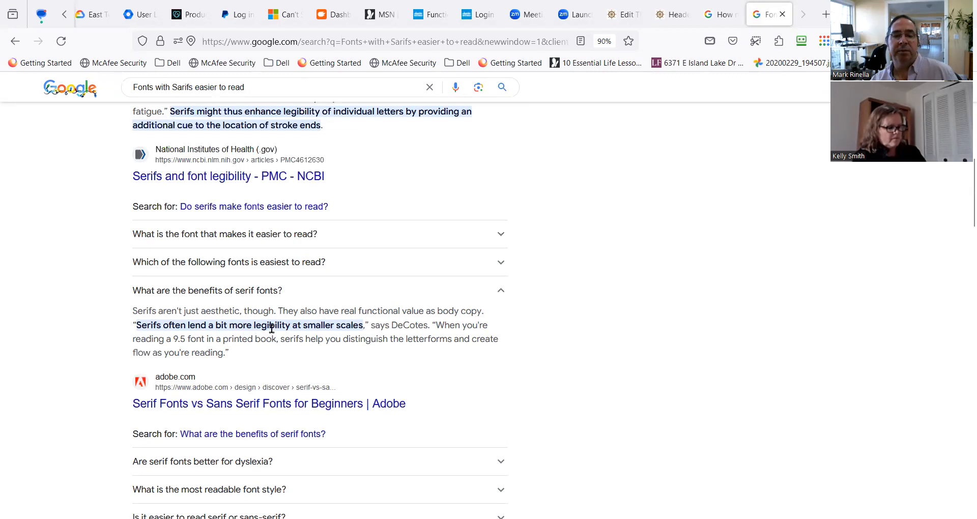
pyautogui.moveTo(273, 325); pyautogui.dragTo(363, 324)
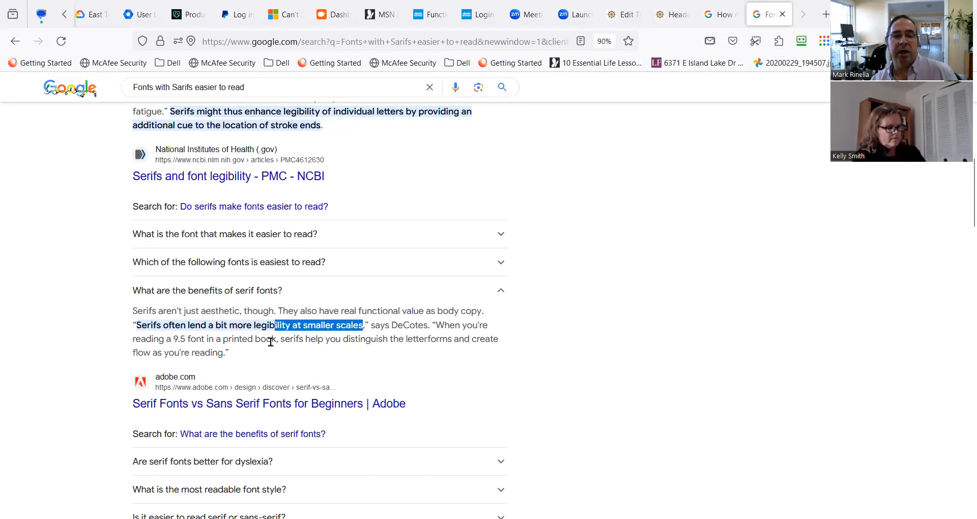
pyautogui.moveTo(228, 325); pyautogui.dragTo(329, 333)
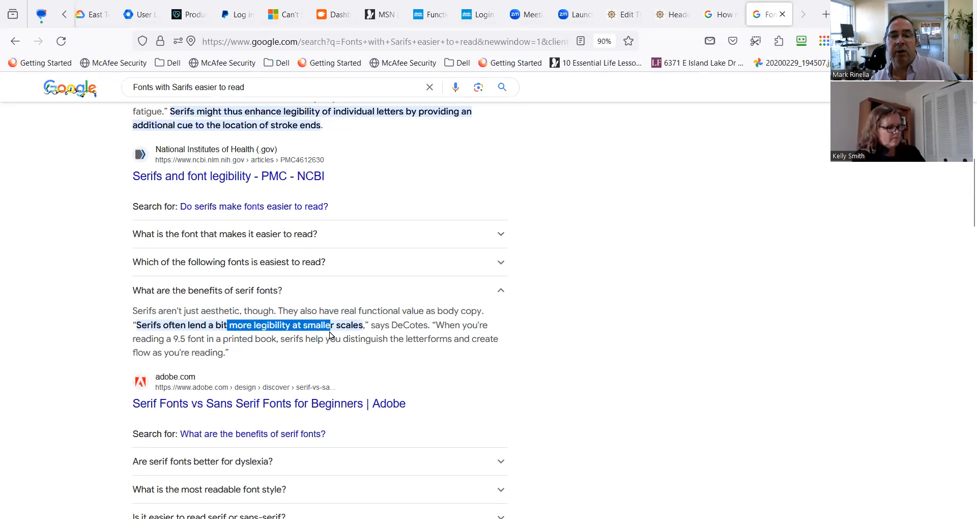
pyautogui.scroll(-2, 366, 369)
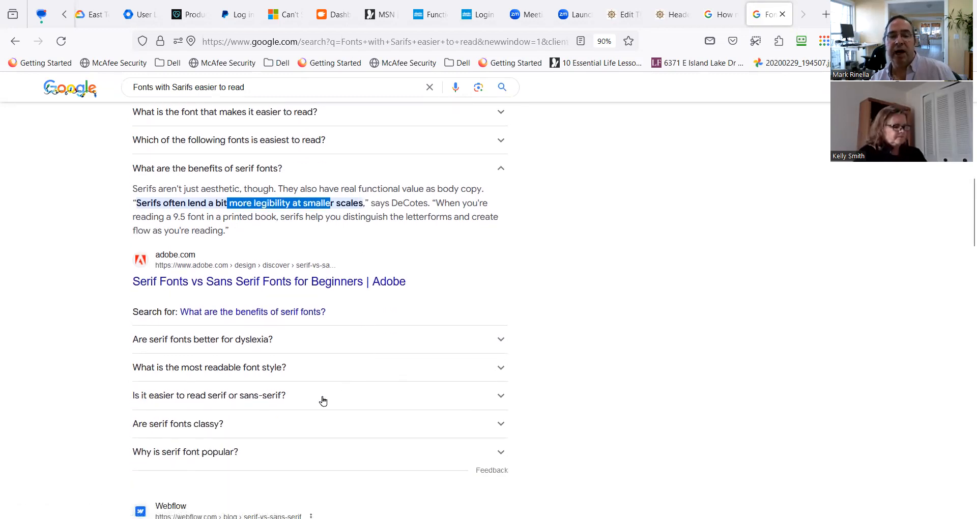
pyautogui.scroll(-1, 322, 400)
pyautogui.scroll(-1, 326, 397)
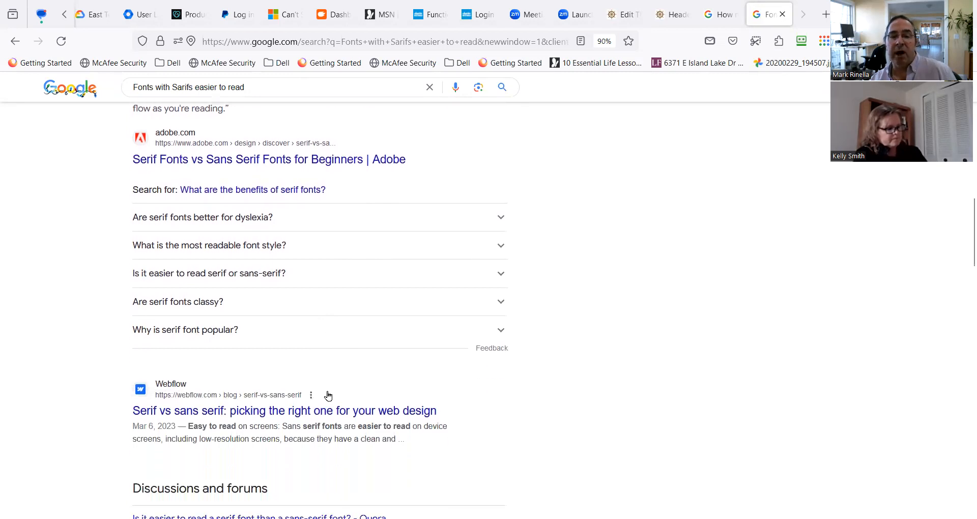
pyautogui.scroll(-1, 327, 396)
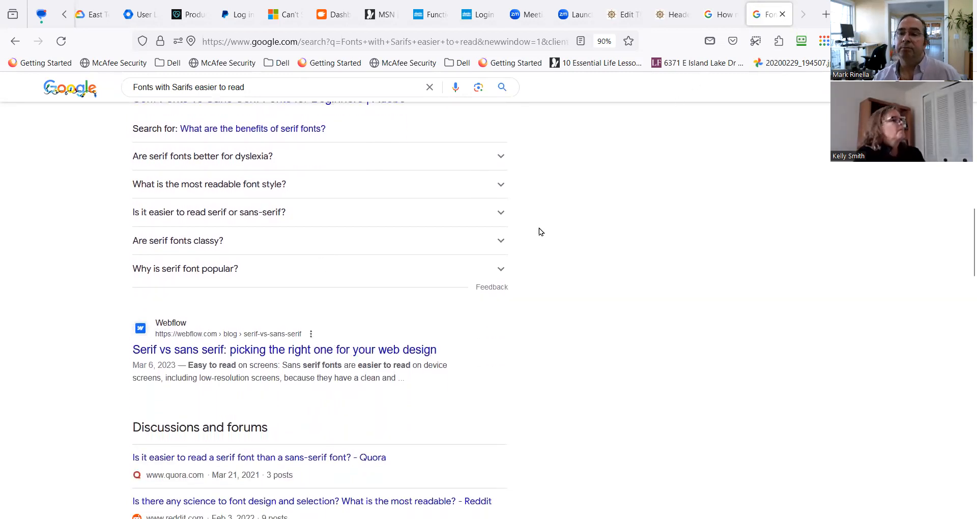
# Return to the Header White Background layout and close the navigation menu module's settings.
pyautogui.click(723, 17)
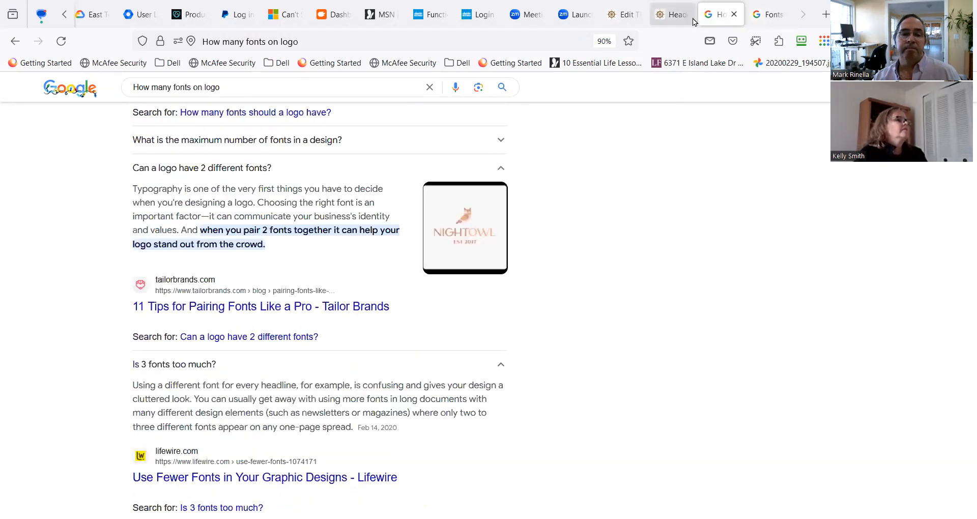
pyautogui.click(674, 15)
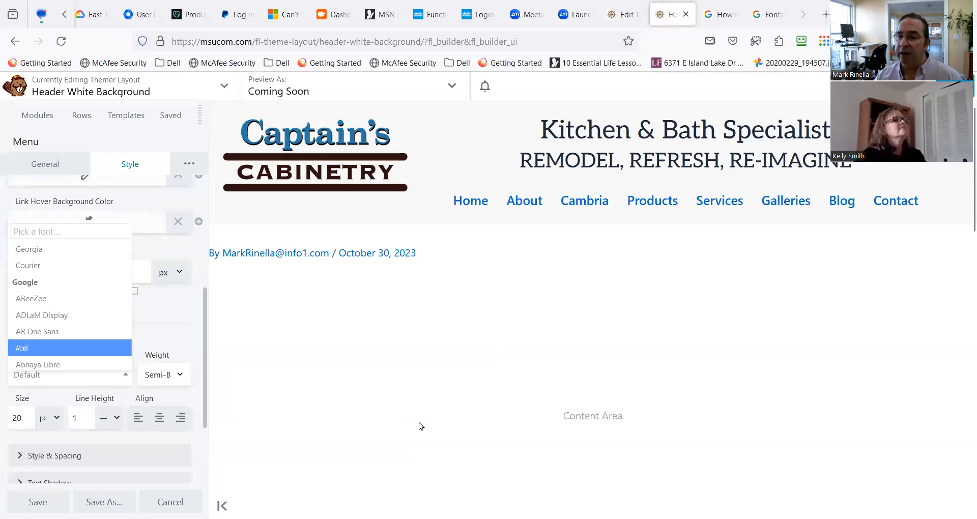
pyautogui.scroll(-2, 264, 430)
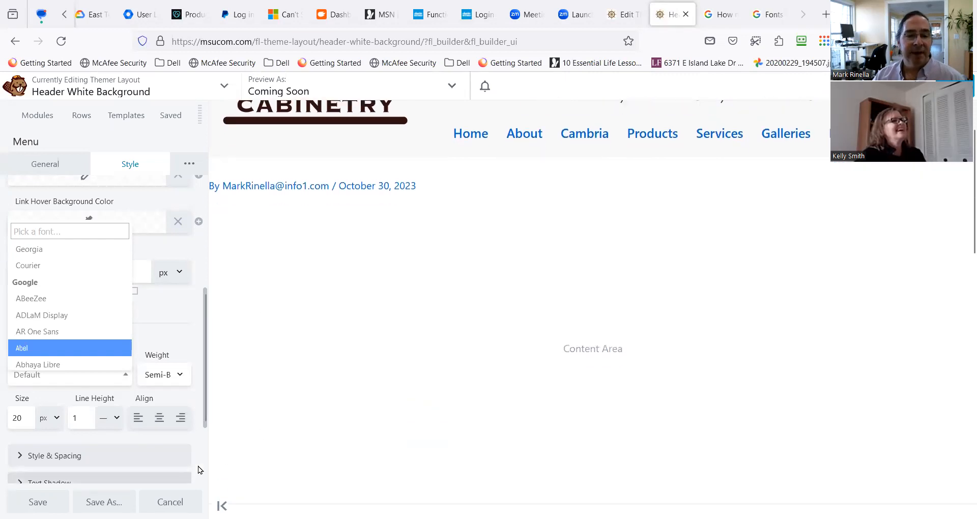
pyautogui.click(197, 469)
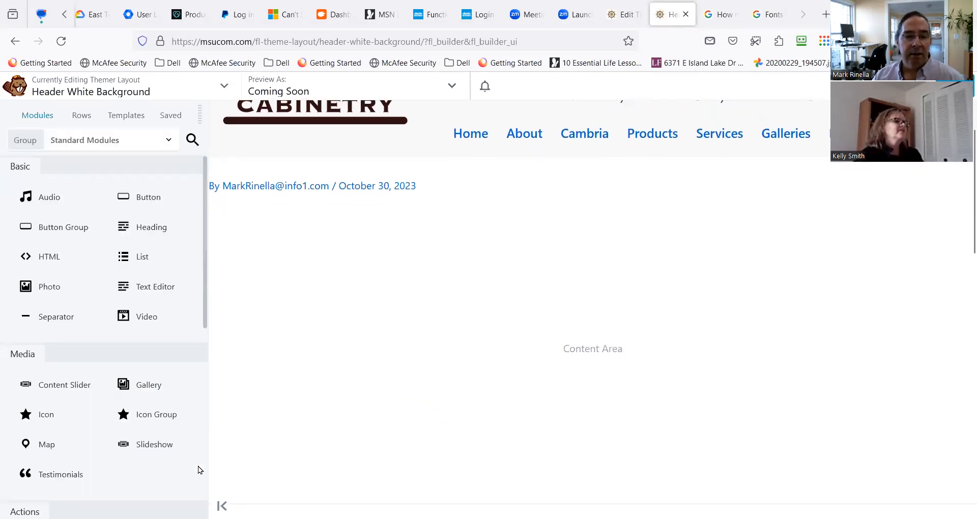
# Open the tagline's Text Editor module settings and review its style options.
pyautogui.scroll(2, 327, 434)
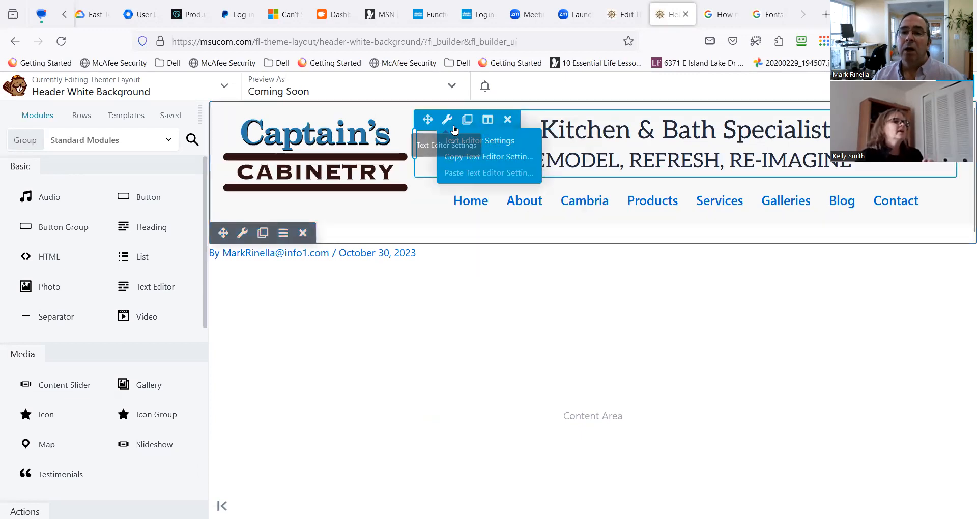
pyautogui.click(448, 125)
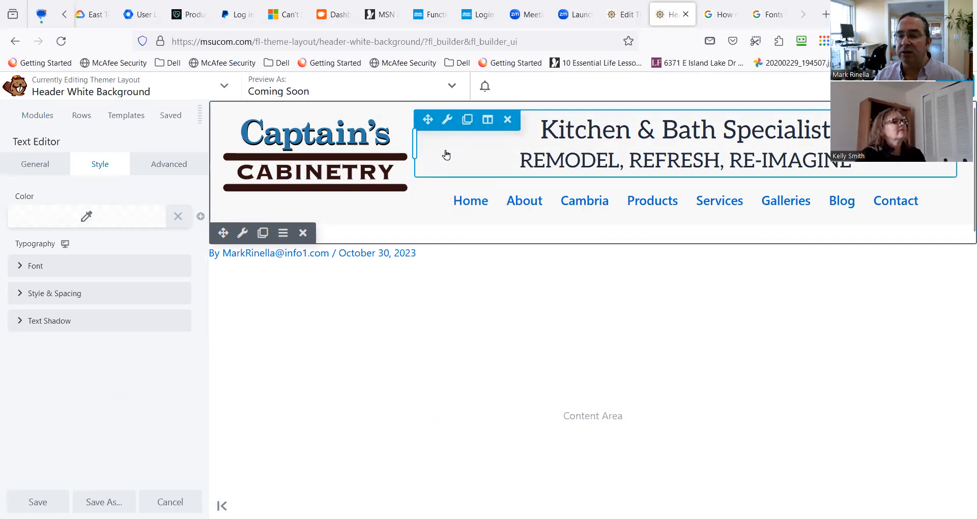
pyautogui.moveTo(447, 123)
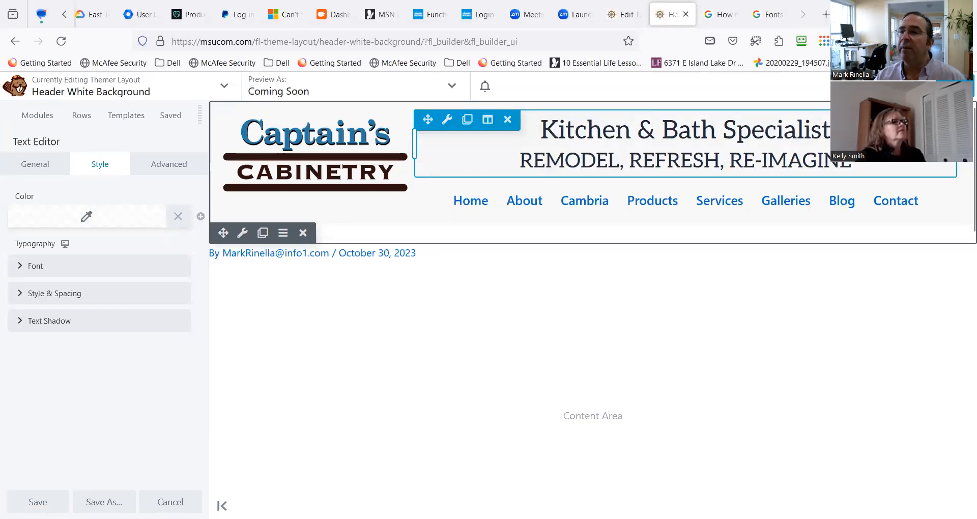
# Insert a Heading module above the tagline text in the header and show its general settings.
pyautogui.click(48, 120)
pyautogui.moveTo(168, 231); pyautogui.dragTo(649, 152)
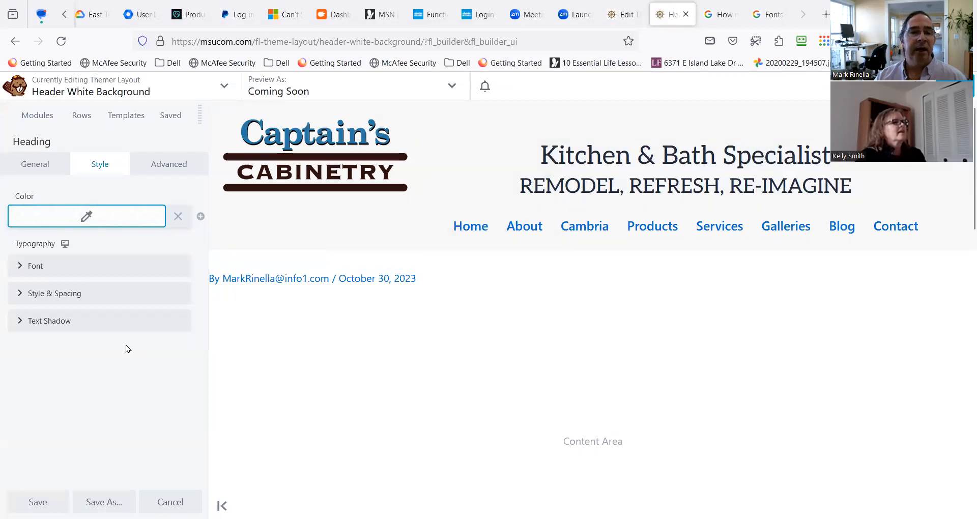
pyautogui.click(39, 168)
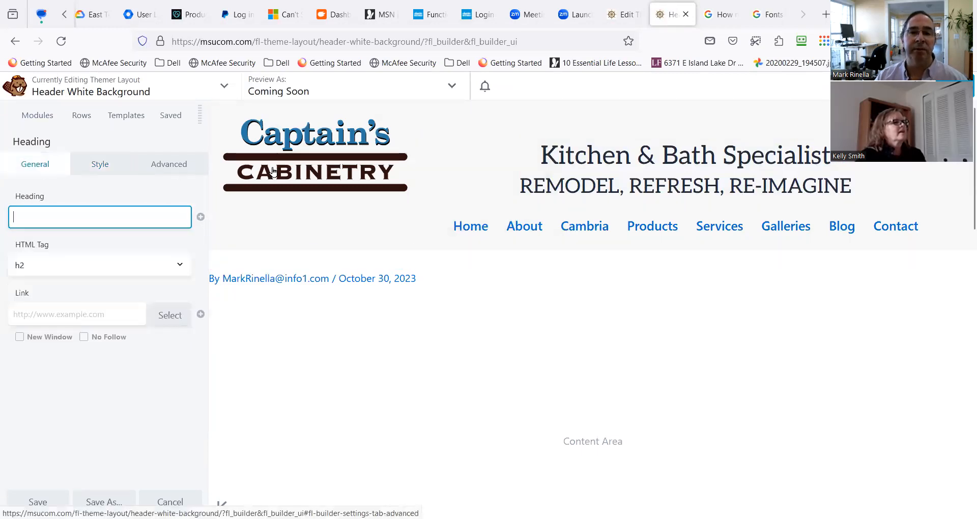
# Set the new heading's text to "Kitchen & Bath Specialists".
pyautogui.click(24, 212)
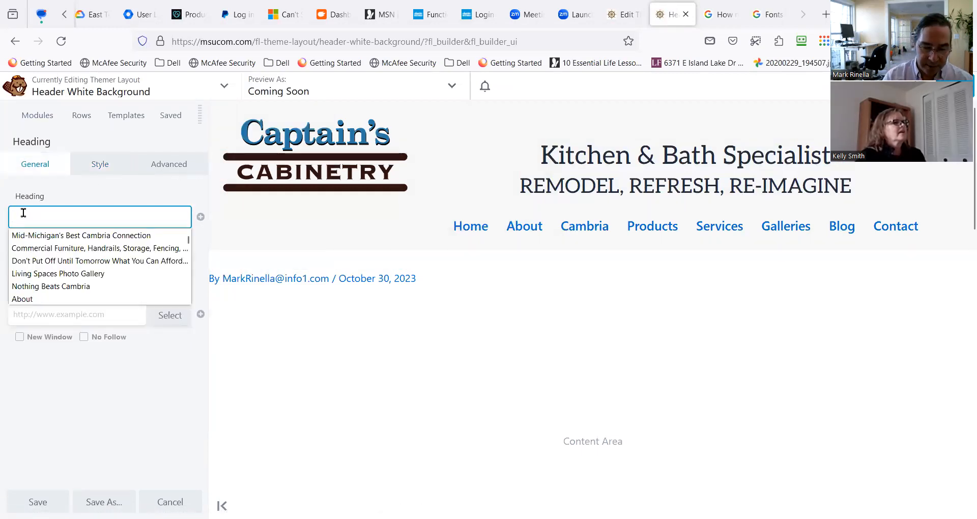
pyautogui.write('Kietch')
pyautogui.press('BackSpace')
pyautogui.press('BackSpace')
pyautogui.press('BackSpace')
pyautogui.press('BackSpace')
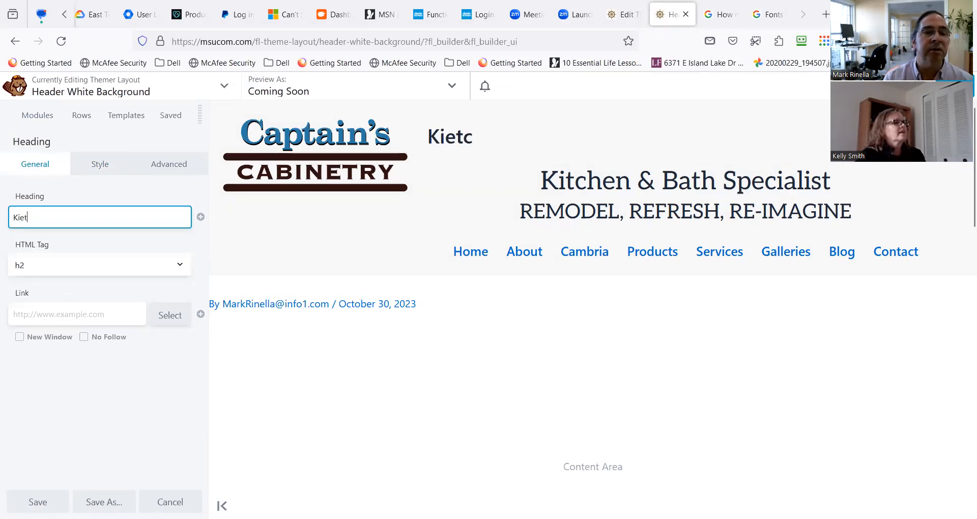
pyautogui.write('tch')
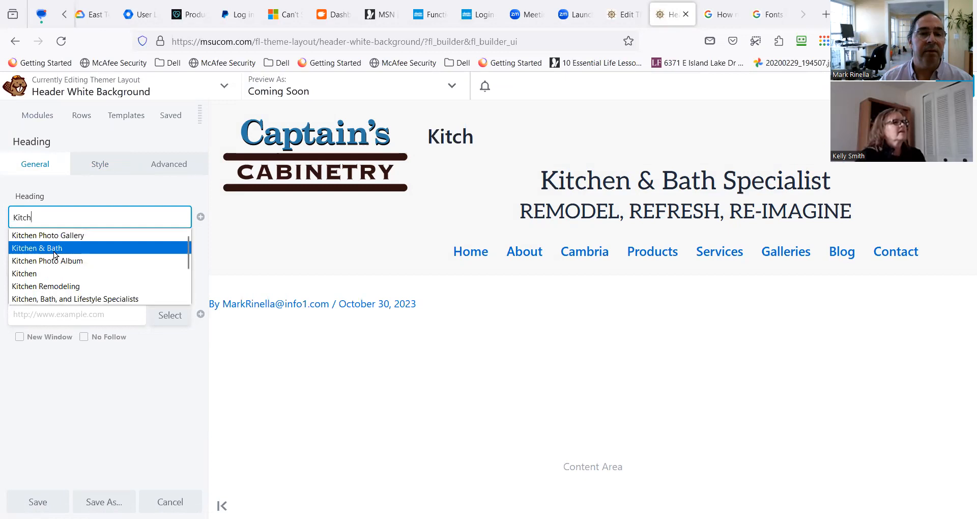
pyautogui.press('Return')
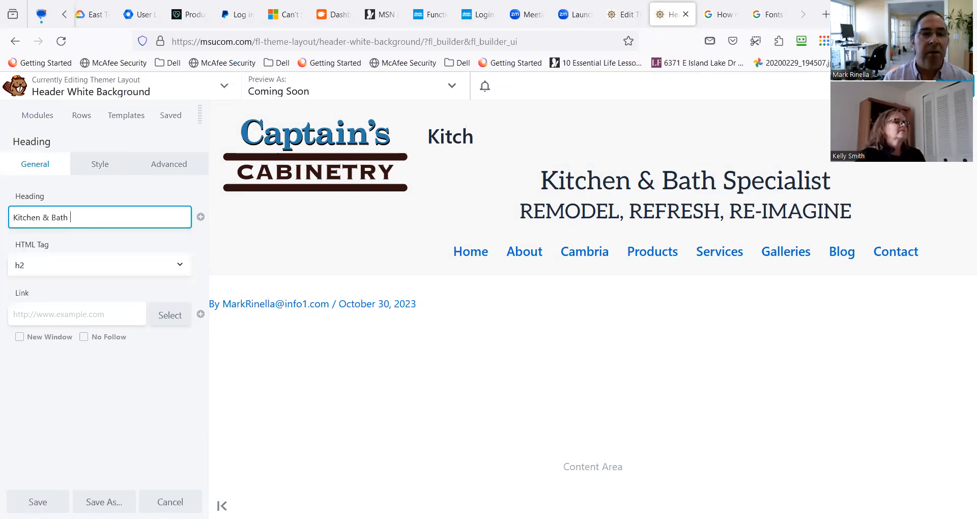
pyautogui.write('Specialists')
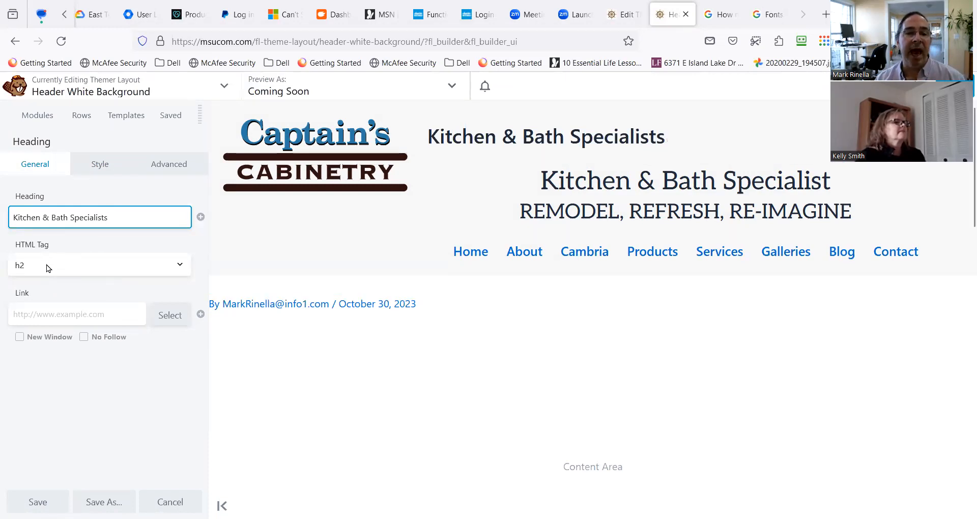
# Set the new heading's HTML tag to h1 and open its font typography settings.
pyautogui.click(75, 266)
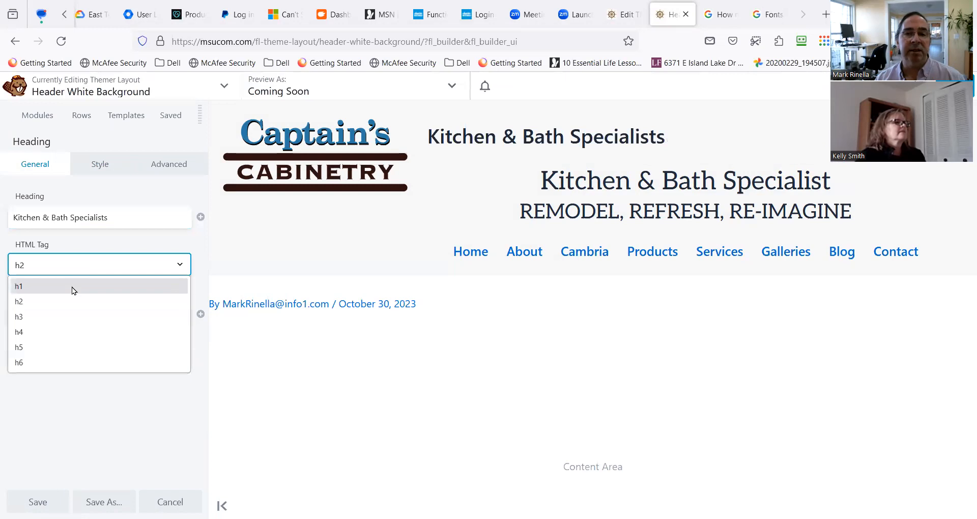
pyautogui.click(72, 286)
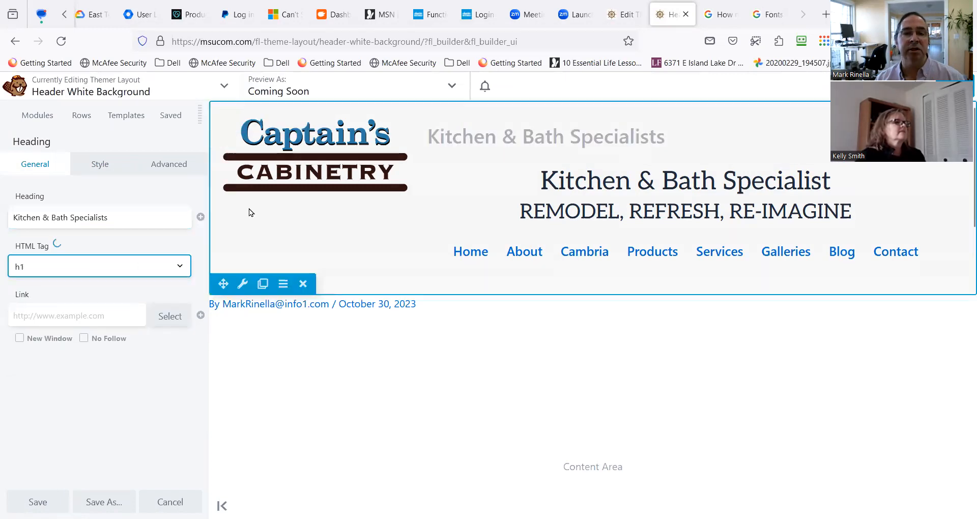
pyautogui.click(108, 165)
pyautogui.click(44, 269)
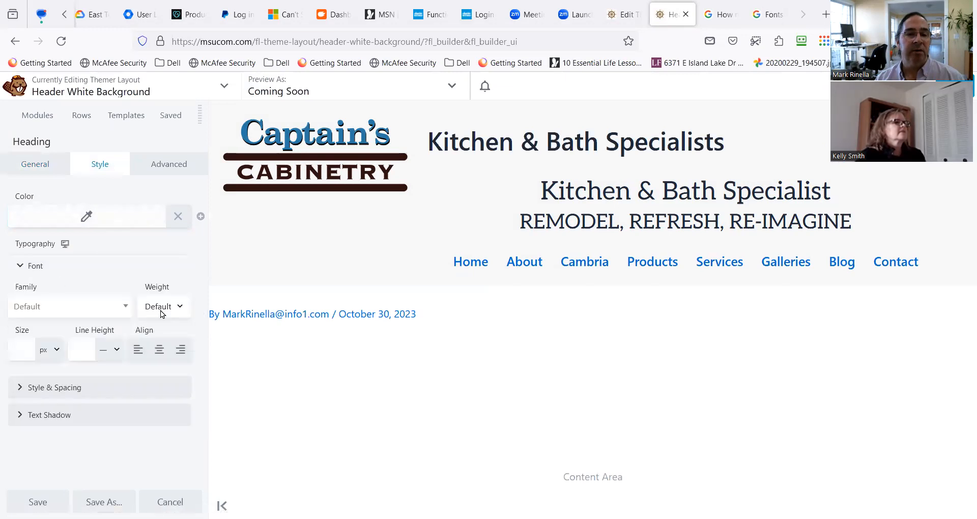
# Center-align the "Kitchen & Bath Specialists" heading and insert a second Heading module directly below it.
pyautogui.click(159, 354)
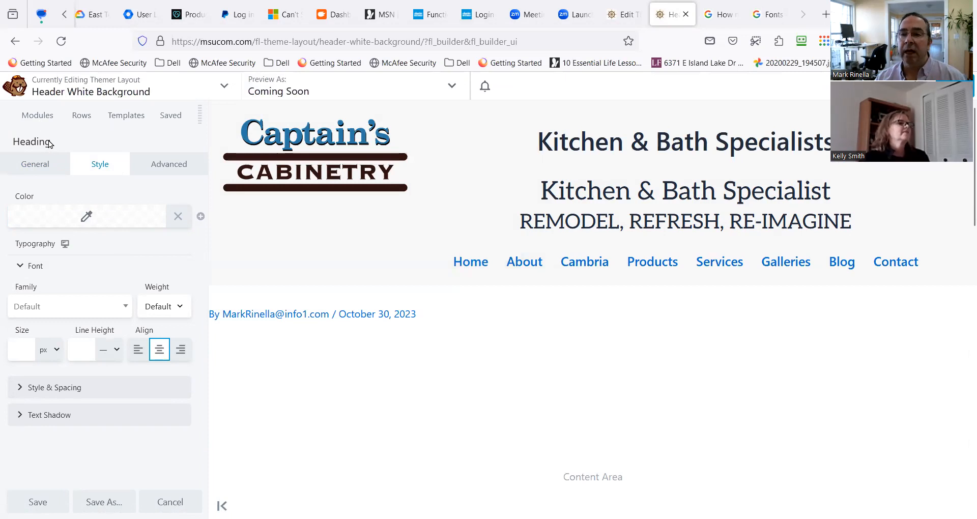
pyautogui.click(38, 115)
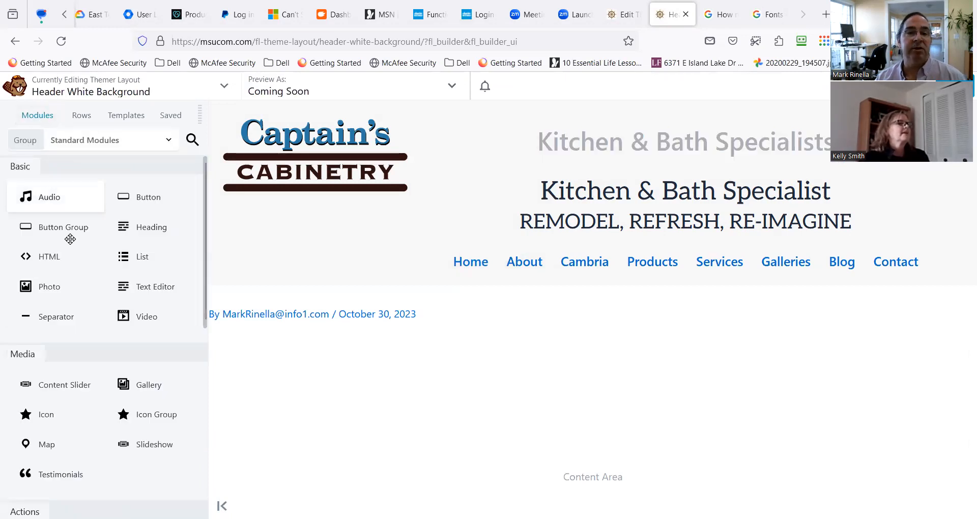
pyautogui.moveTo(148, 227); pyautogui.dragTo(620, 182)
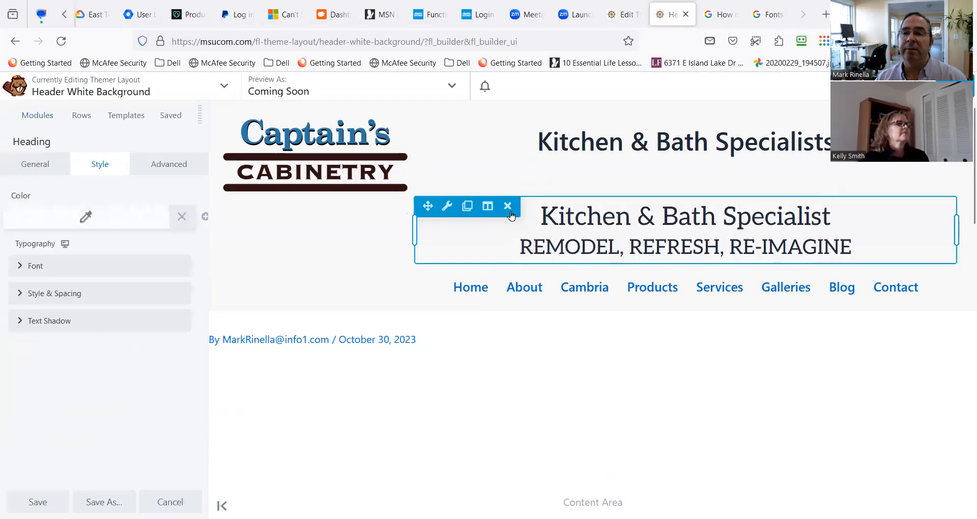
pyautogui.click(35, 270)
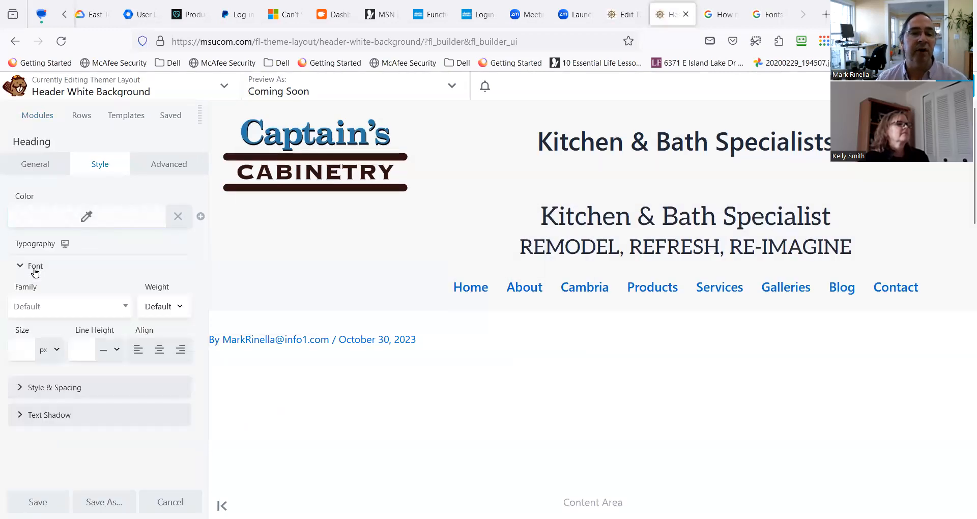
pyautogui.click(48, 388)
pyautogui.scroll(-1, 54, 388)
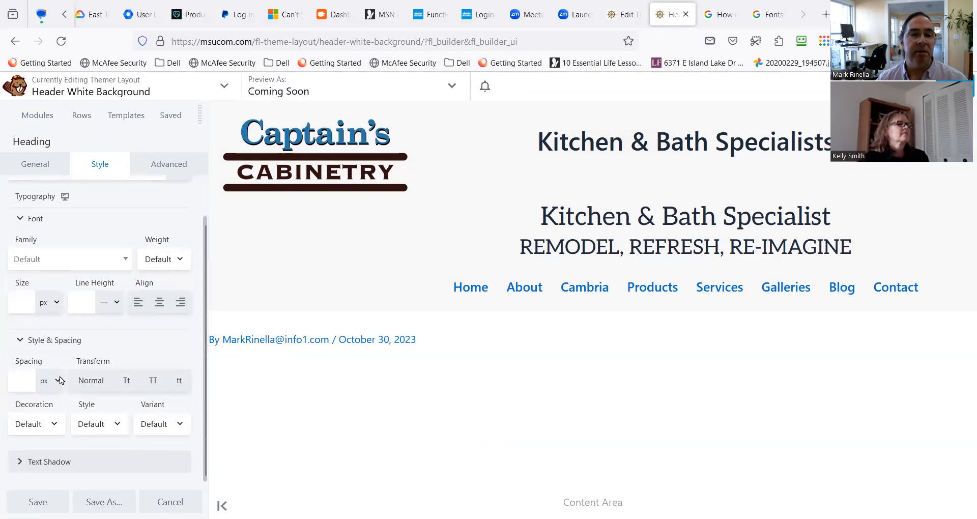
# Set the second heading's text to "REMODEL, REFRESH, RE-IMAGINE" and save the module.
pyautogui.click(38, 165)
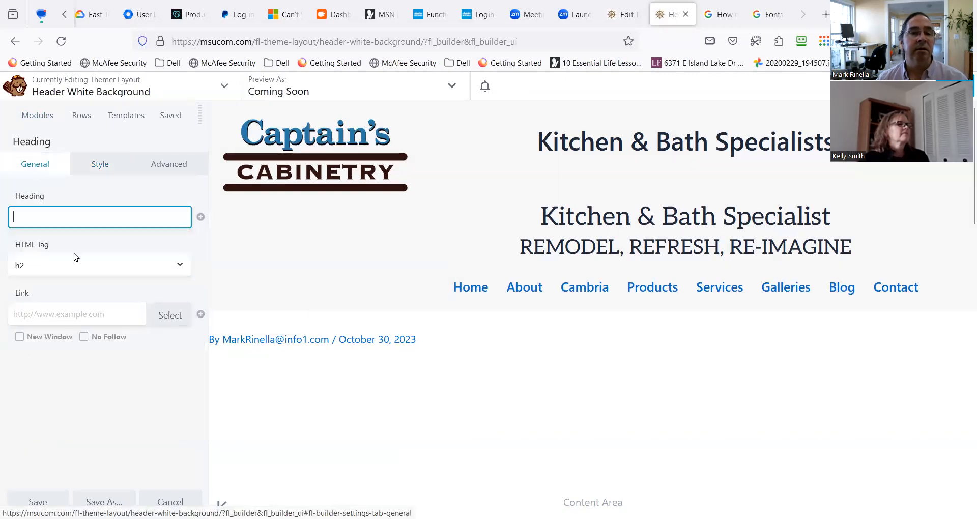
pyautogui.click(83, 215)
pyautogui.write('RE')
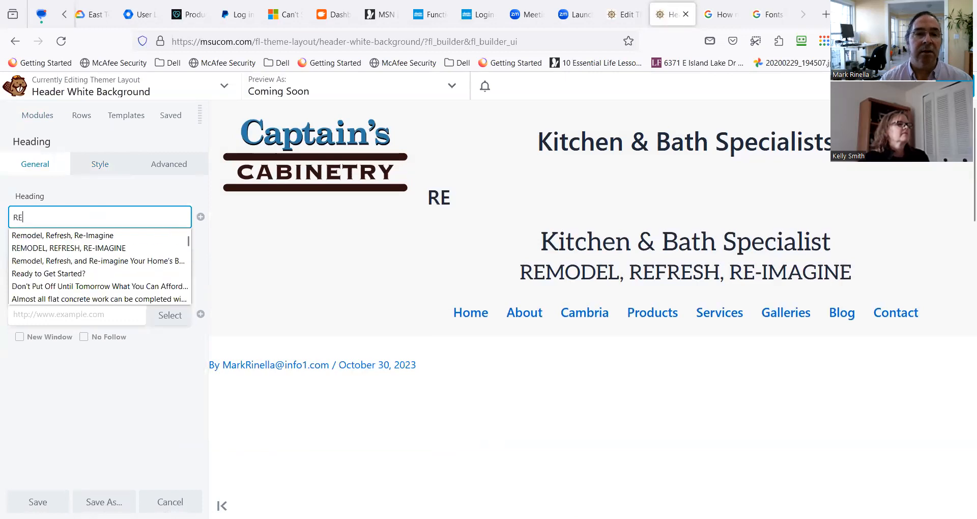
pyautogui.write('Em')
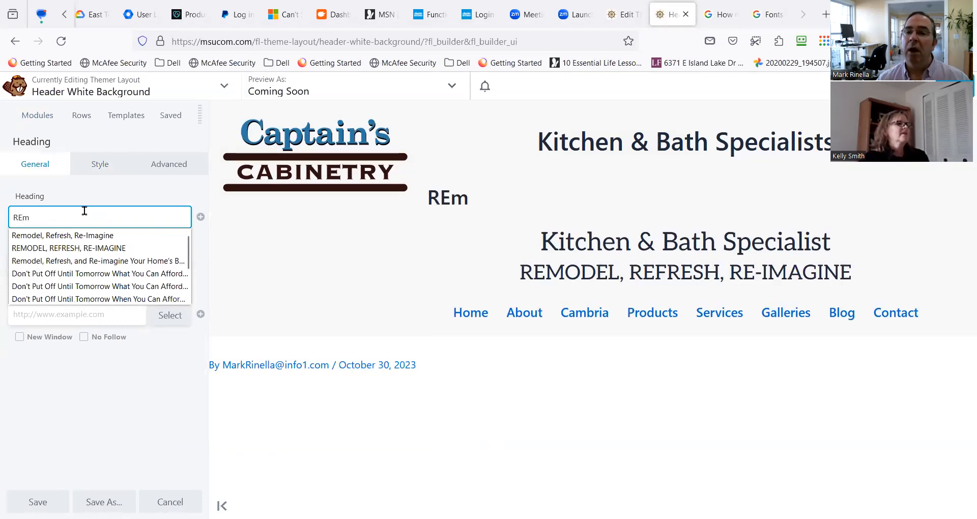
pyautogui.click(112, 248)
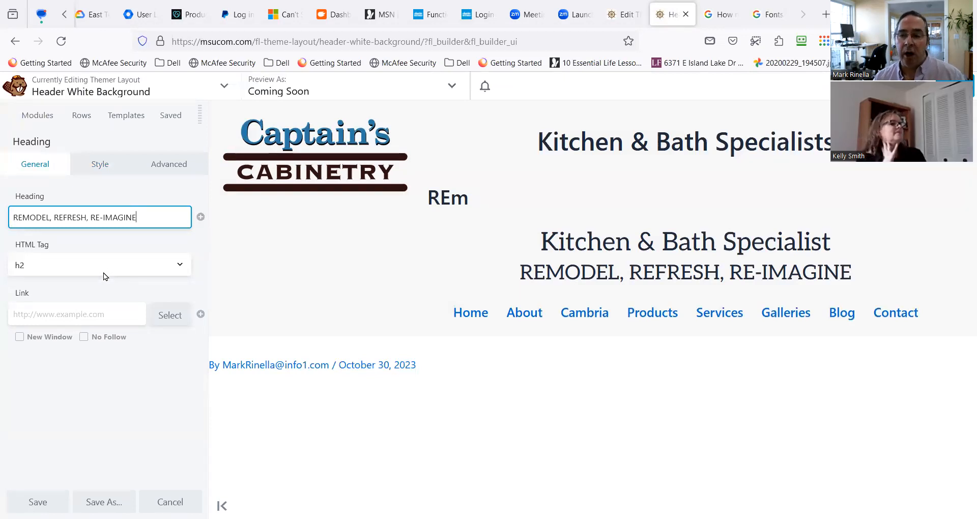
pyautogui.click(108, 296)
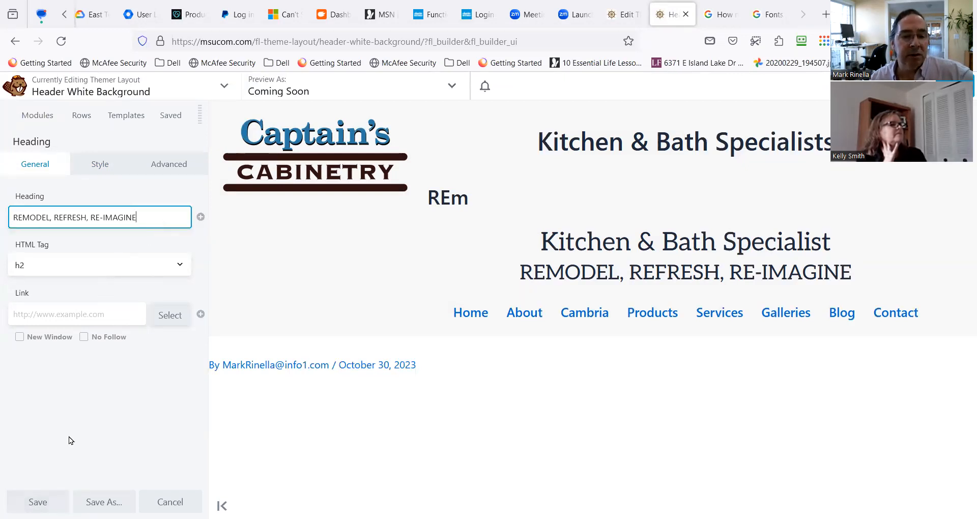
pyautogui.click(37, 501)
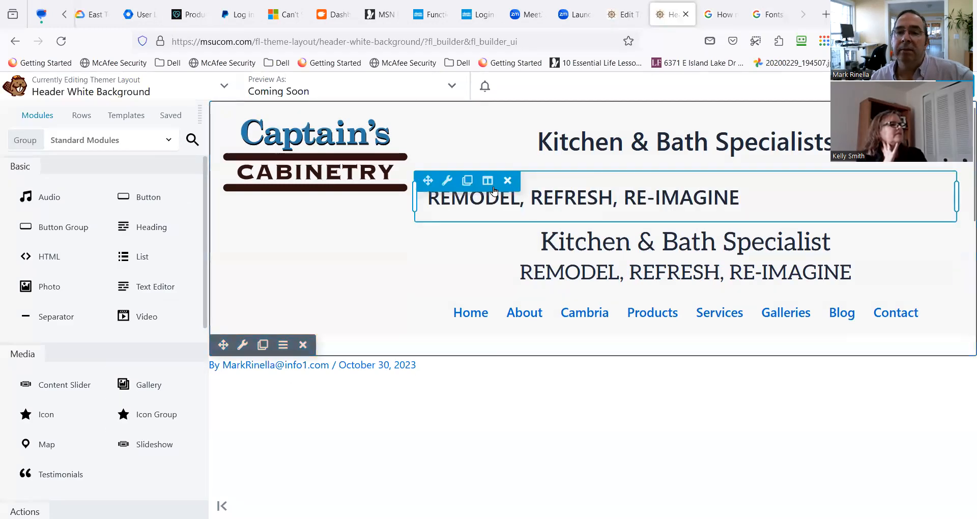
# Center-align the "REMODEL, REFRESH, RE-IMAGINE" heading and delete the old tagline text module below it.
pyautogui.click(447, 179)
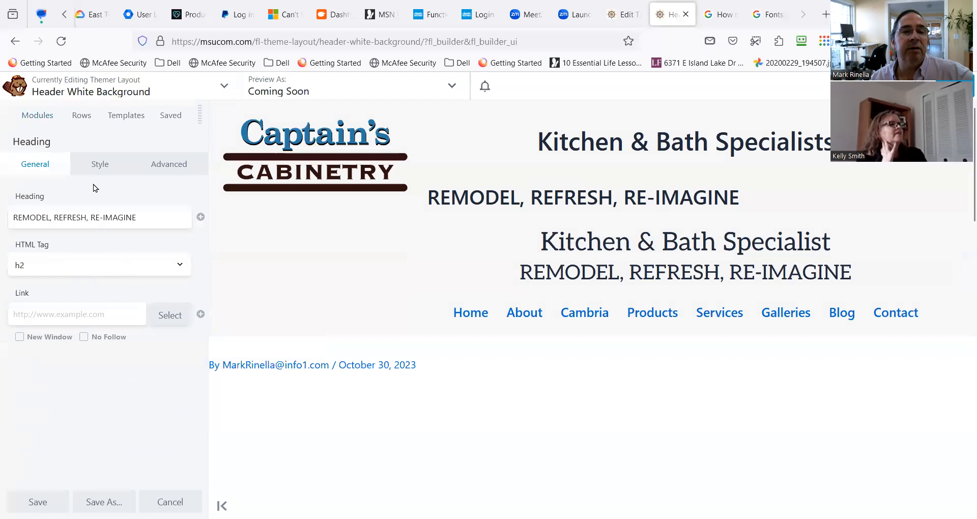
pyautogui.click(101, 165)
pyautogui.click(37, 267)
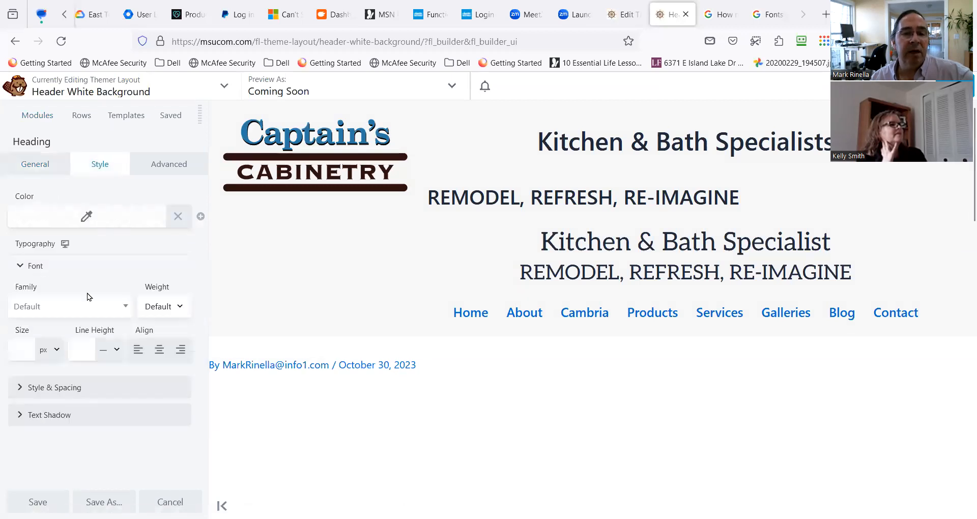
pyautogui.click(159, 349)
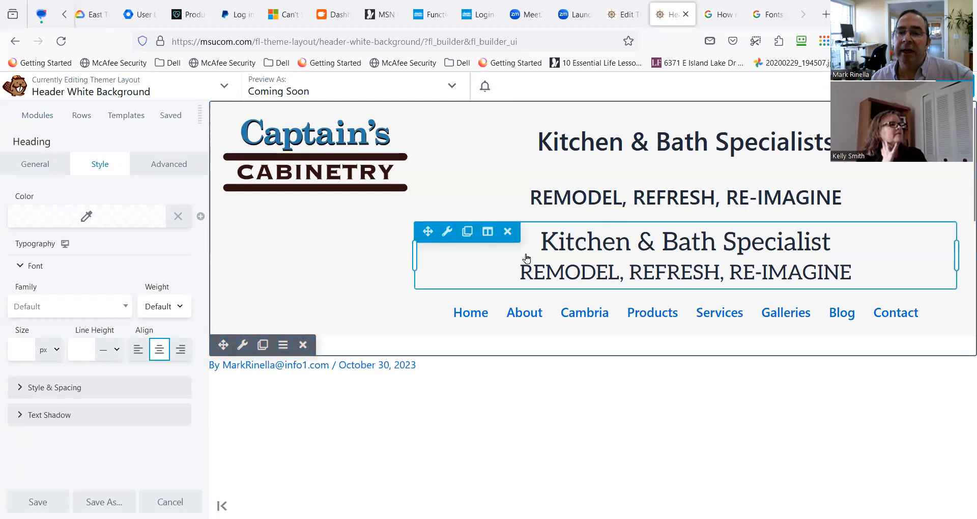
pyautogui.click(512, 234)
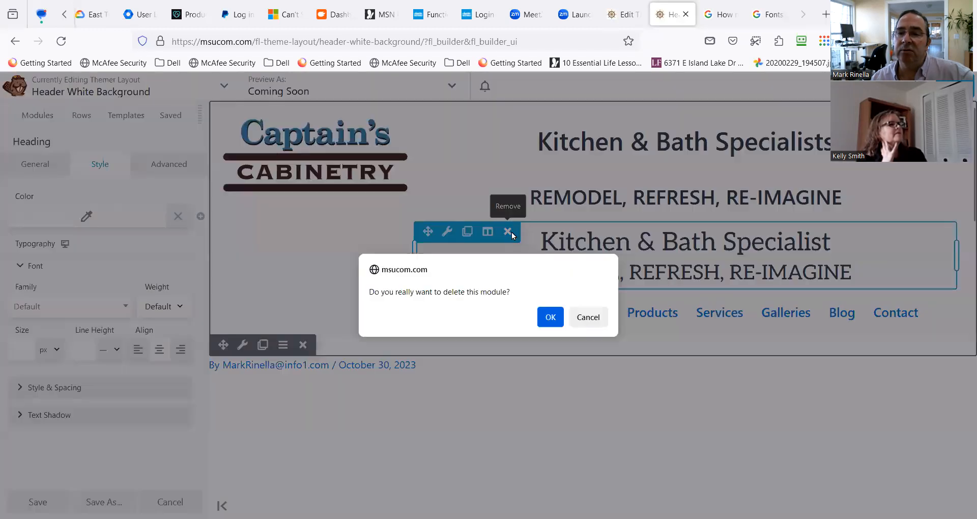
pyautogui.click(550, 316)
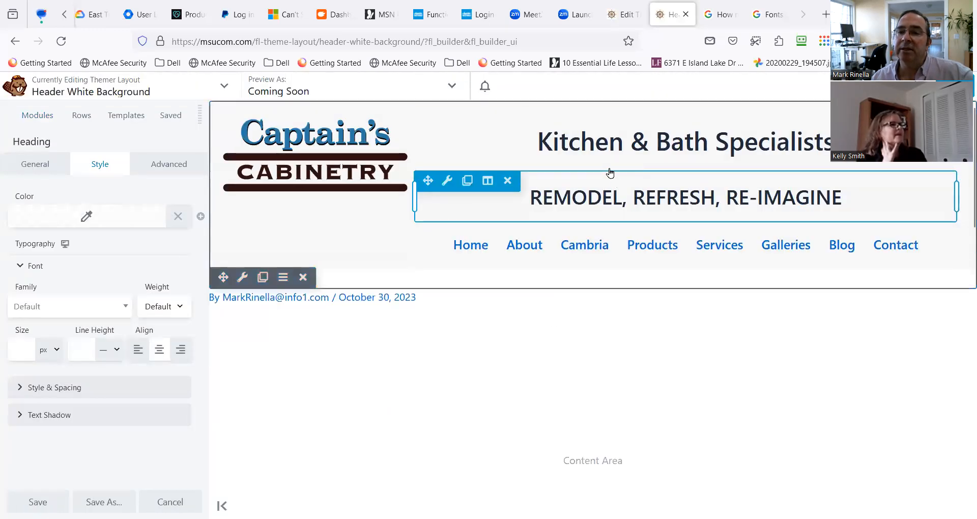
# Set the bottom margin of the "REMODEL, REFRESH, RE-IMAGINE" heading to 11 px.
pyautogui.moveTo(445, 186)
pyautogui.click(470, 200)
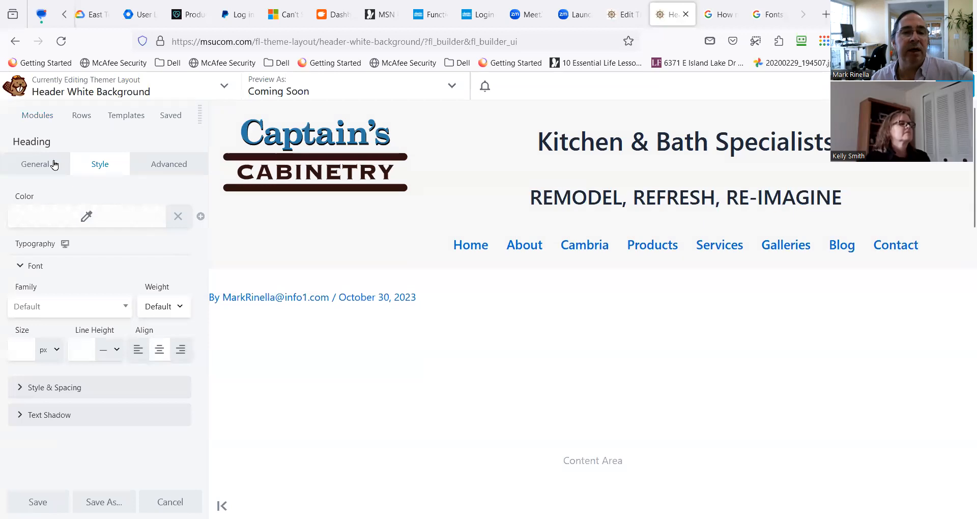
pyautogui.click(164, 163)
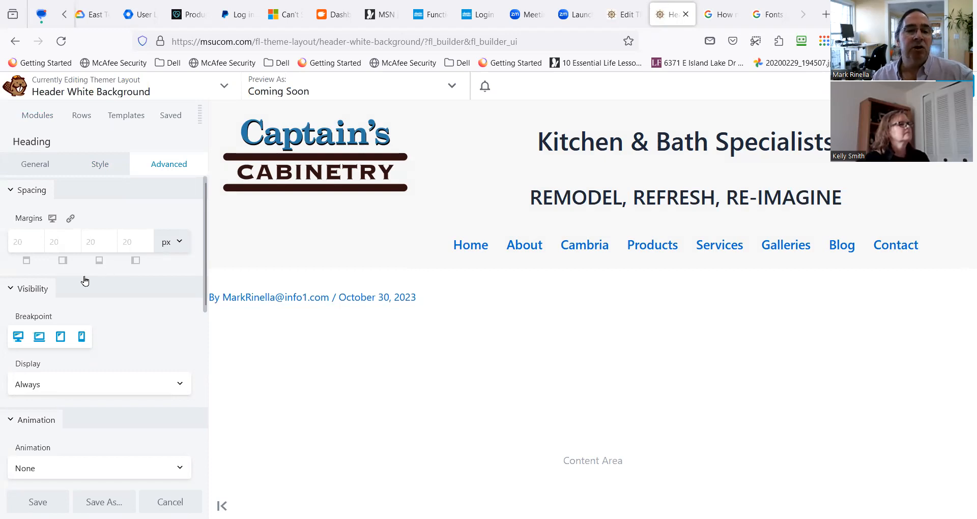
pyautogui.moveTo(376, 187)
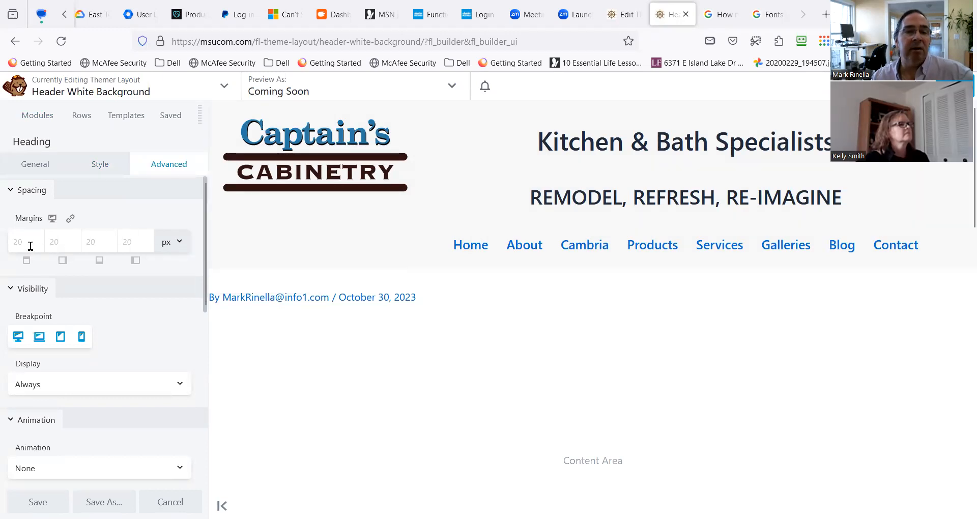
pyautogui.click(102, 244)
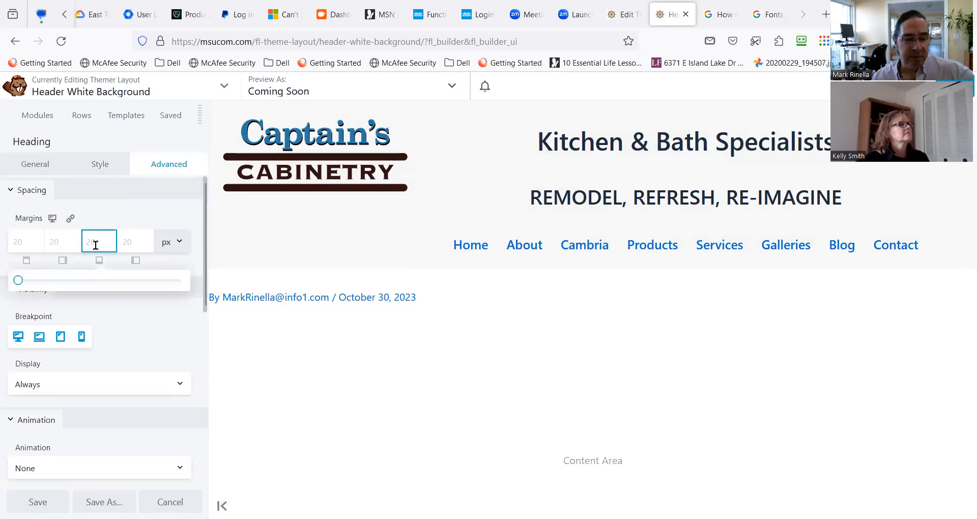
pyautogui.write('11')
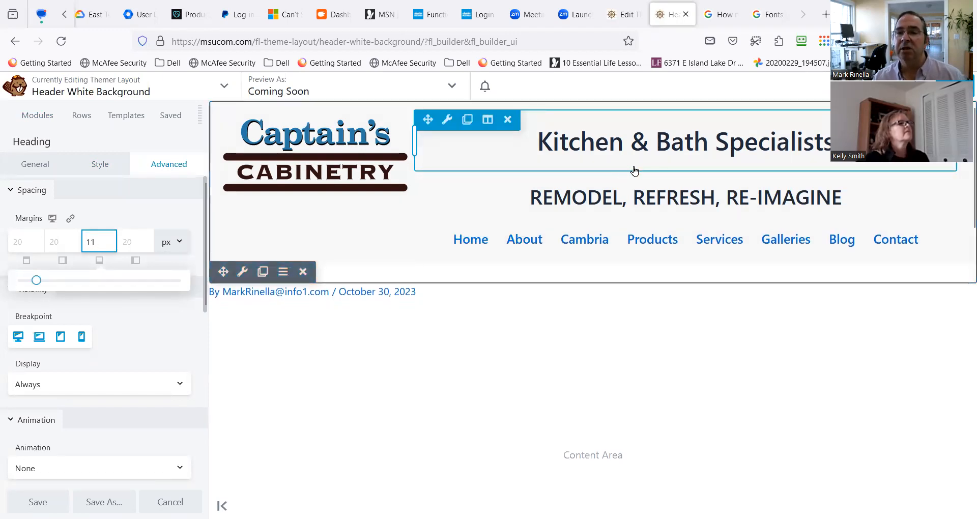
# Compare the margin settings of the "REMODEL, REFRESH, RE-IMAGINE" heading with those of the heading above it.
pyautogui.click(625, 196)
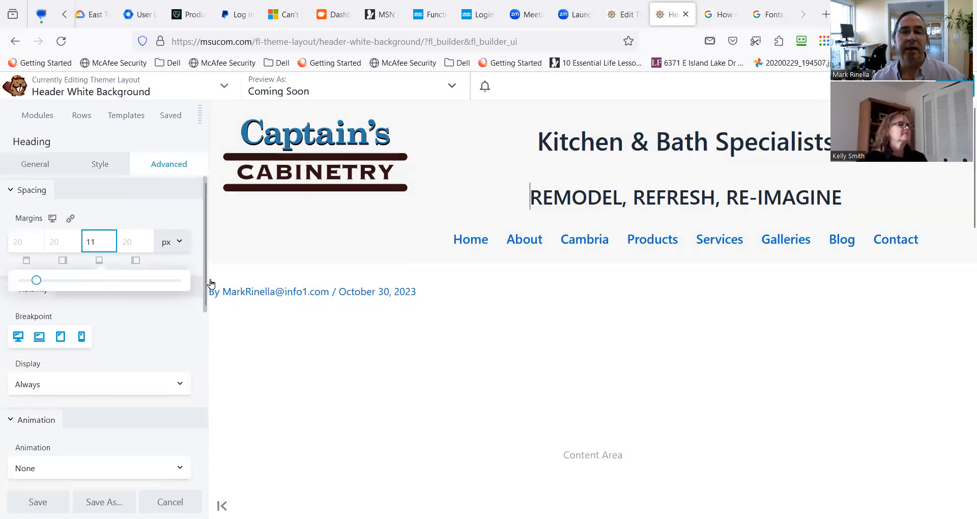
pyautogui.click(593, 203)
pyautogui.moveTo(448, 185)
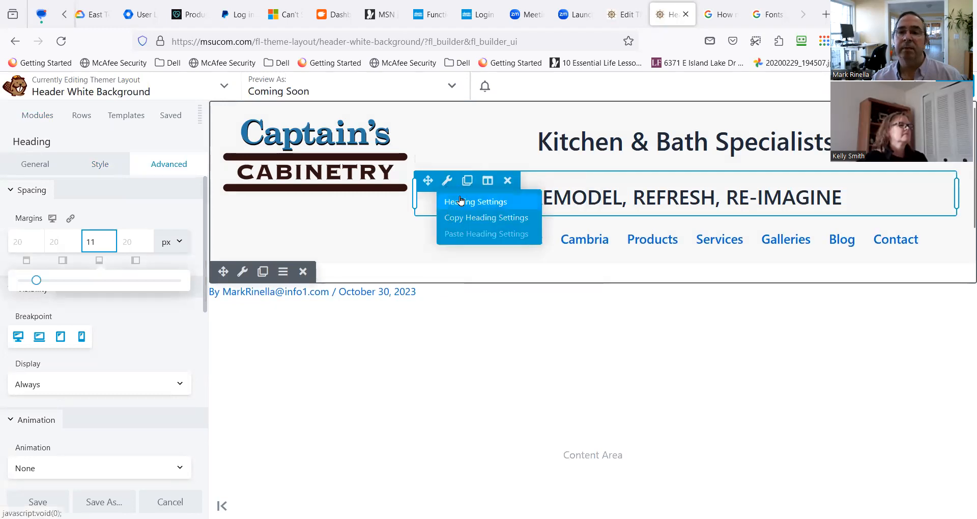
pyautogui.click(450, 201)
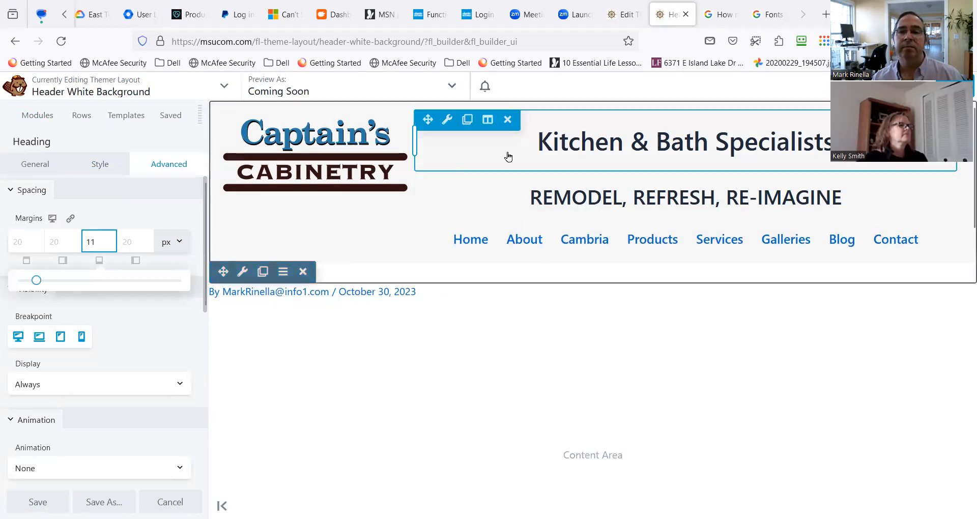
pyautogui.click(442, 125)
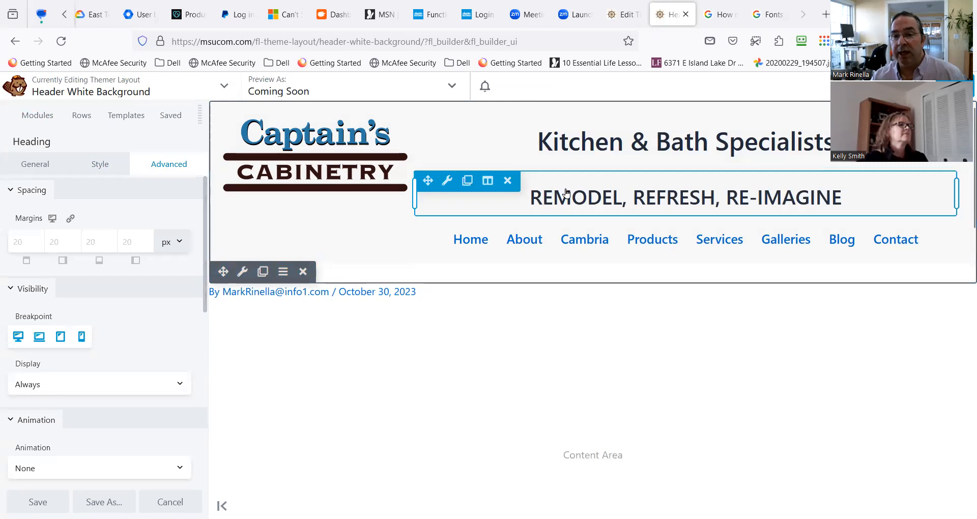
pyautogui.moveTo(488, 181)
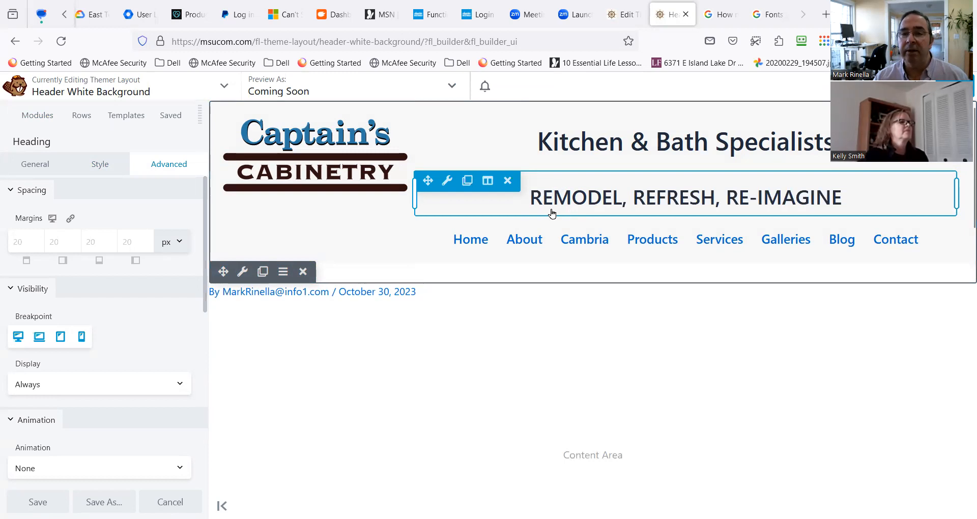
# Set the top margin of the "REMODEL, REFRESH, RE-IMAGINE" heading to 11 px.
pyautogui.moveTo(447, 182)
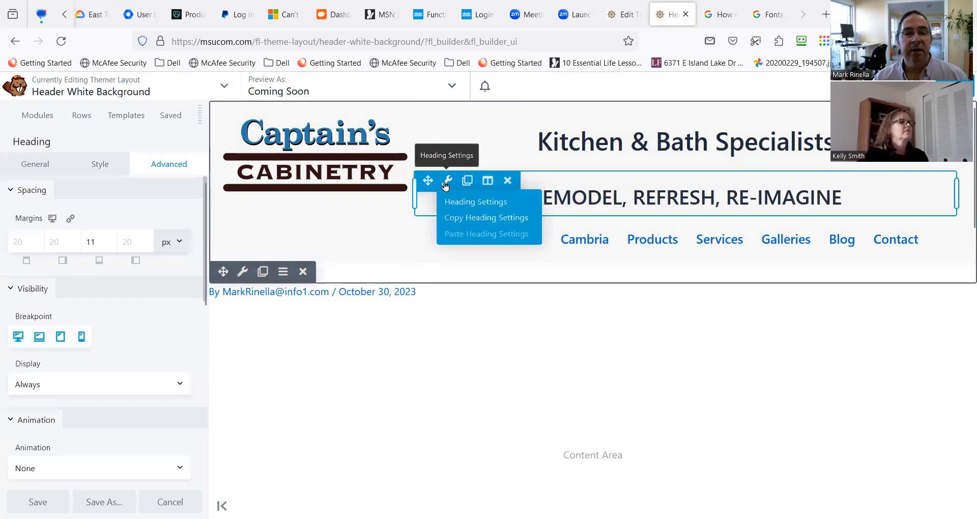
pyautogui.click(94, 244)
pyautogui.write('1')
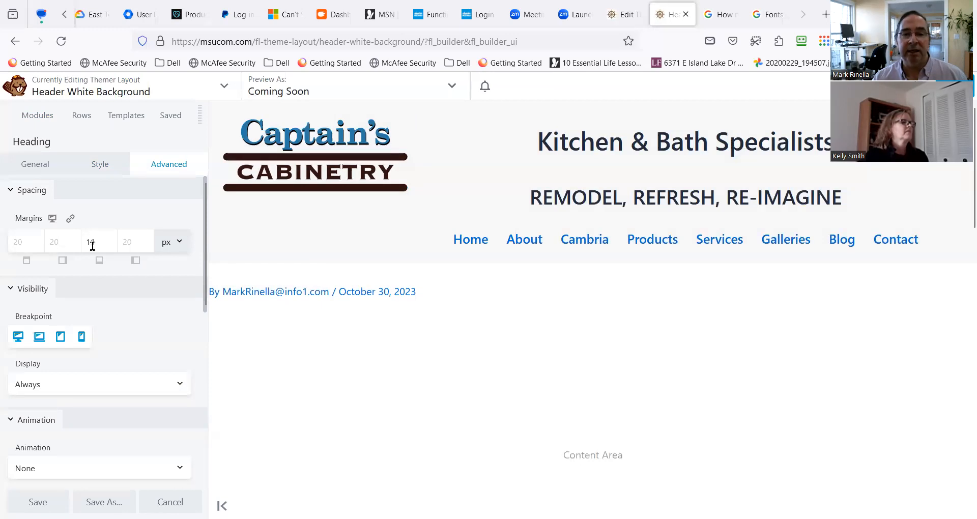
pyautogui.write('1')
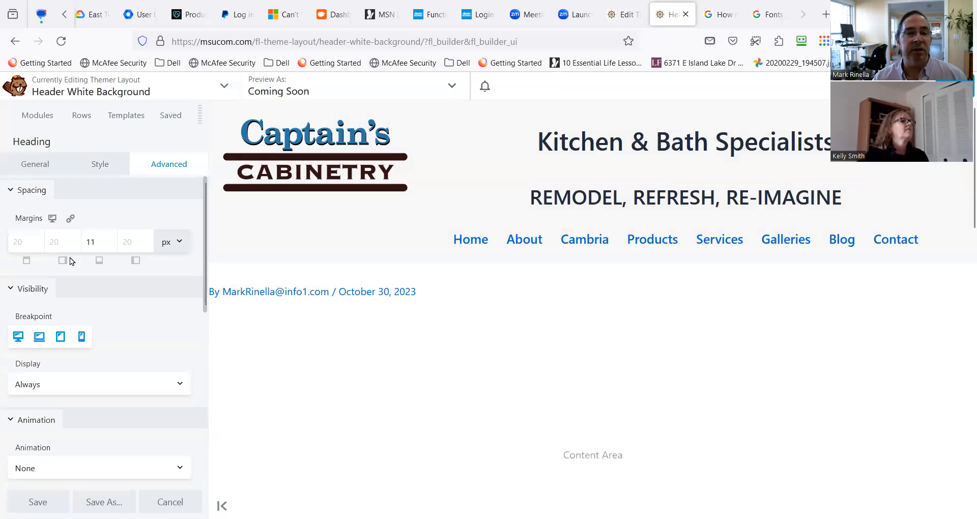
pyautogui.click(22, 241)
pyautogui.click(23, 241)
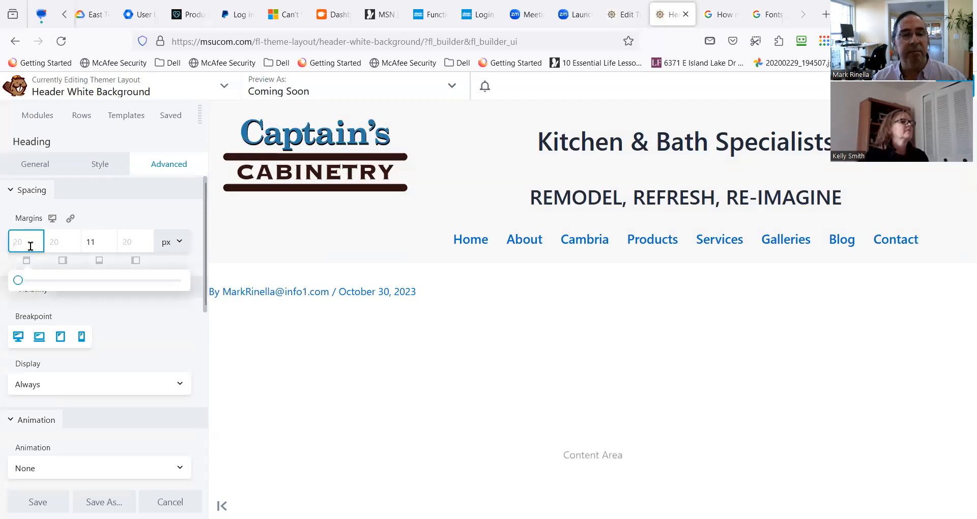
pyautogui.write('11')
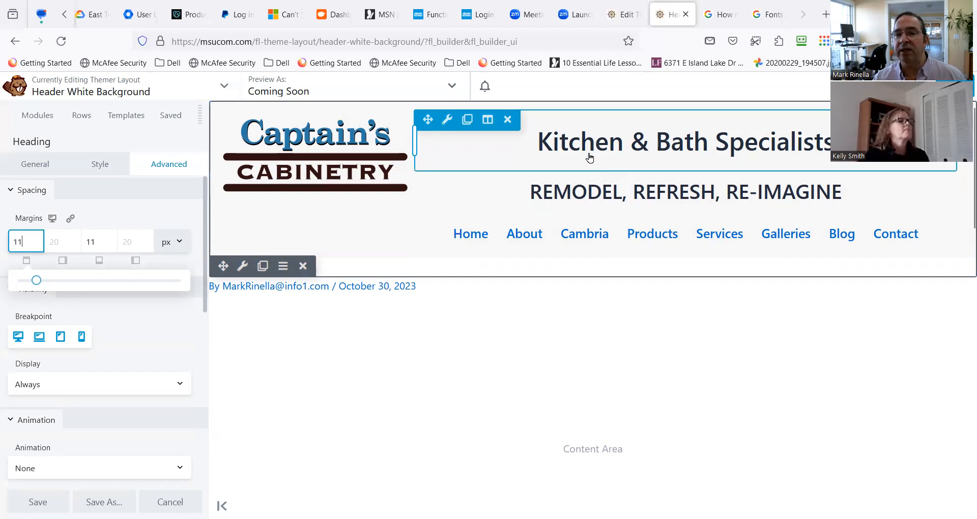
# Set the bottom margin of the "Kitchen & Bath Specialists" heading to 11 px.
pyautogui.click(443, 122)
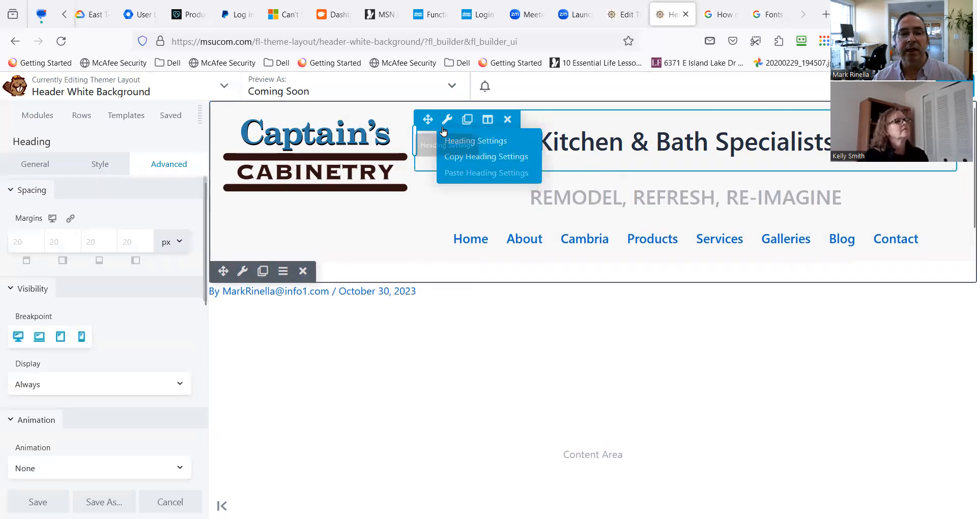
pyautogui.click(105, 241)
pyautogui.write('11')
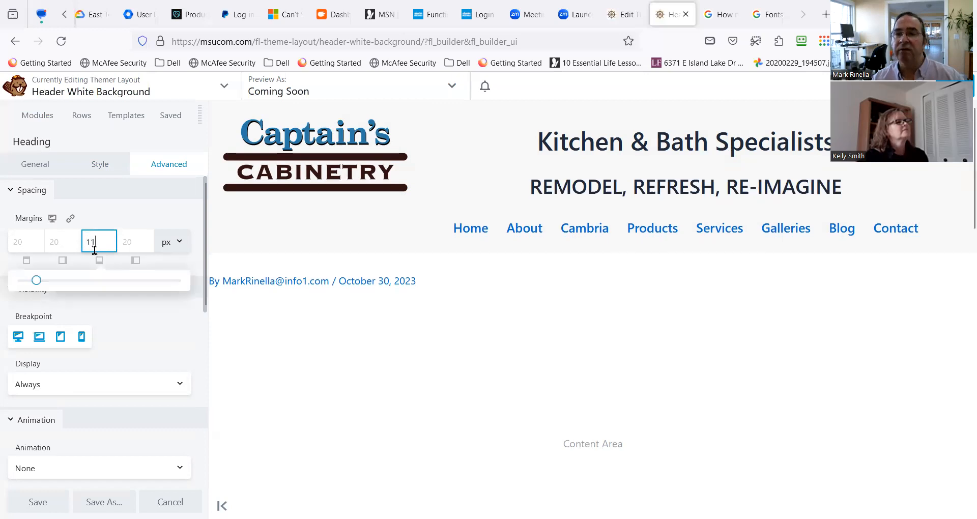
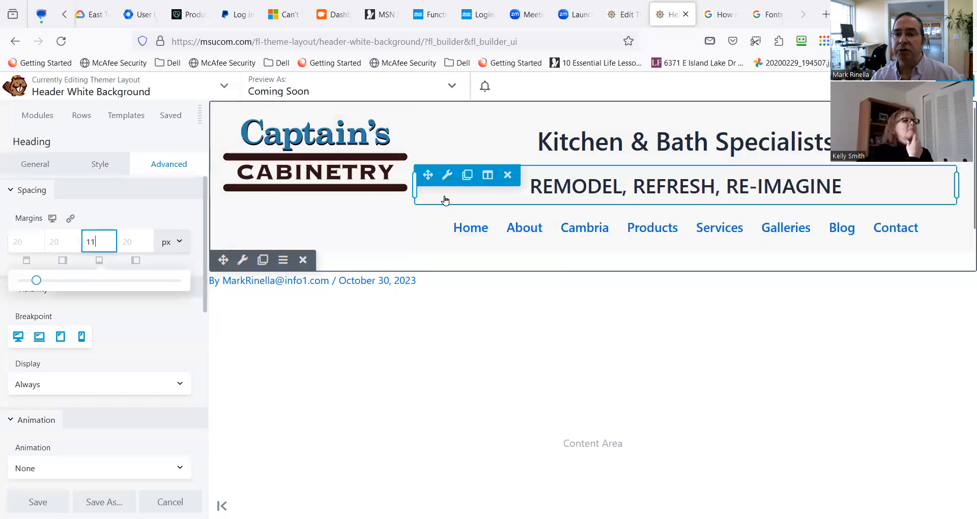
# Add a two-column layout at the top of the header and move the Captain's Cabinetry logo into its first column.
pyautogui.moveTo(488, 214)
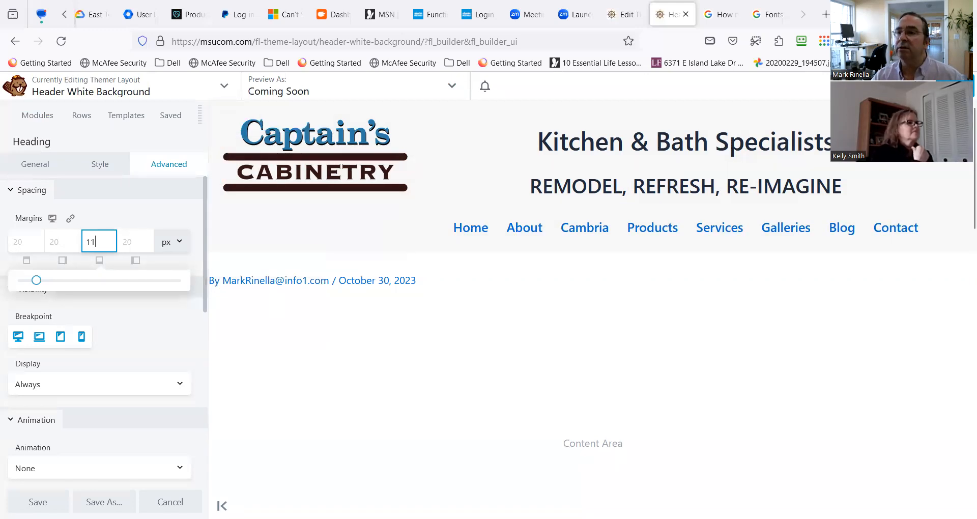
pyautogui.click(81, 115)
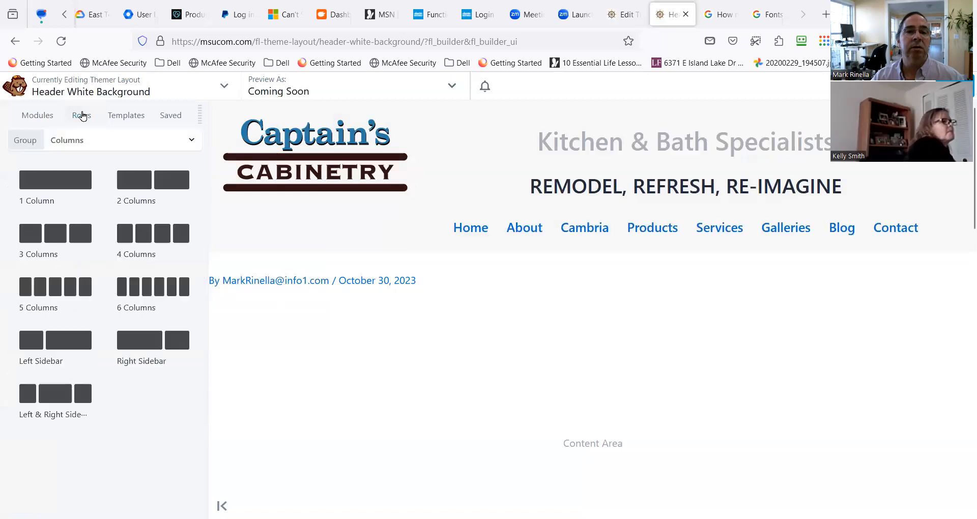
pyautogui.moveTo(129, 202); pyautogui.dragTo(438, 128)
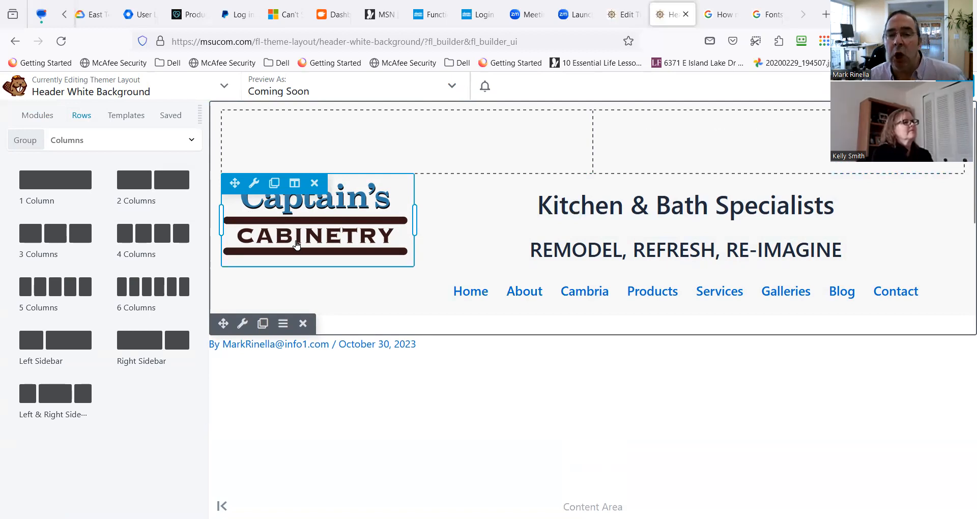
pyautogui.moveTo(256, 188)
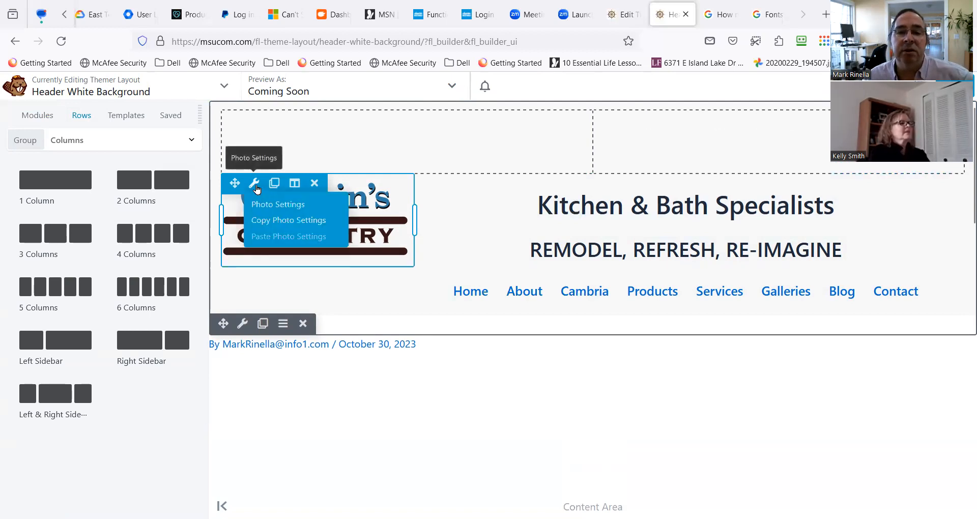
pyautogui.moveTo(234, 182); pyautogui.dragTo(270, 138)
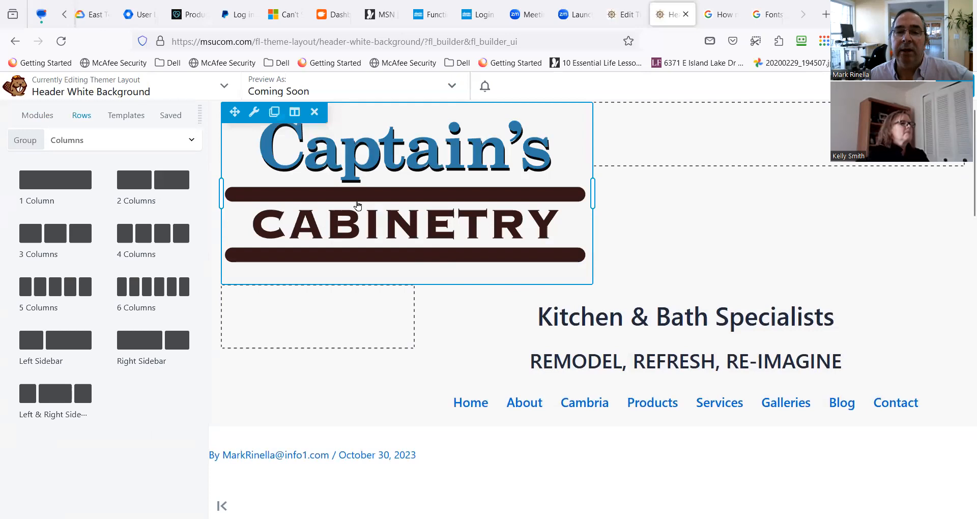
# Narrow the logo column to roughly a quarter of the header width and remove the emptied column beneath it.
pyautogui.moveTo(590, 188); pyautogui.dragTo(412, 161)
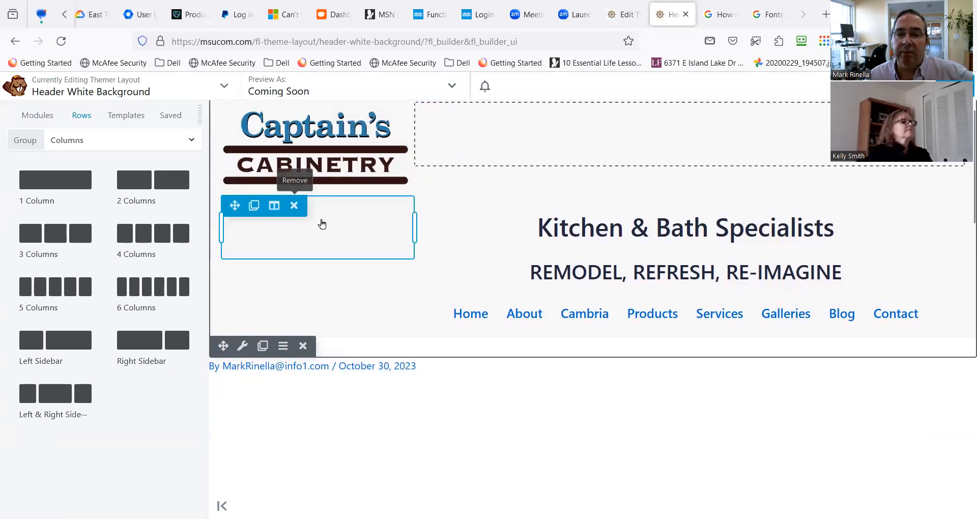
pyautogui.click(293, 205)
pyautogui.moveTo(297, 216)
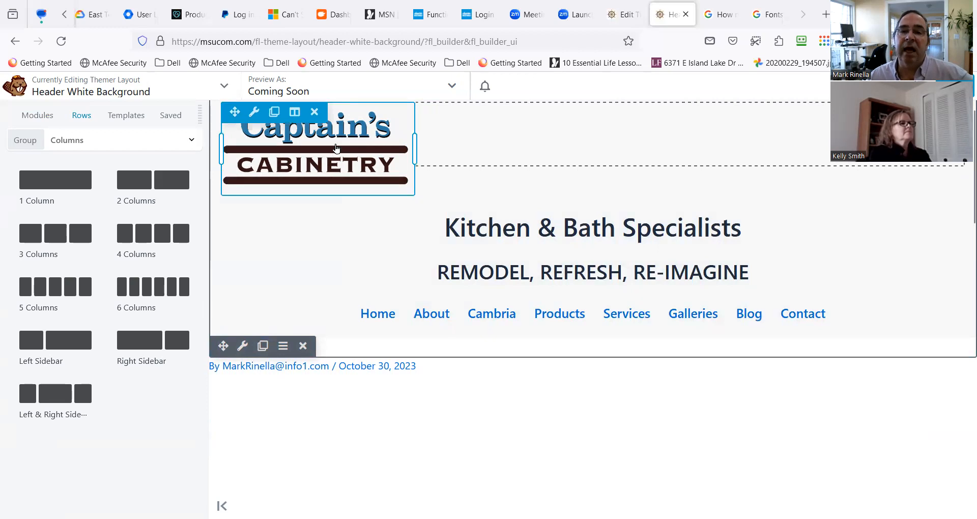
# Move the "Kitchen & Bath Specialists" and "REMODEL, REFRESH, RE-IMAGINE" headings into the empty column beside the logo.
pyautogui.moveTo(234, 205); pyautogui.dragTo(535, 167)
pyautogui.moveTo(236, 213); pyautogui.dragTo(556, 154)
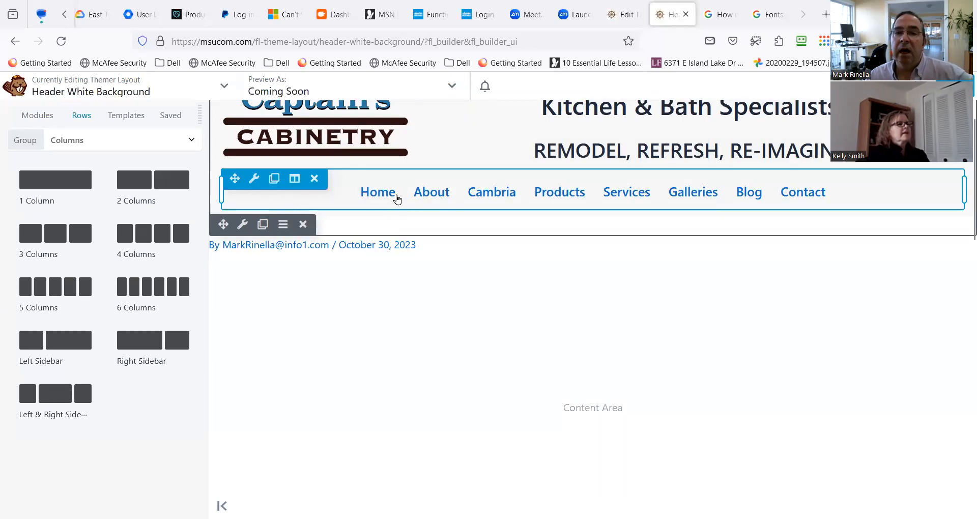
pyautogui.scroll(1, 393, 192)
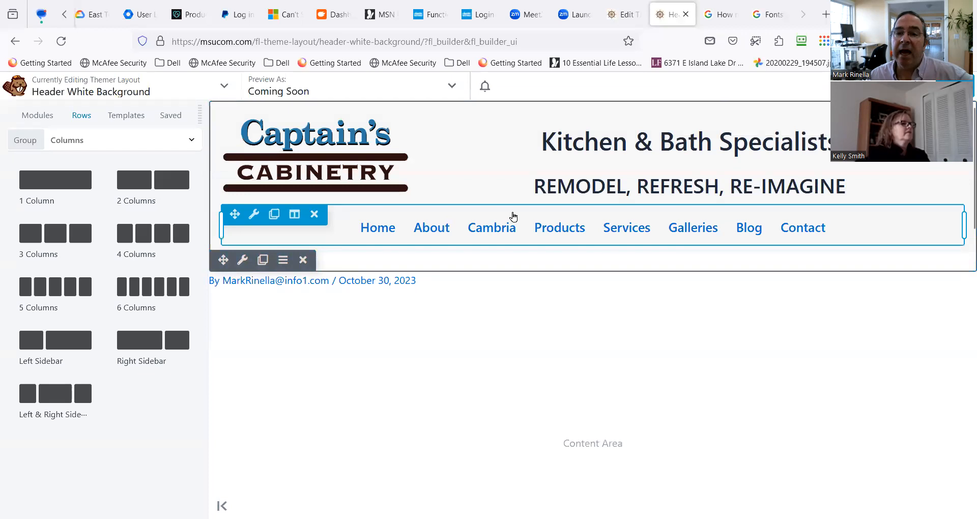
# Inspect the margin settings of the header's navigation menu.
pyautogui.click(249, 222)
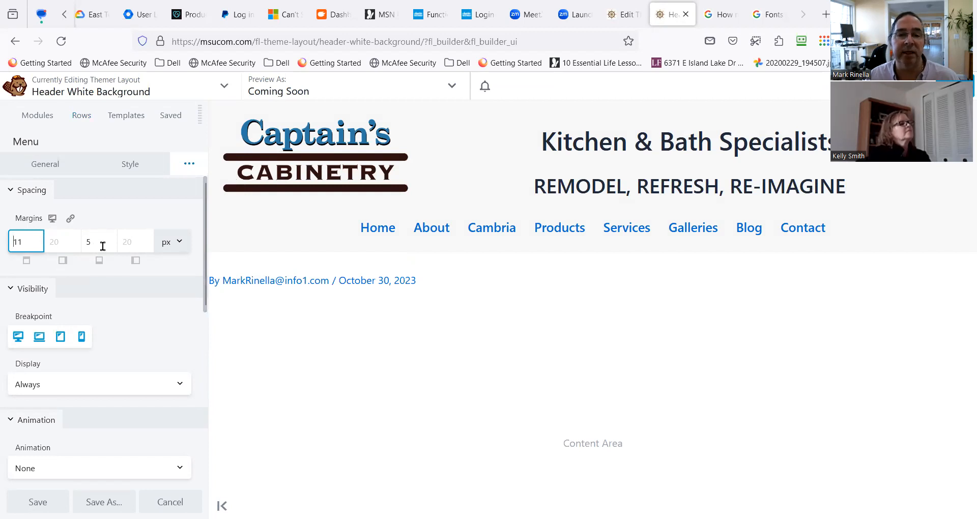
pyautogui.click(374, 248)
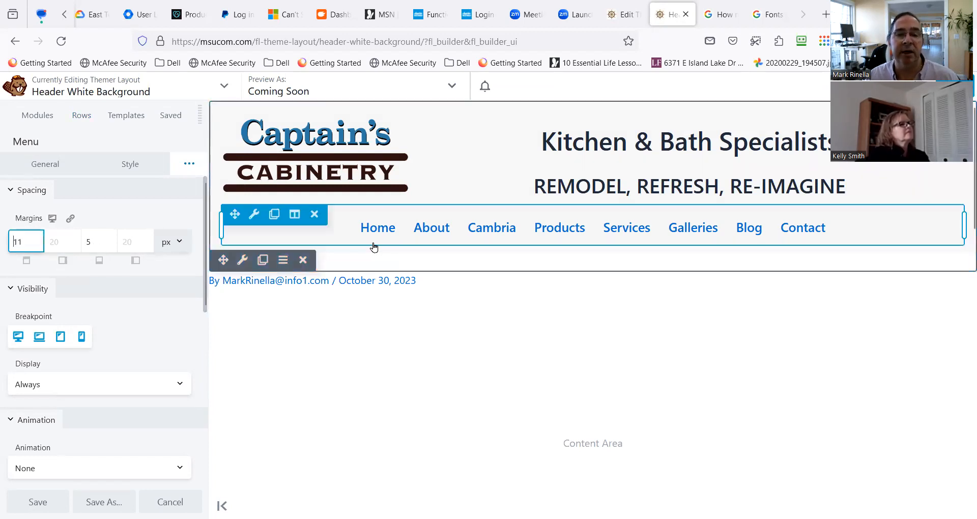
pyautogui.click(122, 243)
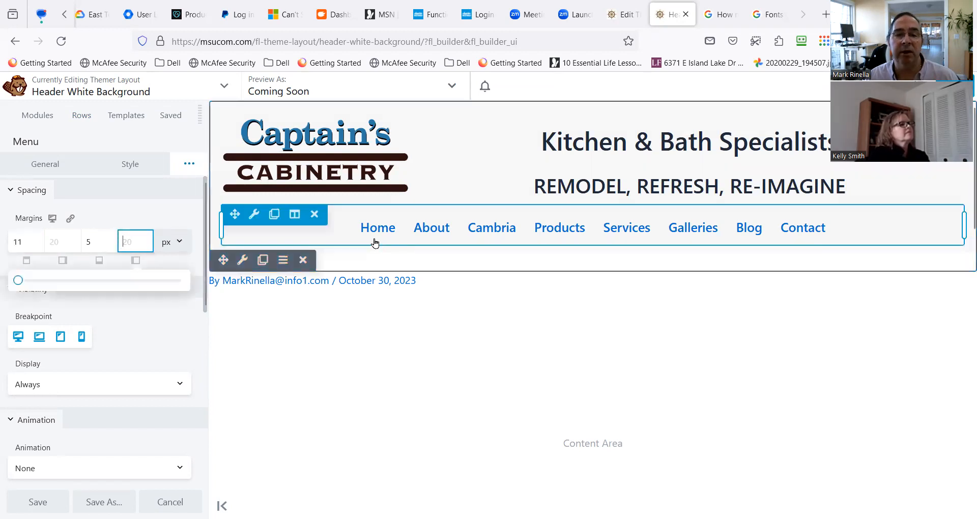
pyautogui.click(39, 245)
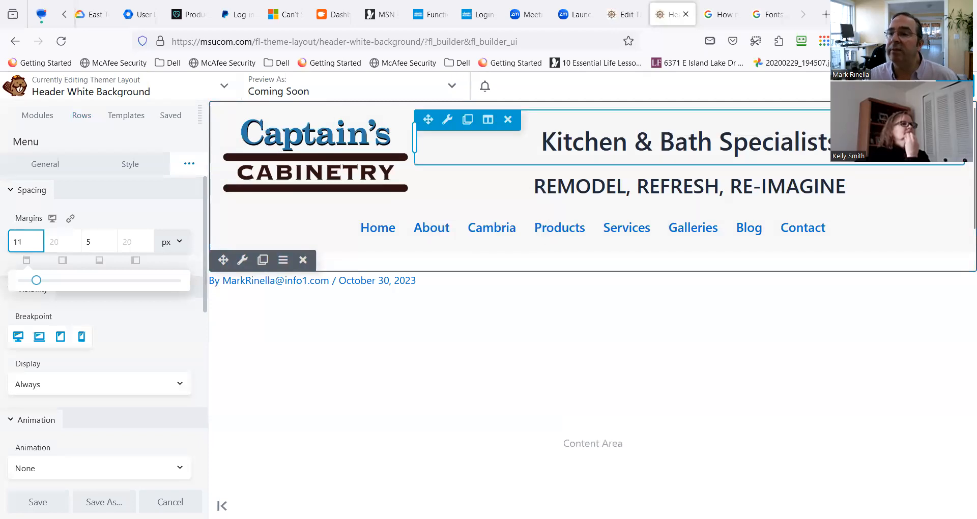
# Finish editing the header layout and publish the changes.
pyautogui.click(953, 86)
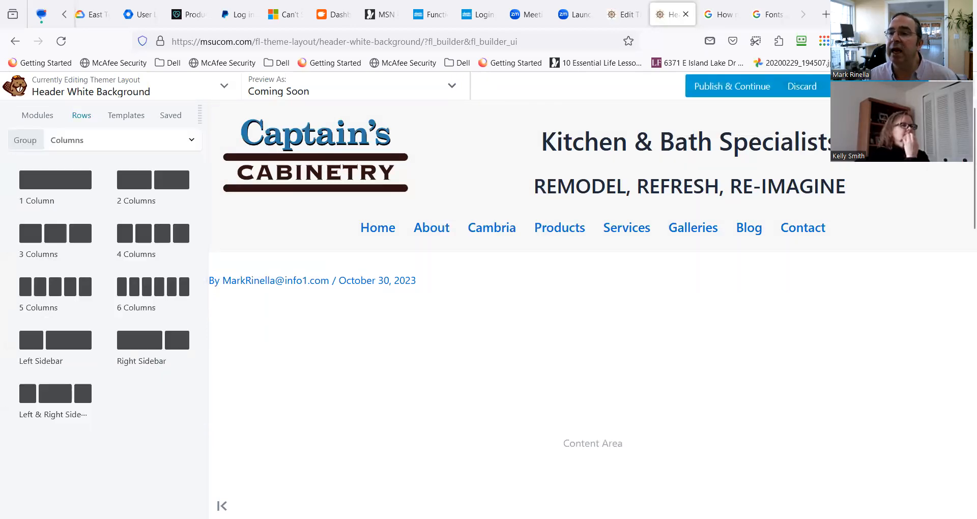
pyautogui.click(907, 86)
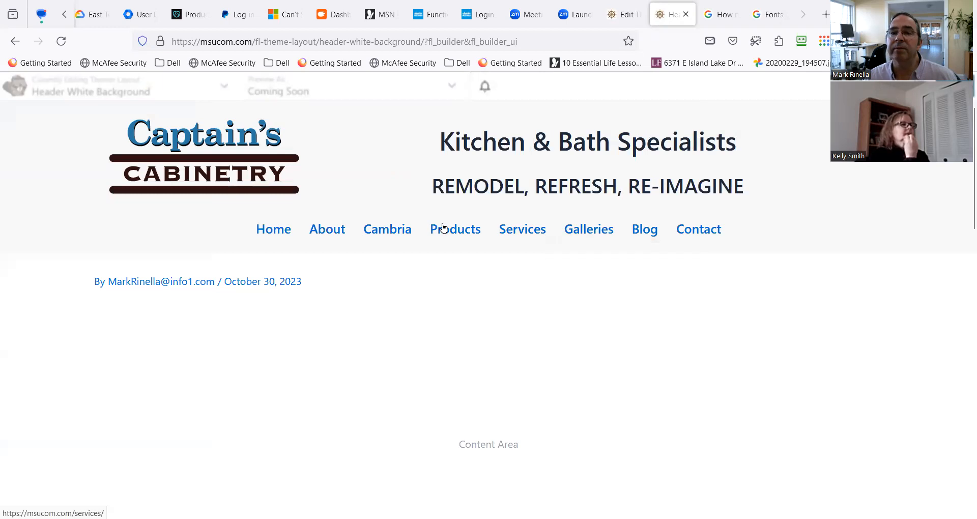
pyautogui.moveTo(436, 229)
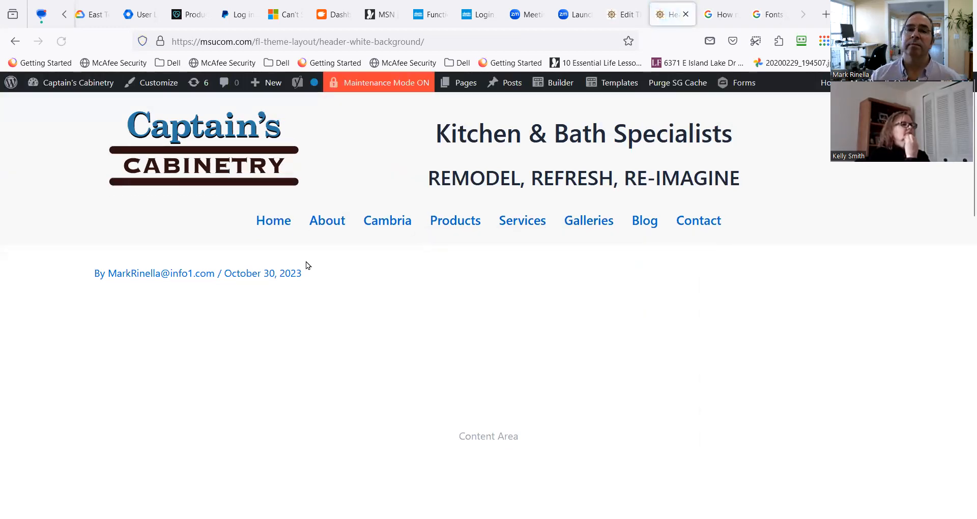
# Open the site's live home page by way of the dashboard to view the published header.
pyautogui.click(60, 89)
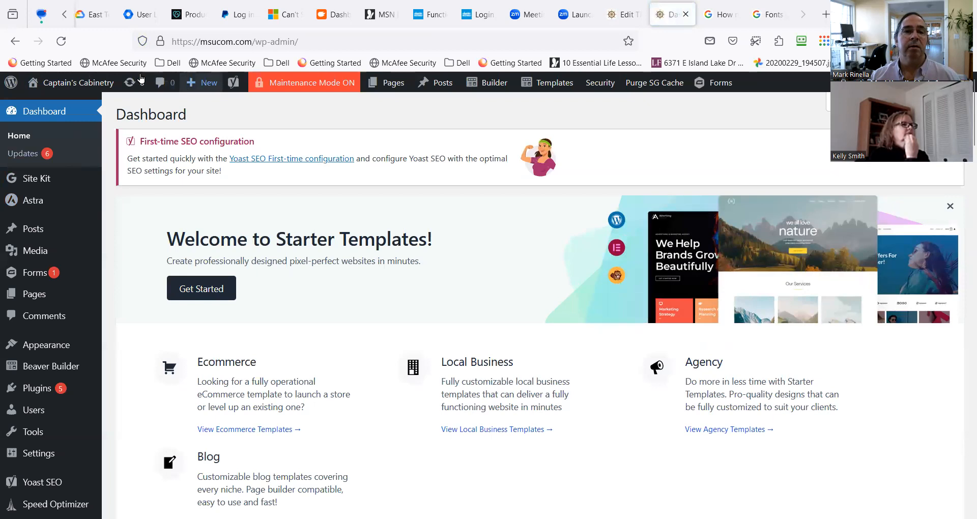
pyautogui.click(100, 84)
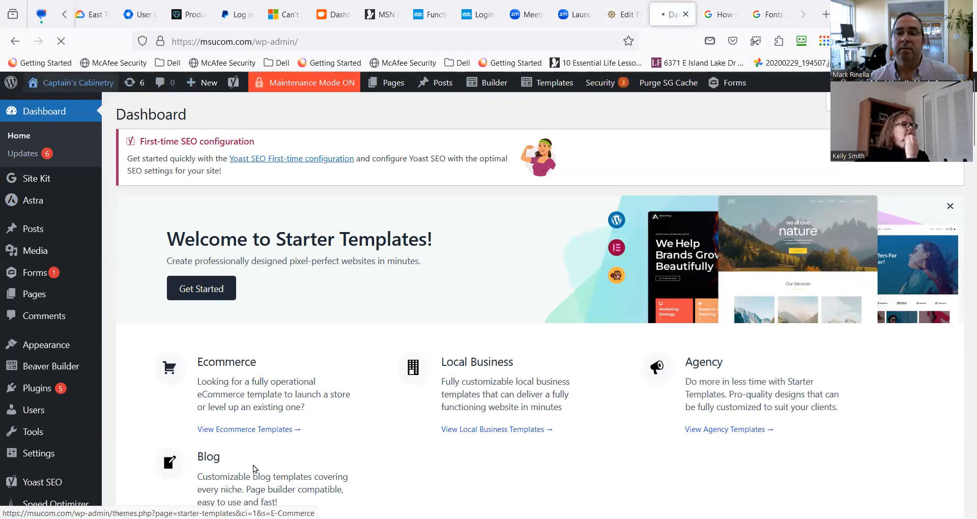
pyautogui.scroll(-5, 392, 414)
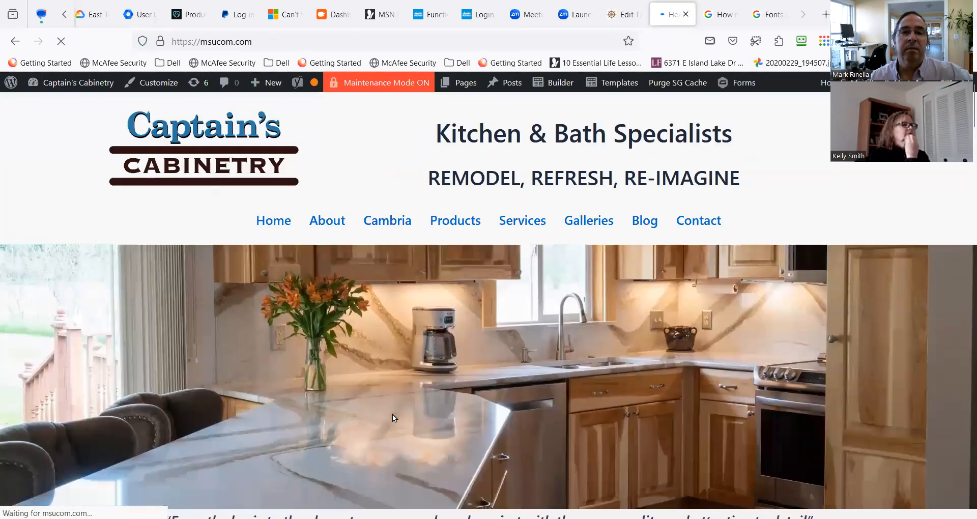
pyautogui.scroll(5, 386, 399)
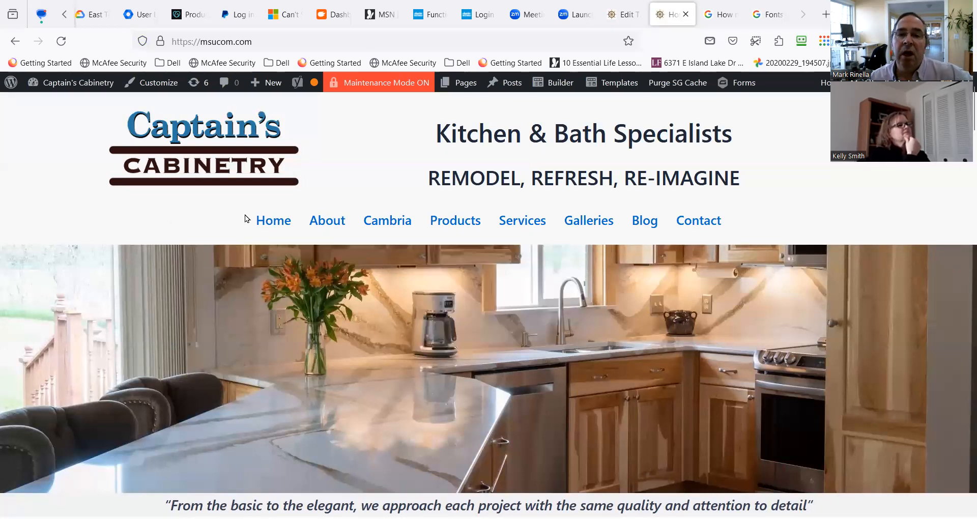
# Check how the sticky header and its logo shrink while moving down and back up the home page.
pyautogui.moveTo(411, 227)
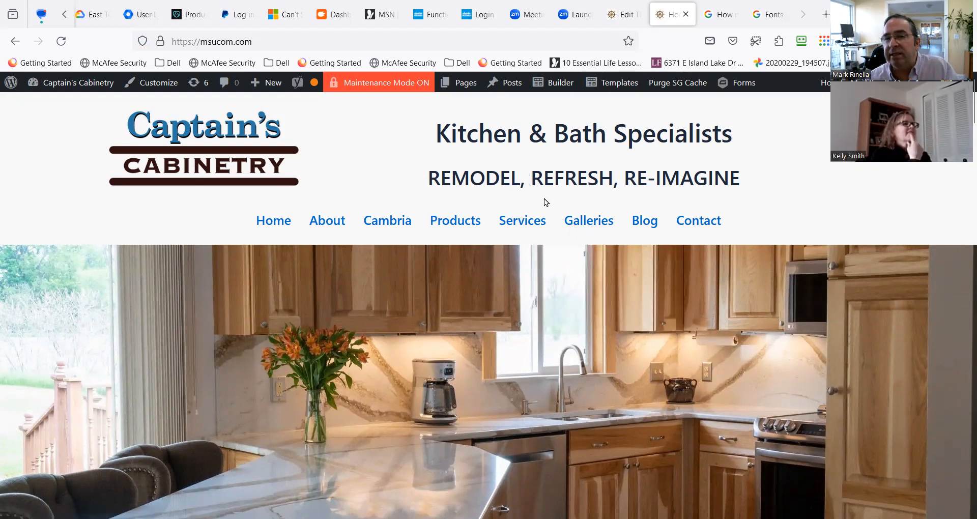
pyautogui.scroll(-5, 546, 202)
pyautogui.moveTo(430, 204)
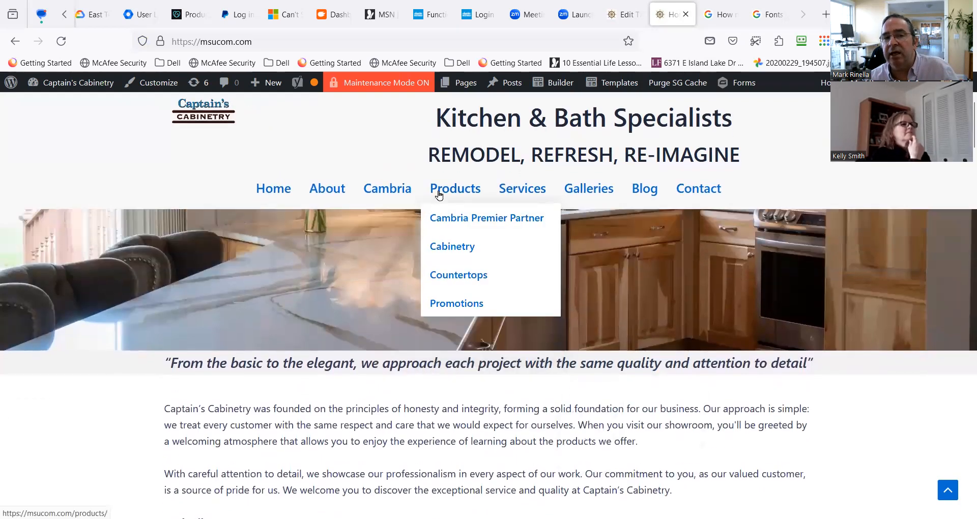
pyautogui.scroll(3, 475, 170)
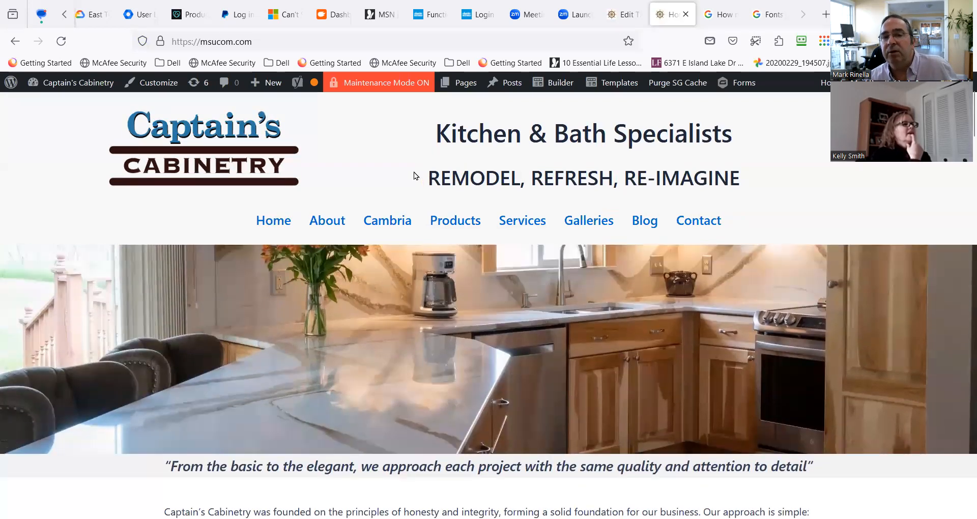
pyautogui.scroll(-3, 404, 179)
pyautogui.scroll(3, 404, 180)
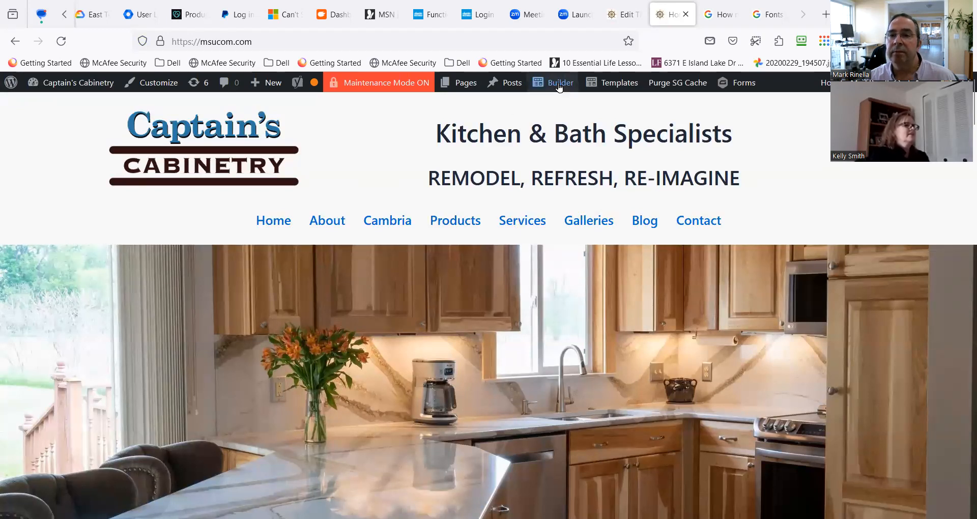
# Open the Header White Background template for editing in the builder.
pyautogui.moveTo(615, 87)
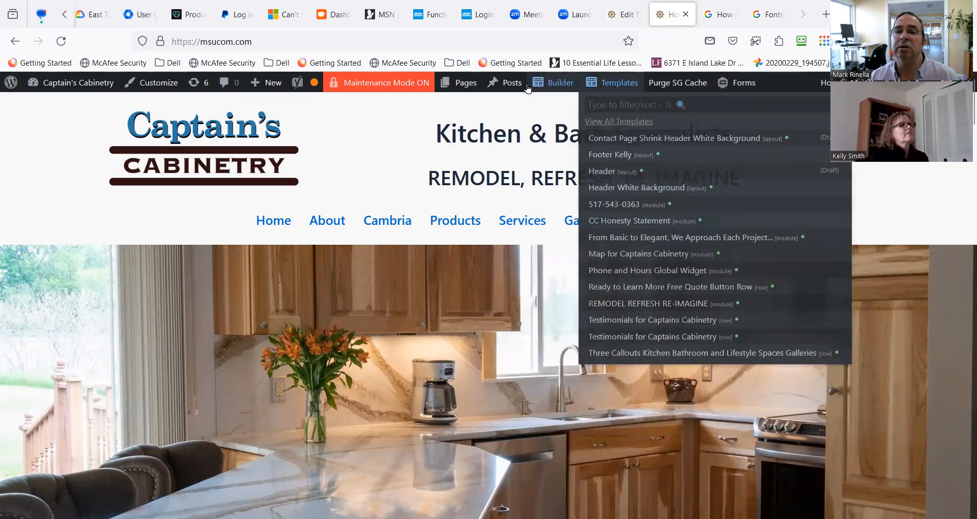
pyautogui.moveTo(556, 89)
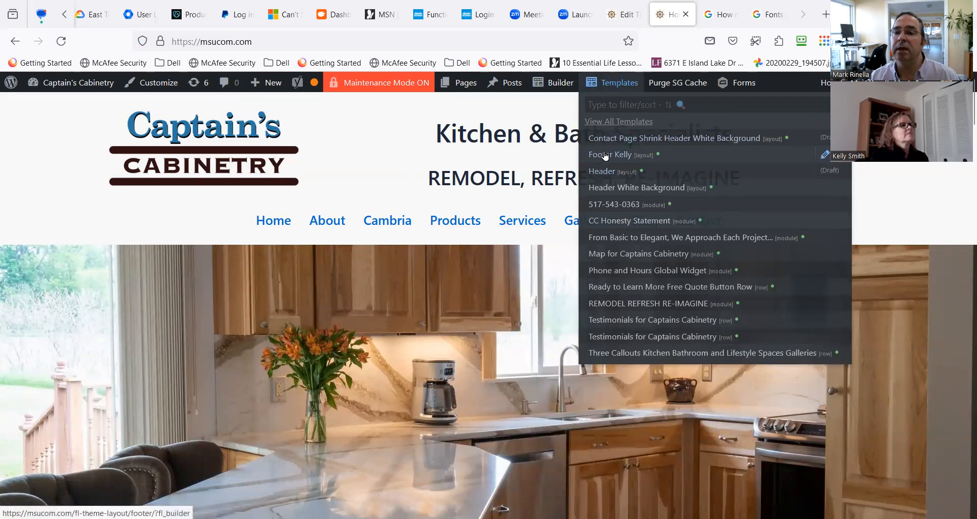
pyautogui.click(621, 188)
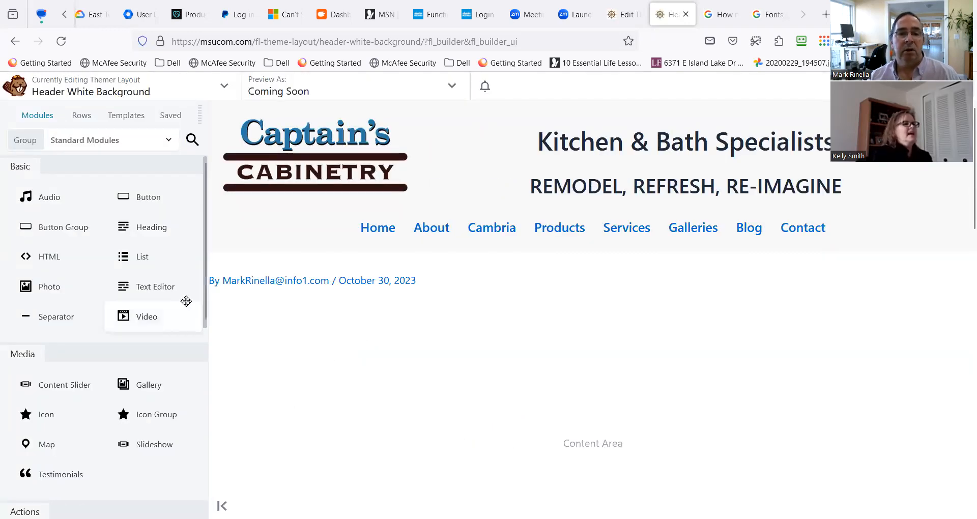
# Add a Text Editor module above the logo and open the settings of the "REMODEL, REFRESH, RE-IMAGINE" heading.
pyautogui.moveTo(170, 286); pyautogui.dragTo(618, 145)
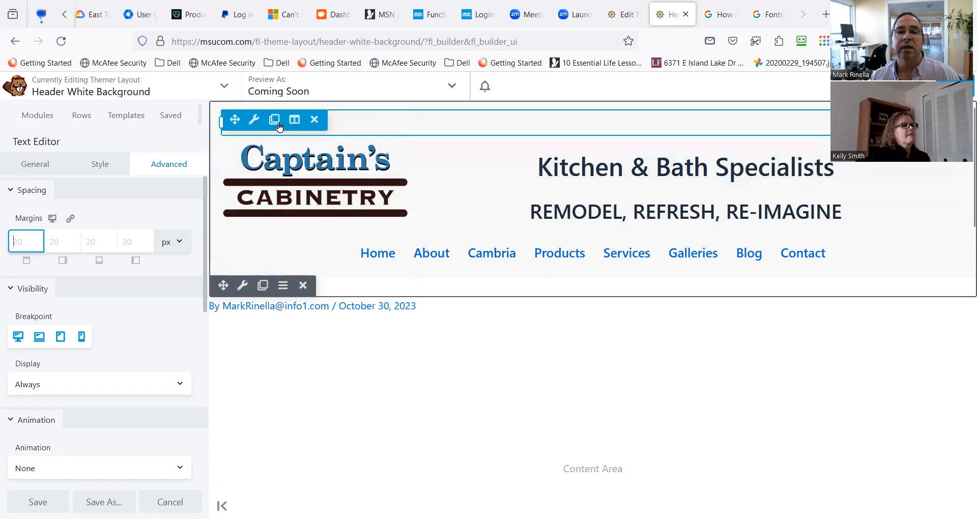
pyautogui.moveTo(488, 145)
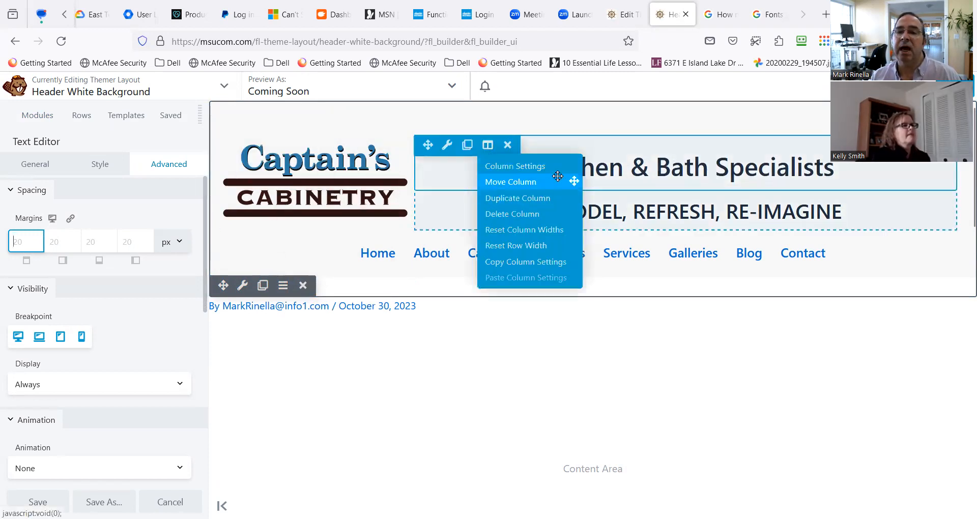
pyautogui.click(606, 192)
pyautogui.click(607, 193)
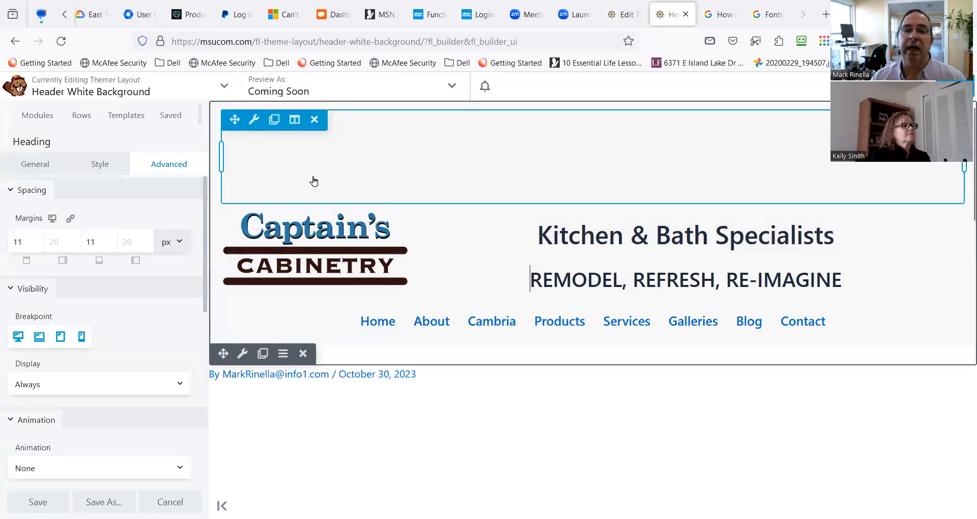
# Delete the Text Editor module above the logo and the empty column it leaves behind.
pyautogui.moveTo(253, 124)
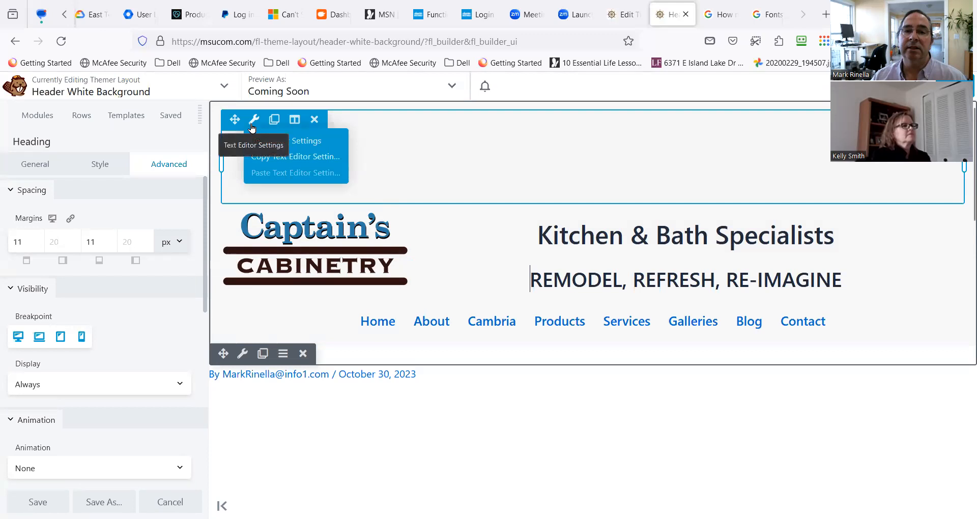
pyautogui.click(315, 119)
pyautogui.click(550, 315)
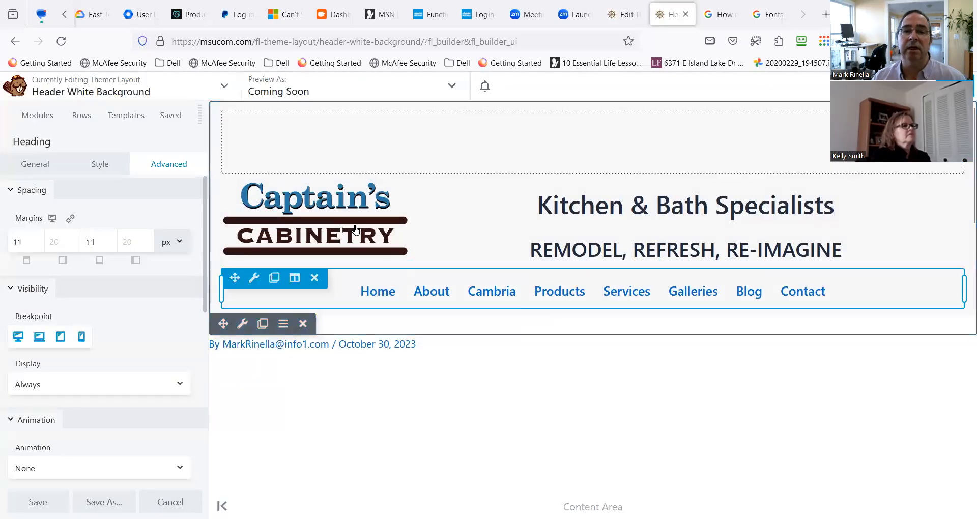
pyautogui.click(295, 122)
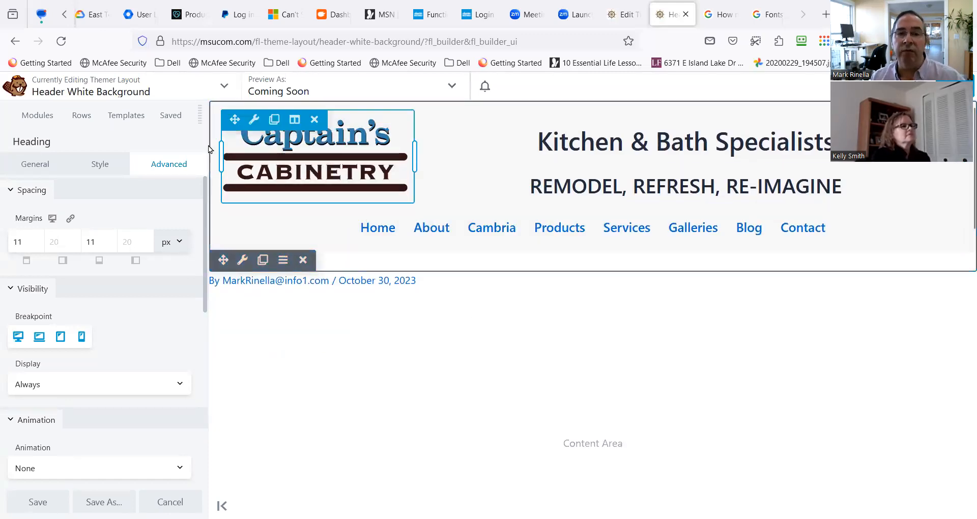
# Add a two-column layout above the logo and narrow its first column to match the logo's width.
pyautogui.click(81, 118)
pyautogui.moveTo(143, 181); pyautogui.dragTo(389, 134)
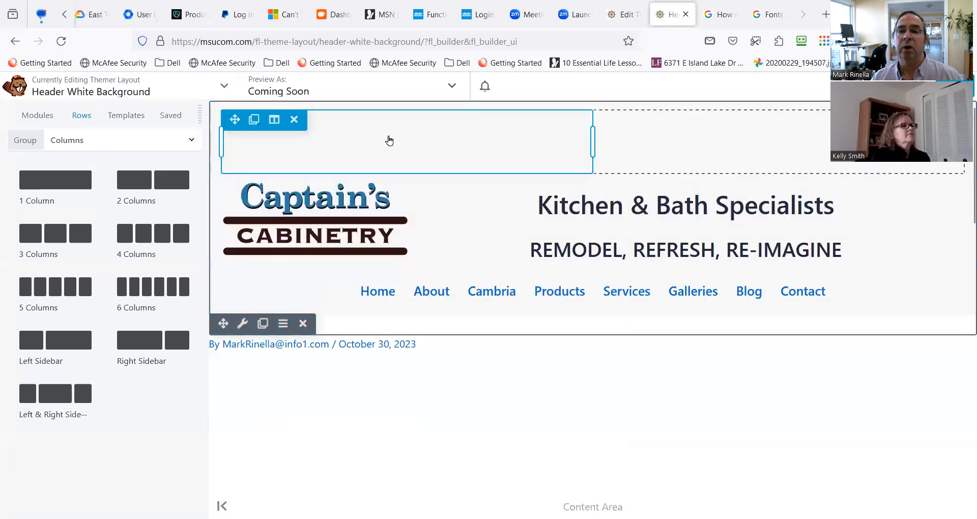
pyautogui.moveTo(590, 140); pyautogui.dragTo(416, 140)
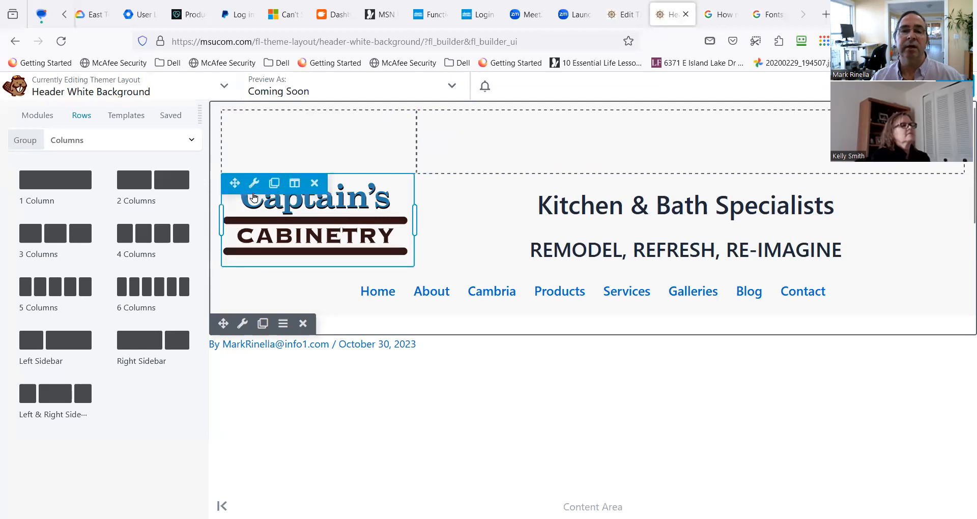
# Move the logo into the new layout's first column and add a Text Editor module to the second column.
pyautogui.moveTo(236, 189); pyautogui.dragTo(253, 142)
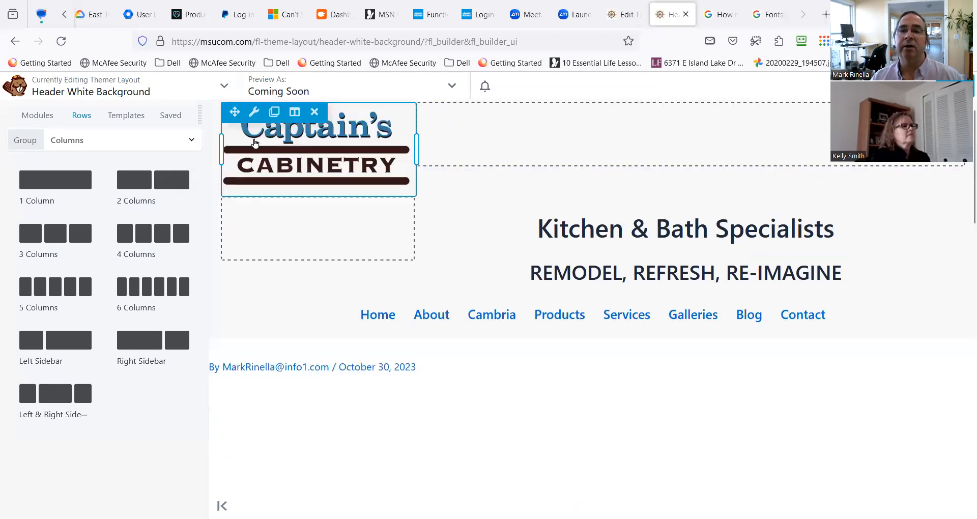
pyautogui.moveTo(300, 293)
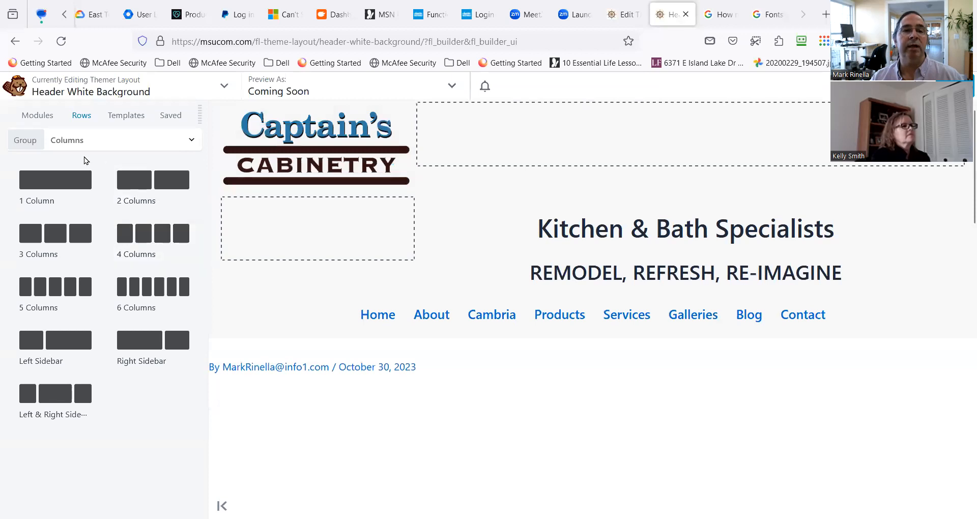
pyautogui.click(42, 120)
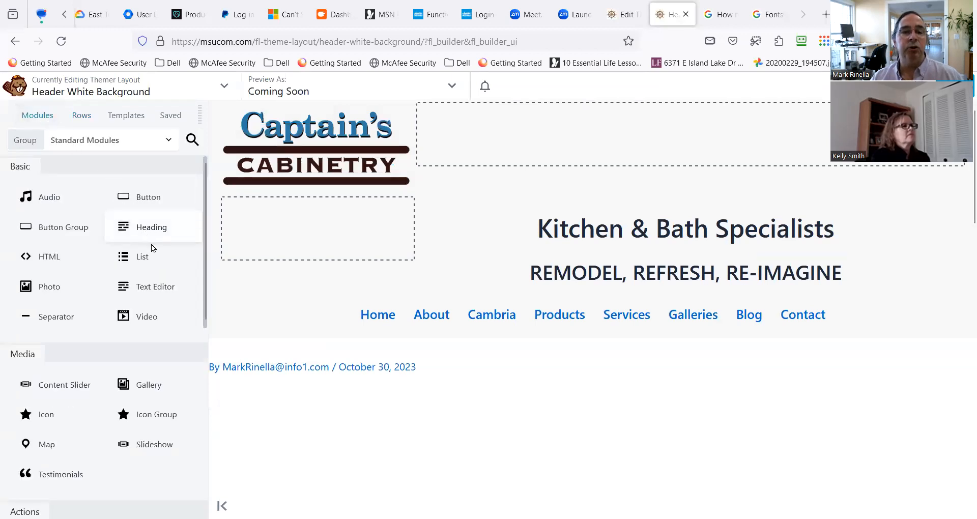
pyautogui.moveTo(168, 288); pyautogui.dragTo(554, 159)
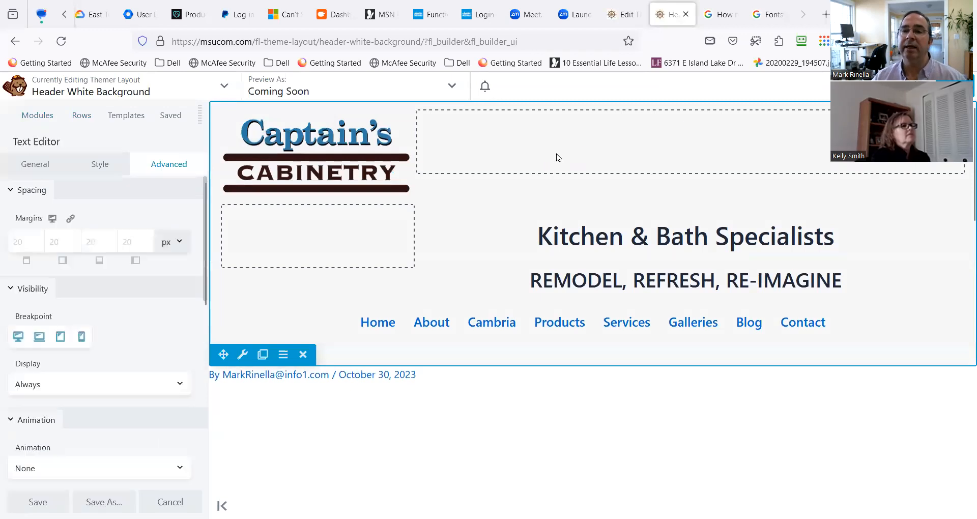
# Enter "Kitchen & Bath Specialists" and "REMODEL, REFRESH, RE-IMAGINE" as two separate lines in the new text module.
pyautogui.click(49, 167)
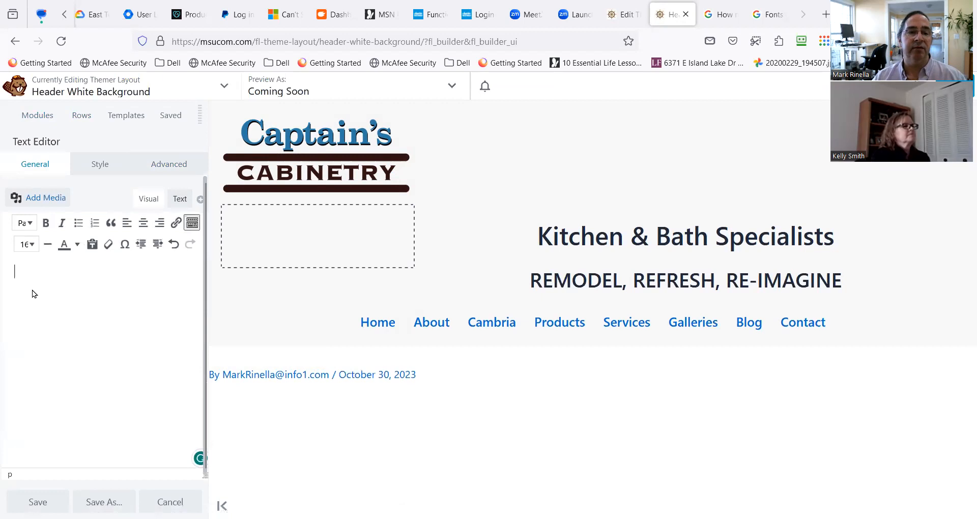
pyautogui.click(45, 285)
pyautogui.write('Ki')
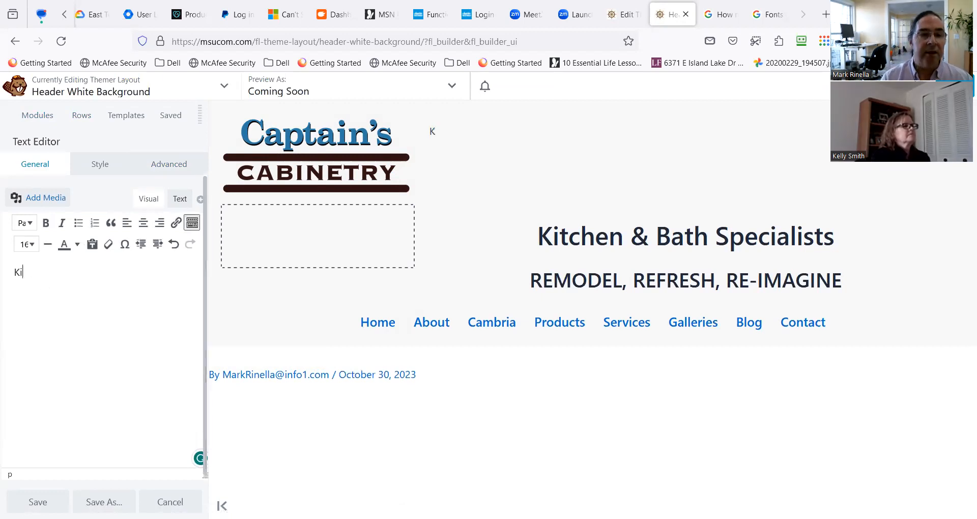
pyautogui.write('tchen & Bath Specialists')
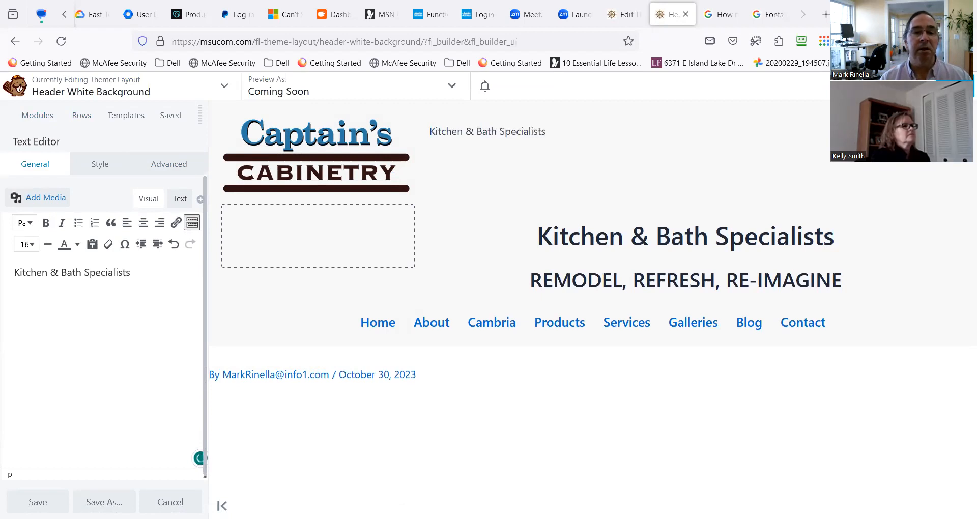
pyautogui.write(' REMODEL, REFRESH, REIM')
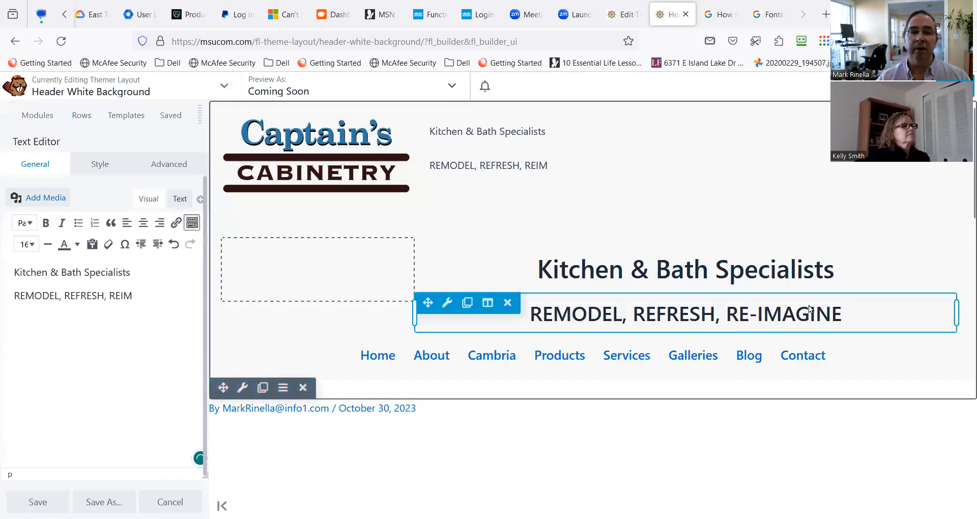
pyautogui.press('BackSpace')
pyautogui.press('BackSpace')
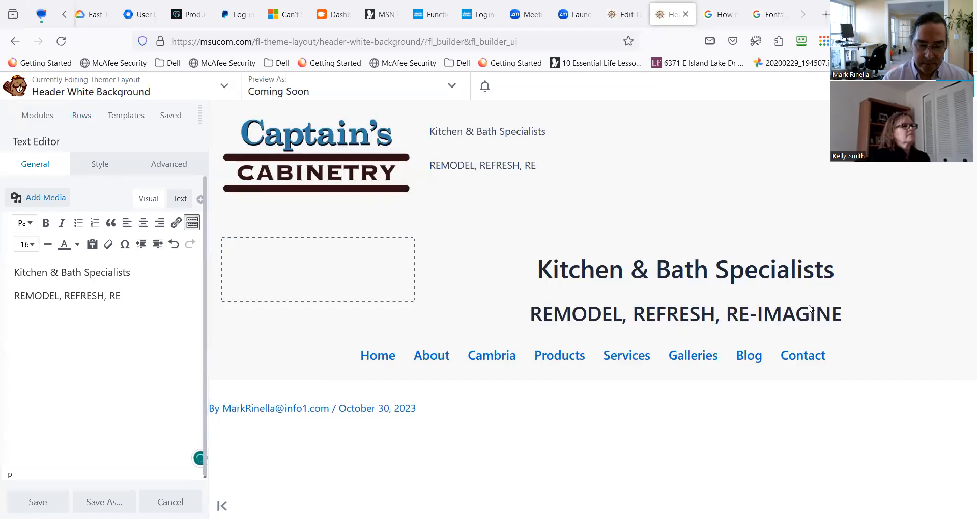
pyautogui.write('IMAGINE')
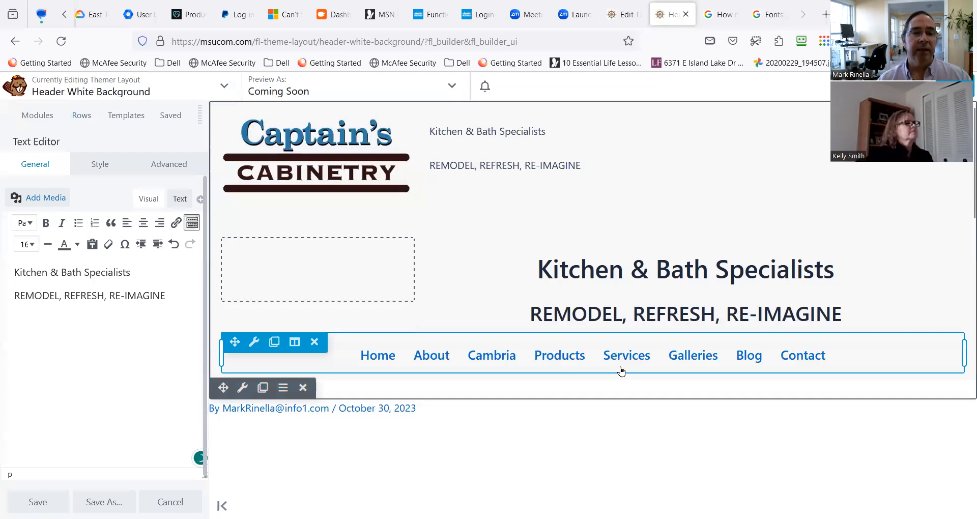
# Format "Kitchen & Bath Specialists" as Heading 1 and "REMODEL, REFRESH, RE-IMAGINE" as Heading 2.
pyautogui.tripleClick(61, 273)
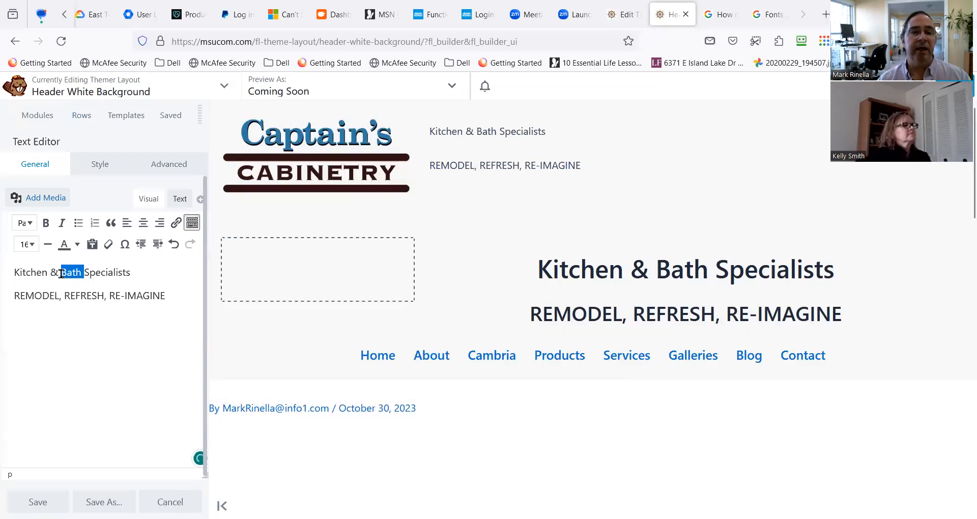
pyautogui.click(33, 227)
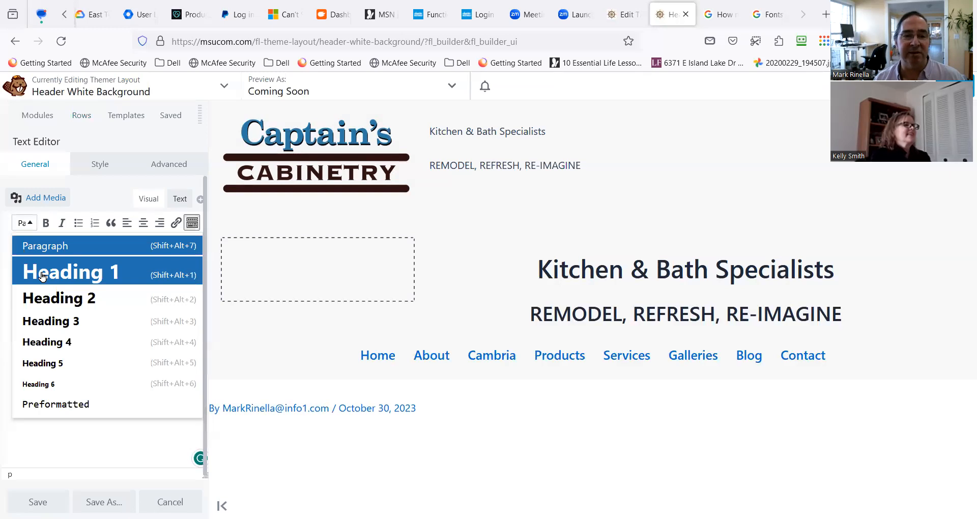
pyautogui.click(59, 278)
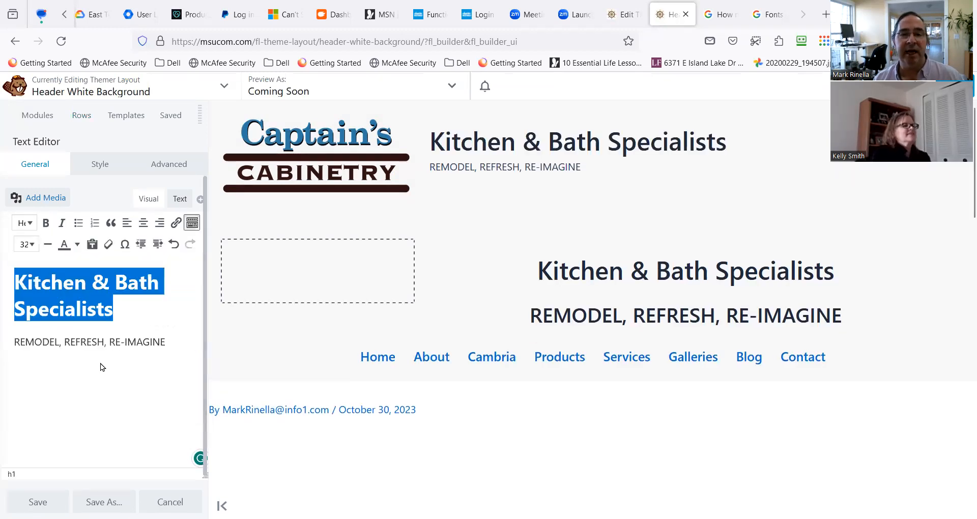
pyautogui.tripleClick(115, 341)
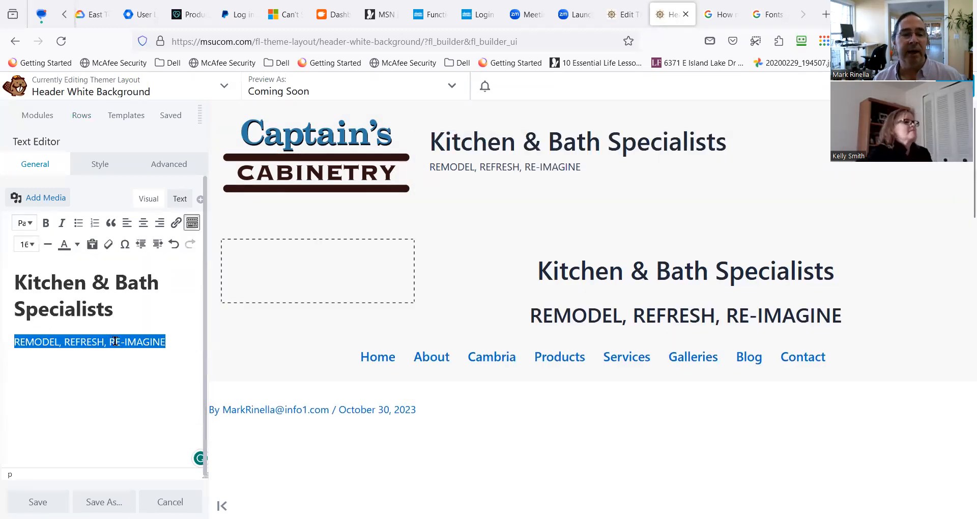
pyautogui.click(32, 227)
pyautogui.click(73, 297)
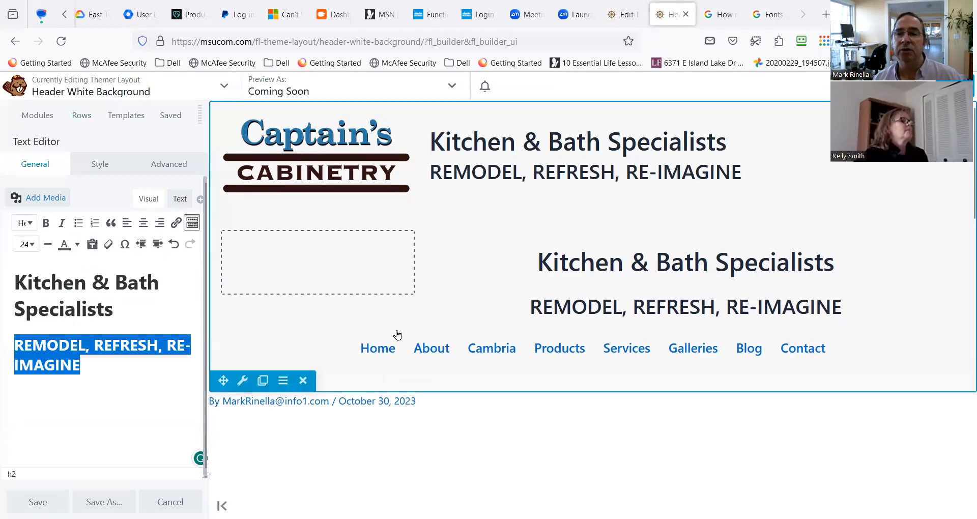
# Center both heading lines in the text module and save it.
pyautogui.click(105, 375)
pyautogui.moveTo(106, 375); pyautogui.dragTo(15, 278)
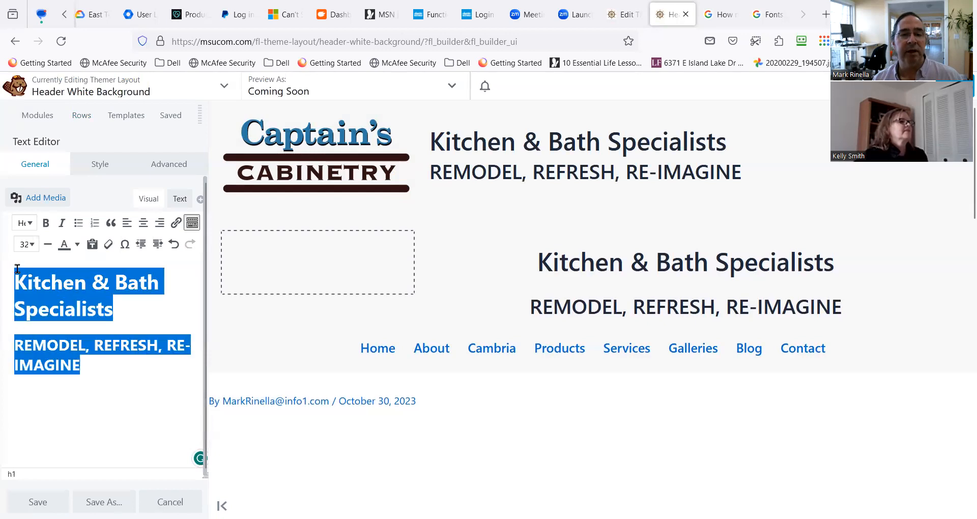
pyautogui.click(143, 224)
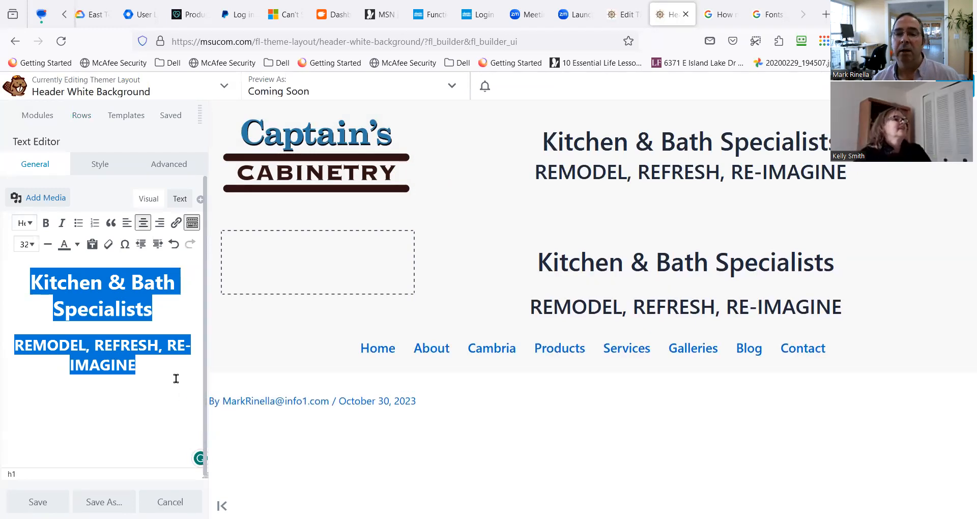
pyautogui.click(163, 369)
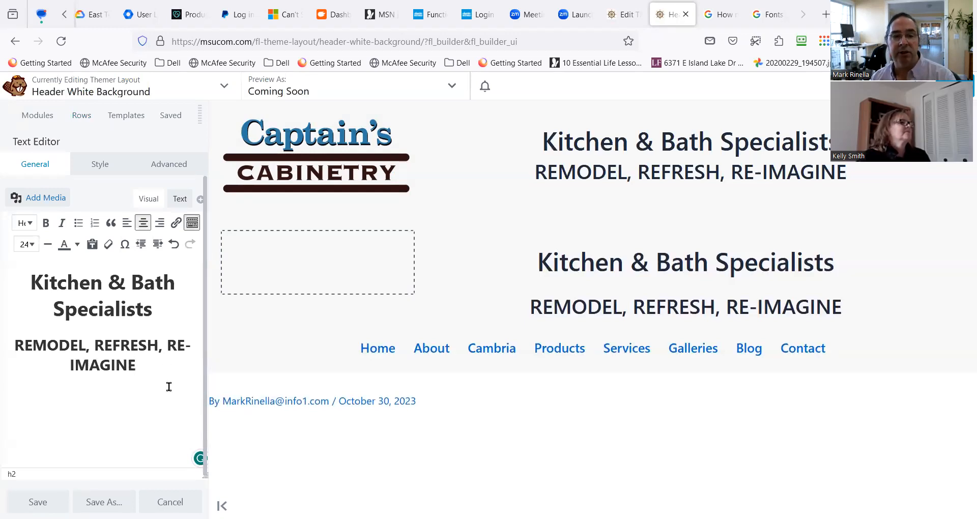
pyautogui.click(39, 502)
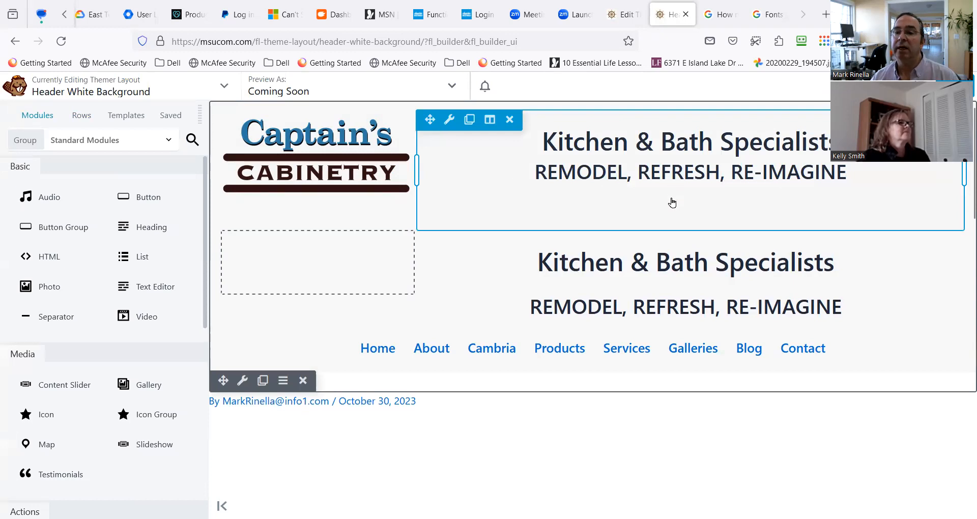
# Reopen the new text module, remove the blank space below its second heading and save the module.
pyautogui.click(872, 177)
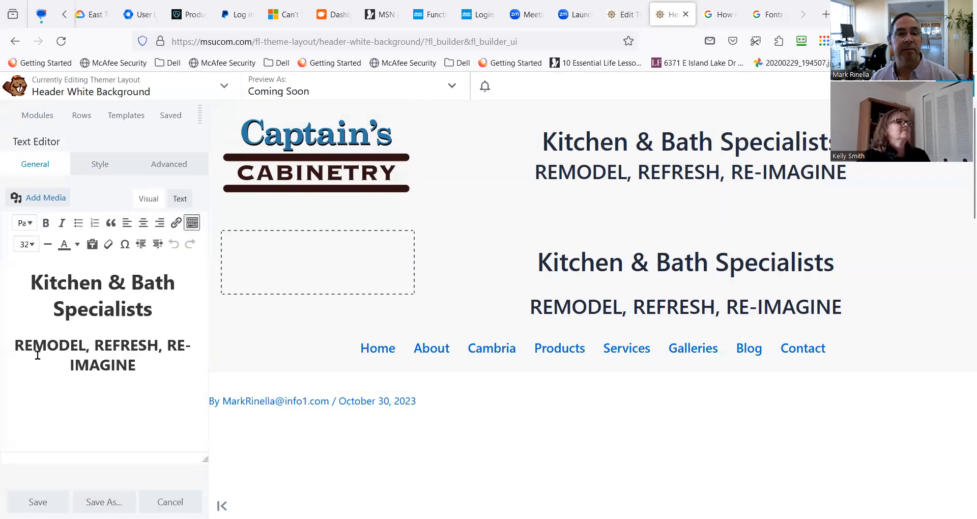
pyautogui.hotkey('ctrl', 'a')
pyautogui.click(148, 364)
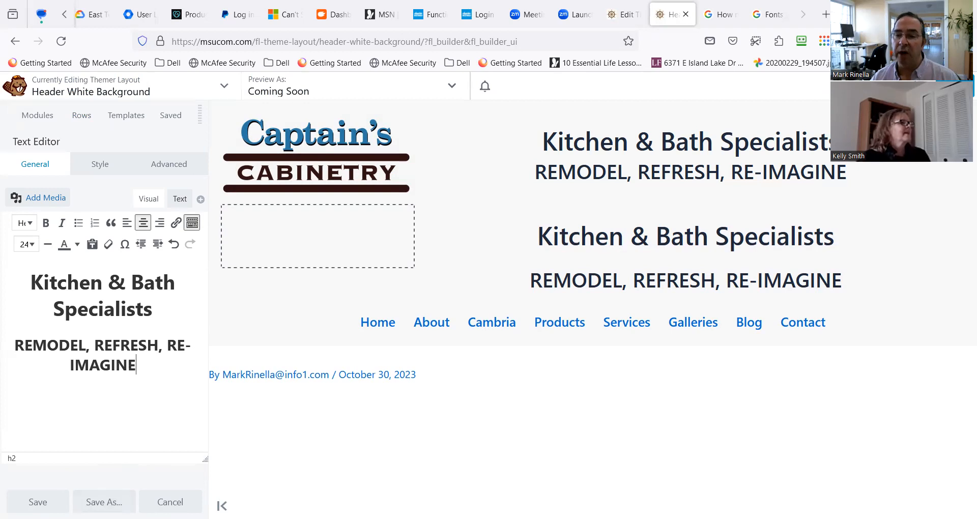
pyautogui.click(37, 501)
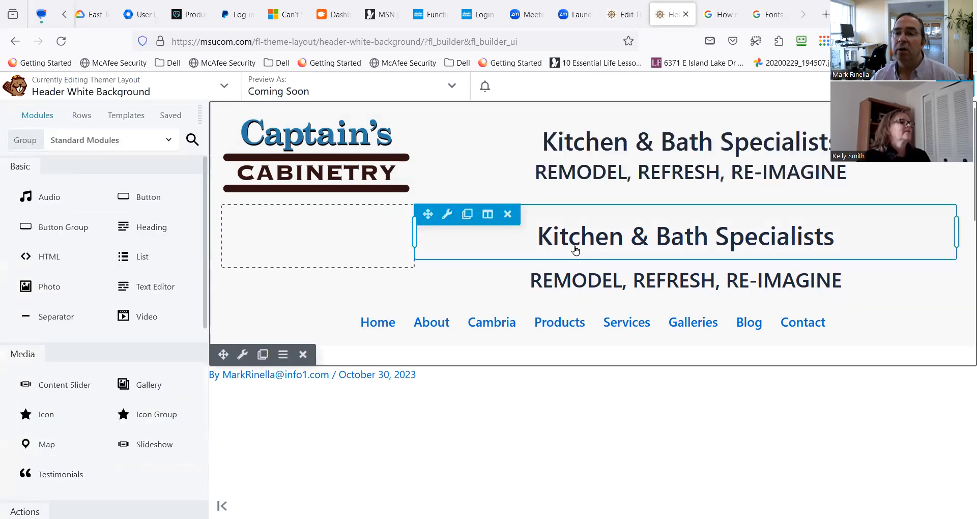
# Delete the two old heading modules and the empty columns remaining between the logo and the menu.
pyautogui.click(508, 215)
pyautogui.click(551, 323)
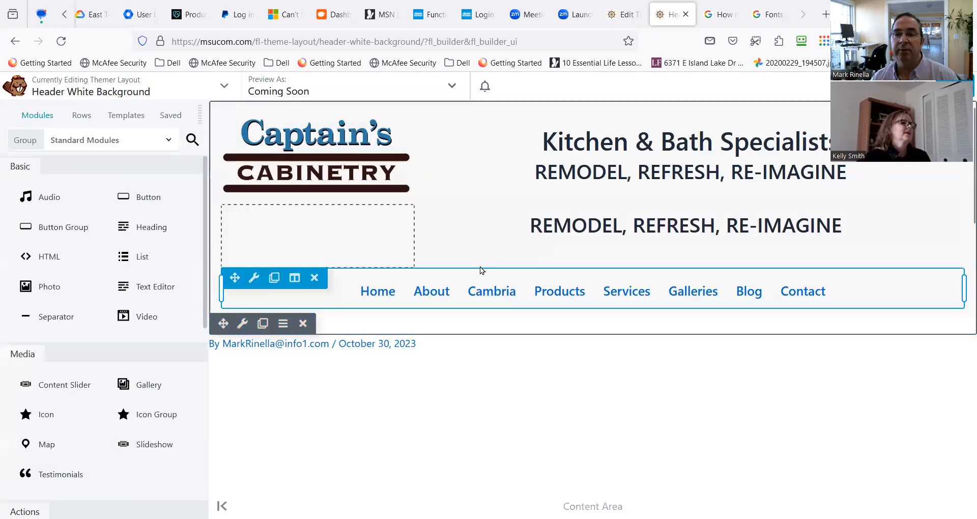
pyautogui.click(513, 219)
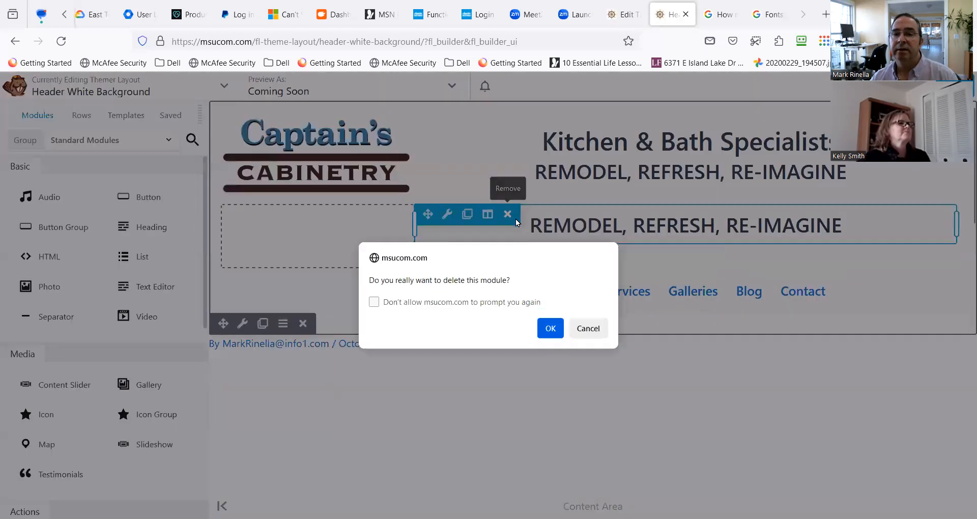
pyautogui.click(550, 329)
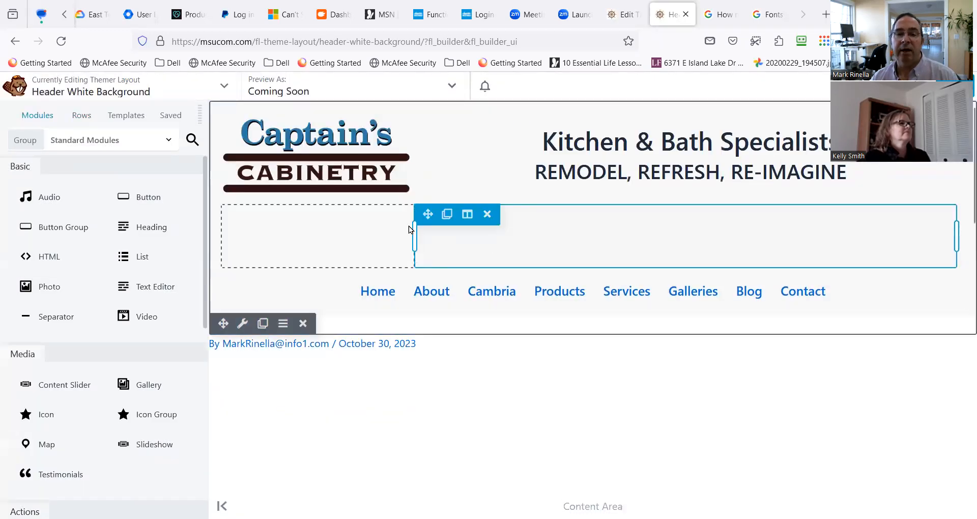
pyautogui.click(294, 214)
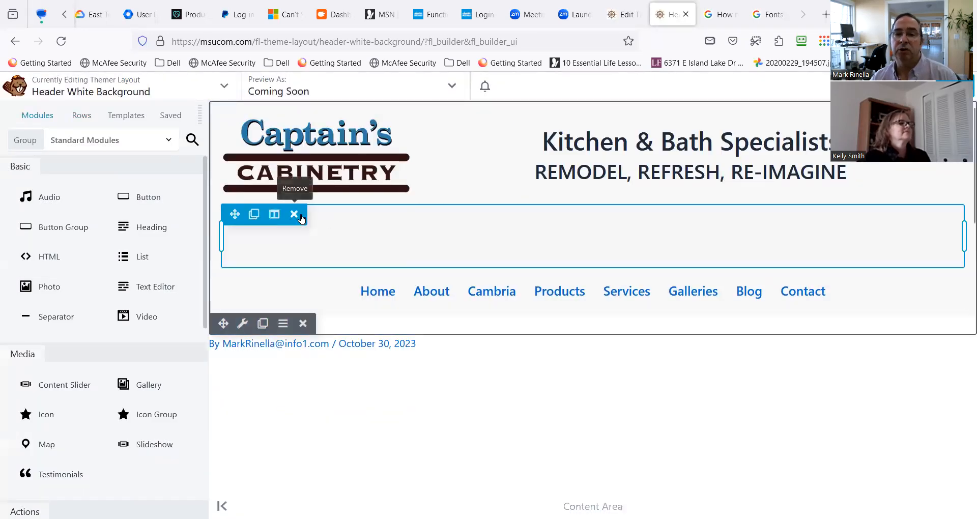
pyautogui.click(294, 215)
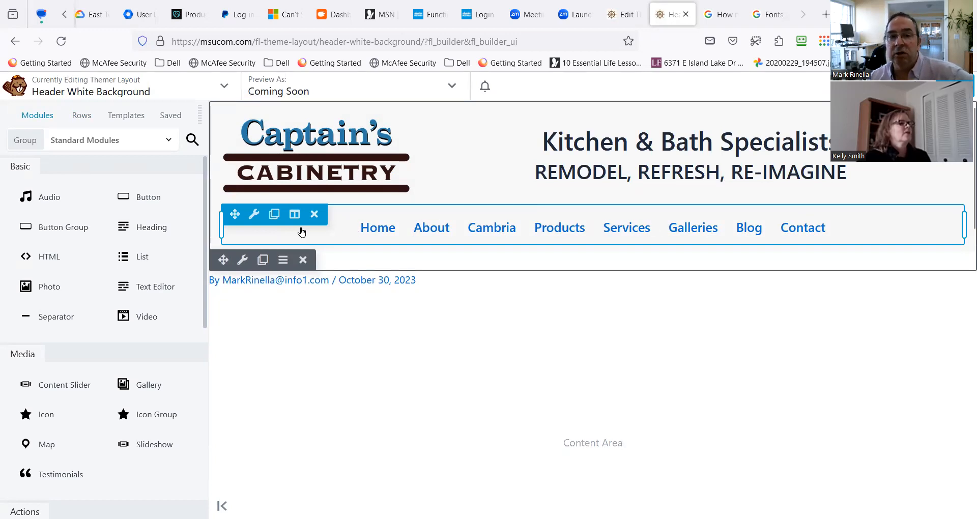
# Move the menu beneath the two headings in the second column and delete the empty column it leaves behind.
pyautogui.moveTo(235, 215); pyautogui.dragTo(508, 187)
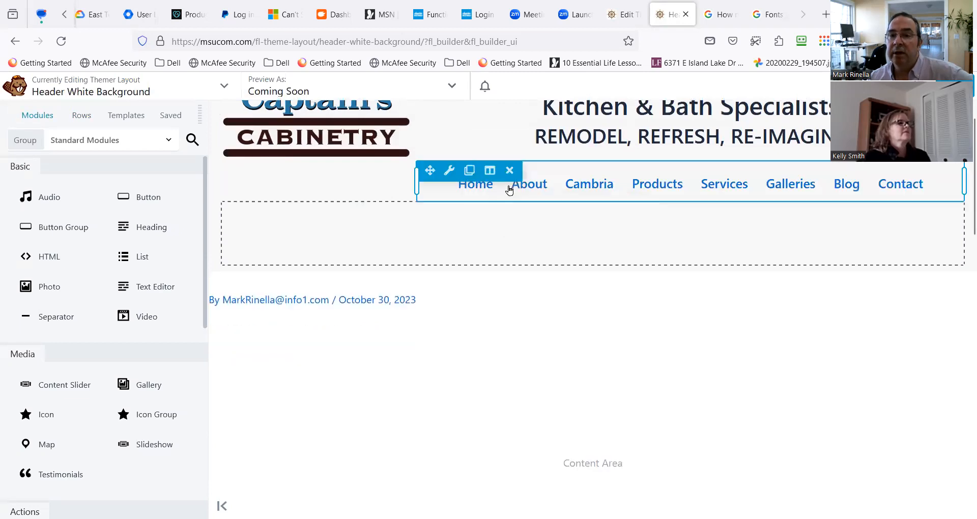
pyautogui.scroll(-2, 515, 369)
pyautogui.scroll(2, 515, 368)
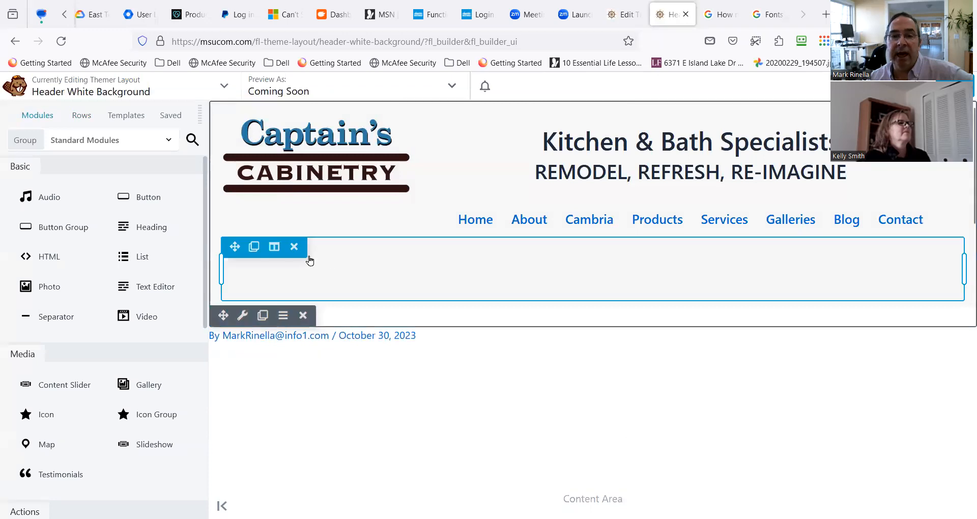
pyautogui.click(294, 247)
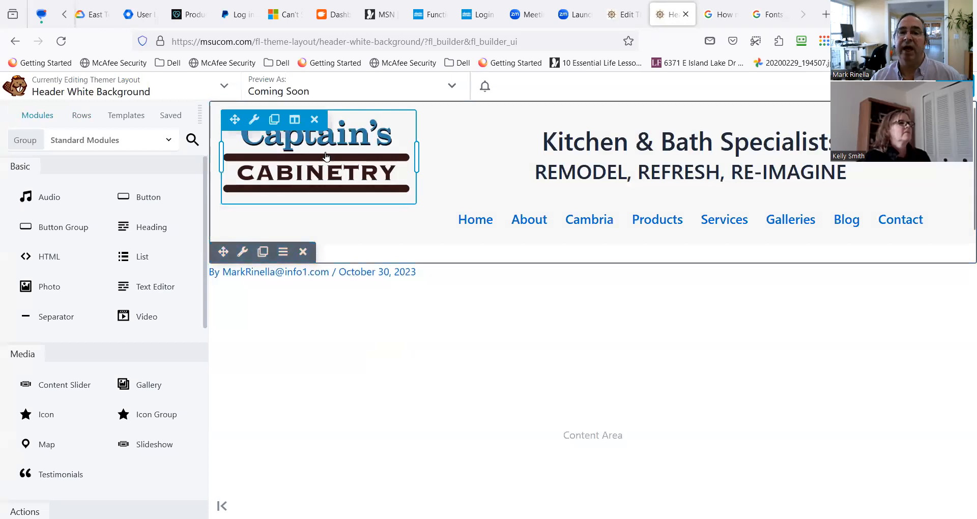
# Set the width of the logo's column to 25%.
pyautogui.moveTo(294, 123)
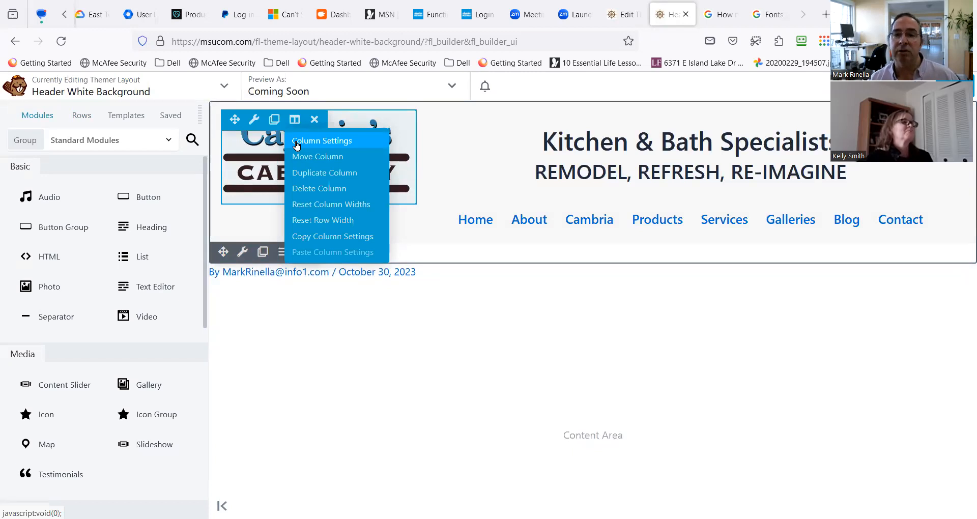
pyautogui.click(296, 145)
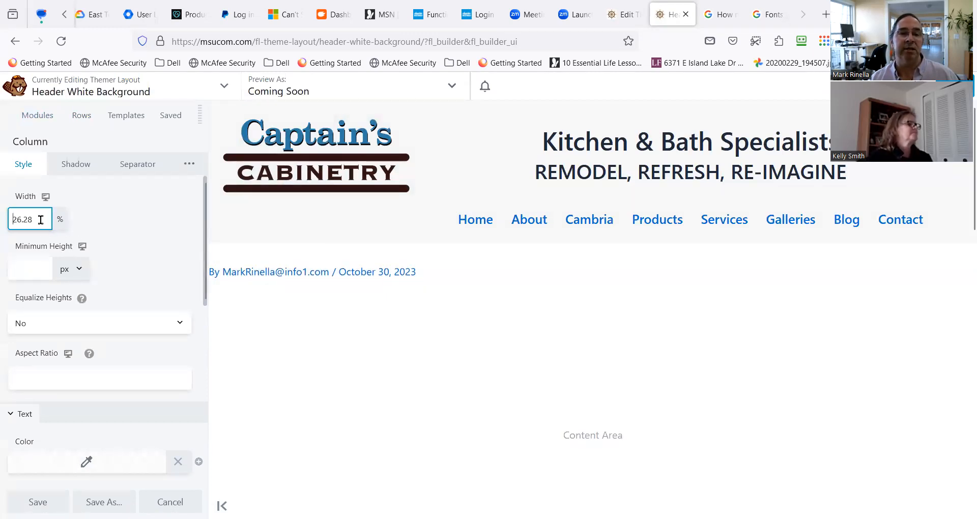
pyautogui.doubleClick(10, 224)
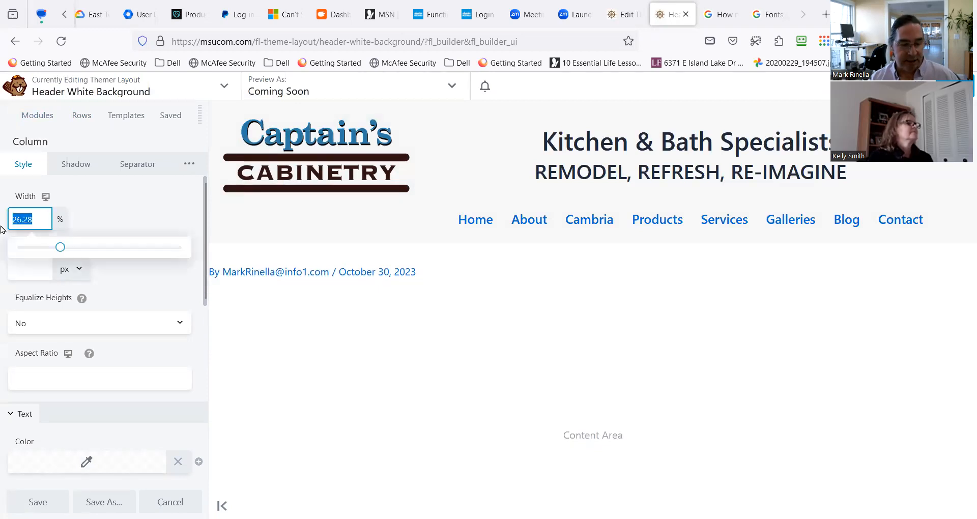
pyautogui.write('25')
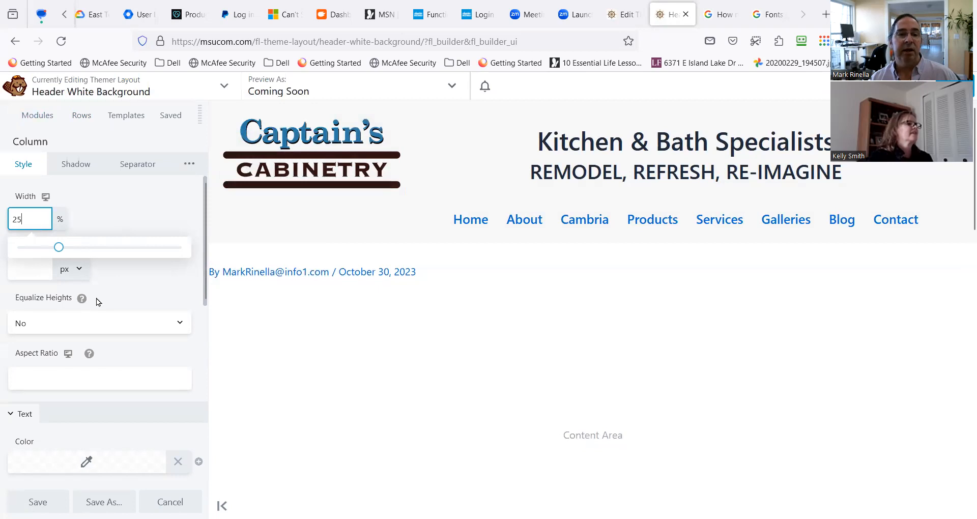
pyautogui.click(108, 285)
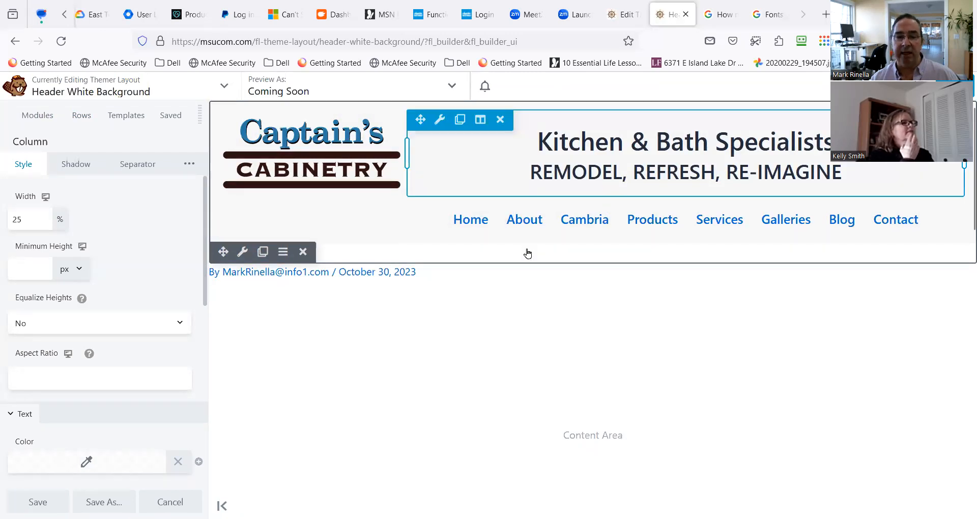
# Turn on equal heights for the logo's column and set its vertical alignment to Center.
pyautogui.click(123, 327)
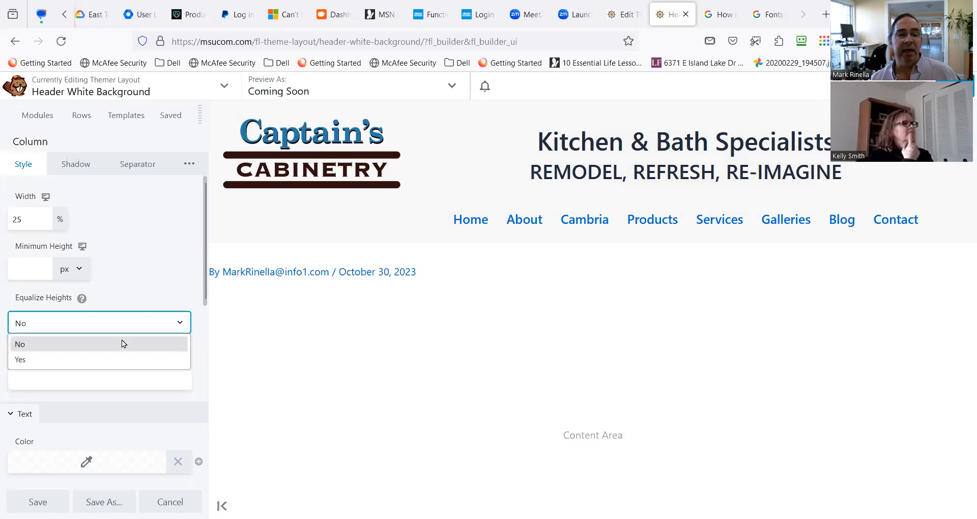
pyautogui.click(121, 360)
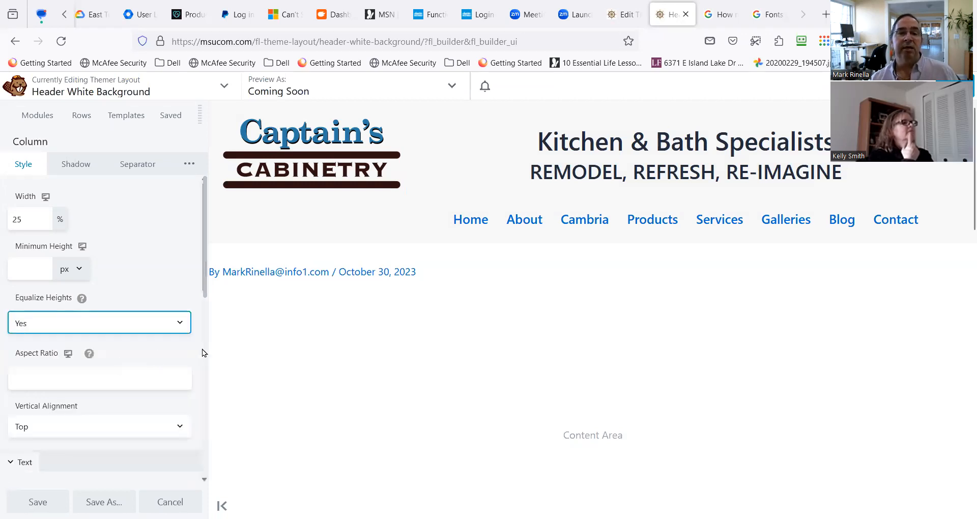
pyautogui.scroll(-2, 159, 366)
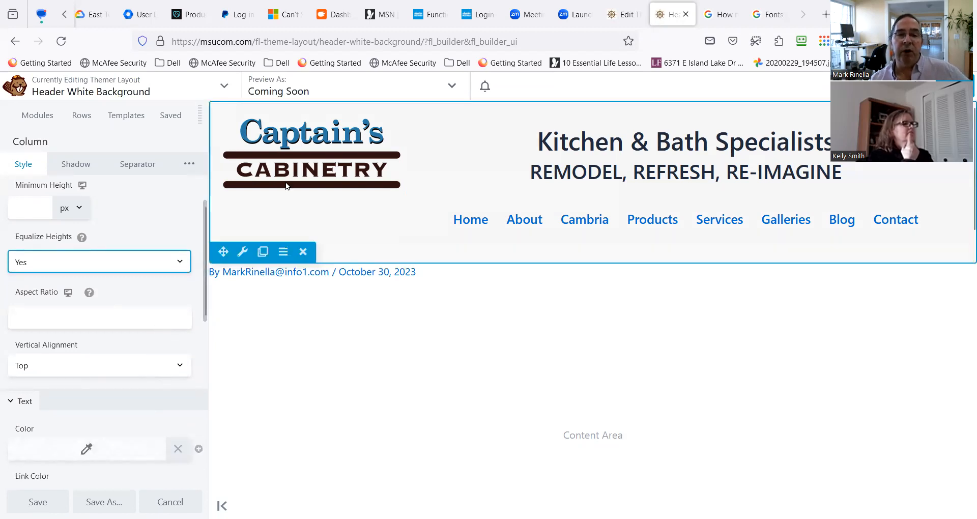
pyautogui.click(148, 372)
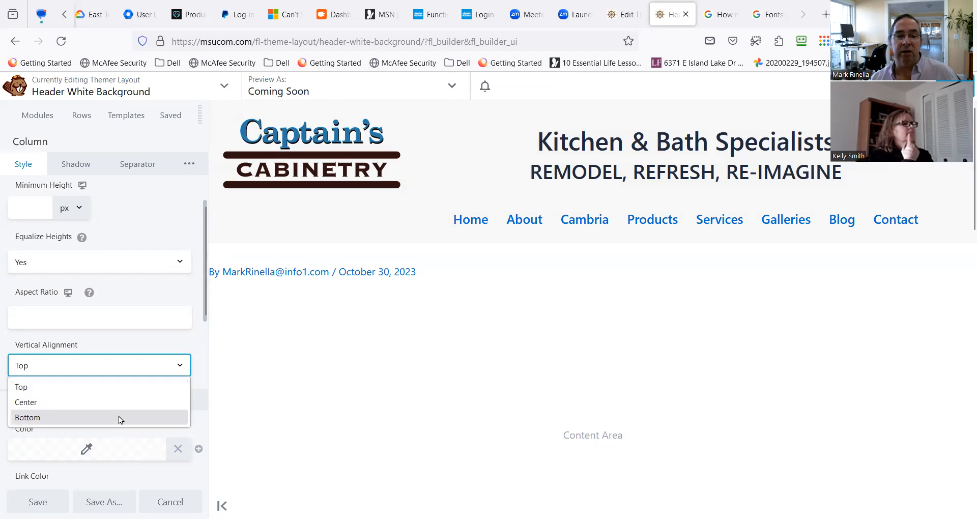
pyautogui.click(124, 401)
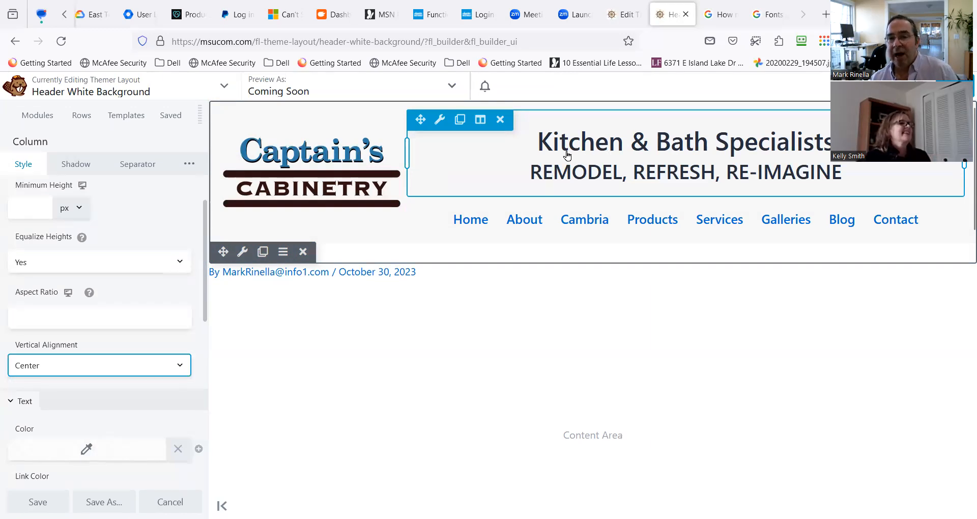
pyautogui.moveTo(481, 126)
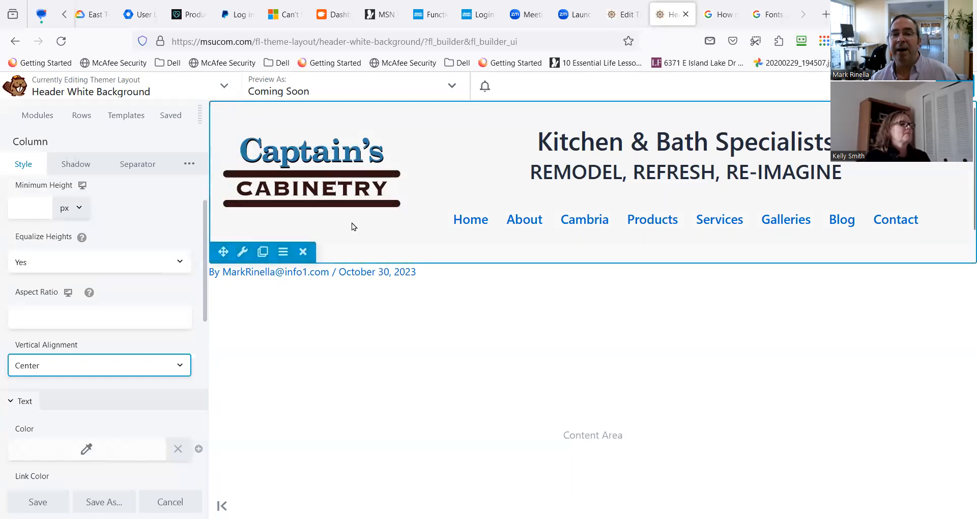
# Switch the logo column's vertical alignment to Top and back to Center to compare the two positions.
pyautogui.click(132, 365)
pyautogui.click(123, 388)
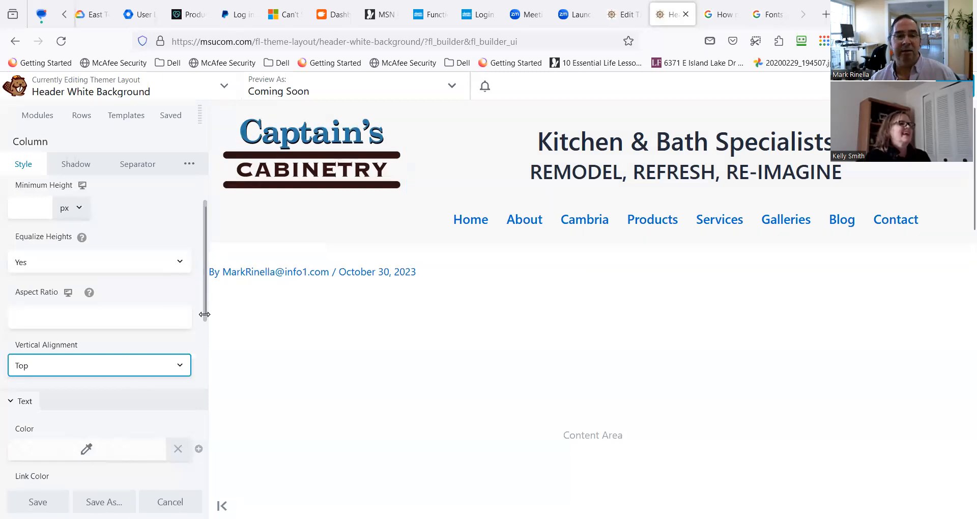
pyautogui.click(173, 370)
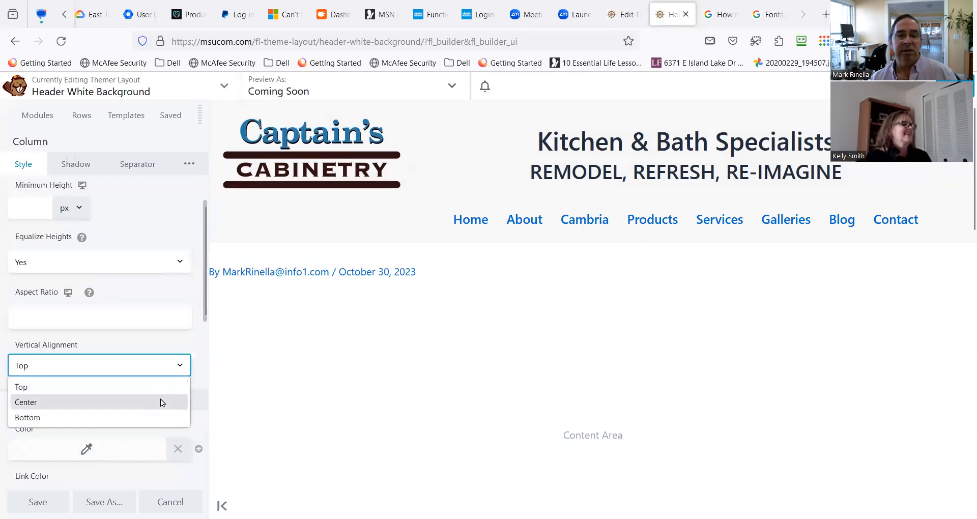
pyautogui.click(160, 399)
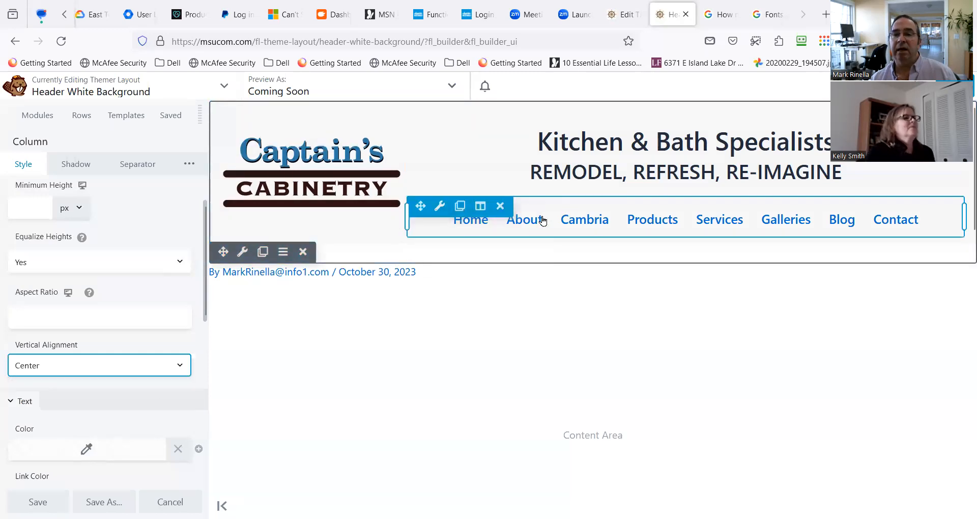
# Examine the header row's width, height, colour and background settings and its row separator effects.
pyautogui.click(241, 258)
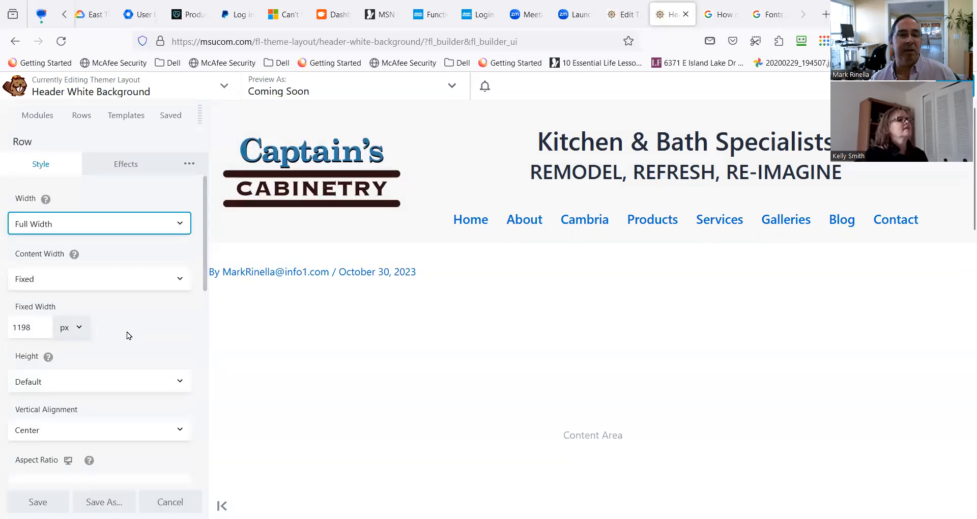
pyautogui.scroll(-3, 117, 345)
pyautogui.scroll(-9, 117, 344)
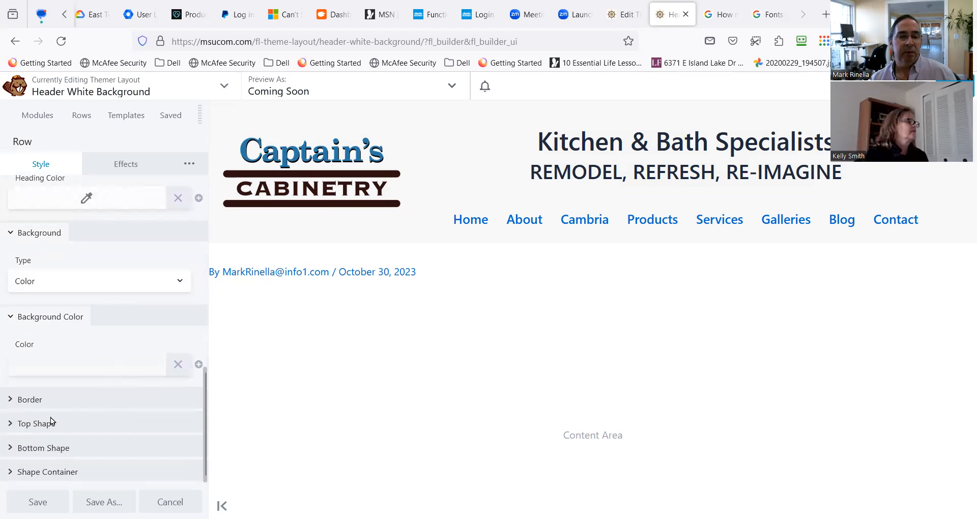
pyautogui.scroll(3, 111, 403)
pyautogui.scroll(-1, 111, 403)
pyautogui.scroll(6, 111, 346)
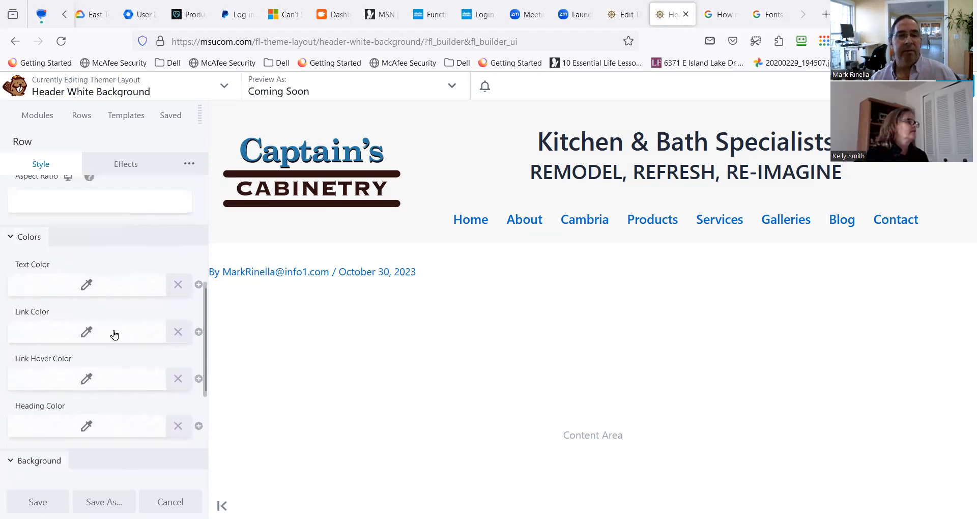
pyautogui.click(116, 165)
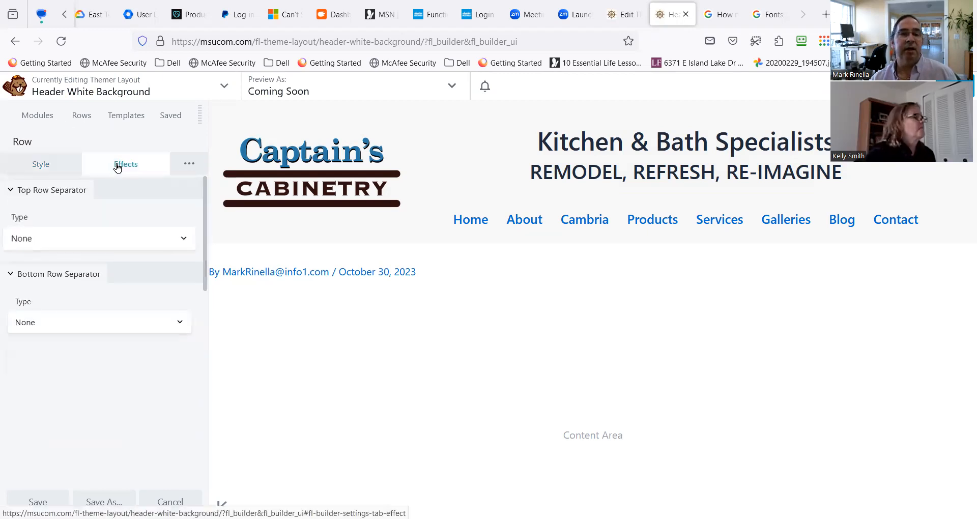
pyautogui.click(176, 162)
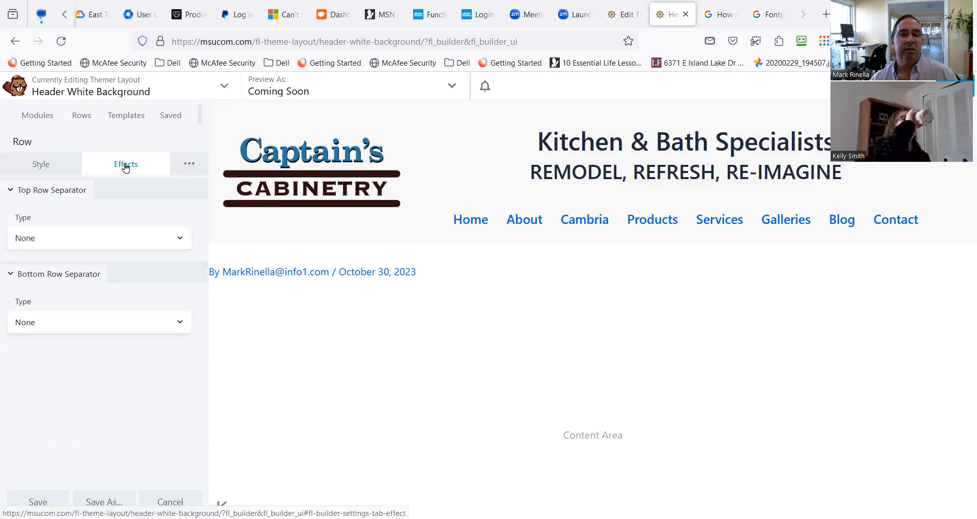
pyautogui.click(39, 164)
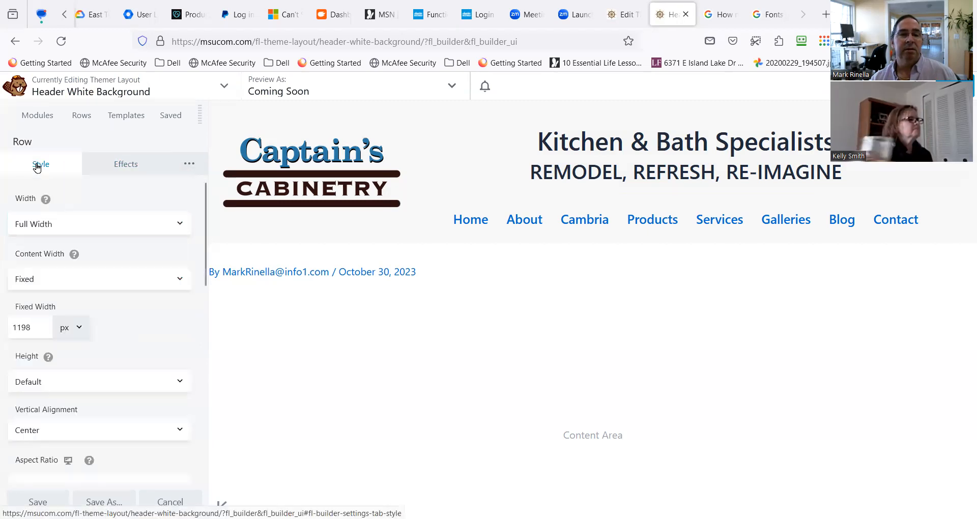
pyautogui.click(38, 116)
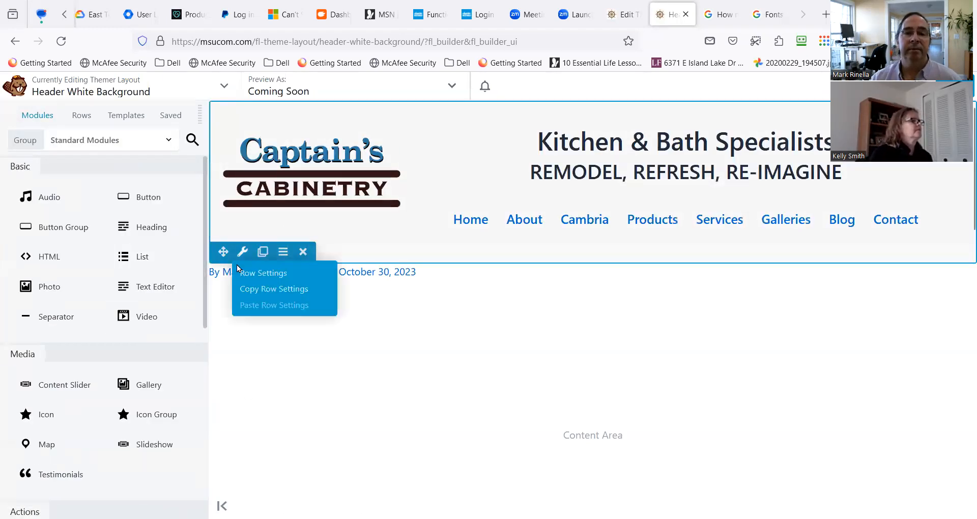
pyautogui.click(239, 257)
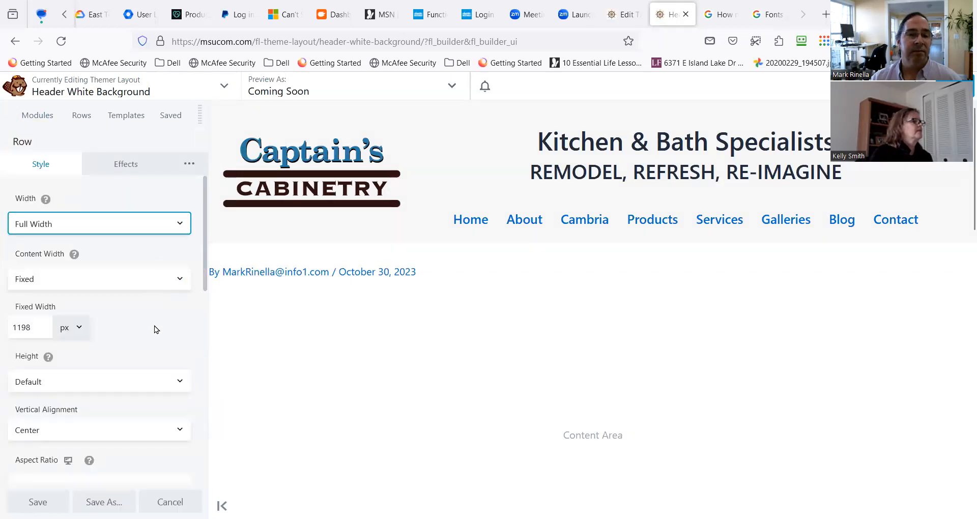
pyautogui.scroll(-6, 154, 326)
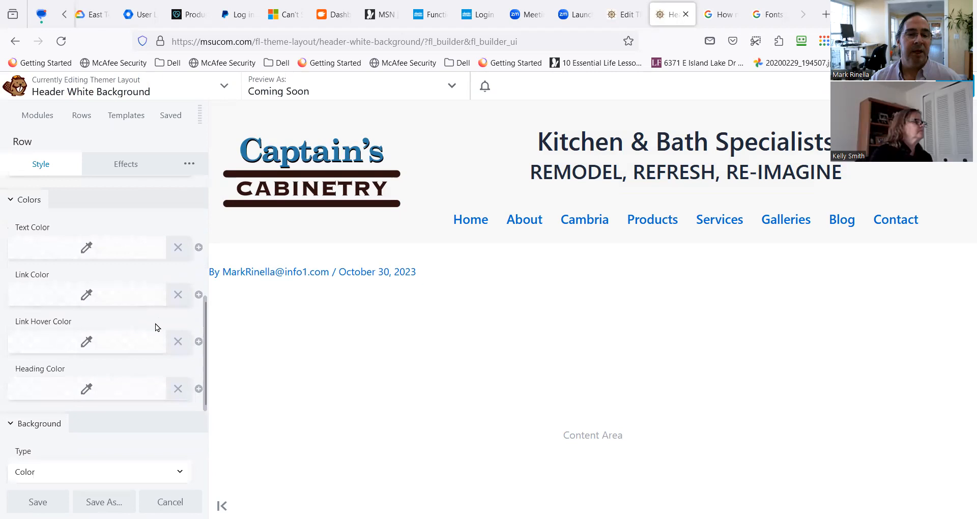
pyautogui.scroll(-4, 155, 326)
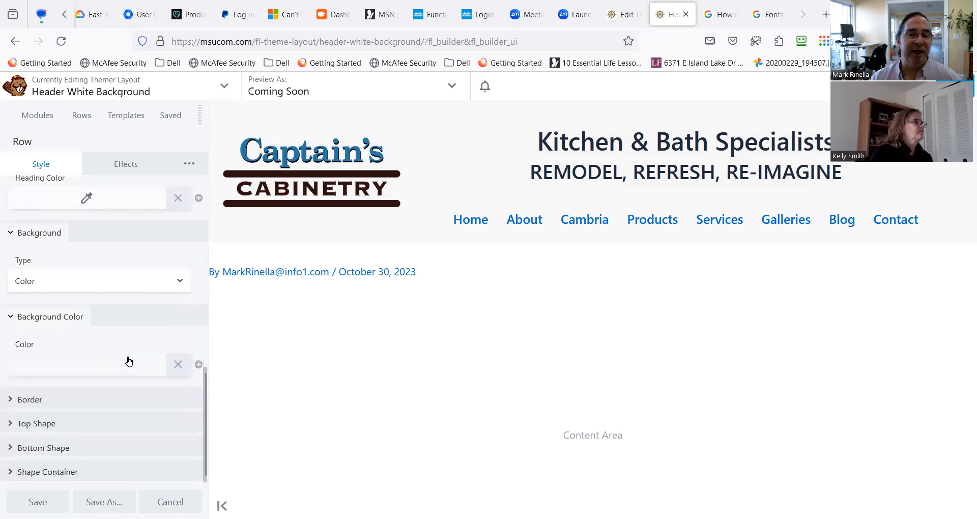
pyautogui.scroll(7, 128, 359)
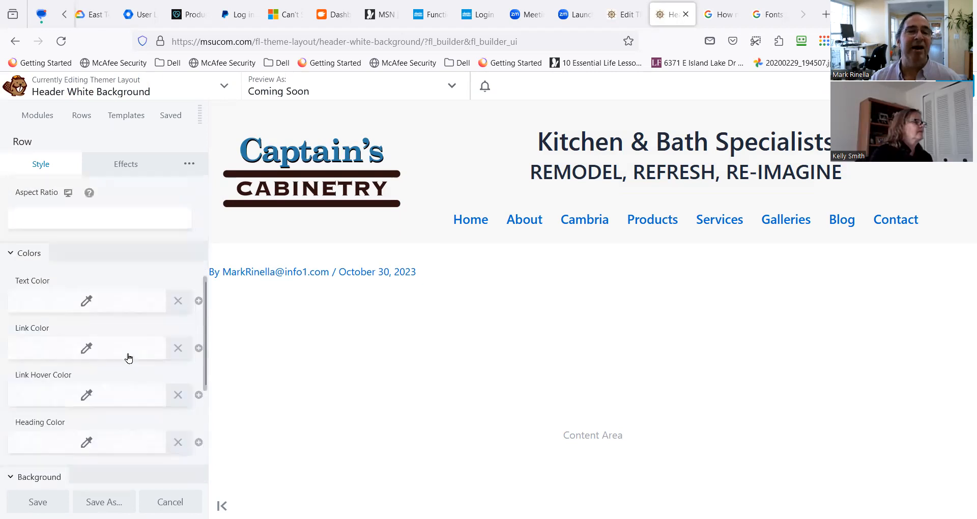
pyautogui.click(89, 119)
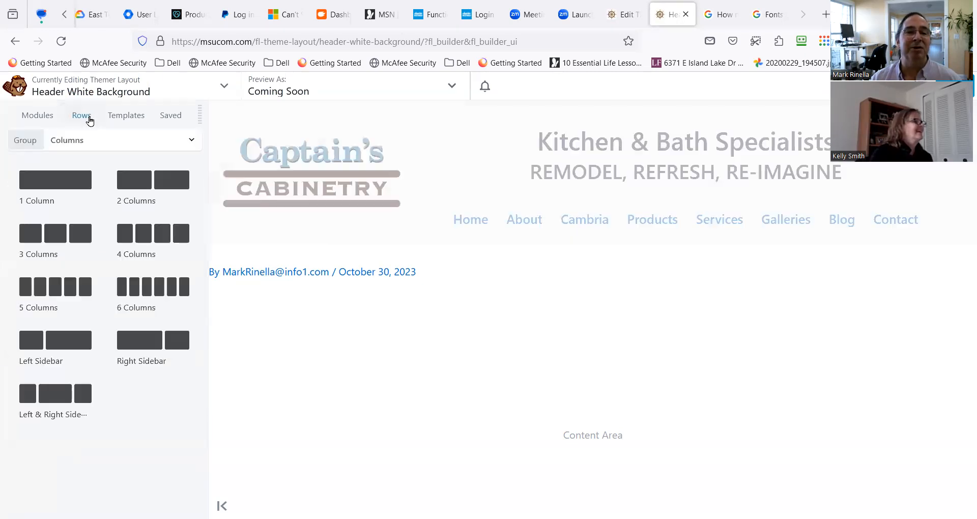
pyautogui.click(38, 122)
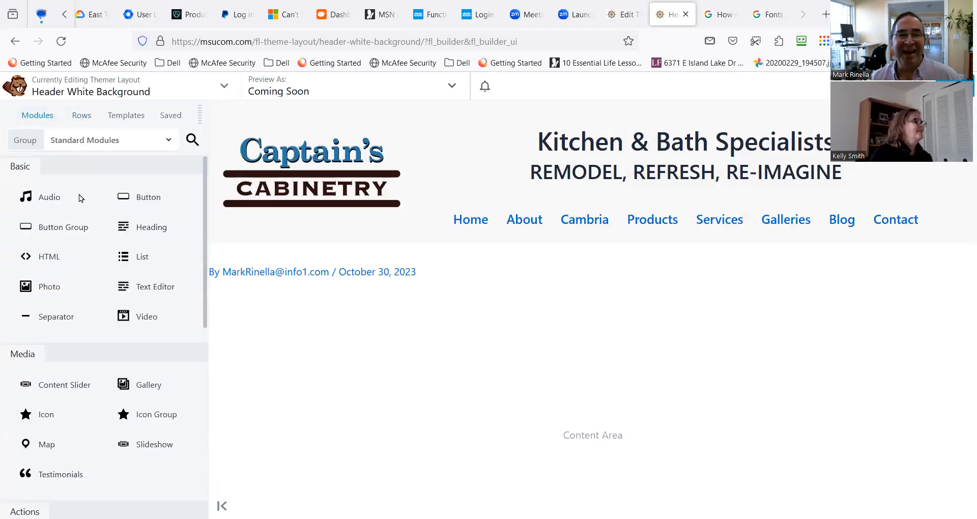
# Reopen the header row's settings and examine its general border options and row separators.
pyautogui.moveTo(242, 253)
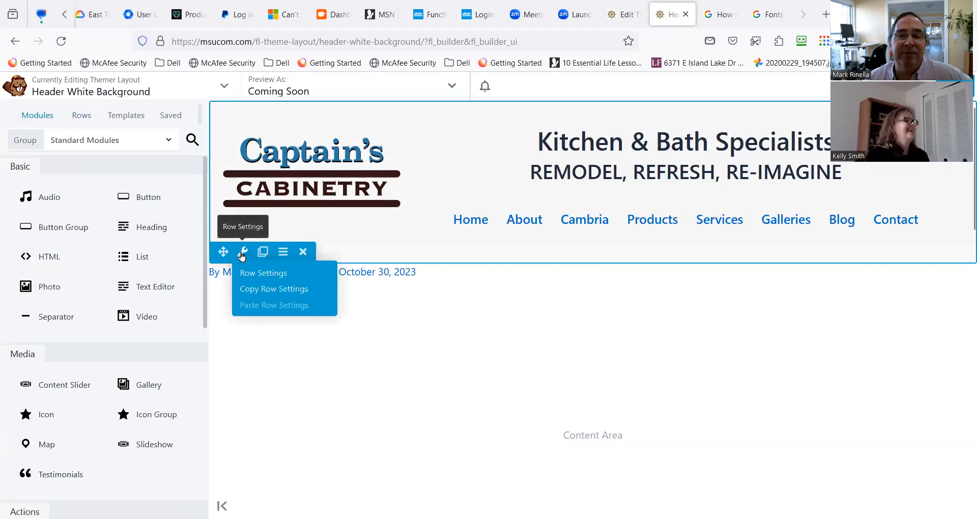
pyautogui.click(242, 253)
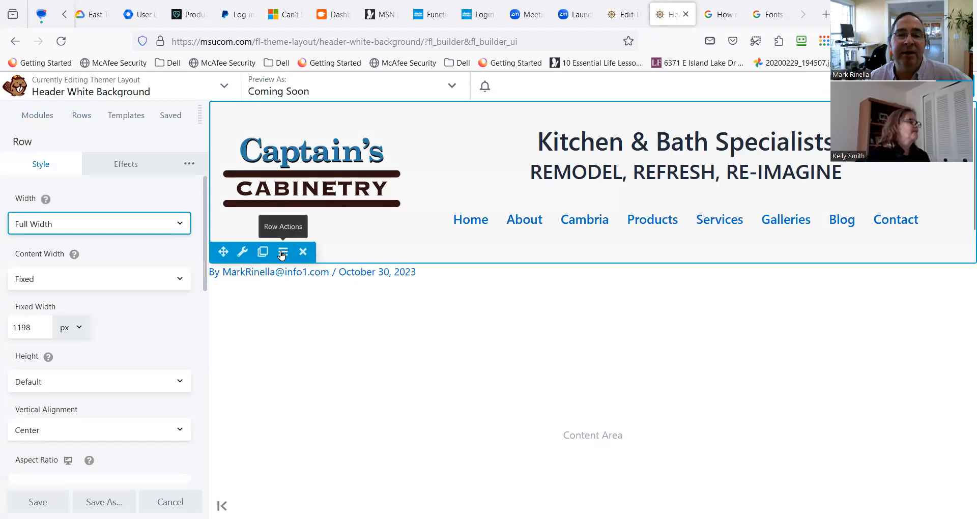
pyautogui.scroll(-2, 148, 308)
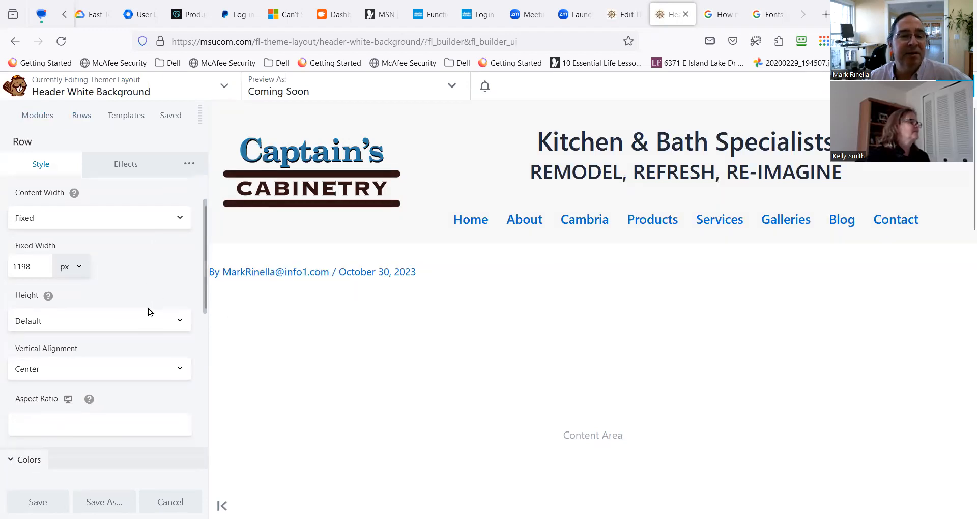
pyautogui.scroll(-4, 148, 309)
pyautogui.scroll(-10, 149, 308)
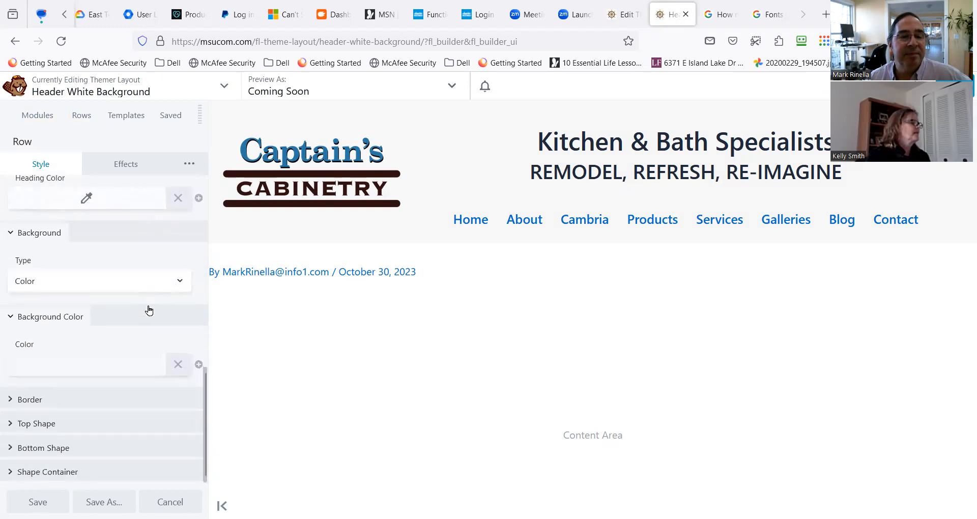
pyautogui.click(13, 398)
pyautogui.click(13, 399)
pyautogui.click(13, 399)
pyautogui.click(21, 450)
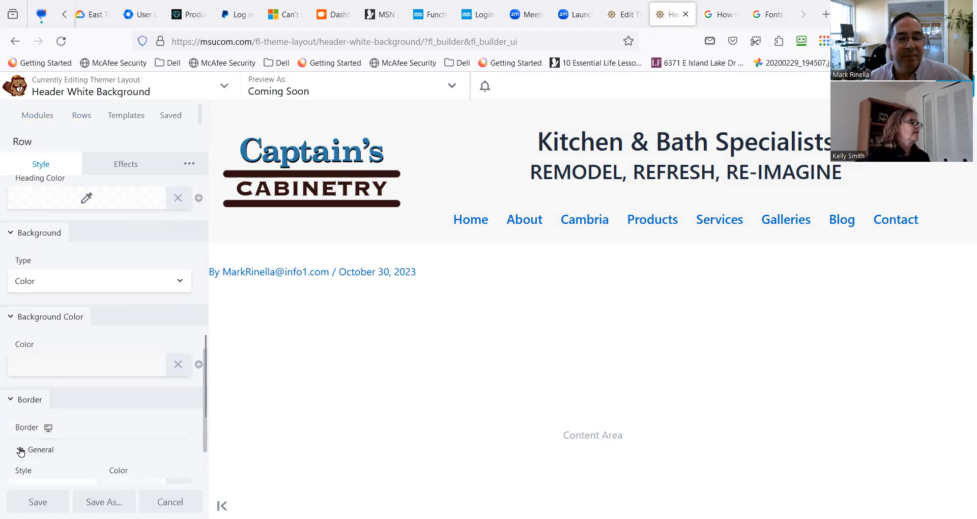
pyautogui.scroll(-6, 23, 446)
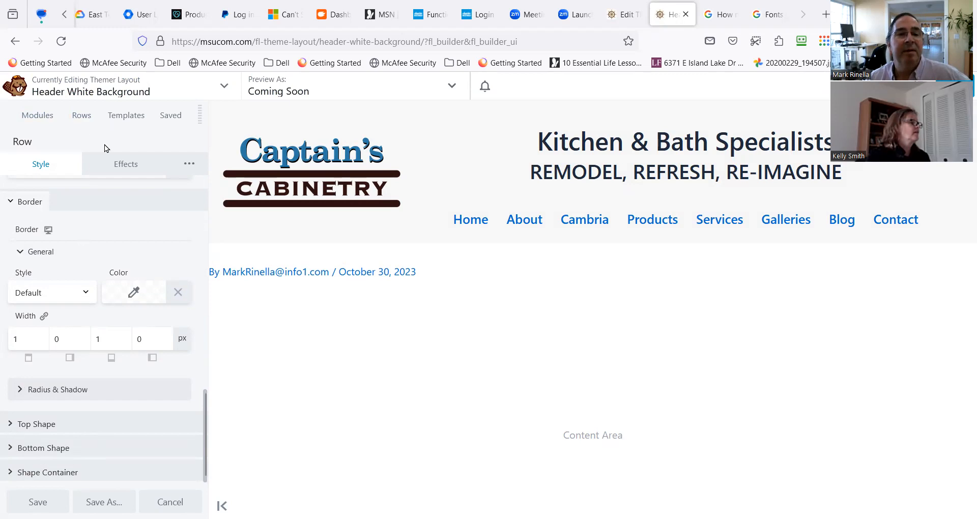
pyautogui.click(121, 166)
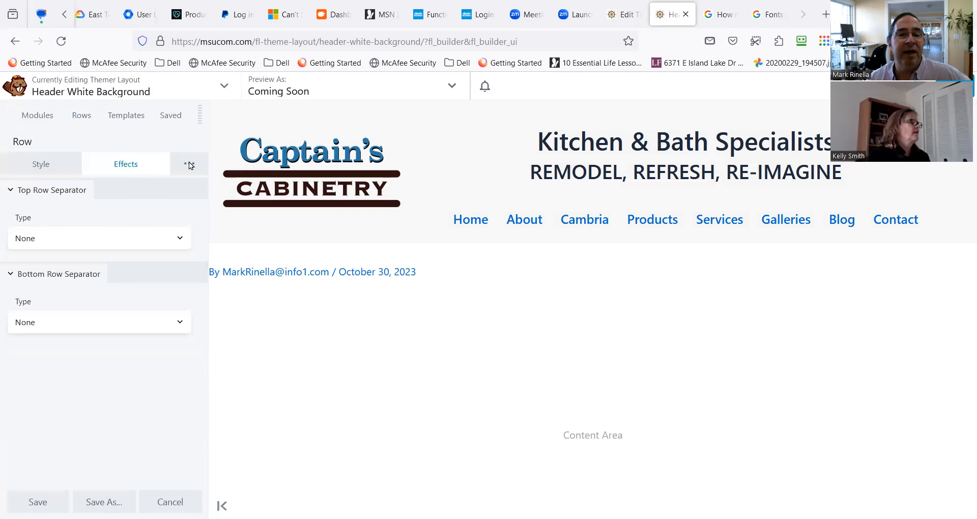
# Set the header row's top padding to 11 px in its spacing settings.
pyautogui.moveTo(189, 163)
pyautogui.click(67, 237)
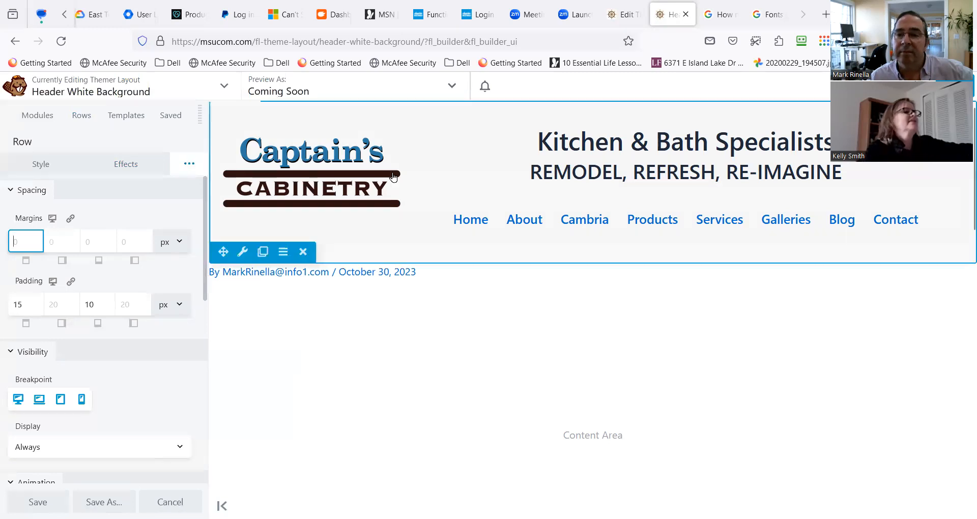
pyautogui.click(247, 255)
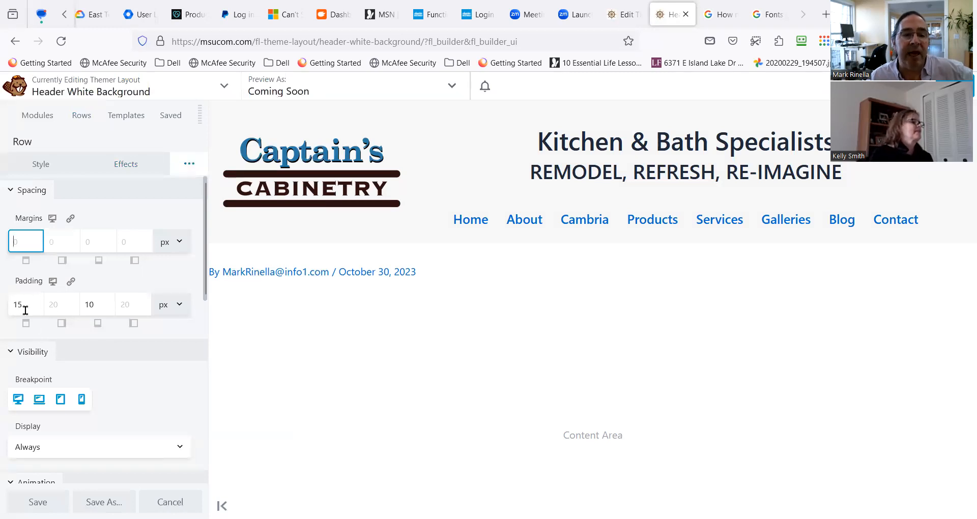
pyautogui.click(13, 305)
pyautogui.doubleClick(12, 305)
pyautogui.write('11')
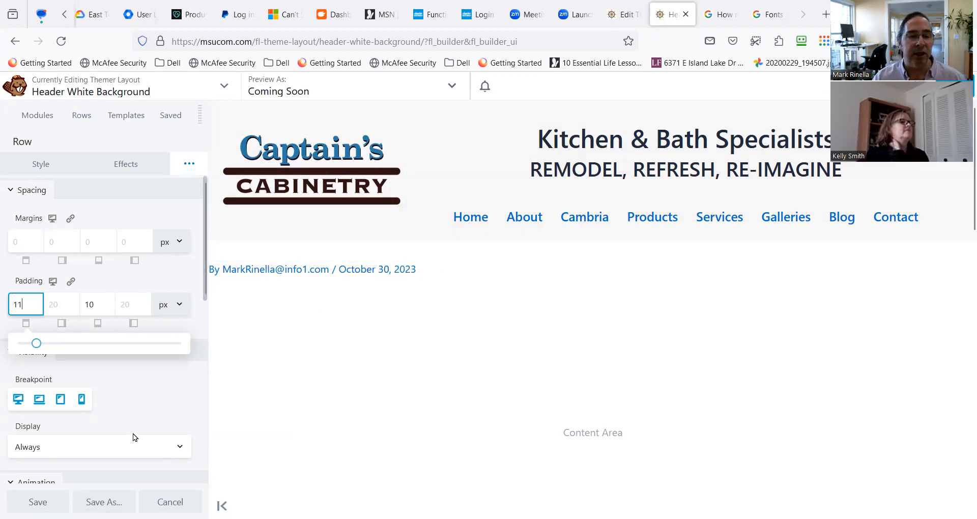
# Look through the header row's visibility, animation and HTML element options, and its width, height and border settings.
pyautogui.scroll(-10, 133, 433)
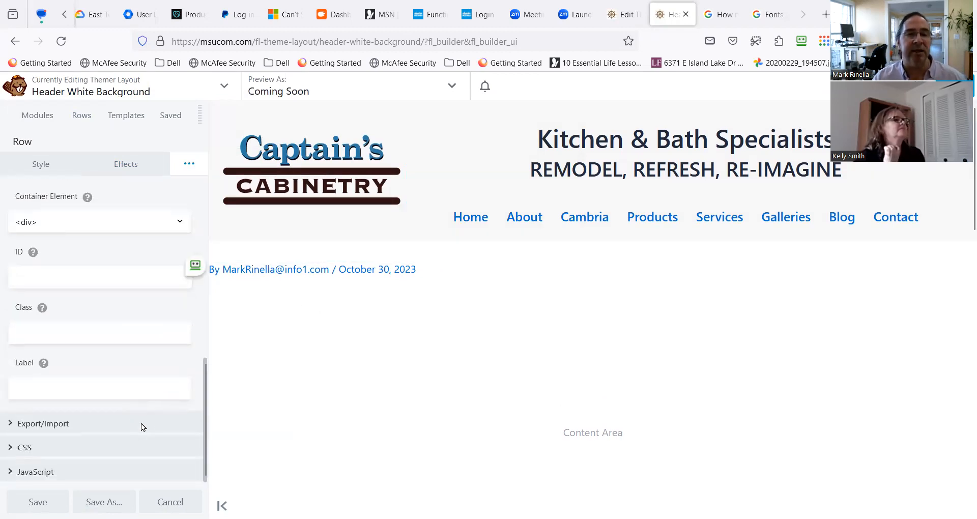
pyautogui.scroll(5, 85, 225)
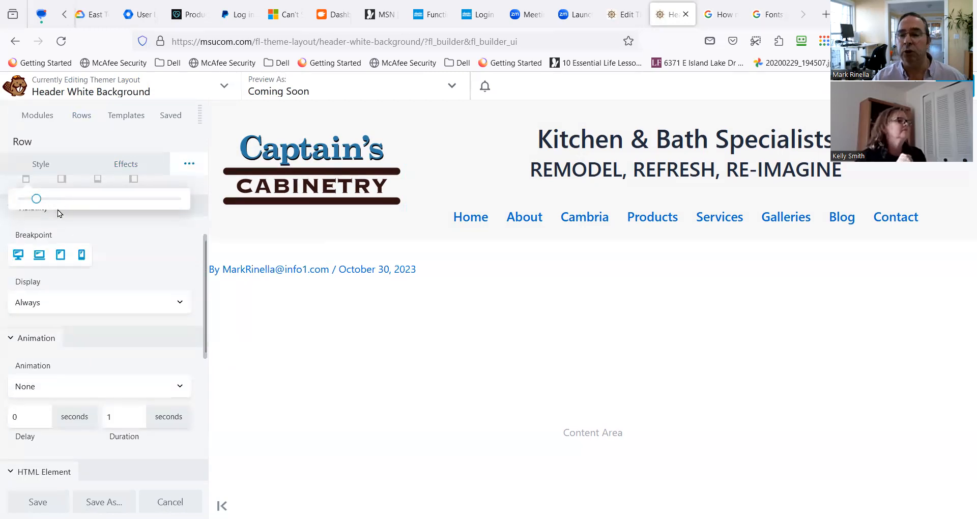
pyautogui.click(39, 166)
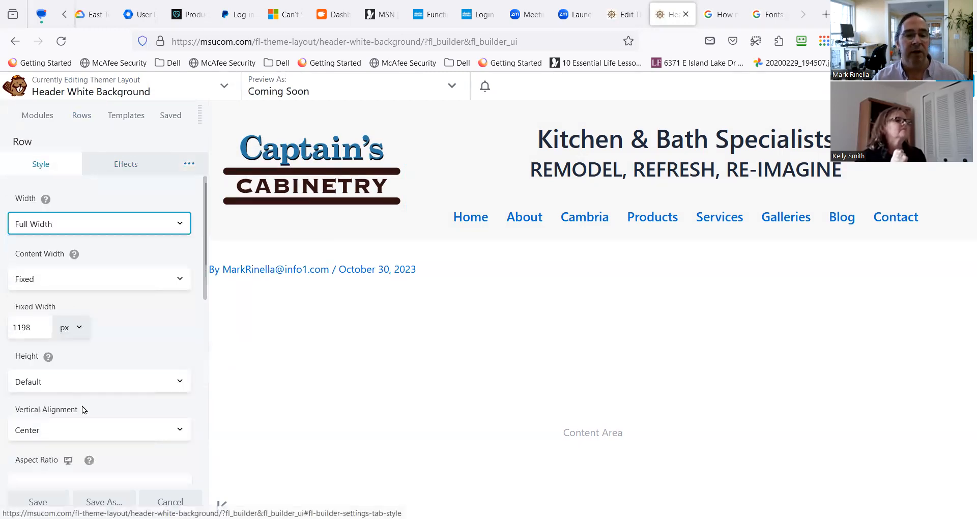
pyautogui.scroll(-10, 106, 437)
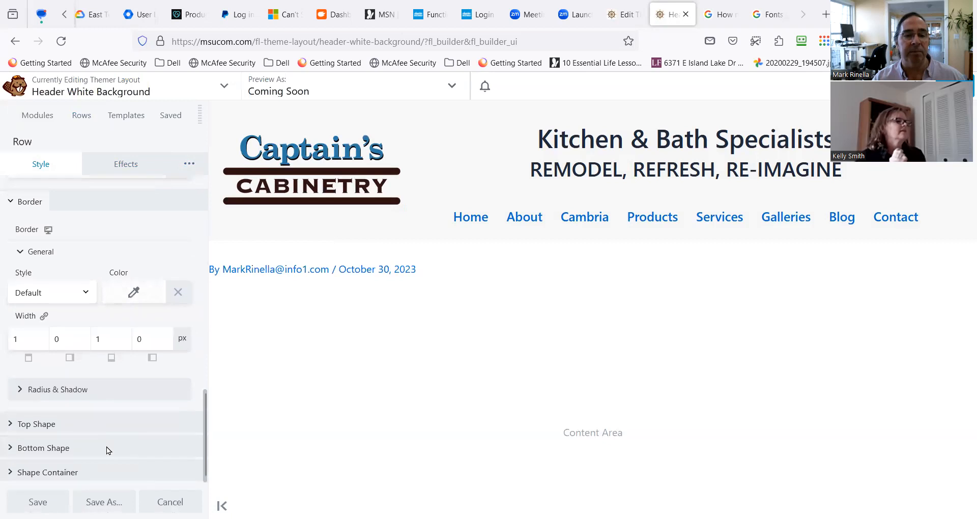
pyautogui.scroll(10, 99, 453)
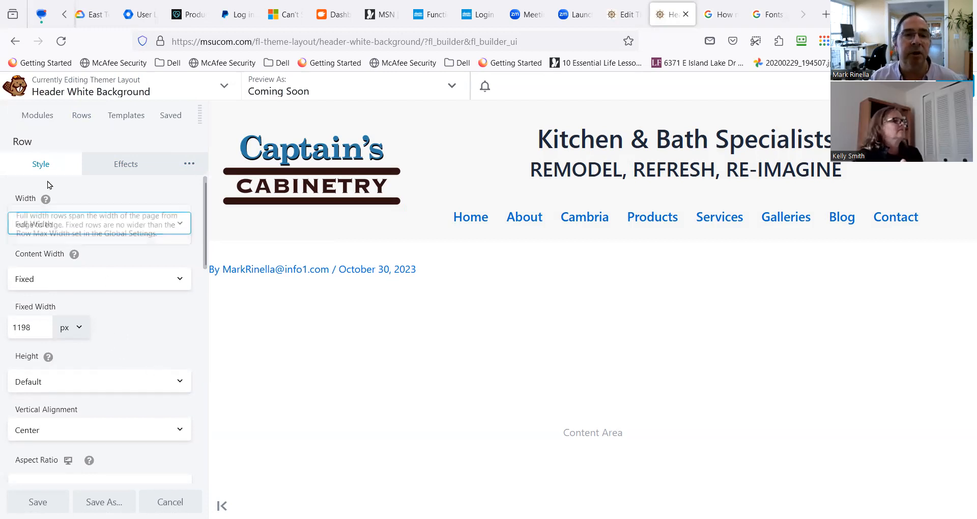
# Publish the header layout with the adjusted row padding and check how the logo shrinks while scrolling.
pyautogui.click(953, 86)
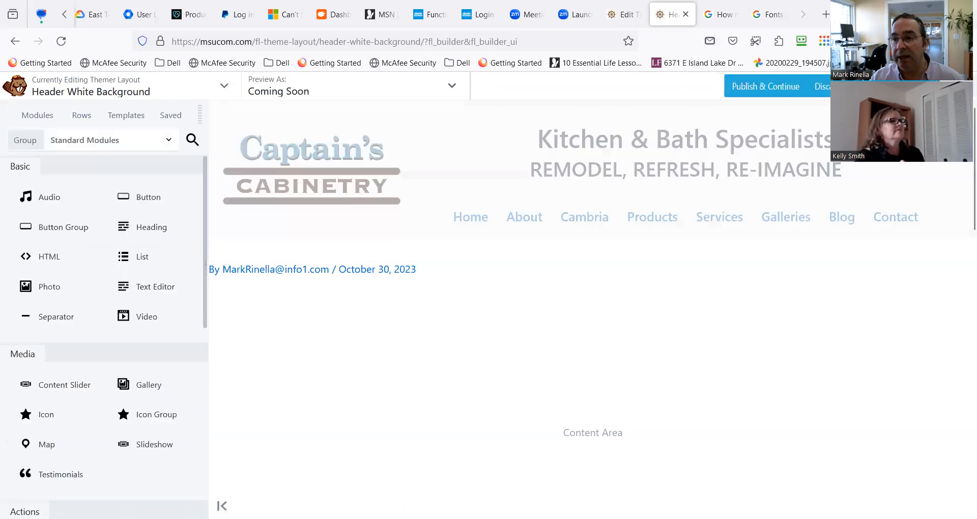
pyautogui.click(910, 86)
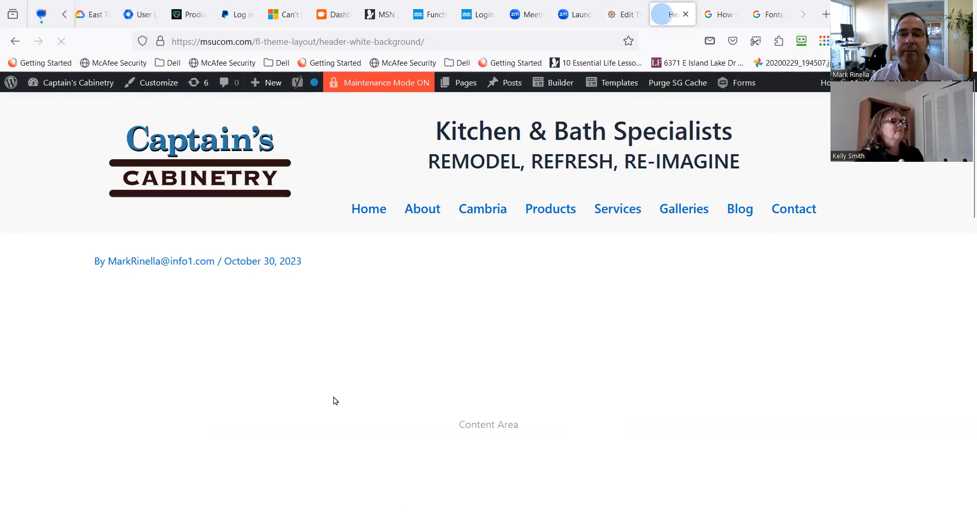
pyautogui.scroll(-5, 307, 180)
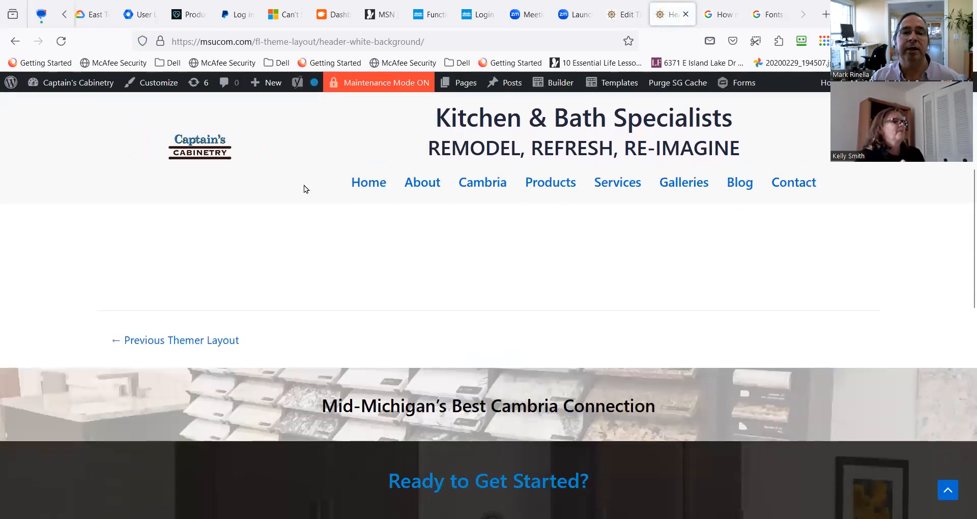
pyautogui.scroll(6, 301, 188)
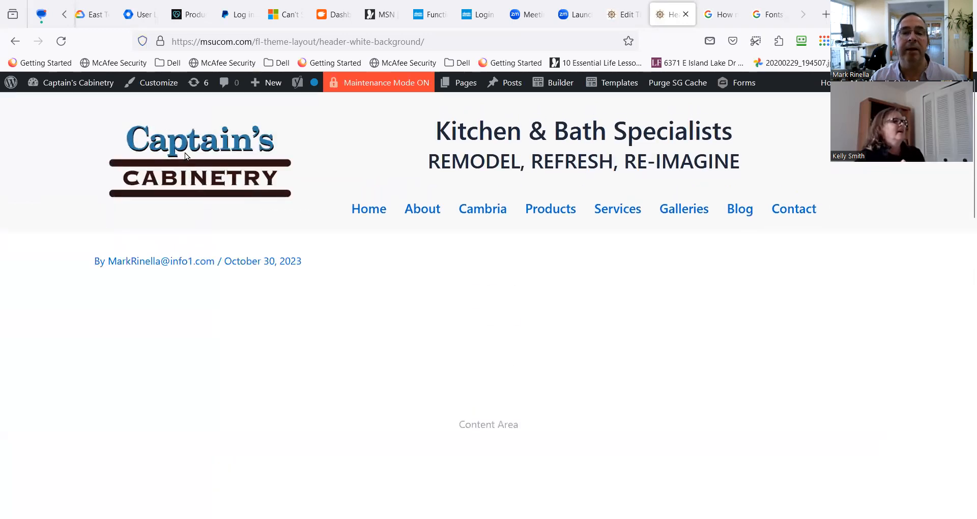
# Reopen the Header White Background layout in the builder and add a Separator module beneath the logo.
pyautogui.moveTo(610, 87)
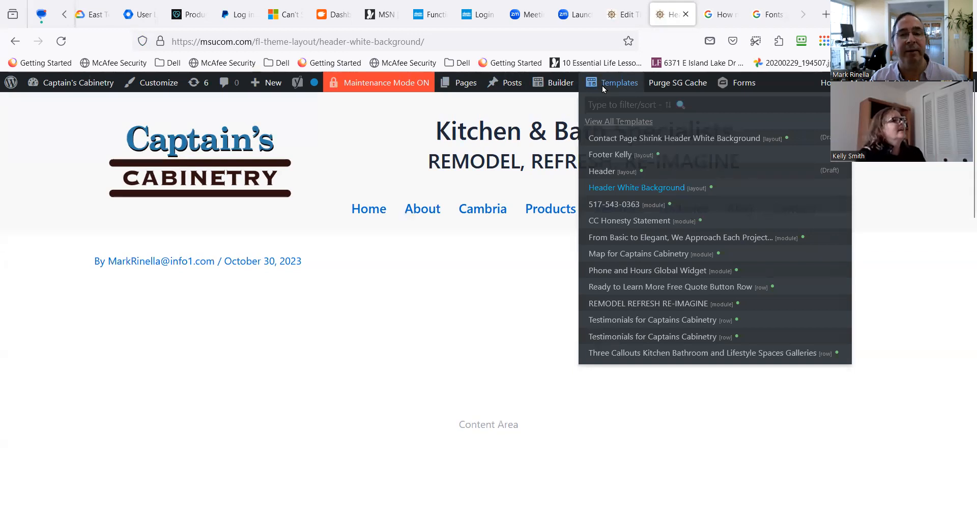
pyautogui.moveTo(618, 189)
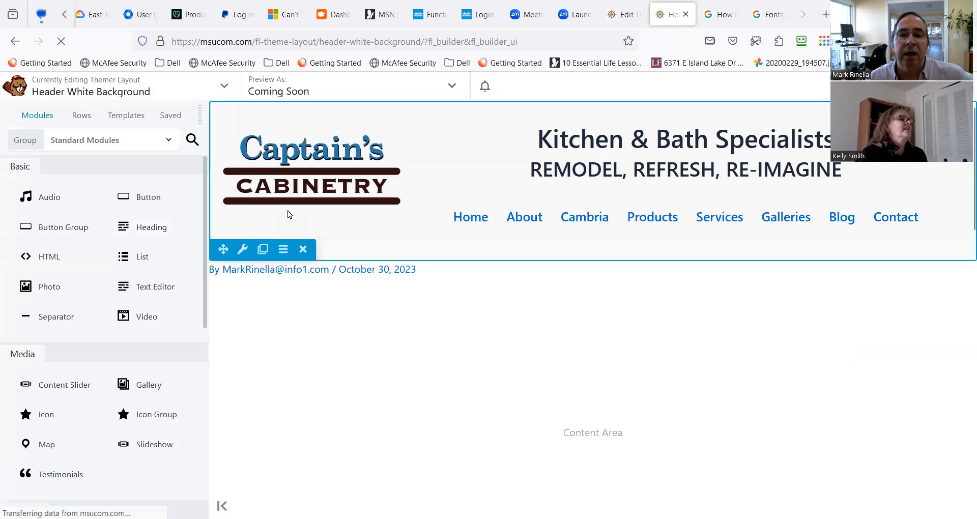
pyautogui.moveTo(87, 304); pyautogui.dragTo(307, 247)
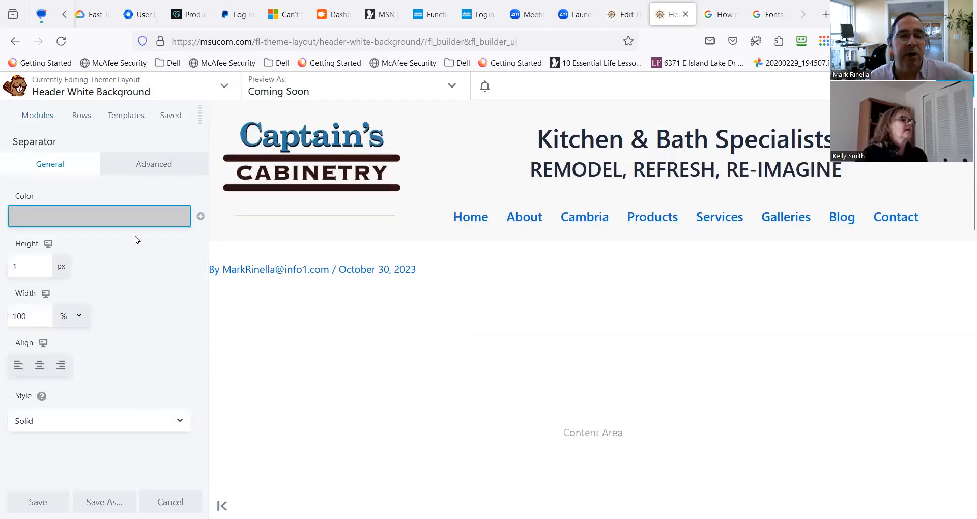
# Set the separator's grey color to rgba(204,204,204,0.98).
pyautogui.click(170, 223)
pyautogui.moveTo(210, 251)
pyautogui.mouseDown()
pyautogui.moveTo(209, 367)
pyautogui.moveTo(216, 265)
pyautogui.mouseUp()
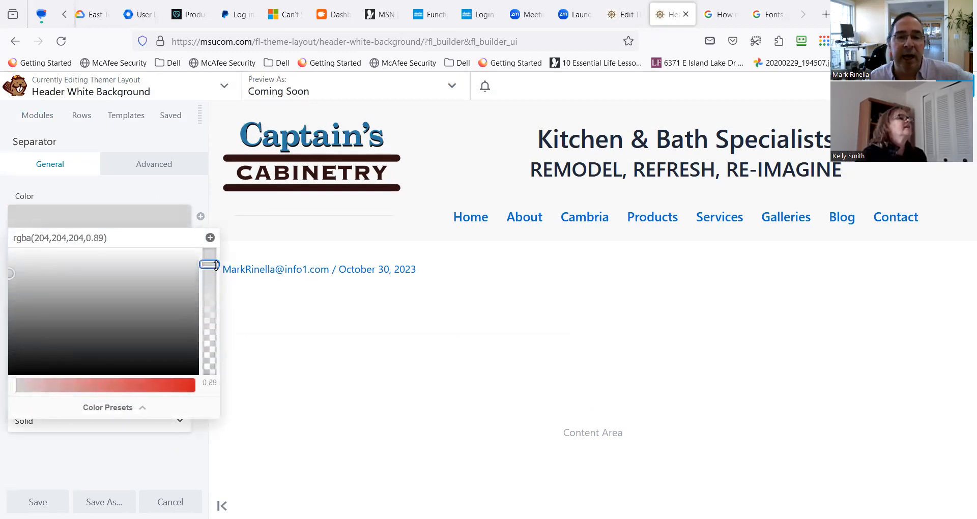
pyautogui.click(249, 336)
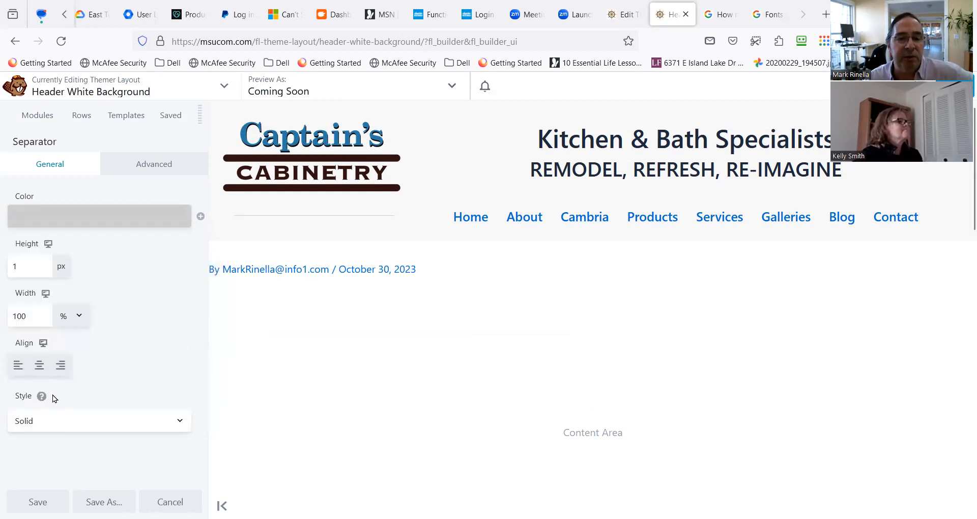
# Set the separator's height to 44 px and make its color fully transparent with an opacity of 0.
pyautogui.moveTo(40, 273); pyautogui.dragTo(2, 273)
pyautogui.write('44')
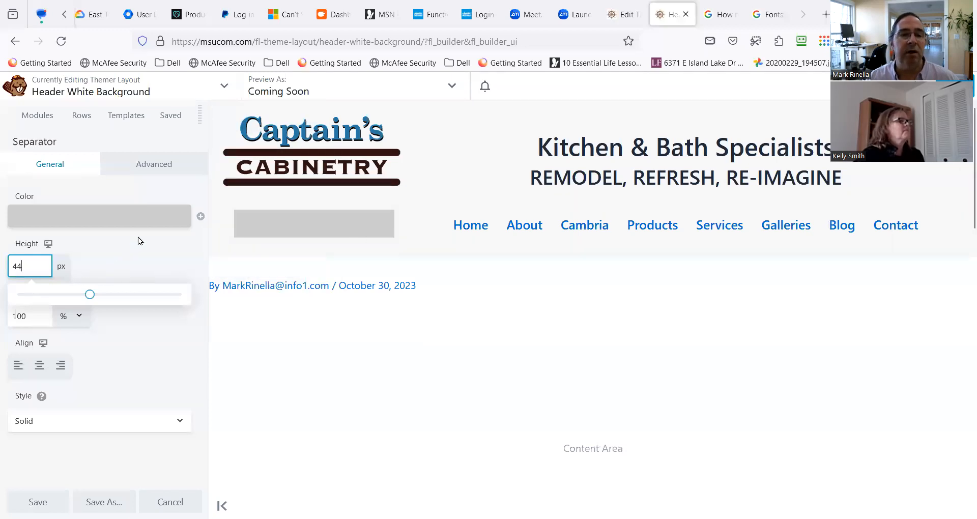
pyautogui.click(157, 220)
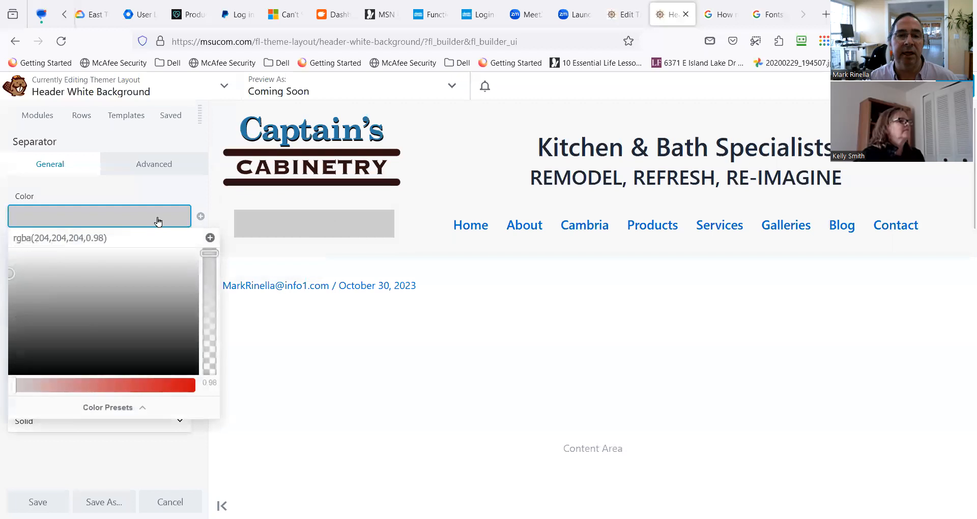
pyautogui.moveTo(209, 253); pyautogui.dragTo(198, 388)
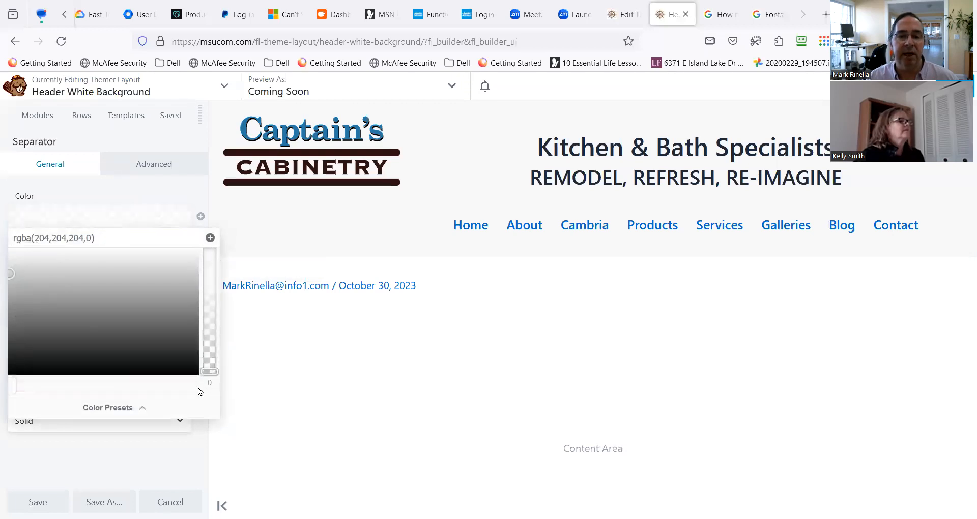
pyautogui.click(490, 367)
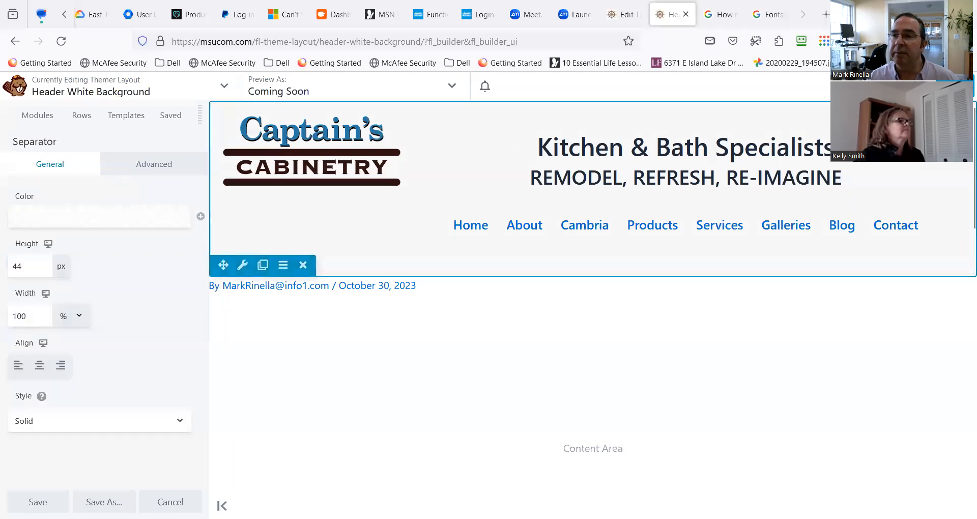
# Publish the header with the transparent separator and check the logo's shrinking behavior while scrolling the page.
pyautogui.click(953, 86)
pyautogui.click(908, 86)
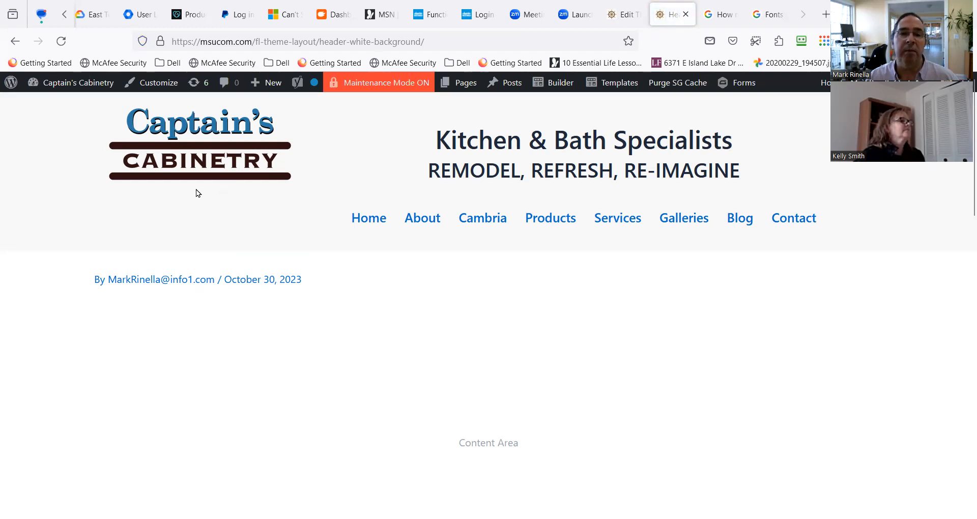
pyautogui.scroll(-10, 224, 218)
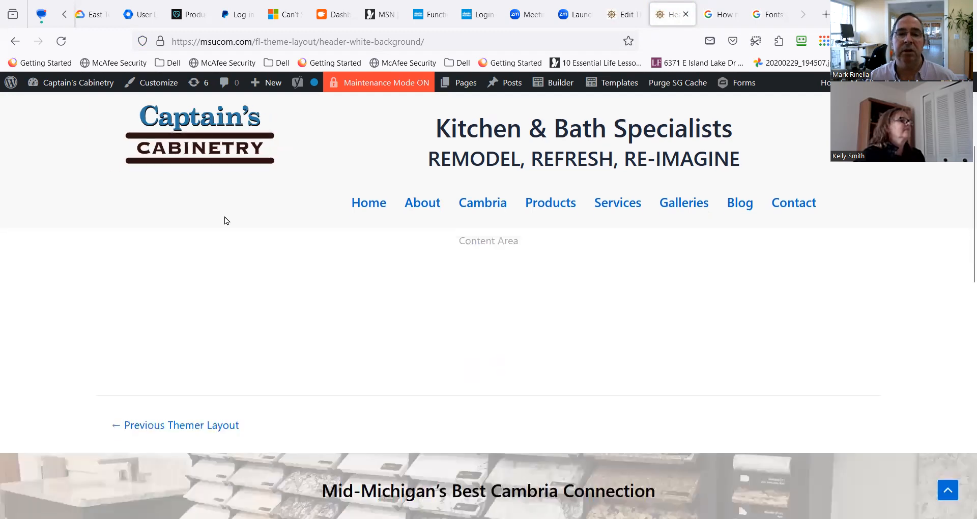
pyautogui.scroll(10, 224, 215)
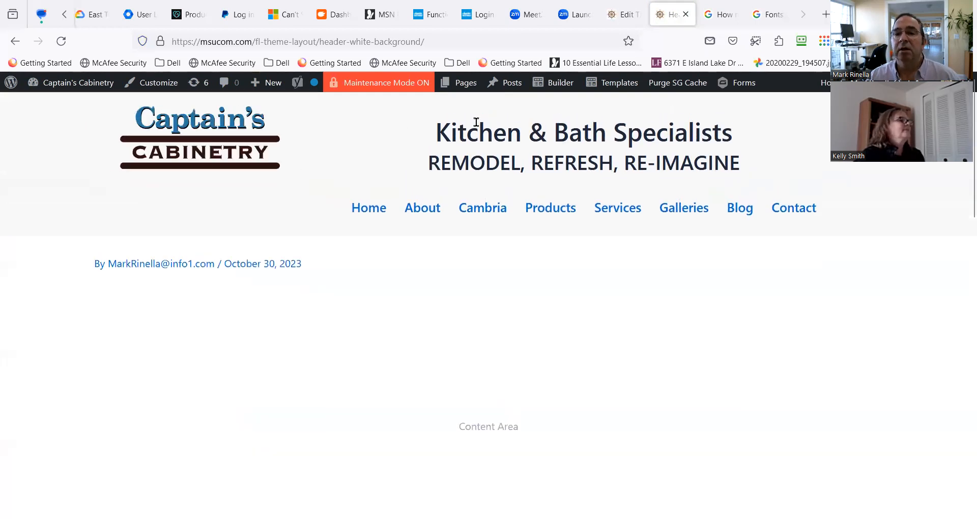
# Reopen the Header White Background layout and delete the separator beneath the logo.
pyautogui.moveTo(601, 84)
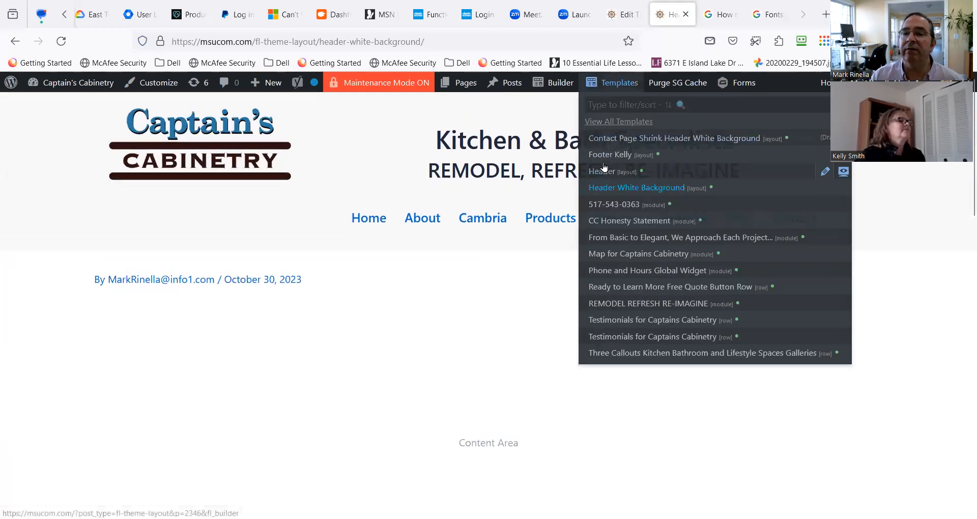
pyautogui.click(604, 188)
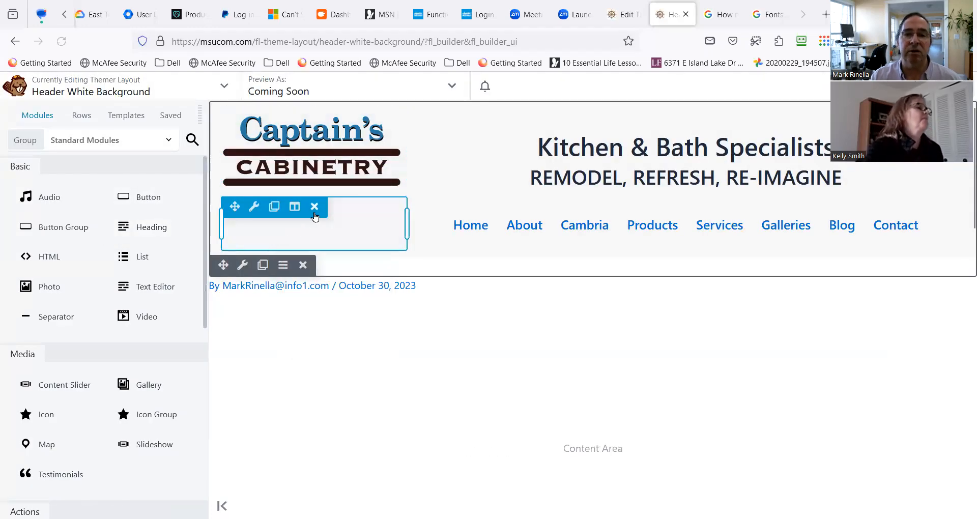
pyautogui.click(314, 208)
pyautogui.click(554, 317)
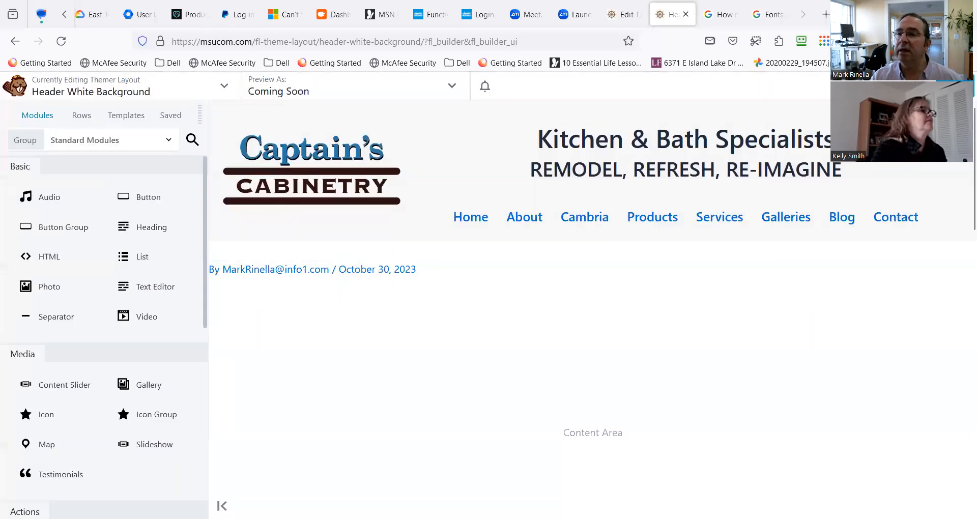
# Publish the header layout without the separator and check the sticky header while scrolling down to the footer.
pyautogui.click(908, 86)
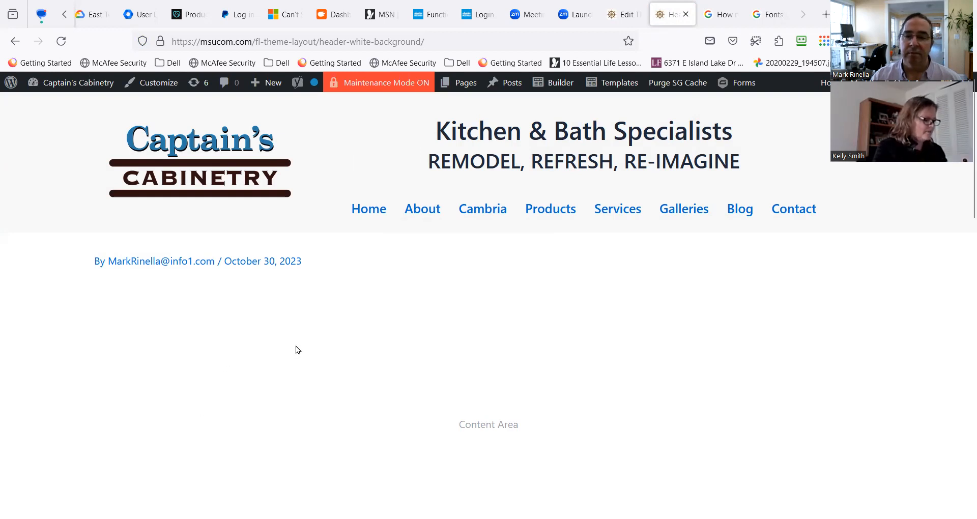
pyautogui.scroll(-5, 285, 369)
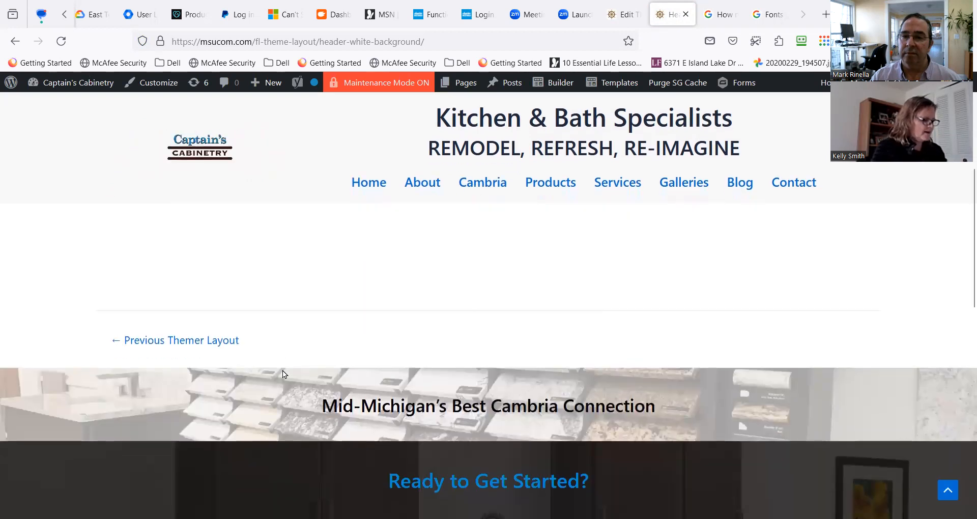
pyautogui.scroll(-10, 282, 374)
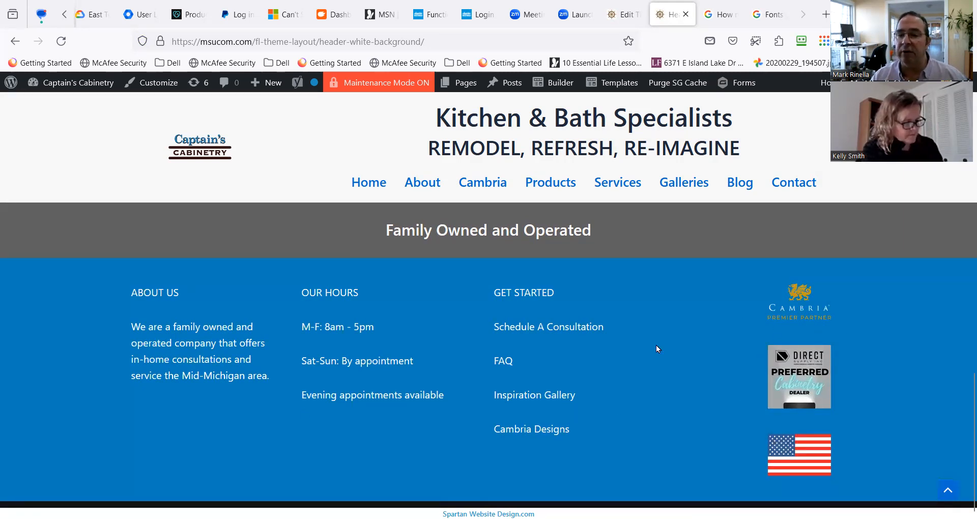
pyautogui.scroll(3, 701, 460)
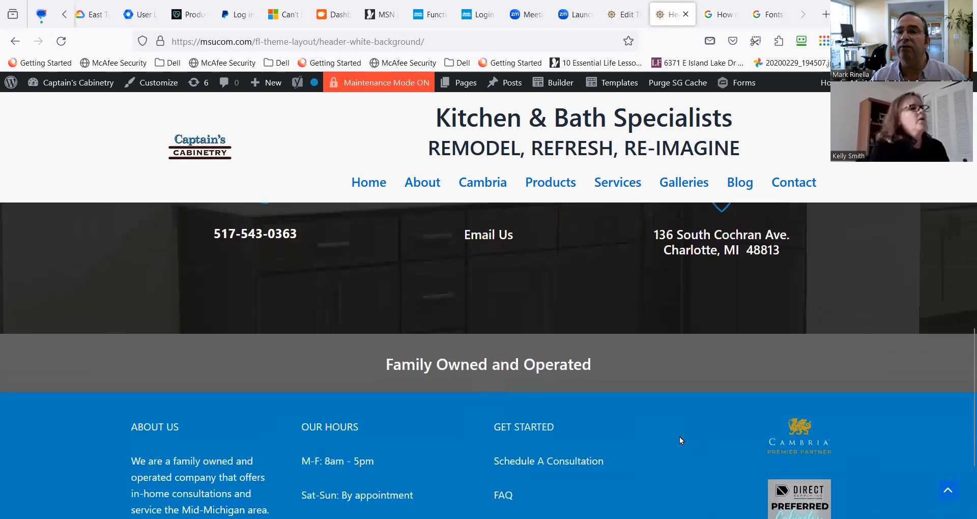
pyautogui.scroll(-3, 678, 442)
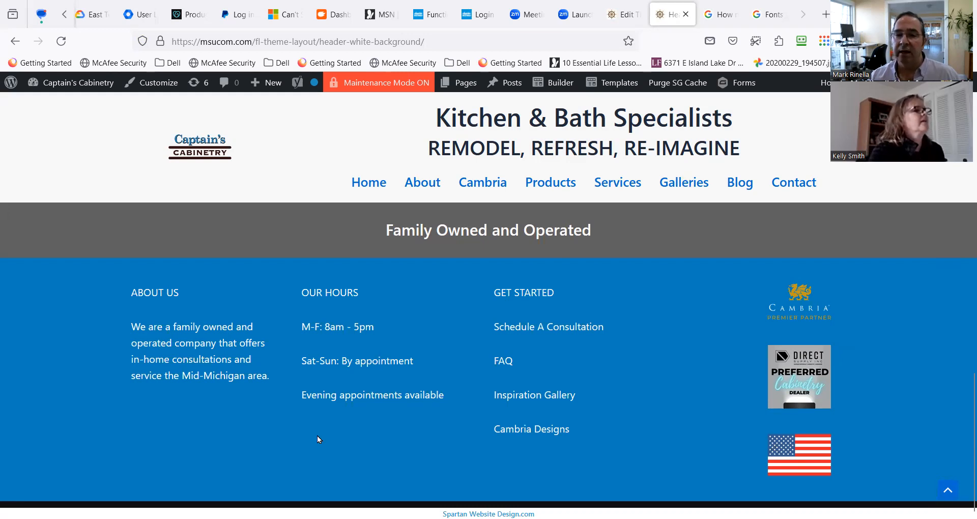
# Open the Footer Kelly layout for editing and find the blue row beneath the Family Owned and Operated band.
pyautogui.moveTo(621, 88)
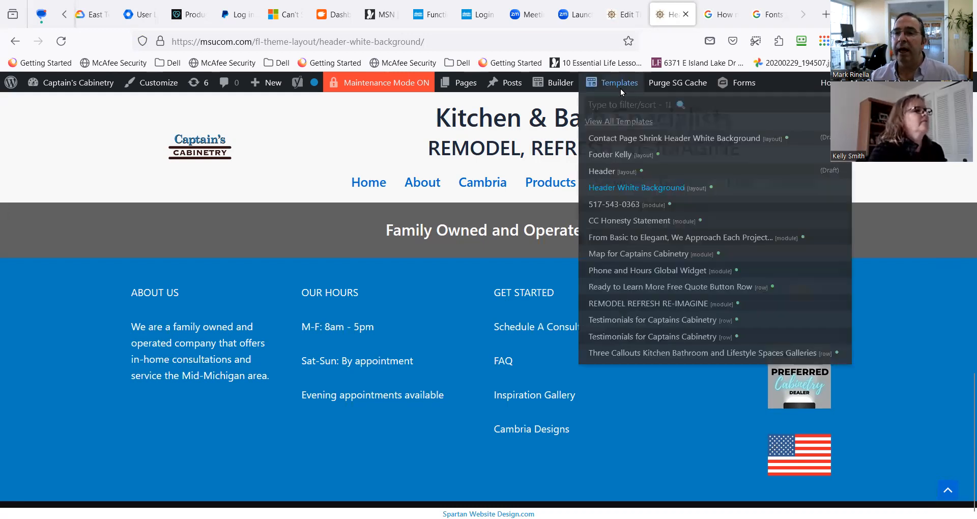
pyautogui.click(619, 152)
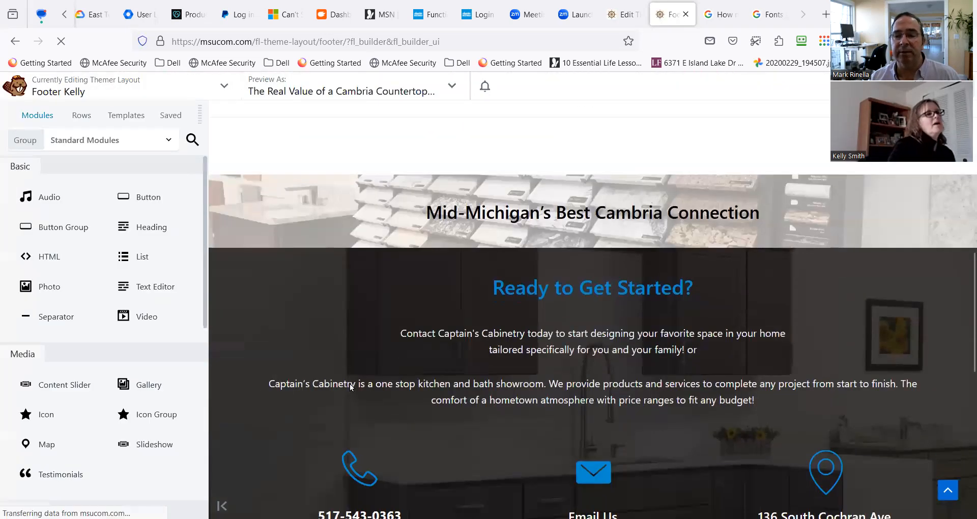
pyautogui.scroll(15, 356, 384)
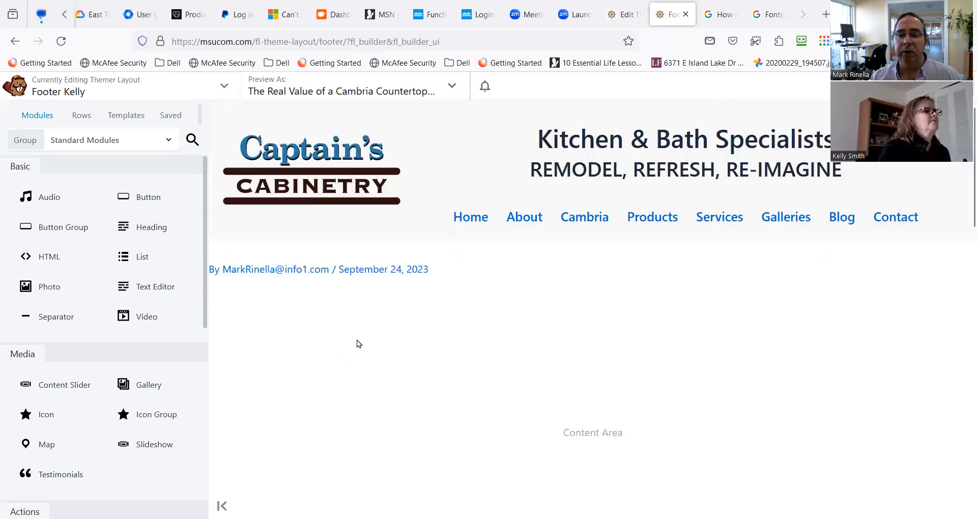
pyautogui.scroll(-10, 362, 195)
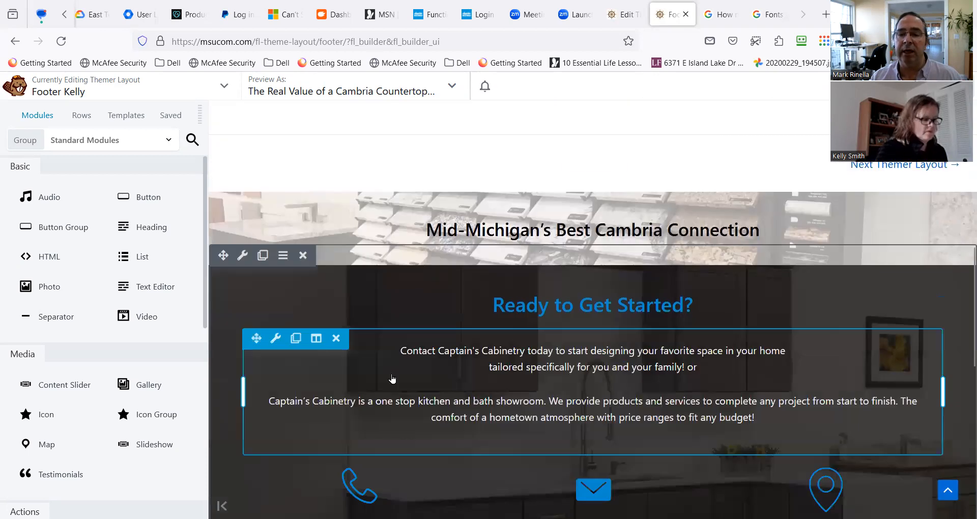
pyautogui.scroll(2, 393, 381)
pyautogui.scroll(-7, 402, 377)
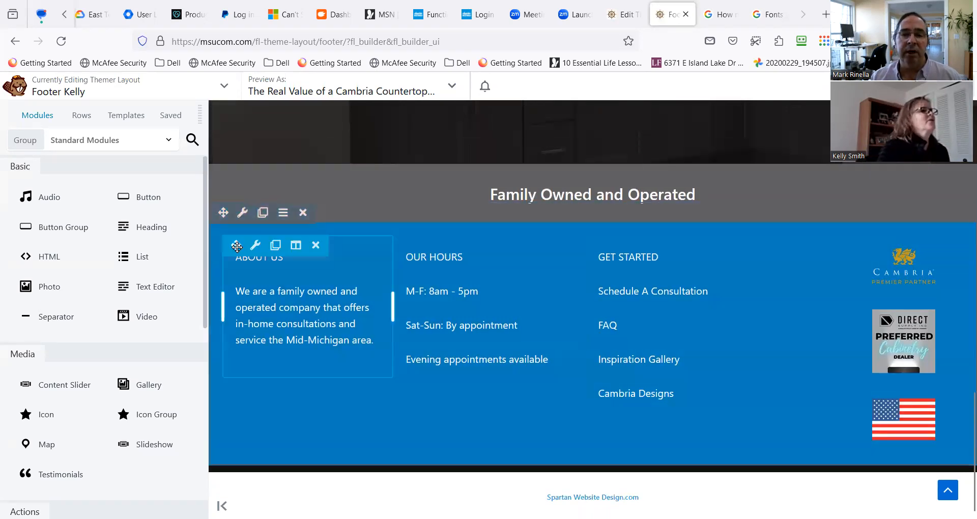
# Remove the blue background color from the footer row containing About Us, Our Hours and Get Started.
pyautogui.moveTo(243, 214)
pyautogui.click(242, 230)
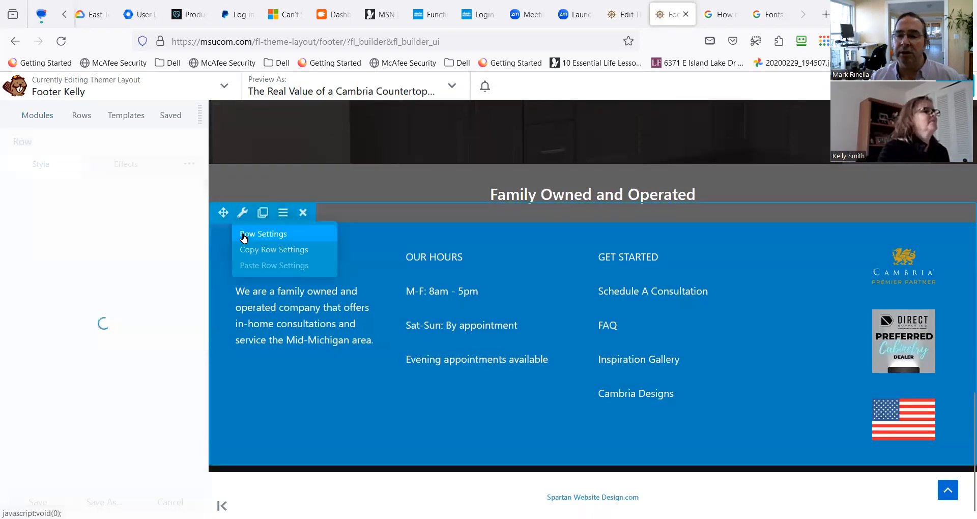
pyautogui.scroll(-6, 148, 412)
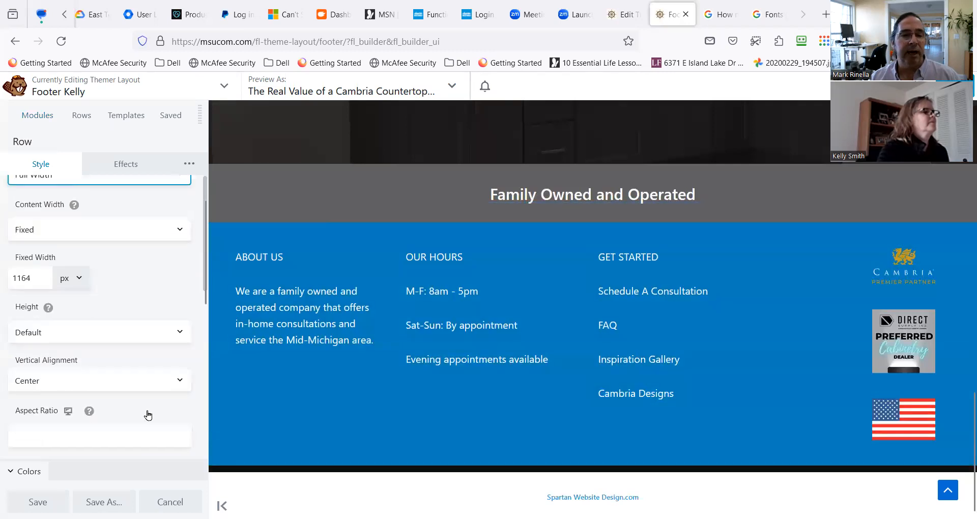
pyautogui.scroll(-3, 148, 412)
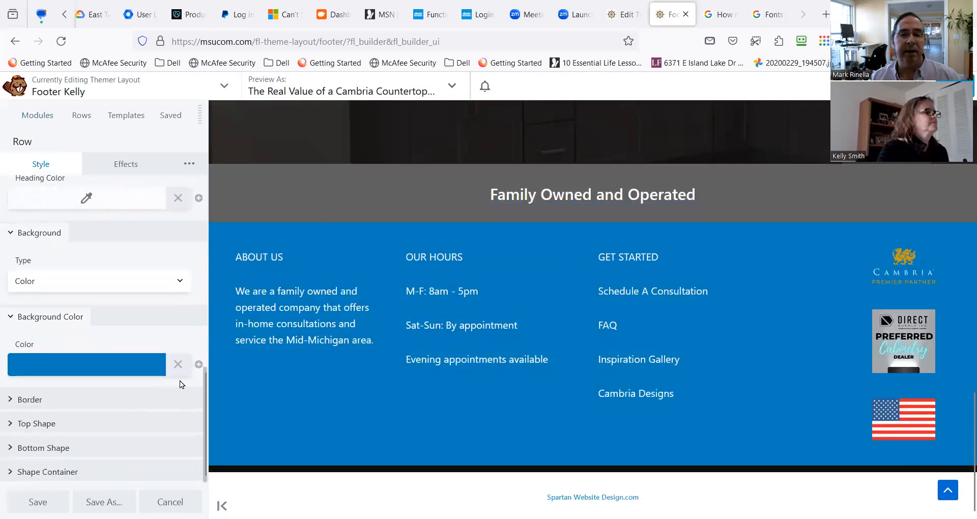
pyautogui.click(183, 366)
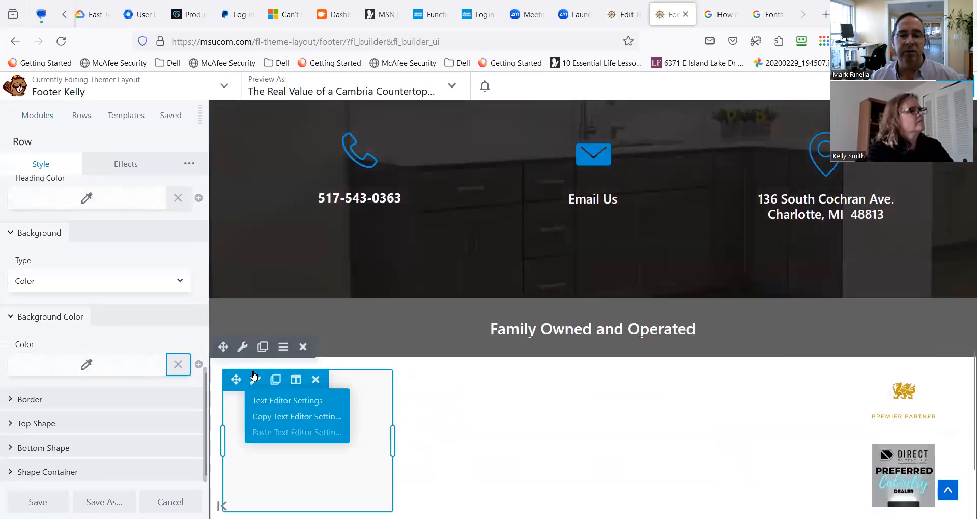
# Set the text color of the footer row beneath Family Owned and Operated to black, #000000.
pyautogui.click(245, 348)
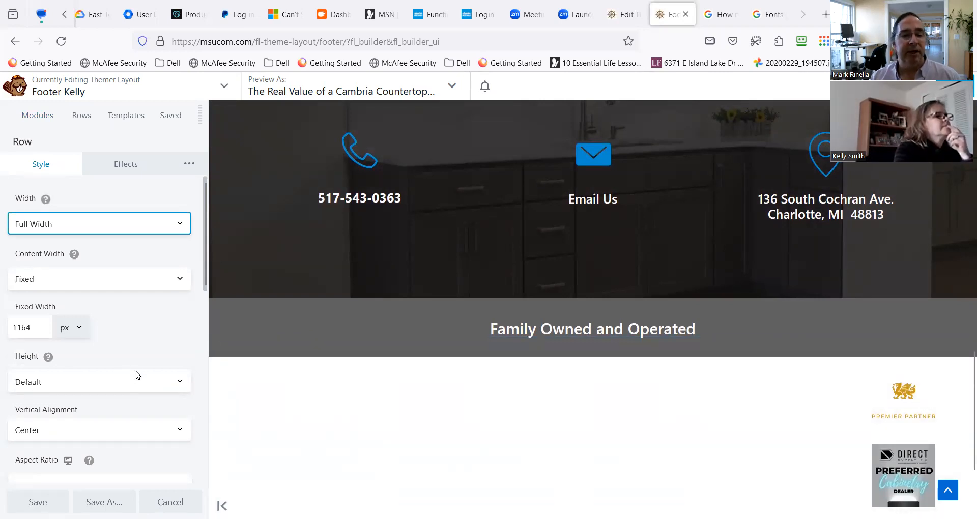
pyautogui.scroll(-4, 137, 369)
pyautogui.scroll(-2, 139, 369)
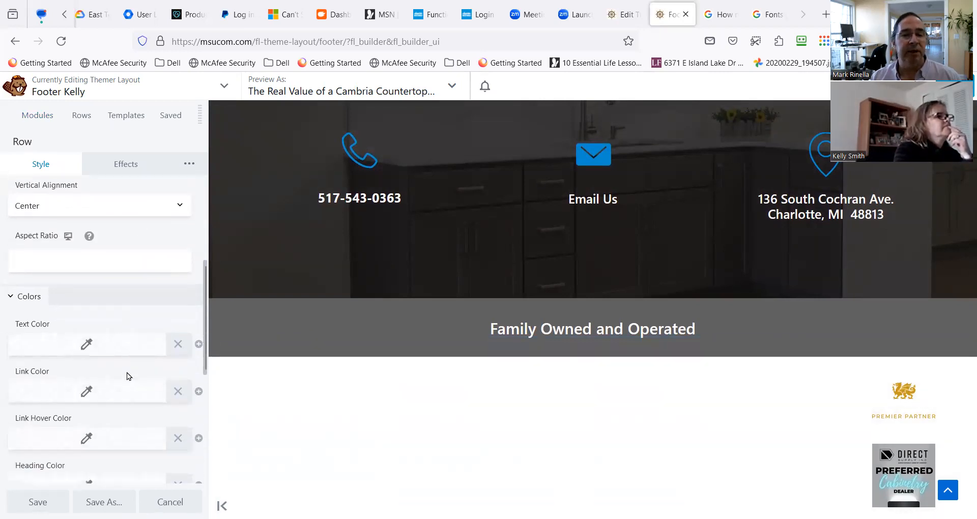
pyautogui.click(128, 331)
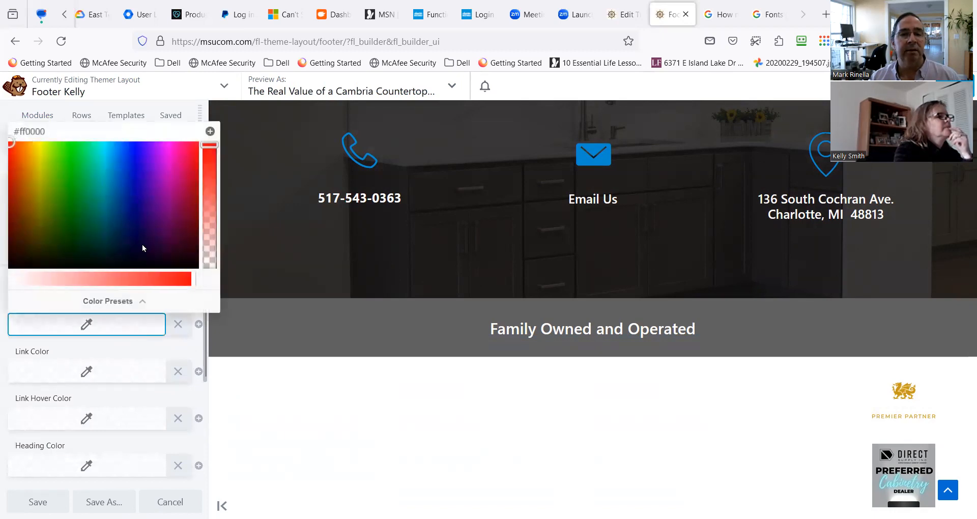
pyautogui.tripleClick(50, 129)
pyautogui.write('000')
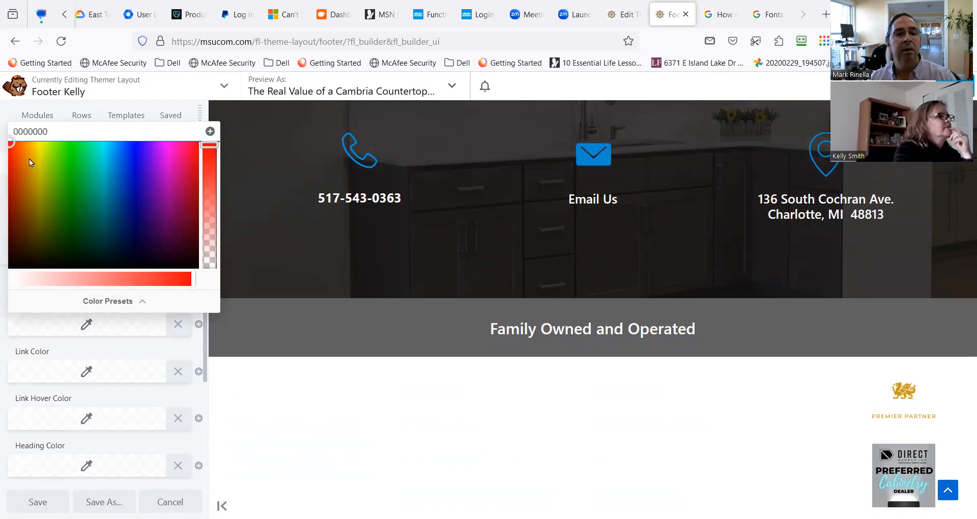
pyautogui.write('0000')
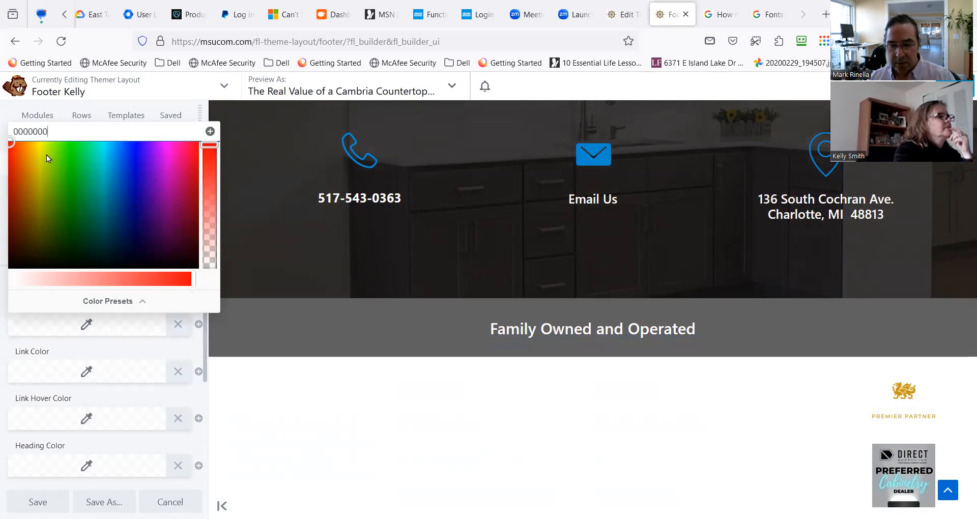
pyautogui.press('BackSpace')
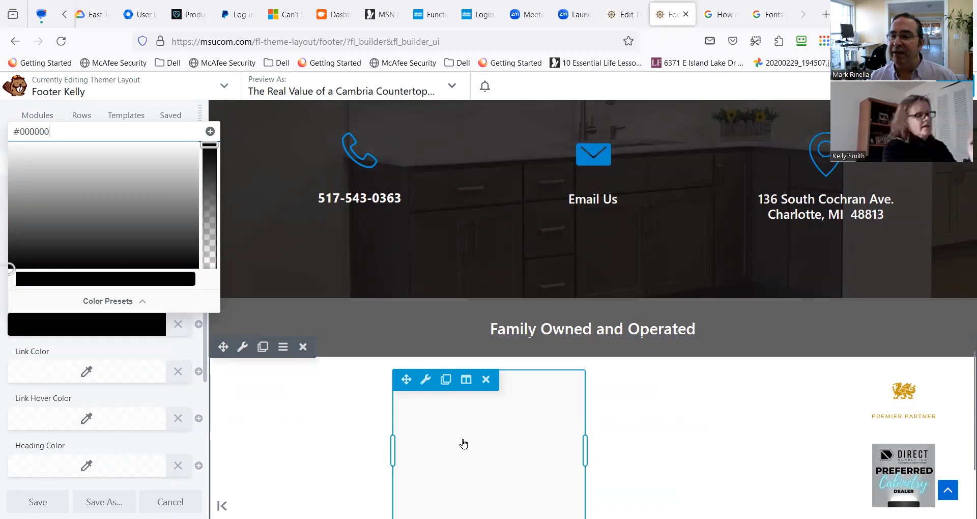
pyautogui.click(817, 471)
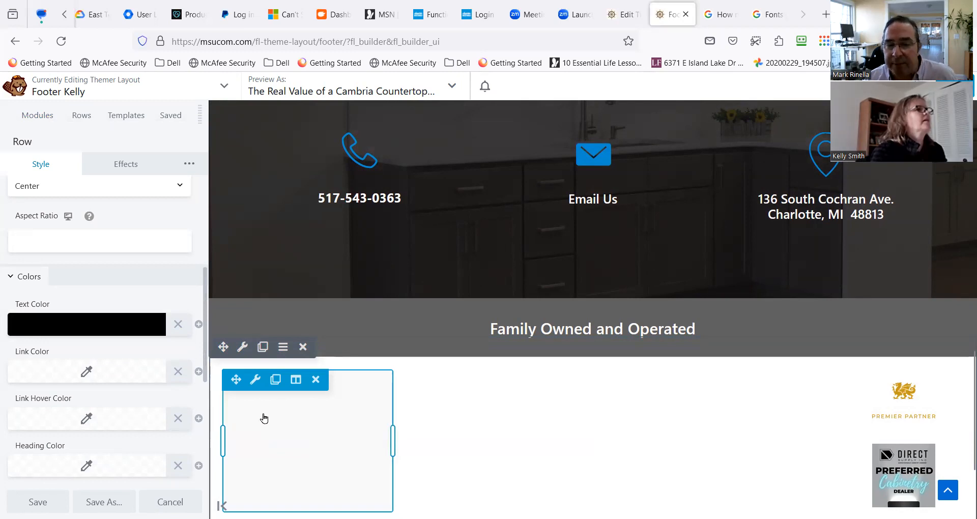
# Clear the custom text color of the About Us text module in the footer row and save the module.
pyautogui.moveTo(253, 382)
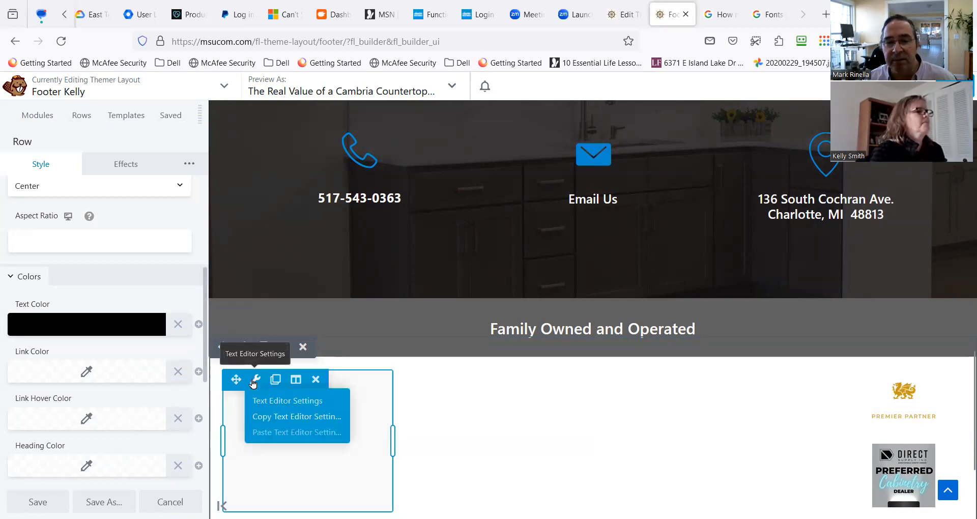
pyautogui.click(254, 382)
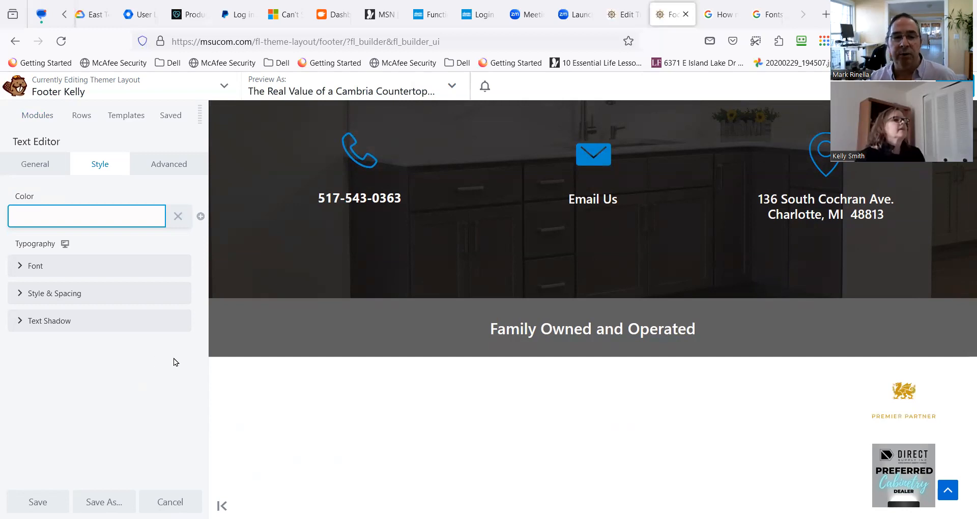
pyautogui.click(21, 271)
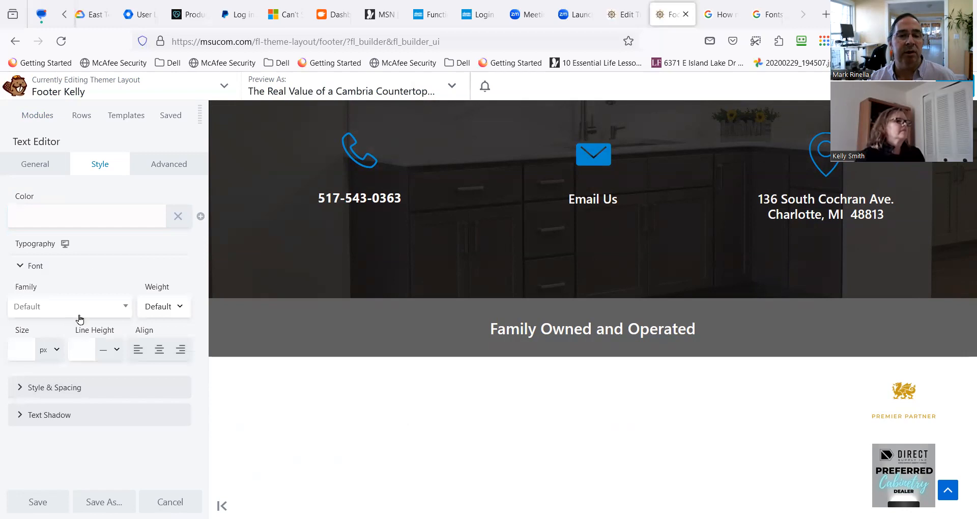
pyautogui.click(53, 388)
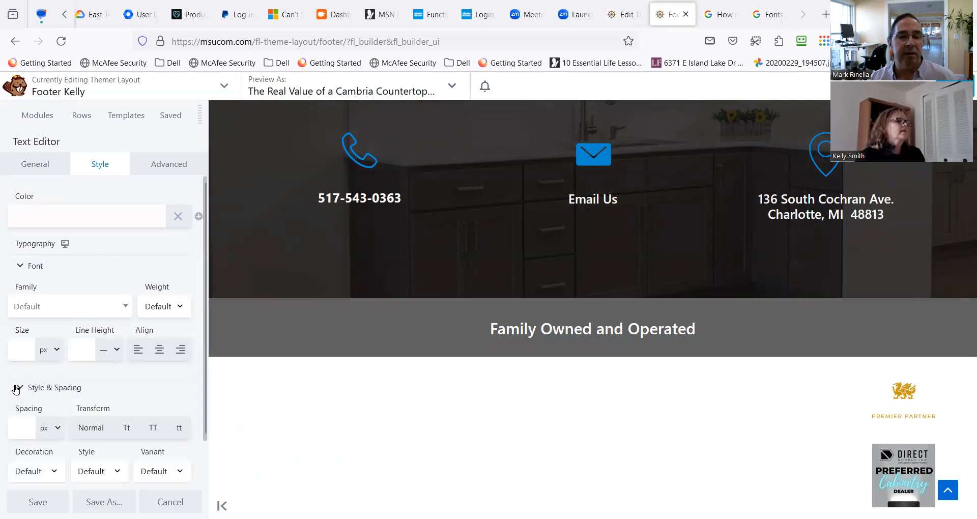
pyautogui.scroll(-1, 74, 389)
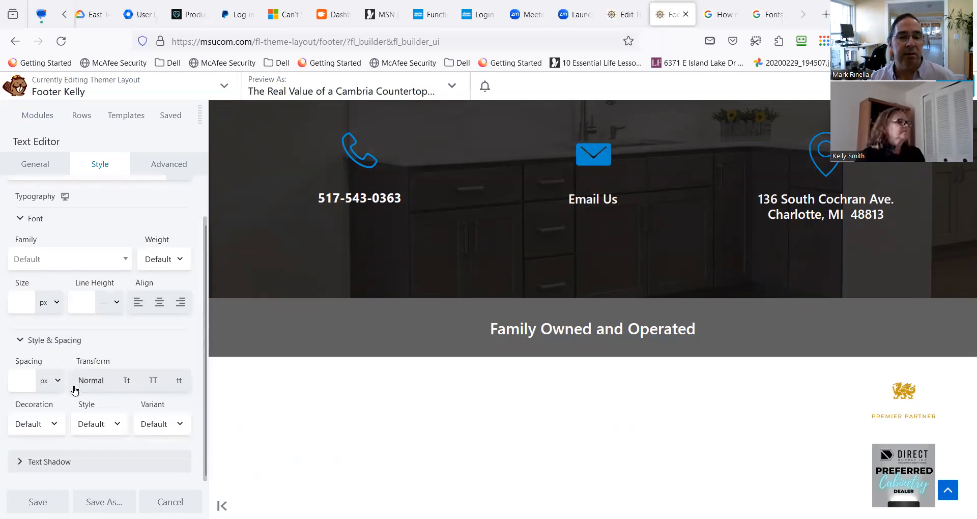
pyautogui.scroll(1, 116, 250)
pyautogui.click(122, 221)
pyautogui.click(174, 222)
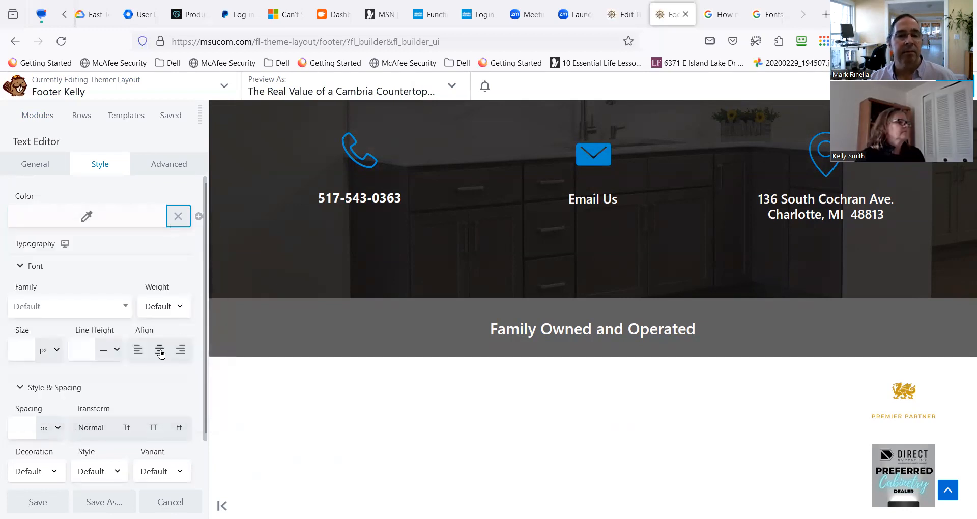
pyautogui.scroll(-1, 153, 406)
pyautogui.click(38, 502)
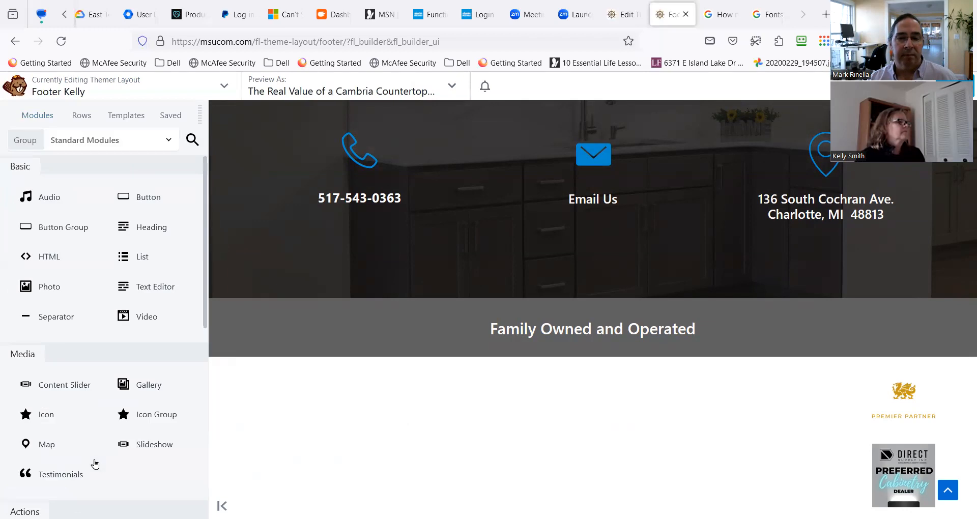
# Clear the custom text color of the Our Hours and Get Started text modules, saving each one.
pyautogui.scroll(-1, 294, 436)
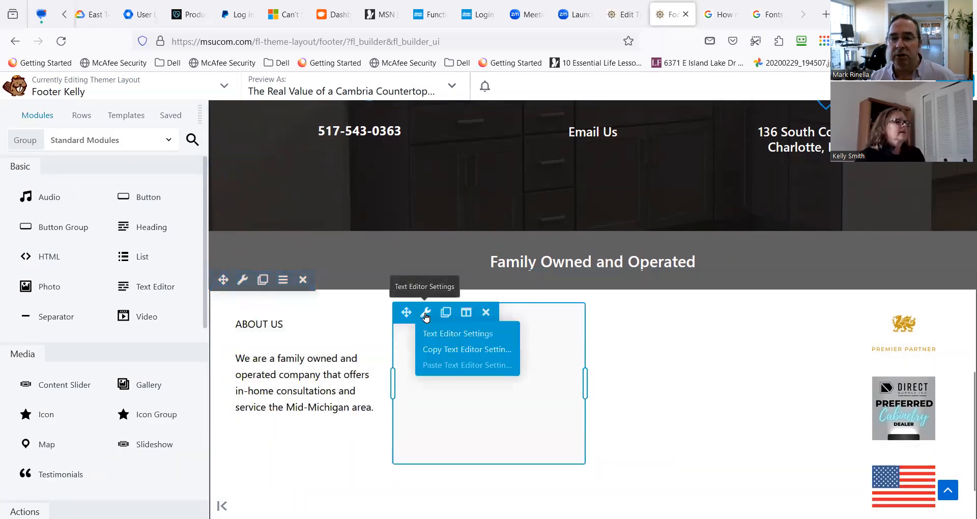
pyautogui.click(425, 316)
pyautogui.click(177, 216)
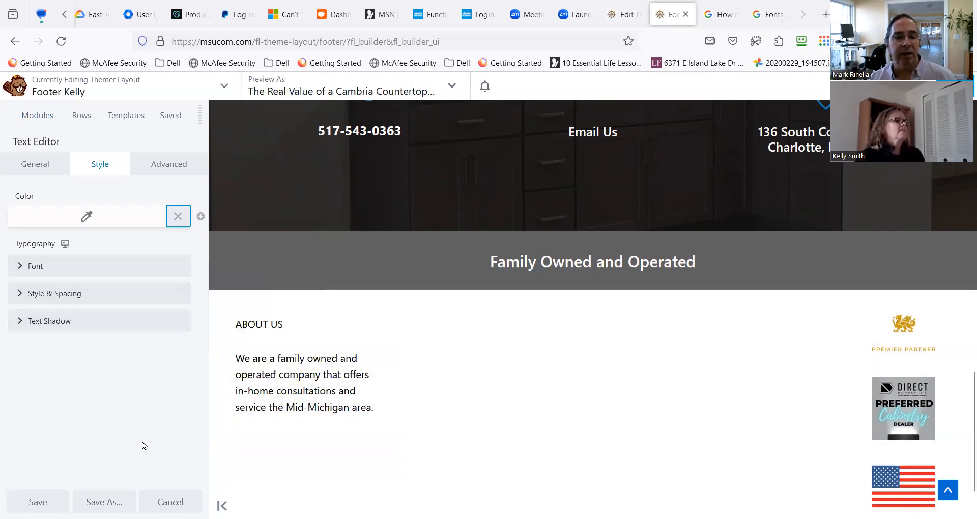
pyautogui.click(37, 502)
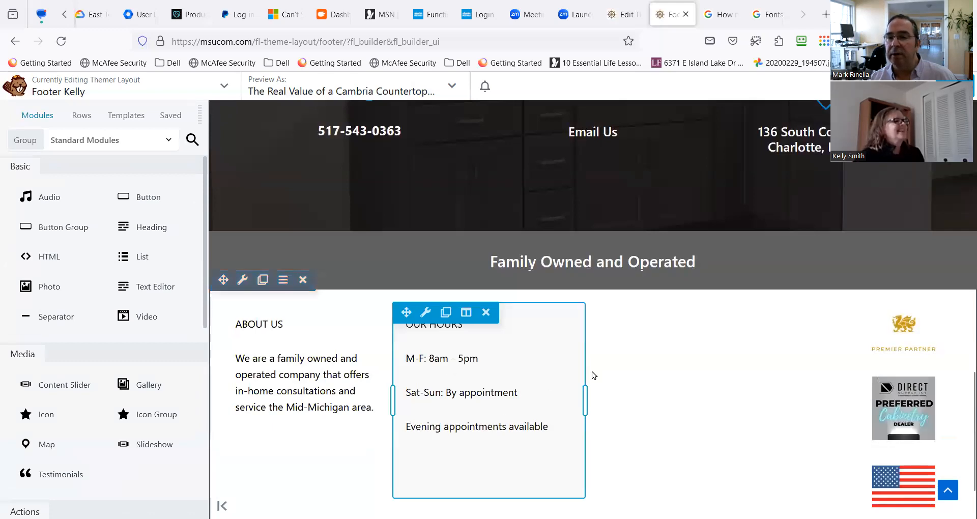
pyautogui.click(615, 328)
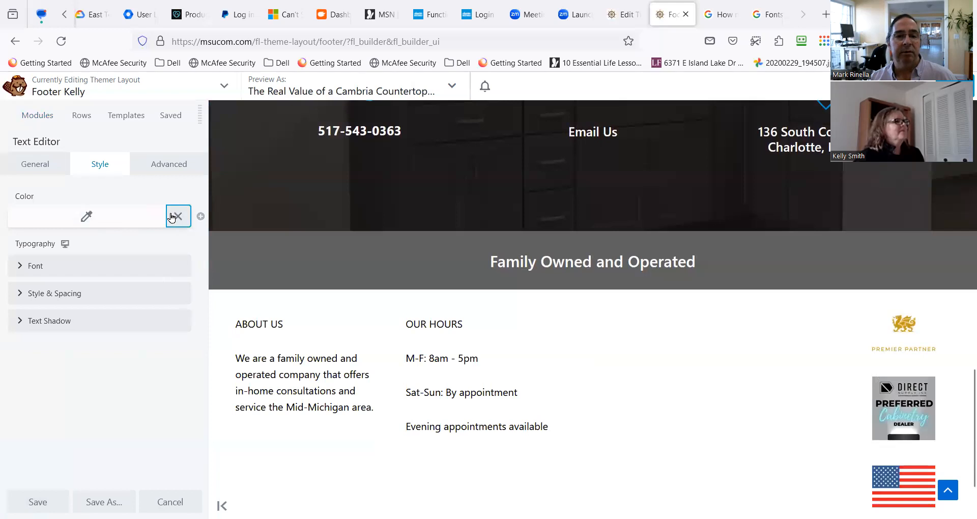
pyautogui.click(49, 500)
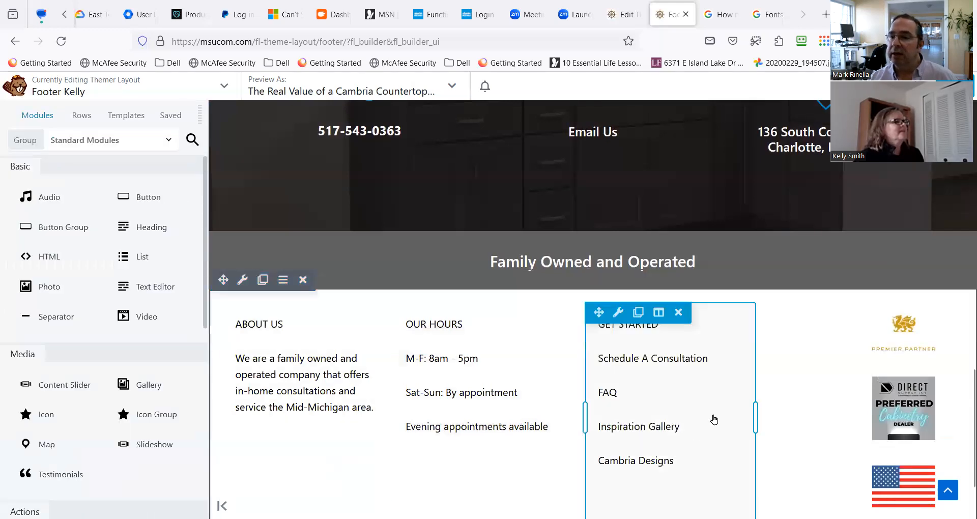
# Delete the American flag photo module from the footer's logo column.
pyautogui.click(932, 374)
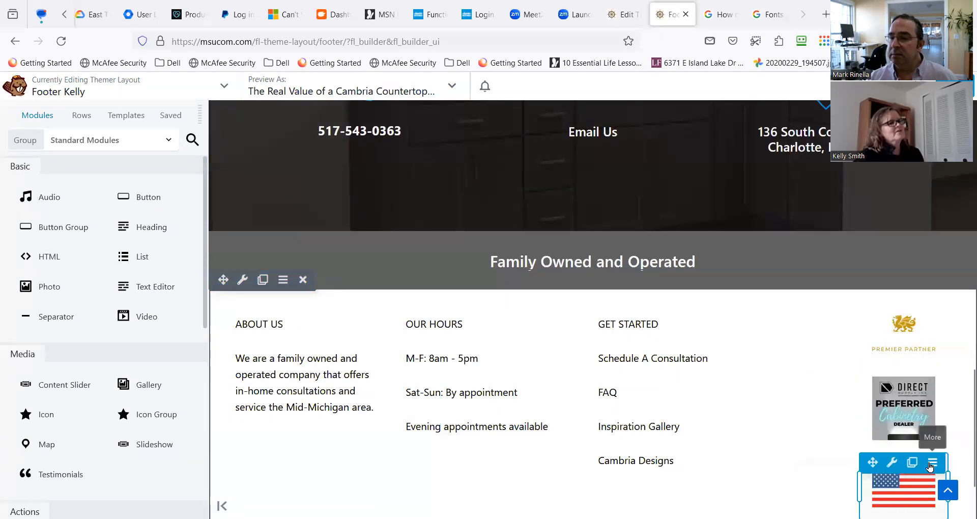
pyautogui.click(930, 464)
pyautogui.click(886, 499)
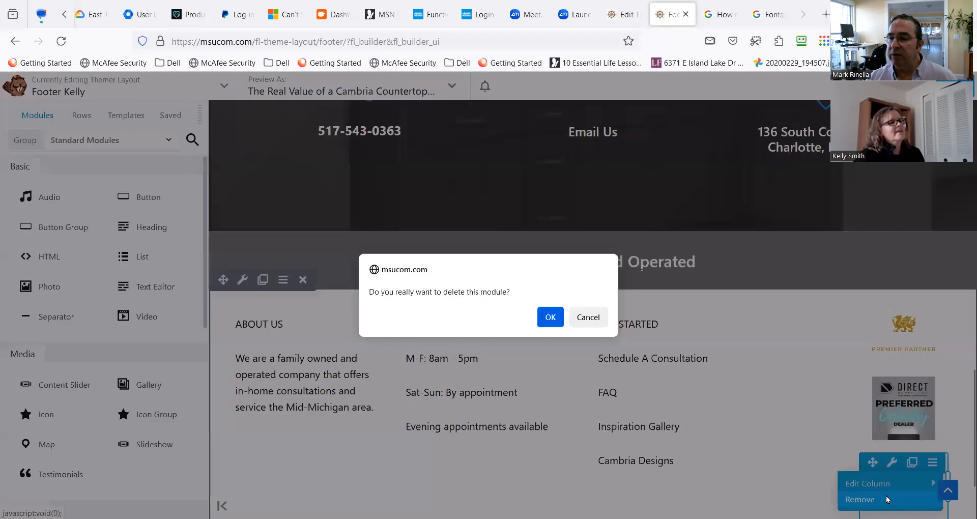
pyautogui.click(553, 318)
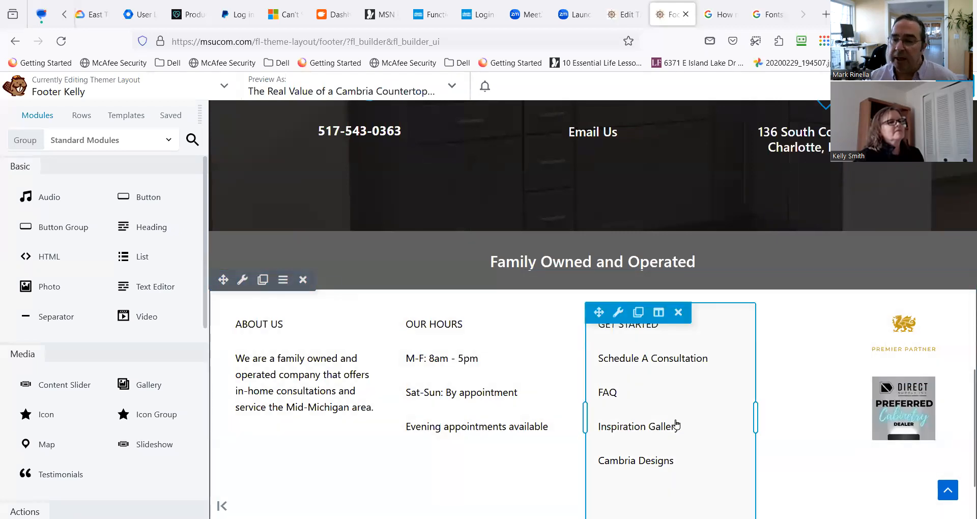
# Review the image size options of the Cambria Premier Partner photo, keeping Full Size - 1028 x 586.
pyautogui.click(904, 351)
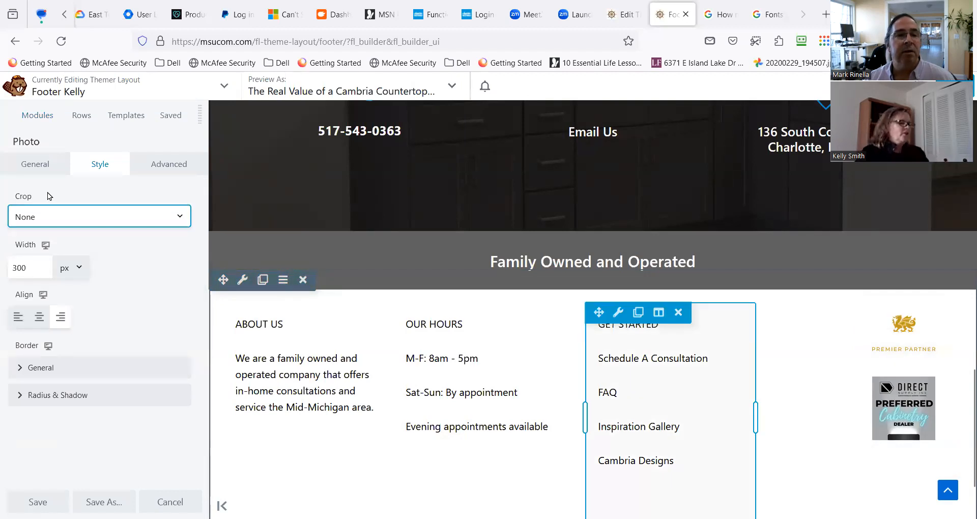
pyautogui.click(38, 165)
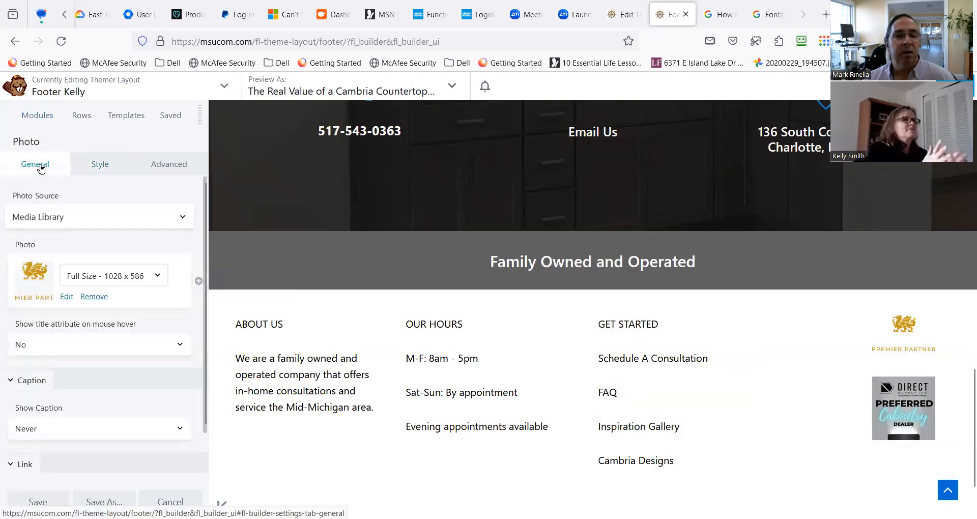
pyautogui.click(152, 276)
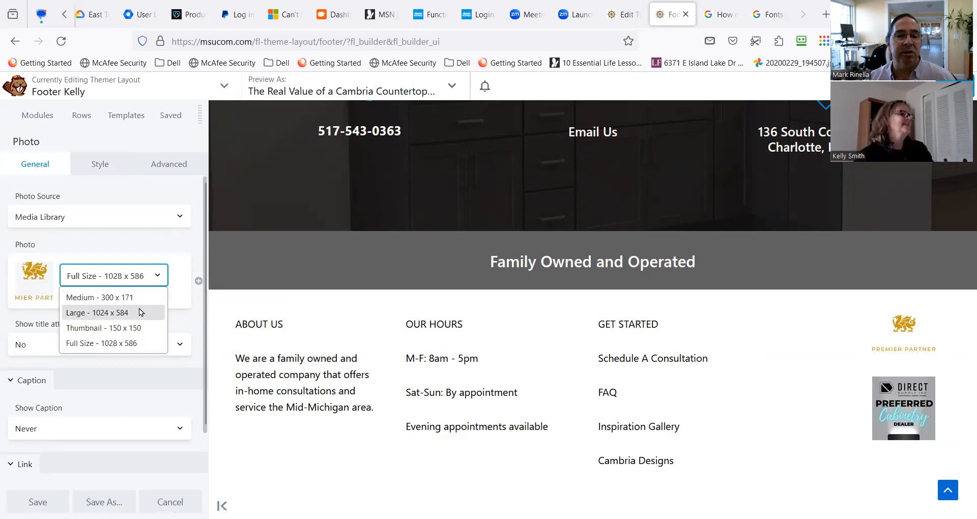
pyautogui.click(127, 343)
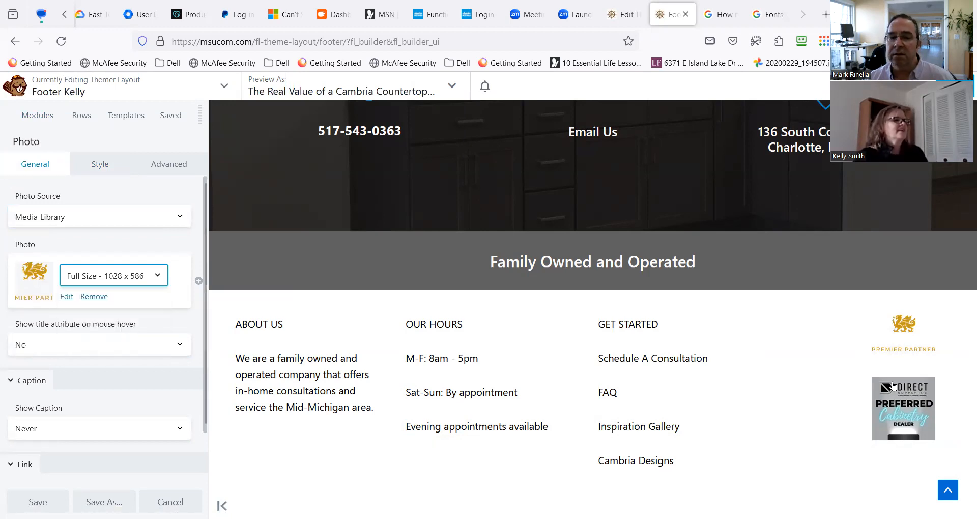
# Set the Direct Supply Preferred Cabinetry Dealer photo to Large - 1080 x 1080, save it, and widen the logo column.
pyautogui.click(112, 279)
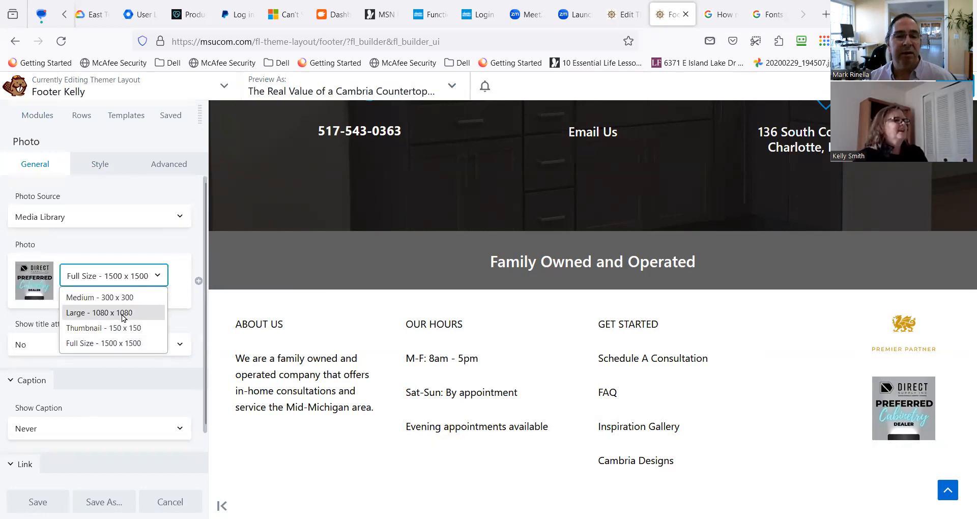
pyautogui.click(87, 314)
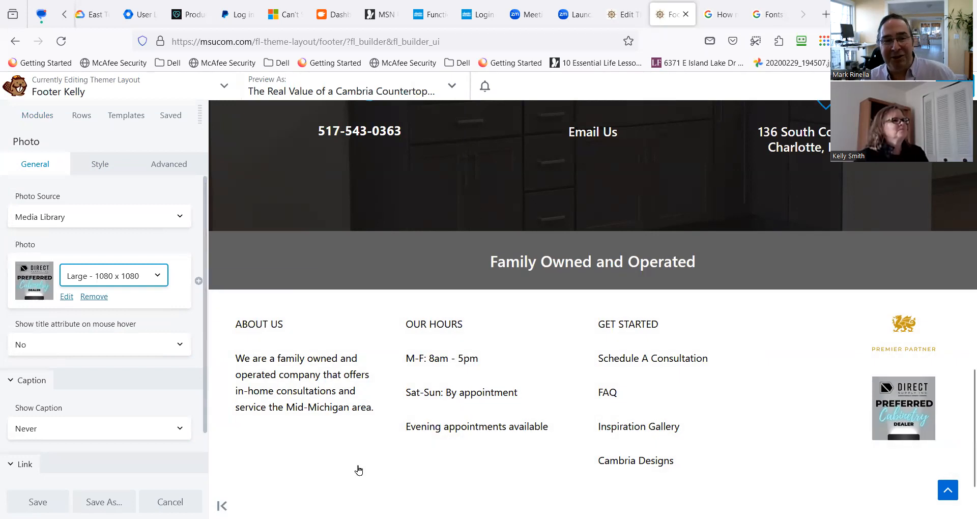
pyautogui.click(38, 502)
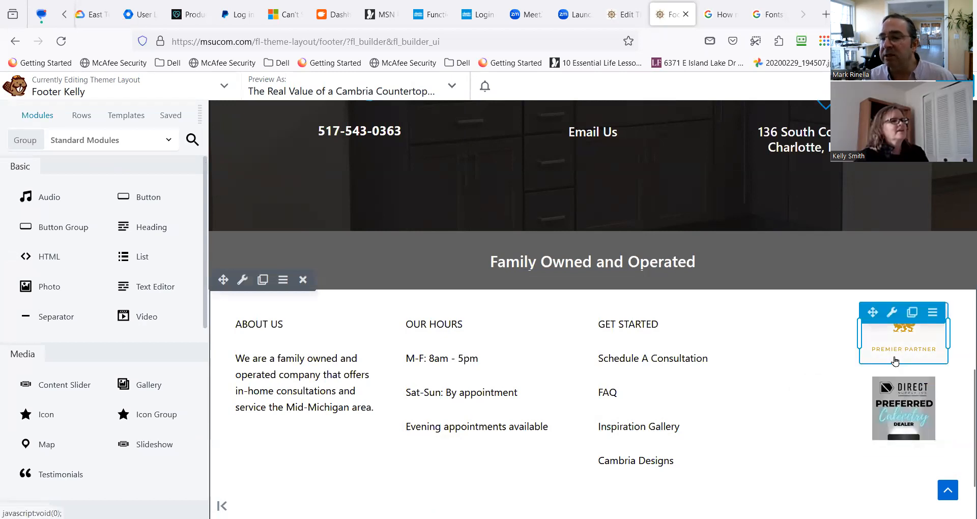
pyautogui.moveTo(858, 345); pyautogui.dragTo(836, 353)
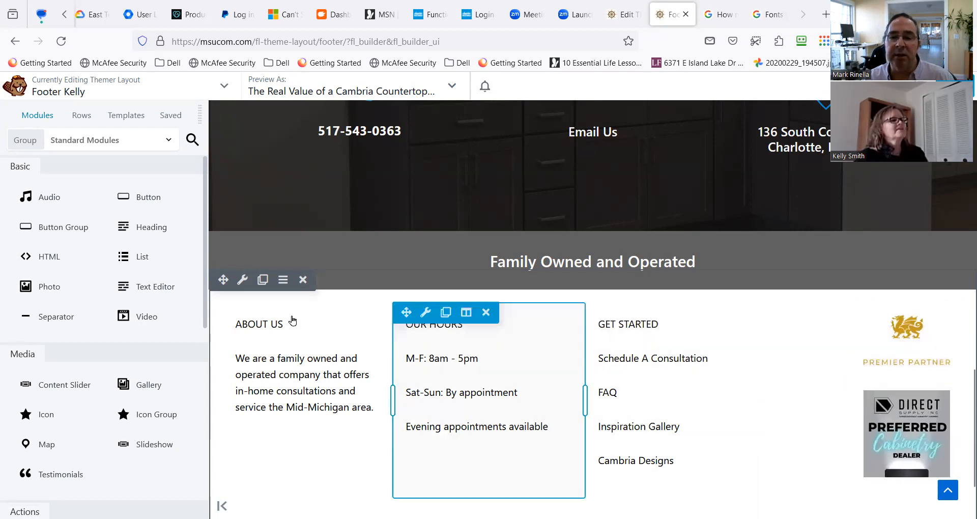
# Set the About Us column's width to 25% and save the column settings.
pyautogui.moveTo(296, 311)
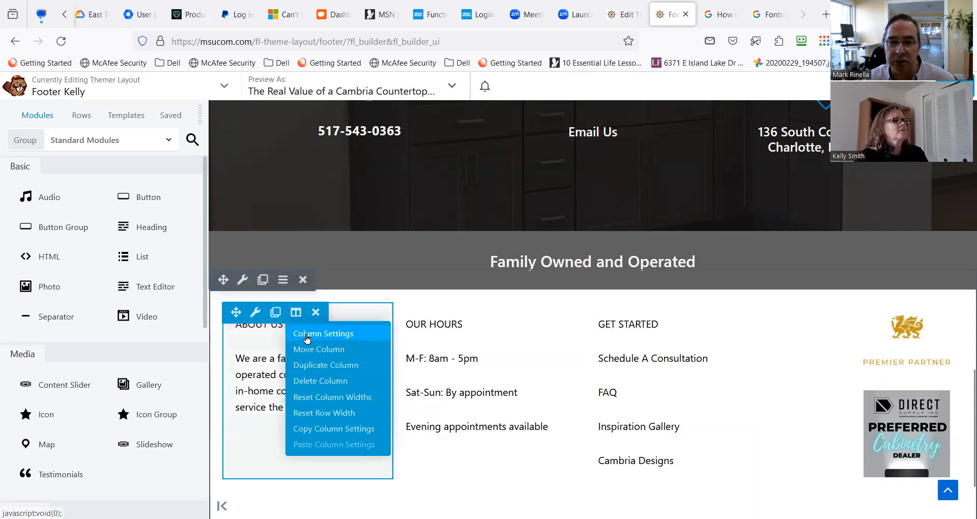
pyautogui.click(307, 338)
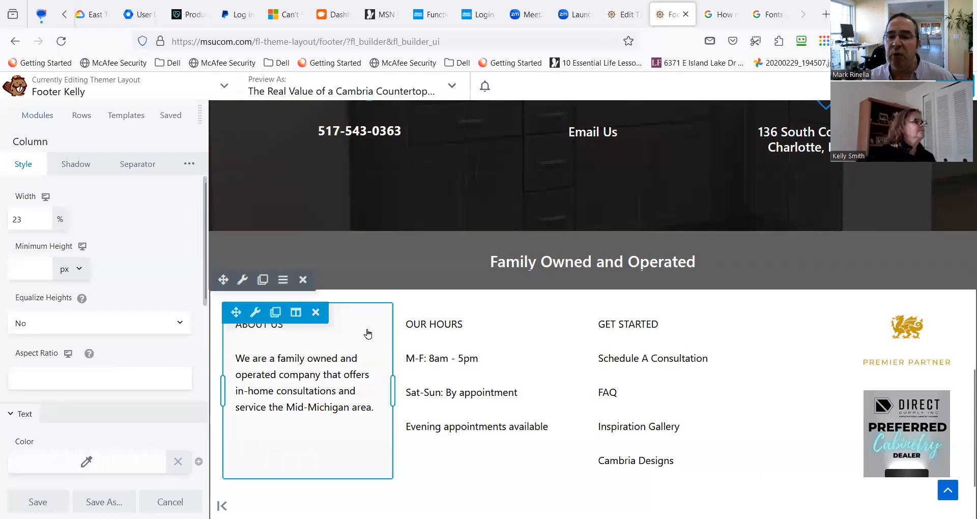
pyautogui.doubleClick(10, 220)
pyautogui.write('25')
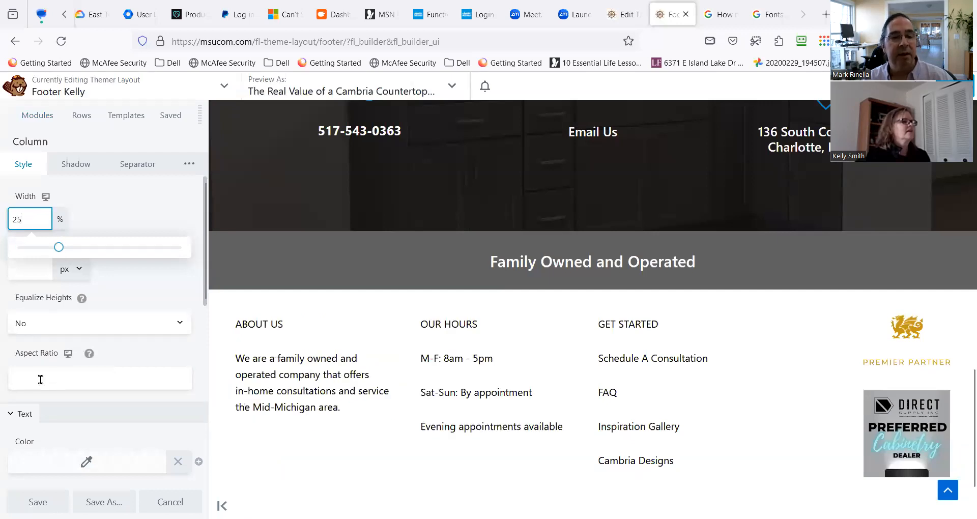
pyautogui.click(38, 501)
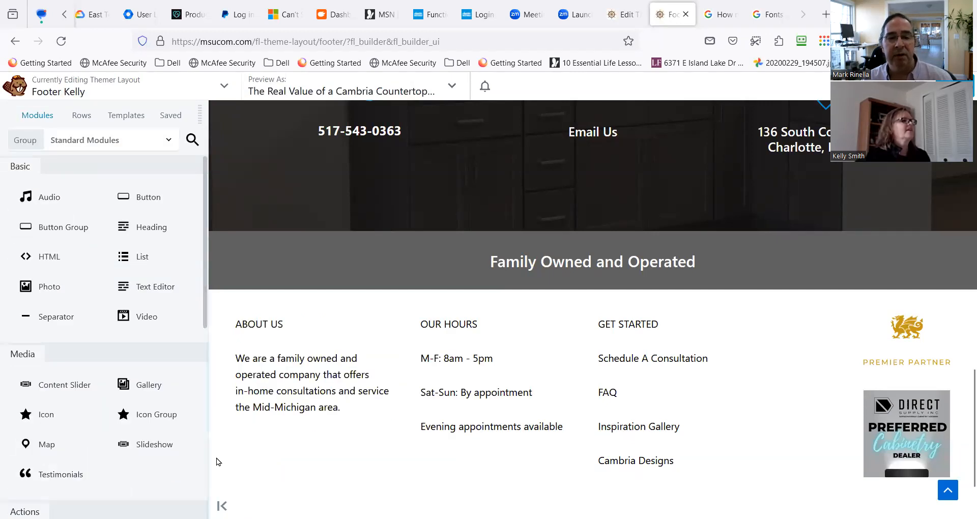
# Turn on Equalize Heights in the About Us column's settings and save them.
pyautogui.click(297, 313)
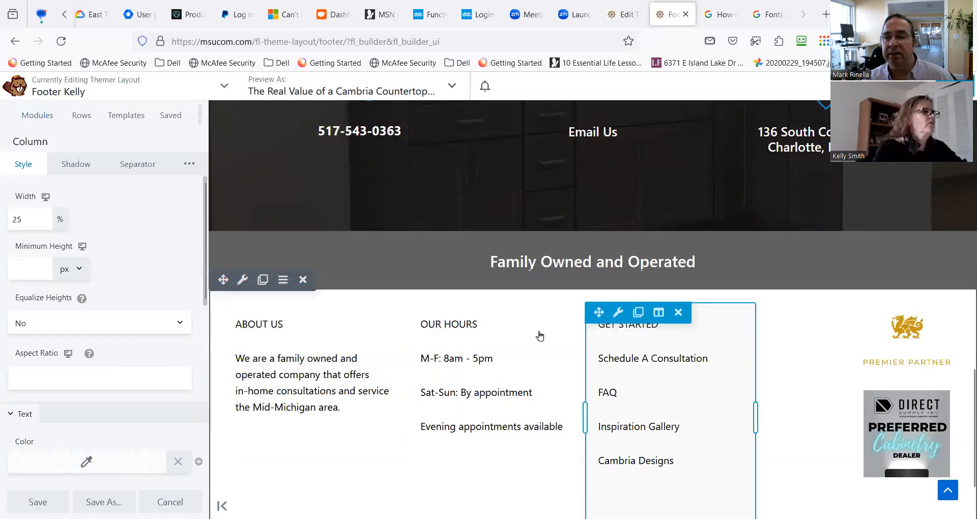
pyautogui.click(155, 326)
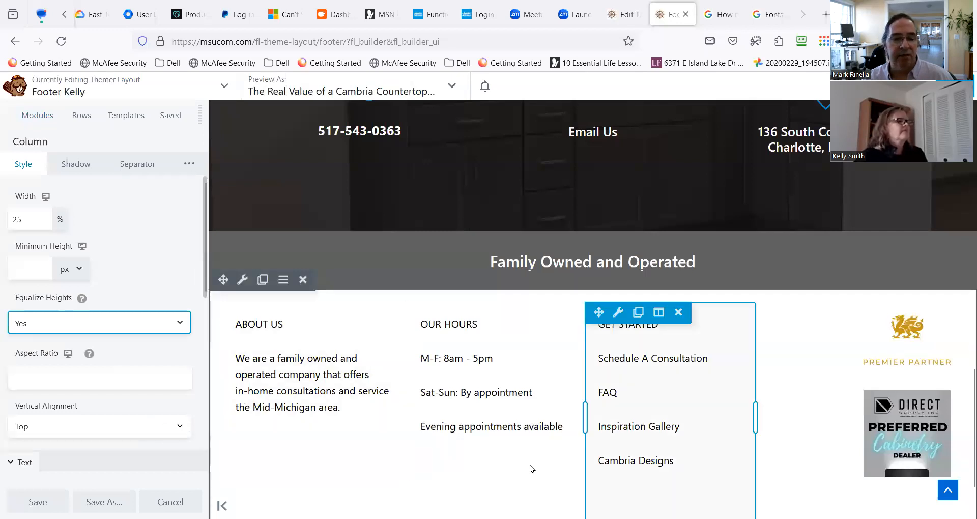
pyautogui.scroll(-2, 529, 465)
pyautogui.click(37, 502)
pyautogui.scroll(-1, 152, 452)
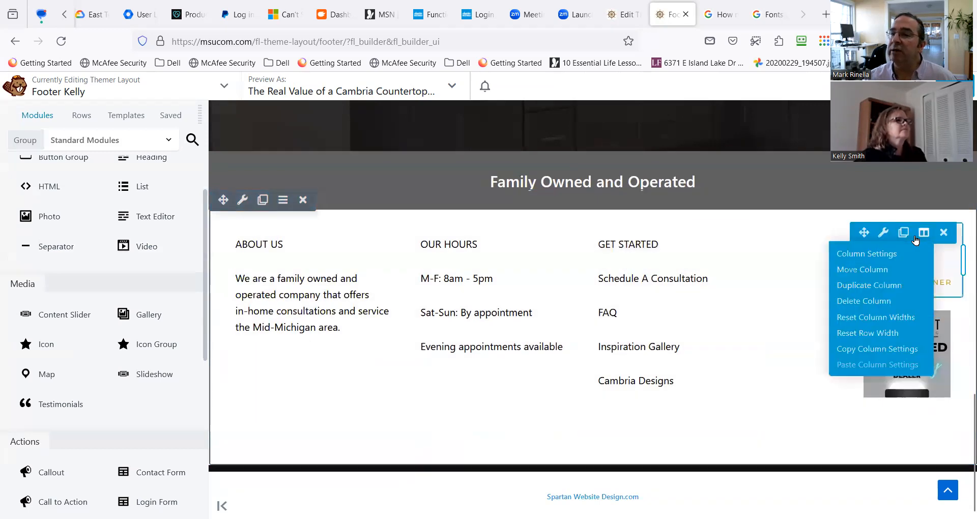
# Insert a 5-column row between the Family Owned and Operated row and the white footer row.
pyautogui.scroll(3, 931, 229)
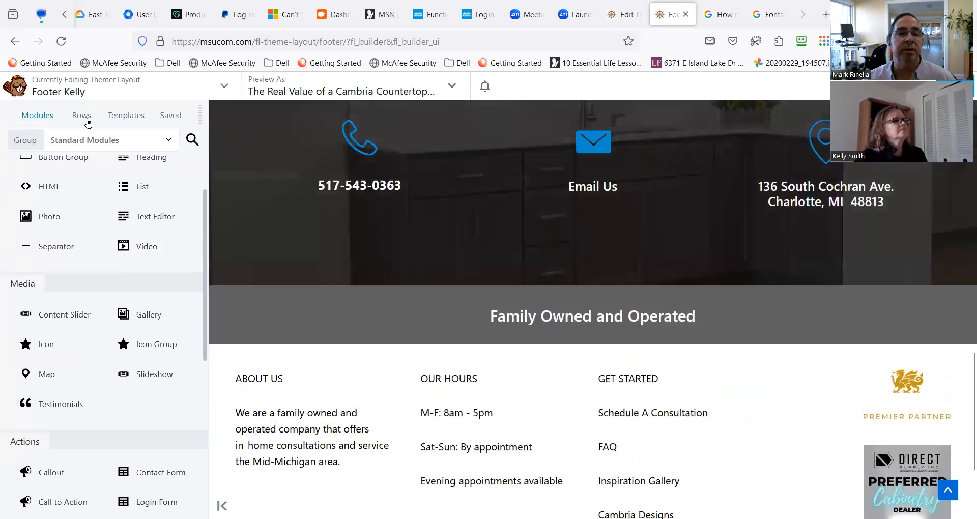
pyautogui.click(85, 117)
pyautogui.moveTo(69, 309); pyautogui.dragTo(638, 364)
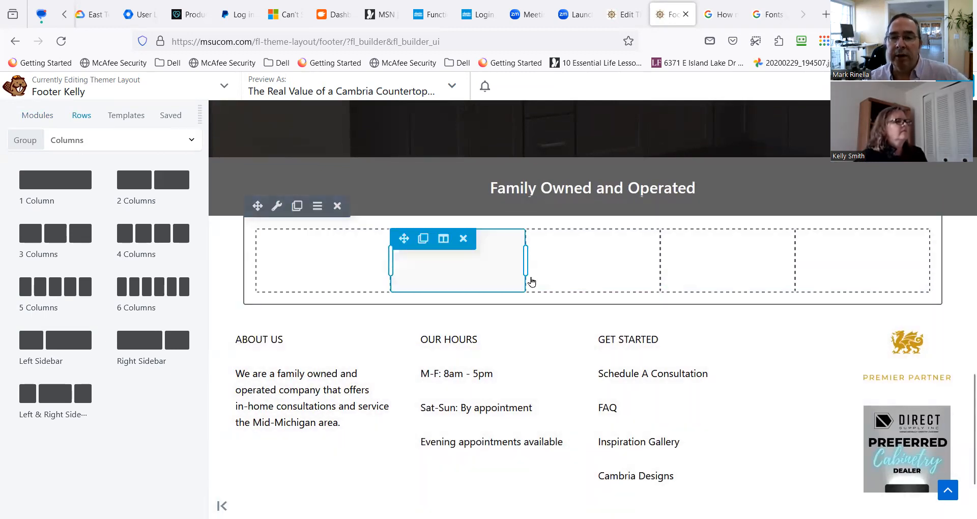
# Set both the width and the content width of the new five-column row to Full Width.
pyautogui.click(276, 207)
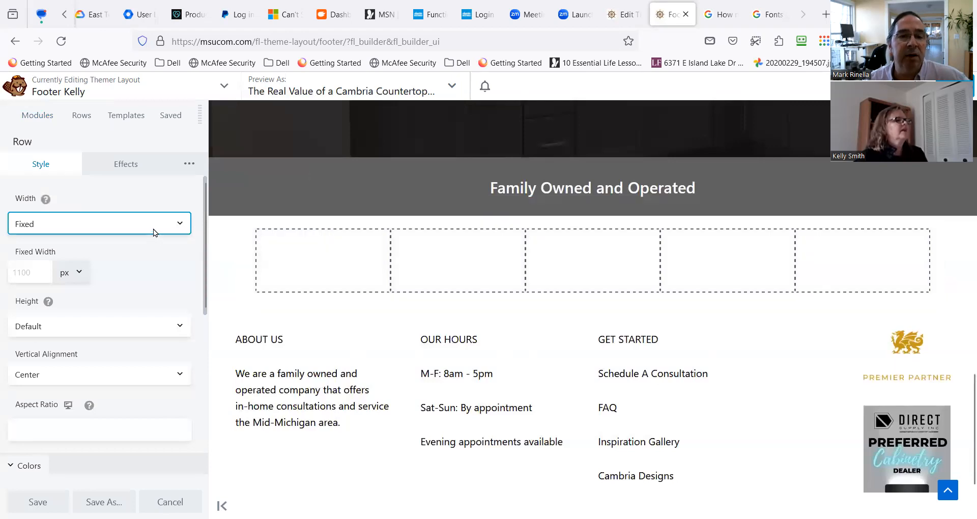
pyautogui.click(152, 224)
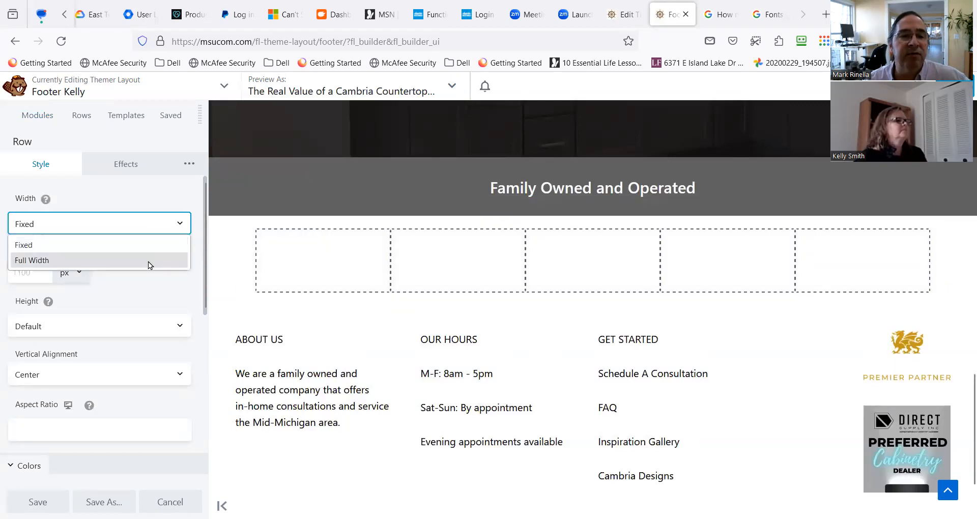
pyautogui.click(148, 260)
pyautogui.click(136, 279)
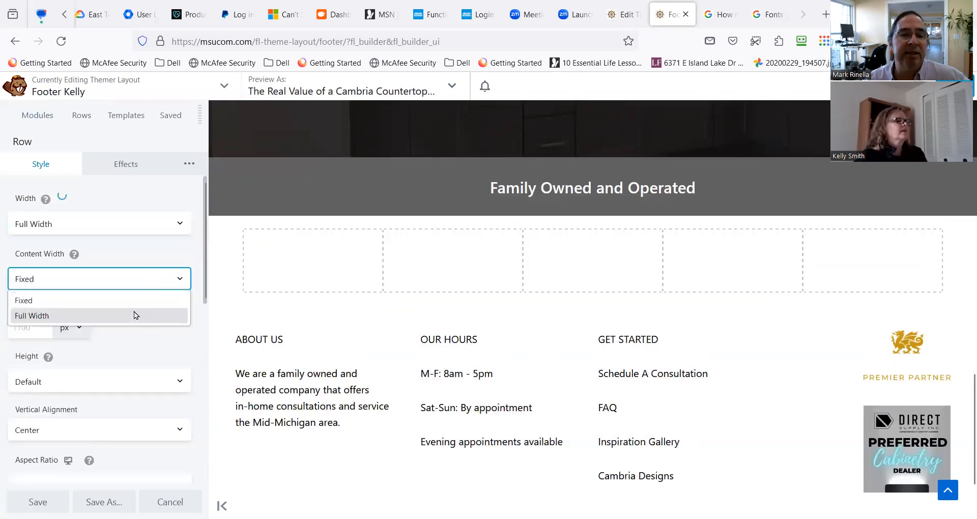
pyautogui.click(135, 315)
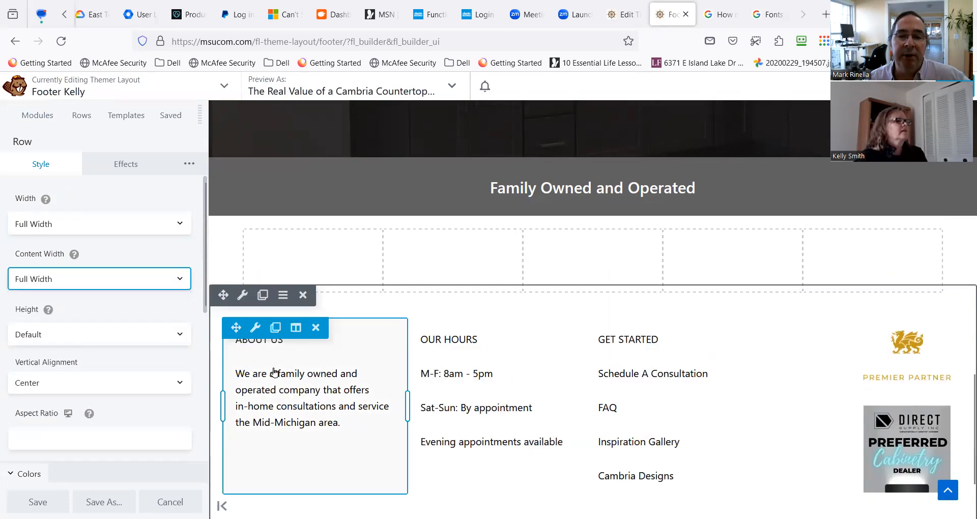
# Duplicate the About Us text module and move the copy into the new row's first column.
pyautogui.click(276, 328)
pyautogui.scroll(-4, 276, 335)
pyautogui.scroll(3, 341, 344)
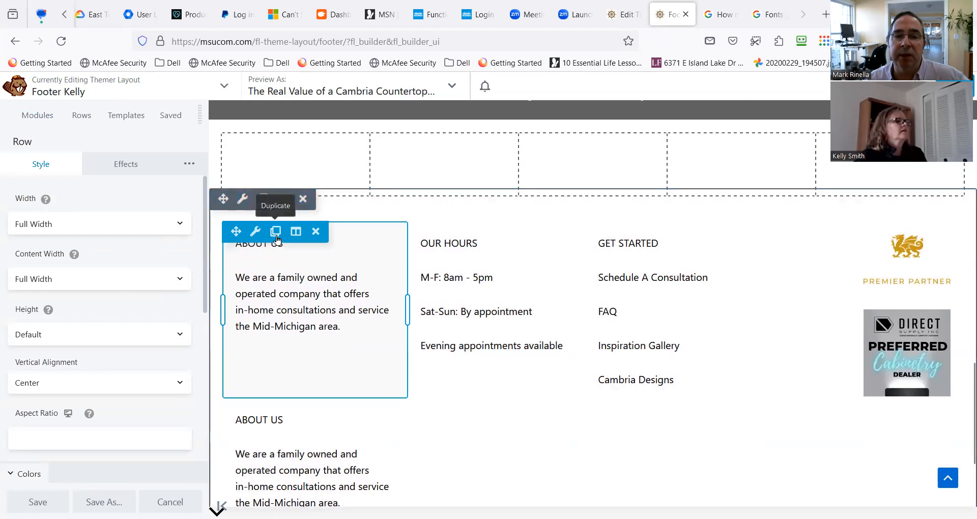
pyautogui.scroll(3, 275, 238)
pyautogui.moveTo(236, 367); pyautogui.dragTo(255, 263)
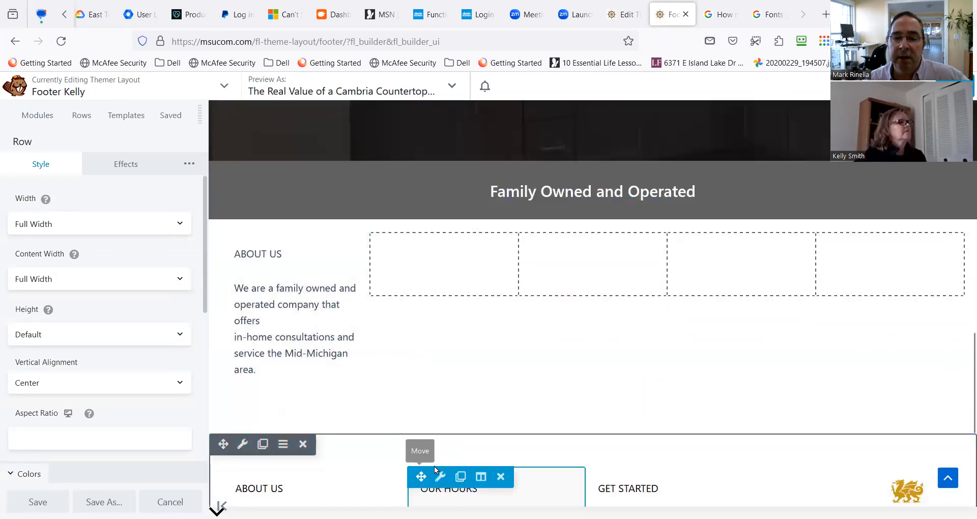
# Duplicate the Our Hours text module and move the copy into the new row's second column.
pyautogui.click(460, 476)
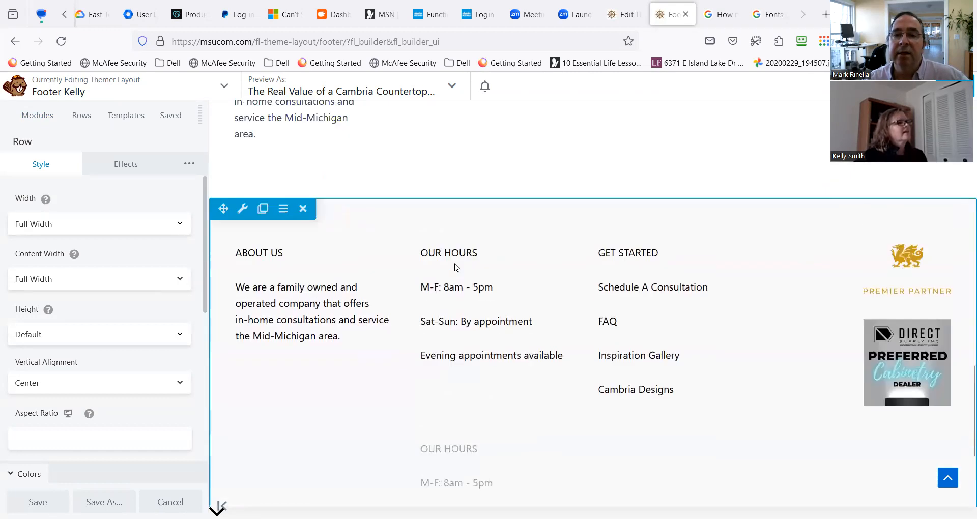
pyautogui.moveTo(422, 260); pyautogui.dragTo(446, 190)
pyautogui.scroll(-2, 563, 383)
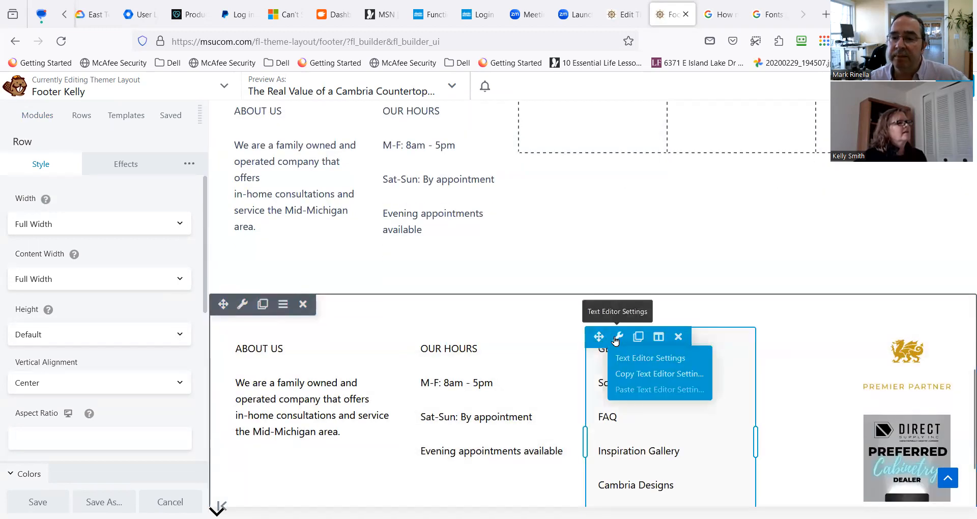
# Duplicate the Get Started text module and move the copy into the new row's third column.
pyautogui.click(638, 336)
pyautogui.scroll(6, 619, 352)
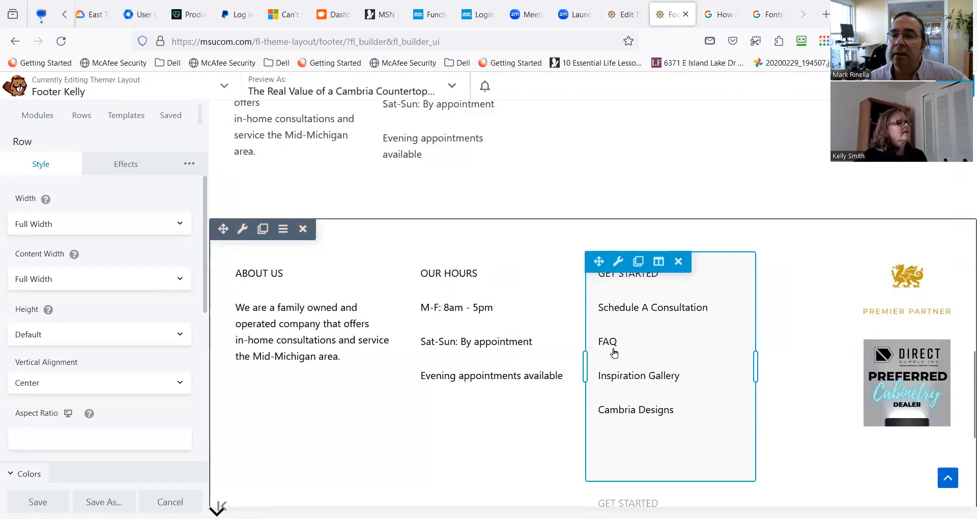
pyautogui.moveTo(599, 398); pyautogui.dragTo(600, 218)
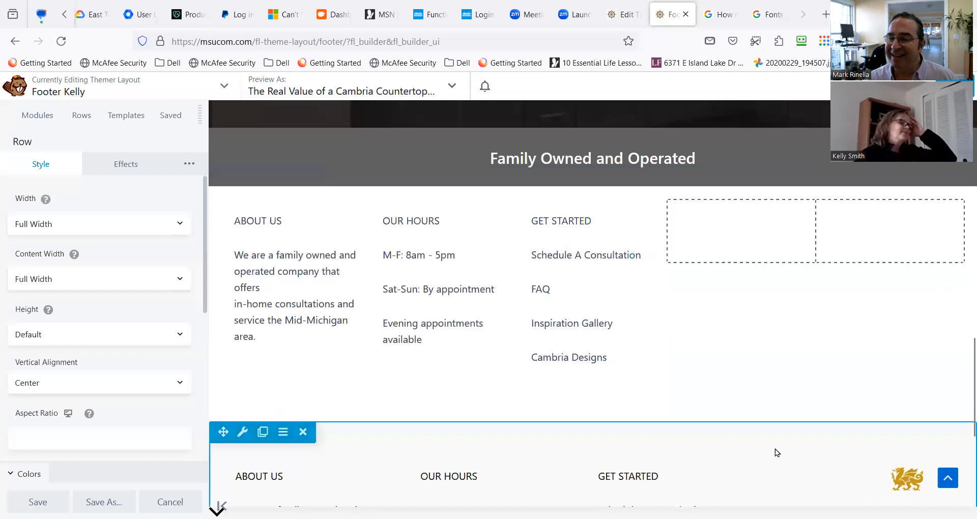
# Duplicate the Cambria Premier Partner photo and try to move the copy into the new row's fourth column.
pyautogui.moveTo(799, 463)
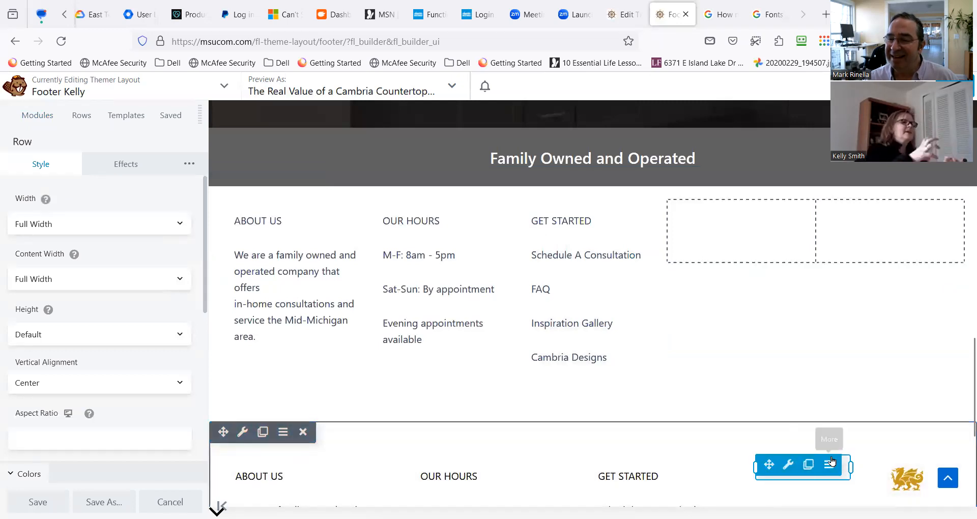
pyautogui.moveTo(888, 466)
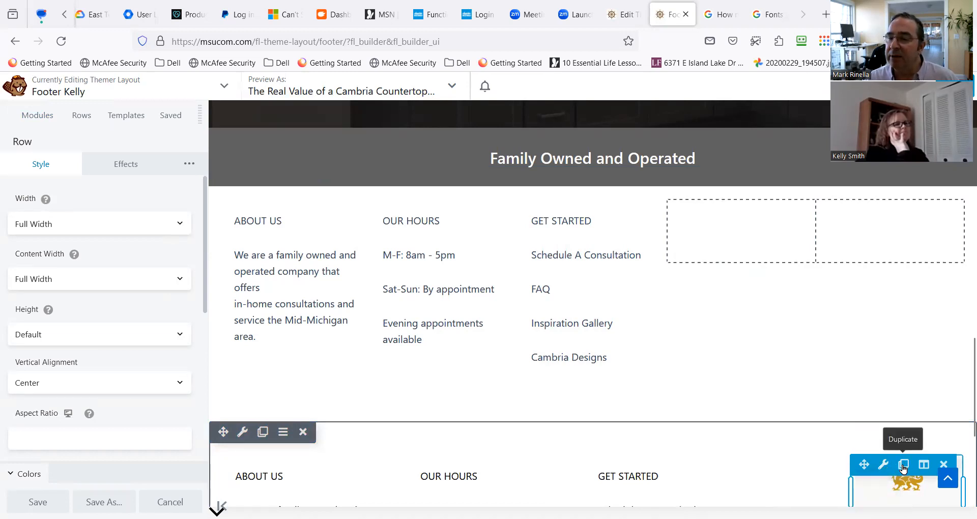
pyautogui.click(904, 469)
pyautogui.scroll(-4, 903, 468)
pyautogui.scroll(1, 869, 353)
pyautogui.moveTo(876, 283)
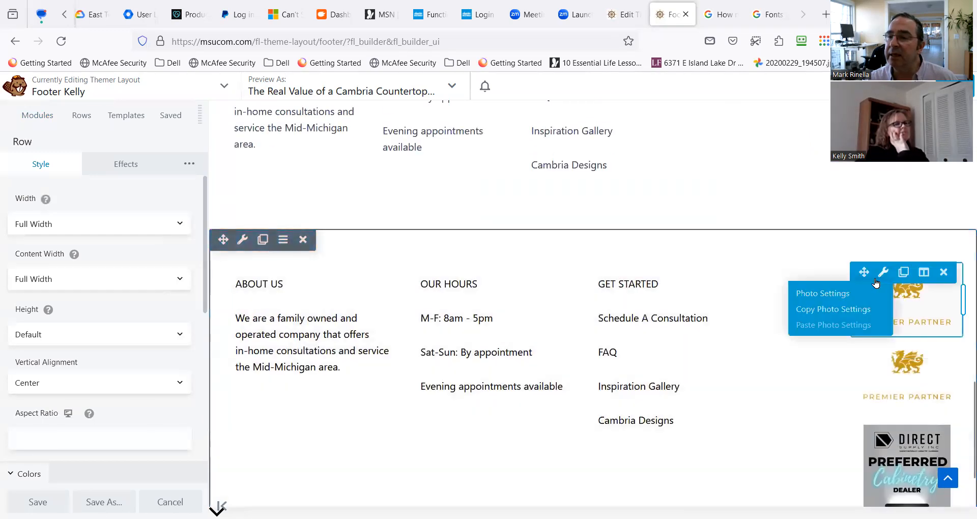
pyautogui.moveTo(864, 272); pyautogui.dragTo(740, 99)
# Duplicate the Direct Supply Preferred Cabinetry Dealer photo and move the copy into the new row's fifth column.
pyautogui.moveTo(885, 367)
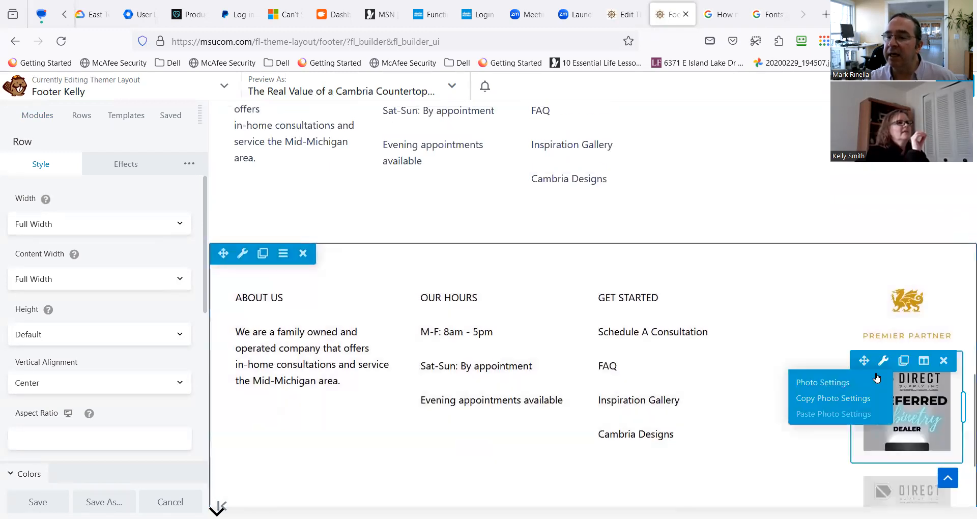
pyautogui.scroll(-3, 876, 378)
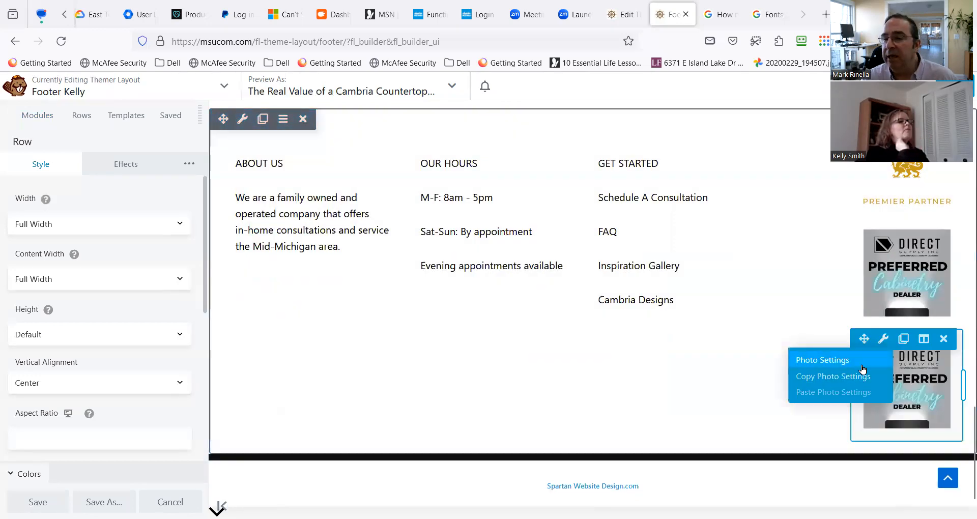
pyautogui.scroll(3, 694, 367)
pyautogui.moveTo(863, 361); pyautogui.dragTo(850, 172)
pyautogui.scroll(-3, 834, 440)
pyautogui.scroll(3, 834, 440)
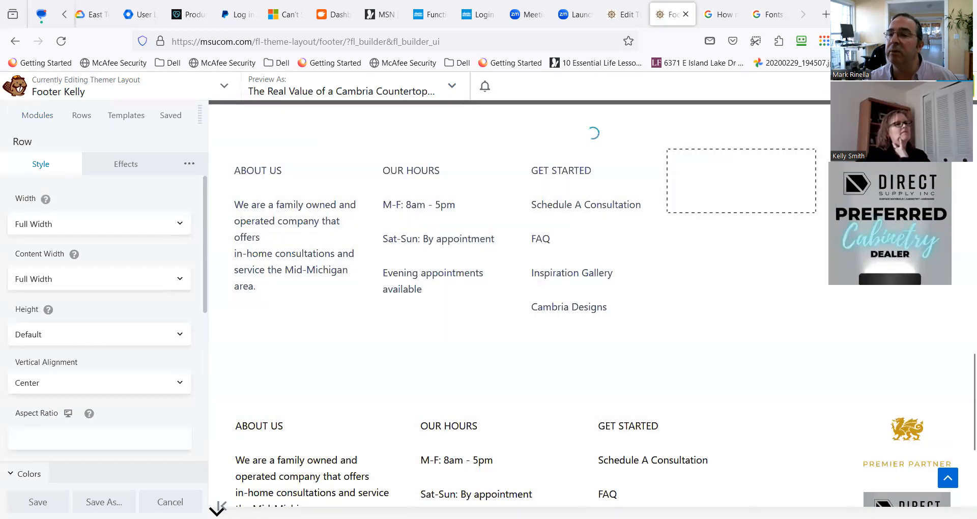
# Finish editing the Footer Kelly layout and publish the changes.
pyautogui.click(957, 86)
pyautogui.click(905, 86)
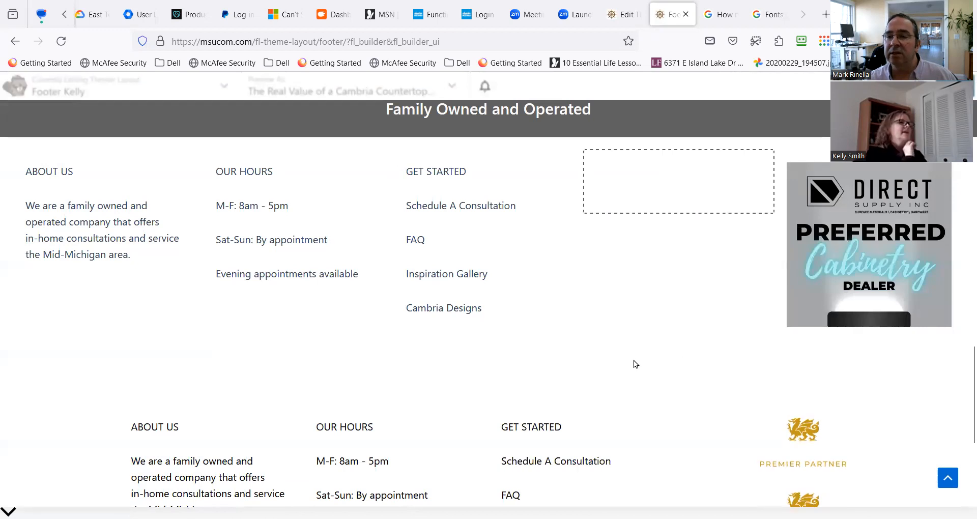
pyautogui.scroll(-2, 633, 360)
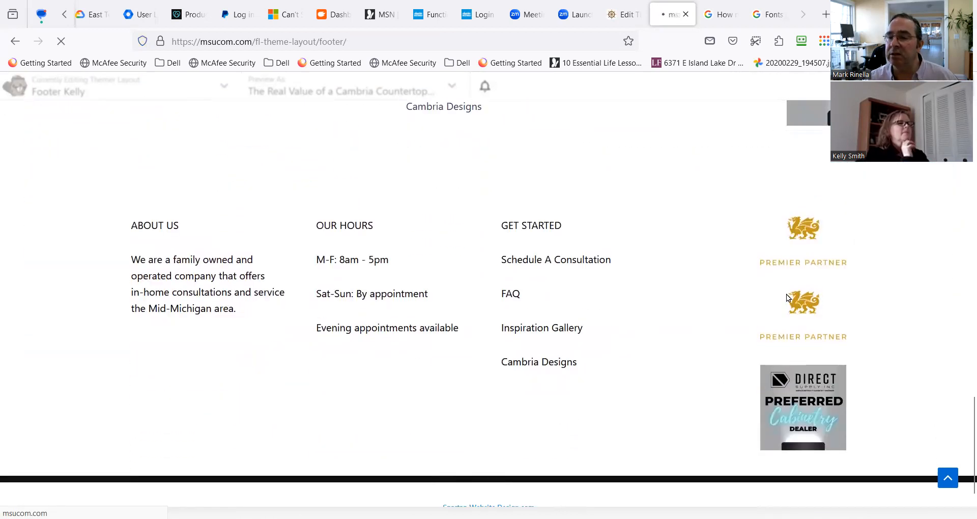
pyautogui.scroll(-5, 698, 340)
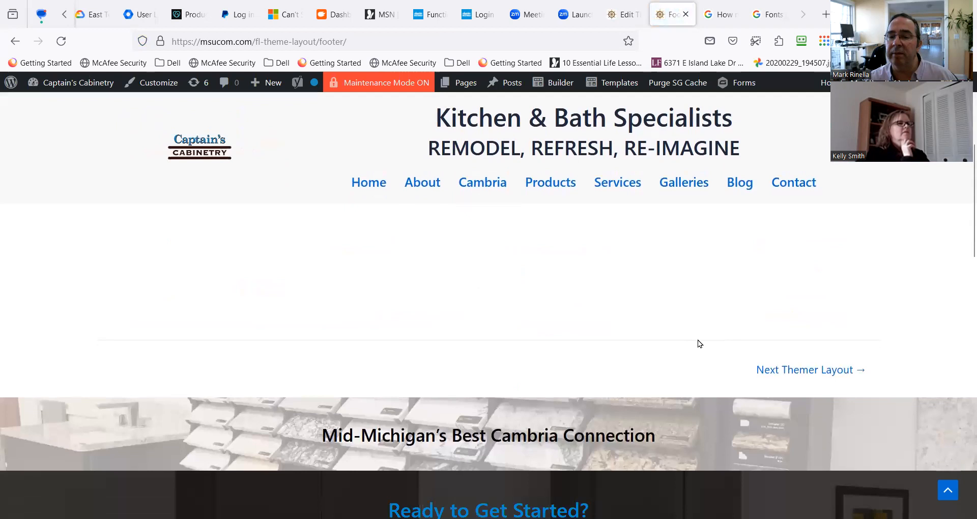
# Check both footer rows on the published page and reopen the Footer Kelly layout in the builder.
pyautogui.scroll(-5, 700, 333)
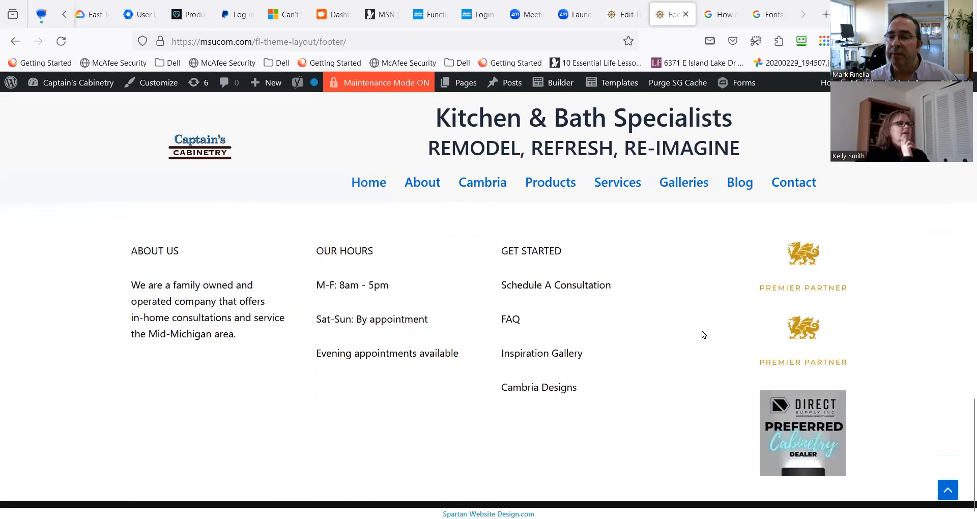
pyautogui.scroll(5, 751, 334)
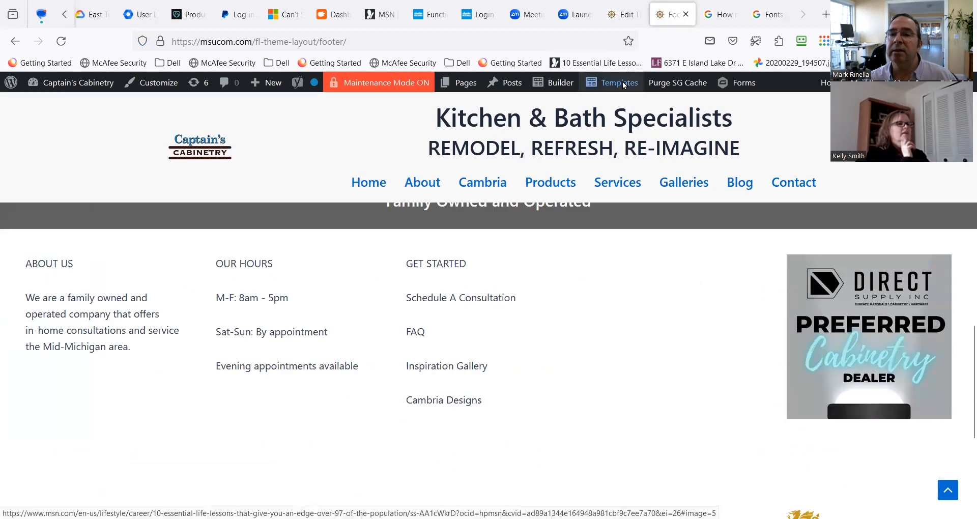
pyautogui.moveTo(618, 82)
pyautogui.click(598, 153)
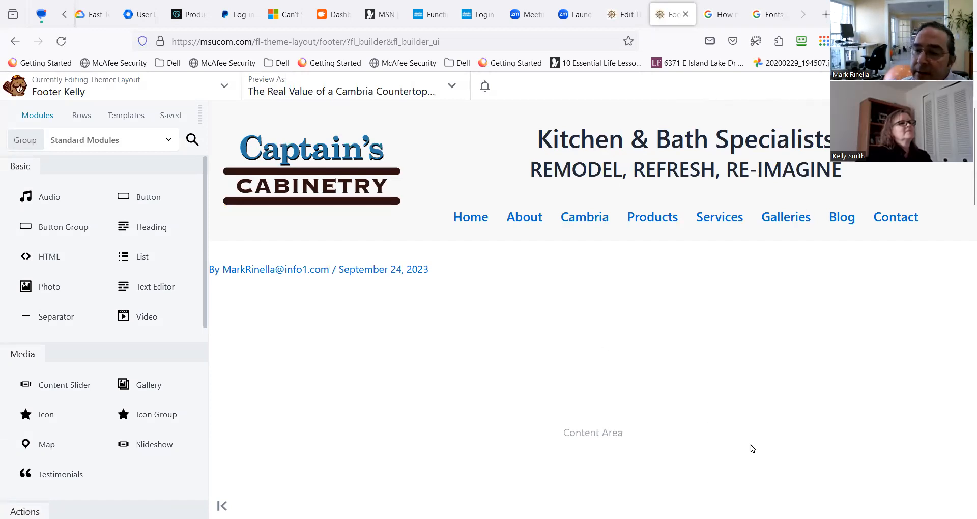
# Move the duplicated Cambria Premier Partner photo from the lower footer row into the new row's empty fourth column.
pyautogui.scroll(-10, 631, 317)
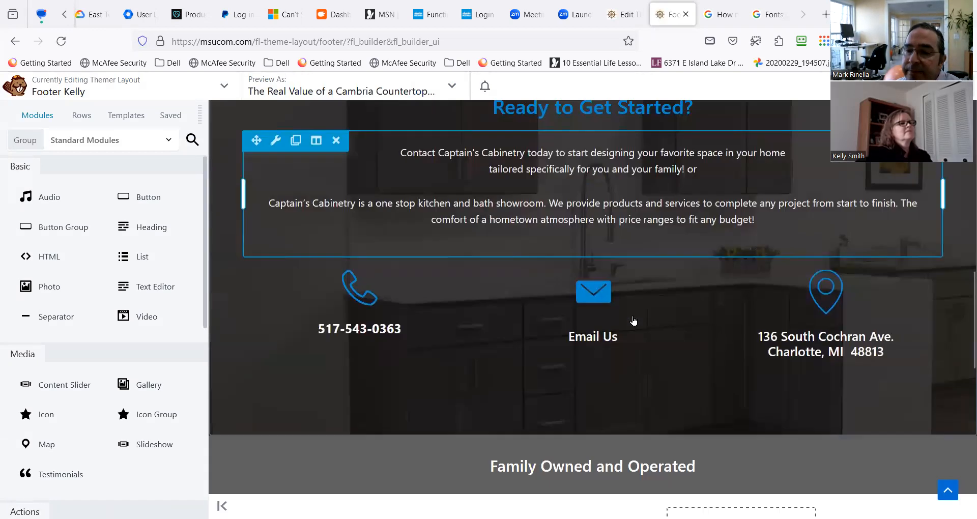
pyautogui.scroll(-10, 634, 320)
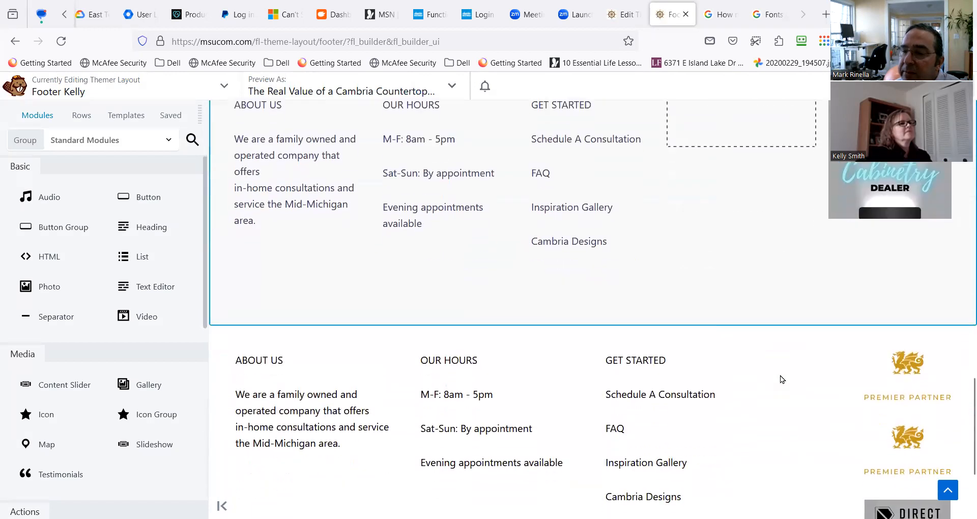
pyautogui.scroll(1, 780, 375)
pyautogui.moveTo(865, 417)
pyautogui.moveTo(864, 418); pyautogui.dragTo(743, 320)
pyautogui.scroll(-6, 725, 424)
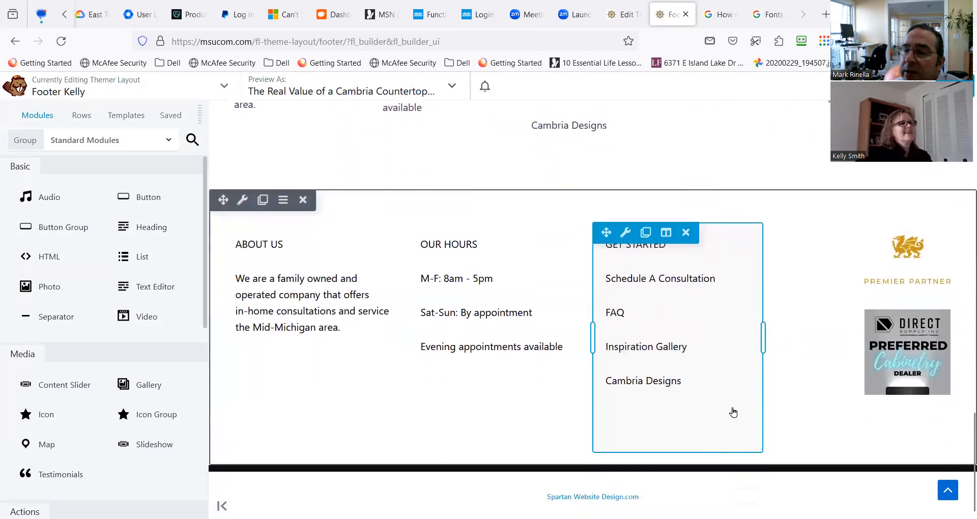
# Add an "About Us" heading above the text in the new row's first column and open that text for editing.
pyautogui.scroll(4, 732, 412)
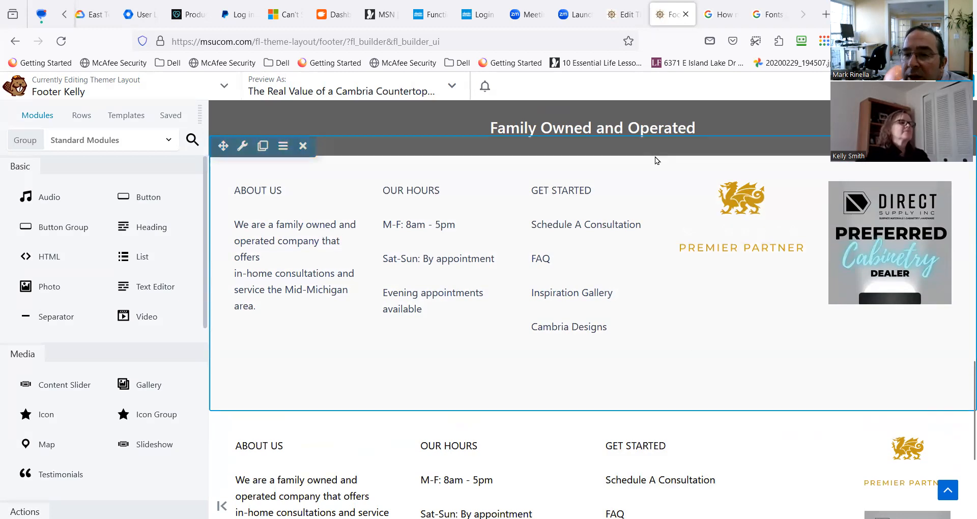
pyautogui.moveTo(645, 246)
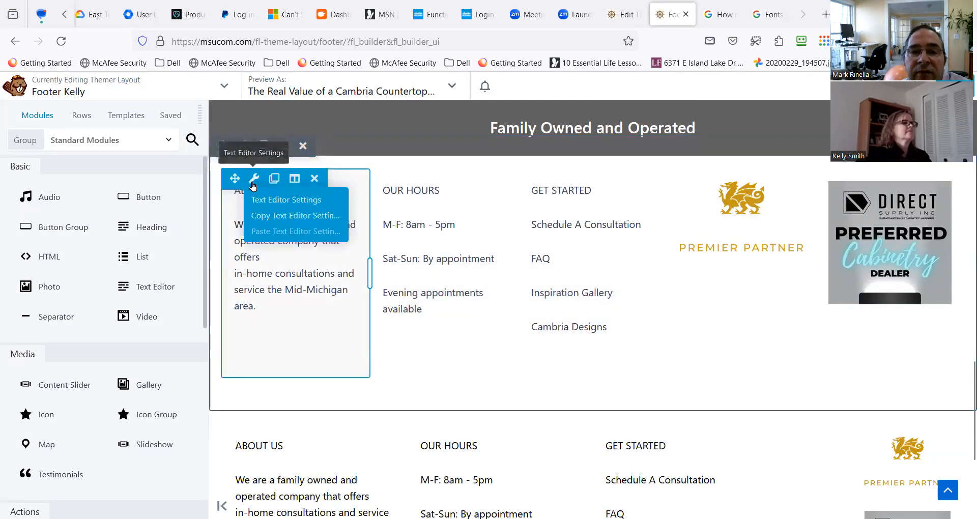
pyautogui.moveTo(392, 187)
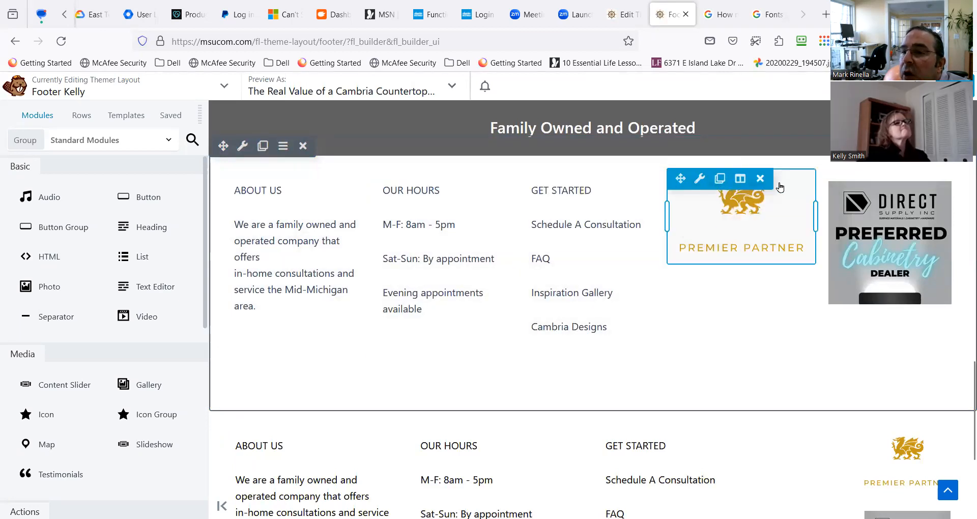
pyautogui.moveTo(847, 188)
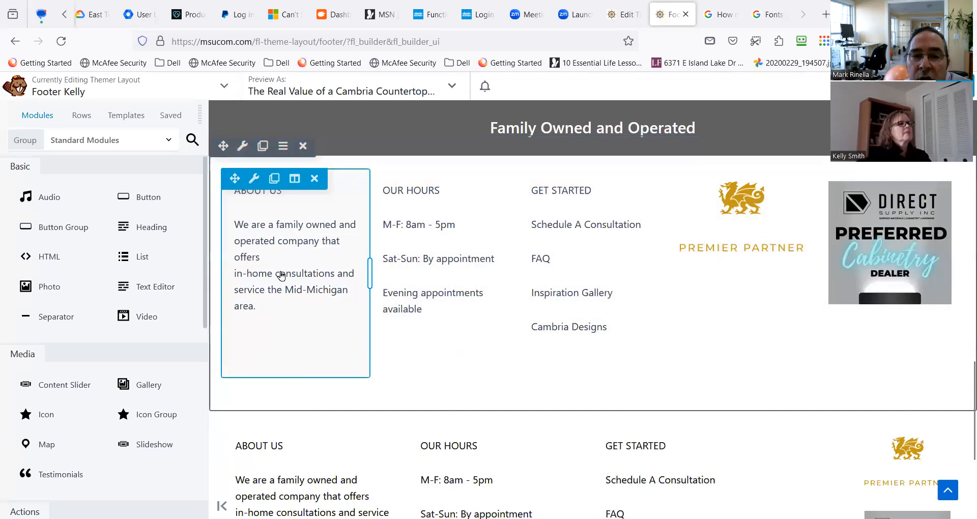
pyautogui.moveTo(152, 229); pyautogui.dragTo(303, 201)
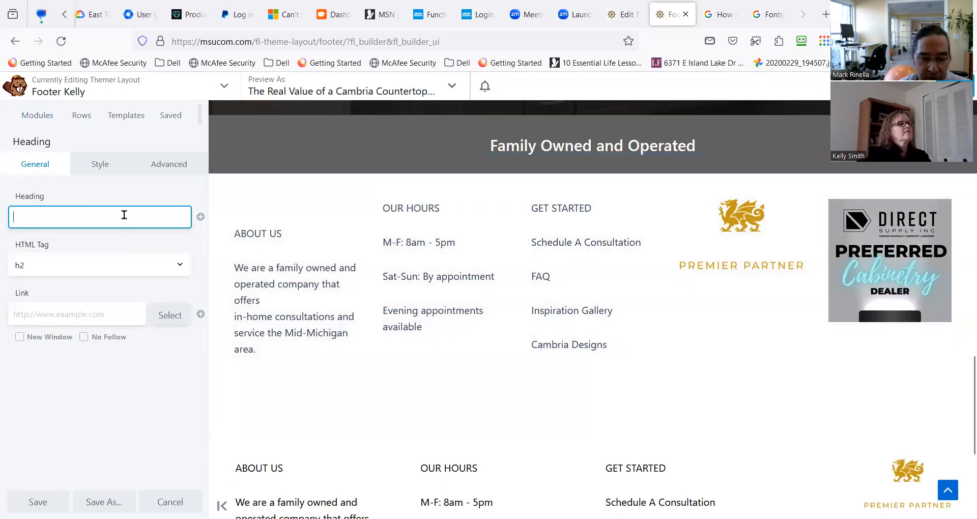
pyautogui.write('About ')
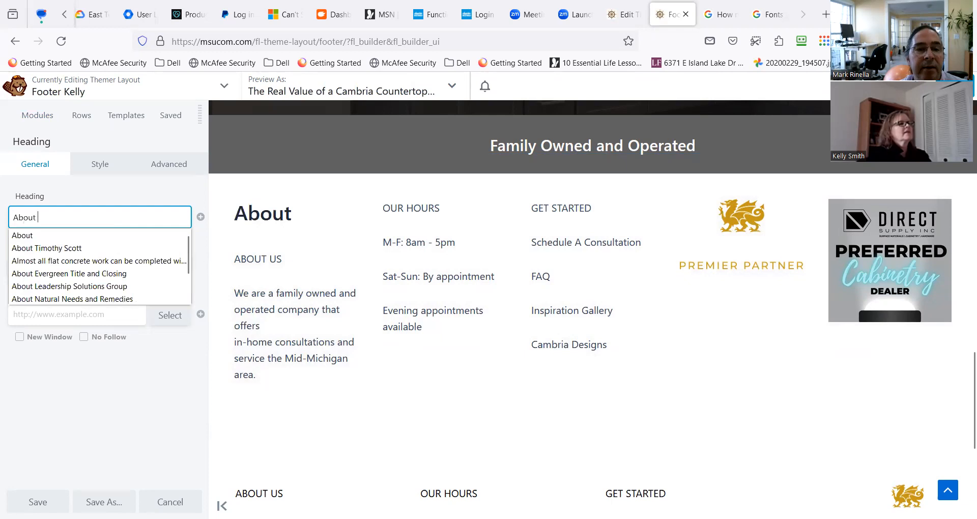
pyautogui.write('Us')
pyautogui.moveTo(279, 272)
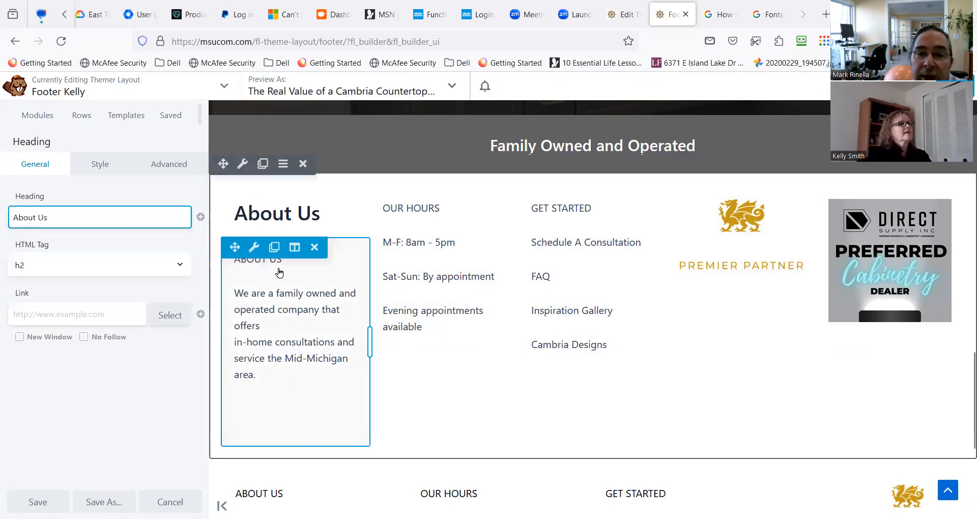
pyautogui.click(289, 285)
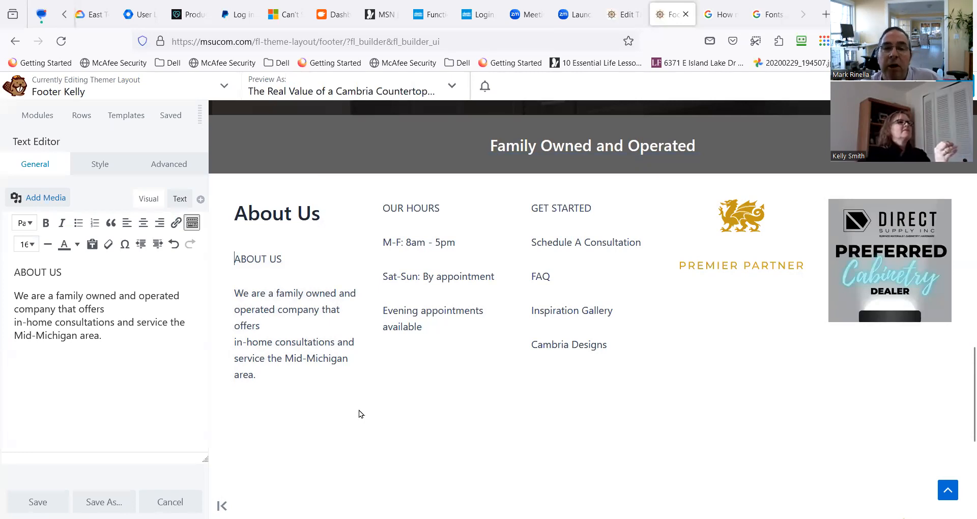
pyautogui.moveTo(295, 248)
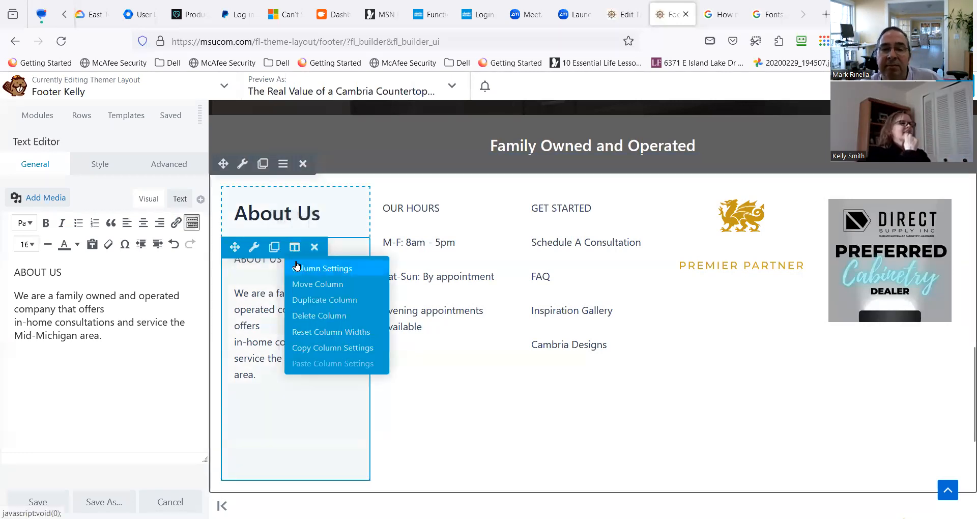
pyautogui.click(297, 266)
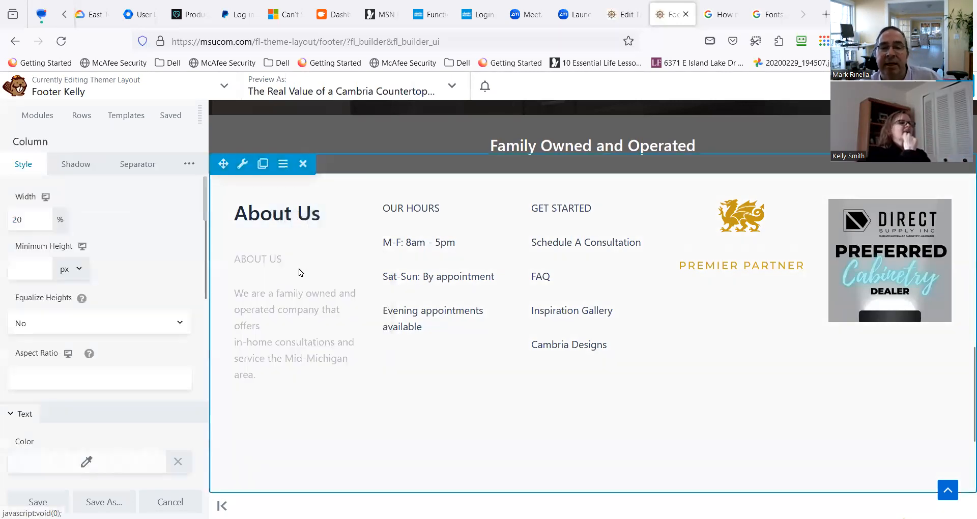
pyautogui.click(91, 322)
pyautogui.click(87, 358)
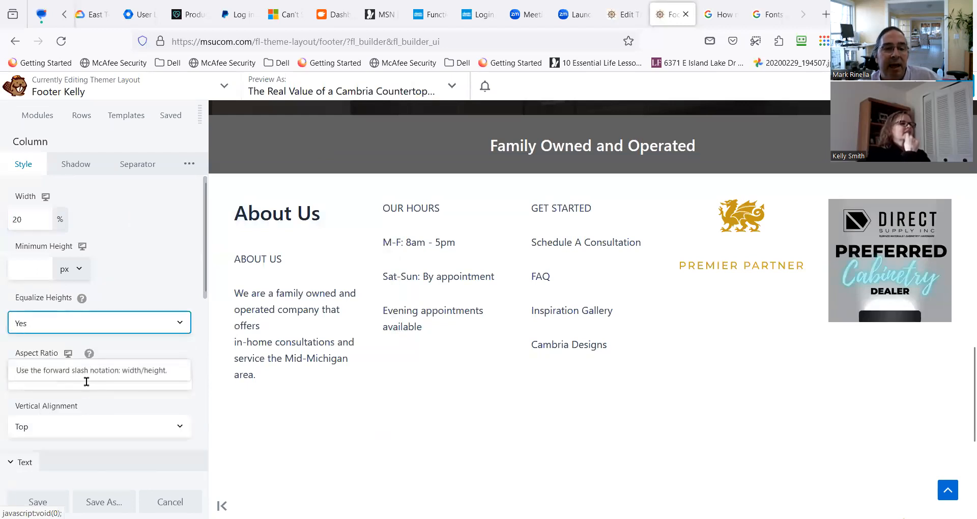
pyautogui.scroll(-1, 87, 402)
pyautogui.click(103, 367)
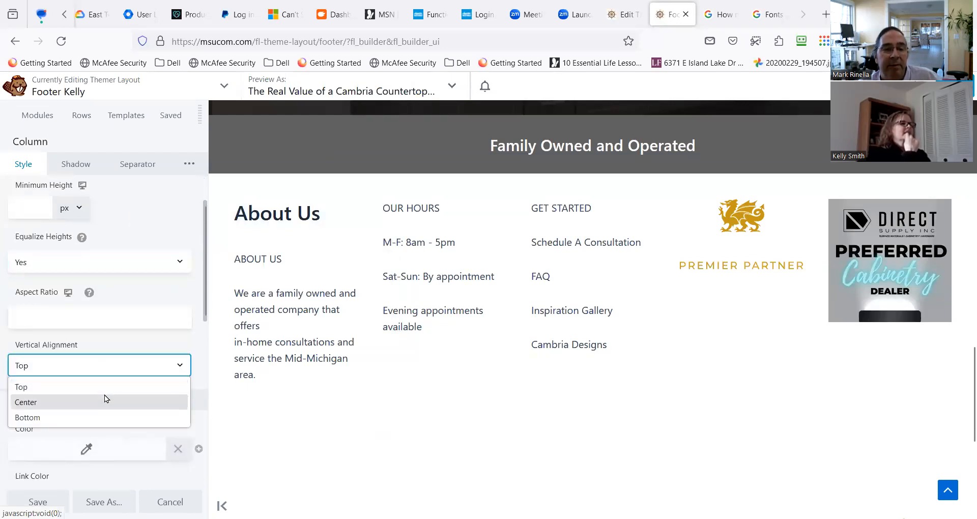
pyautogui.click(105, 397)
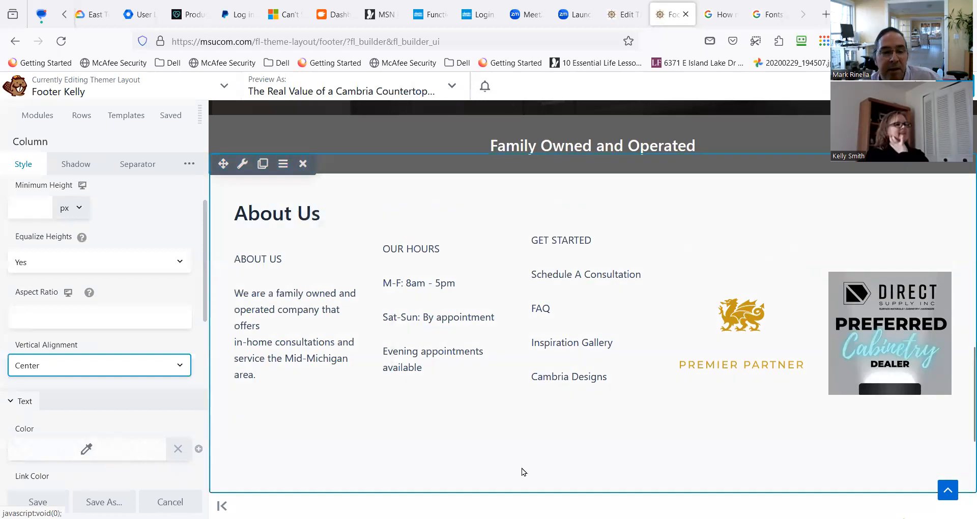
pyautogui.press('Escape')
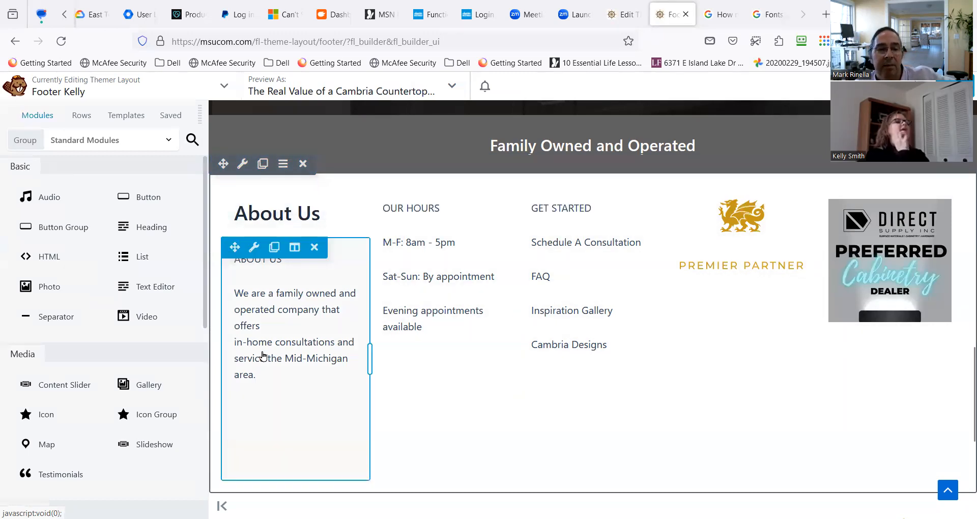
# Set the first column's Equalize Heights to Yes and Vertical Alignment to Center, and save the column settings.
pyautogui.click(294, 250)
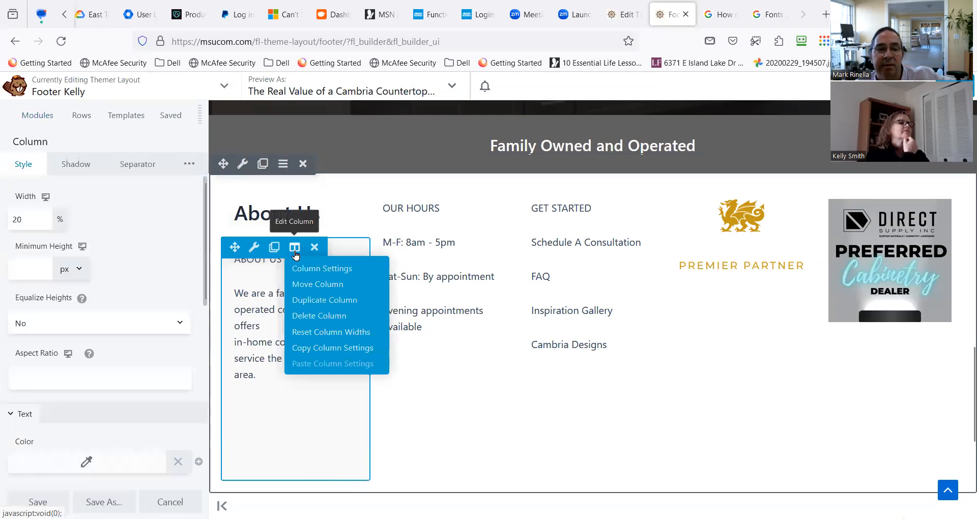
pyautogui.click(310, 270)
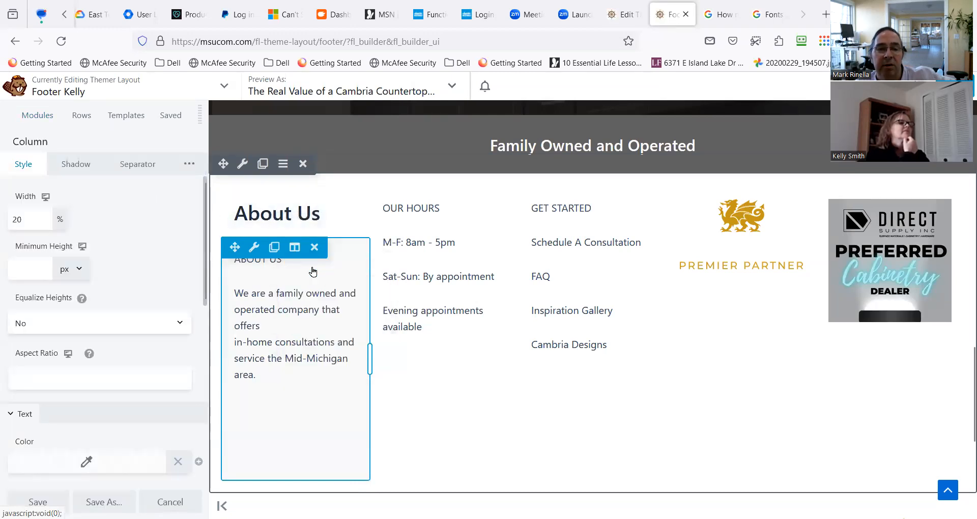
pyautogui.click(157, 327)
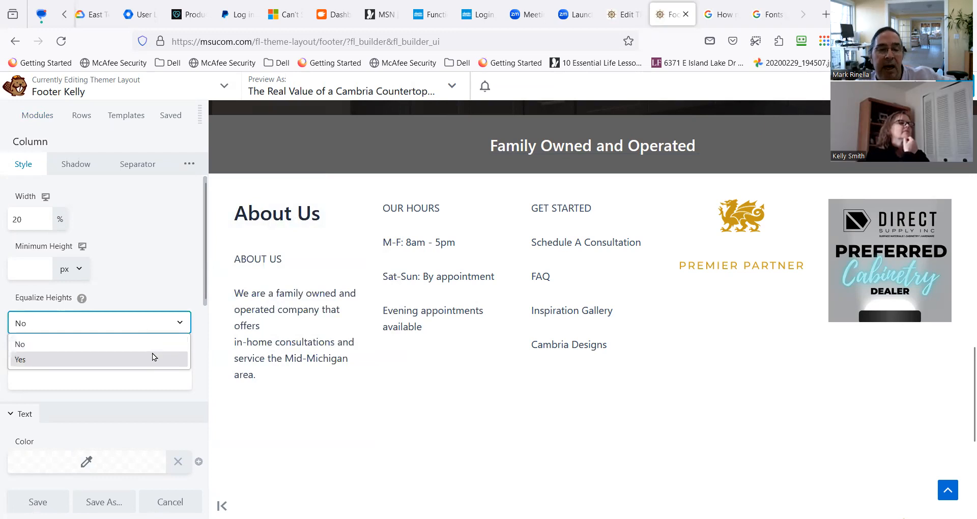
pyautogui.click(152, 359)
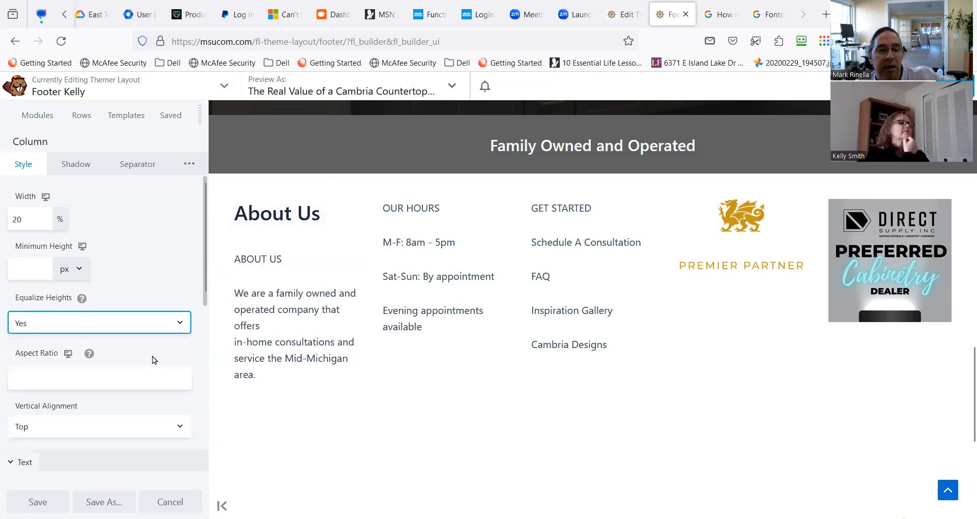
pyautogui.scroll(-1, 168, 421)
pyautogui.scroll(-1, 163, 419)
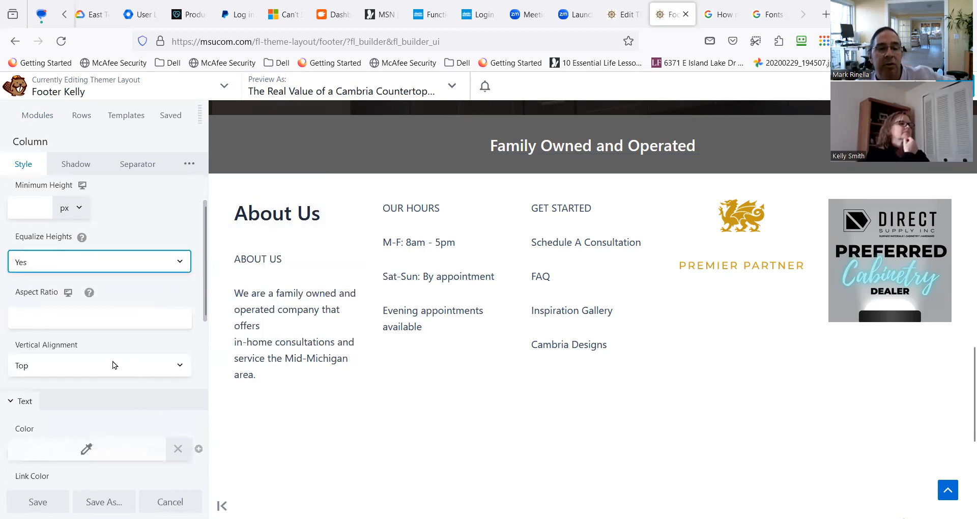
pyautogui.click(91, 366)
pyautogui.click(90, 403)
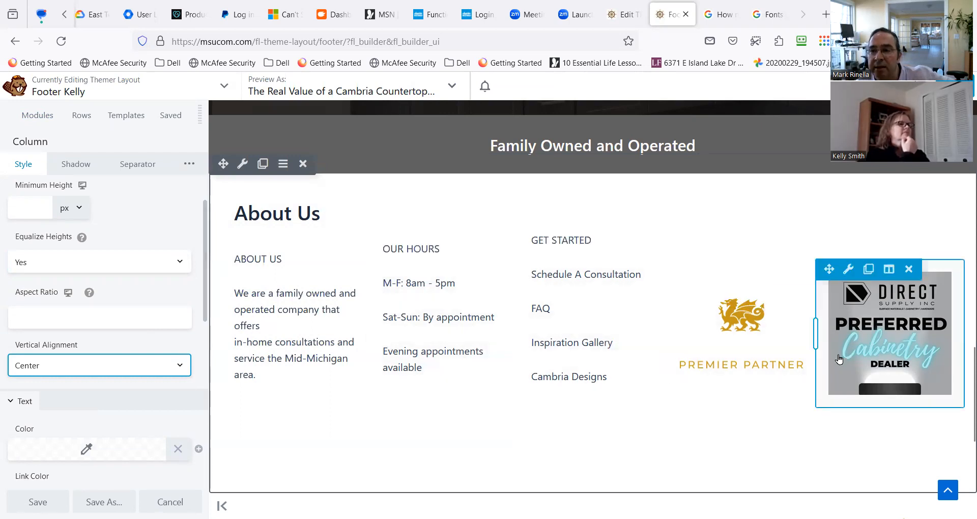
pyautogui.click(38, 502)
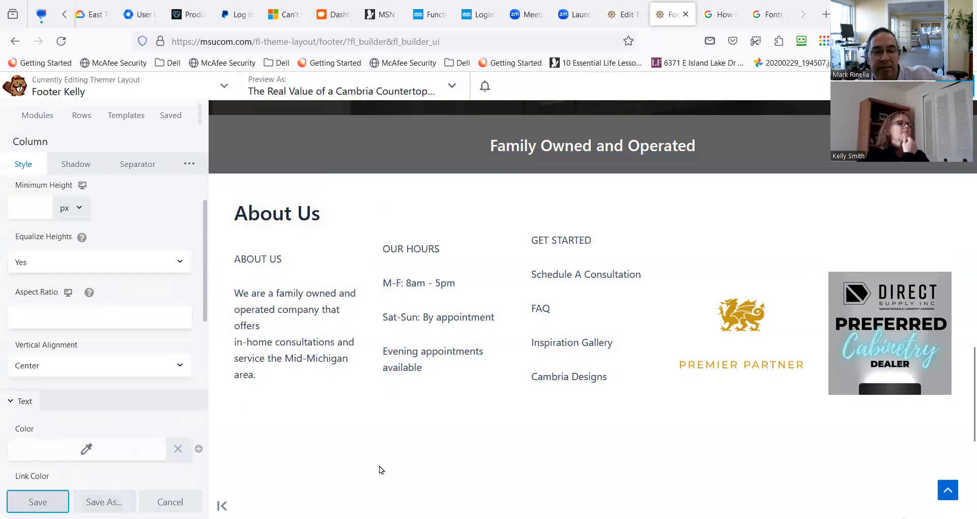
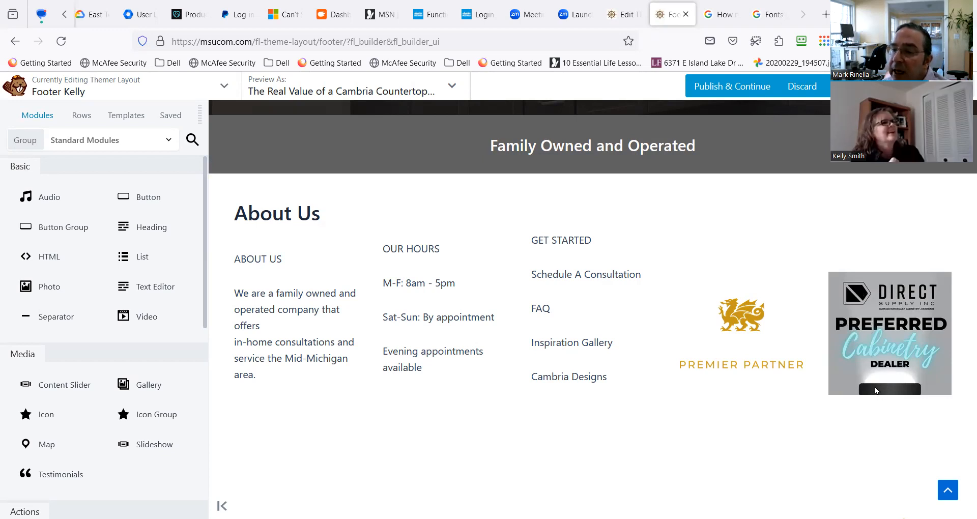
# Compare the new five-column row's text and partner logos with the original footer row below it.
pyautogui.click(897, 379)
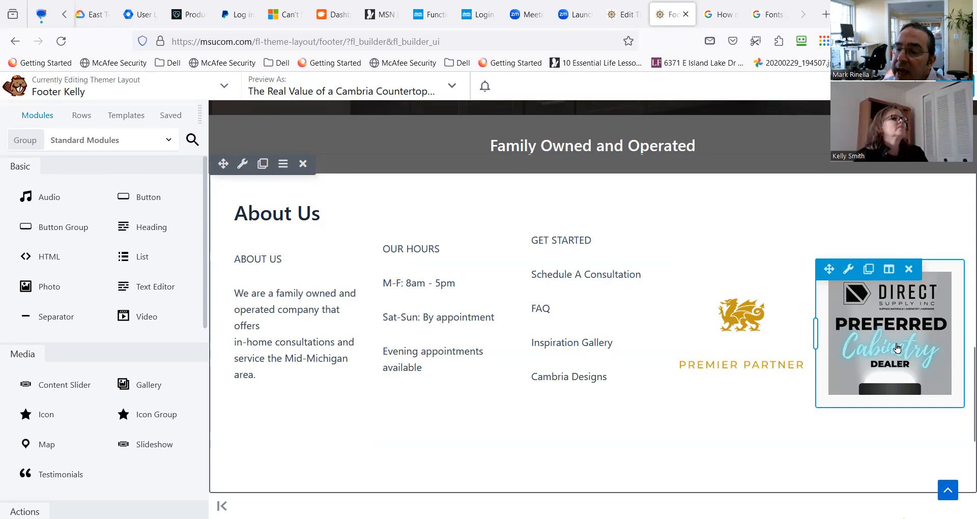
pyautogui.moveTo(768, 313)
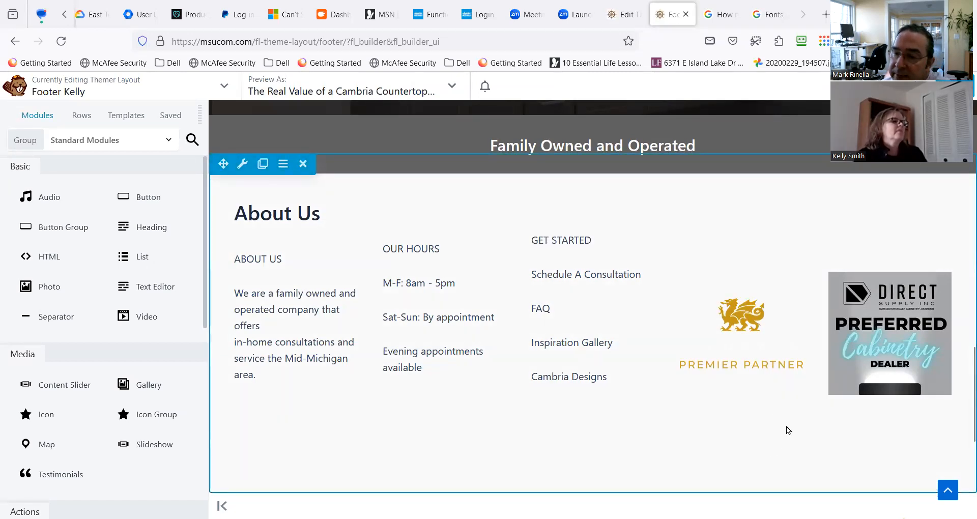
pyautogui.scroll(-2, 786, 427)
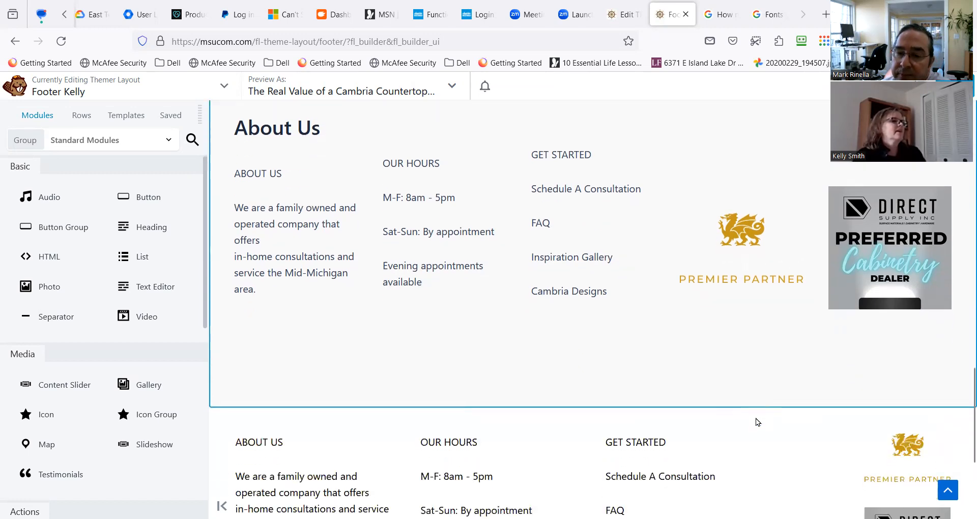
pyautogui.scroll(-4, 756, 418)
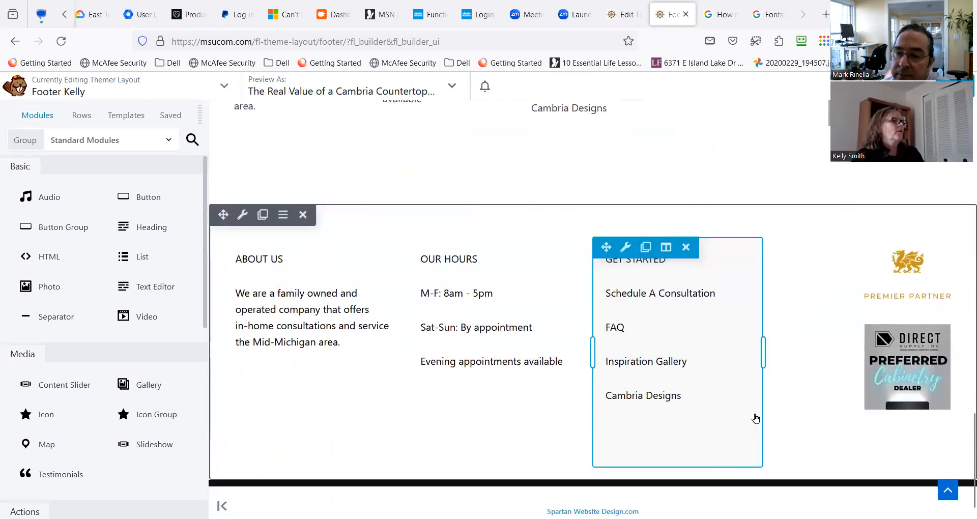
pyautogui.scroll(4, 756, 420)
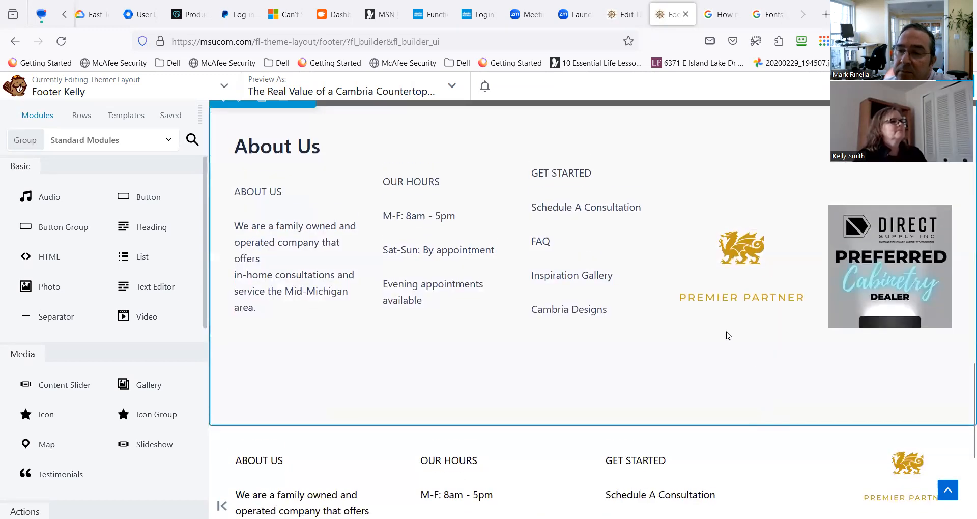
pyautogui.scroll(-3, 642, 397)
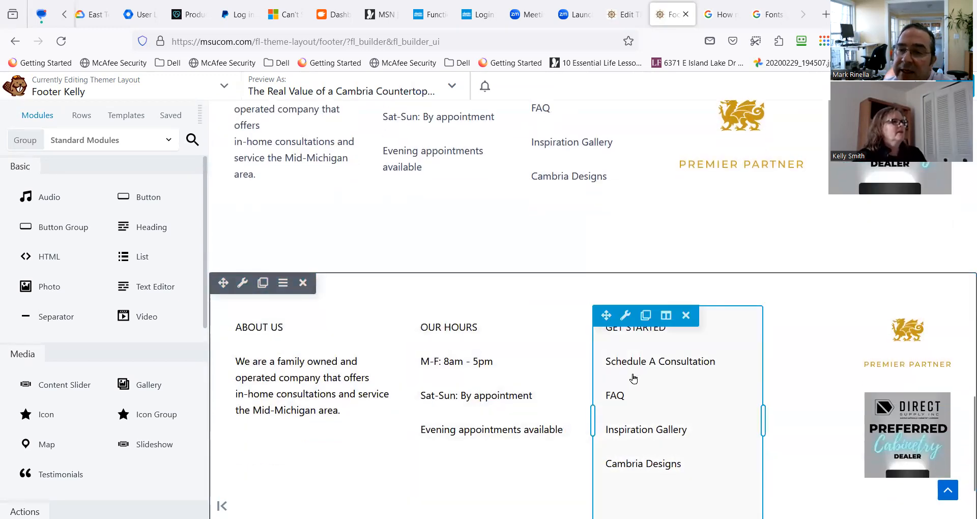
pyautogui.scroll(3, 631, 374)
pyautogui.scroll(-5, 597, 390)
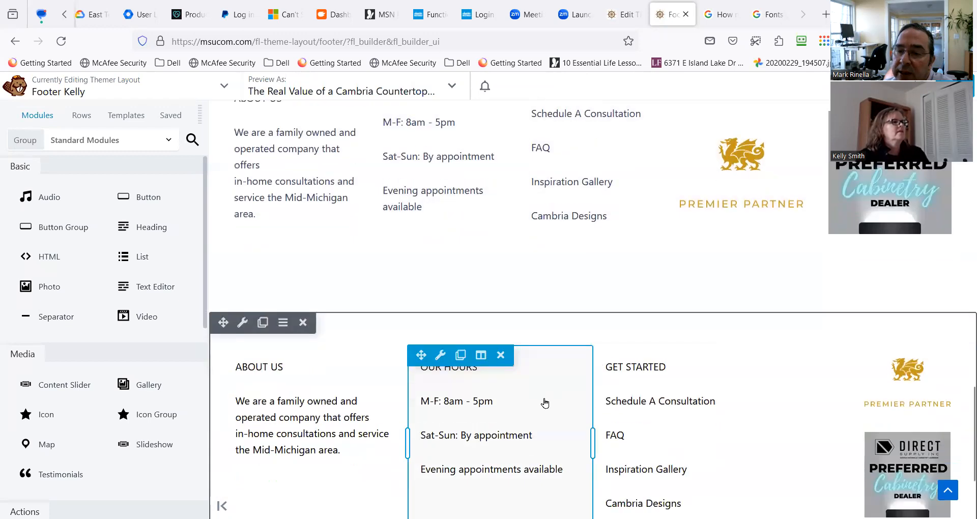
pyautogui.scroll(3, 552, 393)
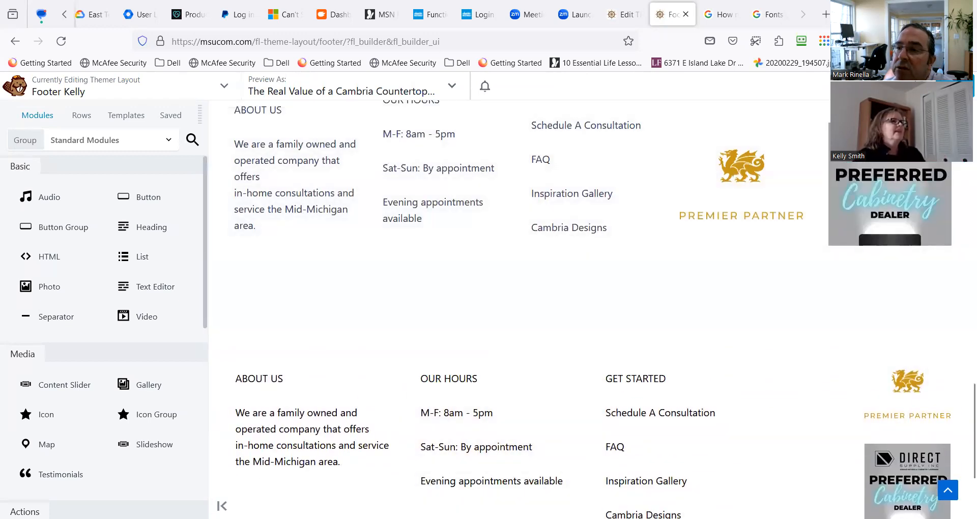
# Publish the Footer Kelly layout and check both footer rows on the live page.
pyautogui.click(908, 86)
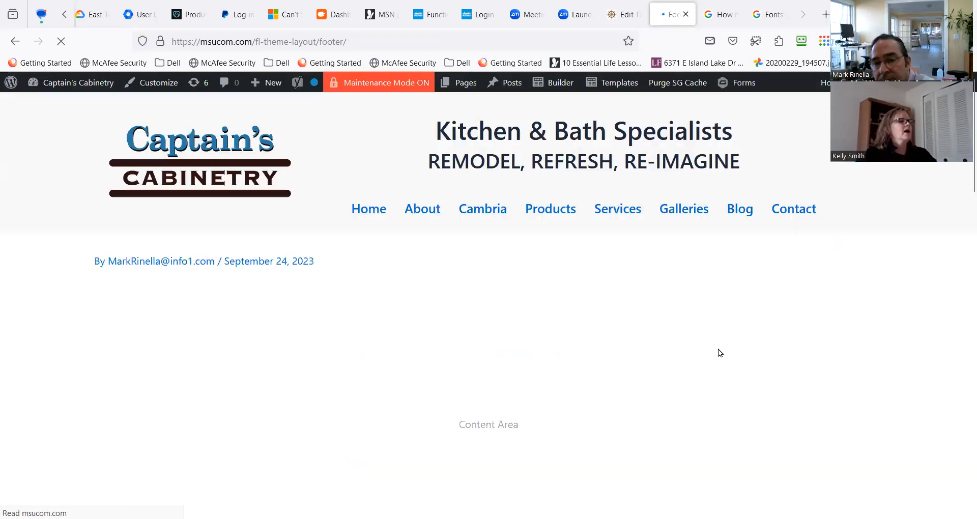
pyautogui.scroll(-10, 527, 403)
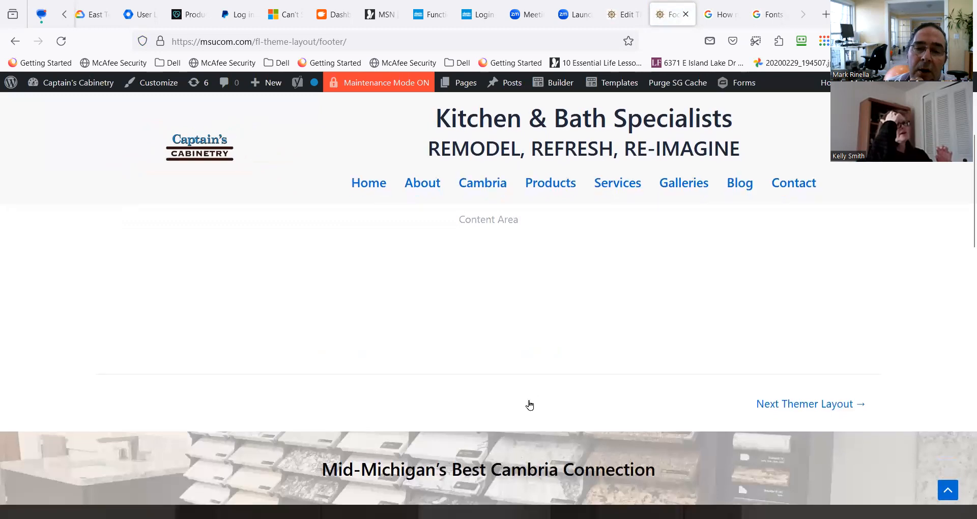
pyautogui.scroll(-9, 477, 374)
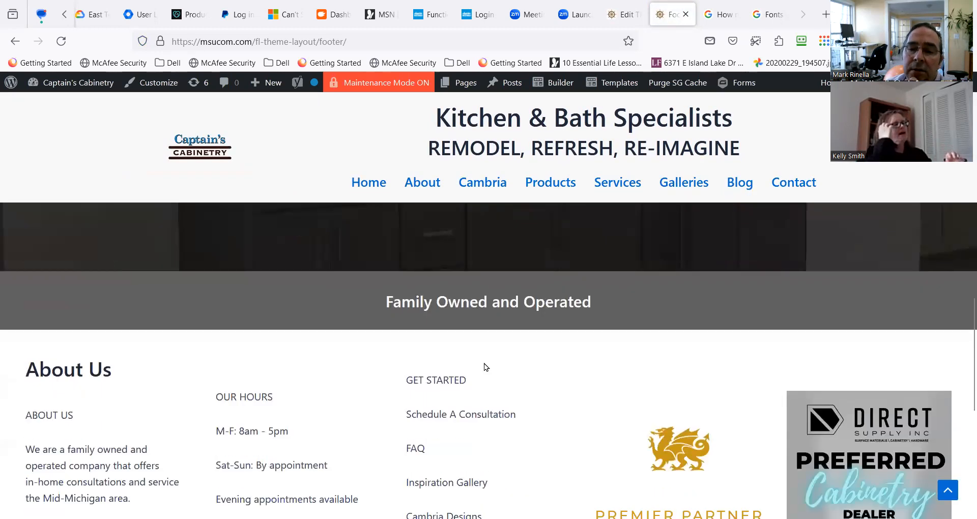
pyautogui.scroll(-1, 382, 384)
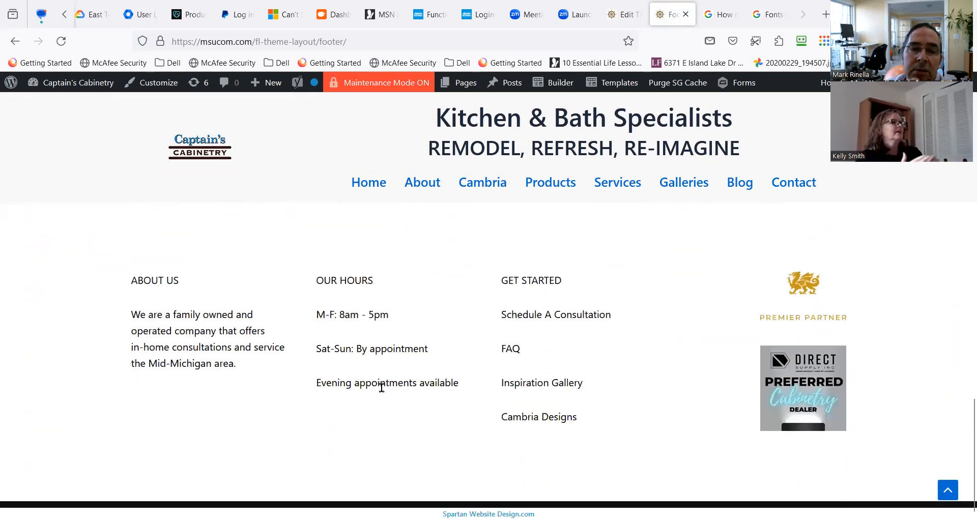
pyautogui.scroll(4, 502, 251)
# Reopen the Footer Kelly layout in the builder and go to the new About Us row.
pyautogui.moveTo(585, 174)
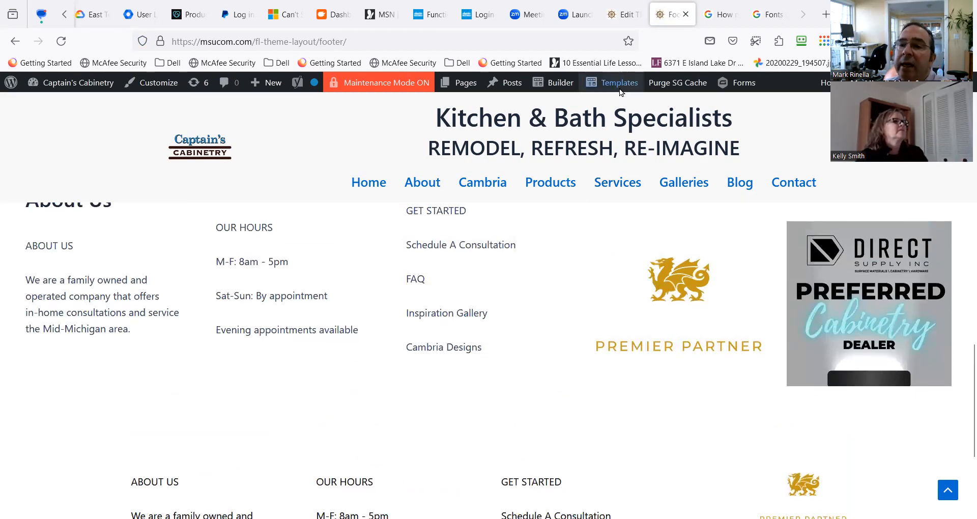
pyautogui.moveTo(620, 91)
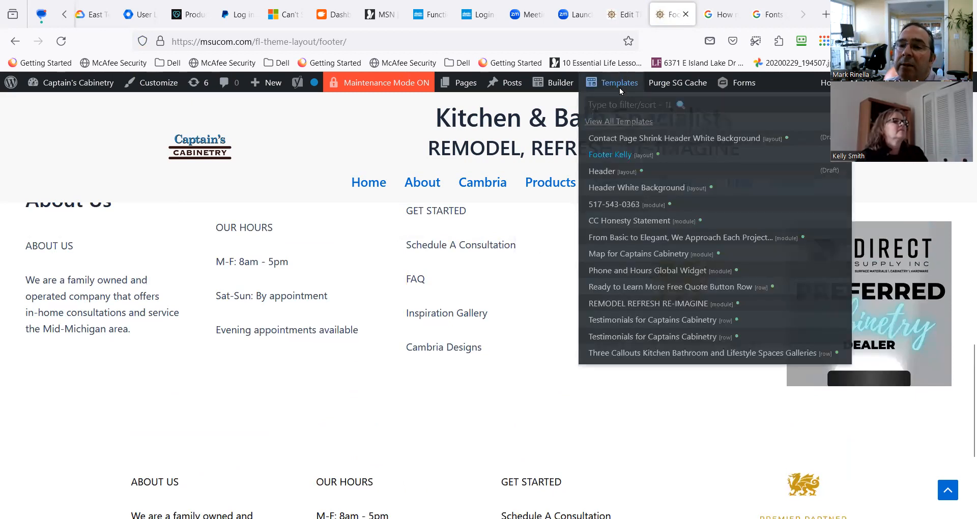
pyautogui.click(614, 157)
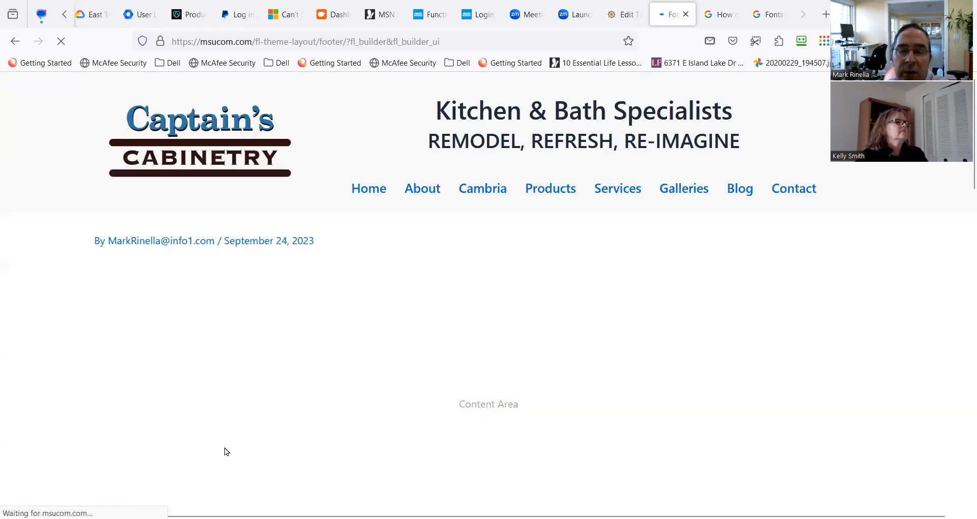
pyautogui.scroll(-3, 275, 436)
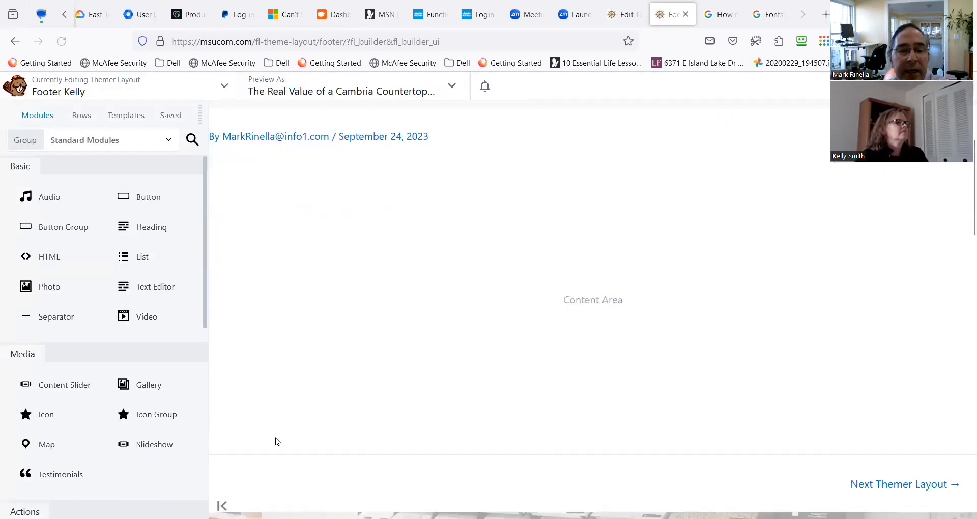
pyautogui.scroll(-14, 296, 414)
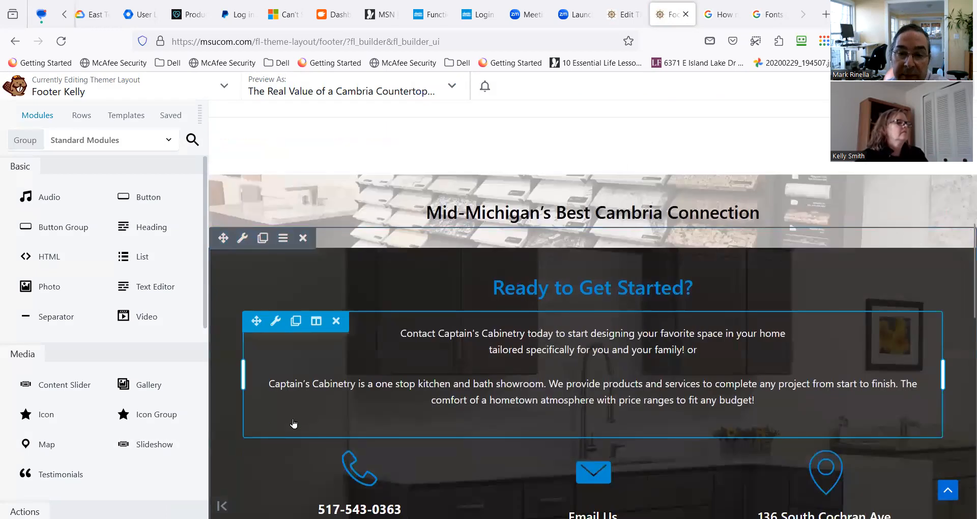
pyautogui.scroll(-1, 295, 419)
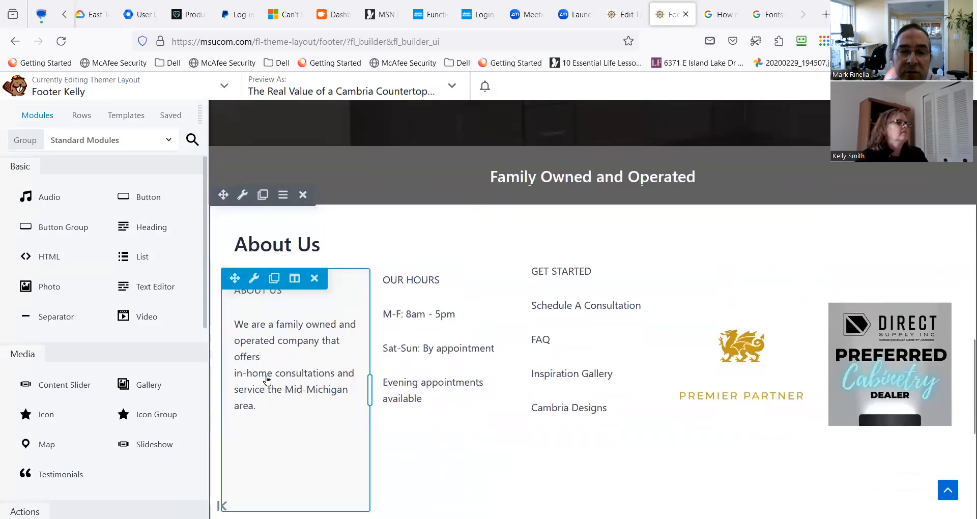
# Link the "We are a family owned and operated company" paragraph in the new row's first column to the Contact Us page.
pyautogui.click(263, 377)
pyautogui.tripleClick(97, 309)
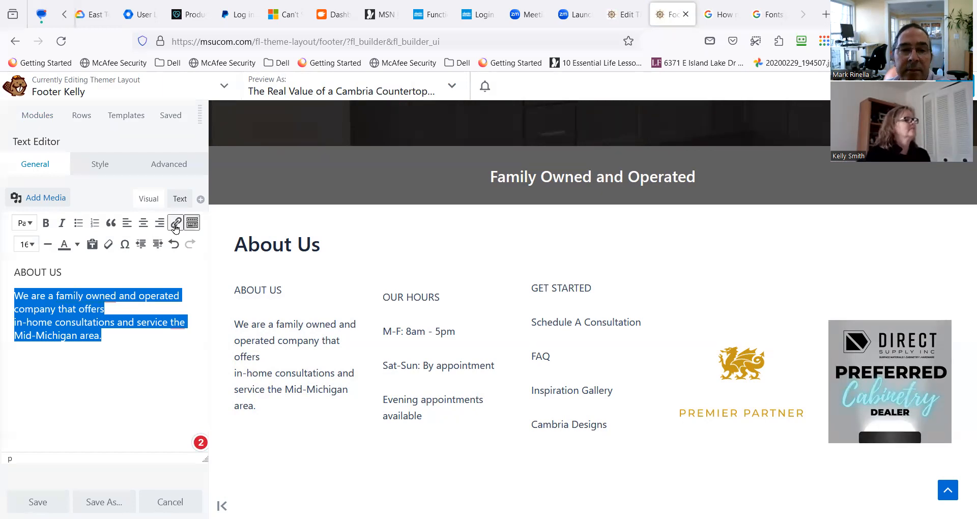
pyautogui.click(175, 224)
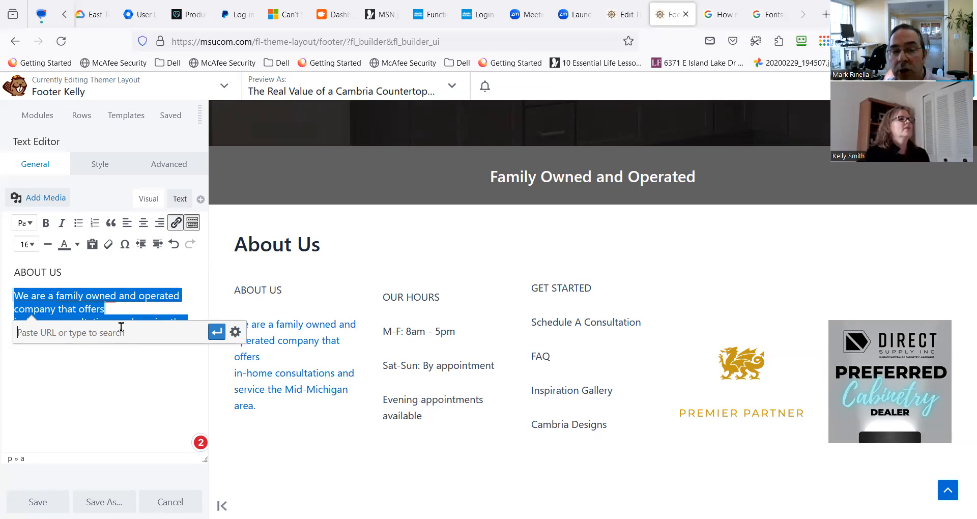
pyautogui.write('contact')
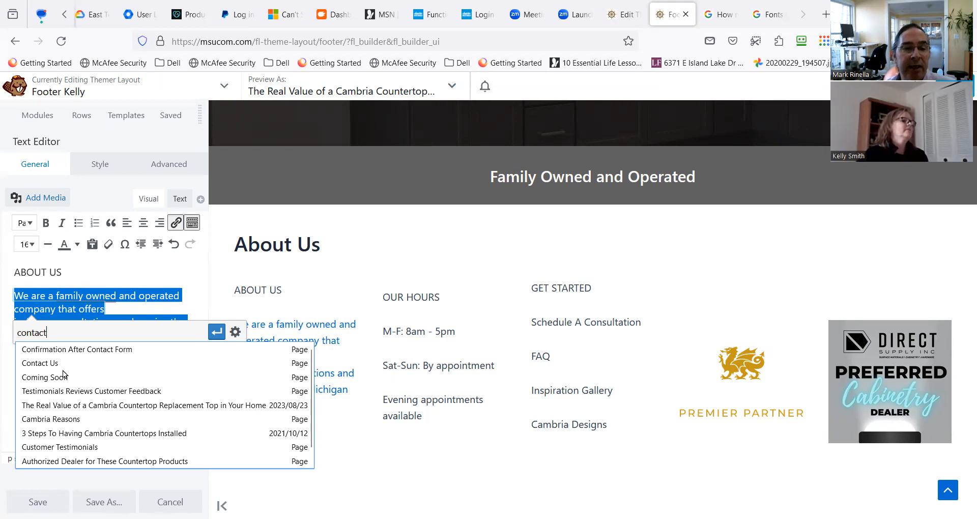
pyautogui.click(41, 364)
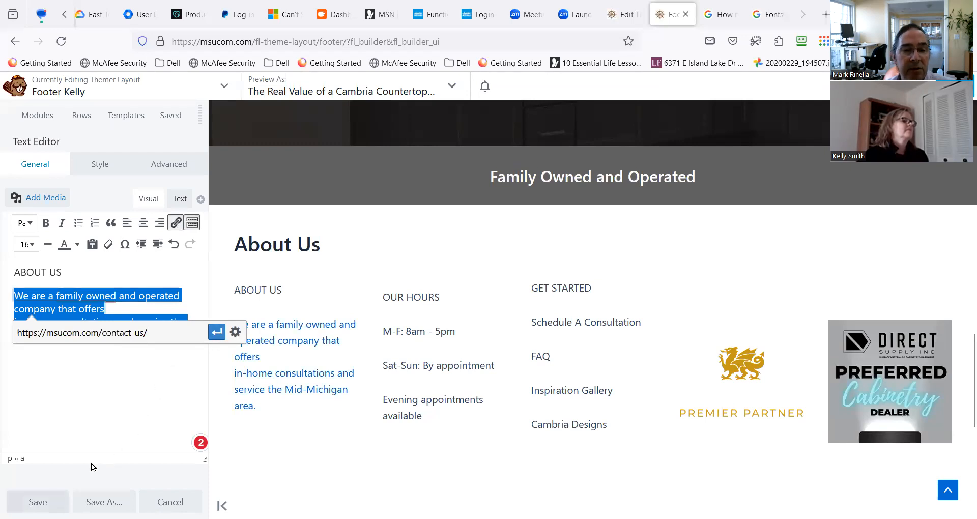
pyautogui.click(217, 333)
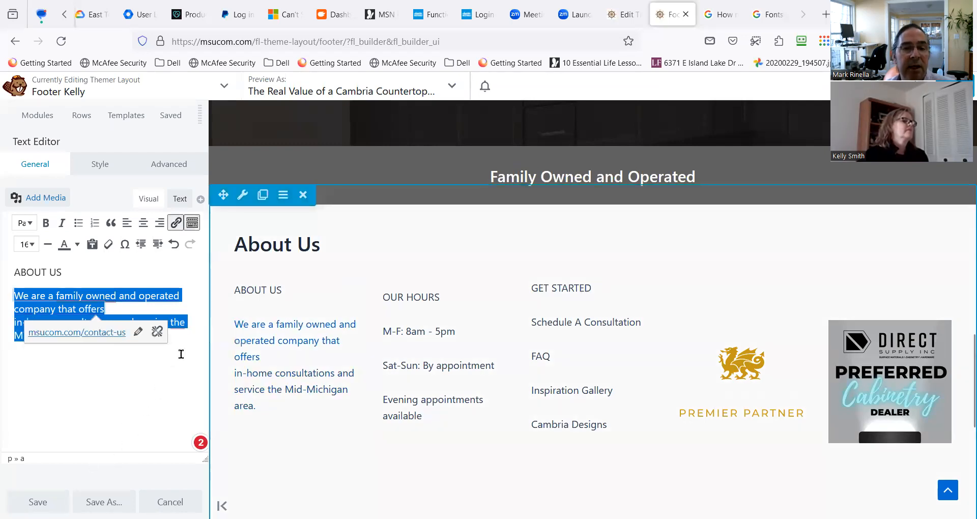
pyautogui.click(163, 384)
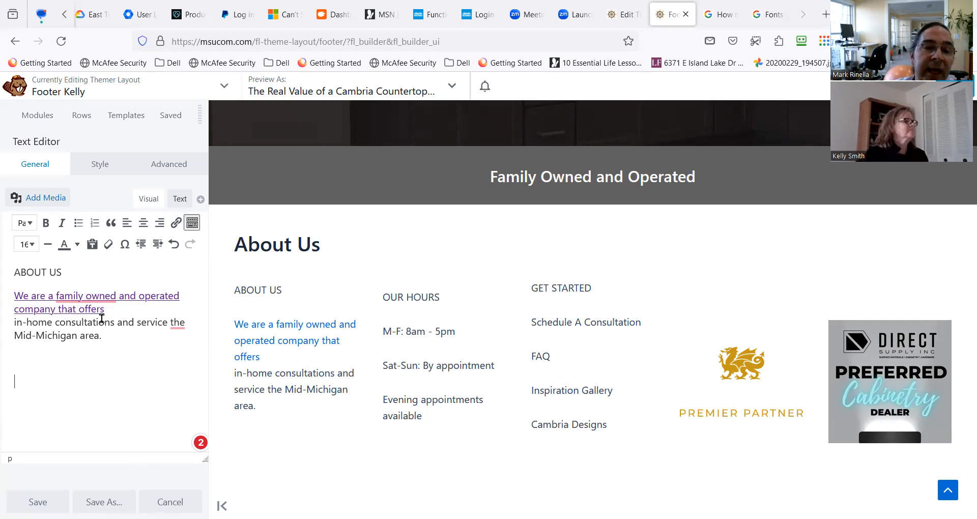
# Accept the "family-owned" hyphen correction in the linked text and save the text module.
pyautogui.moveTo(76, 297)
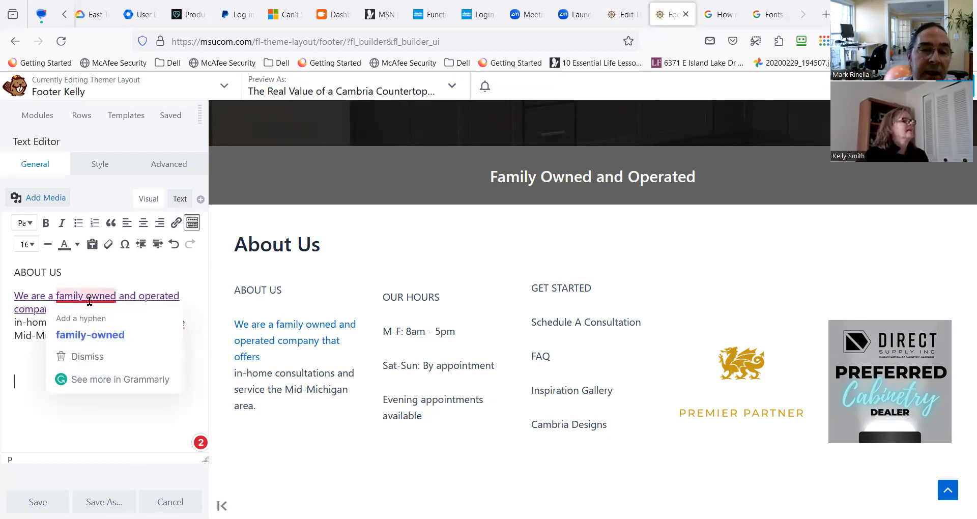
pyautogui.click(84, 334)
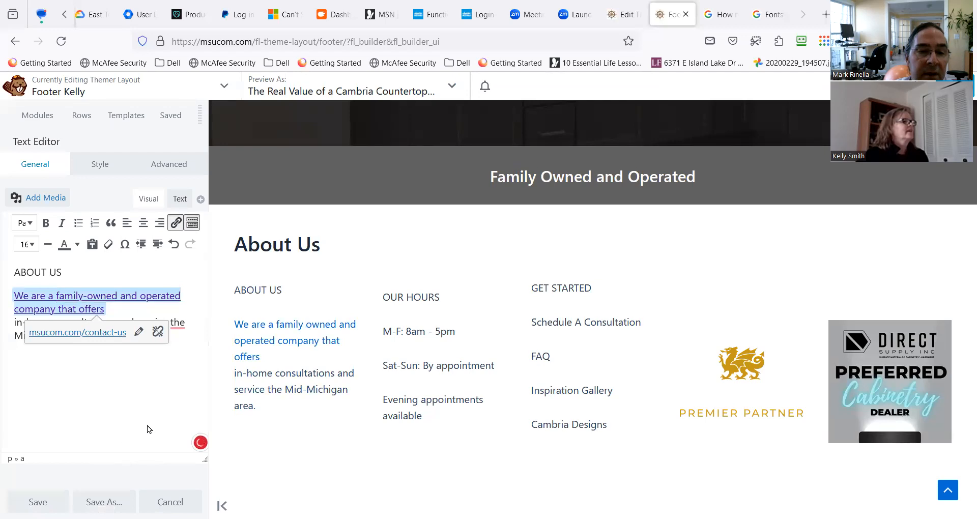
pyautogui.click(112, 415)
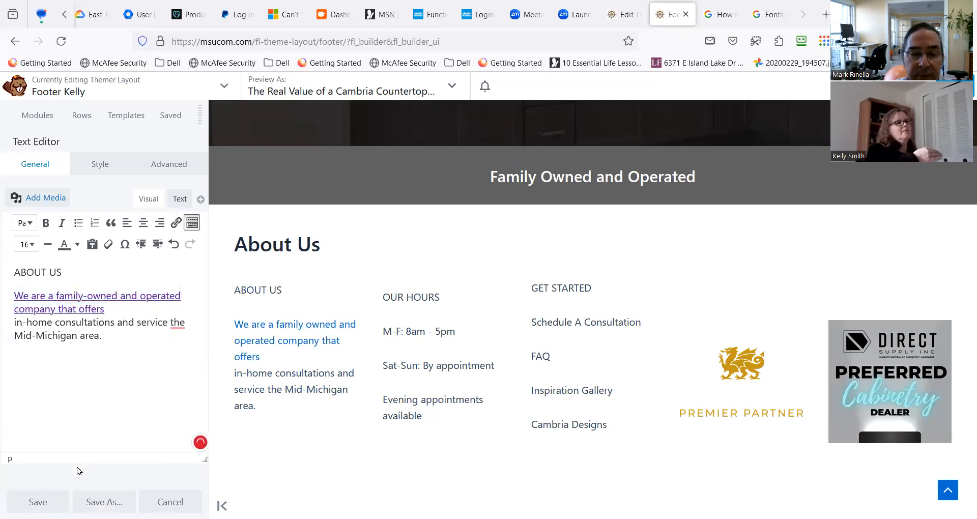
pyautogui.click(38, 502)
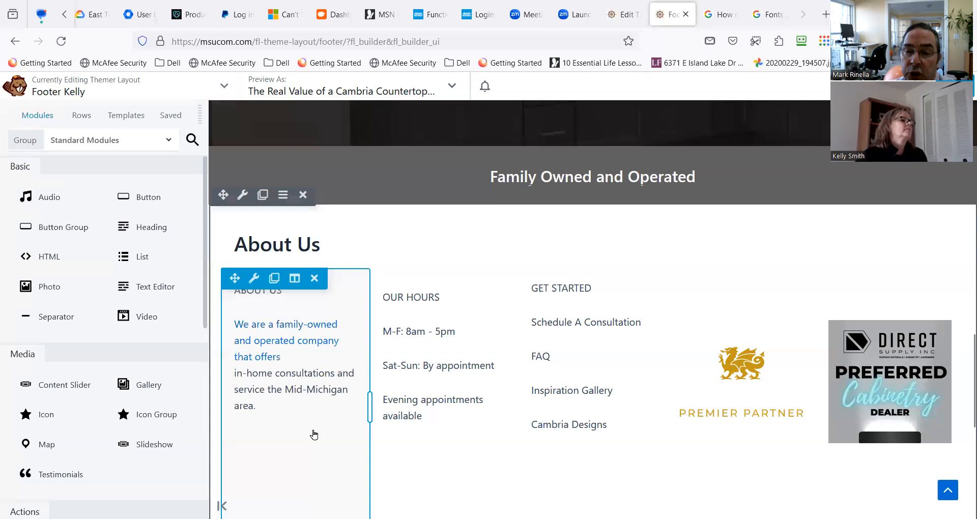
pyautogui.scroll(-2, 314, 436)
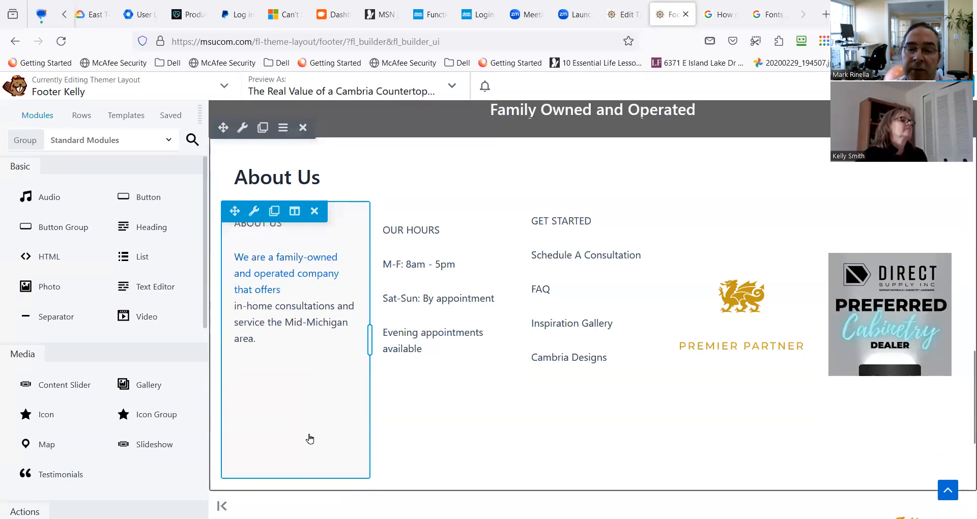
pyautogui.scroll(2, 312, 435)
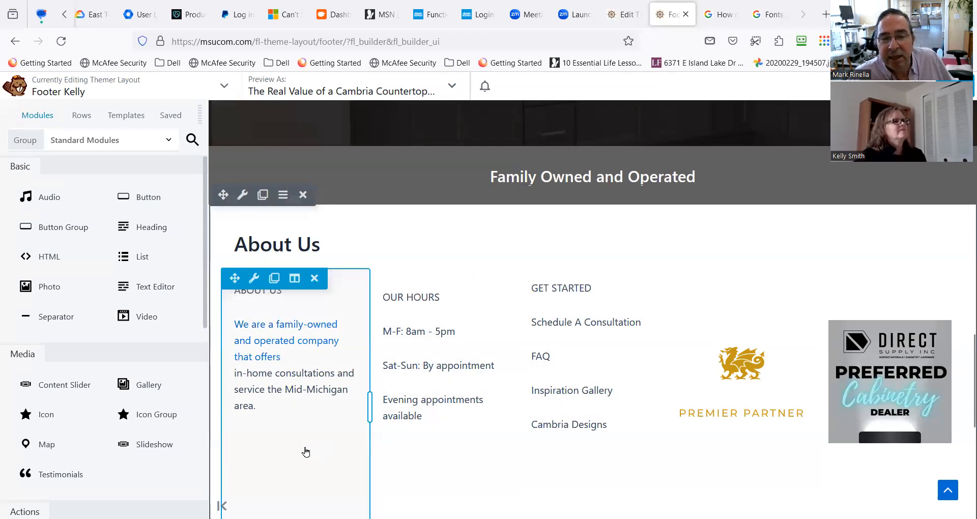
pyautogui.scroll(1, 304, 449)
pyautogui.scroll(-1, 303, 449)
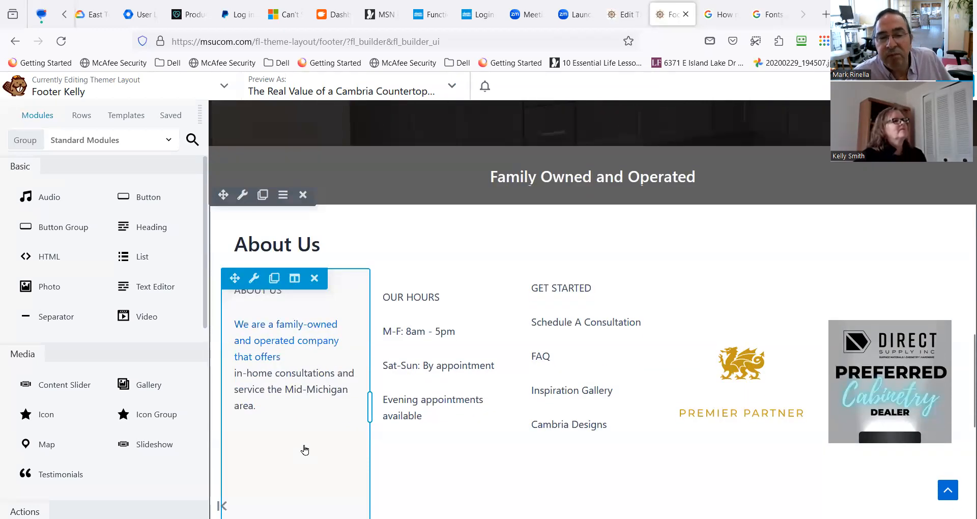
pyautogui.scroll(1, 543, 411)
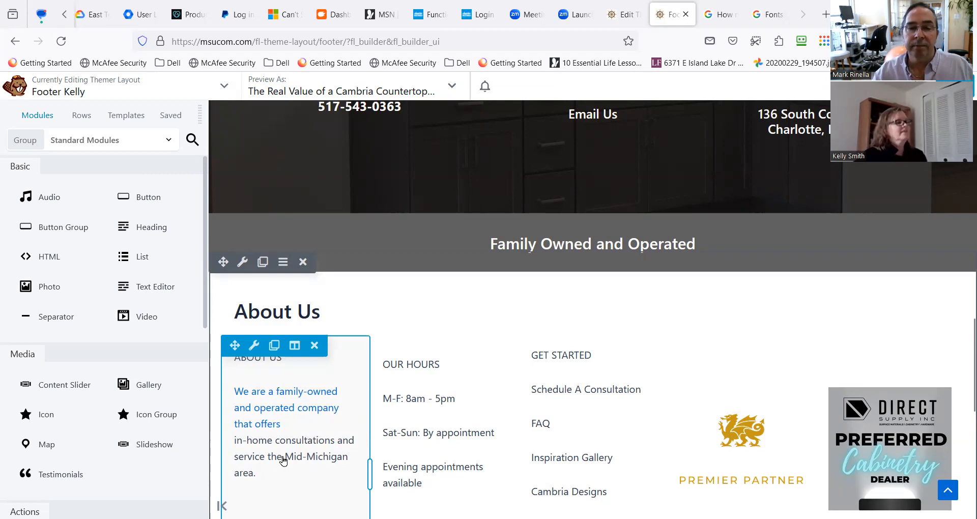
pyautogui.scroll(-1, 283, 460)
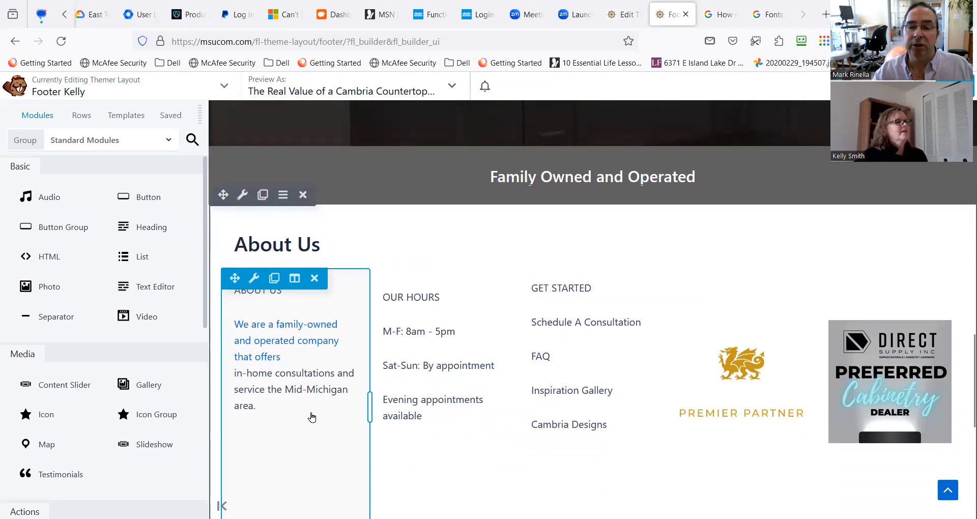
# Publish the footer layout with the linked text and exit the builder.
pyautogui.scroll(-1, 312, 418)
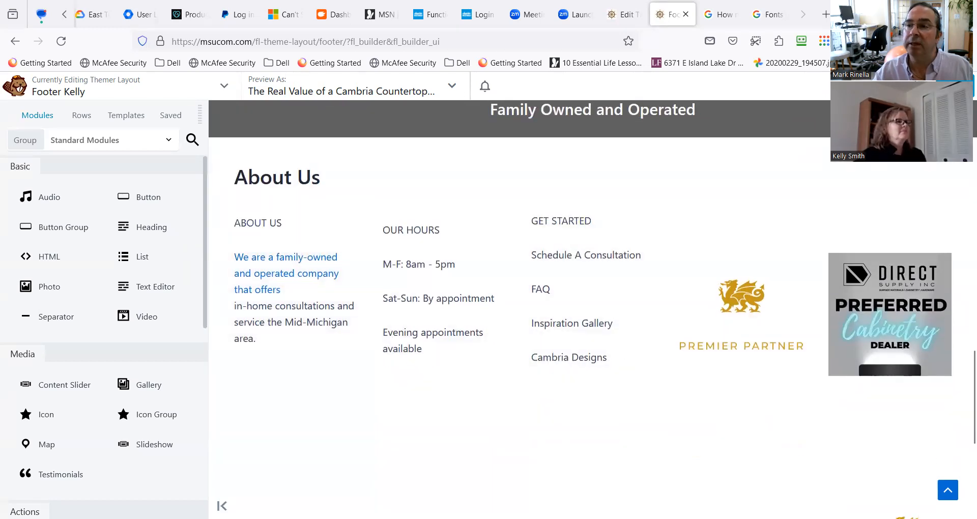
pyautogui.click(954, 86)
pyautogui.click(908, 86)
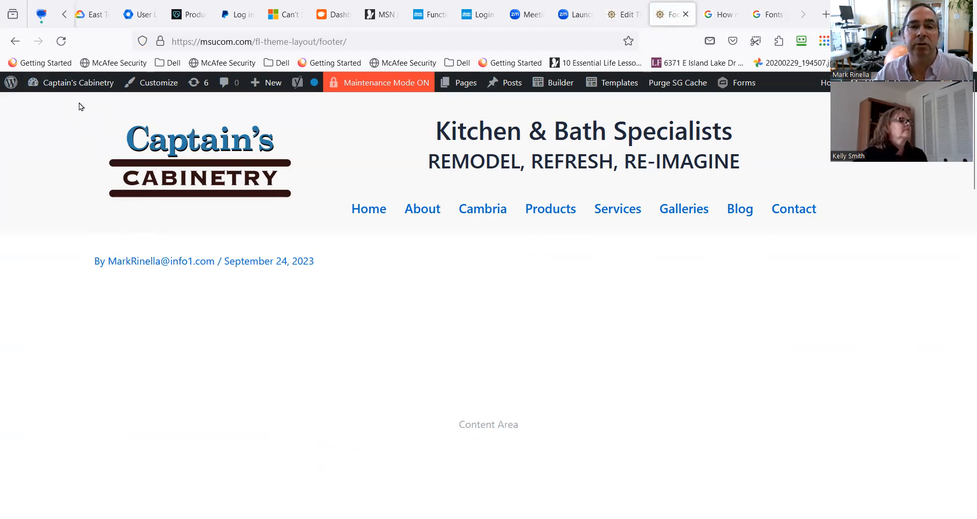
# Reopen the Footer Kelly template layout in the builder.
pyautogui.moveTo(80, 87)
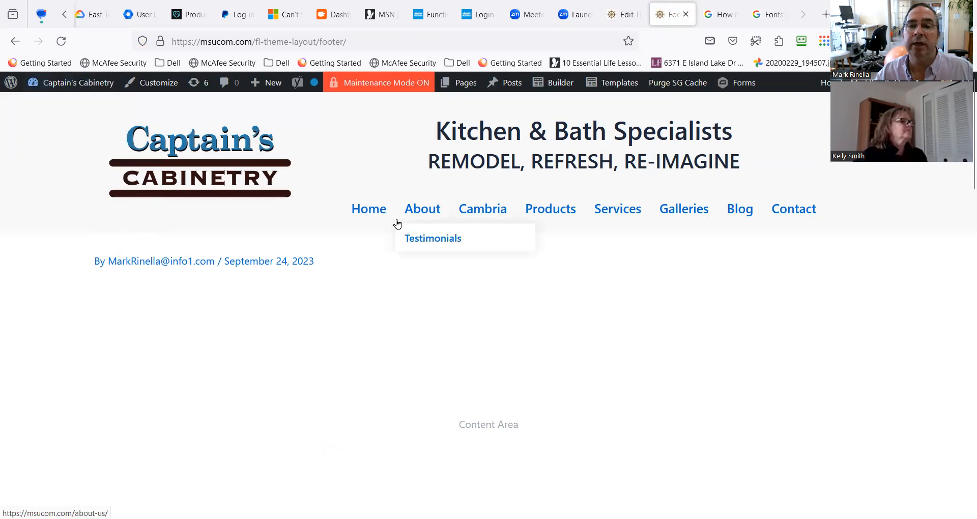
pyautogui.moveTo(535, 91)
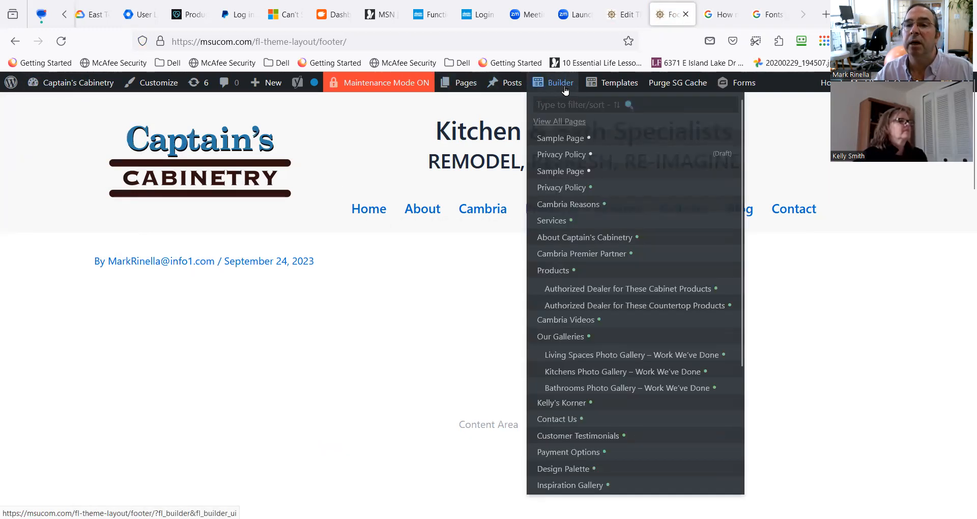
pyautogui.moveTo(600, 82)
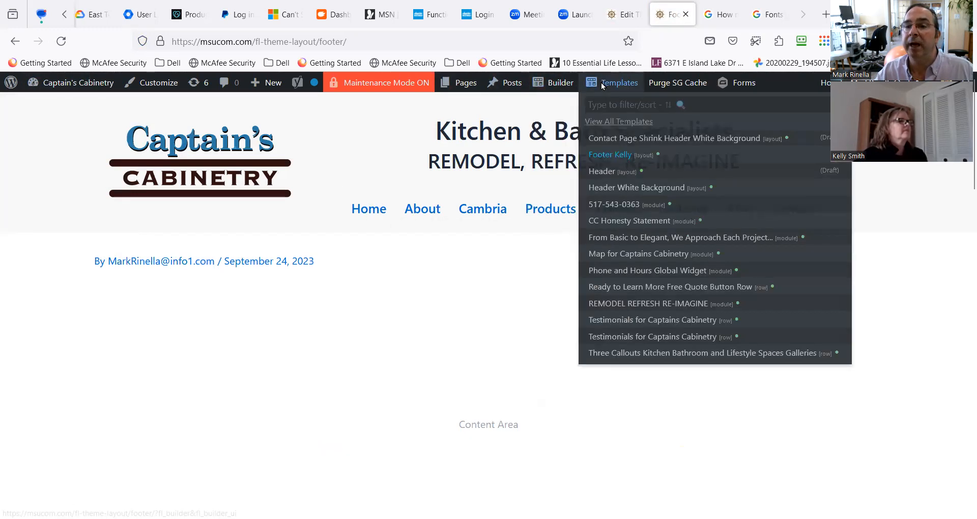
pyautogui.click(610, 154)
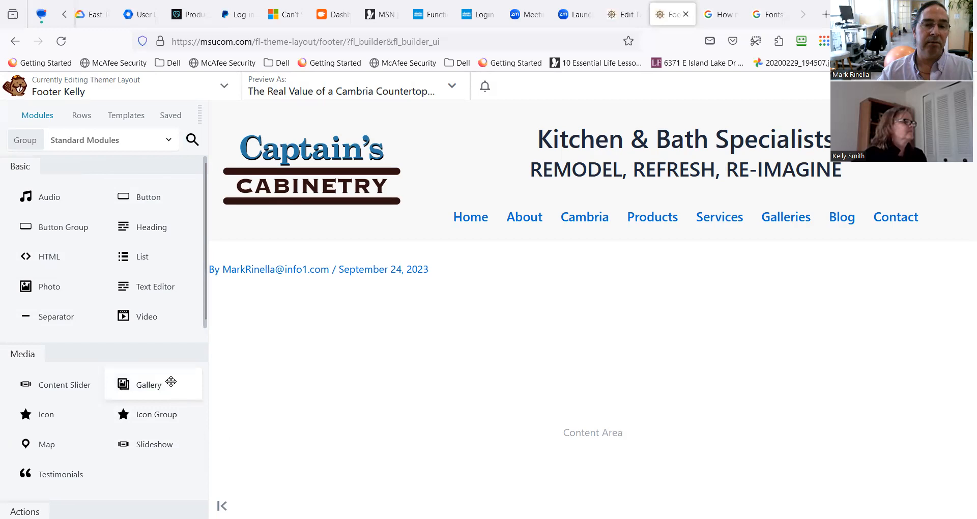
# Add a PowerPack Social Icons module in its own row between the Mid-Michigan's Best Cambria Connection banner and the Ready to Get Started section.
pyautogui.click(192, 141)
pyautogui.write('soci')
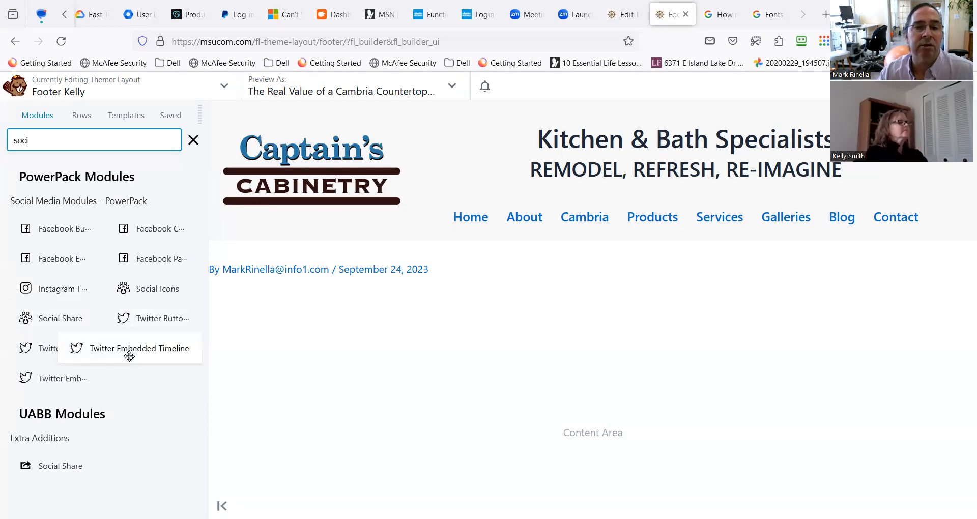
pyautogui.moveTo(152, 291); pyautogui.dragTo(396, 226)
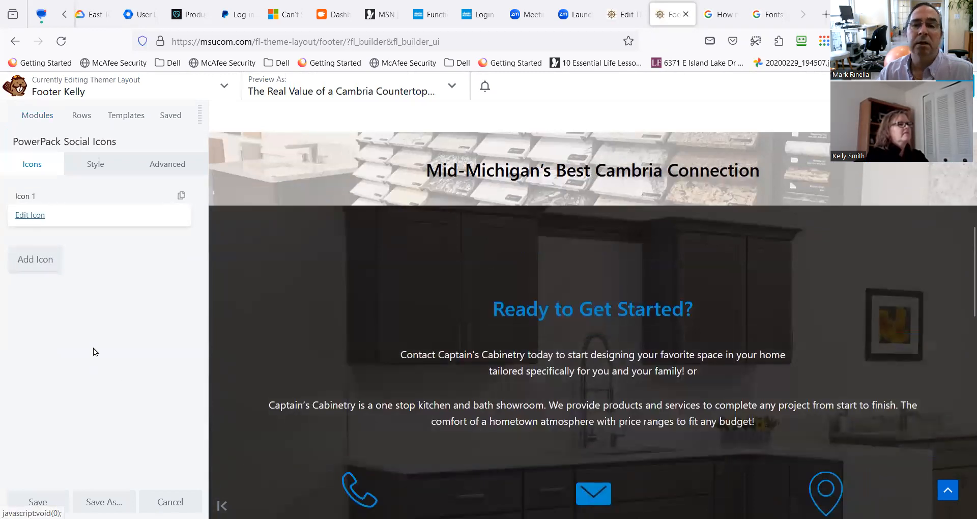
pyautogui.moveTo(256, 228); pyautogui.dragTo(273, 189)
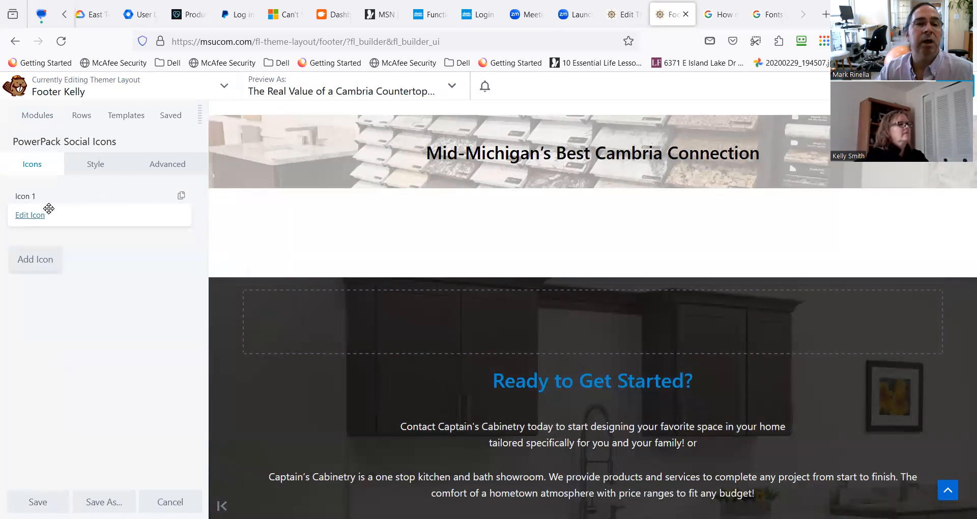
pyautogui.click(46, 119)
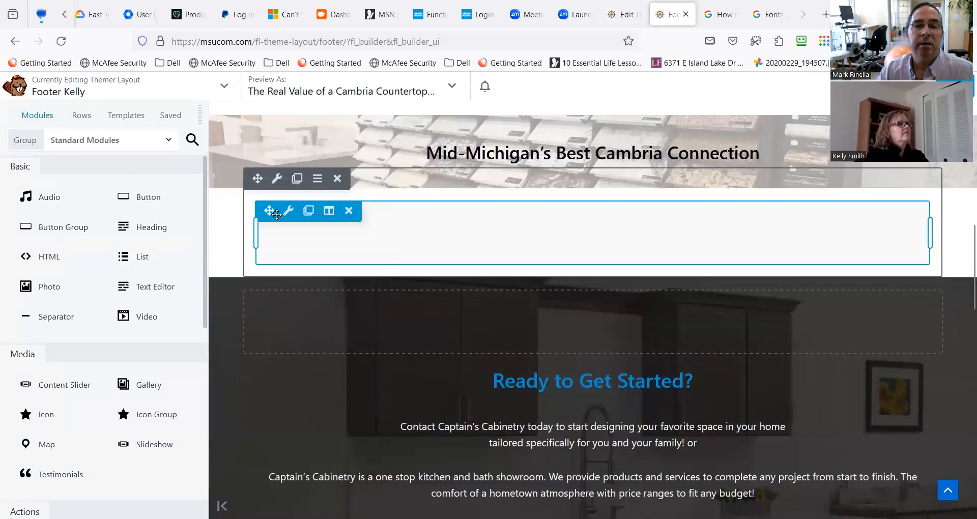
# Open the custom icon picker for Icon 1 of the new Social Icons module.
pyautogui.moveTo(286, 212)
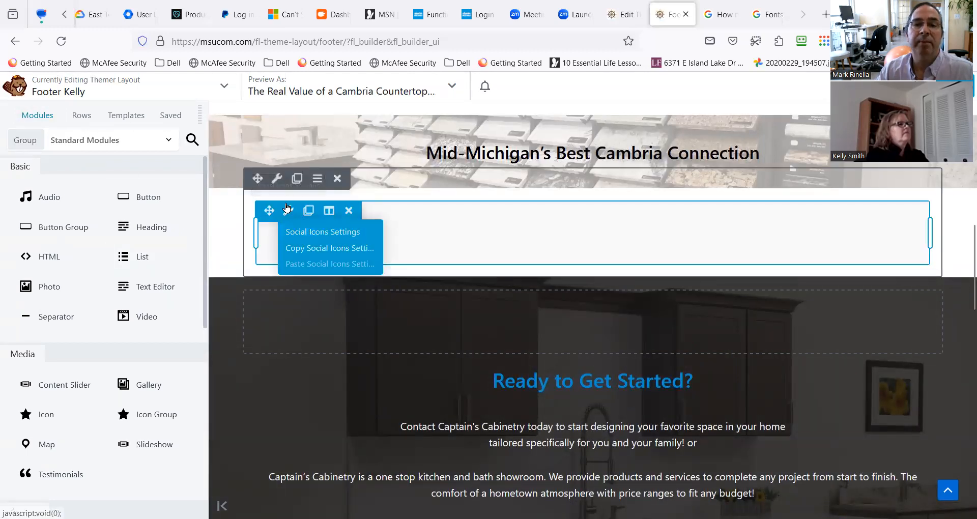
pyautogui.moveTo(277, 185)
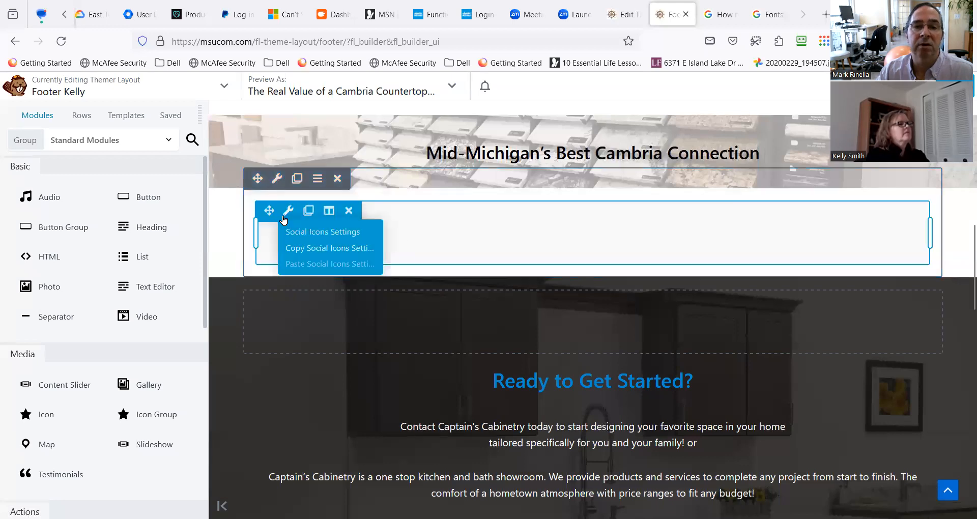
pyautogui.click(284, 215)
pyautogui.click(295, 230)
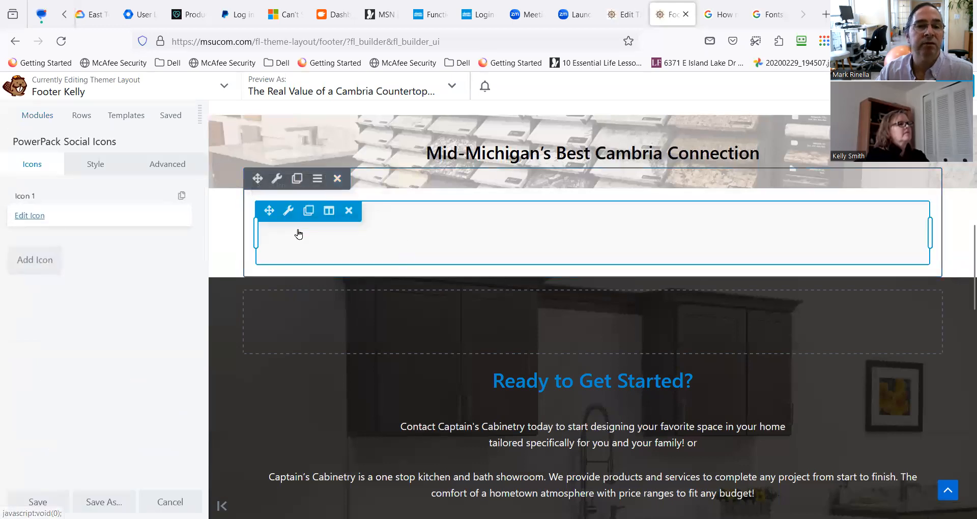
pyautogui.click(37, 217)
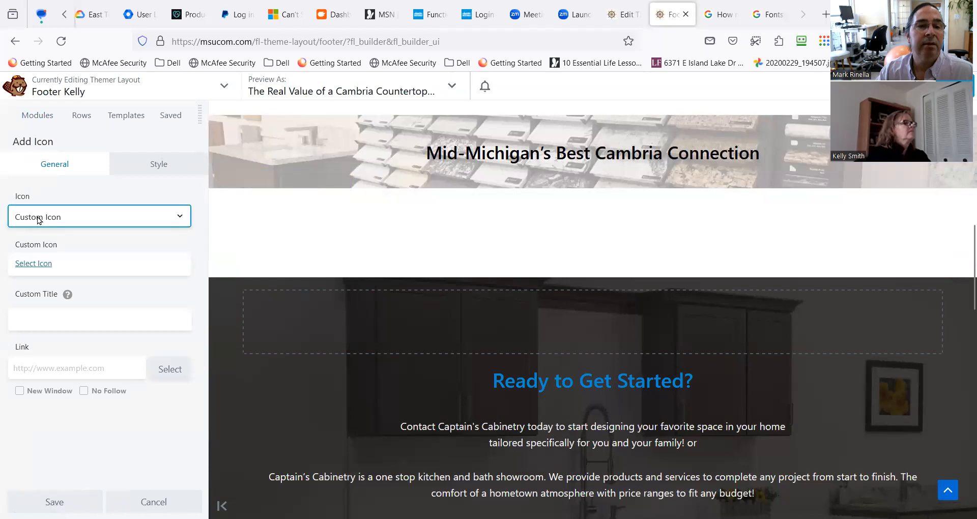
pyautogui.click(34, 263)
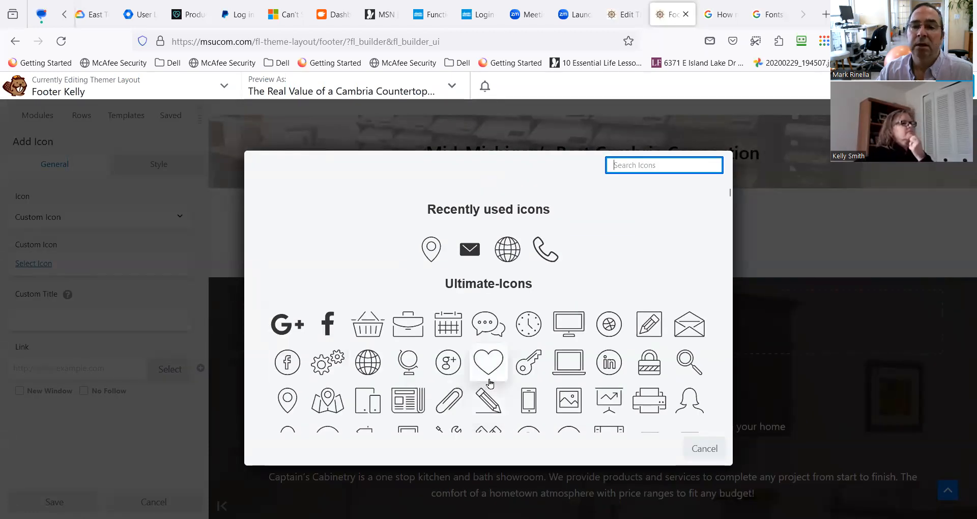
# Examine the icon library for social media symbols, leave Icon 1 without a selection and save the module.
pyautogui.scroll(-2, 413, 360)
pyautogui.scroll(-4, 413, 360)
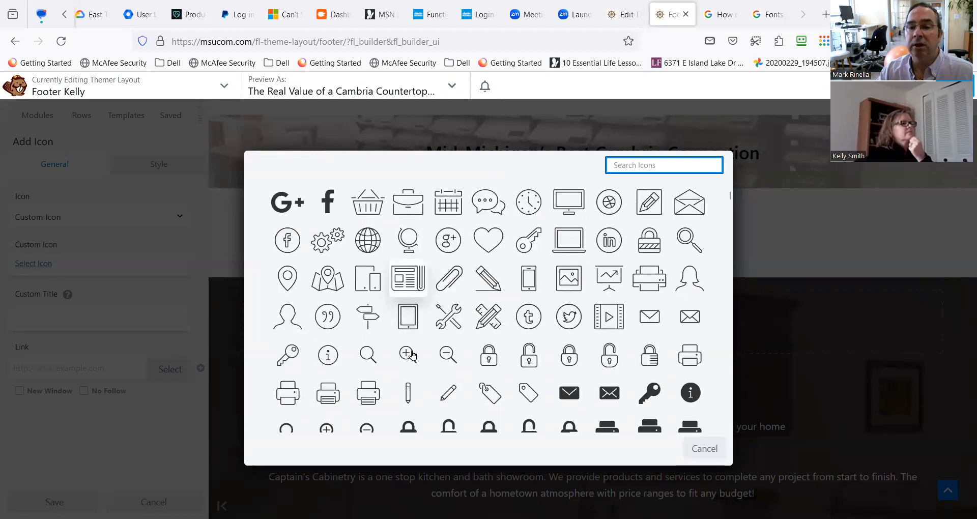
pyautogui.scroll(5, 478, 341)
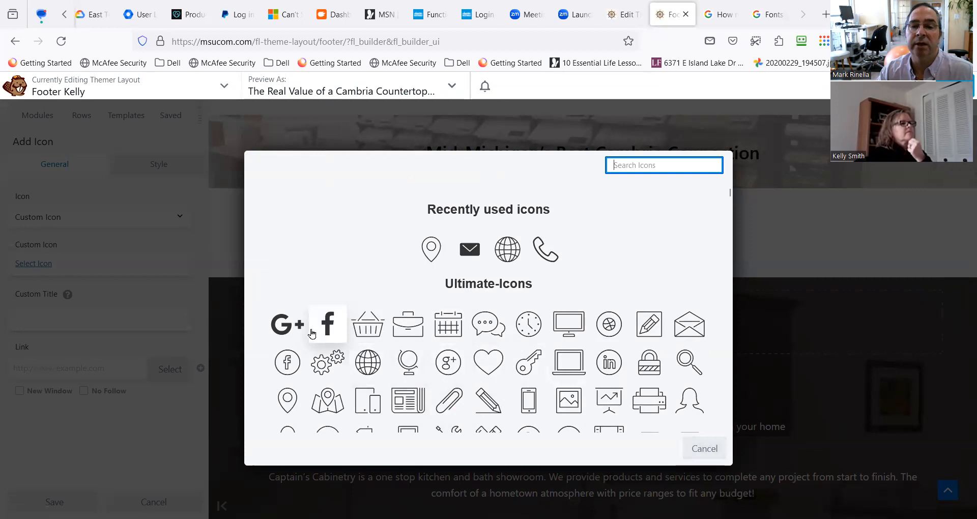
pyautogui.scroll(-2, 641, 367)
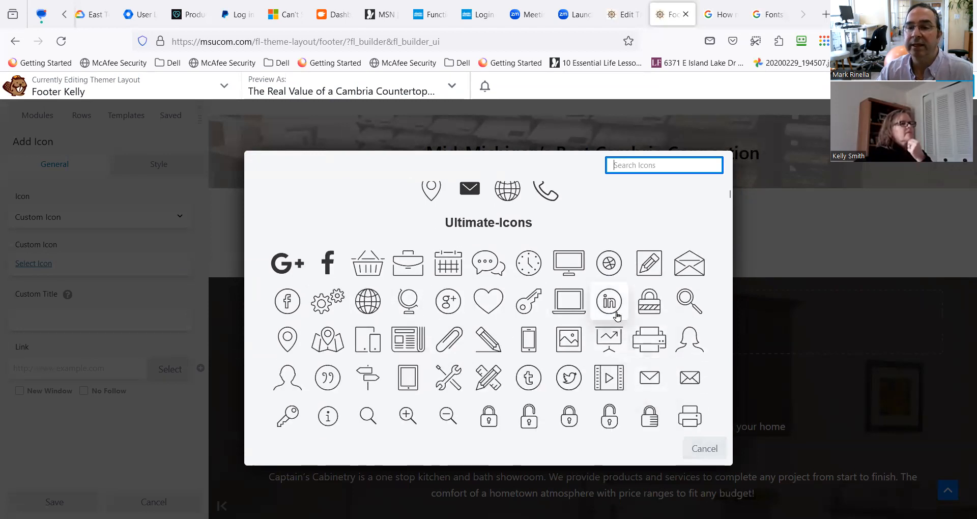
pyautogui.scroll(-5, 617, 316)
pyautogui.scroll(-3, 594, 374)
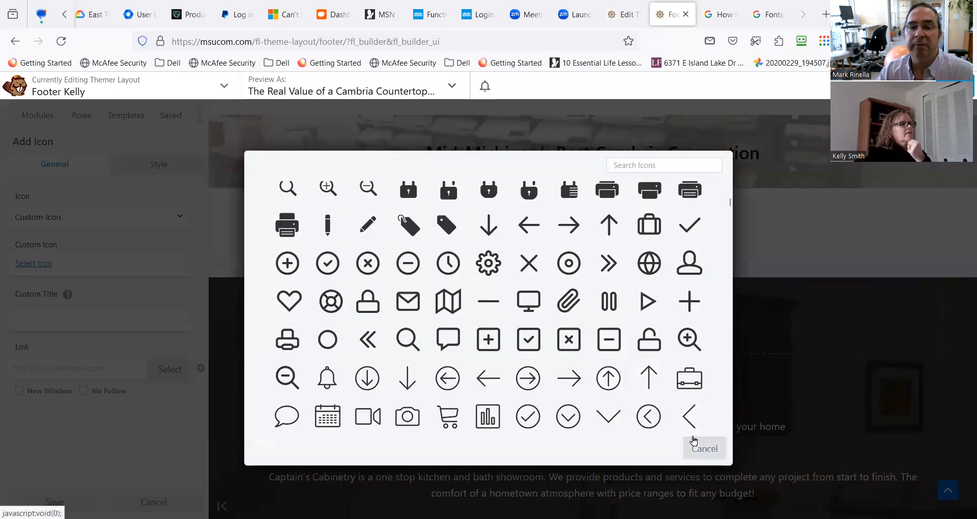
pyautogui.click(702, 448)
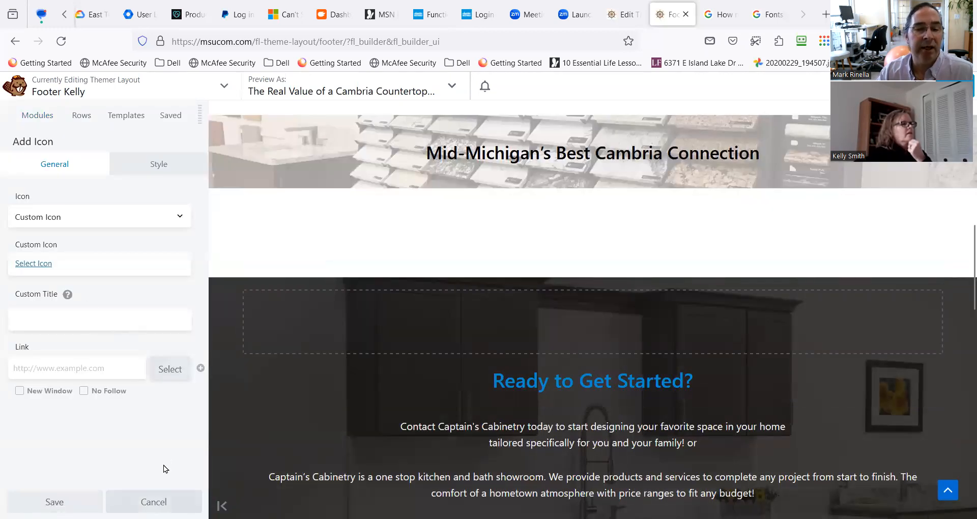
pyautogui.click(163, 502)
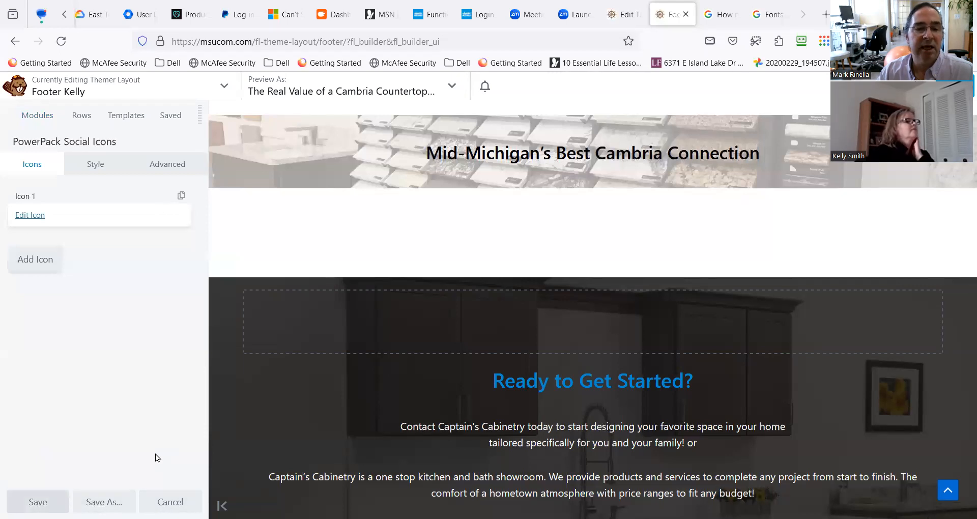
pyautogui.click(37, 501)
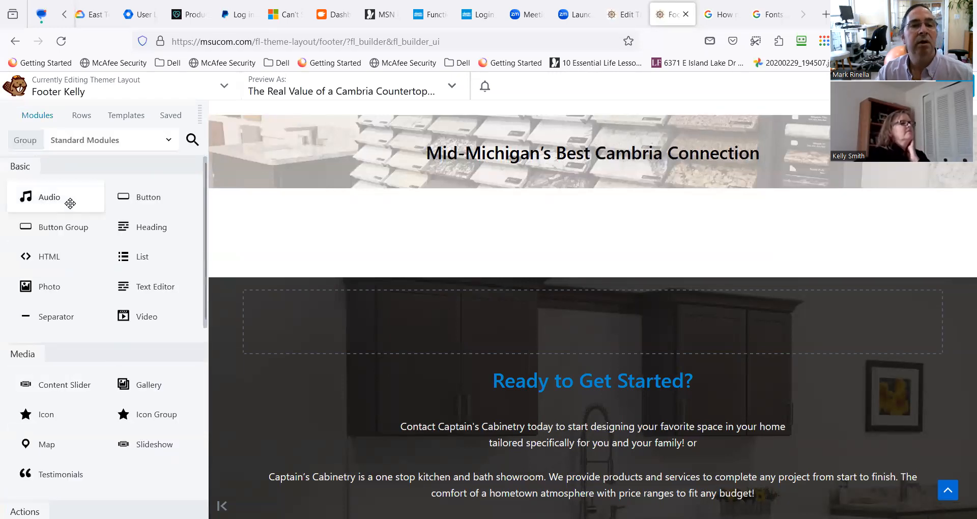
# Add a PowerPack Social Share module below the Mid-Michigan's Best Cambria Connection banner.
pyautogui.click(192, 140)
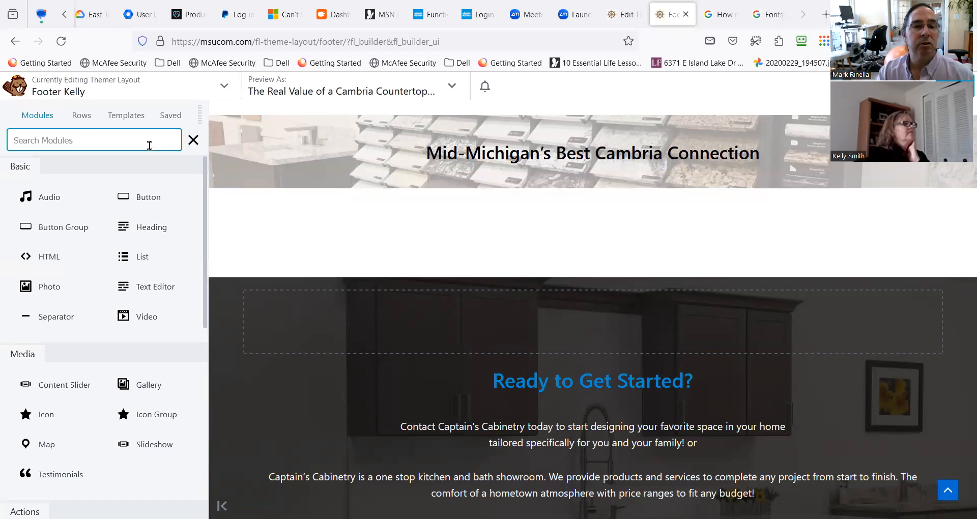
pyautogui.write('soci')
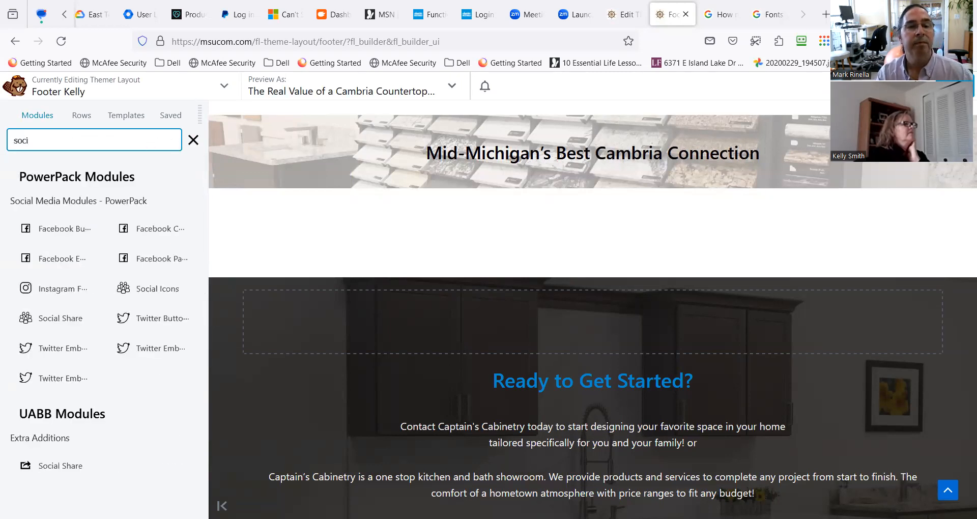
pyautogui.moveTo(61, 318); pyautogui.dragTo(371, 291)
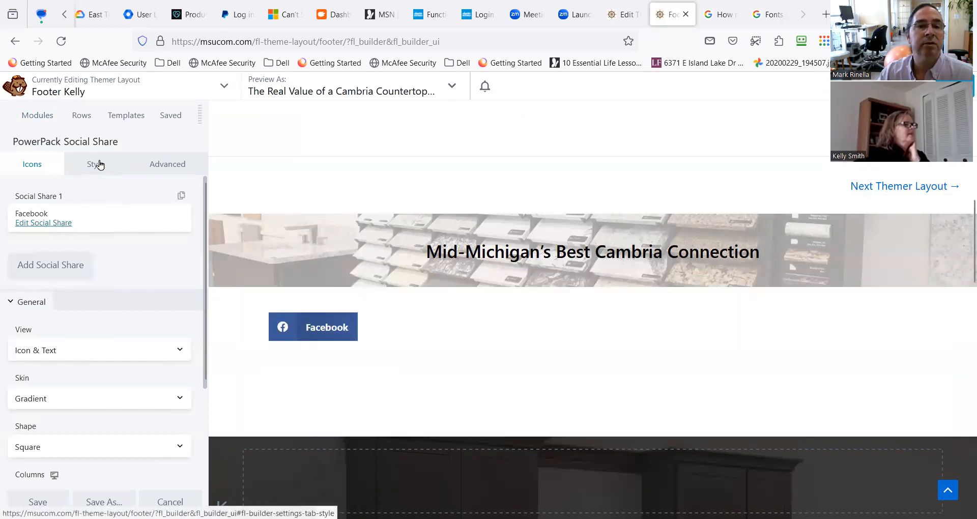
pyautogui.click(49, 114)
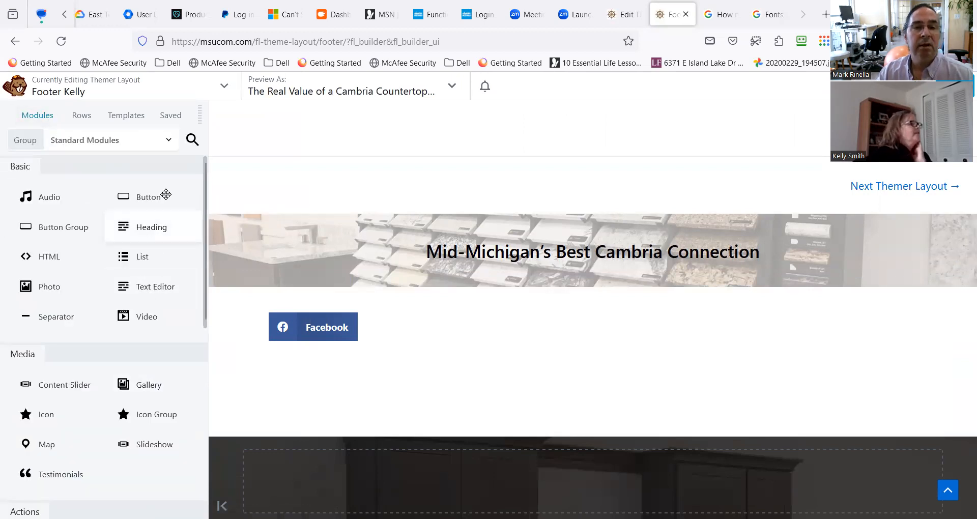
# Add a UABB Social Share module directly above the PowerPack Social Share module.
pyautogui.click(196, 142)
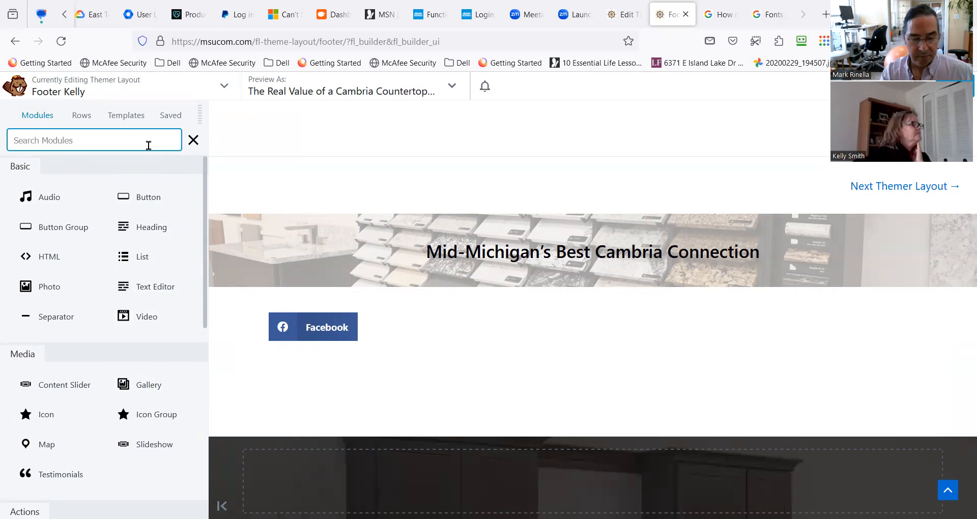
pyautogui.write('soc')
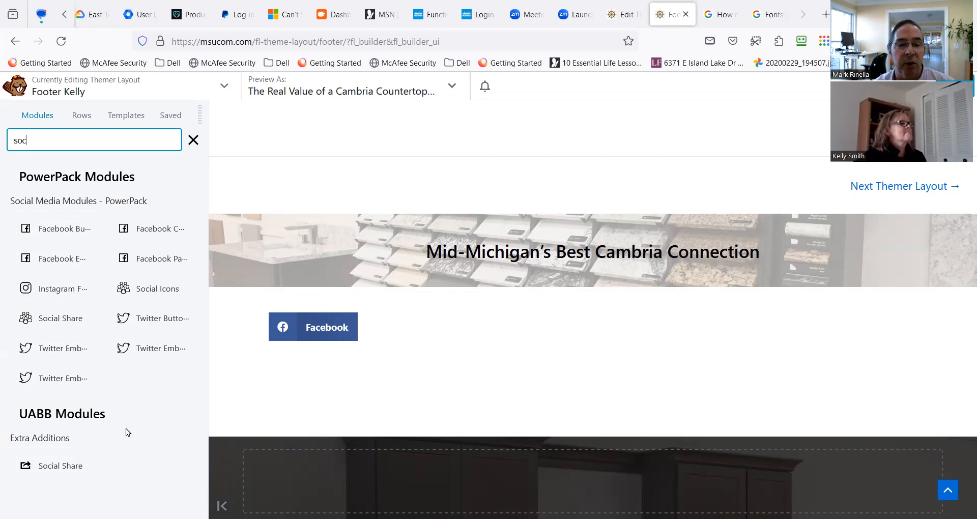
pyautogui.moveTo(177, 463); pyautogui.dragTo(372, 356)
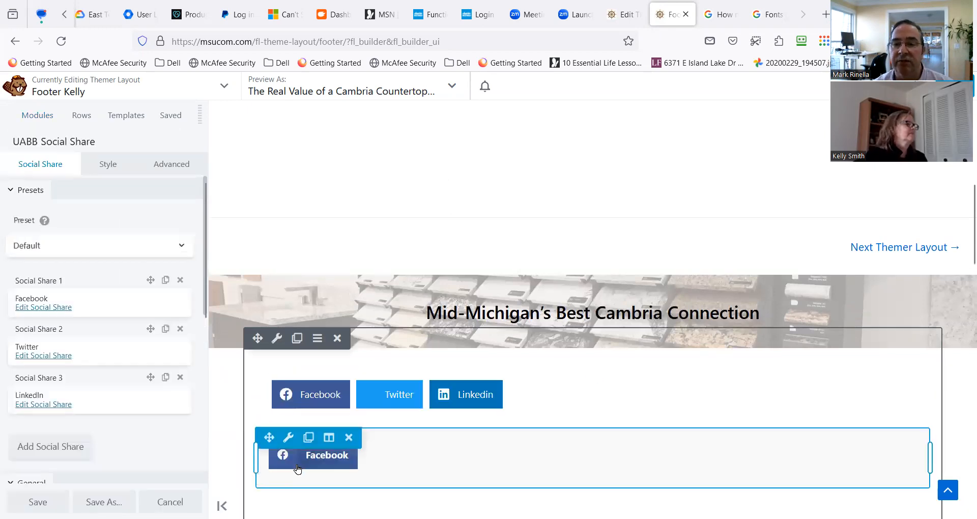
# Add a fourth social share item to the UABB Social Share module and open it for editing.
pyautogui.scroll(-3, 120, 456)
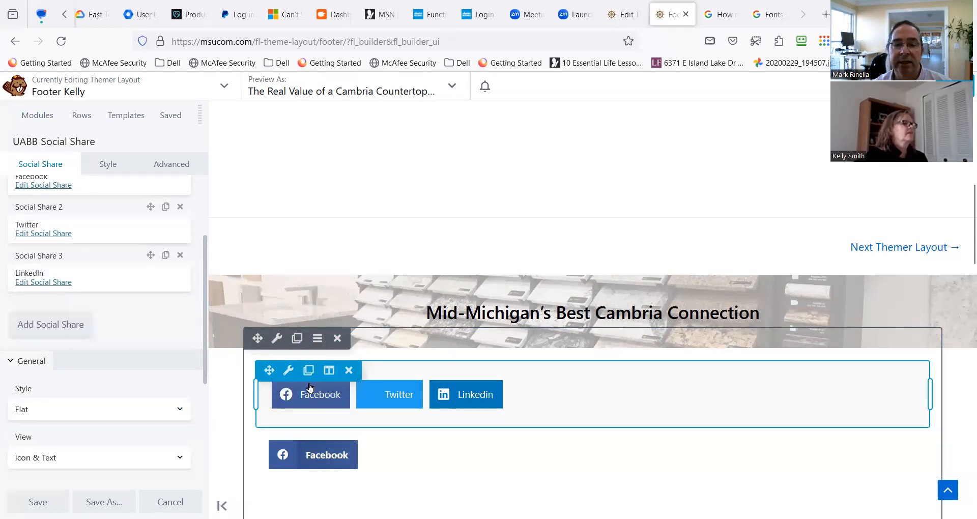
pyautogui.moveTo(289, 370)
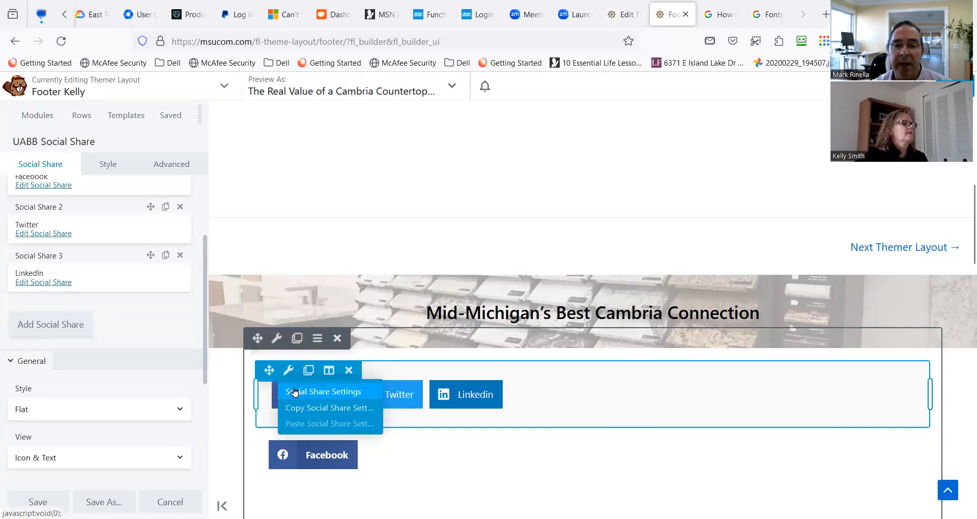
pyautogui.click(295, 391)
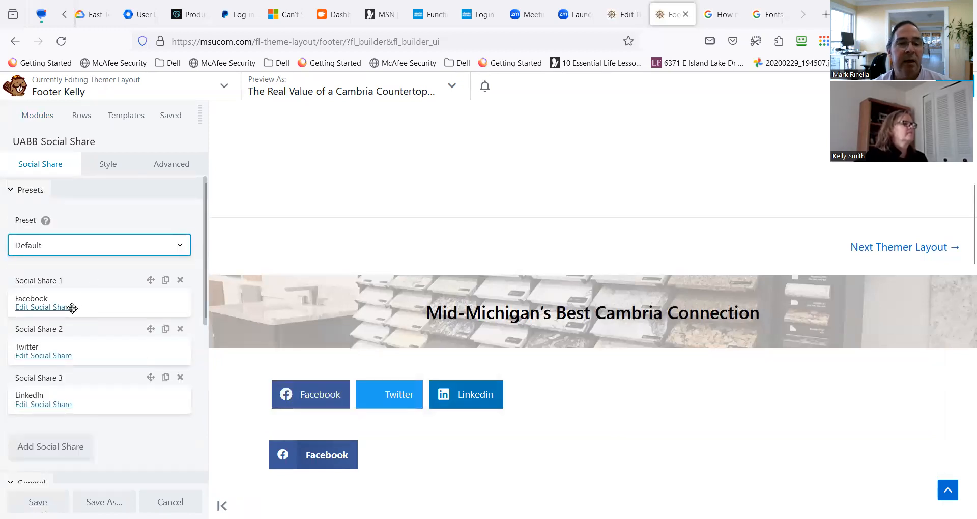
pyautogui.scroll(-1, 72, 318)
pyautogui.click(58, 392)
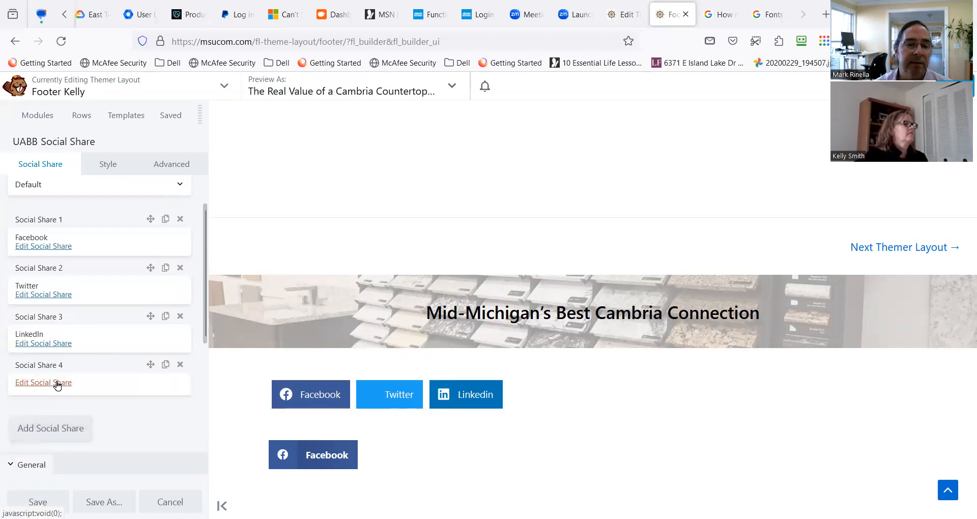
pyautogui.click(58, 383)
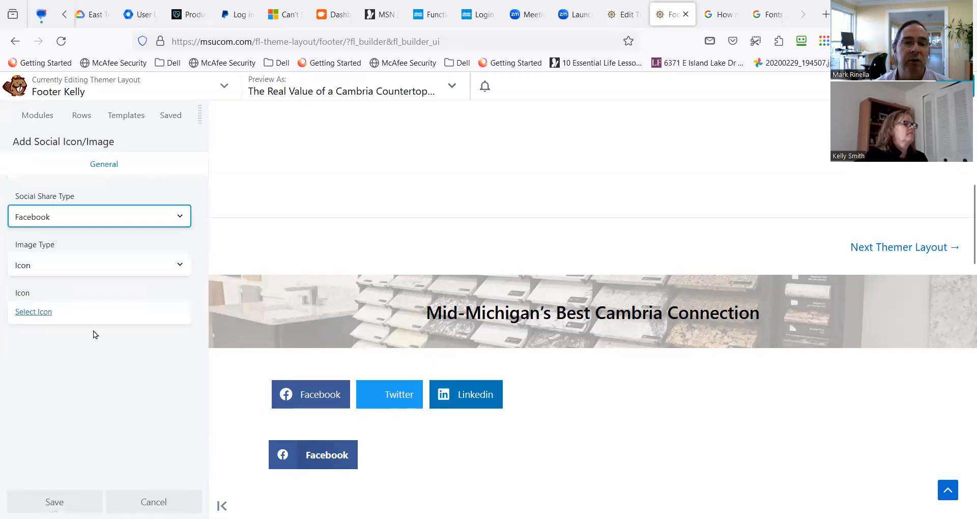
# Set the fourth social share item's type to Pinterest and keep Icon as its image type.
pyautogui.click(123, 214)
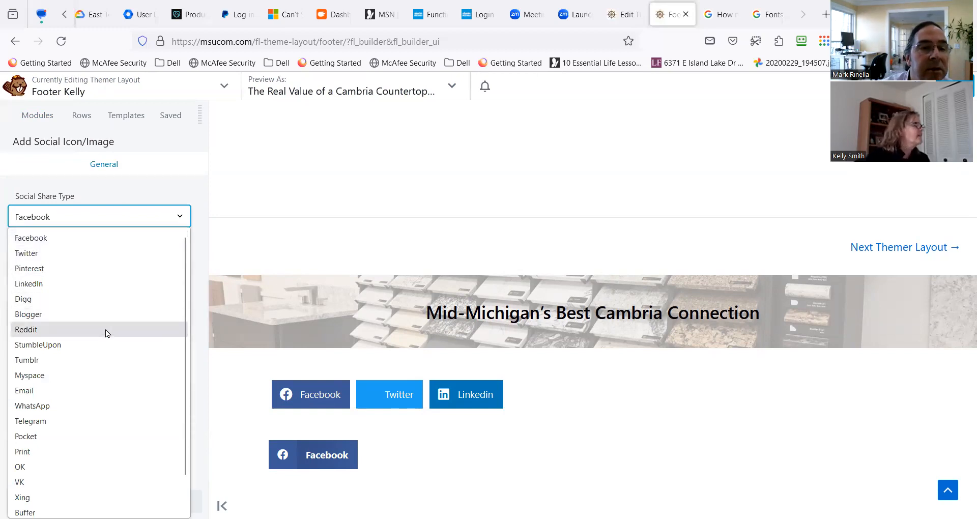
pyautogui.scroll(-2, 93, 391)
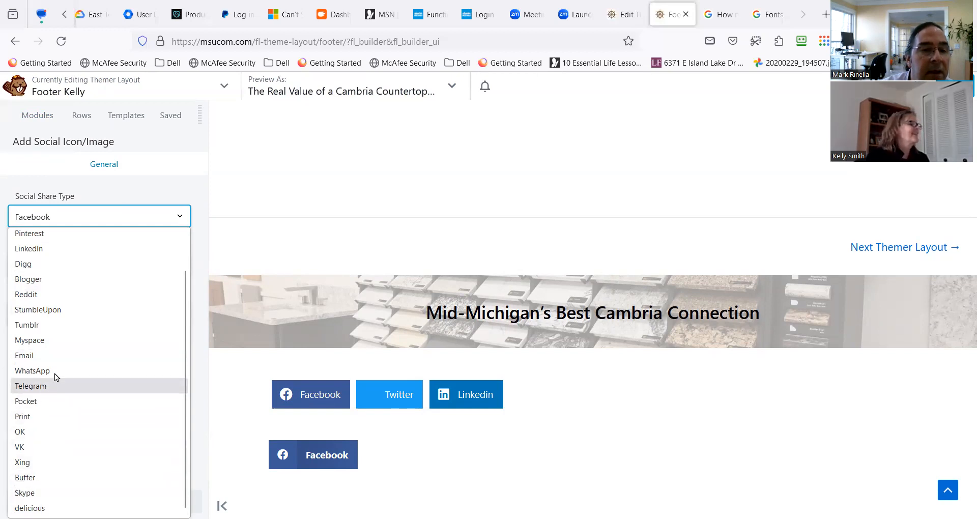
pyautogui.scroll(2, 57, 356)
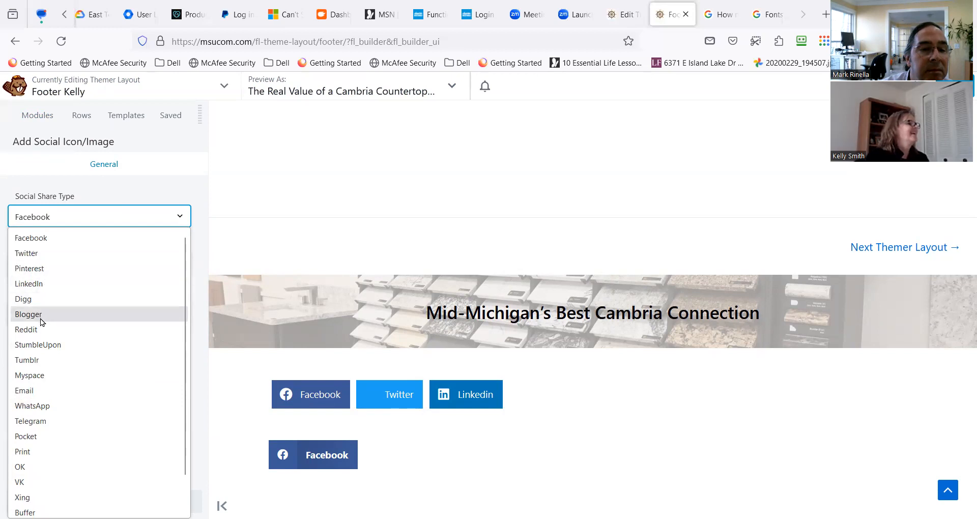
pyautogui.scroll(-1, 38, 377)
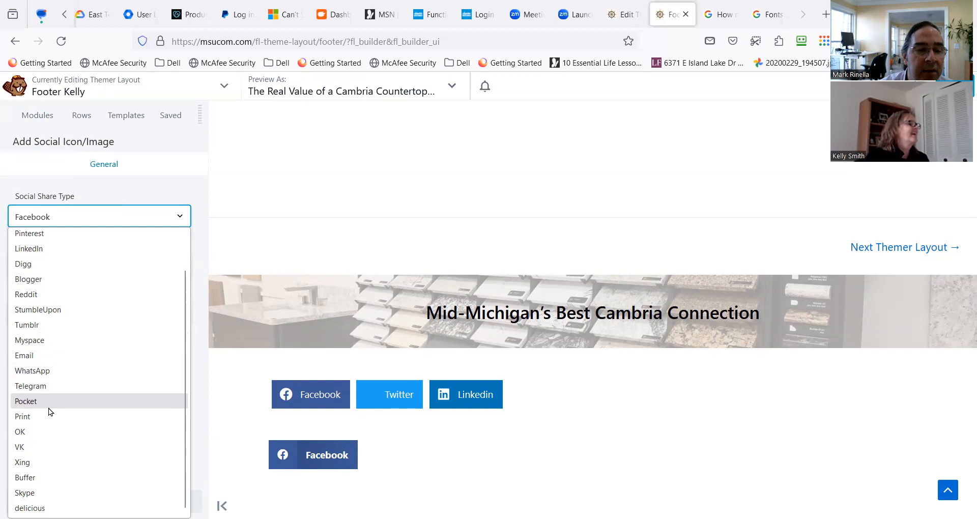
pyautogui.scroll(1, 49, 275)
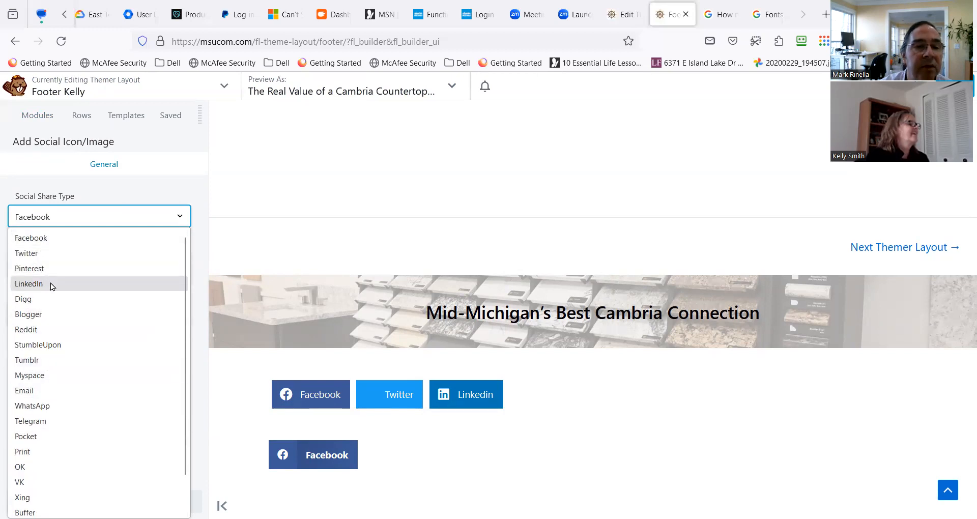
pyautogui.click(44, 270)
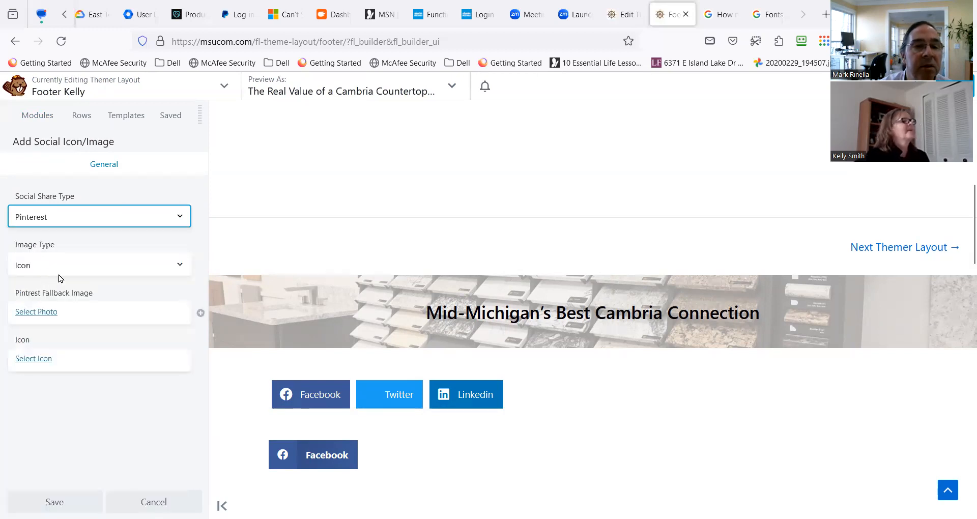
pyautogui.click(65, 266)
pyautogui.click(56, 287)
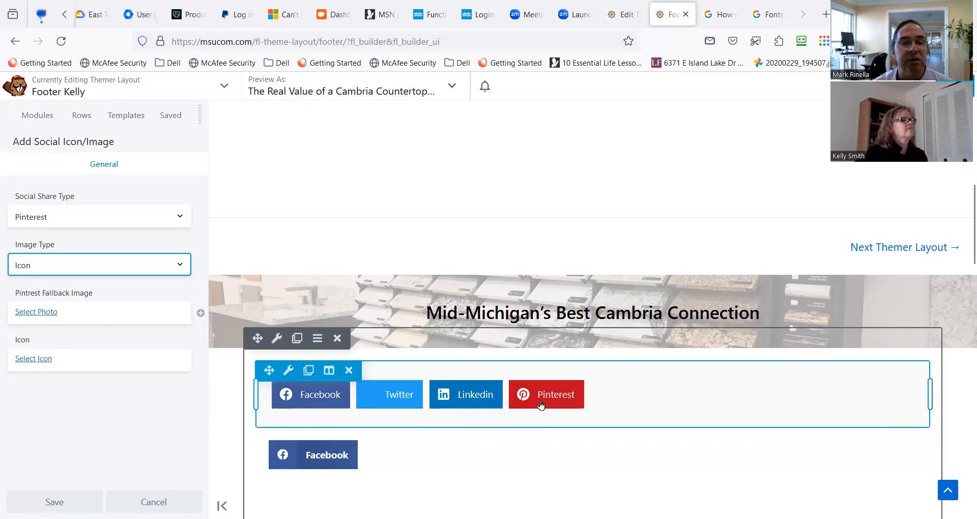
pyautogui.click(64, 220)
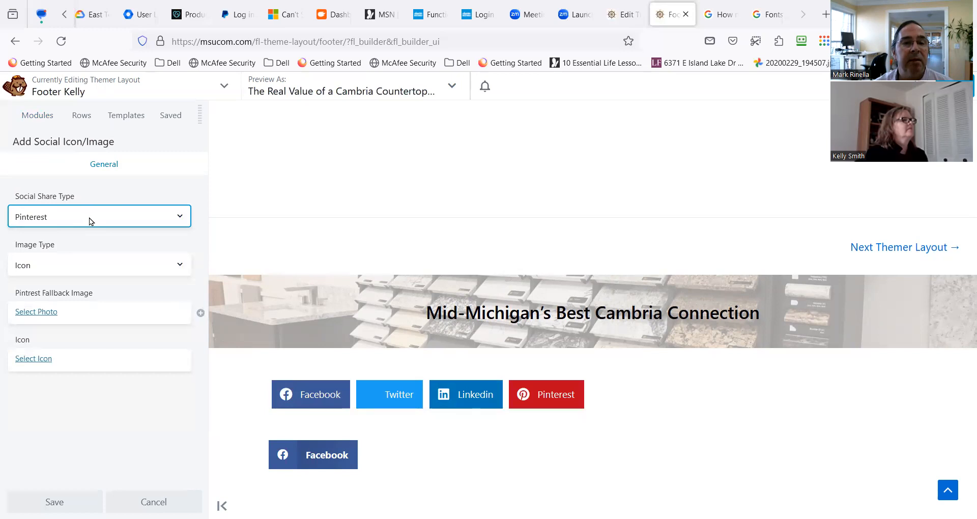
pyautogui.click(89, 218)
pyautogui.scroll(-1, 81, 248)
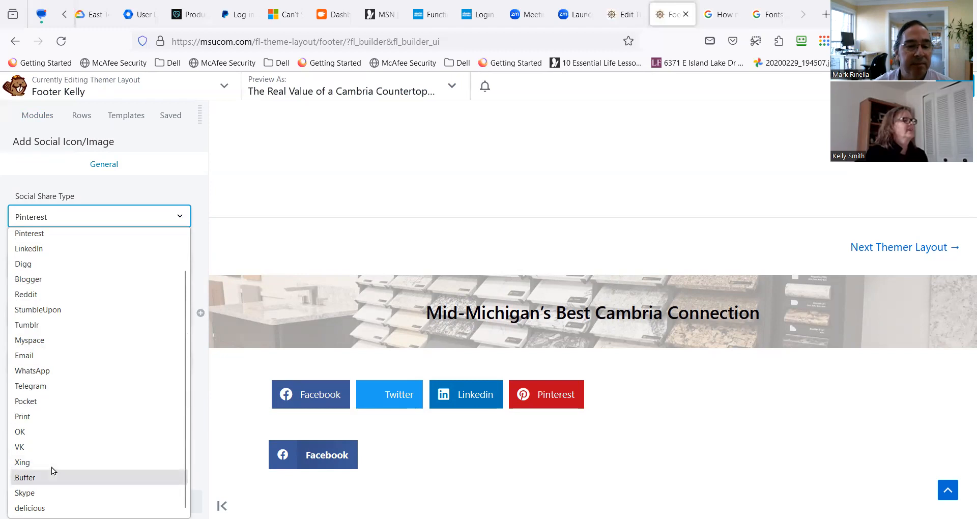
pyautogui.scroll(1, 71, 414)
pyautogui.click(114, 206)
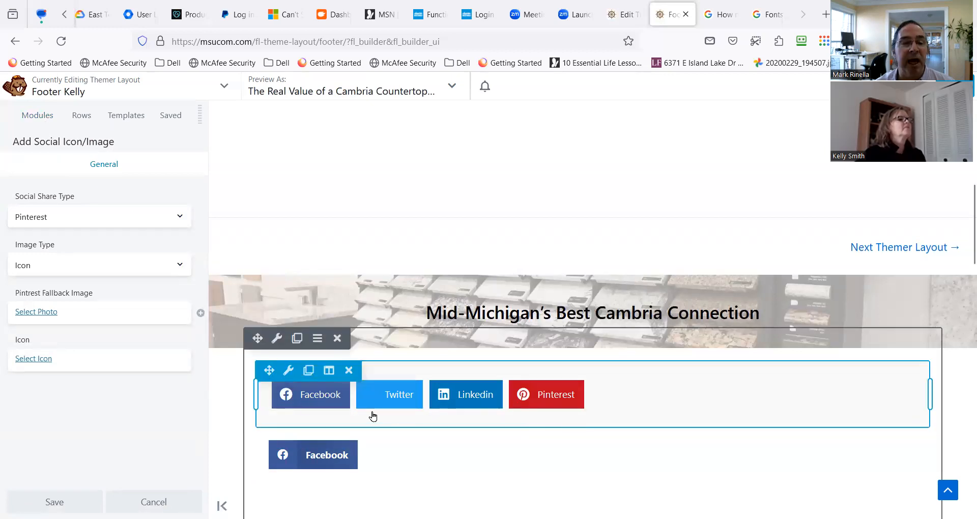
# Add a PowerPack Instagram Feed module between the UABB and PowerPack Social Share modules and check its style settings.
pyautogui.click(45, 121)
pyautogui.click(192, 140)
pyautogui.click(193, 141)
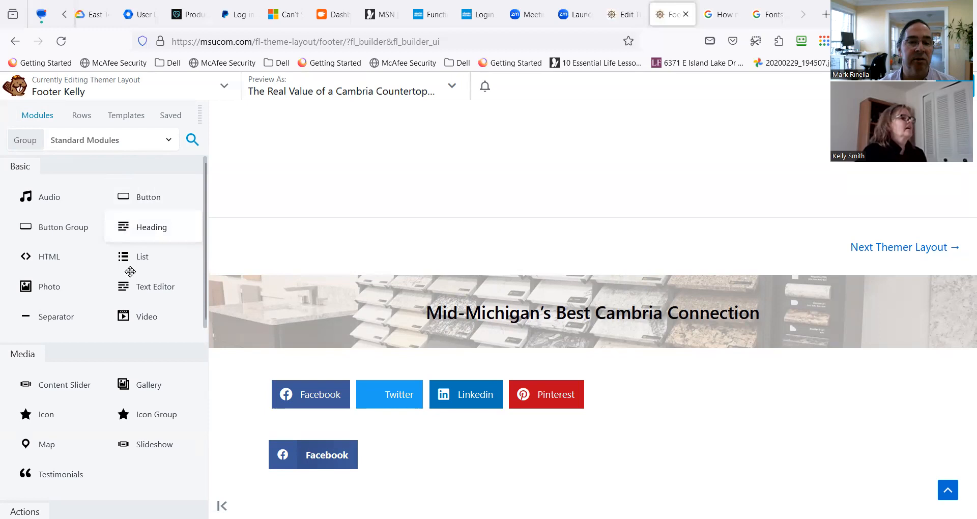
pyautogui.click(190, 141)
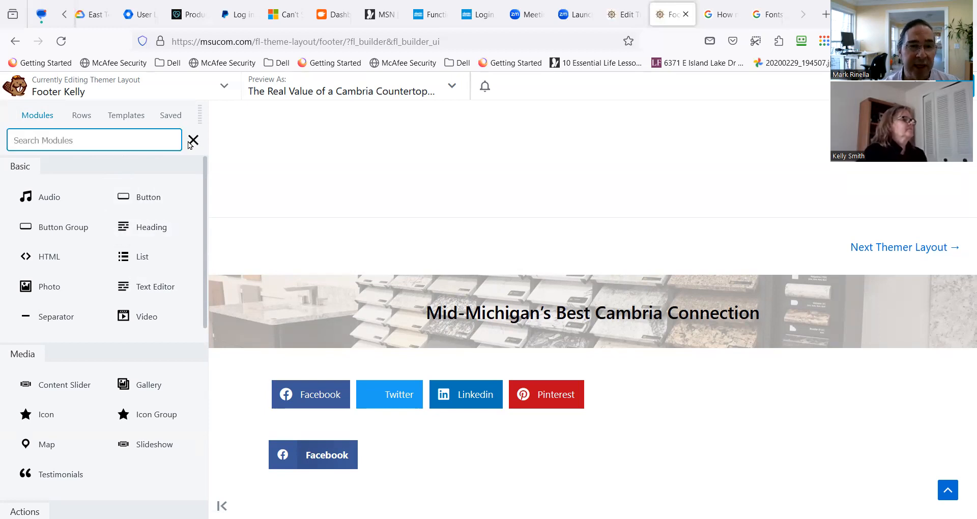
pyautogui.write('social')
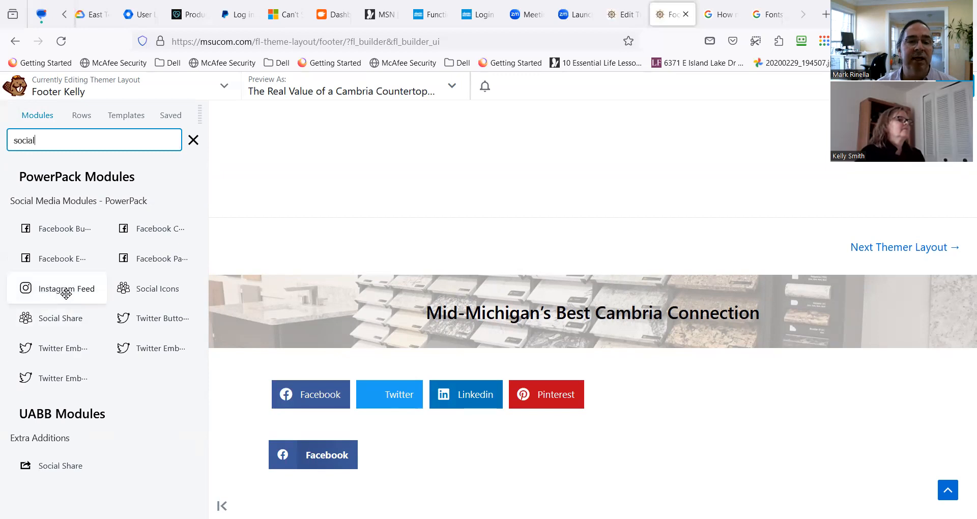
pyautogui.moveTo(66, 294); pyautogui.dragTo(469, 410)
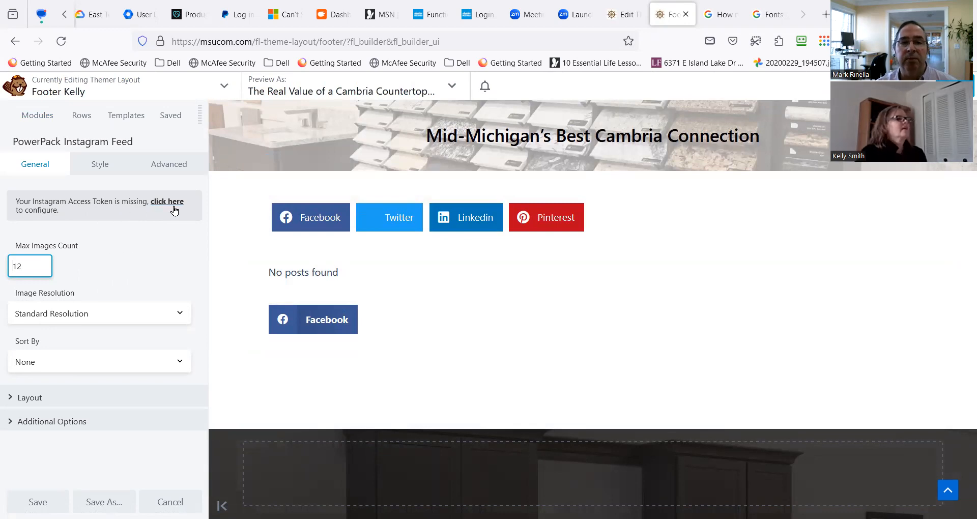
pyautogui.moveTo(323, 270)
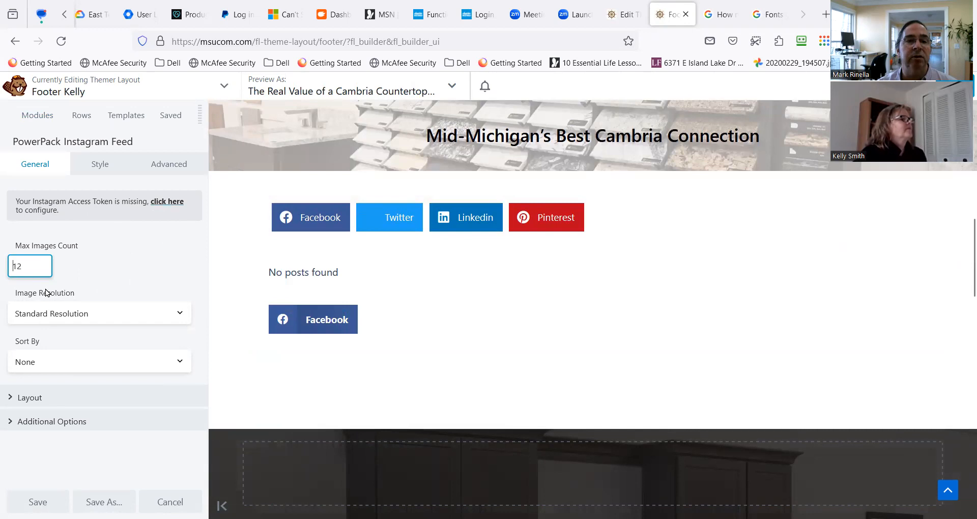
pyautogui.click(99, 167)
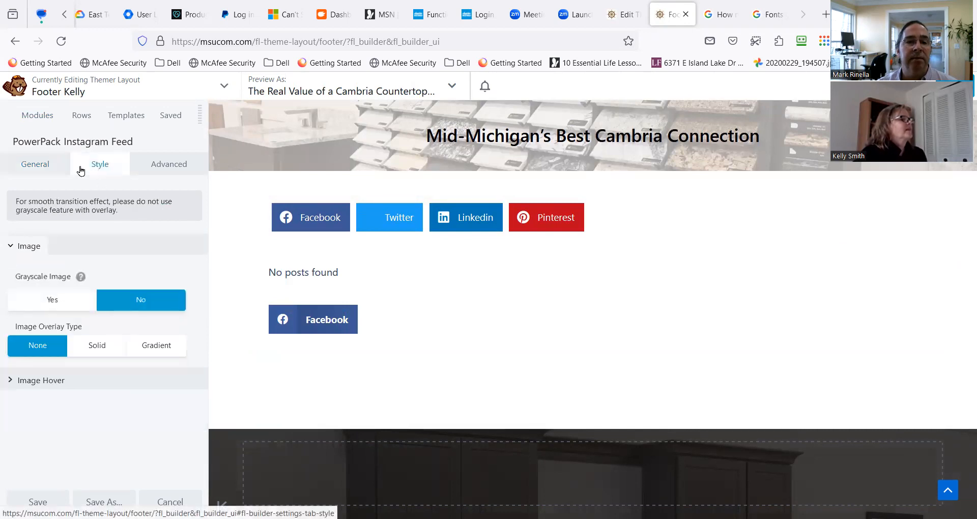
pyautogui.click(49, 167)
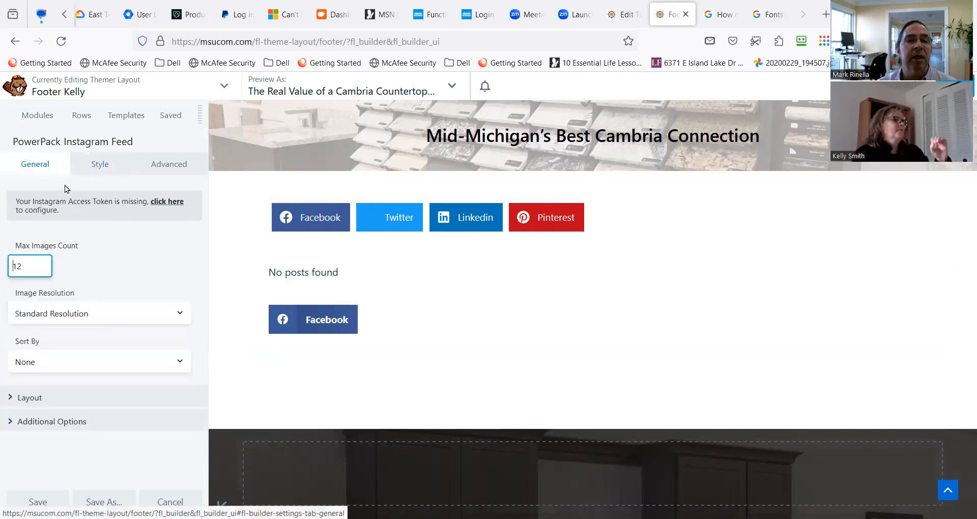
# Add a second PowerPack Instagram Feed module directly above the existing one and review its layout settings.
pyautogui.click(49, 120)
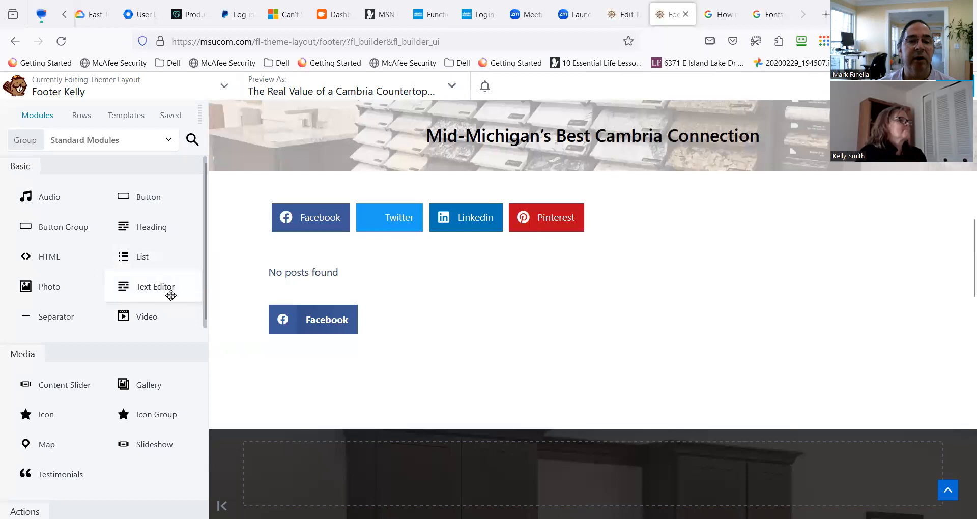
pyautogui.click(192, 140)
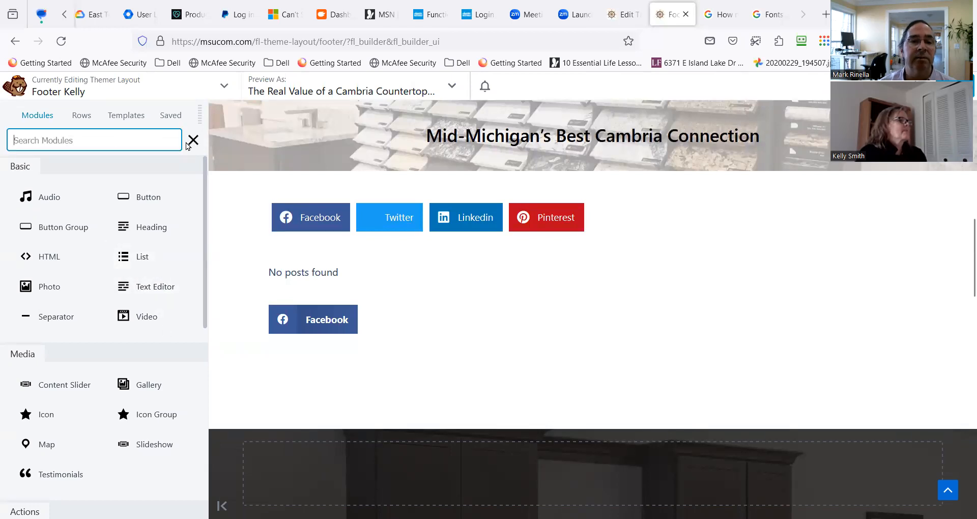
pyautogui.write('social')
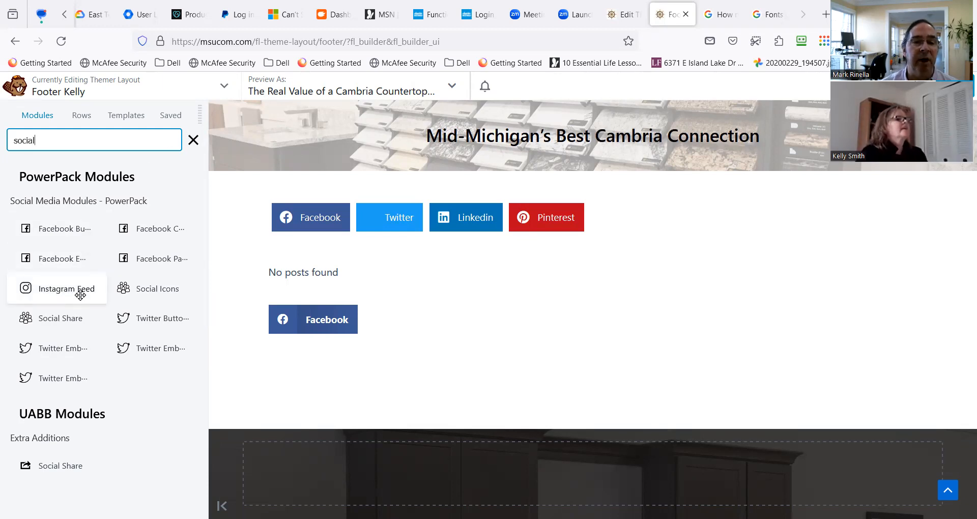
pyautogui.moveTo(92, 290); pyautogui.dragTo(353, 326)
pyautogui.moveTo(328, 346)
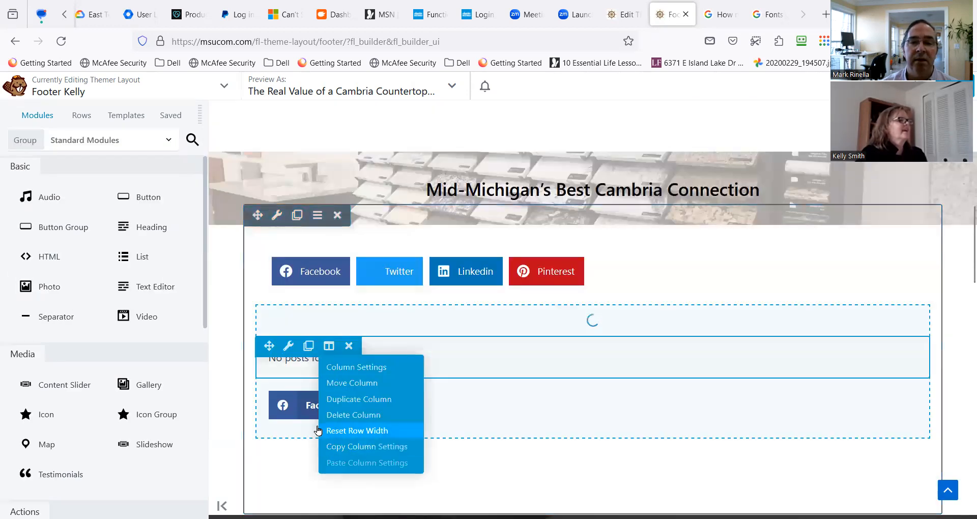
pyautogui.click(40, 258)
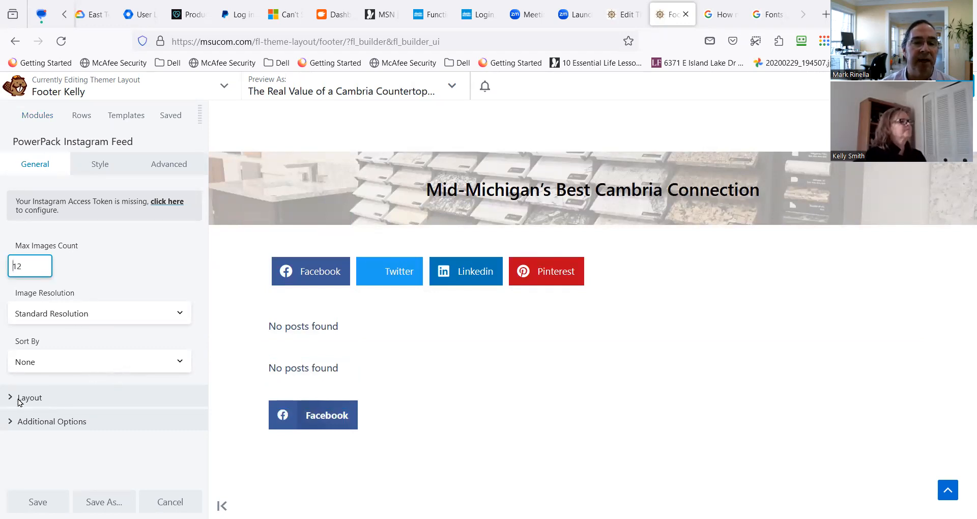
pyautogui.click(90, 397)
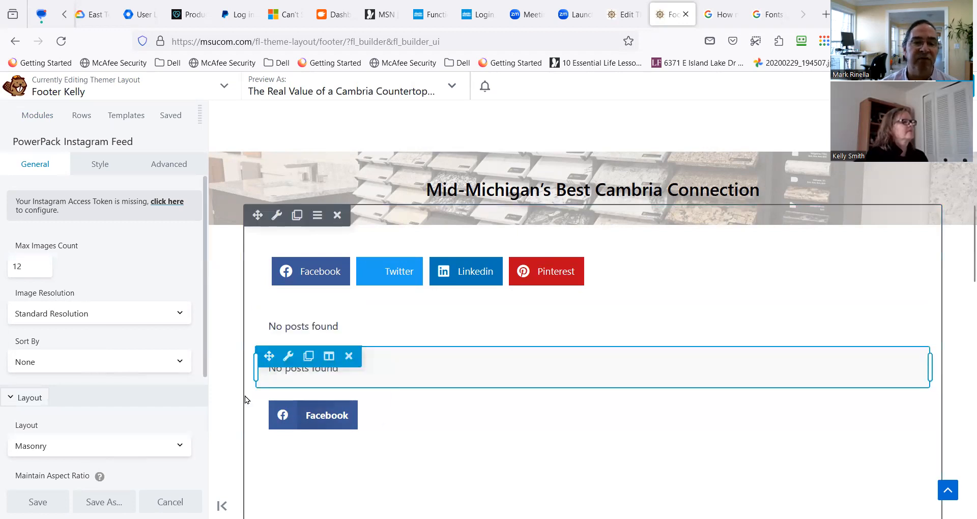
pyautogui.scroll(-3, 169, 413)
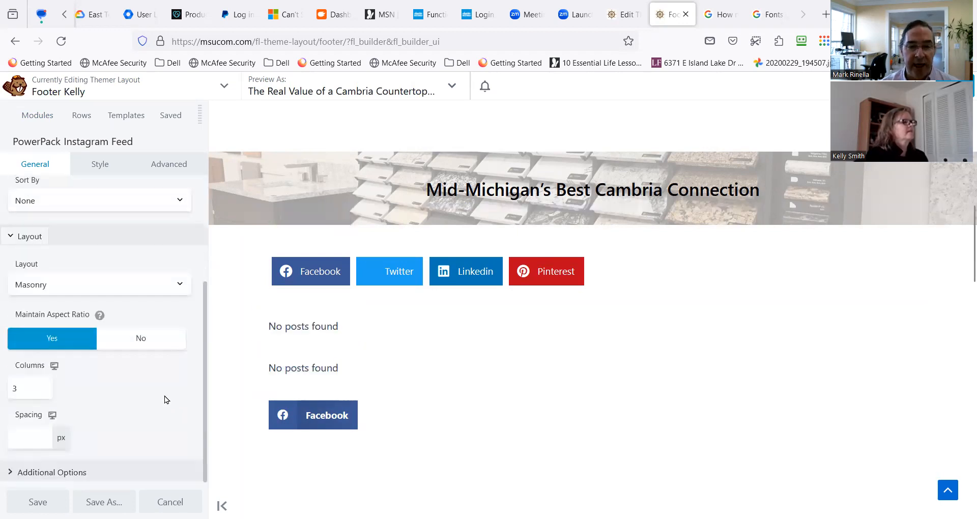
pyautogui.scroll(3, 96, 222)
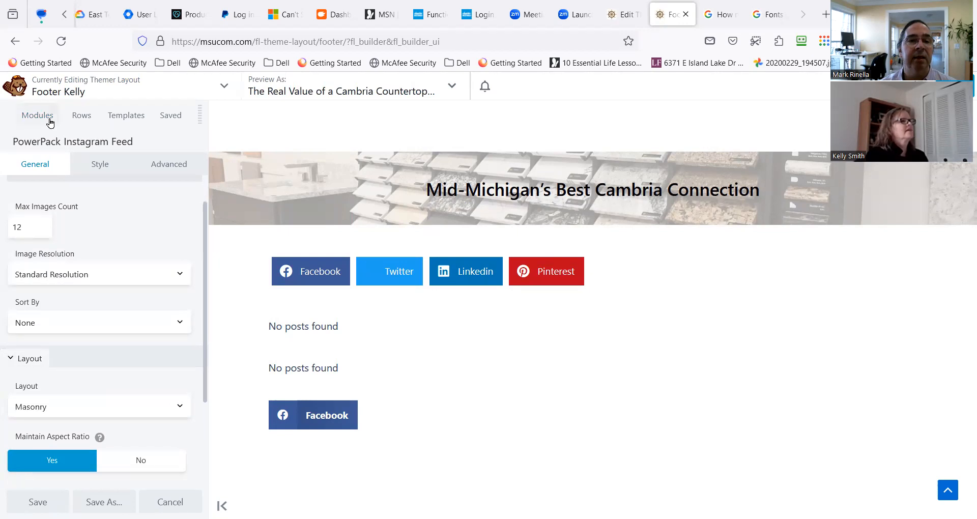
# Search the modules for "social" and add a fifth social share item to the existing UABB Social Share module.
pyautogui.click(50, 121)
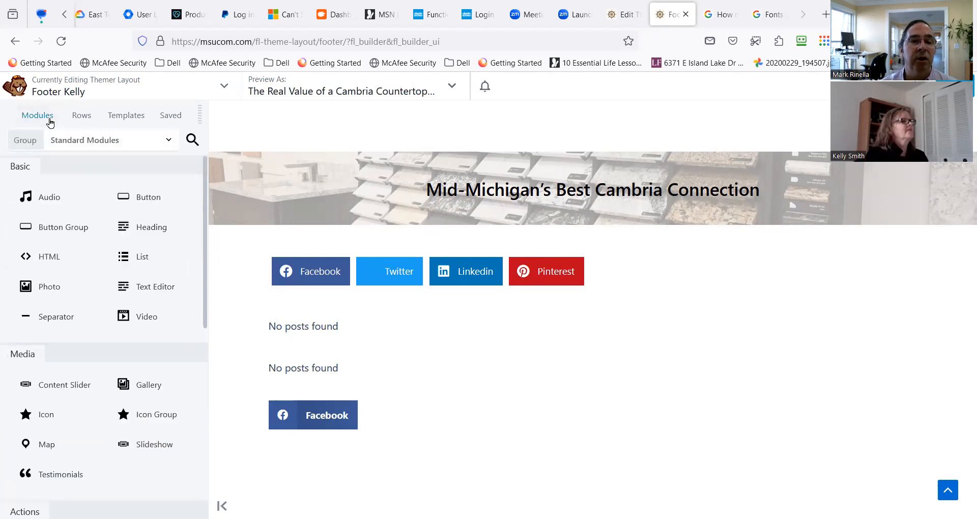
pyautogui.click(192, 139)
pyautogui.write('social')
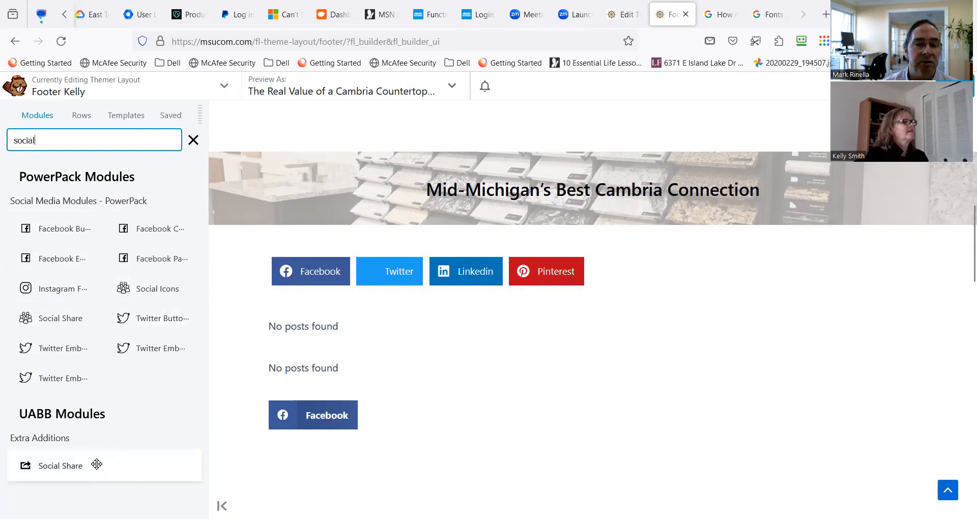
pyautogui.click(288, 249)
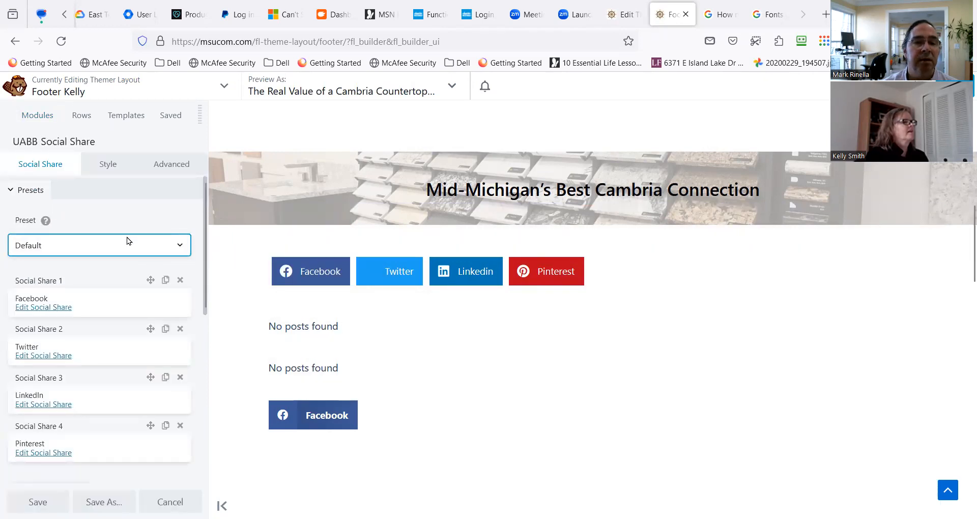
pyautogui.scroll(-2, 127, 267)
pyautogui.scroll(-4, 128, 266)
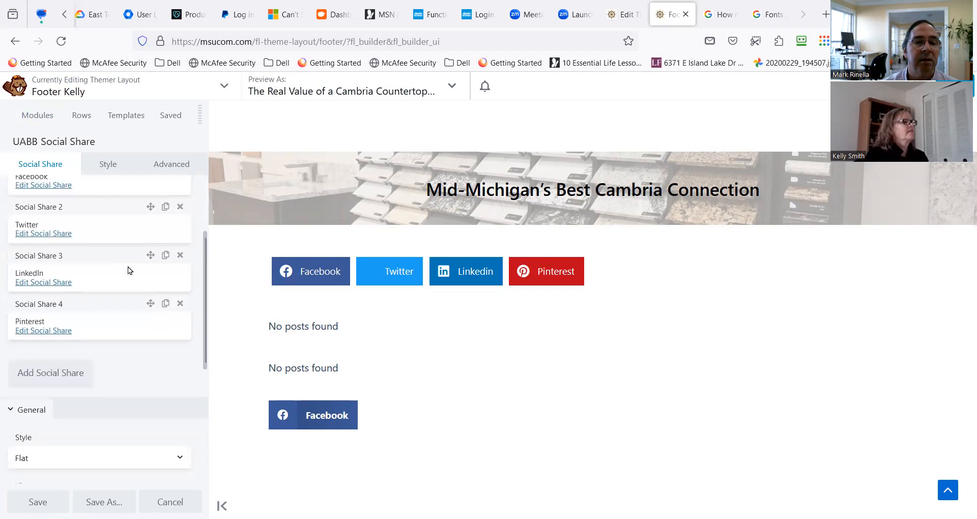
pyautogui.click(66, 312)
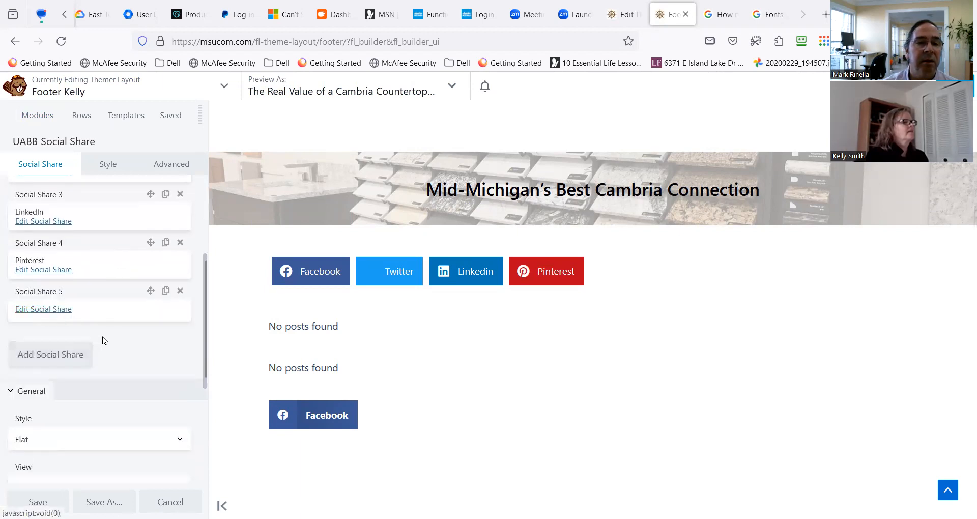
# Examine the share types offered for the Pinterest item and open the style settings of the lower Instagram Feed module.
pyautogui.click(60, 270)
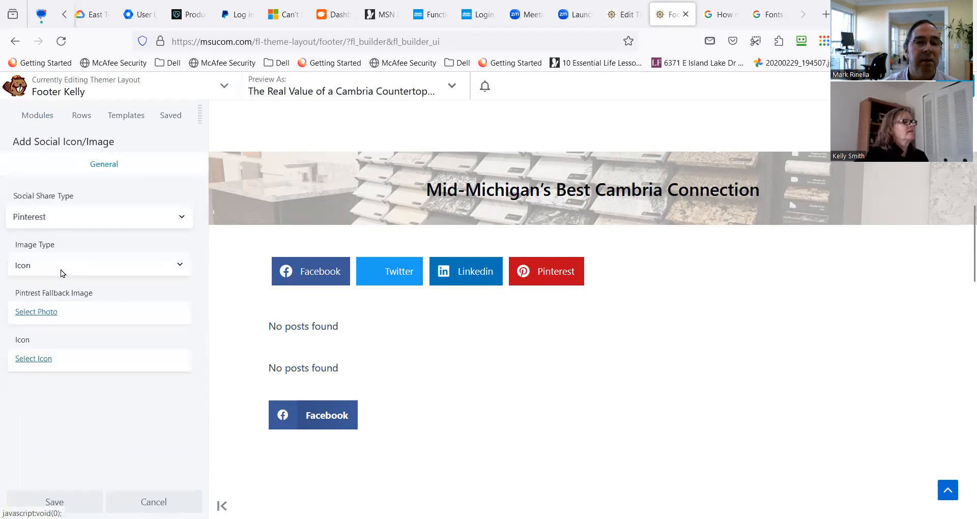
pyautogui.click(158, 224)
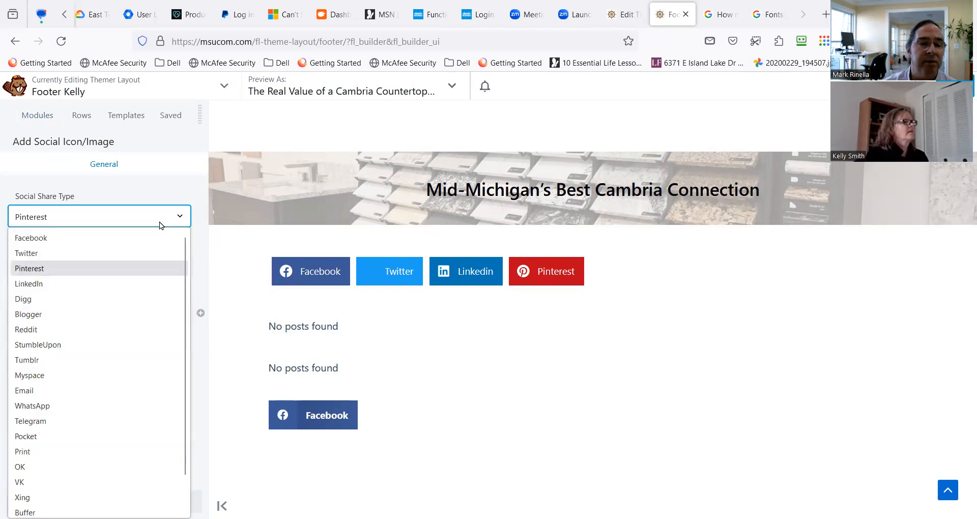
pyautogui.scroll(-1, 148, 379)
pyautogui.scroll(1, 148, 375)
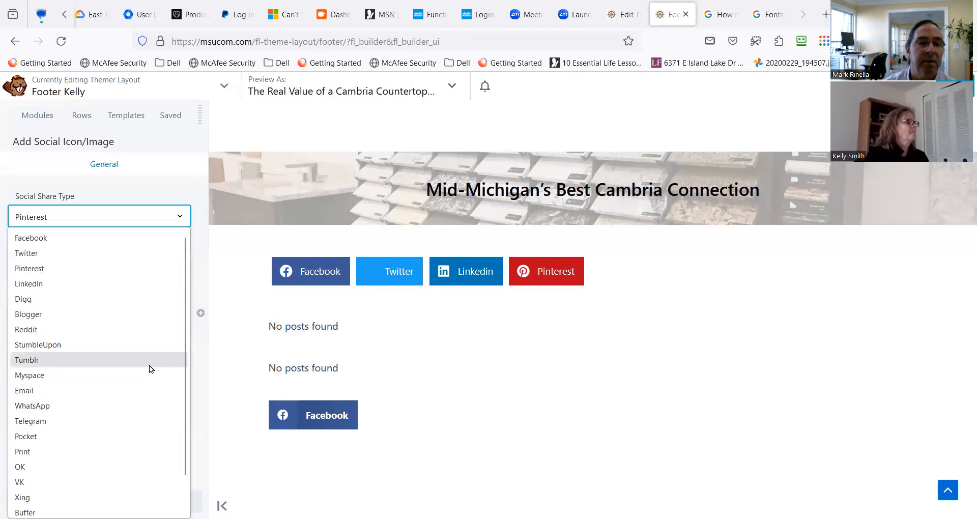
pyautogui.click(528, 361)
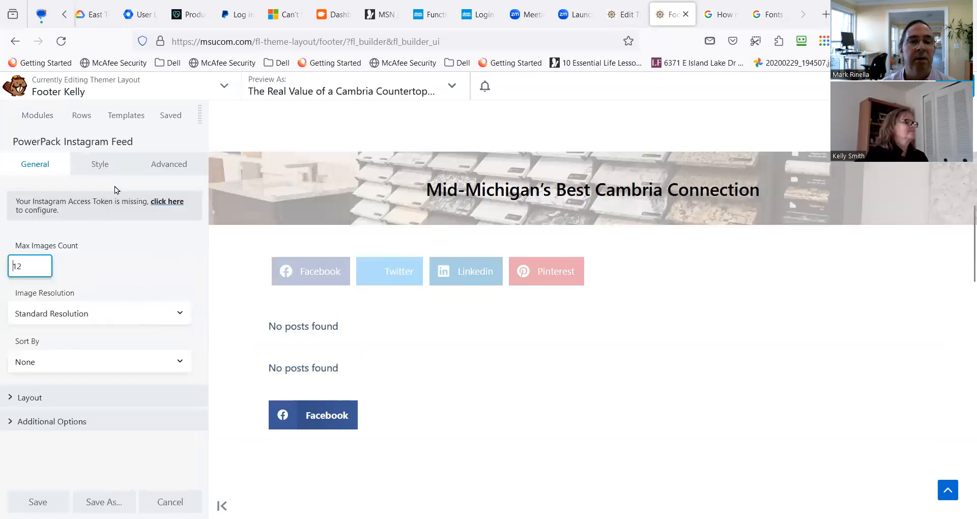
pyautogui.click(115, 165)
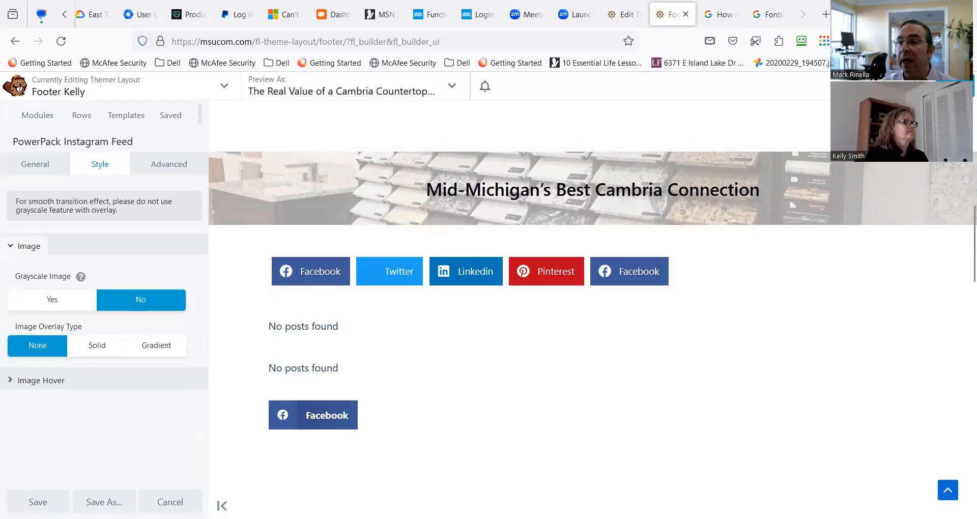
# Exit the footer layout builder and open the list of installed plugins in the site's admin area.
pyautogui.click(954, 86)
pyautogui.click(907, 86)
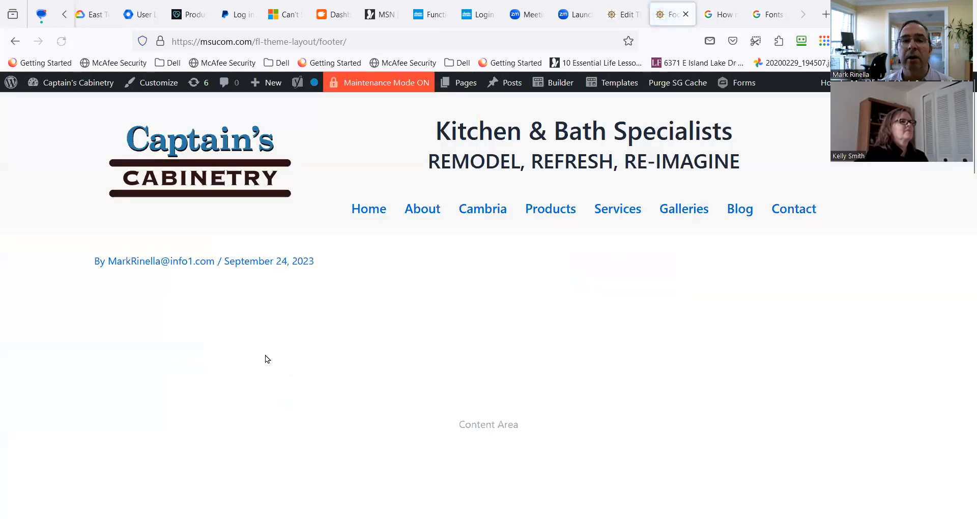
pyautogui.moveTo(76, 87)
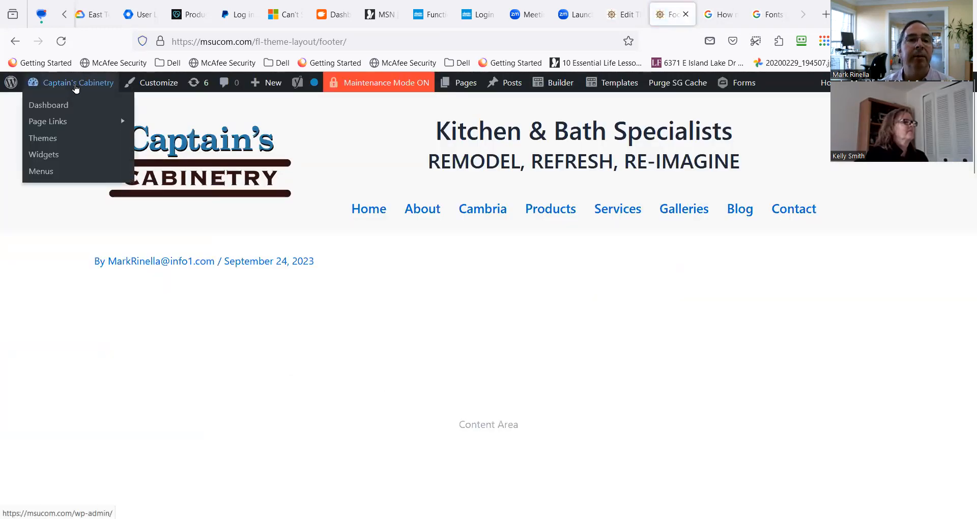
pyautogui.click(65, 91)
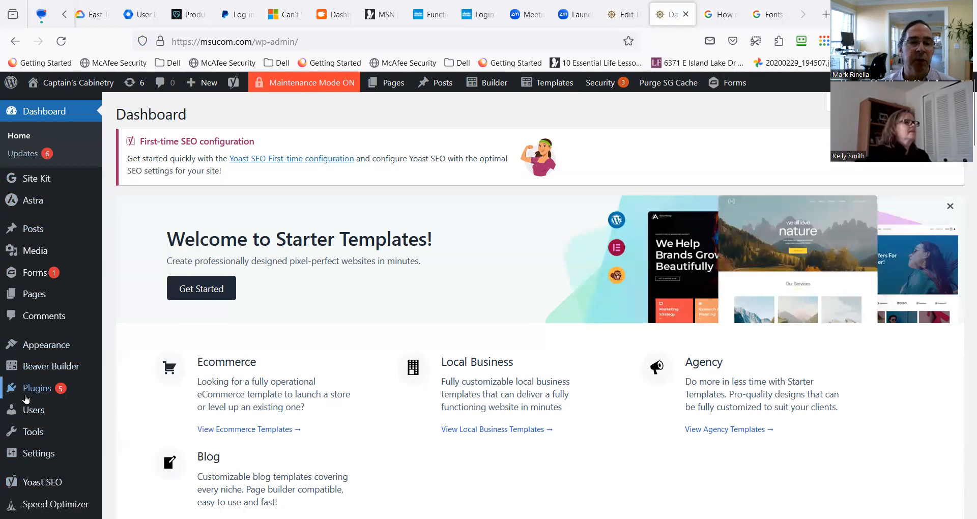
pyautogui.moveTo(21, 401)
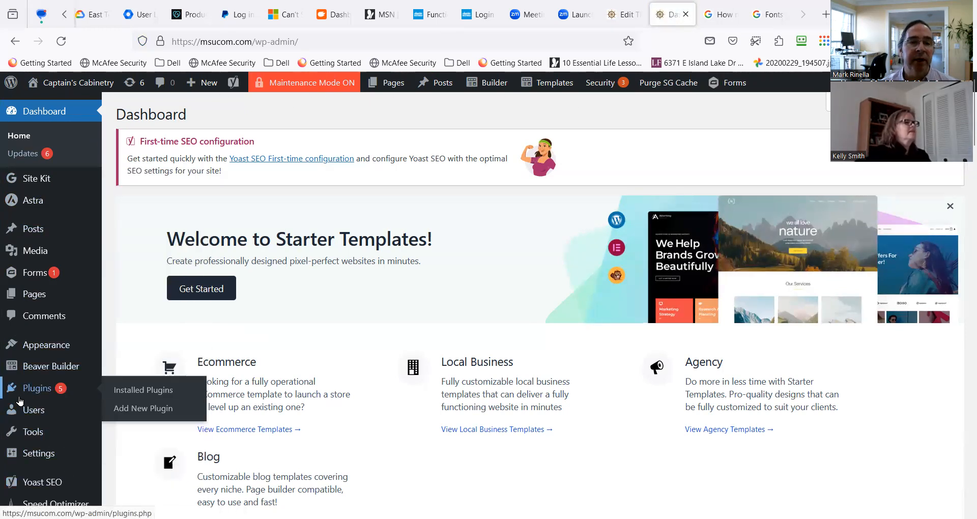
pyautogui.click(123, 395)
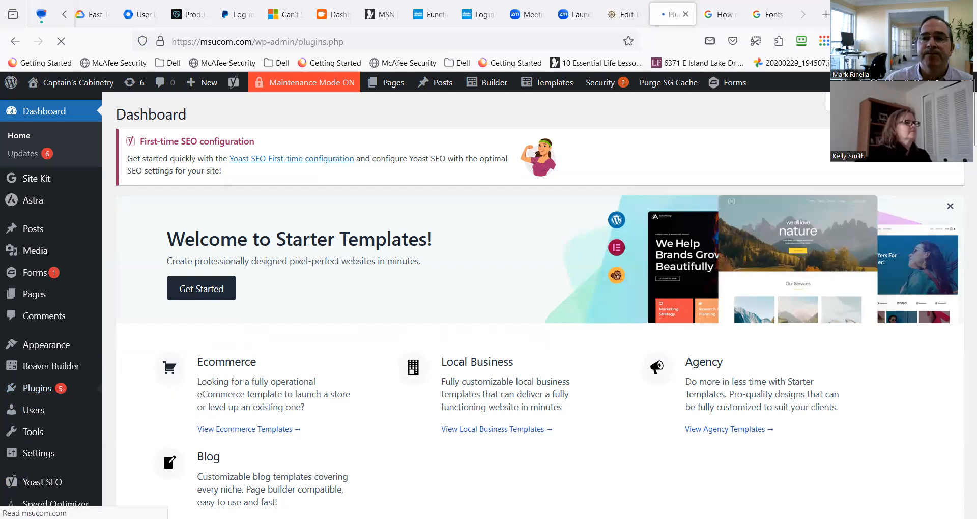
# Look through the whole installed plugins list for one that could supply Instagram or social sharing features.
pyautogui.scroll(-5, 331, 368)
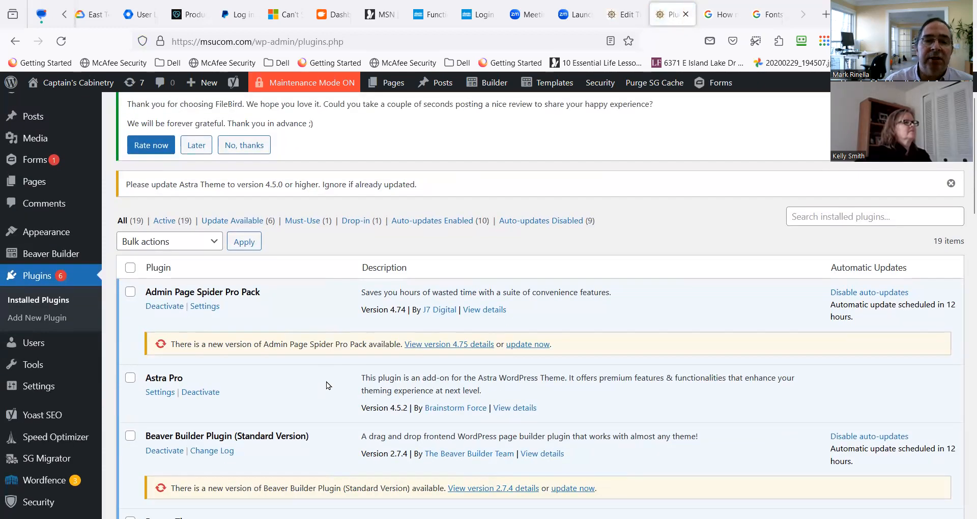
pyautogui.scroll(5, 248, 353)
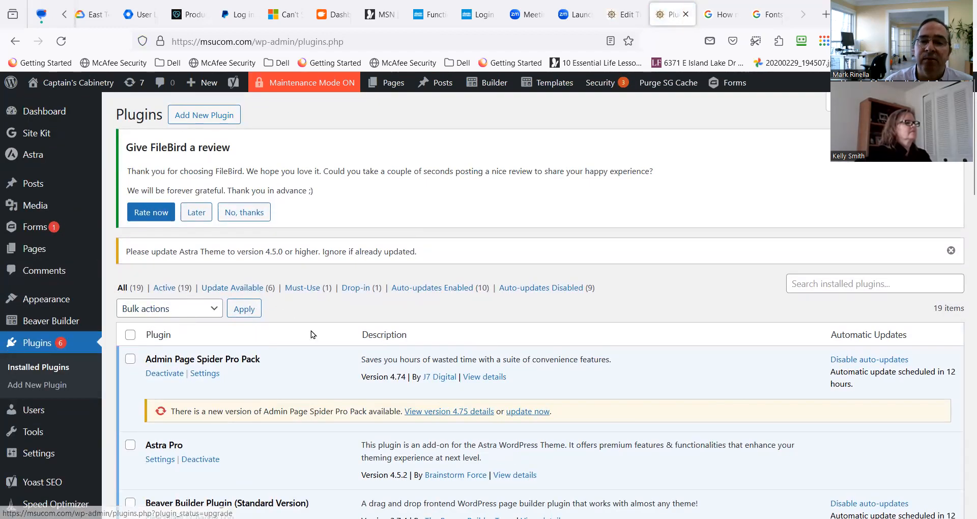
pyautogui.scroll(-2, 320, 371)
pyautogui.scroll(-4, 319, 371)
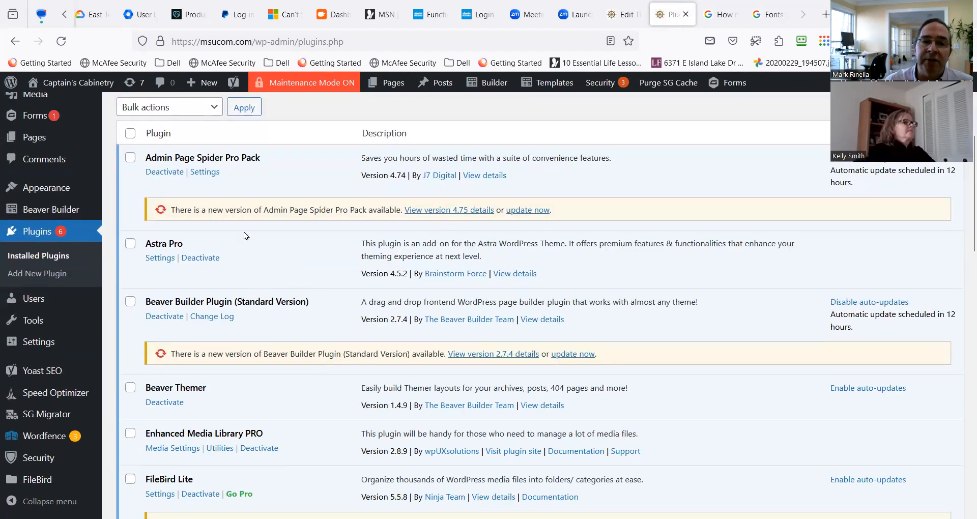
pyautogui.scroll(-4, 212, 249)
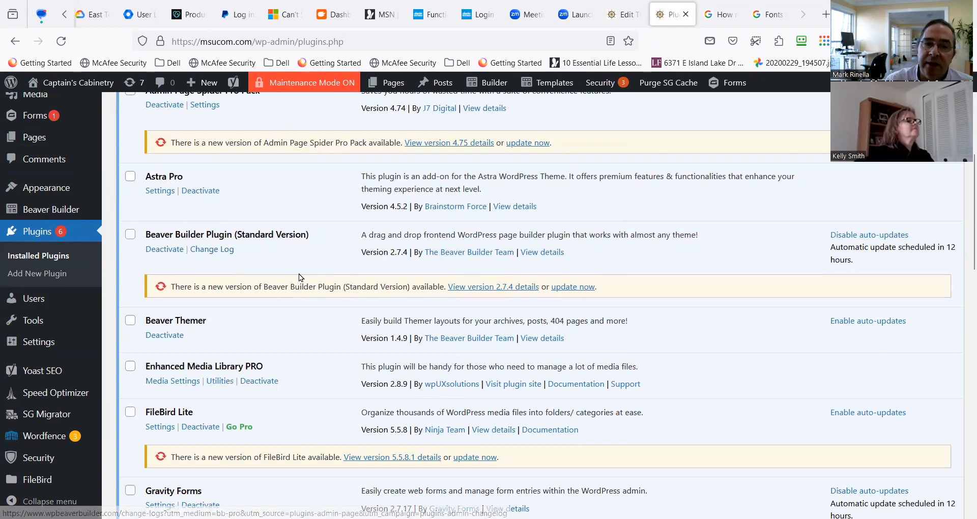
pyautogui.scroll(-4, 291, 277)
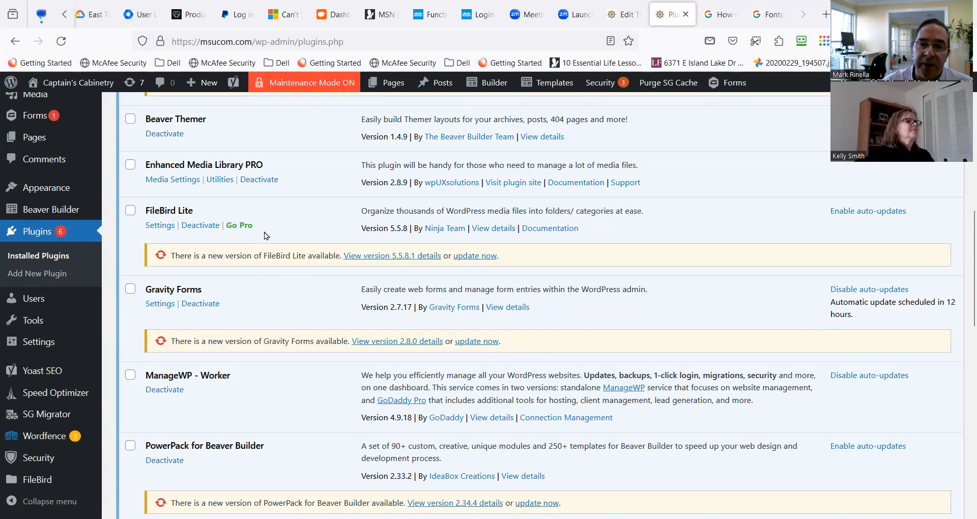
pyautogui.scroll(-5, 273, 302)
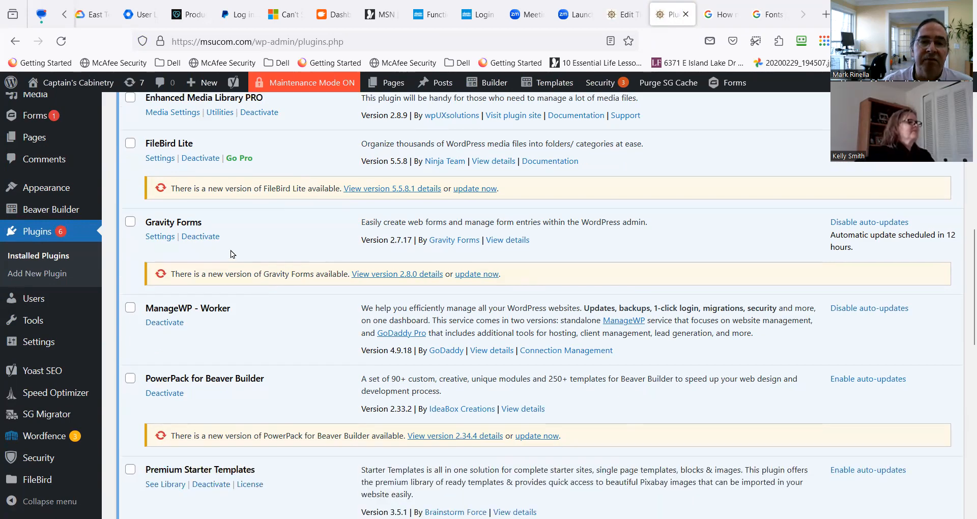
pyautogui.scroll(-7, 227, 265)
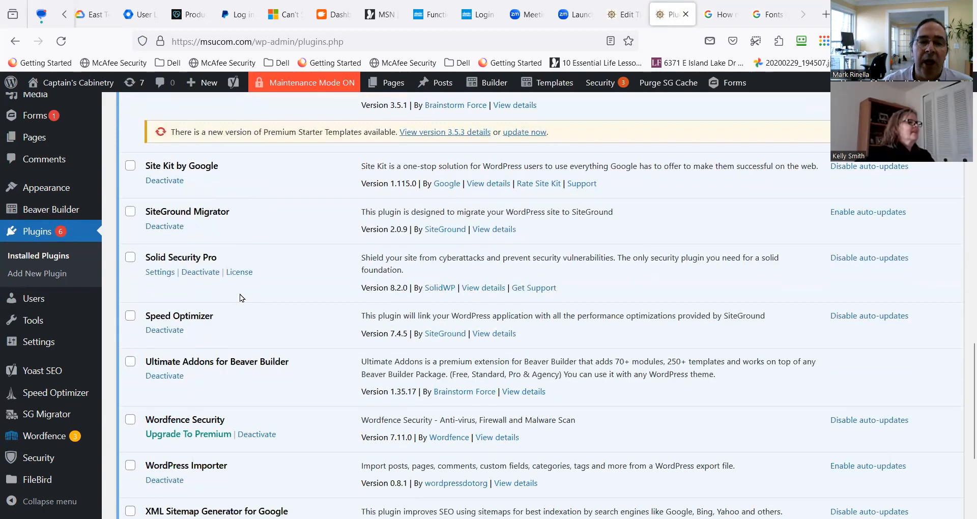
pyautogui.scroll(15, 249, 308)
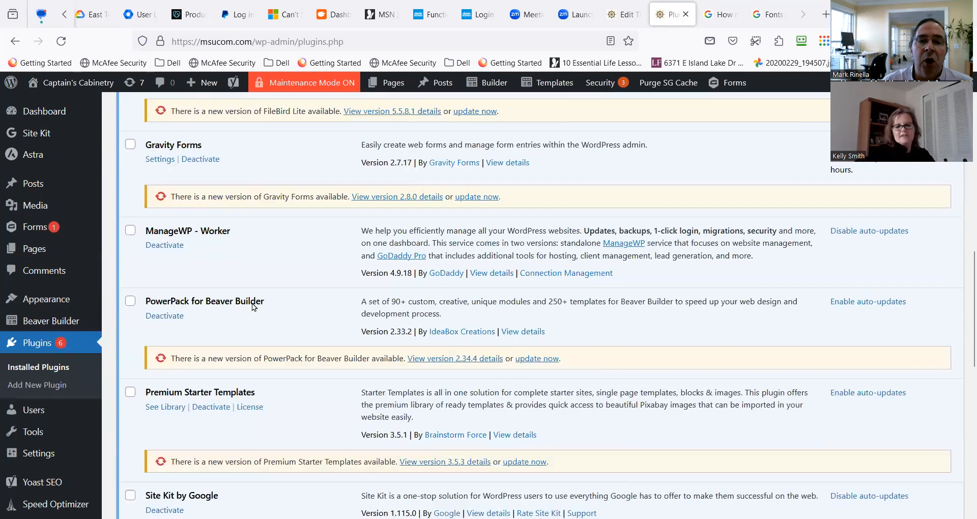
pyautogui.scroll(3, 252, 304)
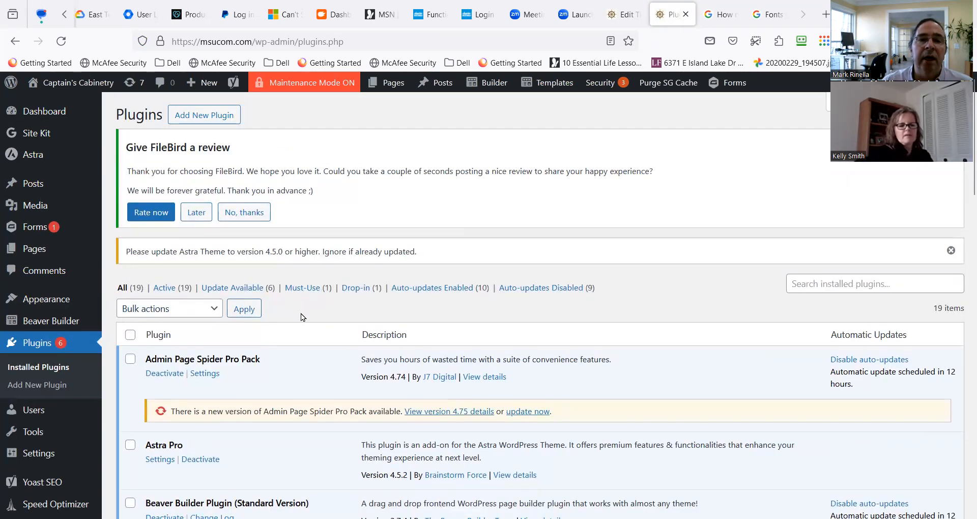
# Start adding a new plugin and search the plugin directory for "instagram".
pyautogui.click(204, 115)
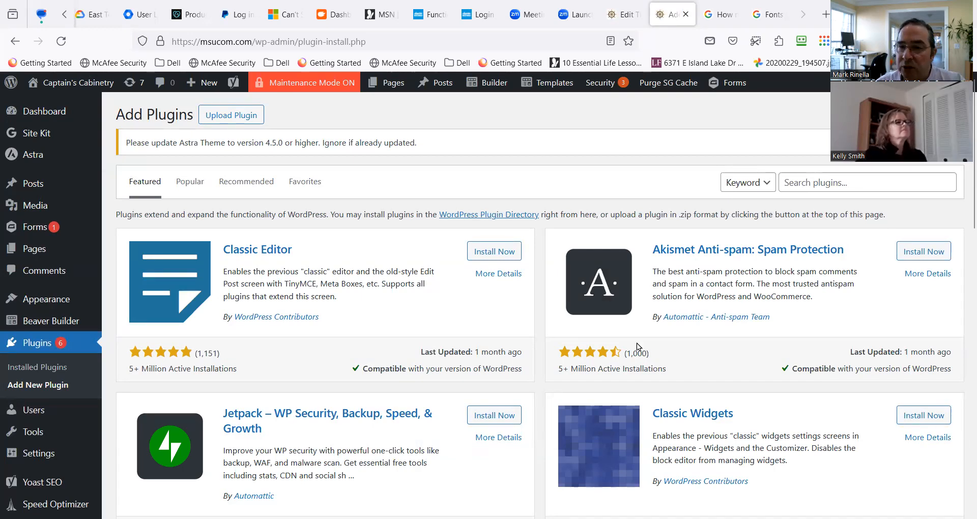
pyautogui.scroll(-2, 452, 371)
pyautogui.scroll(2, 458, 370)
pyautogui.click(815, 182)
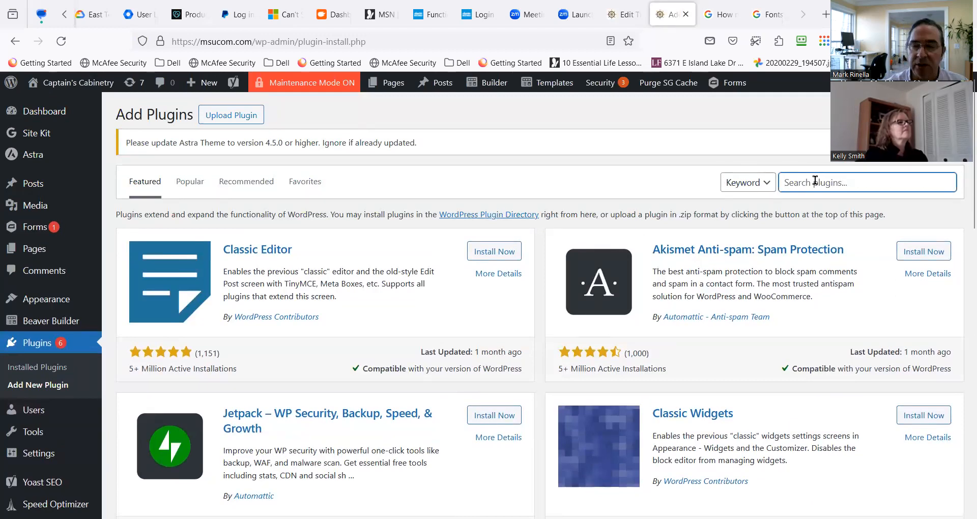
pyautogui.write('instr')
pyautogui.press('BackSpace')
pyautogui.write('agram')
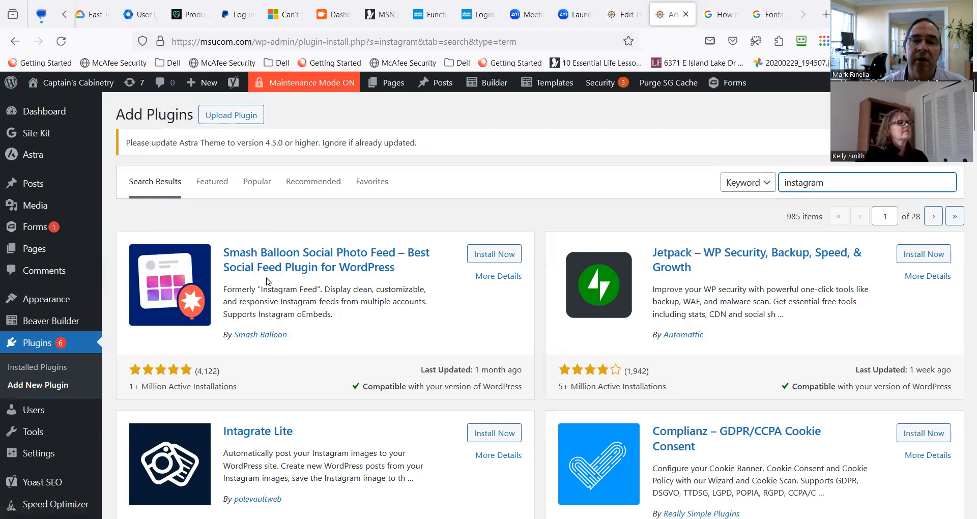
# Compare the Instagram plugin results by description, rating, active installations, last update and WordPress compatibility.
pyautogui.scroll(-2, 298, 282)
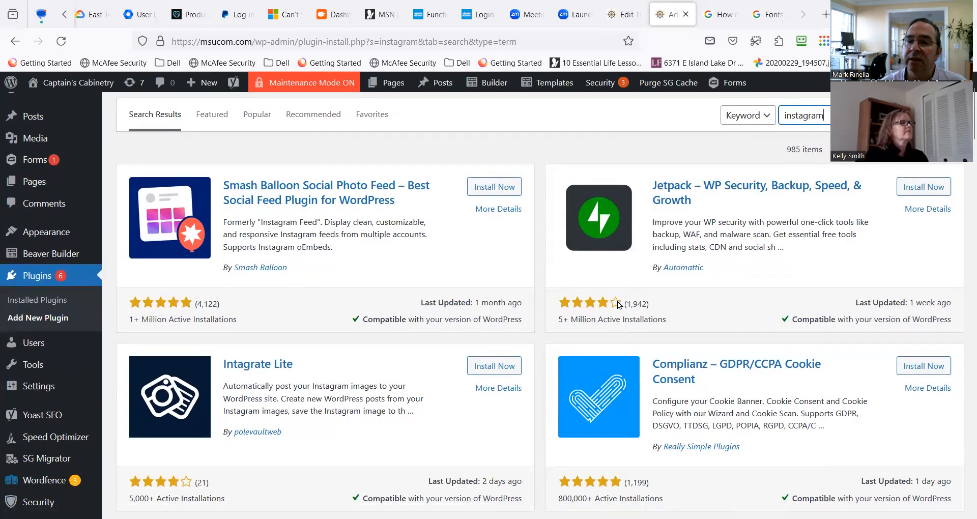
pyautogui.scroll(-3, 178, 327)
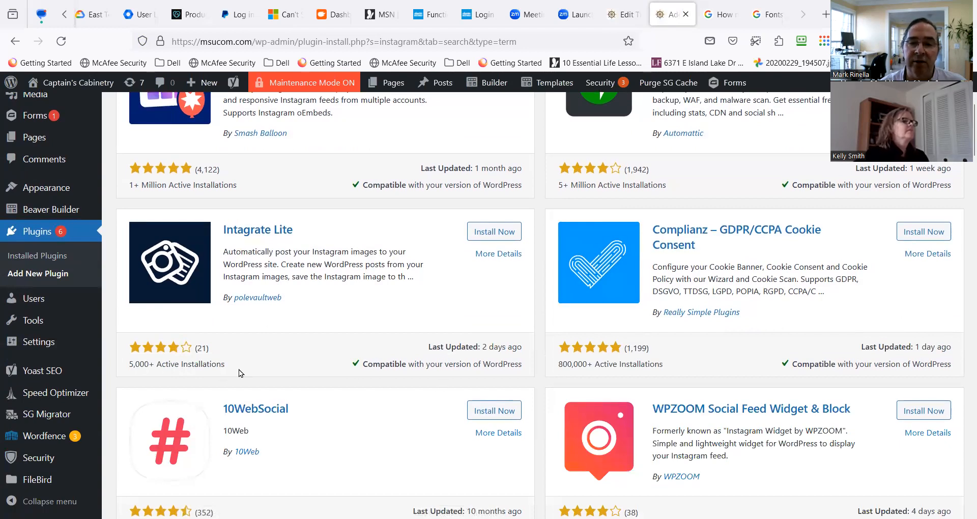
pyautogui.scroll(-4, 570, 366)
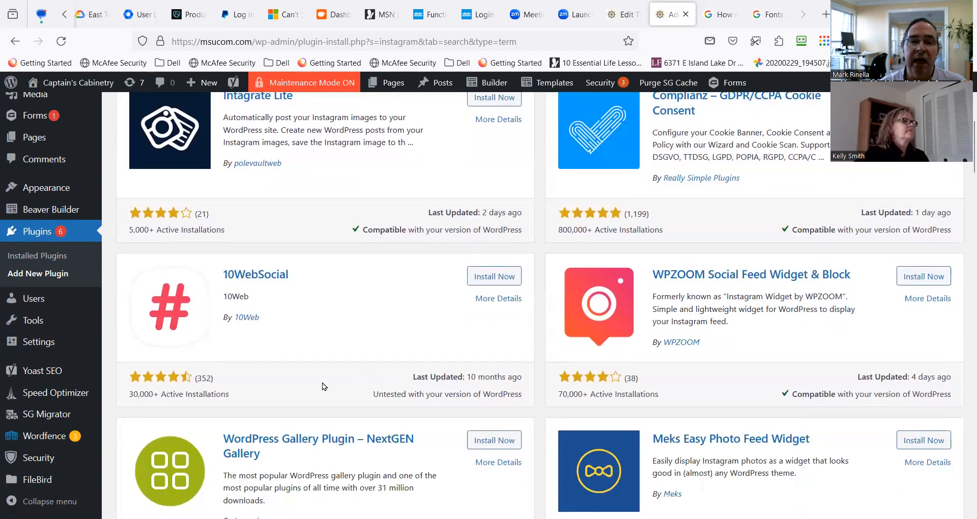
pyautogui.scroll(-1, 322, 383)
pyautogui.scroll(-2, 584, 334)
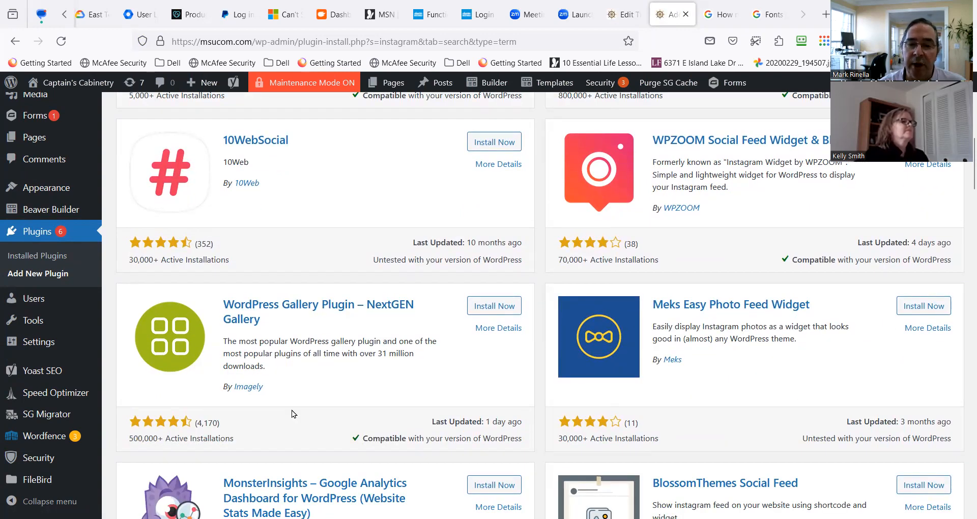
pyautogui.scroll(-2, 292, 410)
pyautogui.scroll(5, 291, 411)
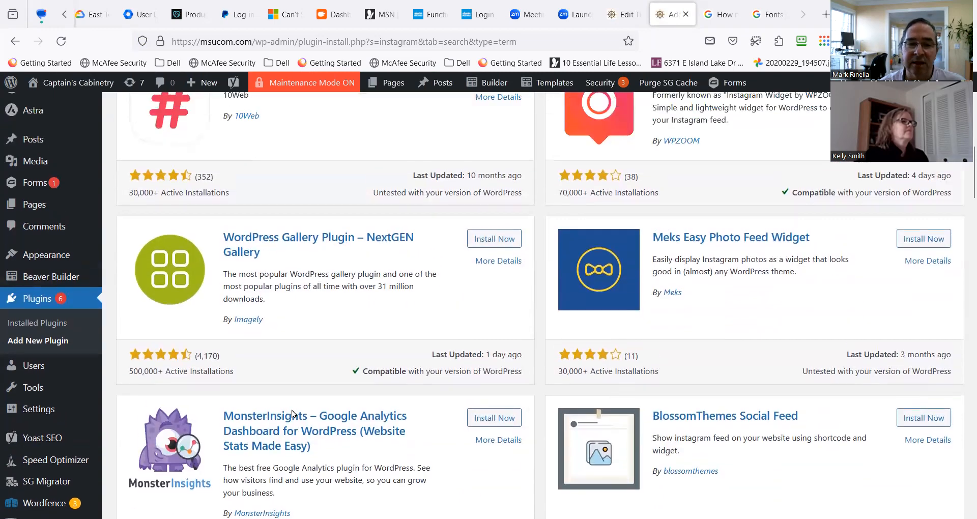
pyautogui.scroll(5, 349, 395)
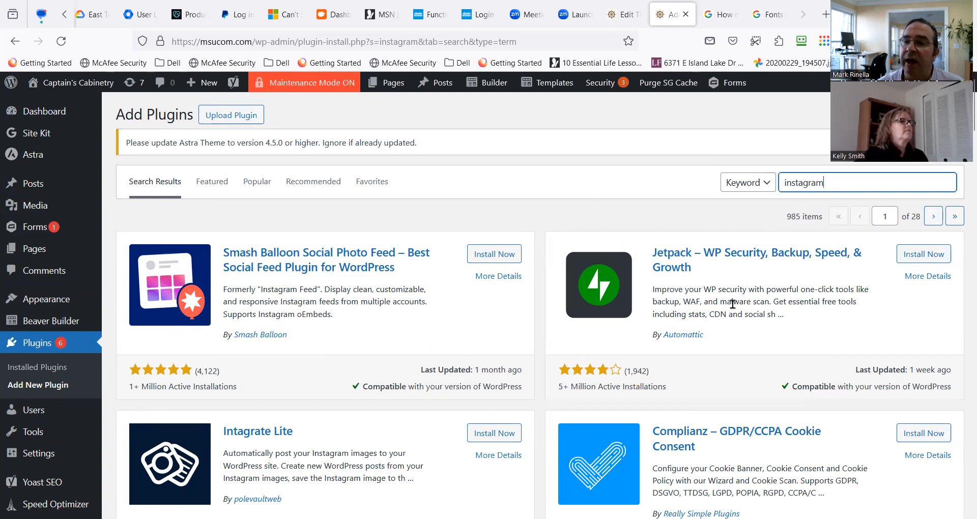
pyautogui.scroll(-3, 723, 334)
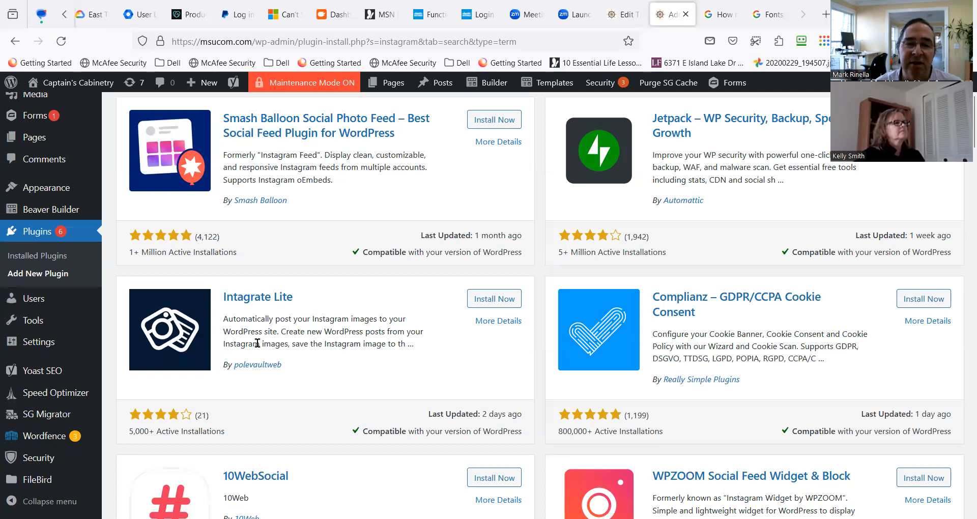
pyautogui.scroll(-2, 258, 343)
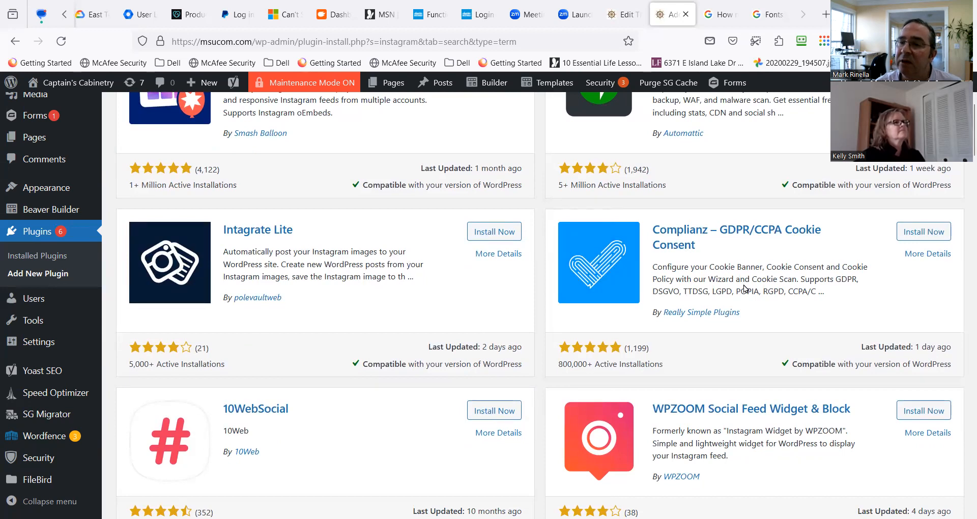
pyautogui.scroll(-4, 744, 289)
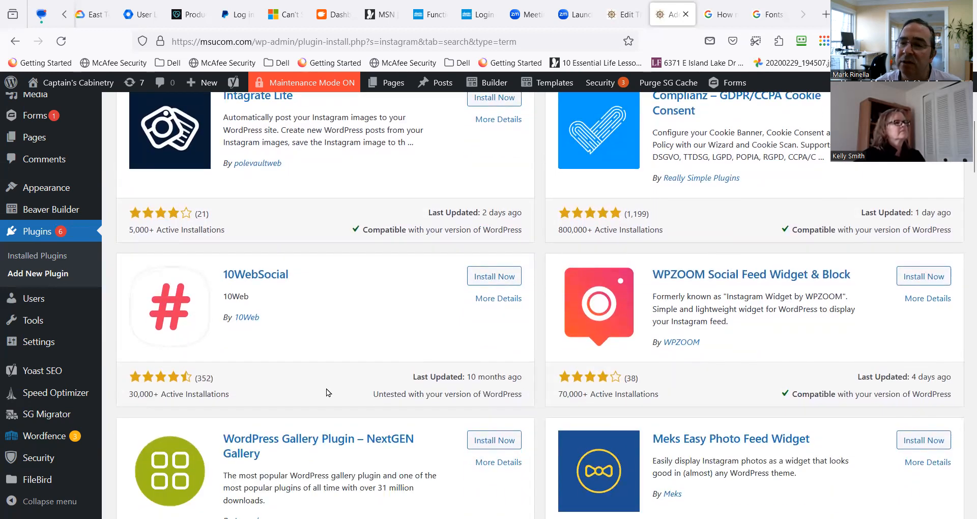
pyautogui.scroll(-8, 326, 389)
pyautogui.scroll(-2, 319, 383)
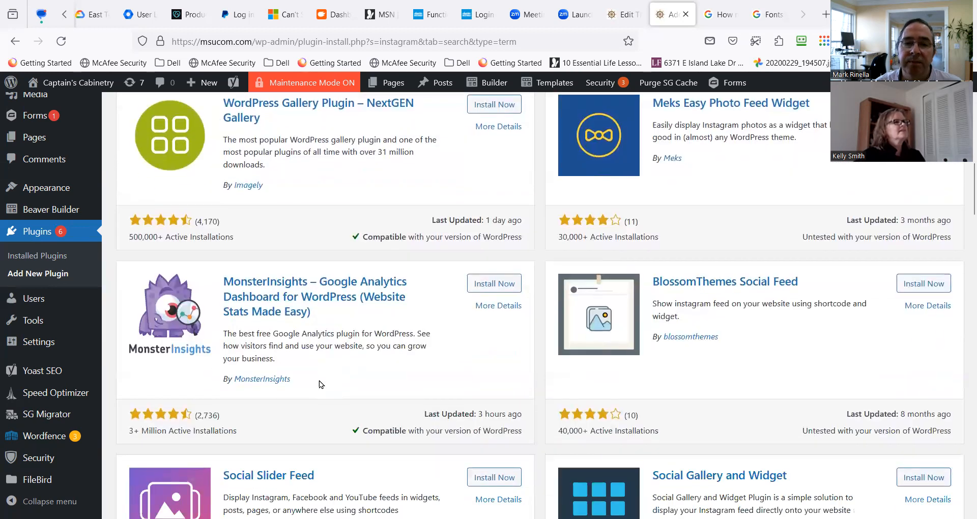
pyautogui.scroll(-4, 320, 380)
pyautogui.scroll(-10, 323, 378)
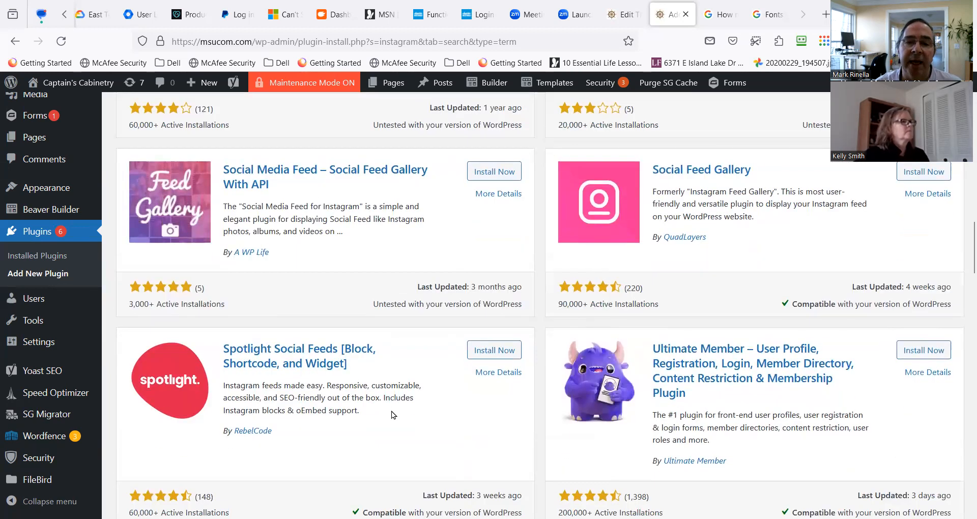
pyautogui.scroll(20, 392, 411)
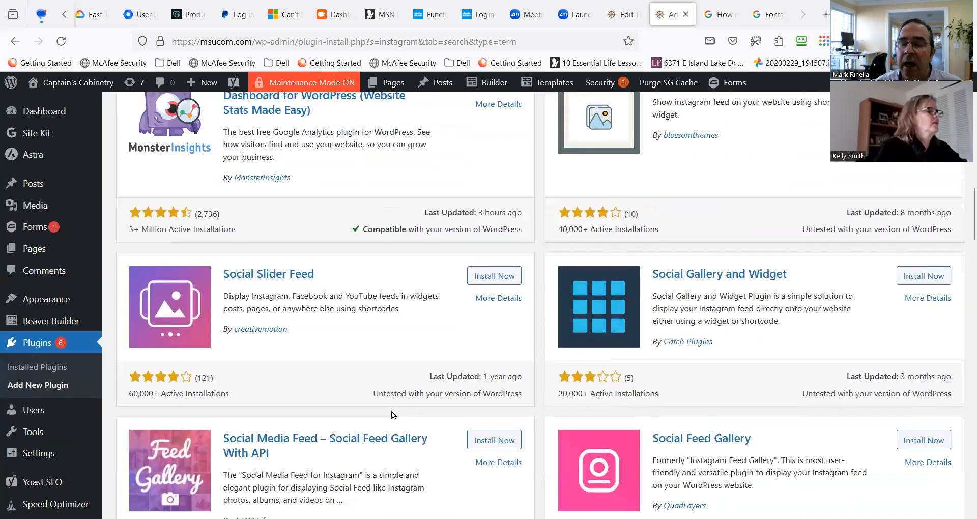
pyautogui.scroll(10, 392, 411)
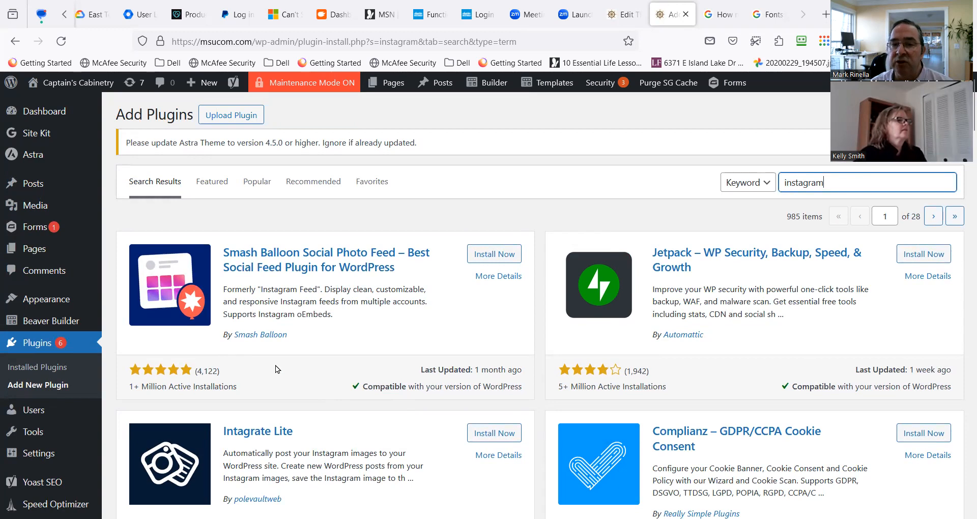
pyautogui.scroll(-1, 275, 365)
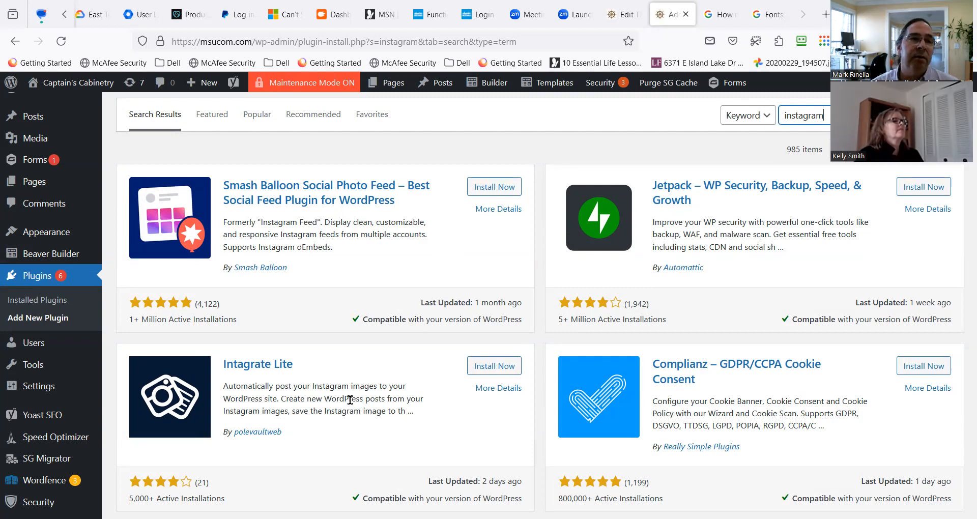
pyautogui.scroll(-2, 308, 410)
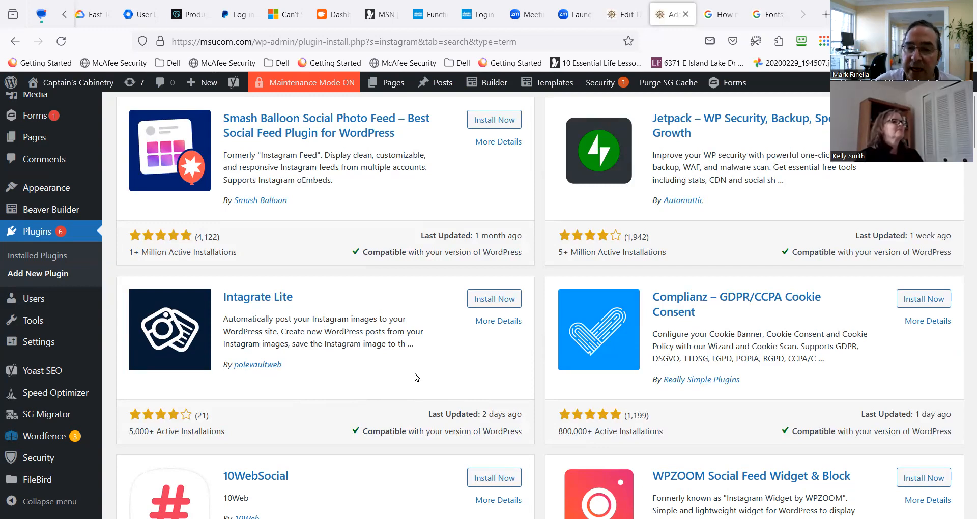
pyautogui.scroll(3, 414, 373)
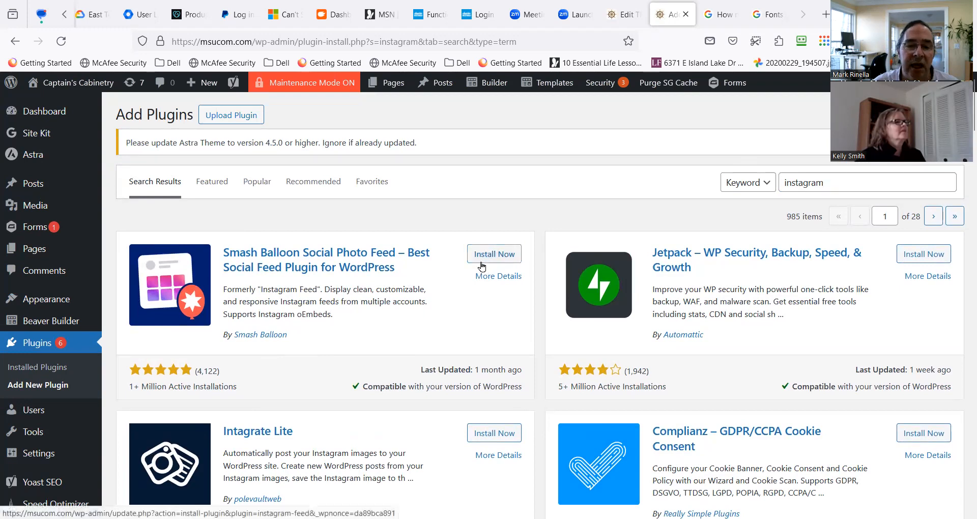
# Check the active installations and last update date of the Smash Balloon Social Photo Feed plugin.
pyautogui.moveTo(158, 384); pyautogui.dragTo(211, 385)
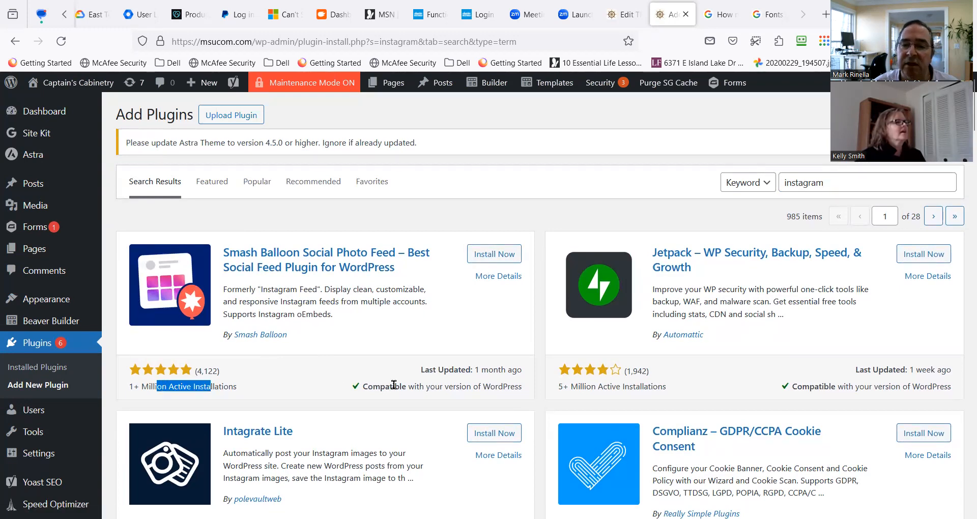
pyautogui.click(432, 385)
pyautogui.moveTo(432, 385); pyautogui.dragTo(512, 372)
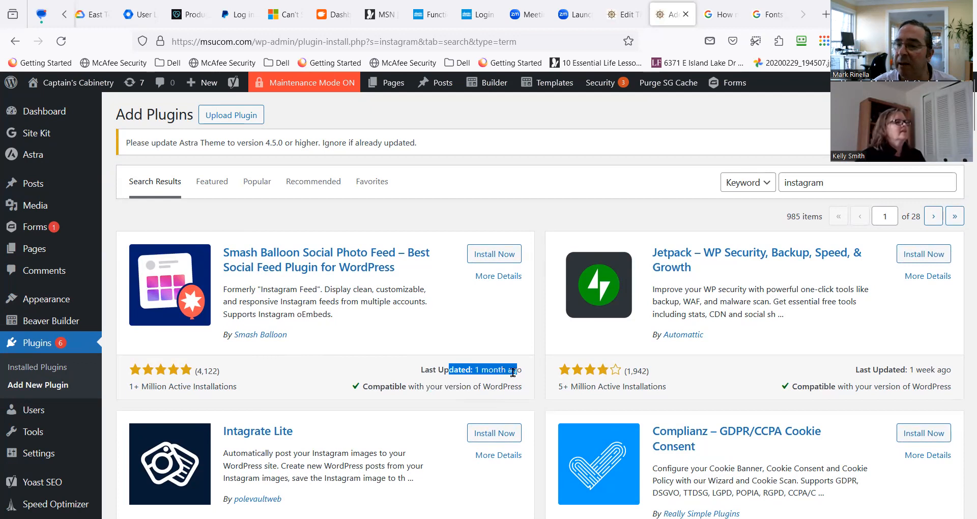
# Install and activate the Smash Balloon Social Photo Feed plugin and launch its setup wizard.
pyautogui.click(502, 262)
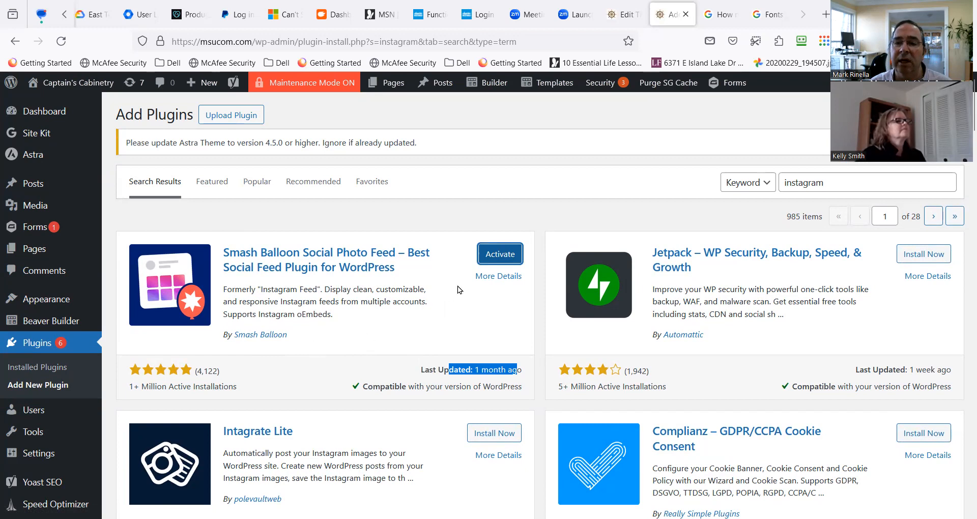
pyautogui.click(493, 259)
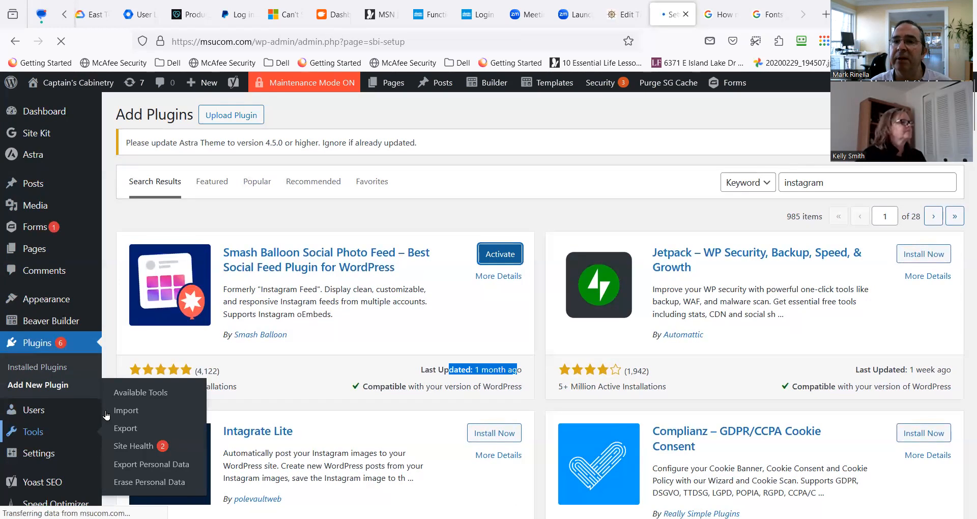
pyautogui.scroll(-2, 130, 383)
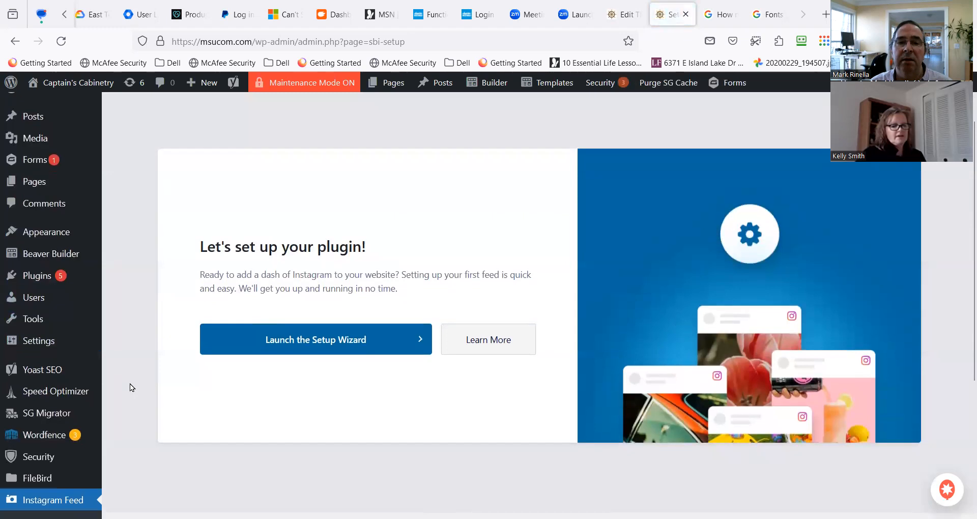
pyautogui.scroll(2, 310, 328)
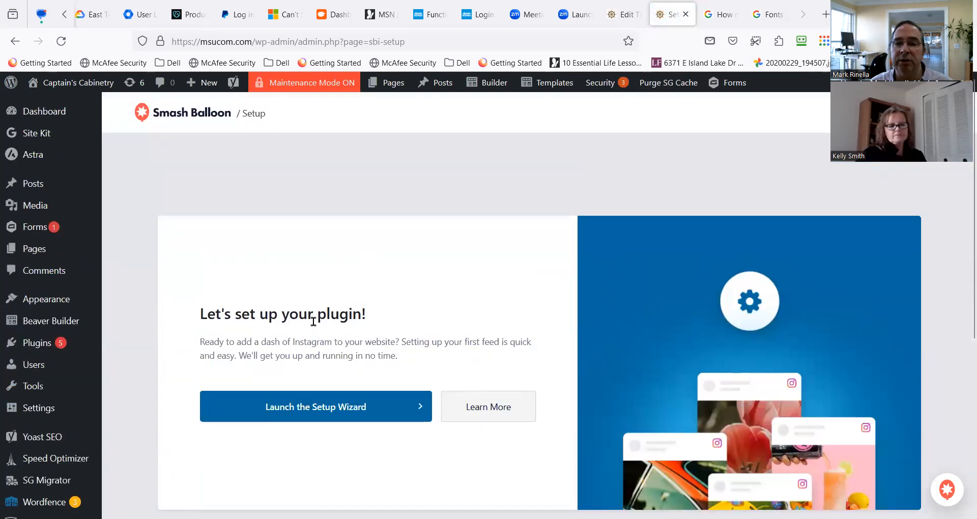
pyautogui.click(341, 407)
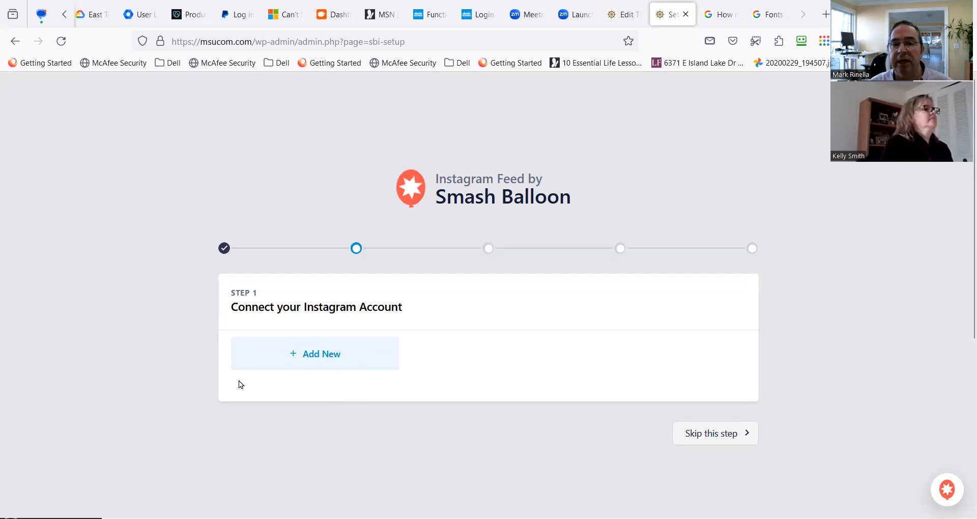
# Return to the Instagram plugin results and examine the new Instagram Feed entries in the admin menu.
pyautogui.click(15, 41)
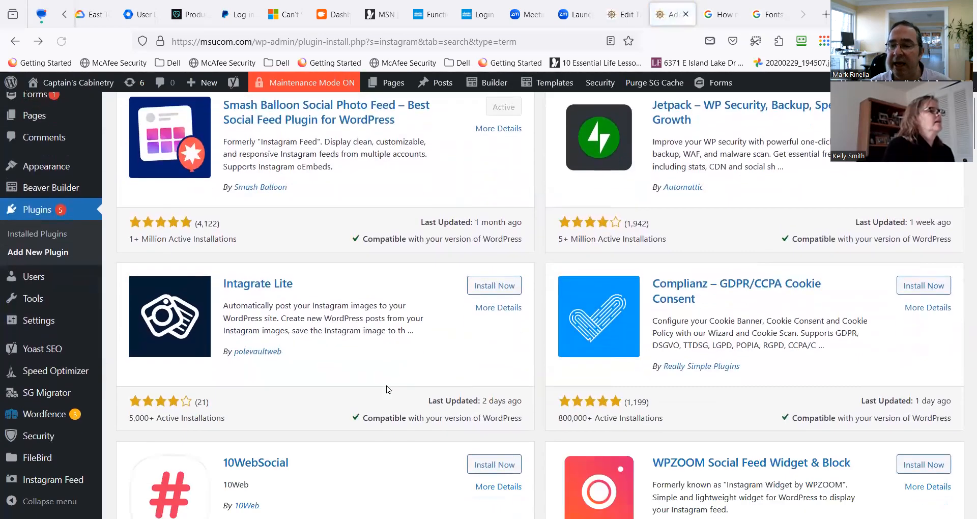
pyautogui.scroll(-2, 364, 389)
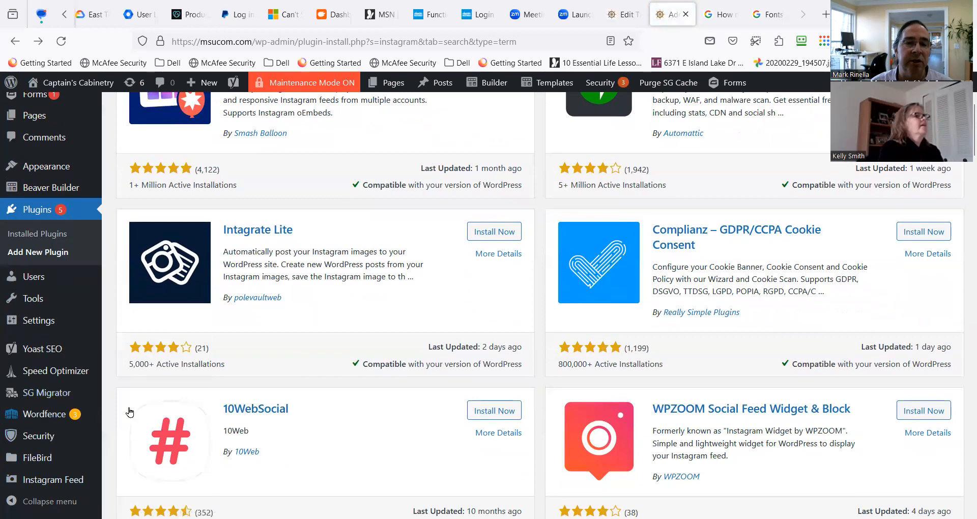
pyautogui.scroll(-5, 129, 413)
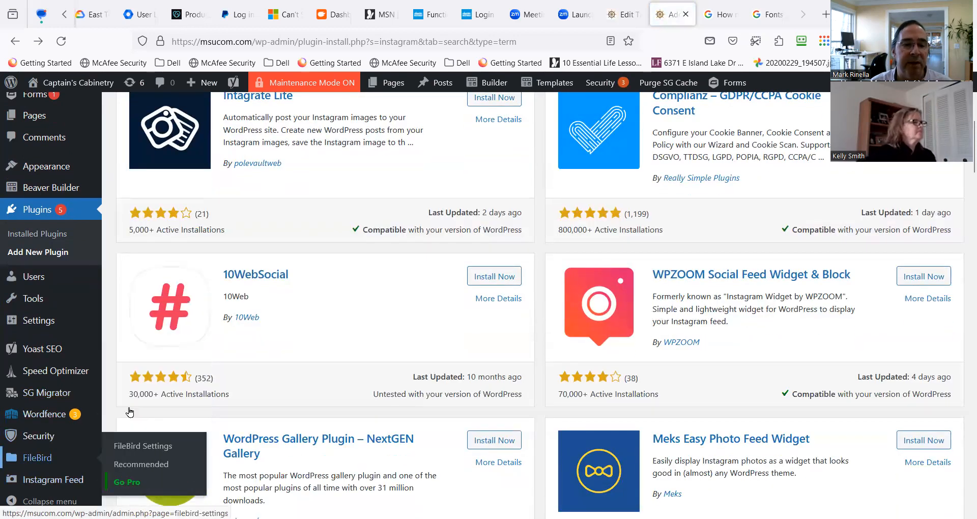
pyautogui.scroll(-2, 130, 412)
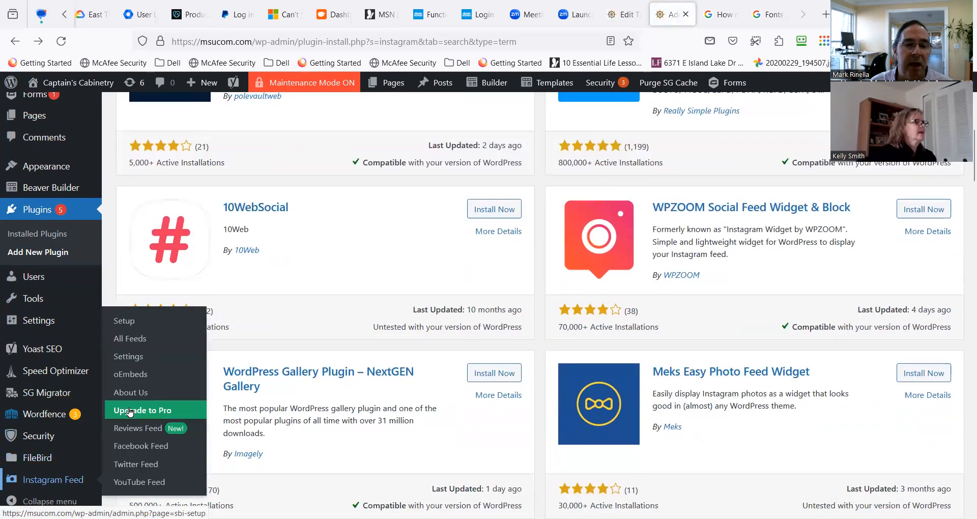
pyautogui.scroll(-2, 130, 412)
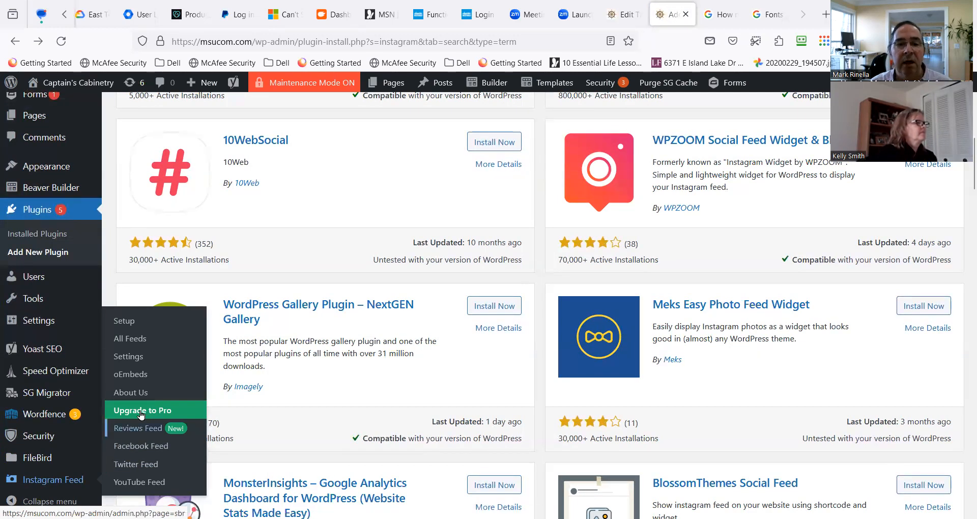
pyautogui.scroll(8, 141, 415)
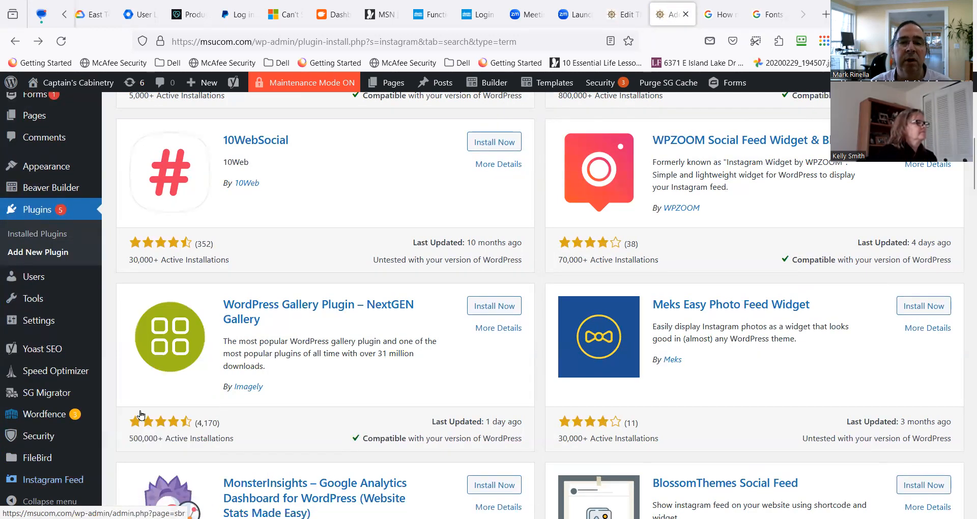
pyautogui.scroll(-4, 141, 415)
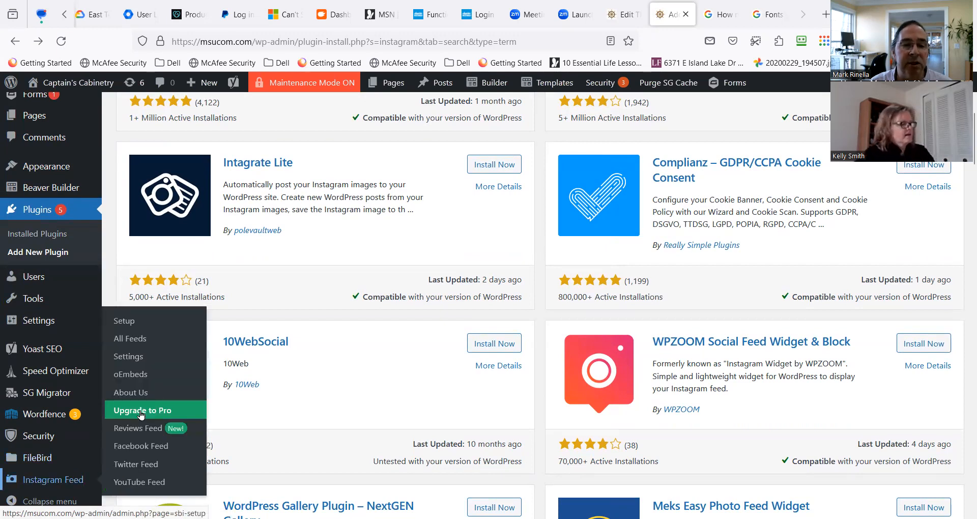
pyautogui.scroll(4, 141, 414)
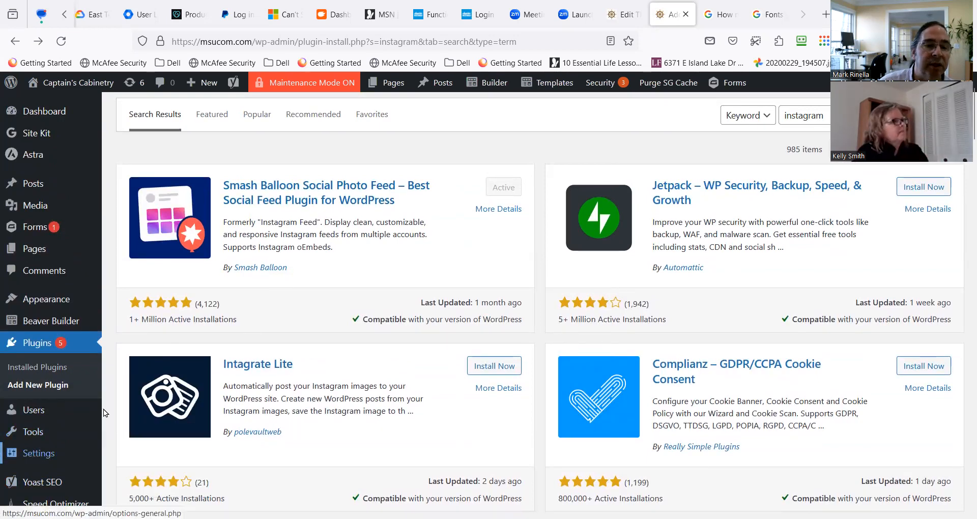
pyautogui.scroll(-1, 49, 406)
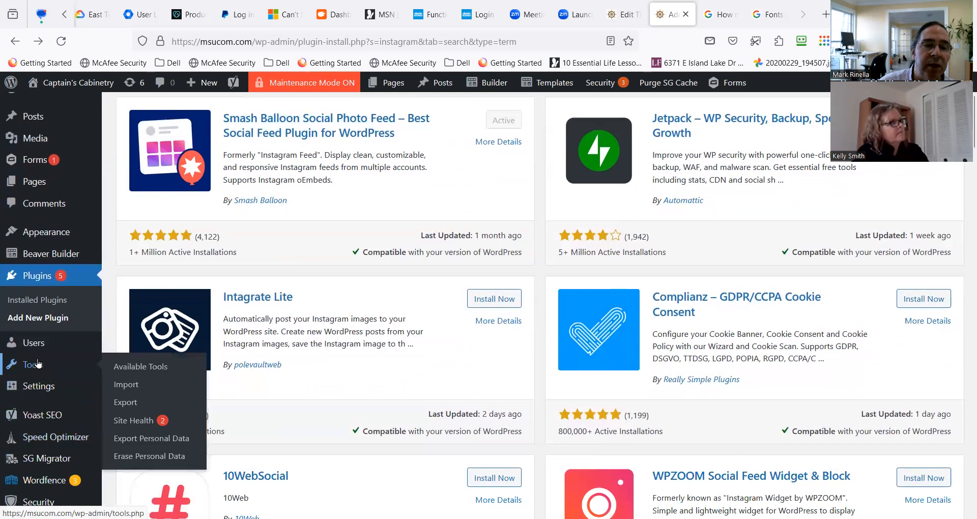
# Look through the Settings, Tools, Appearance, Yoast SEO and Wordfence submenus for options belonging to the new plugin.
pyautogui.moveTo(46, 395)
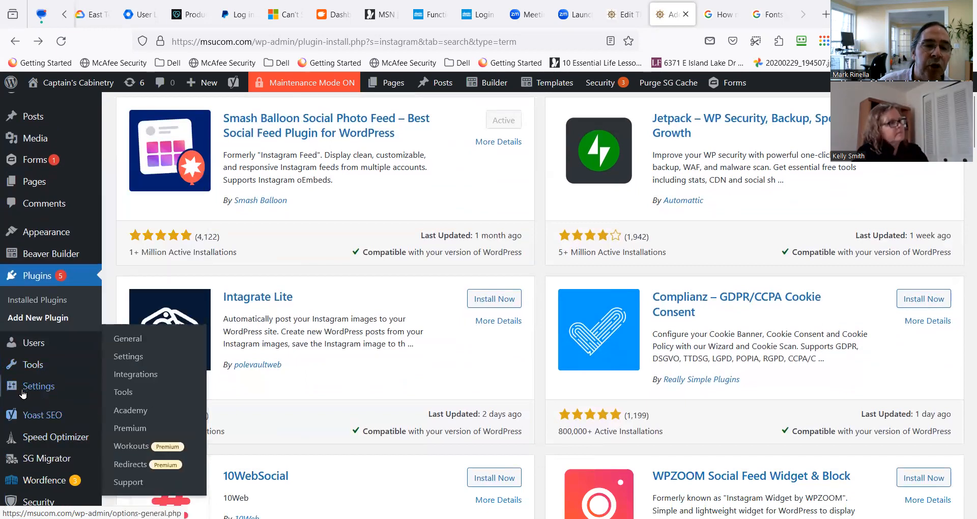
pyautogui.moveTo(34, 412)
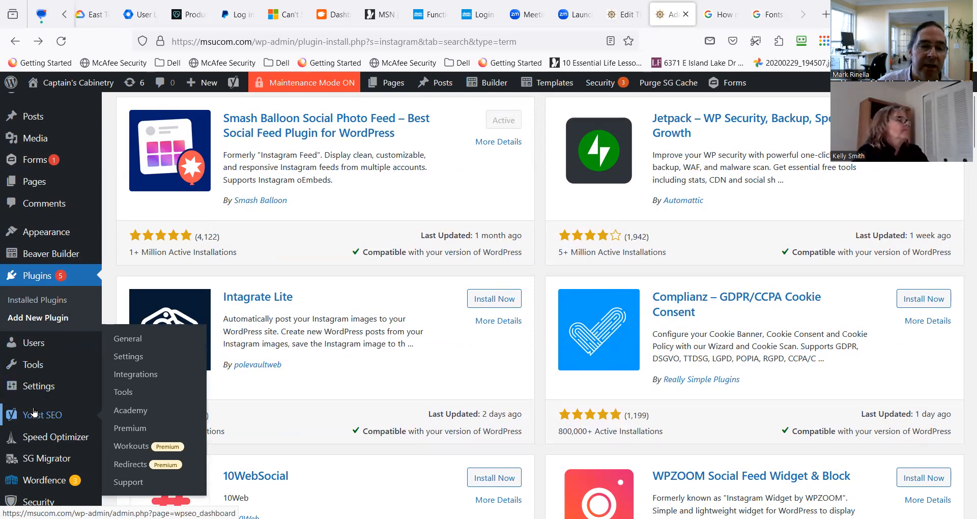
pyautogui.scroll(-1, 51, 411)
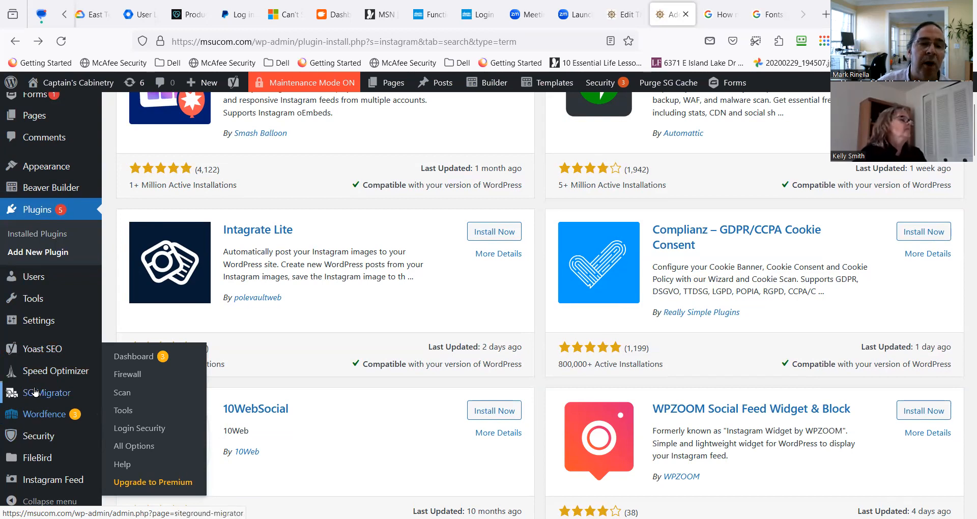
pyautogui.moveTo(46, 321)
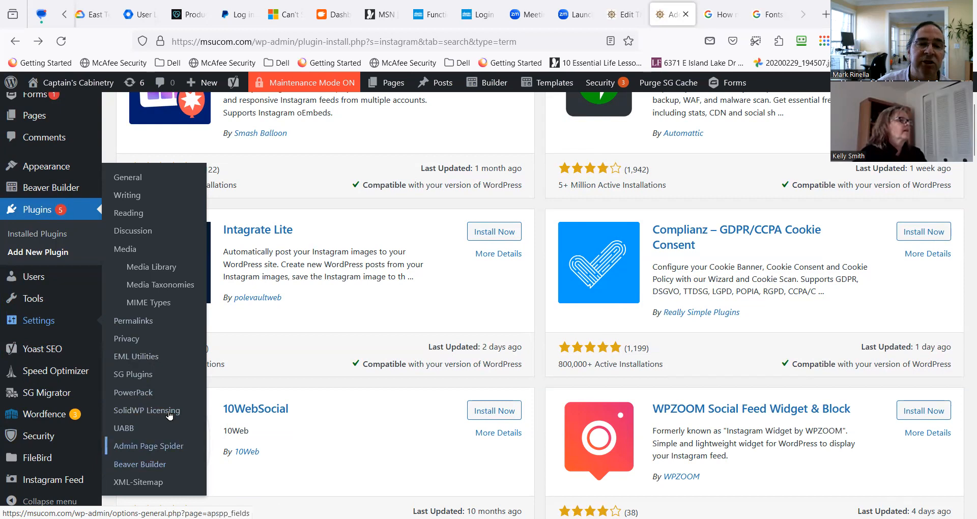
pyautogui.scroll(2, 167, 393)
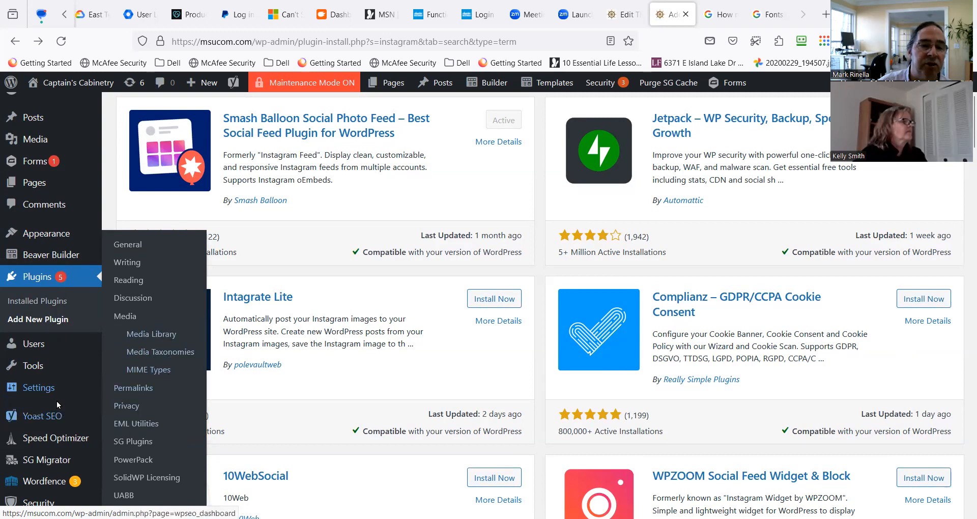
pyautogui.moveTo(42, 367)
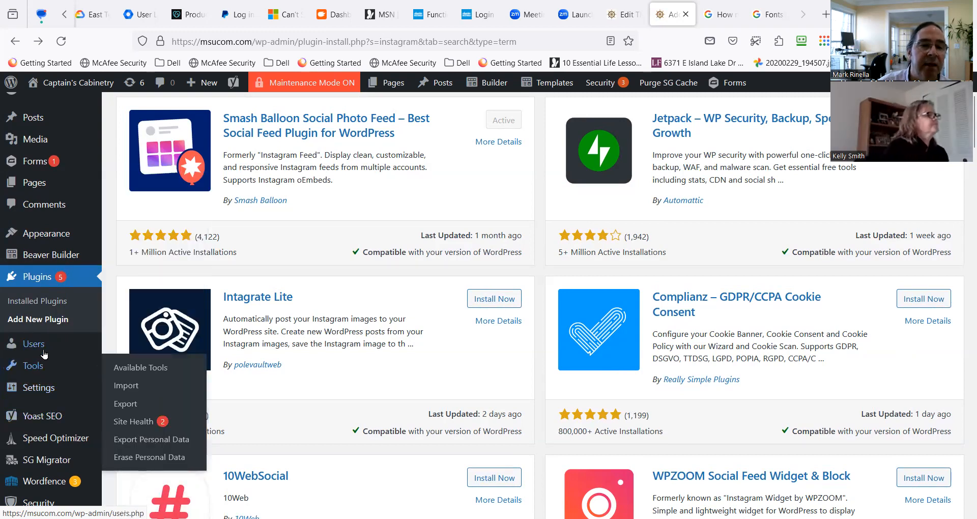
pyautogui.scroll(2, 36, 319)
pyautogui.moveTo(44, 303)
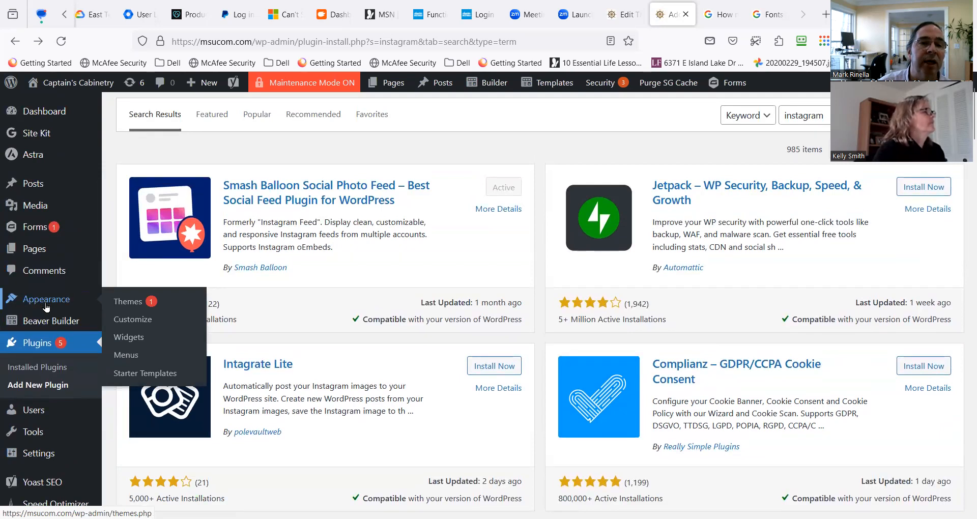
pyautogui.scroll(2, 45, 305)
pyautogui.scroll(-4, 79, 411)
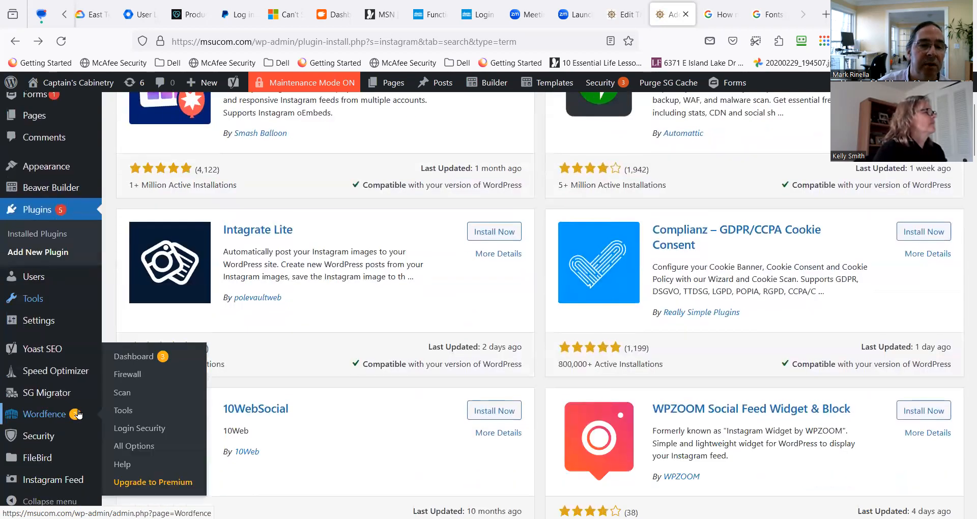
pyautogui.scroll(-1, 79, 415)
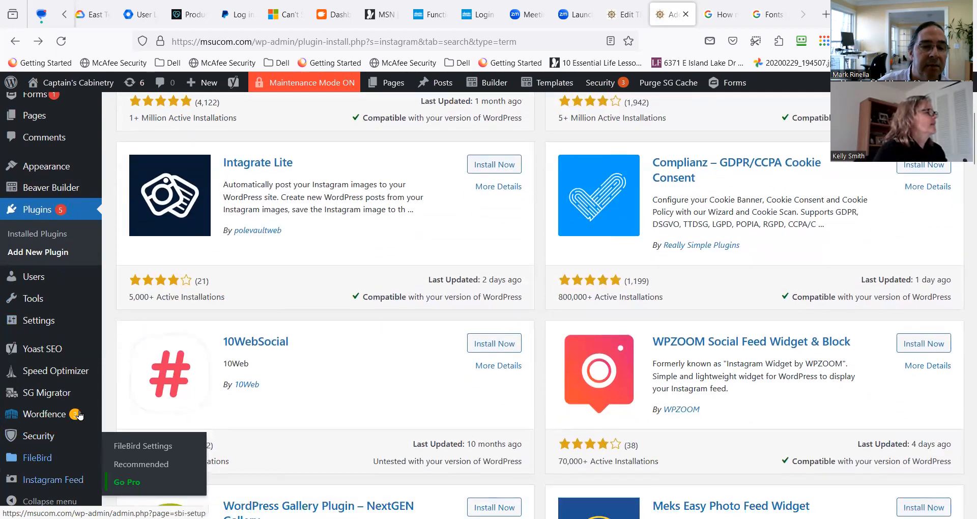
# Open the Instagram Feed setup page and review the related feed and settings entries the plugin offers.
pyautogui.click(79, 414)
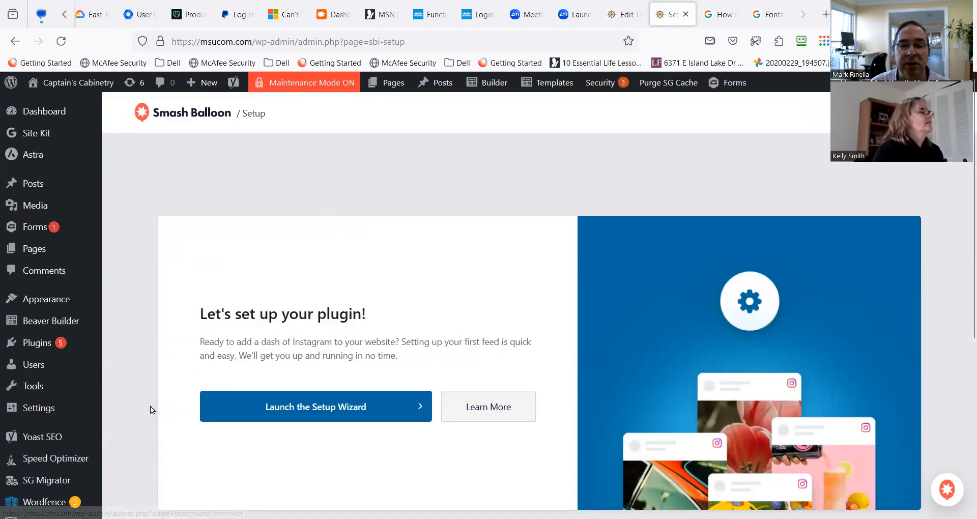
pyautogui.scroll(-3, 150, 409)
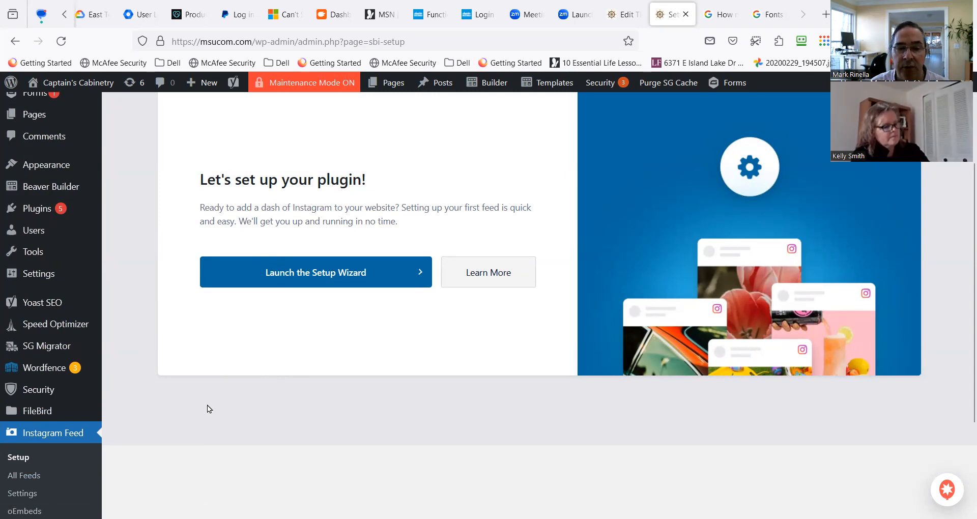
pyautogui.scroll(-3, 207, 405)
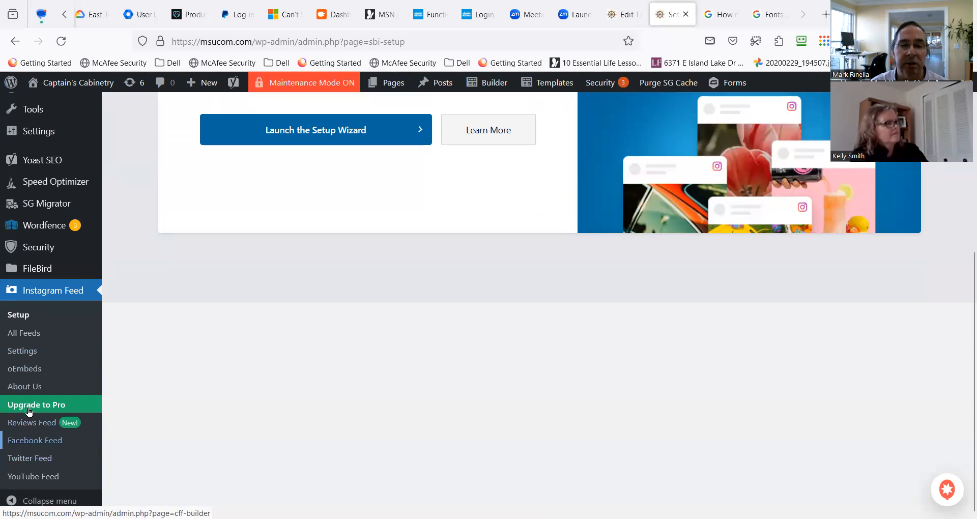
pyautogui.scroll(4, 29, 413)
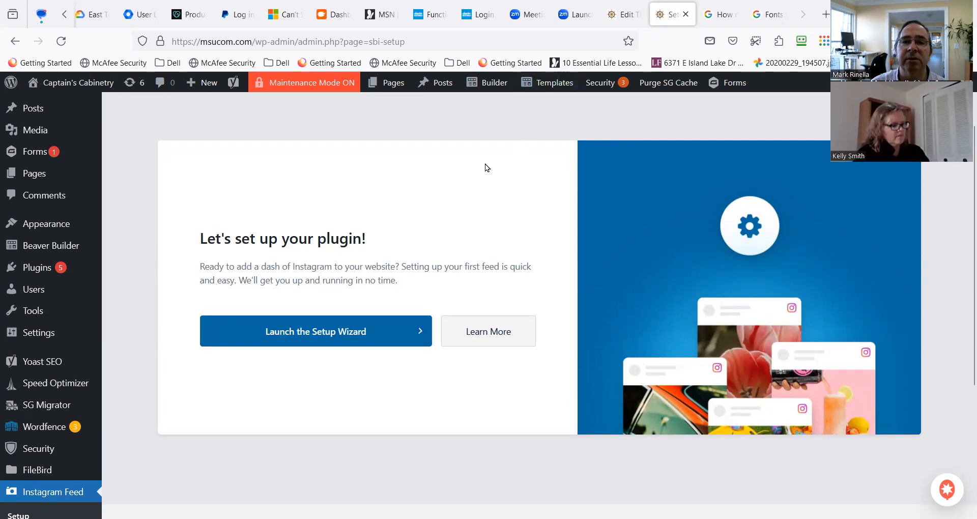
pyautogui.scroll(2, 542, 148)
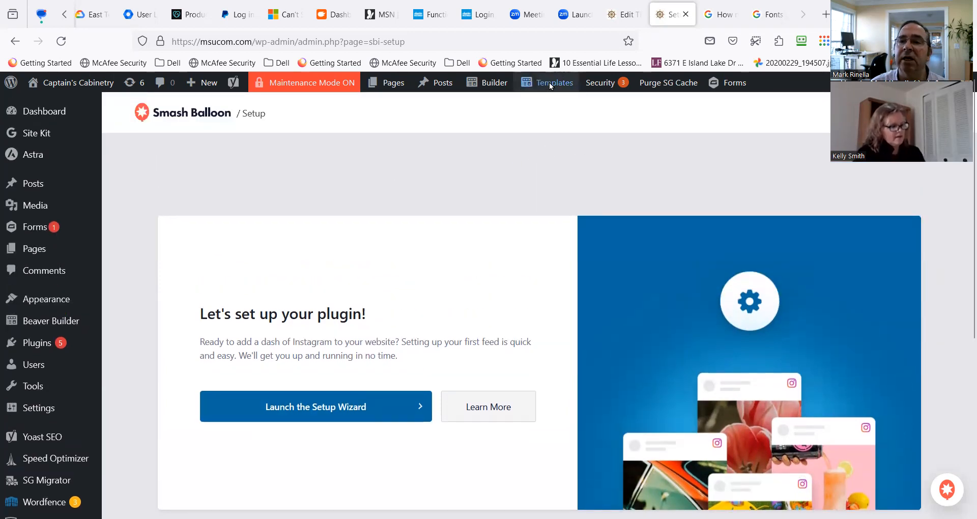
# Open the form for adding a new themer layout in Beaver Builder.
pyautogui.moveTo(557, 84)
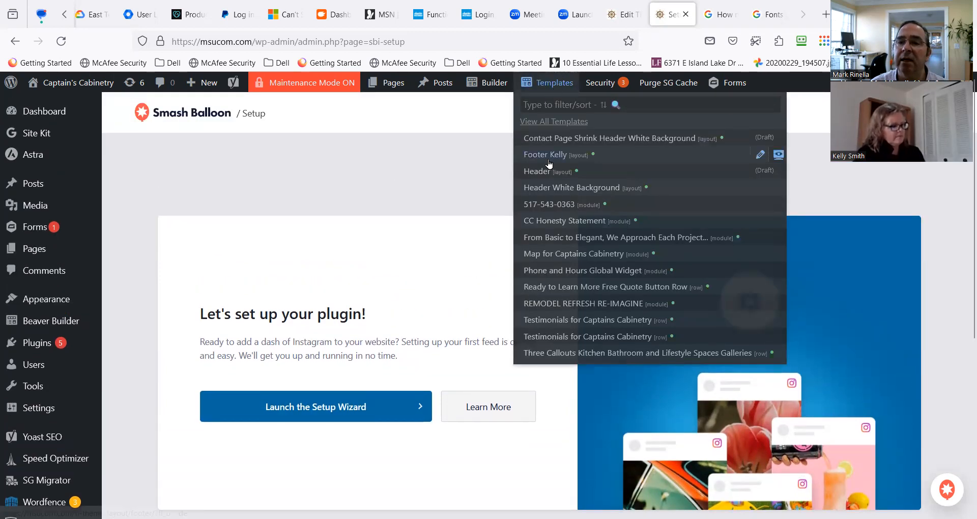
pyautogui.moveTo(51, 321)
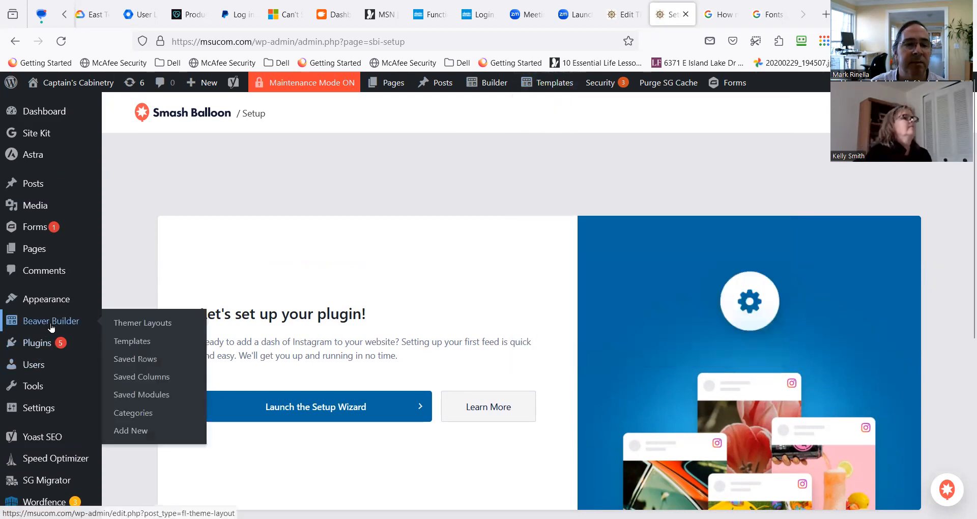
pyautogui.click(121, 324)
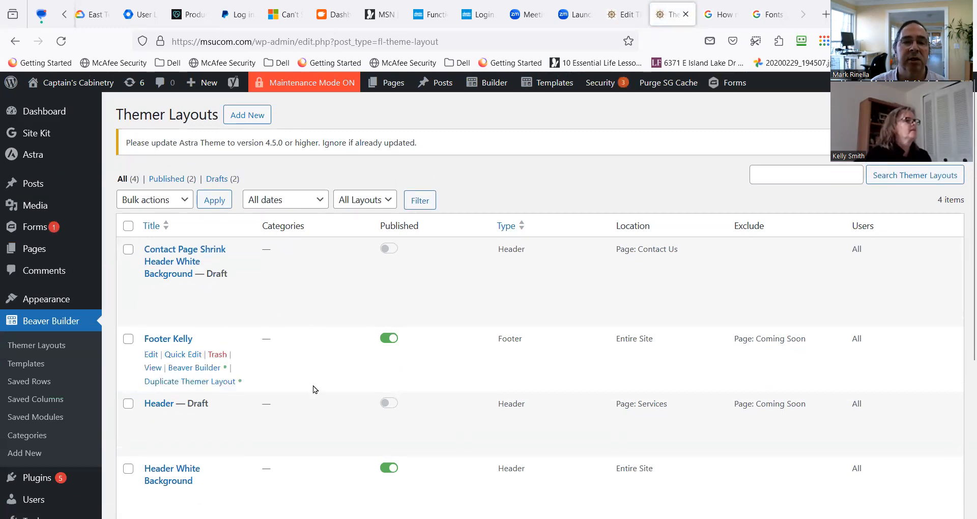
pyautogui.click(247, 116)
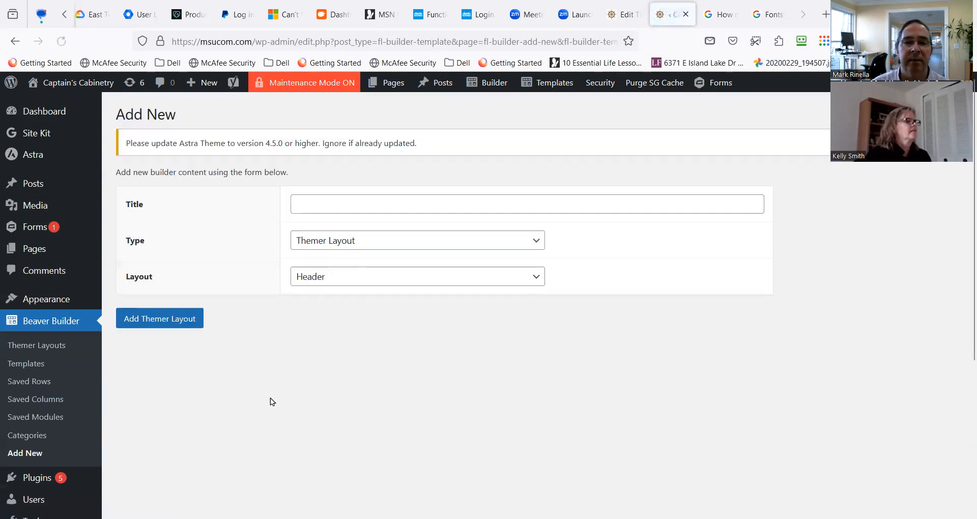
# Create a themer layout titled "Footer New Social Media" with Footer as its layout.
pyautogui.click(356, 206)
pyautogui.write('F')
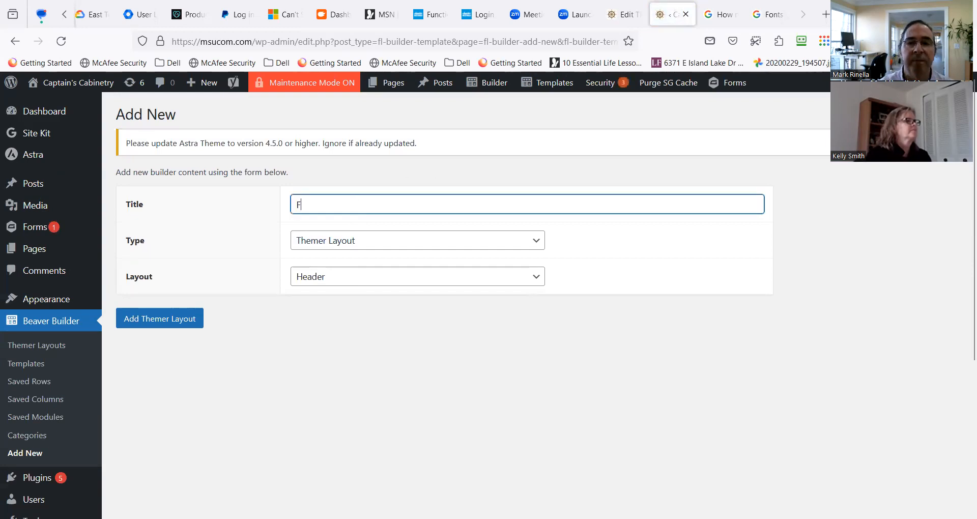
pyautogui.write('ooter New Social Media')
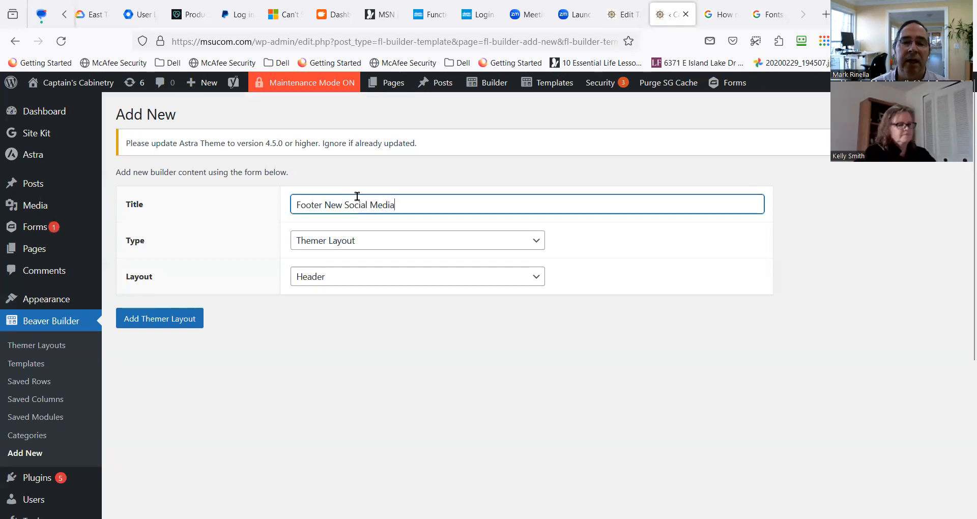
pyautogui.click(367, 244)
pyautogui.click(369, 245)
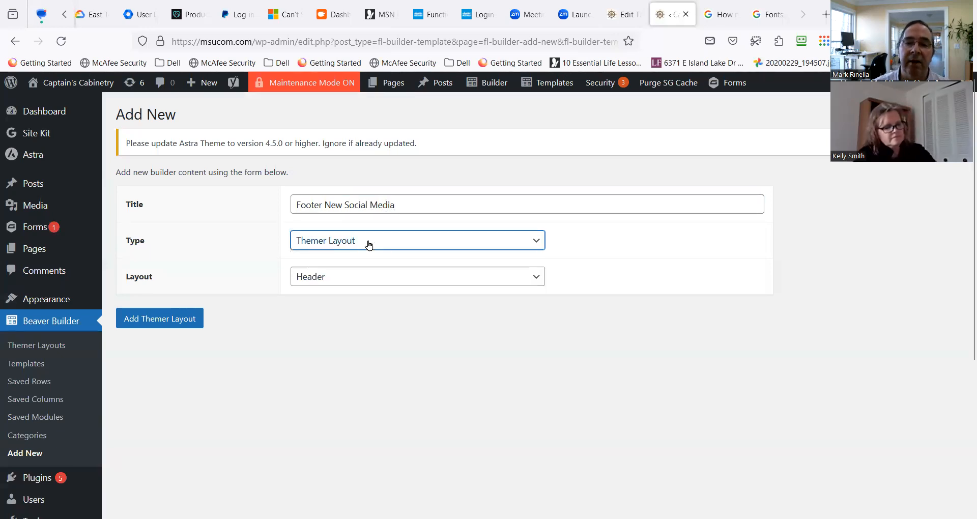
pyautogui.click(361, 283)
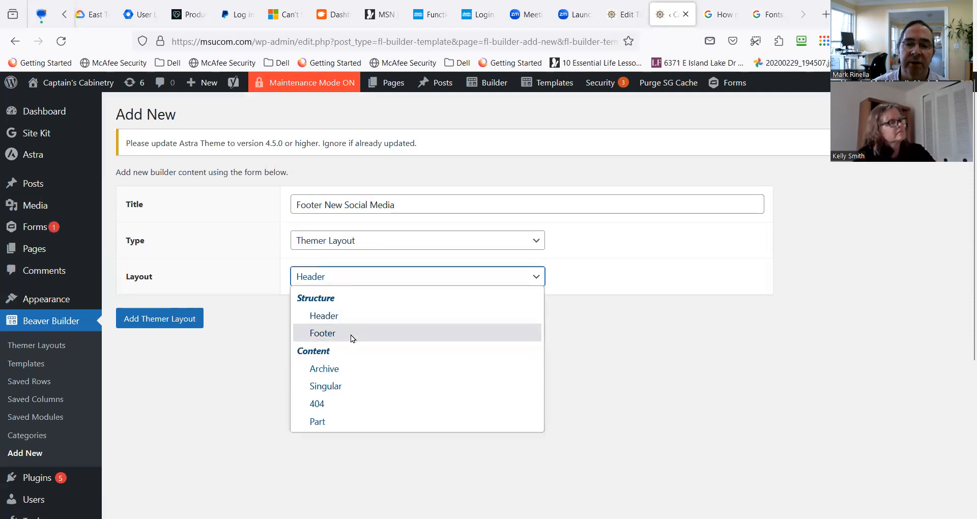
pyautogui.click(350, 335)
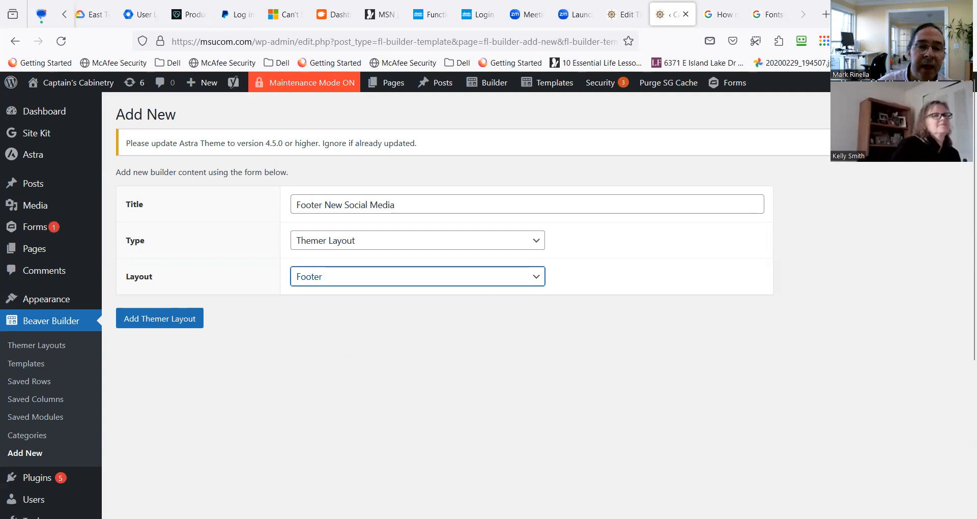
pyautogui.click(188, 327)
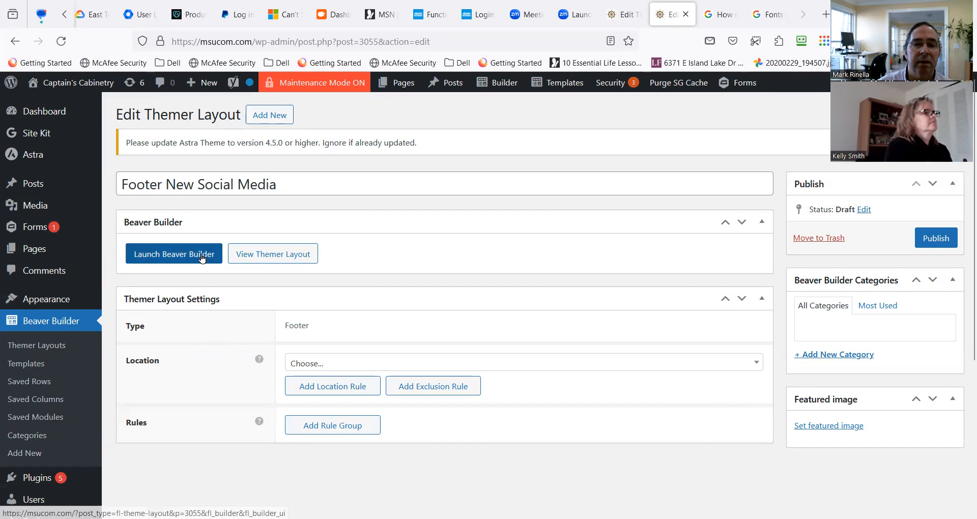
# Launch Beaver Builder on the new footer layout and display the UABB modules.
pyautogui.click(361, 363)
pyautogui.click(361, 362)
pyautogui.click(166, 255)
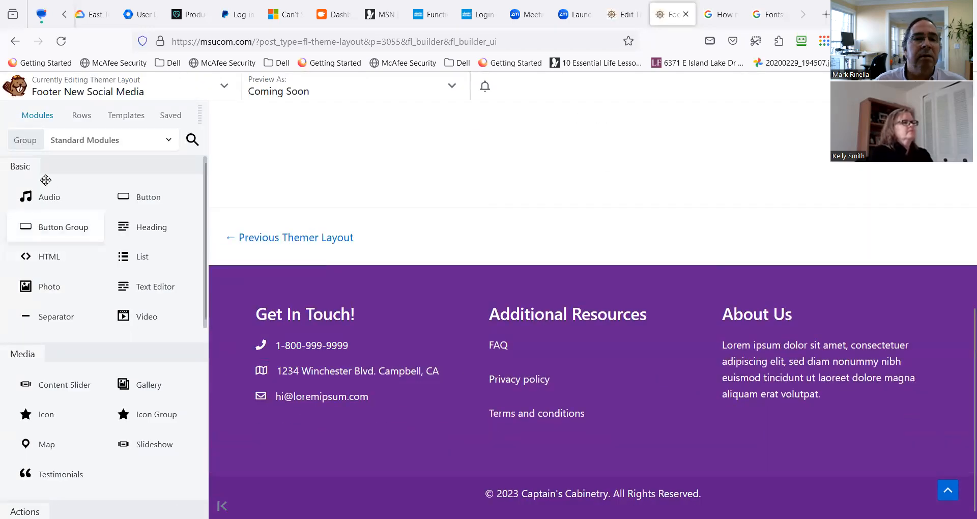
pyautogui.click(84, 141)
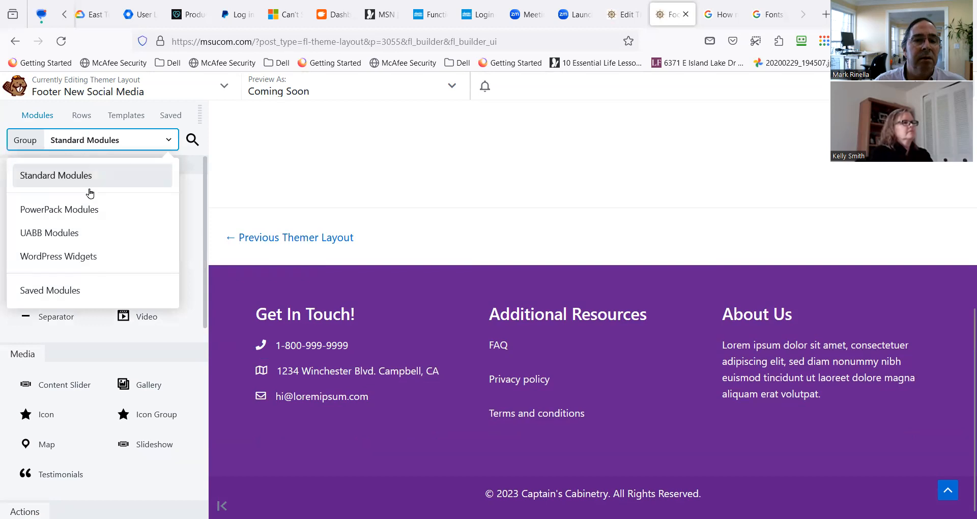
pyautogui.click(92, 243)
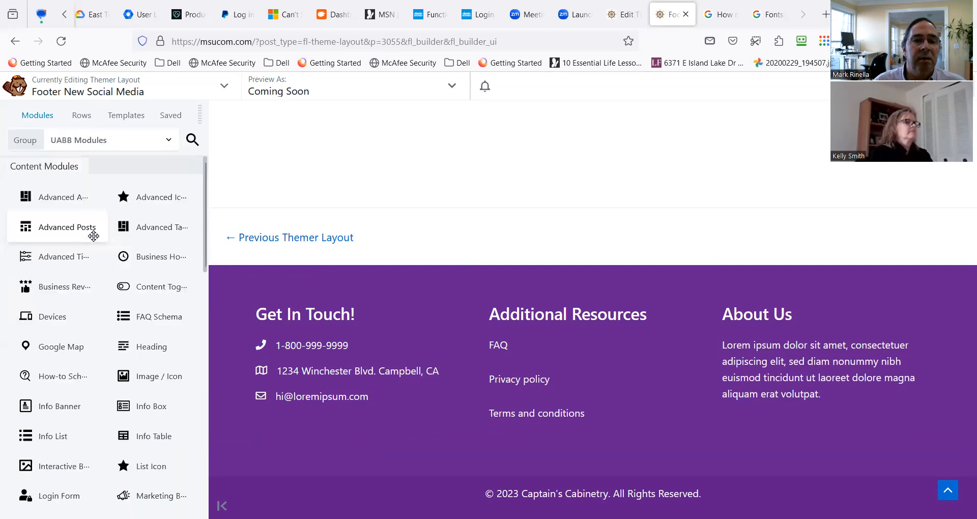
# Append the Footer 5 template as a new layout beneath the existing purple footer.
pyautogui.click(127, 122)
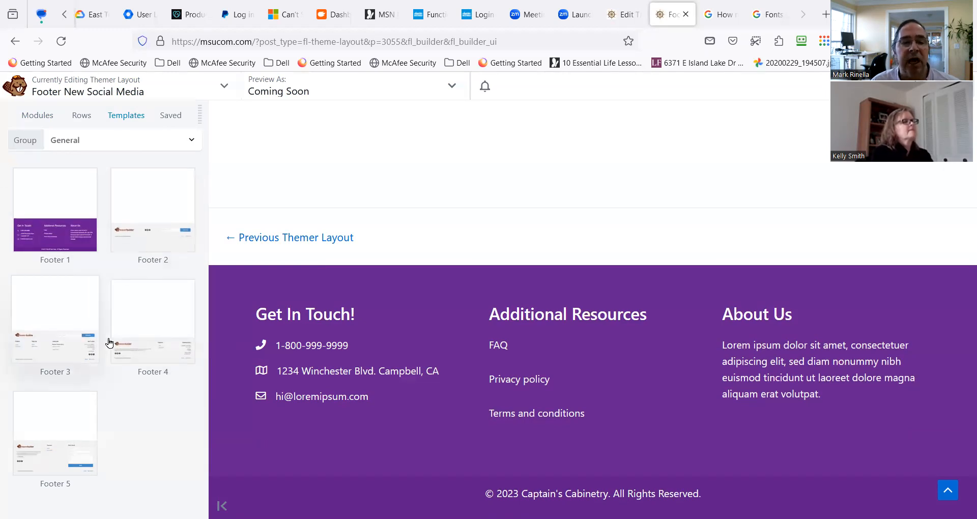
pyautogui.click(46, 432)
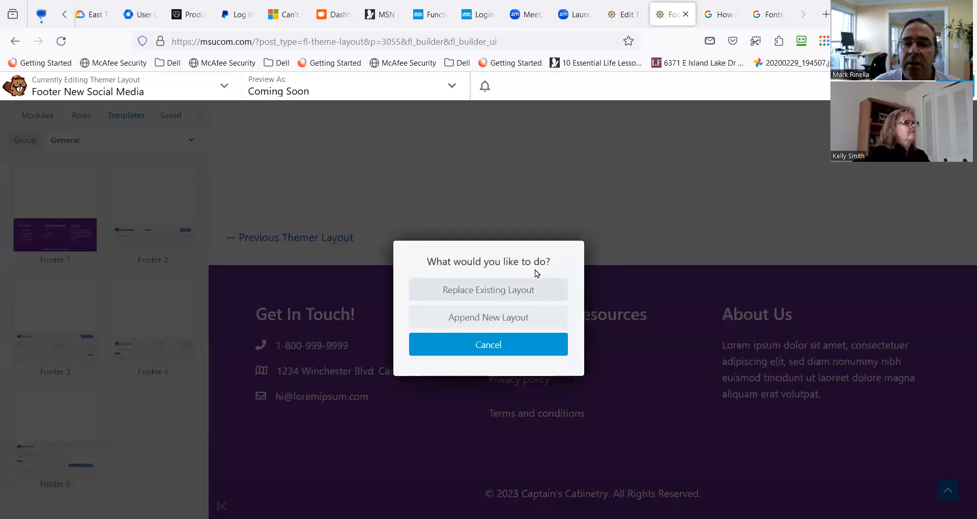
pyautogui.click(516, 318)
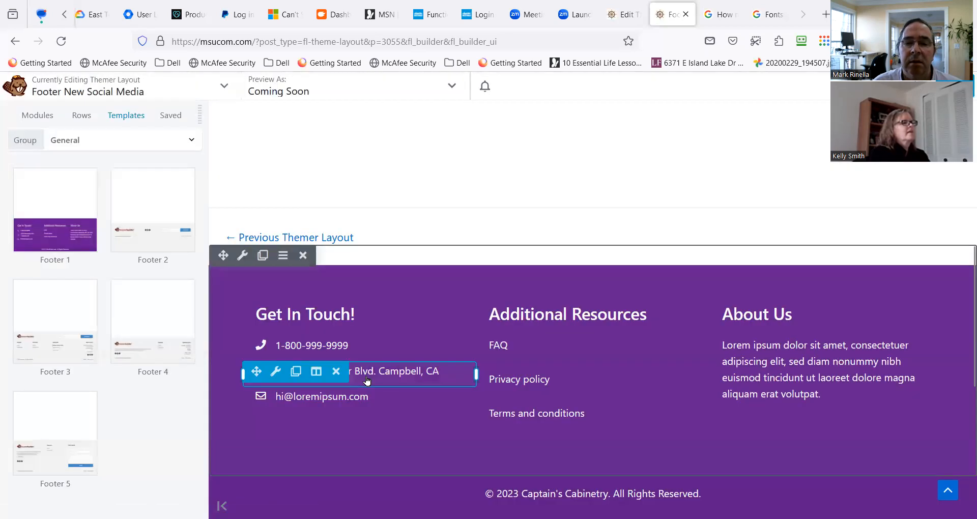
pyautogui.scroll(-7, 362, 382)
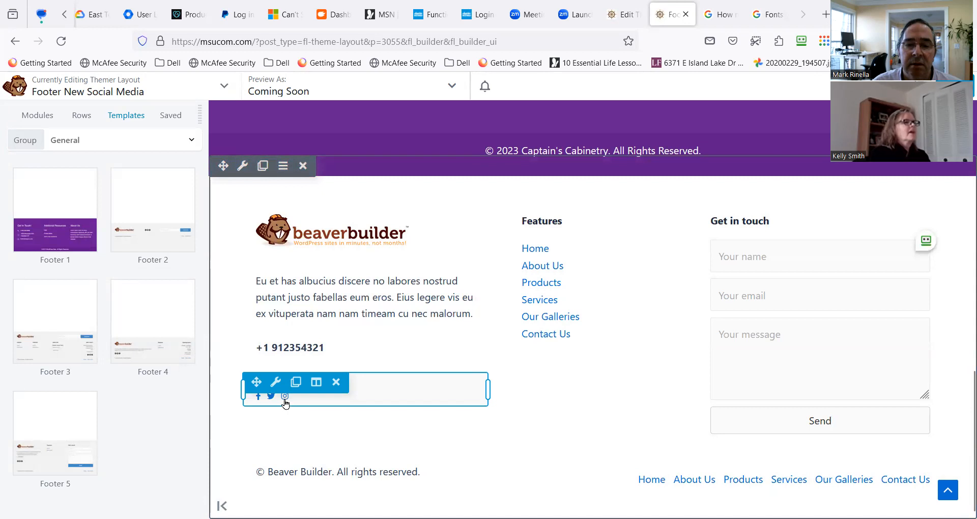
# Move the social media icon group out of the first column to a full-width spot above the copyright line.
pyautogui.click(285, 402)
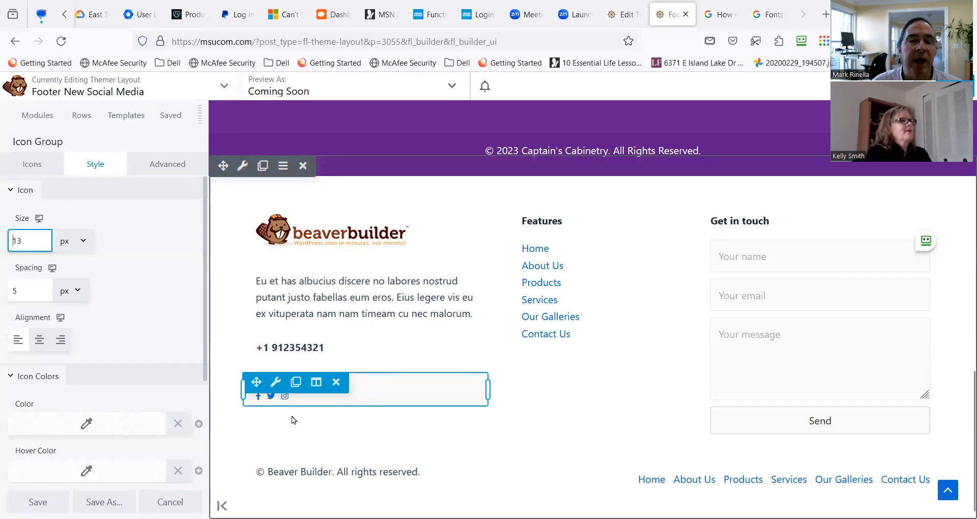
pyautogui.scroll(4, 297, 411)
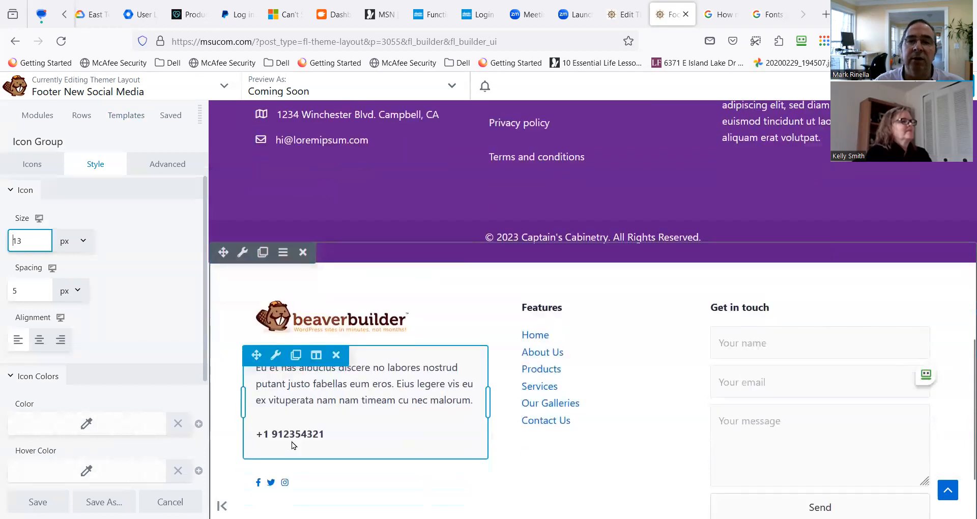
pyautogui.scroll(-3, 291, 436)
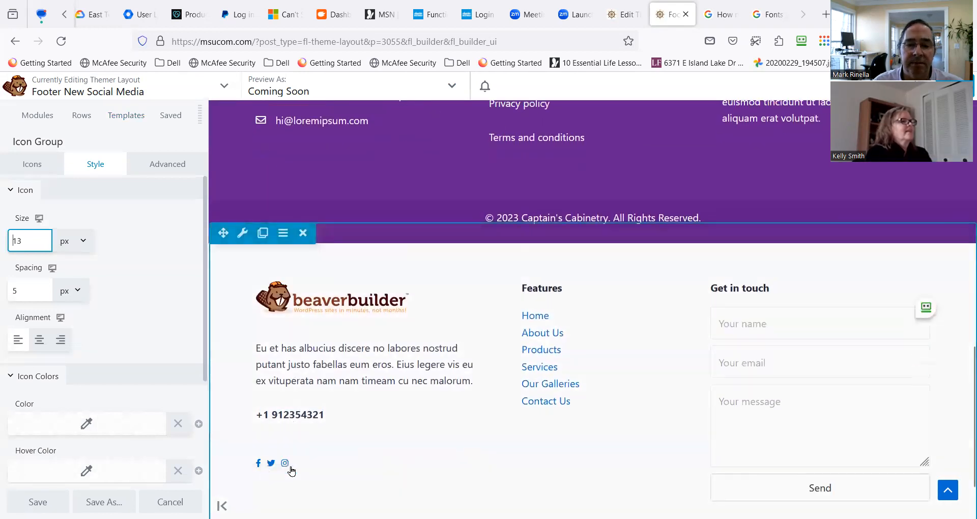
pyautogui.moveTo(255, 449); pyautogui.dragTo(316, 446)
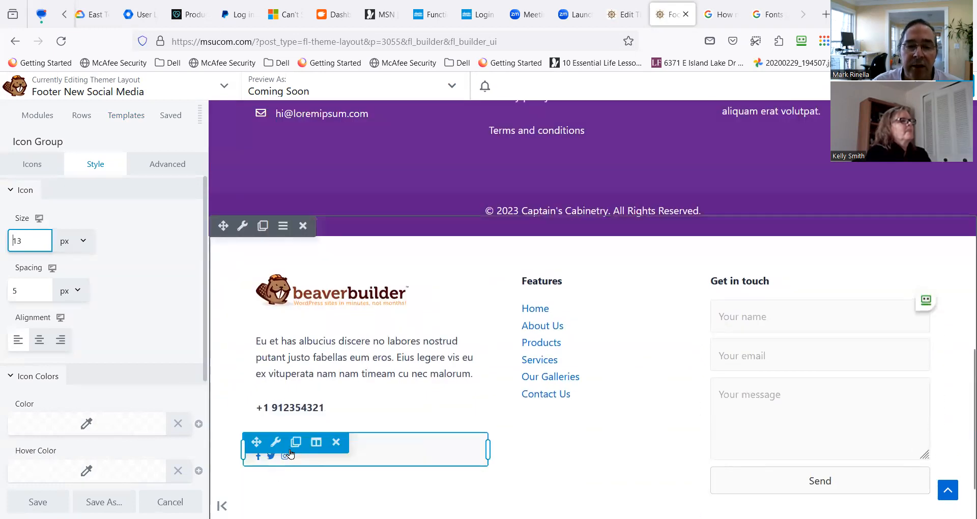
pyautogui.moveTo(255, 442); pyautogui.dragTo(316, 365)
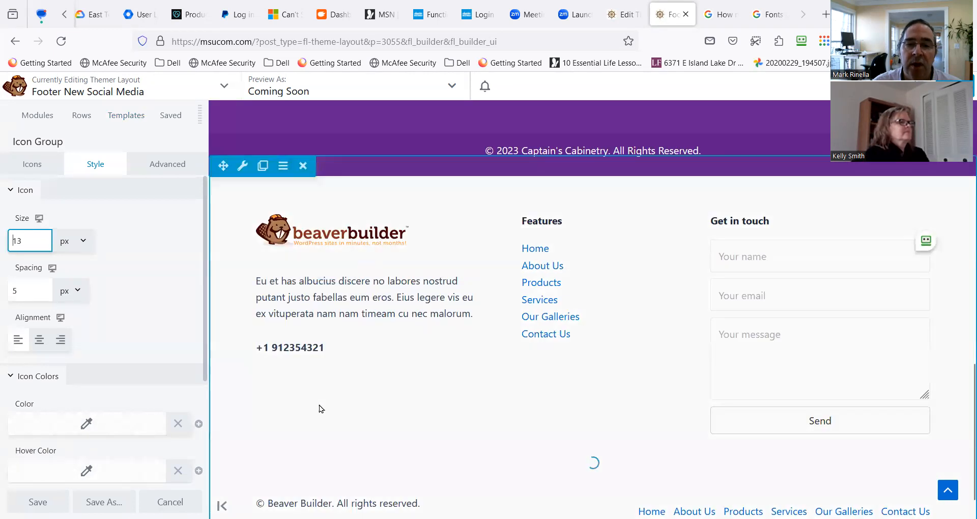
pyautogui.scroll(-1, 356, 392)
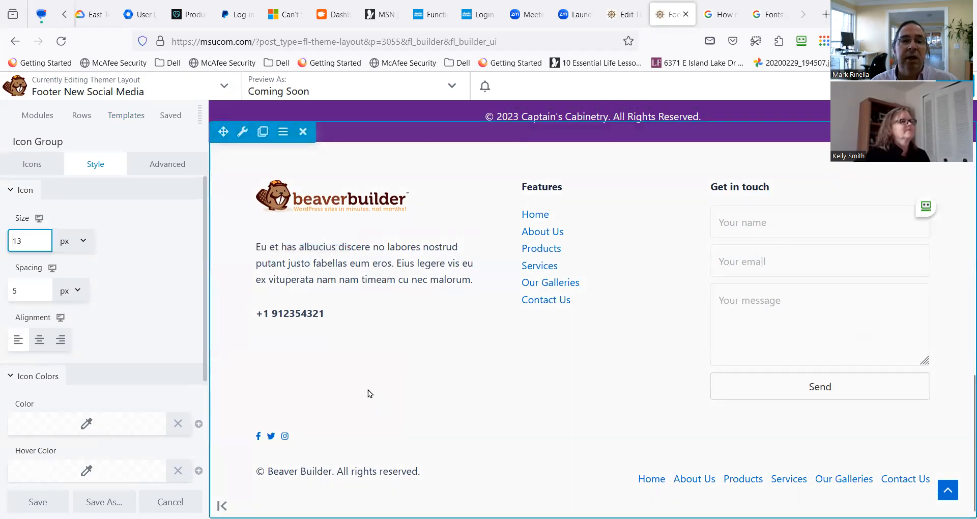
# Show the footer templates again and view them enlarged before restoring the narrower panel.
pyautogui.click(127, 116)
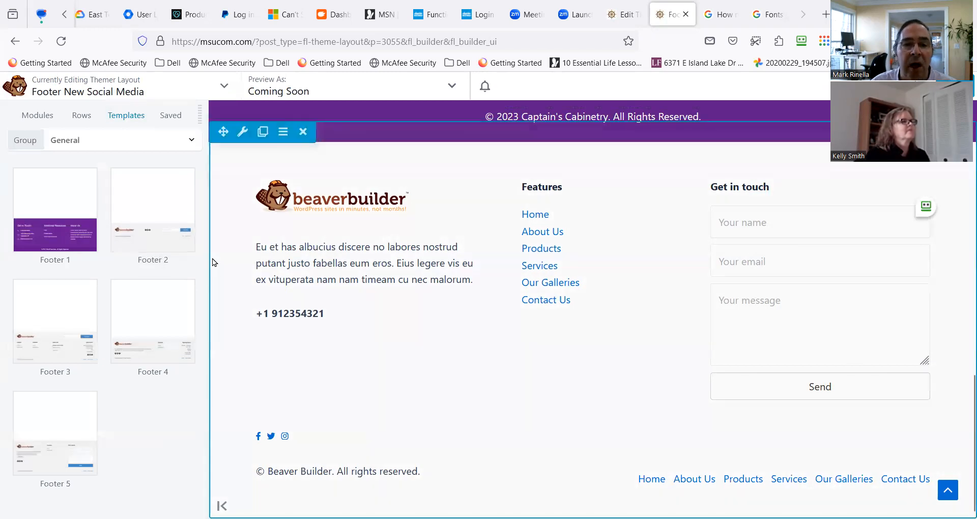
pyautogui.moveTo(208, 257); pyautogui.dragTo(382, 261)
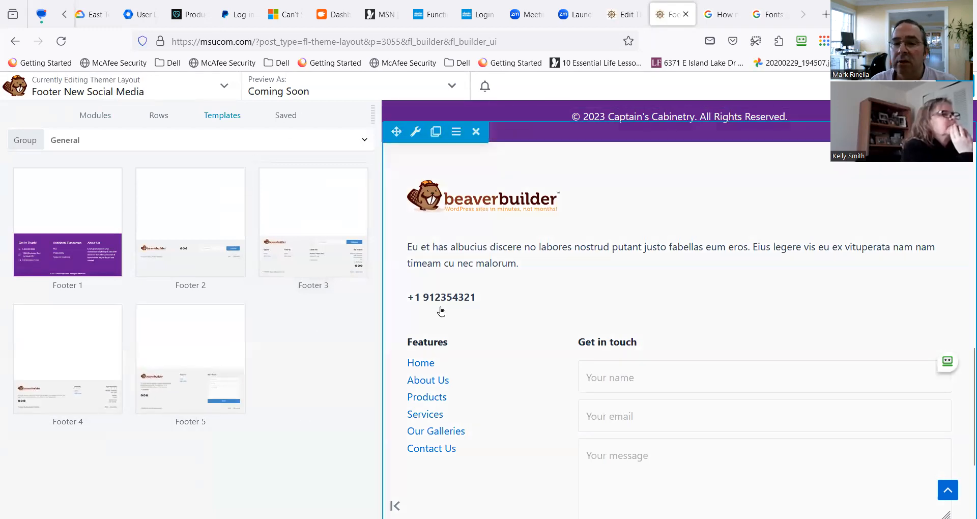
pyautogui.moveTo(380, 206); pyautogui.dragTo(174, 212)
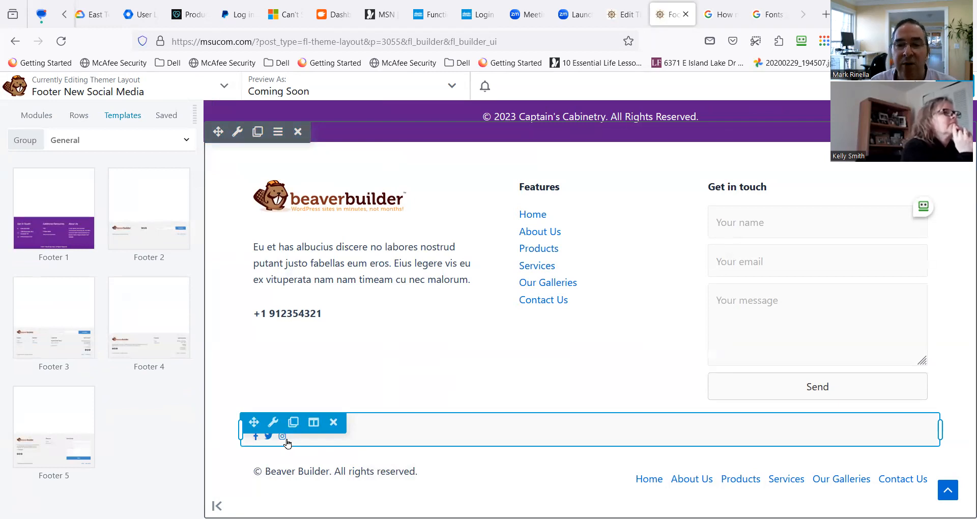
# Save the social icon group as a global module, naming it with the person's first name followed by "Social Media Widgets".
pyautogui.moveTo(272, 425)
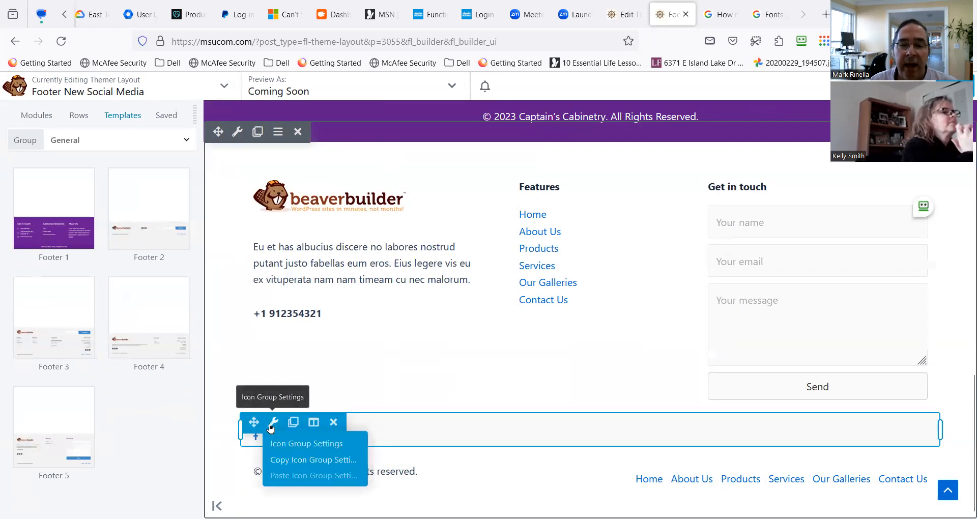
pyautogui.click(270, 425)
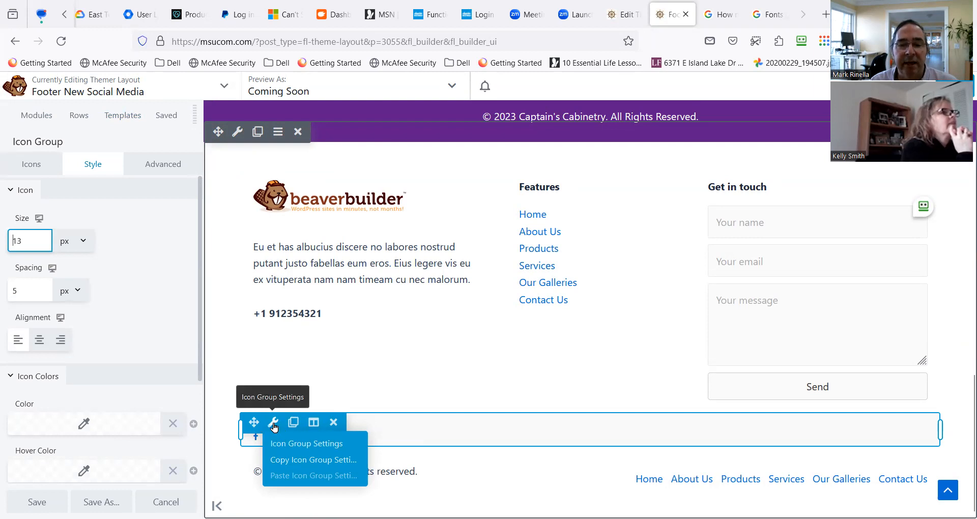
pyautogui.scroll(-1, 182, 447)
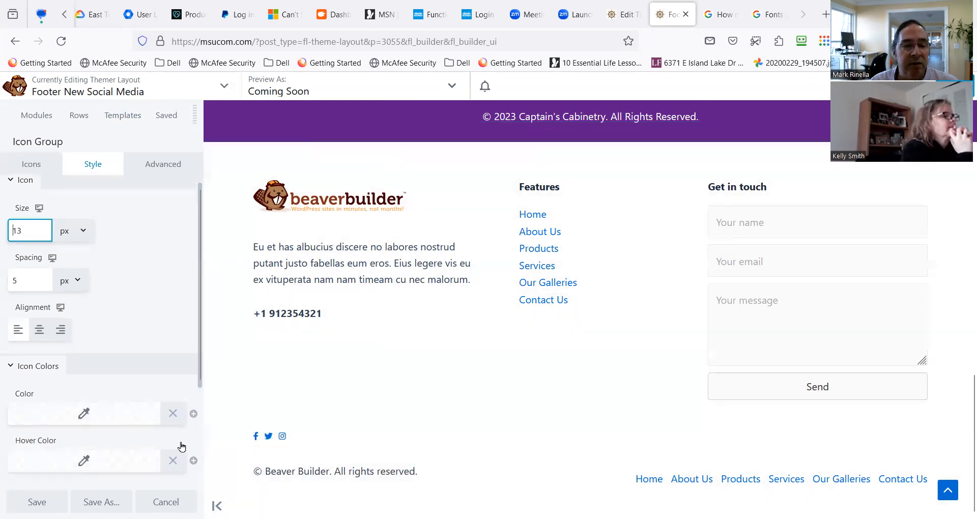
pyautogui.click(37, 503)
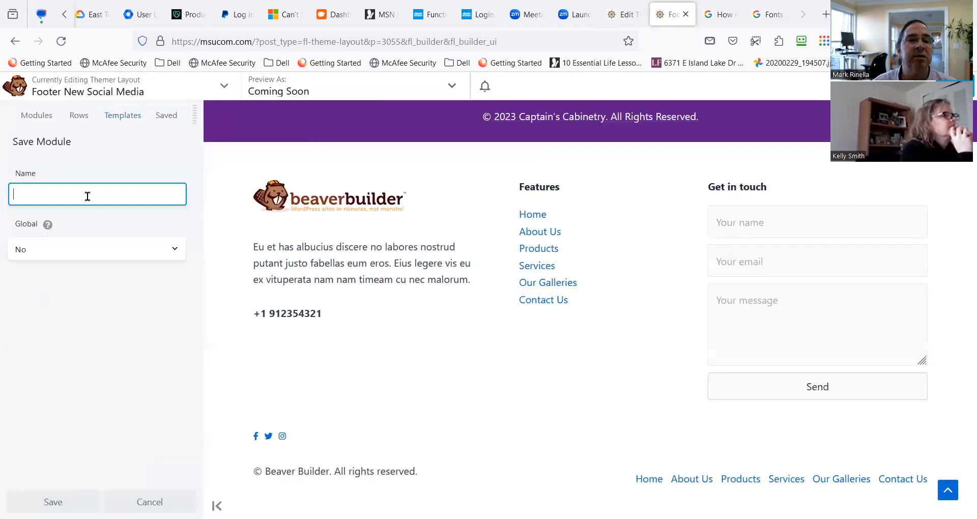
pyautogui.click(88, 195)
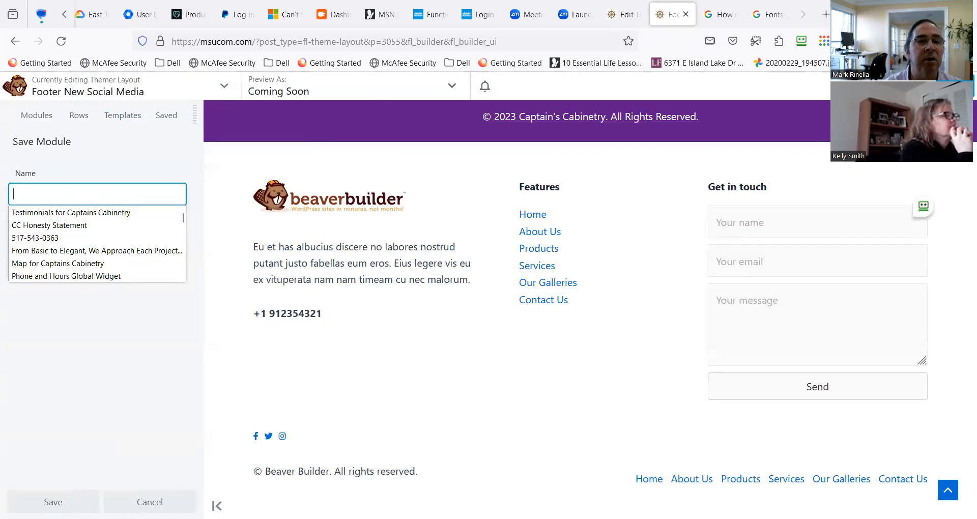
pyautogui.write('Kelly Social Media Widgets')
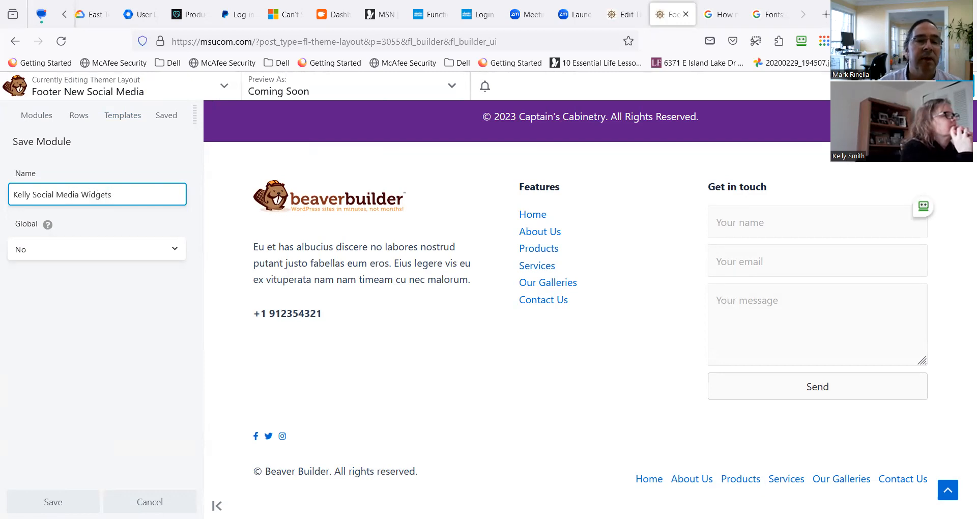
pyautogui.click(117, 256)
pyautogui.click(115, 286)
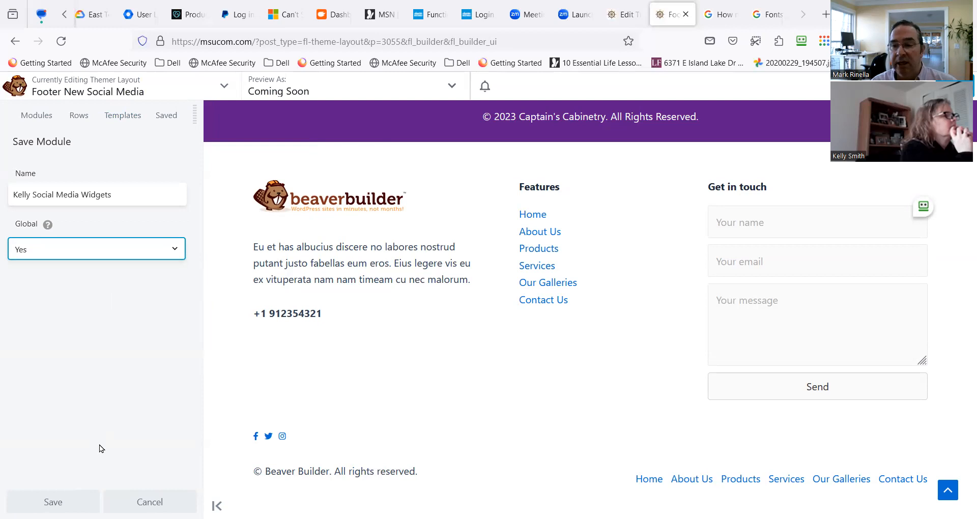
pyautogui.press('Return')
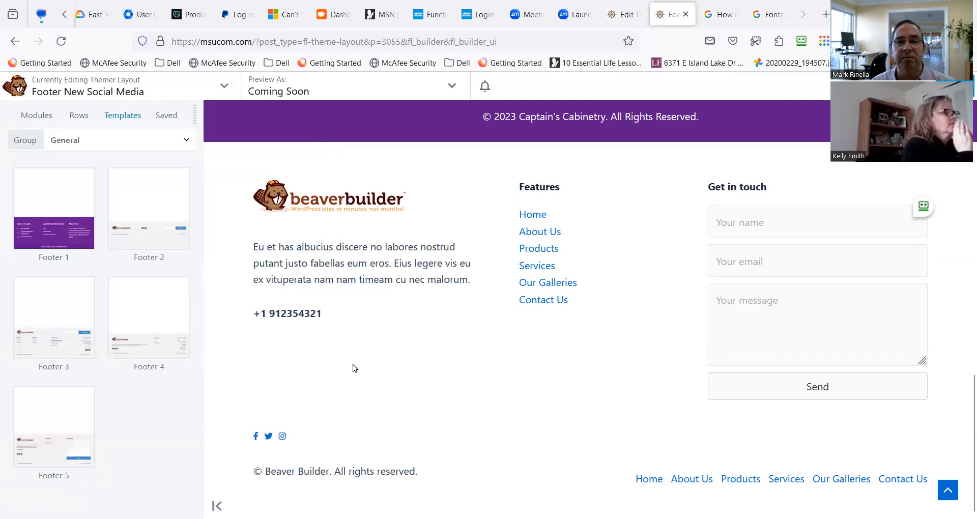
# Finish editing the Footer New Social Media layout and publish it.
pyautogui.click(931, 86)
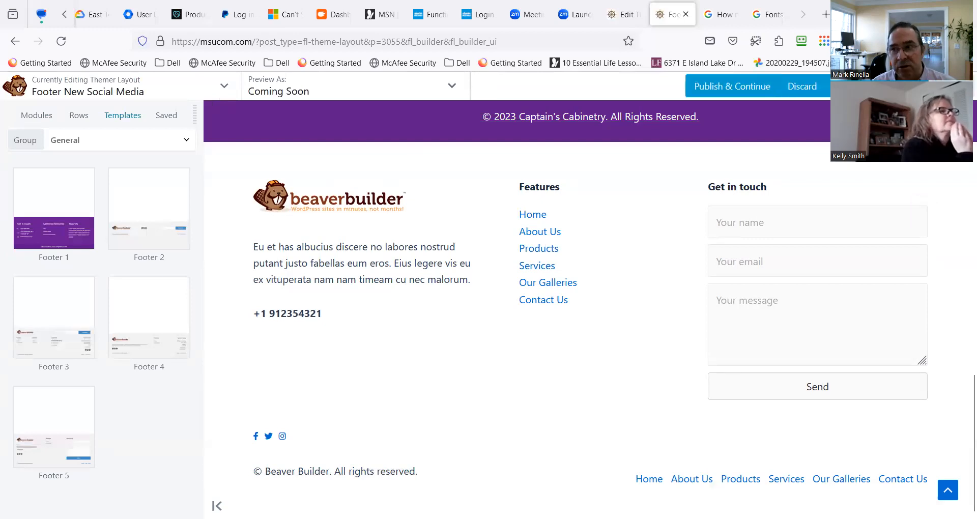
pyautogui.click(908, 86)
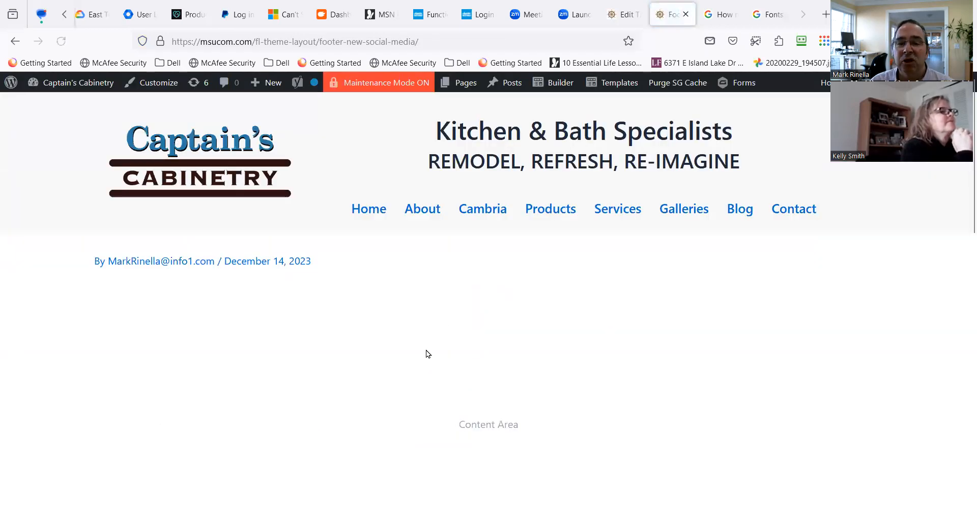
# Examine the published layout page, including the purple footer, the contact form section and the social icons above the copyright line.
pyautogui.scroll(-10, 426, 351)
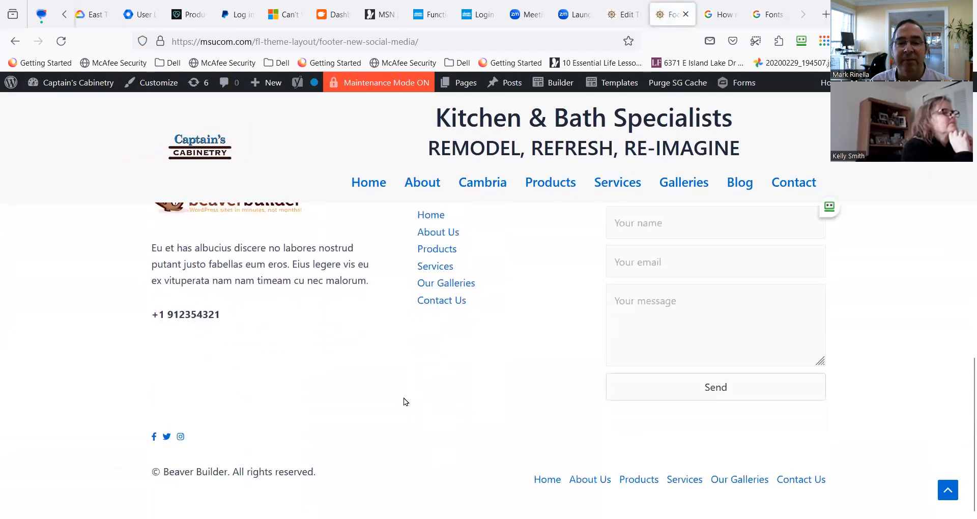
pyautogui.scroll(3, 404, 388)
pyautogui.scroll(-3, 381, 389)
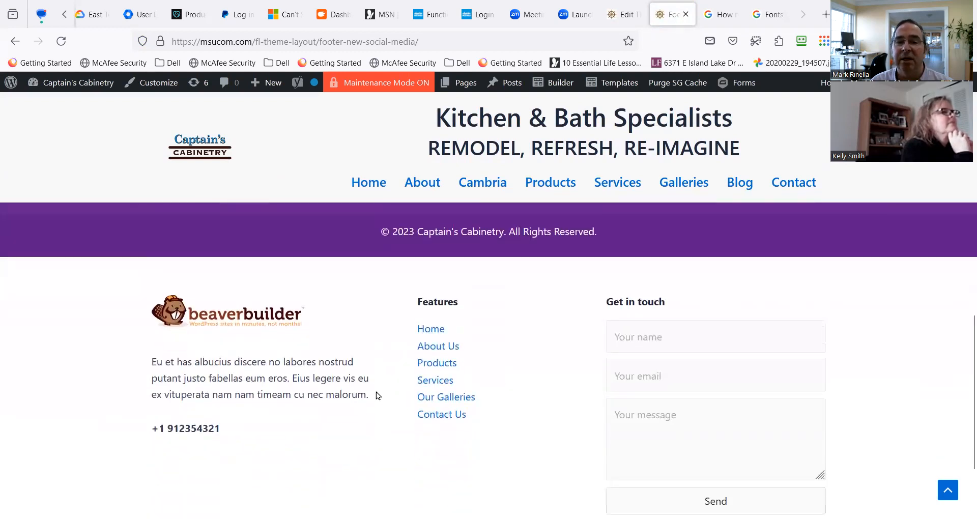
pyautogui.scroll(3, 383, 384)
pyautogui.scroll(-1, 392, 386)
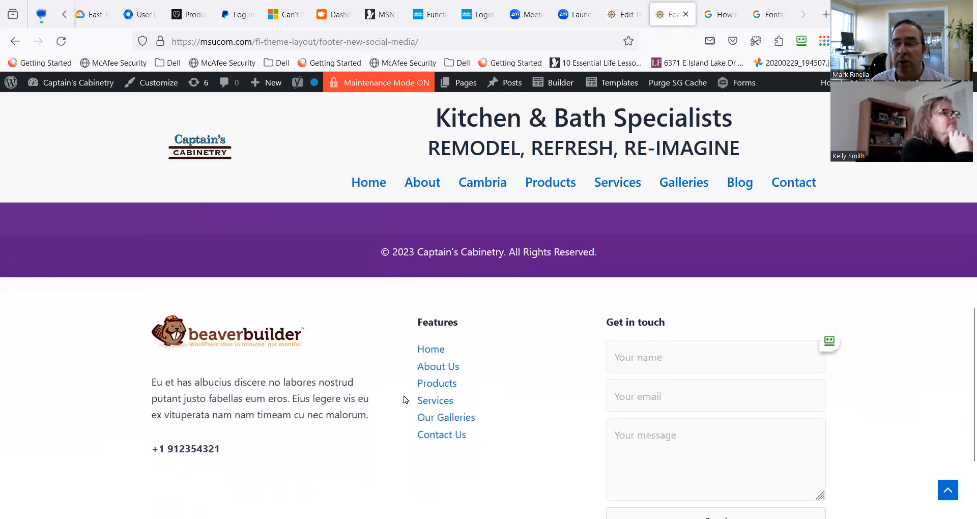
pyautogui.scroll(-3, 410, 402)
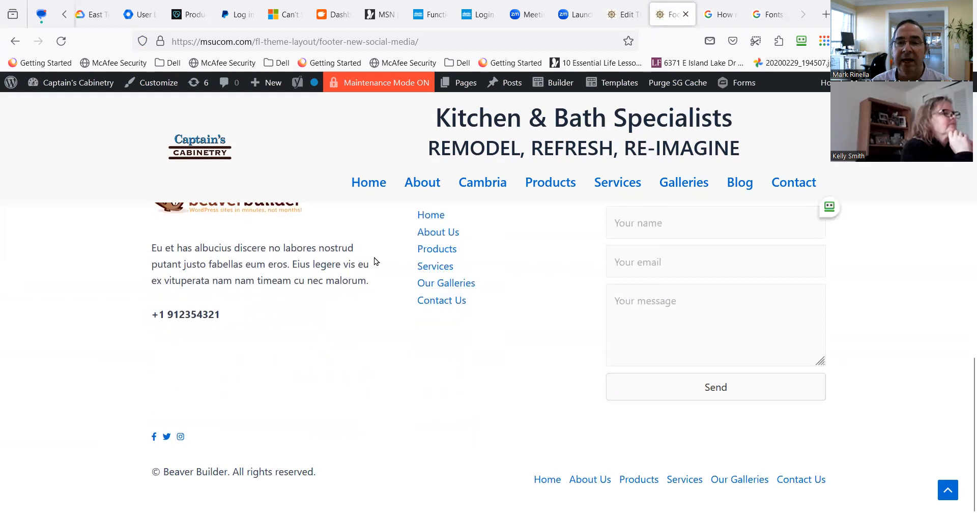
pyautogui.scroll(8, 375, 261)
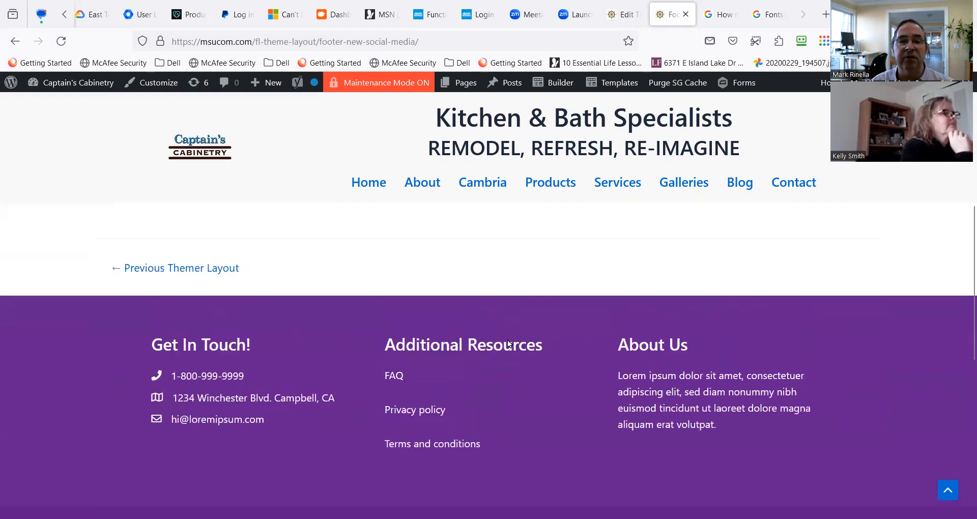
pyautogui.scroll(5, 308, 342)
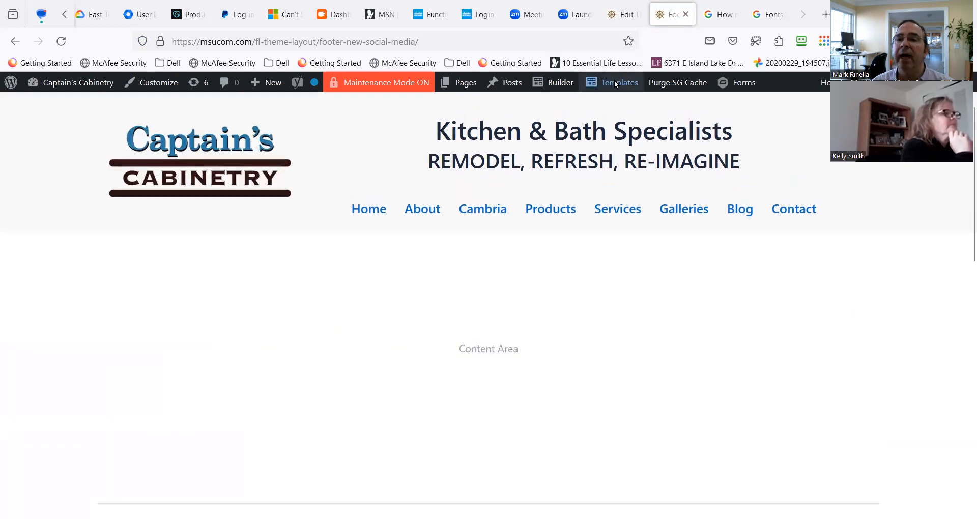
# Open the site's existing footer layout for editing and go to its last row with the About Us column.
pyautogui.moveTo(615, 80)
pyautogui.click(604, 155)
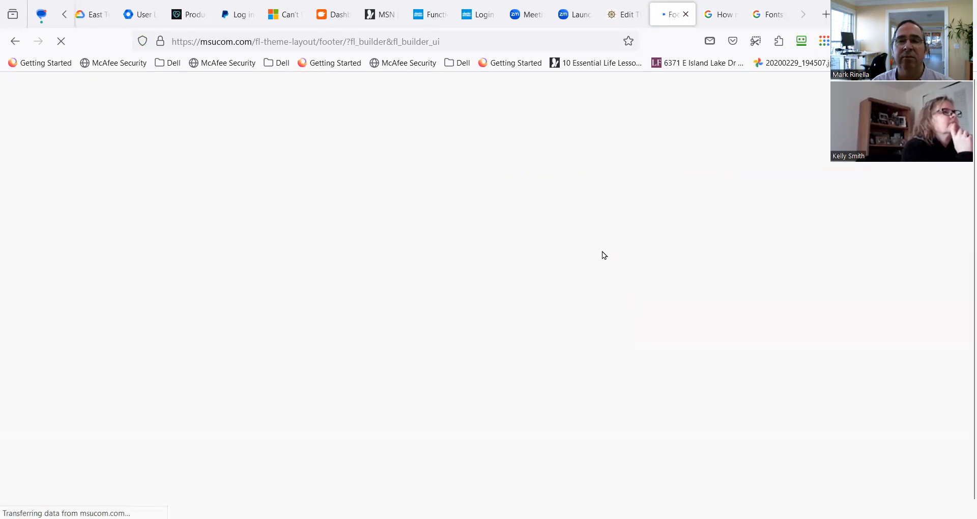
pyautogui.scroll(-12, 329, 400)
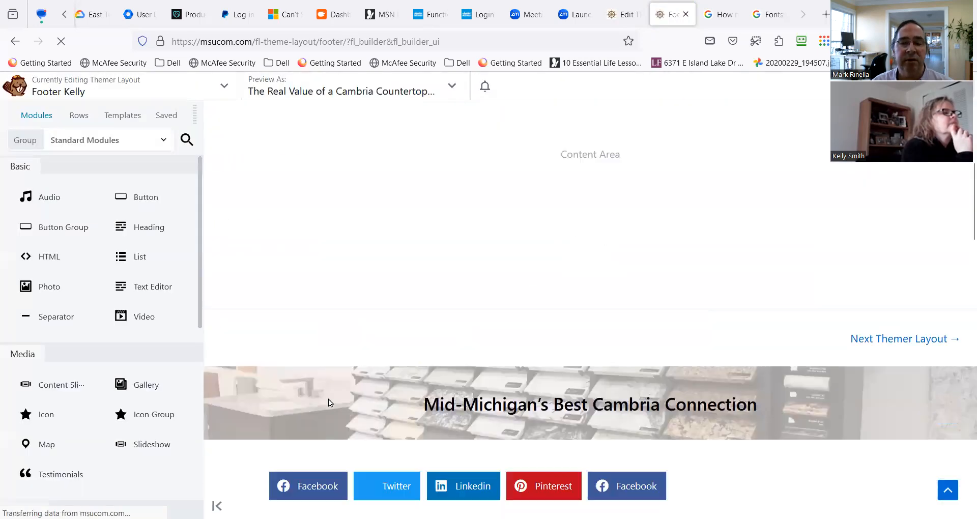
pyautogui.scroll(-10, 328, 400)
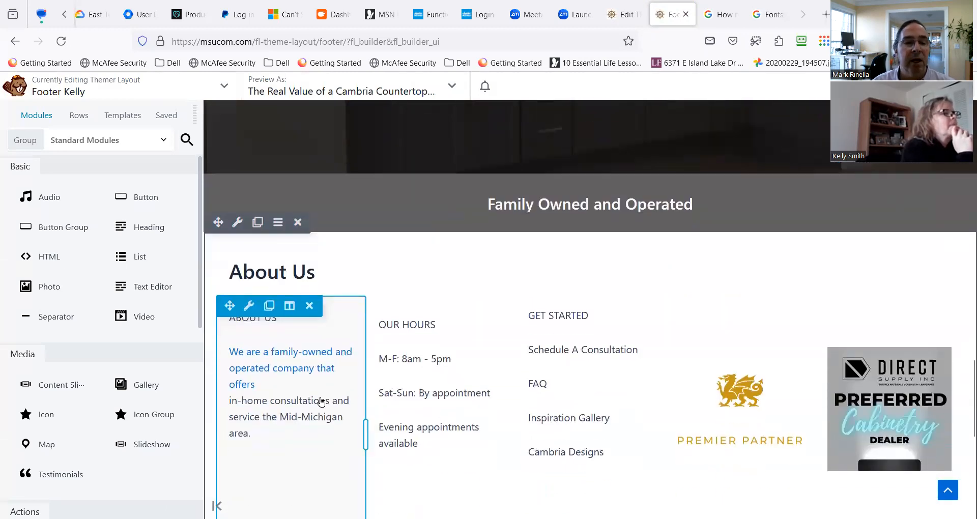
pyautogui.scroll(-7, 365, 400)
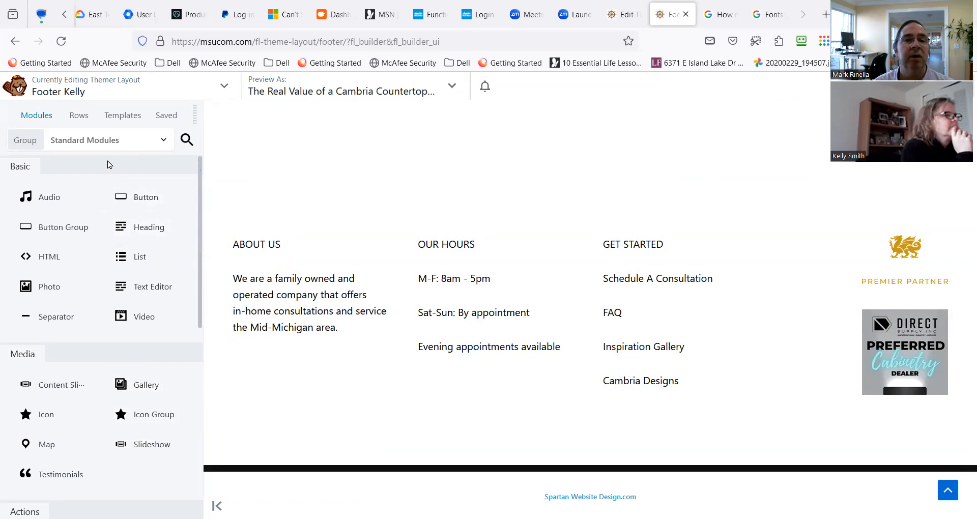
# Place the saved global Social Media Widgets module above the About Us heading in the footer's first column.
pyautogui.click(173, 117)
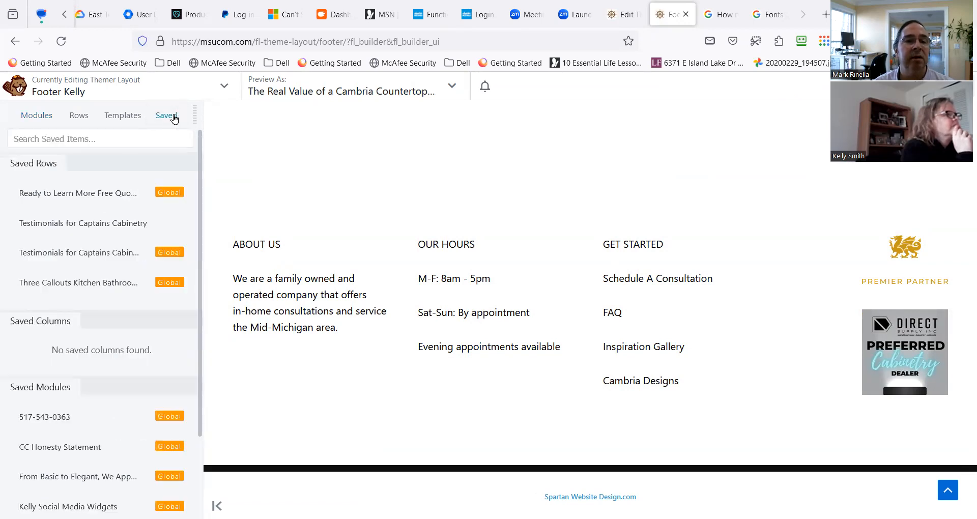
pyautogui.scroll(-4, 124, 303)
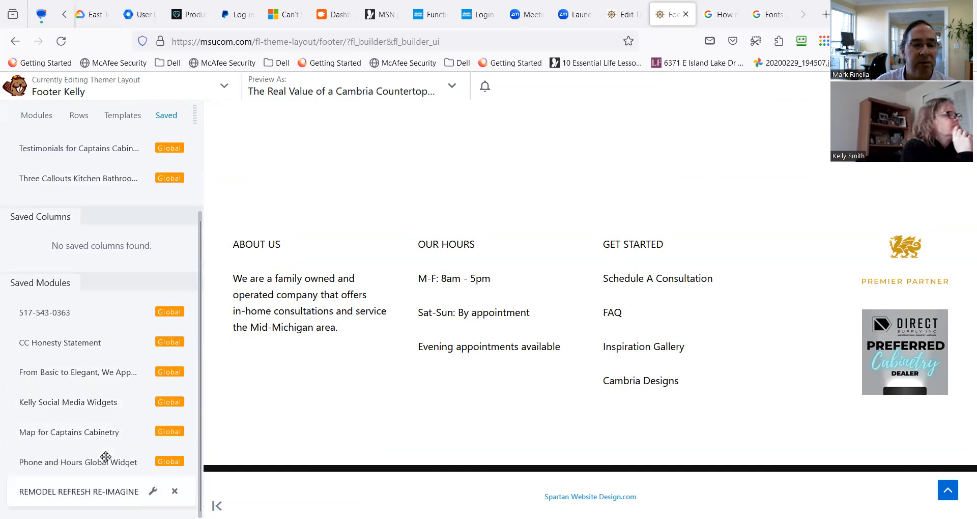
pyautogui.scroll(2, 105, 457)
pyautogui.scroll(-2, 106, 457)
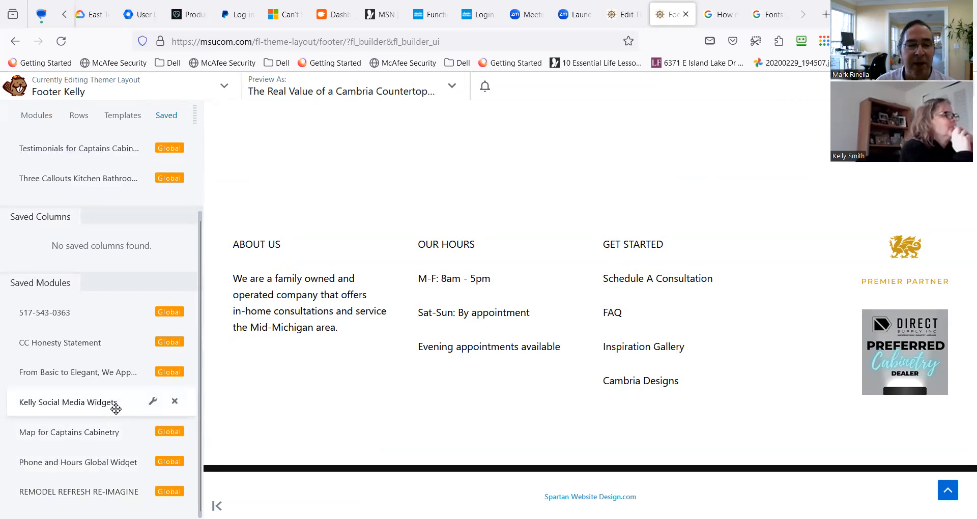
pyautogui.moveTo(109, 405); pyautogui.dragTo(327, 257)
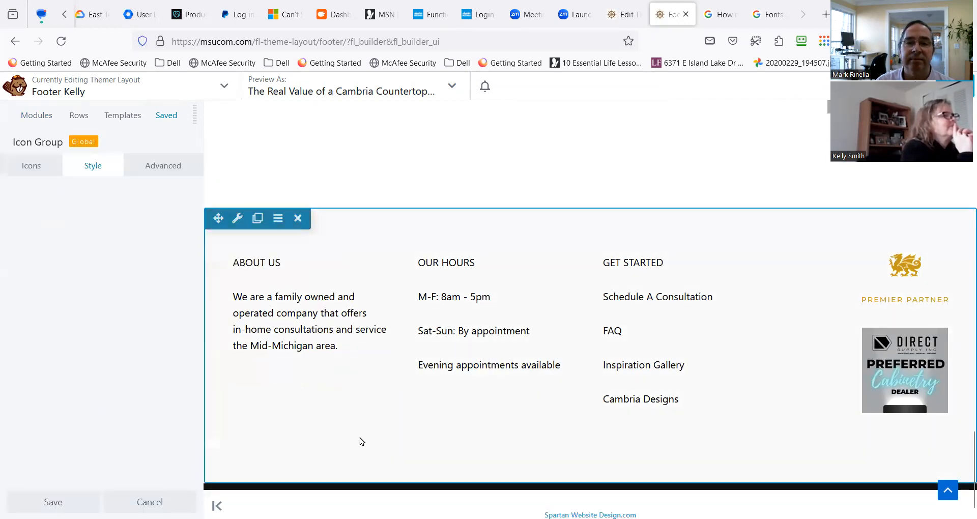
# Open the Instagram icon's settings in the placed icon group and select its placeholder link.
pyautogui.moveTo(251, 256)
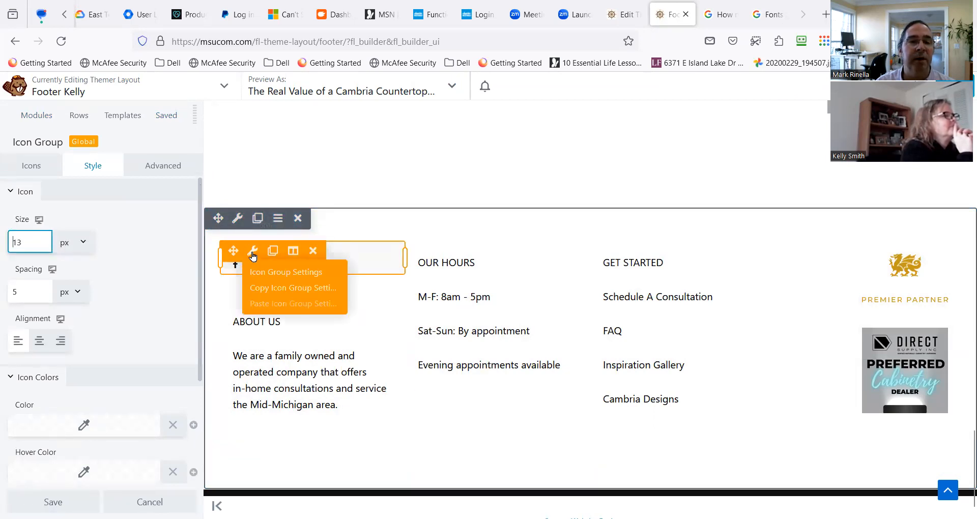
pyautogui.click(32, 165)
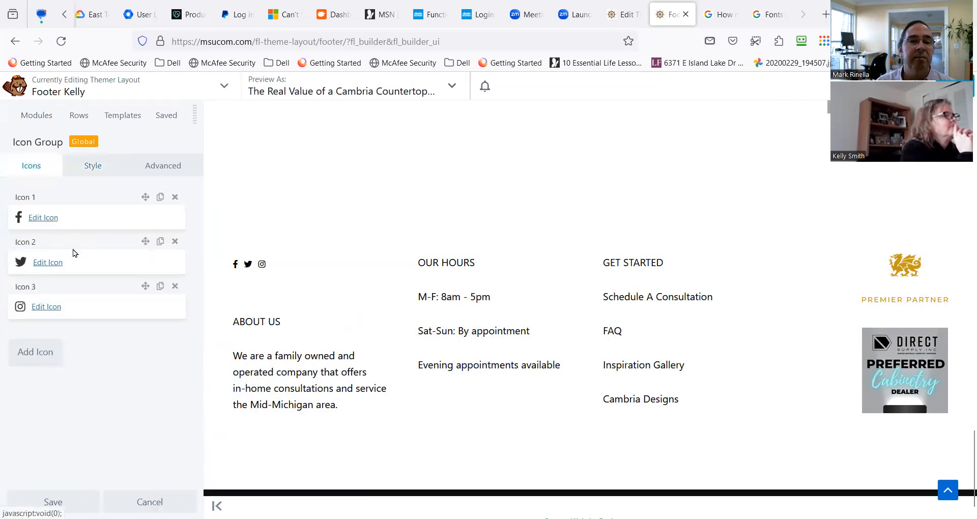
pyautogui.click(53, 308)
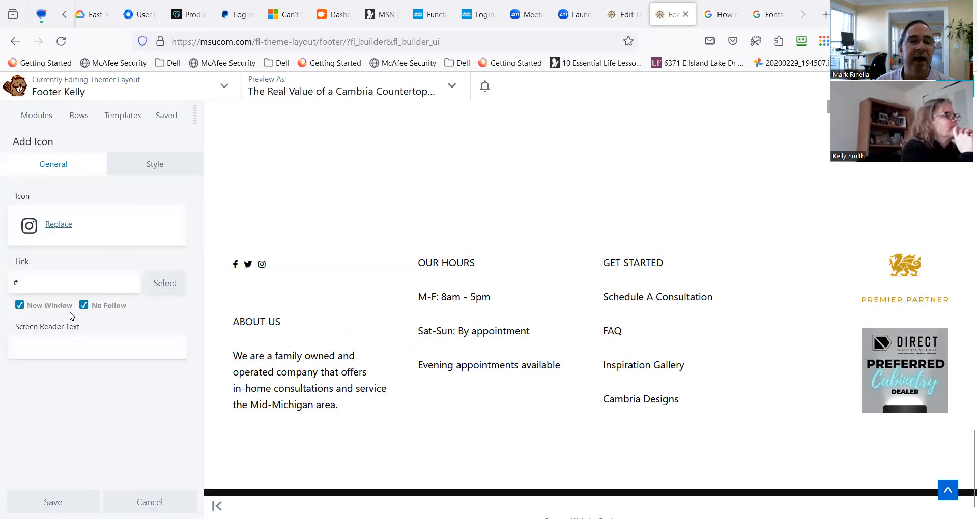
pyautogui.moveTo(38, 278); pyautogui.dragTo(8, 280)
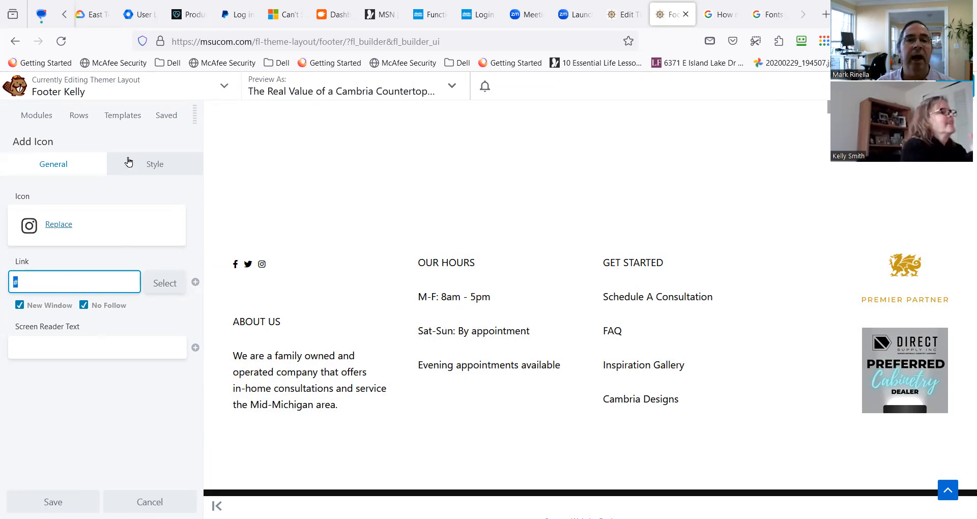
# Publish the footer layout with the added social icon group and leave the builder.
pyautogui.click(956, 86)
pyautogui.click(732, 86)
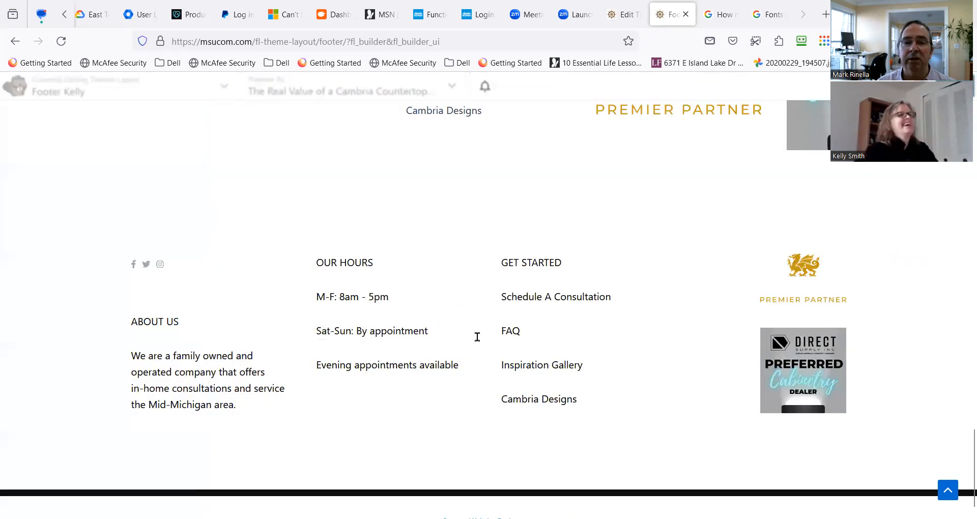
pyautogui.scroll(16, 260, 418)
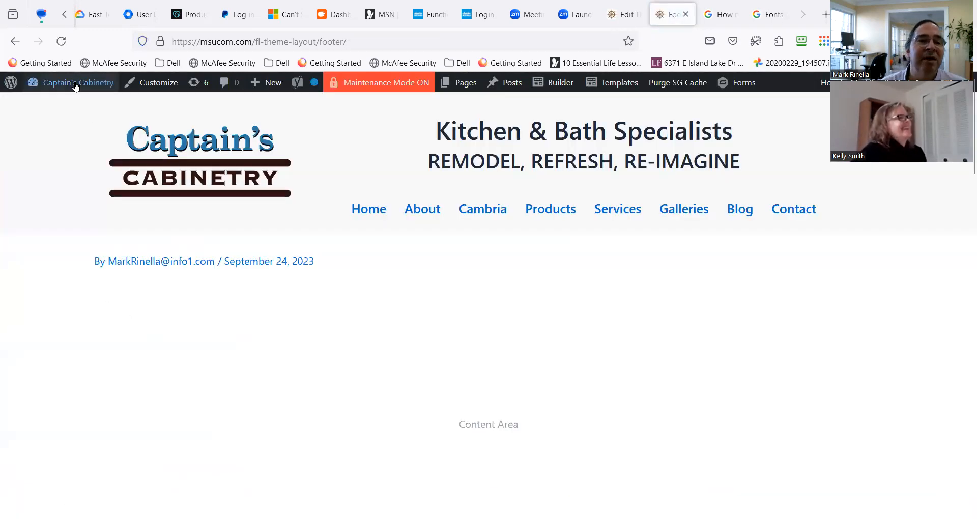
# Open the site's installed plugins and deactivate Smash Balloon Instagram Feed.
pyautogui.click(75, 84)
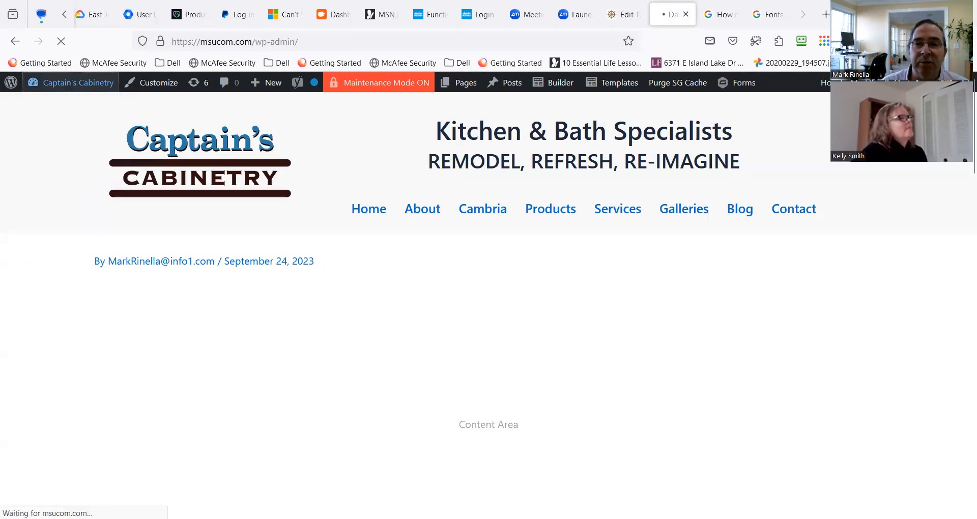
pyautogui.moveTo(50, 385)
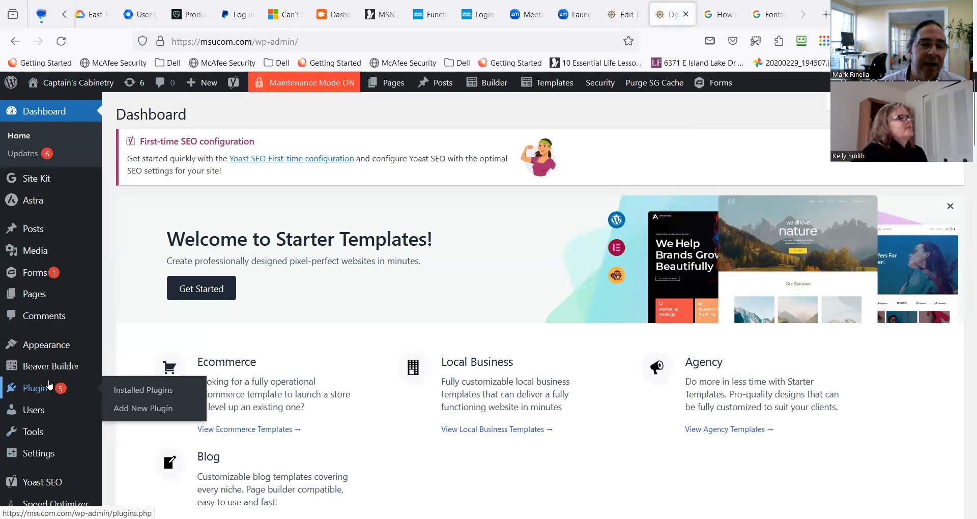
pyautogui.click(126, 392)
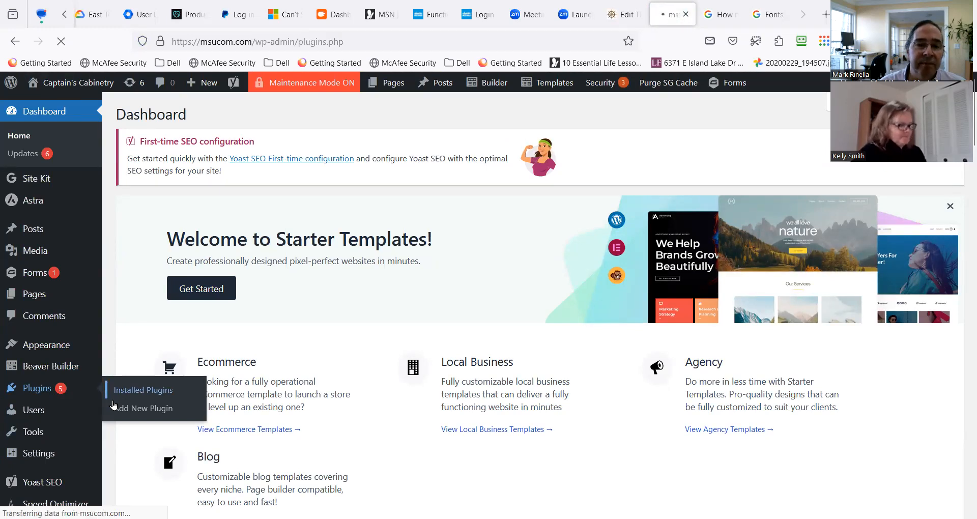
pyautogui.scroll(-12, 97, 432)
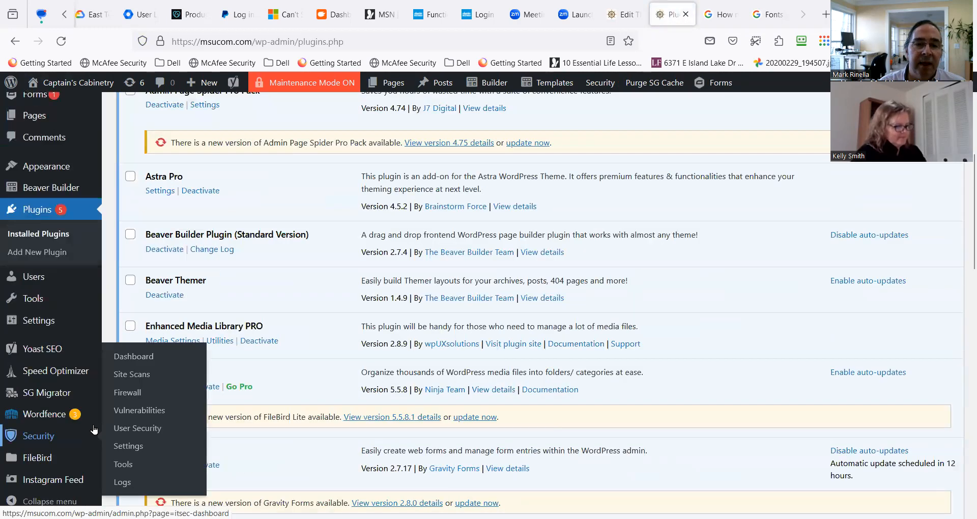
pyautogui.scroll(-4, 294, 423)
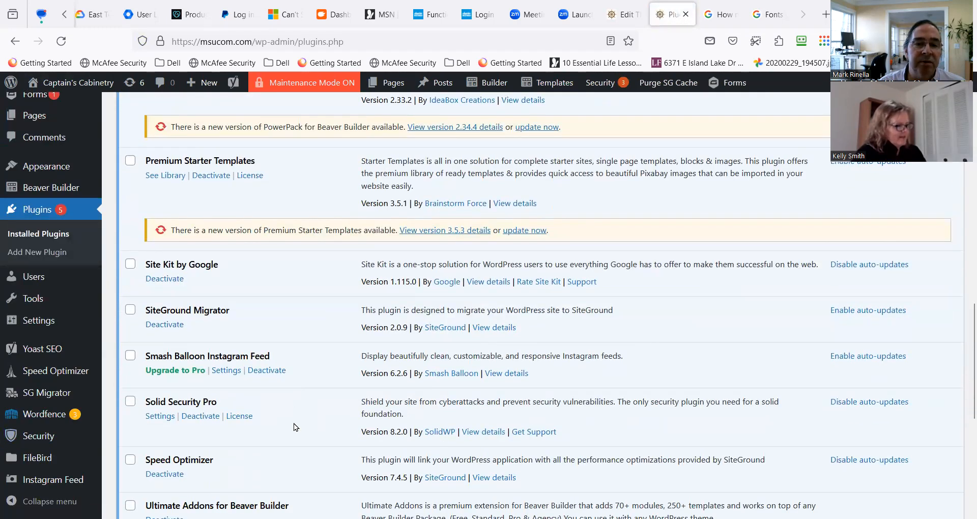
pyautogui.click(274, 305)
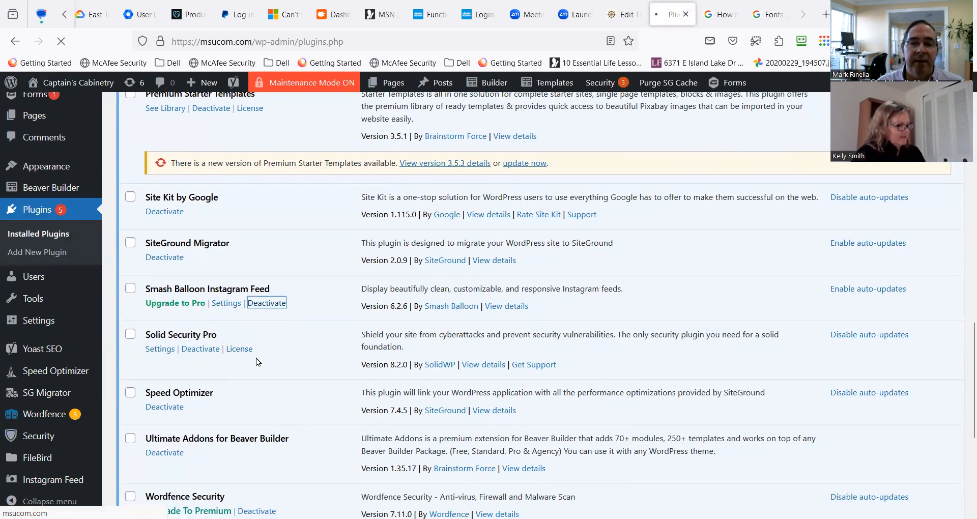
# Delete the Smash Balloon Instagram Feed plugin together with its data.
pyautogui.scroll(-5, 230, 392)
pyautogui.scroll(-10, 231, 391)
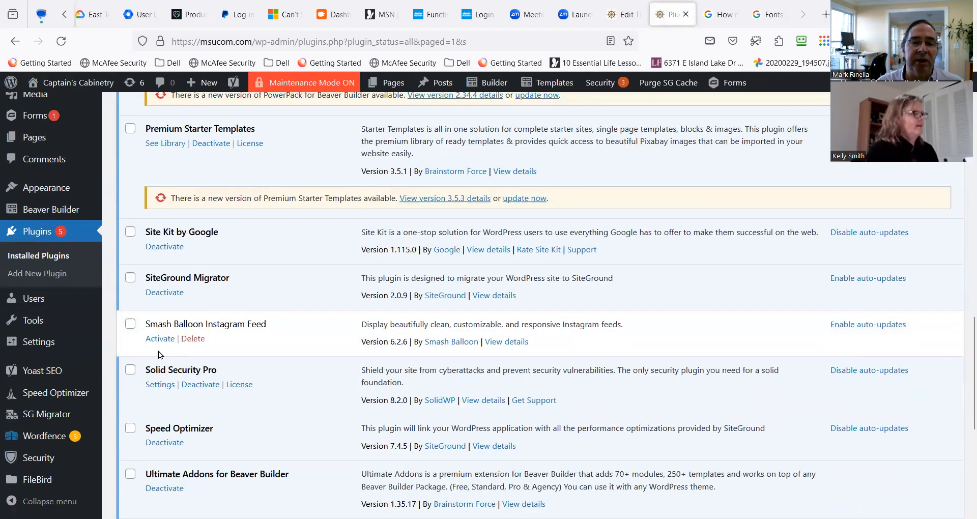
pyautogui.click(130, 327)
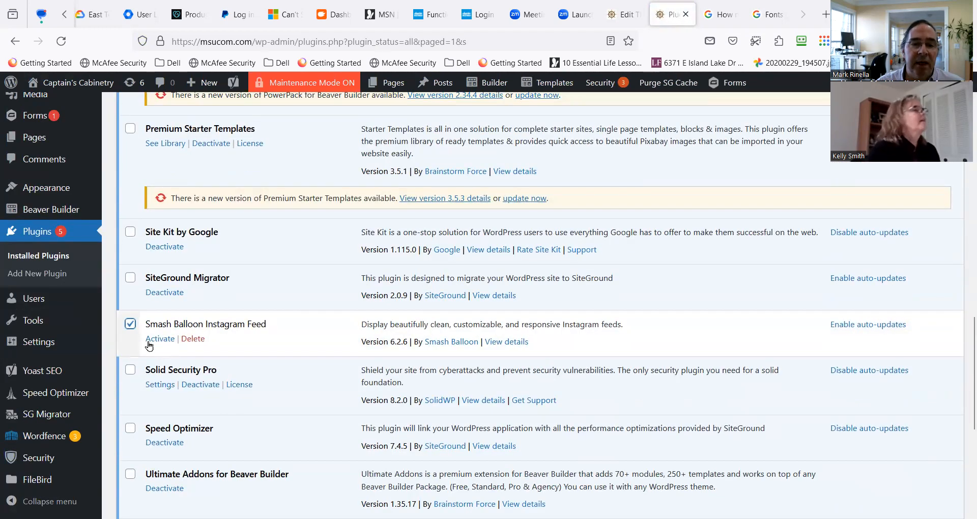
pyautogui.click(192, 339)
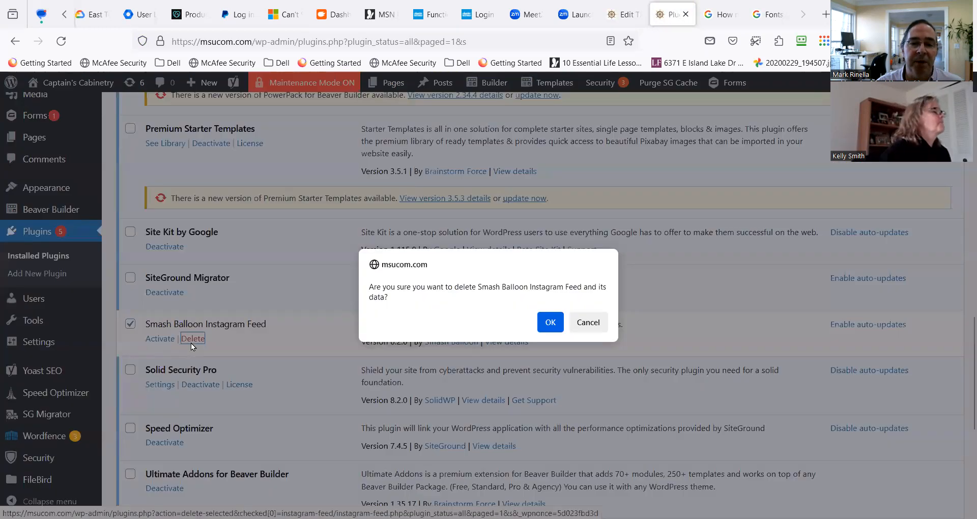
pyautogui.click(550, 322)
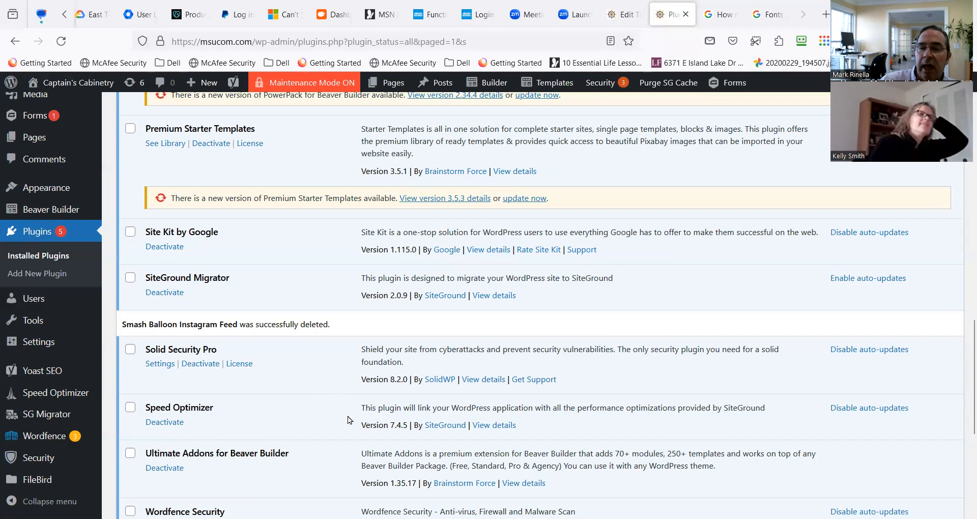
pyautogui.scroll(-5, 347, 416)
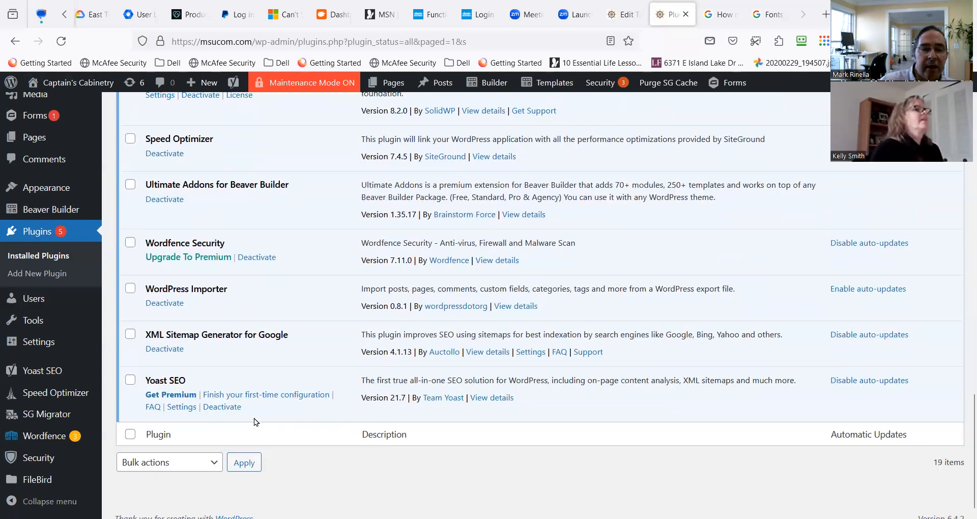
pyautogui.scroll(1, 254, 418)
pyautogui.scroll(-2, 254, 418)
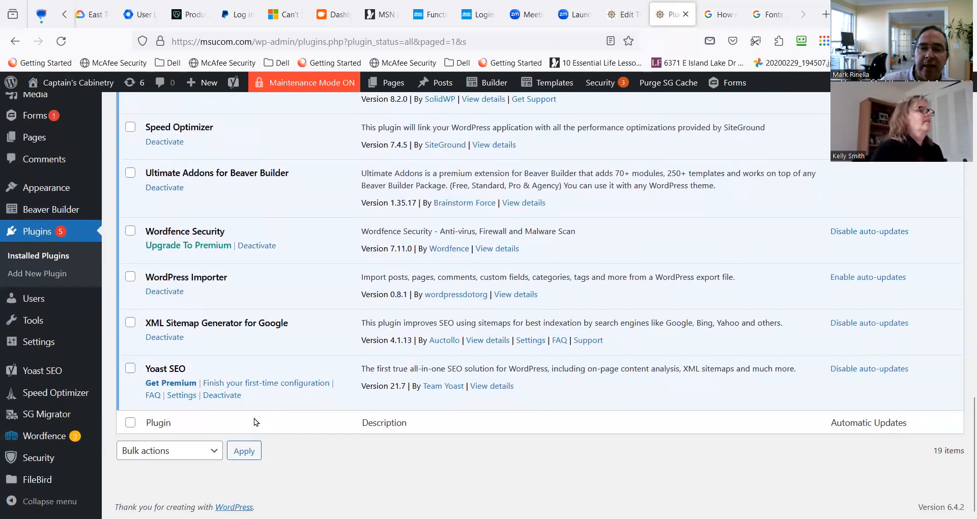
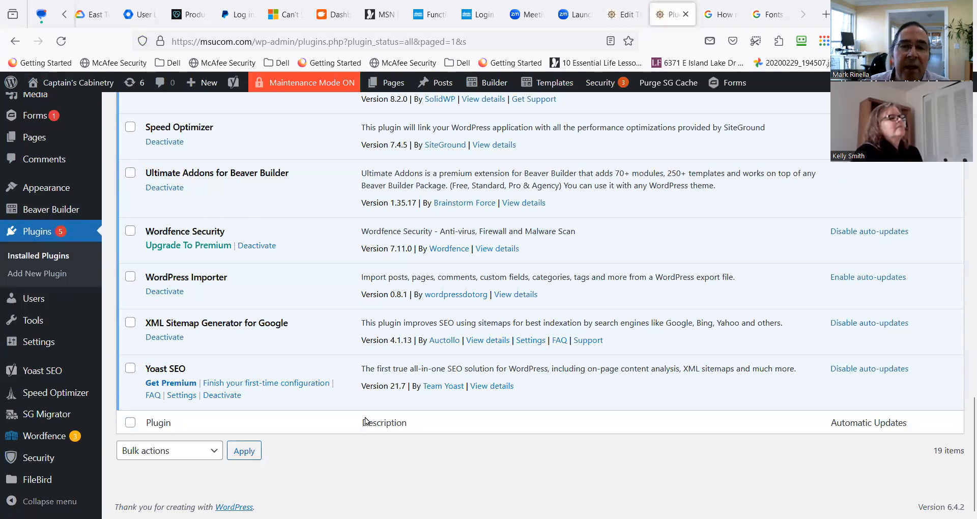
# Open the Footer Kelly layout in the builder and go to its footer columns.
pyautogui.moveTo(560, 86)
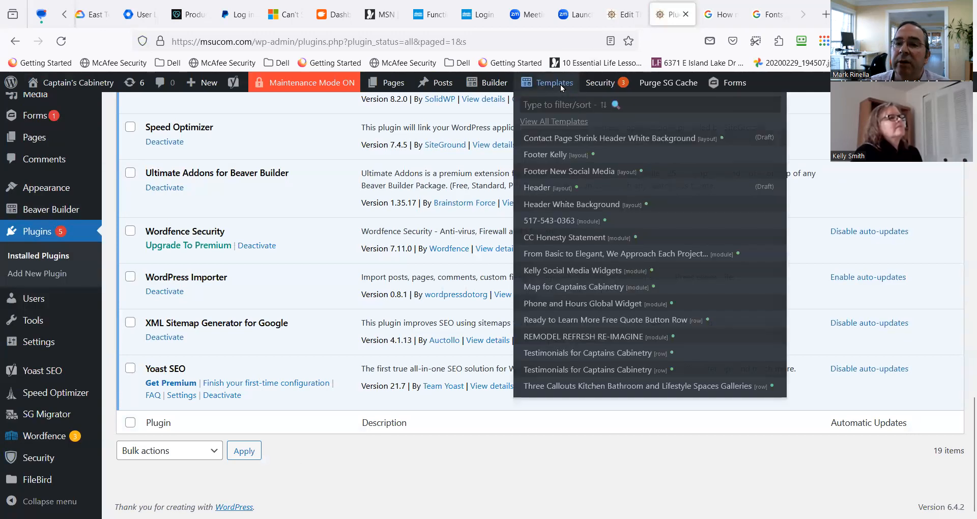
pyautogui.click(552, 154)
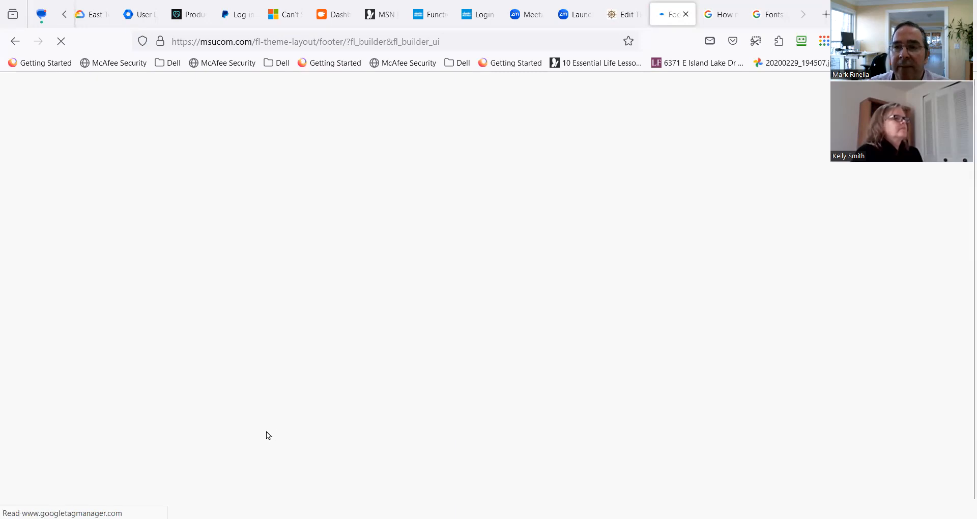
pyautogui.scroll(-12, 373, 412)
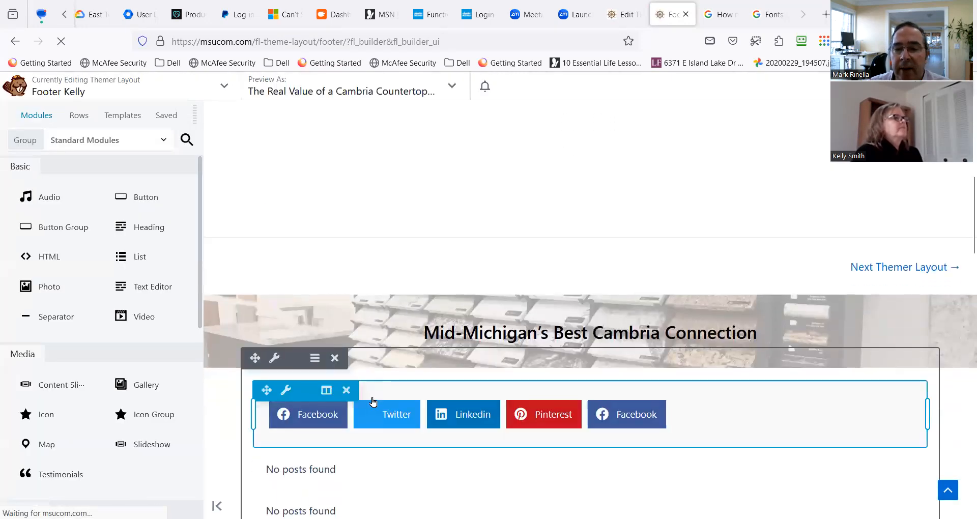
pyautogui.scroll(-8, 372, 407)
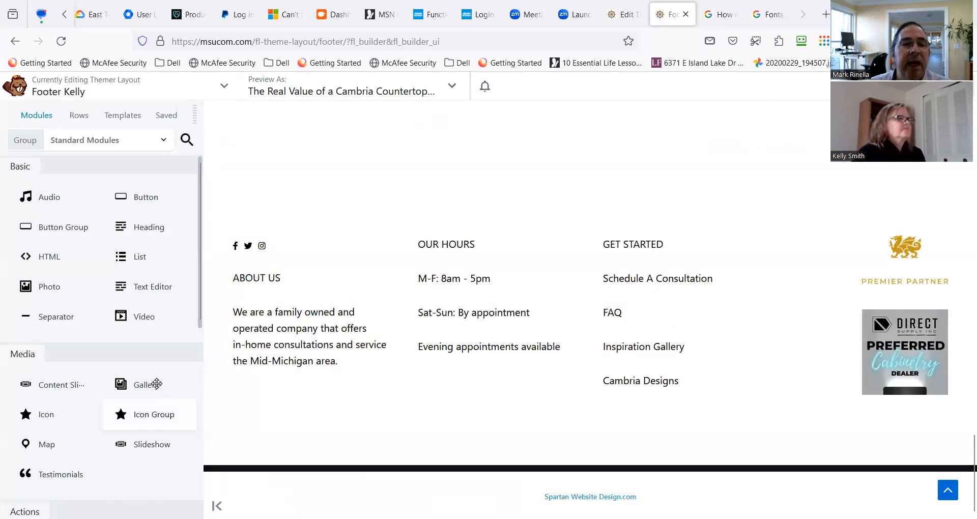
# Look through the builder's Standard Modules for one suited to the footer.
pyautogui.click(127, 140)
pyautogui.click(130, 176)
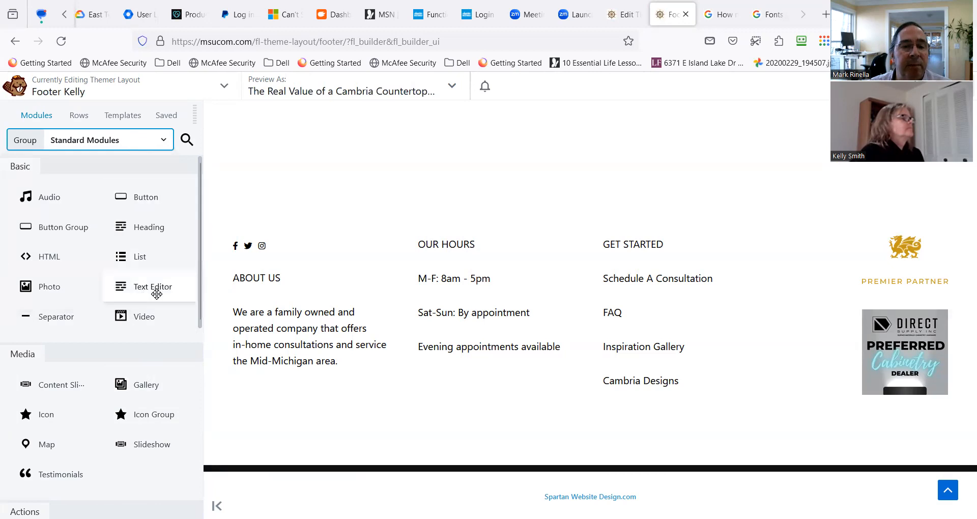
pyautogui.scroll(-5, 153, 288)
pyautogui.scroll(-3, 157, 410)
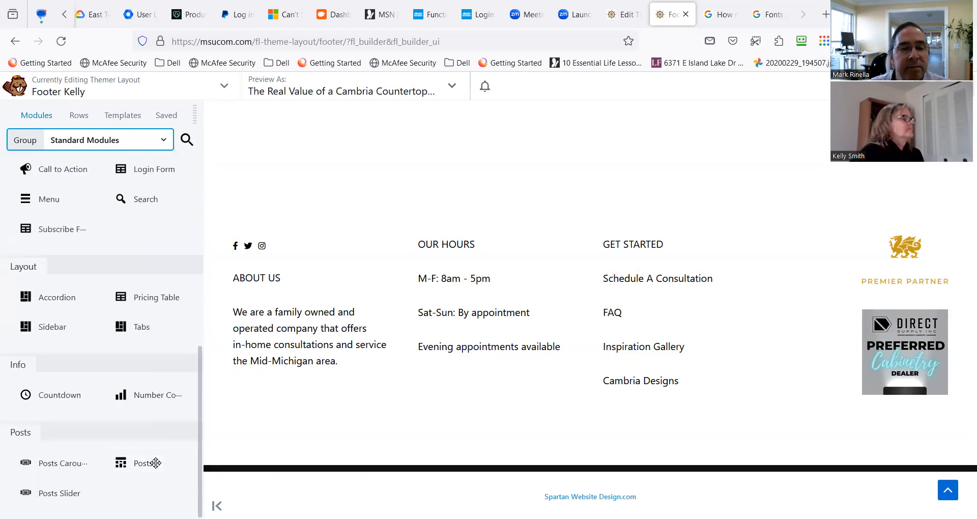
pyautogui.scroll(3, 155, 463)
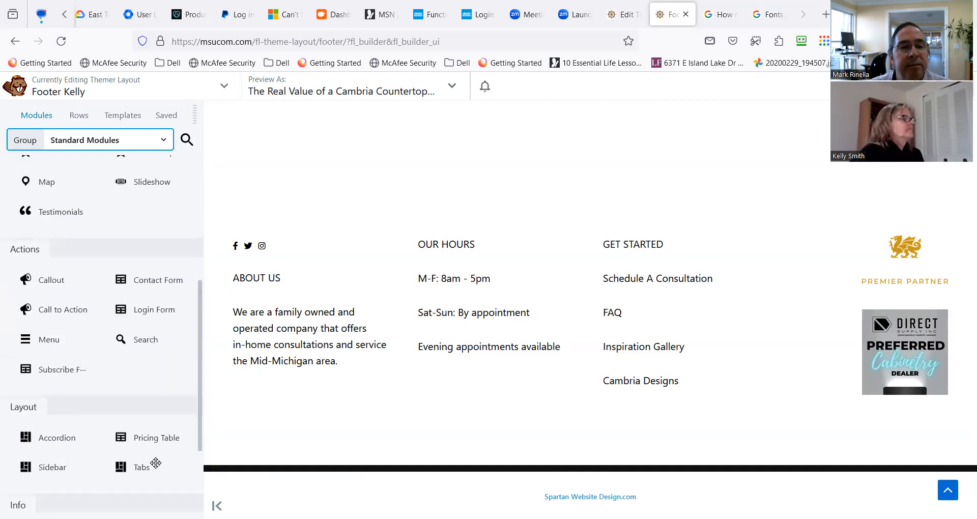
pyautogui.scroll(4, 156, 462)
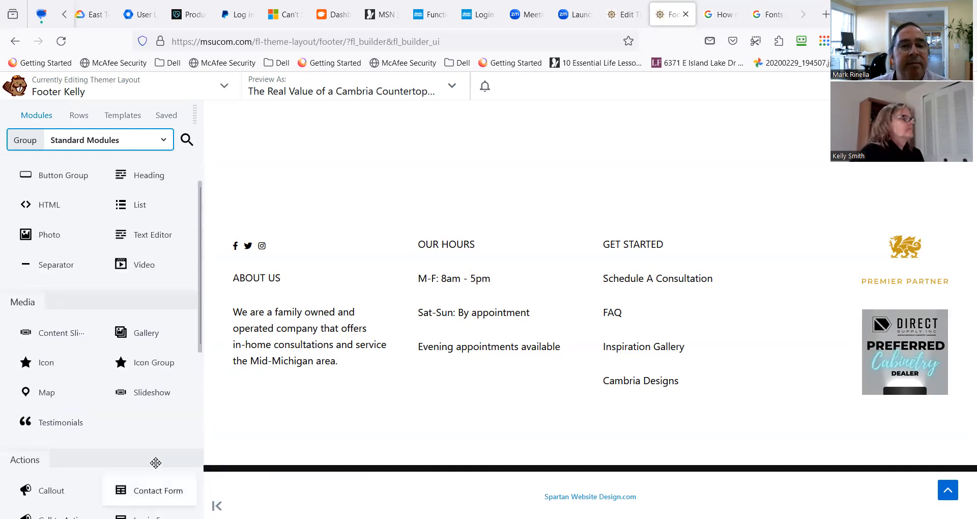
pyautogui.scroll(1, 114, 439)
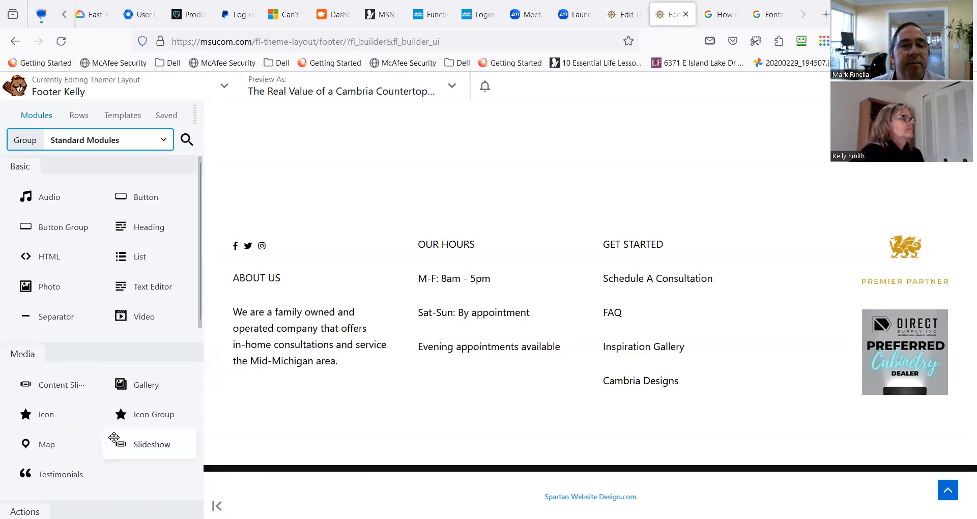
# Add the Meta module from WordPress Widgets in a new row below the footer columns.
pyautogui.click(155, 149)
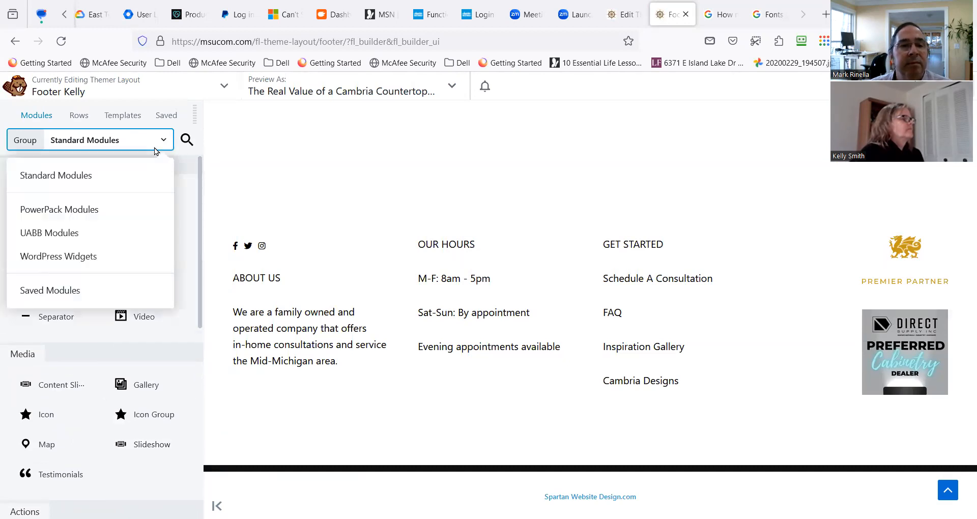
pyautogui.click(77, 256)
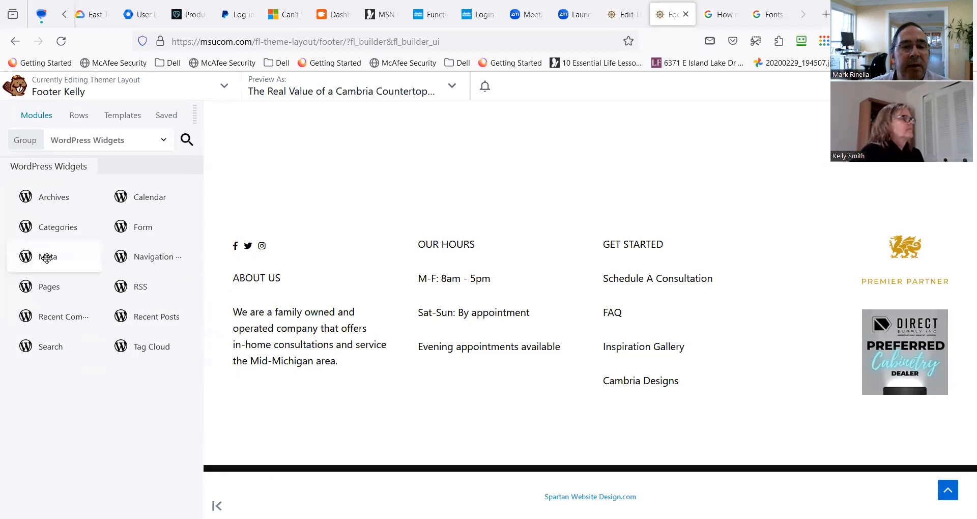
pyautogui.moveTo(47, 258); pyautogui.dragTo(532, 383)
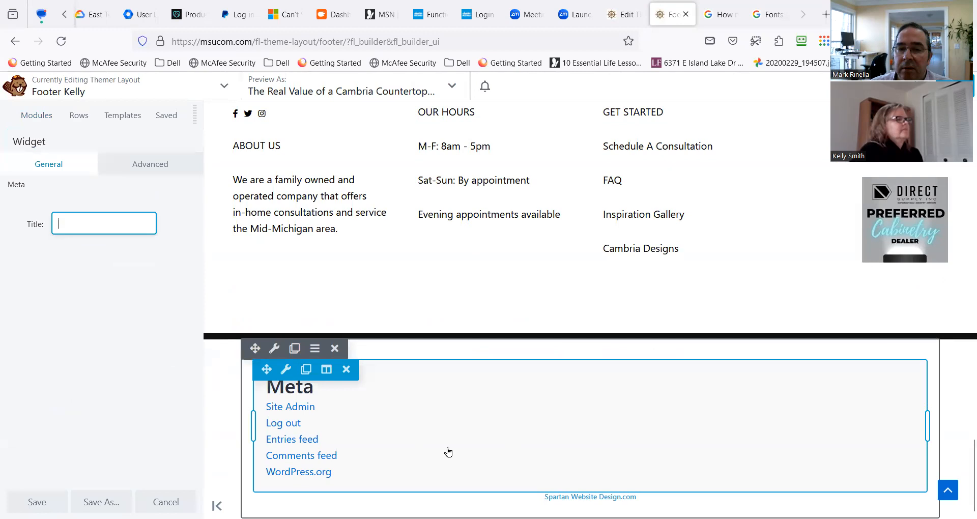
# Delete the Meta widget and its emptied column from the bottom of the footer layout.
pyautogui.click(350, 377)
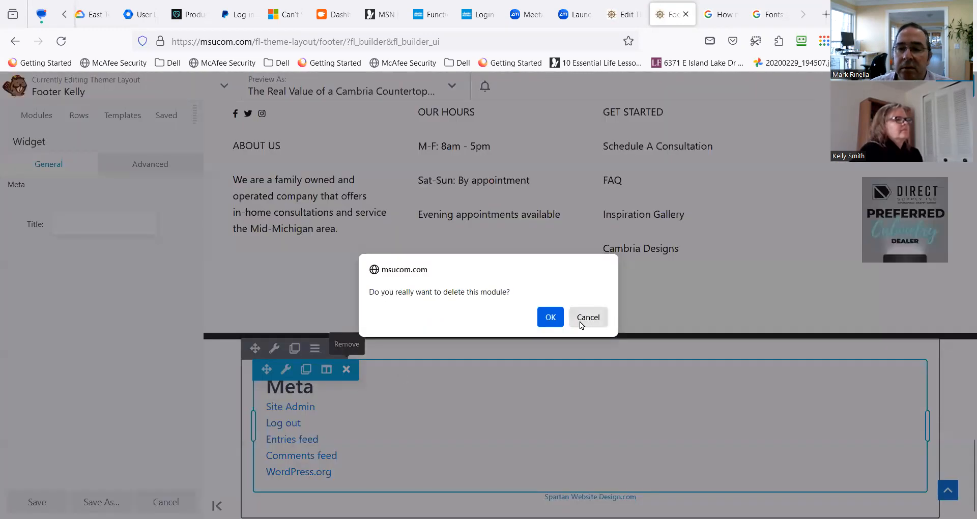
pyautogui.click(549, 318)
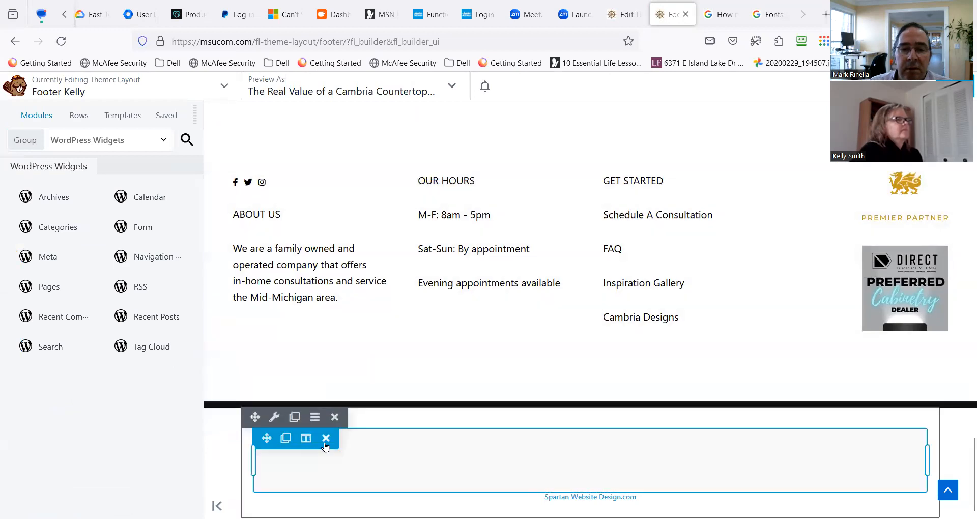
pyautogui.click(325, 439)
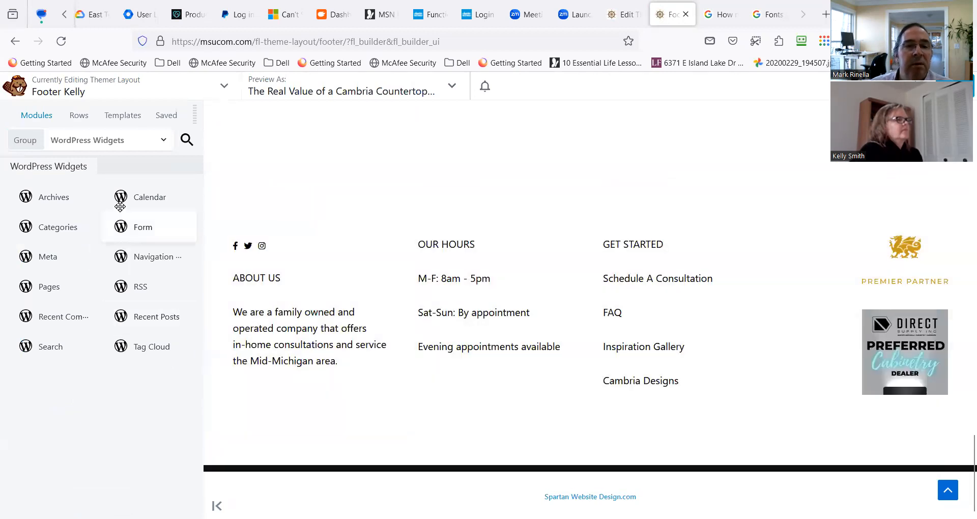
# Search the builder modules for "copyright", clear the search and list the available module groups.
pyautogui.click(187, 144)
pyautogui.write('copyright')
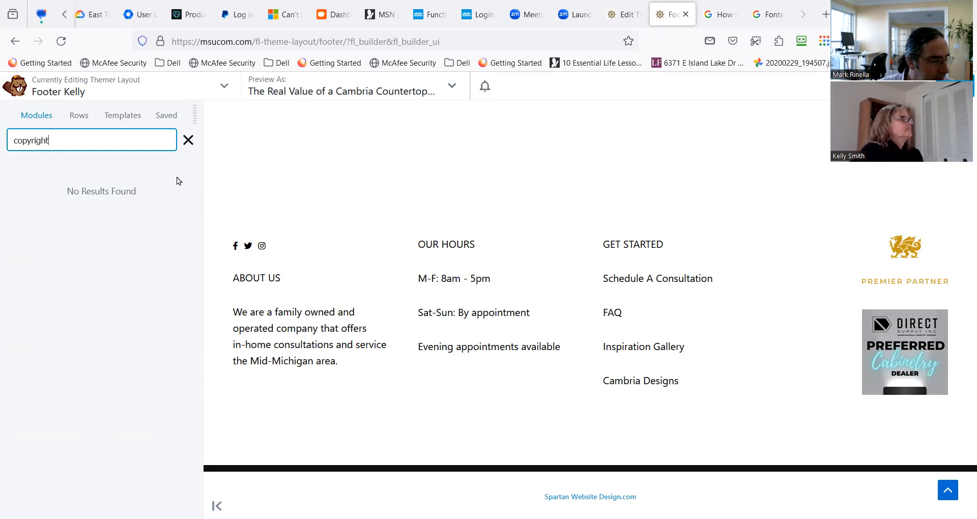
pyautogui.click(188, 140)
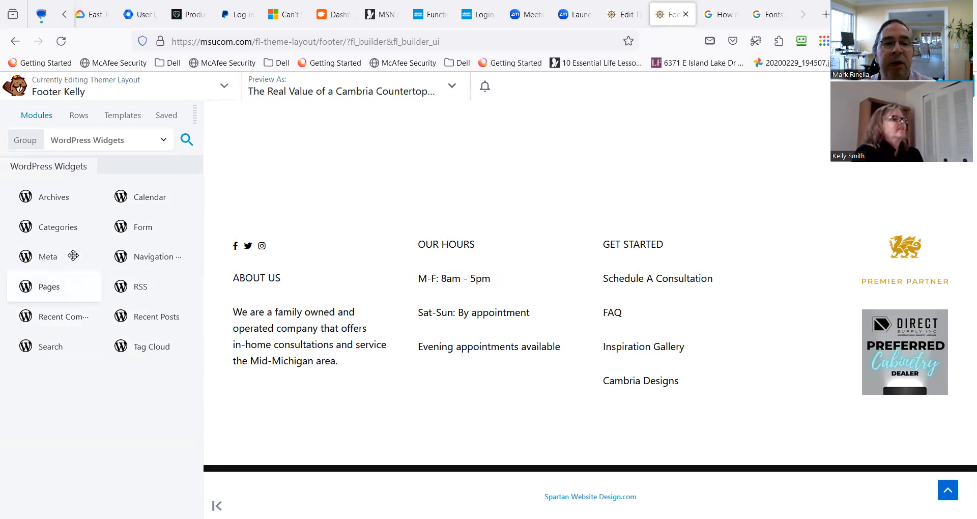
pyautogui.click(142, 147)
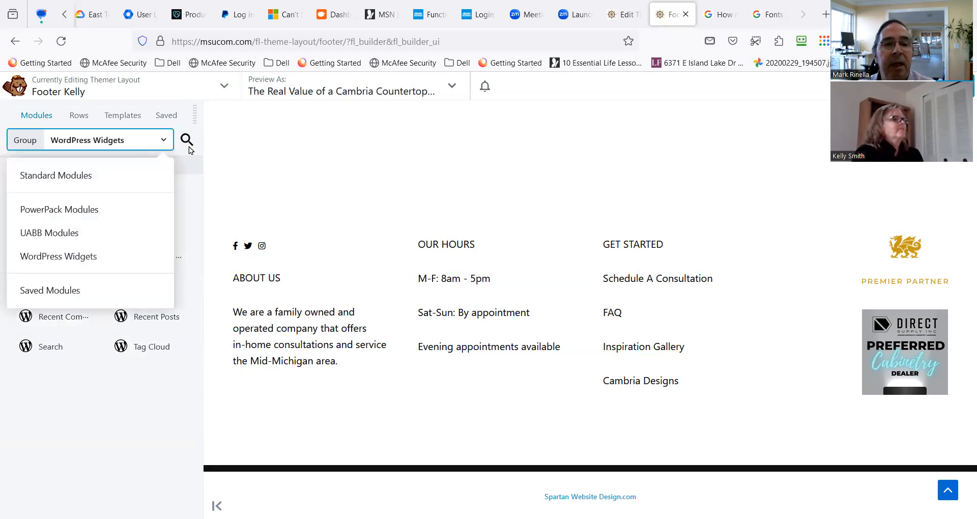
# Switch to the Header White Background browser tab and open the Services page in the builder.
pyautogui.click(629, 21)
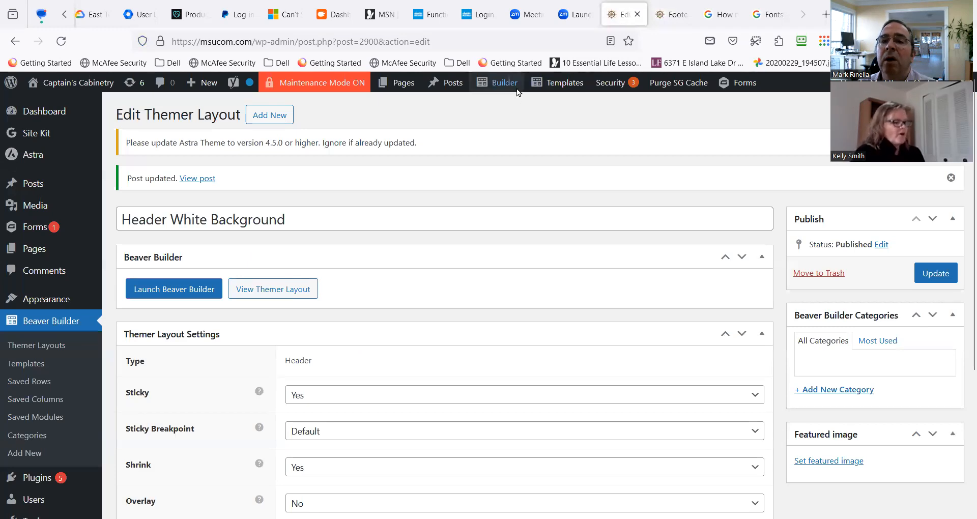
pyautogui.moveTo(512, 88)
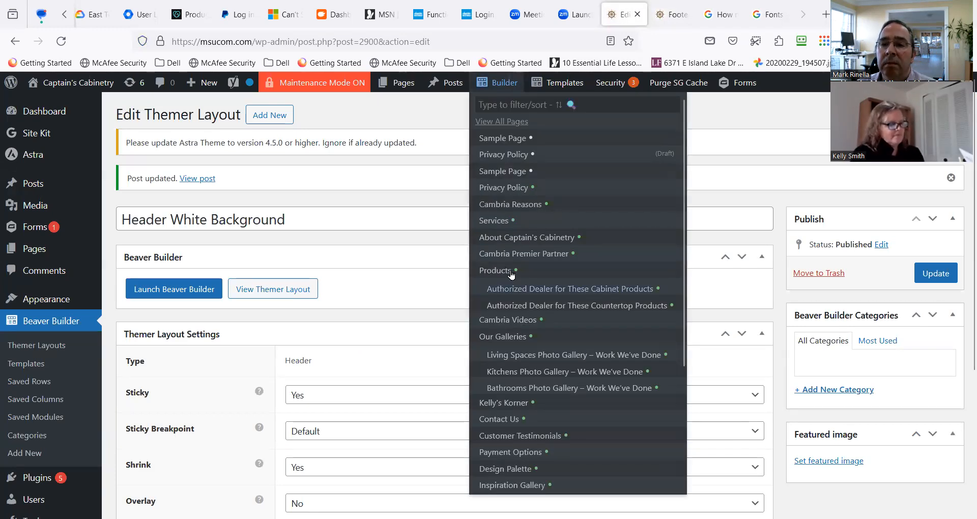
pyautogui.click(494, 229)
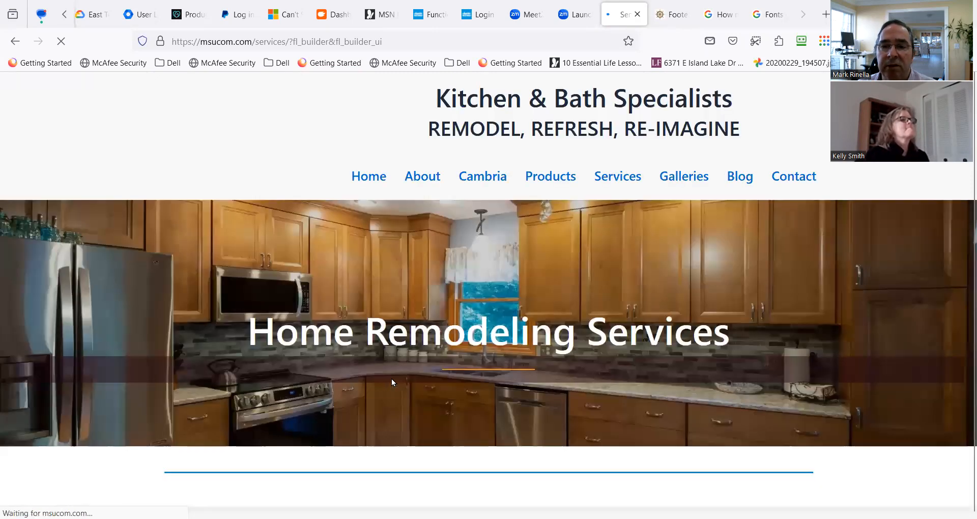
# Compare the layouts of the two Kitchen Remodeling rows on the Services page.
pyautogui.scroll(-5, 393, 378)
pyautogui.scroll(-10, 466, 338)
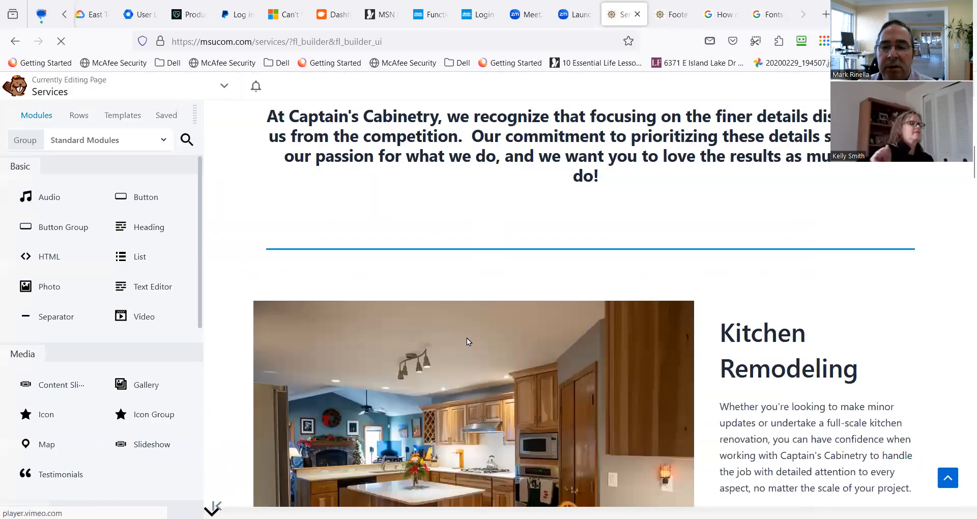
pyautogui.scroll(-3, 471, 341)
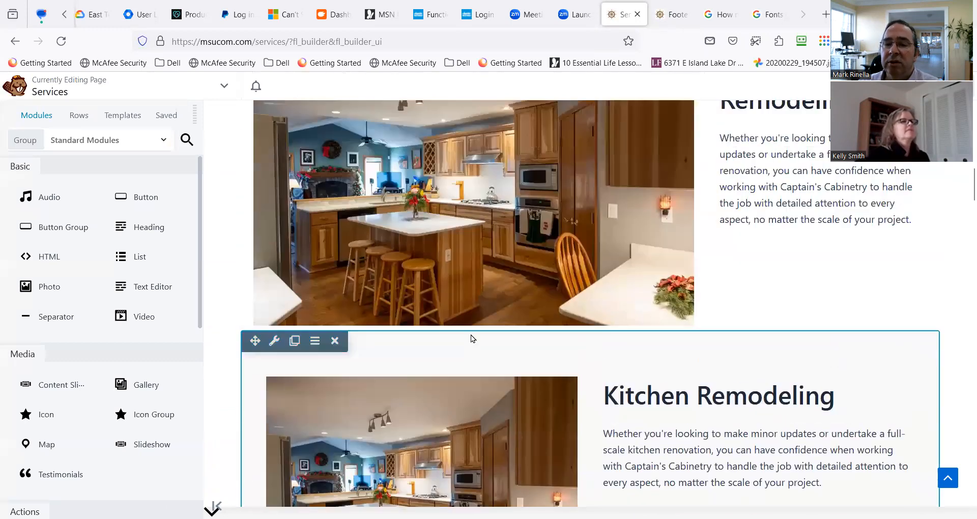
pyautogui.scroll(6, 469, 335)
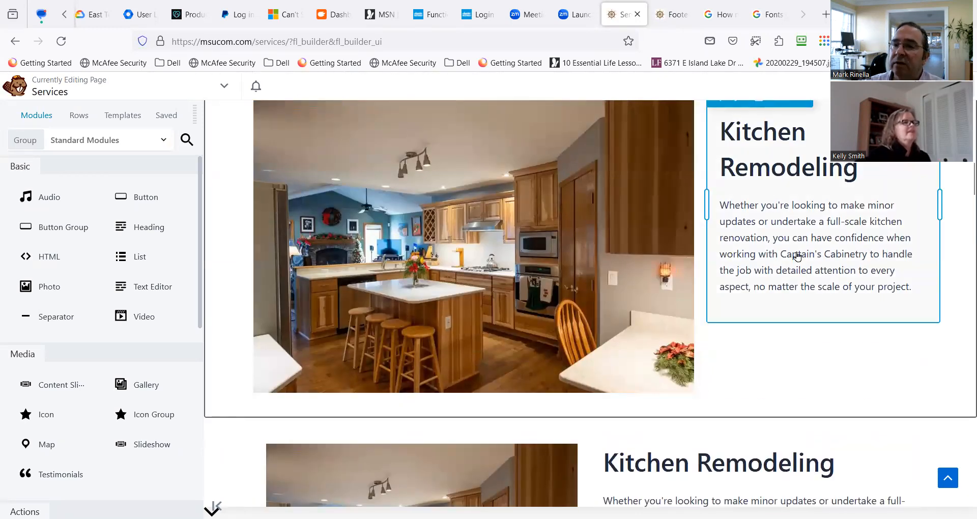
pyautogui.scroll(-2, 590, 368)
pyautogui.scroll(-1, 590, 368)
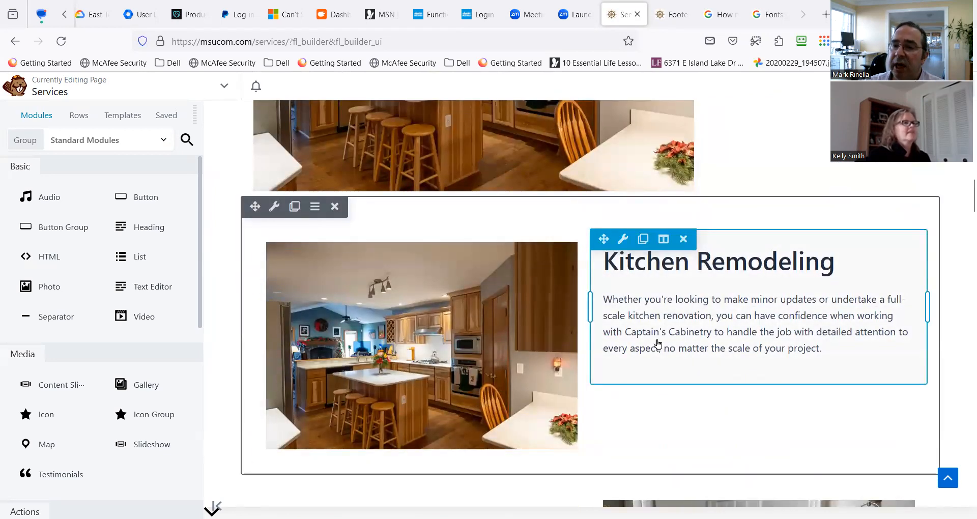
pyautogui.scroll(6, 662, 331)
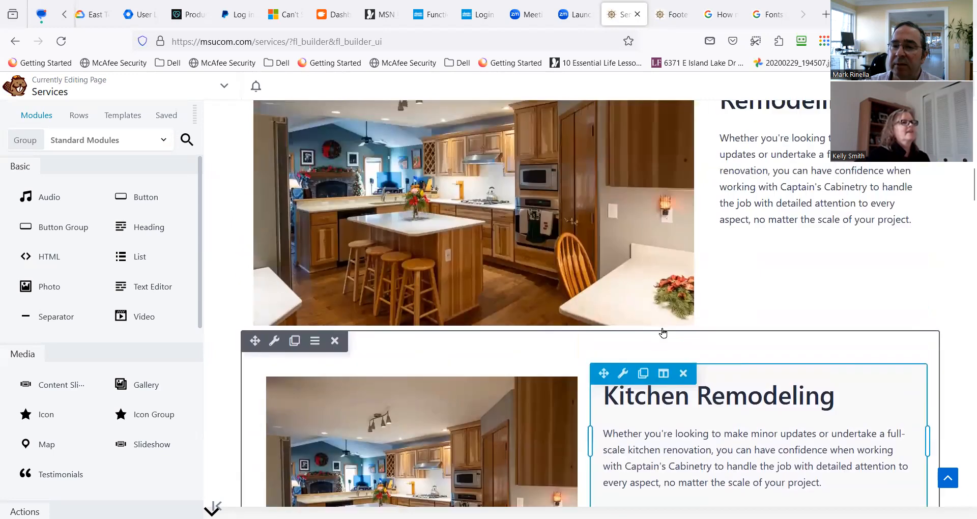
# Examine how the Bathroom Remodeling and Living Spaces Improvements rows are laid out compared with the Kitchen Remodeling rows.
pyautogui.scroll(-2, 642, 340)
pyautogui.scroll(-5, 642, 340)
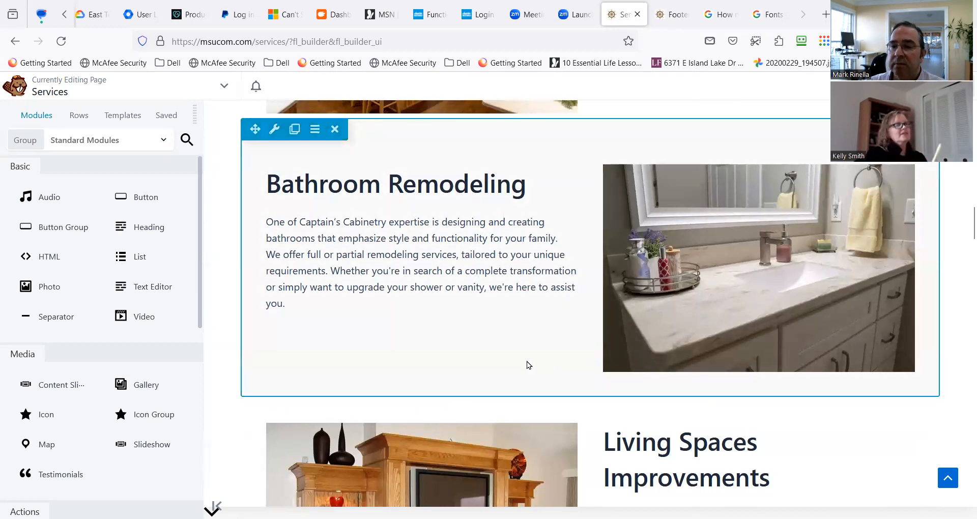
pyautogui.scroll(-5, 523, 359)
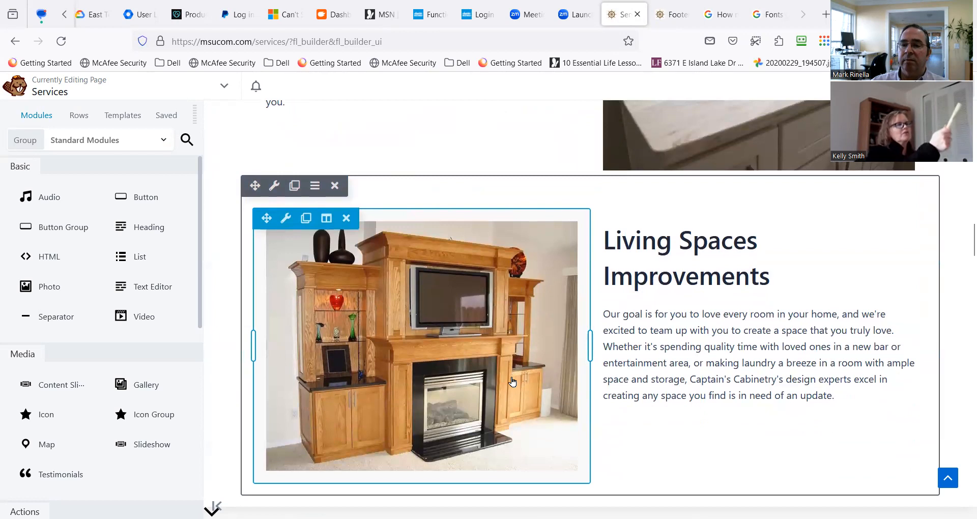
pyautogui.scroll(-10, 508, 356)
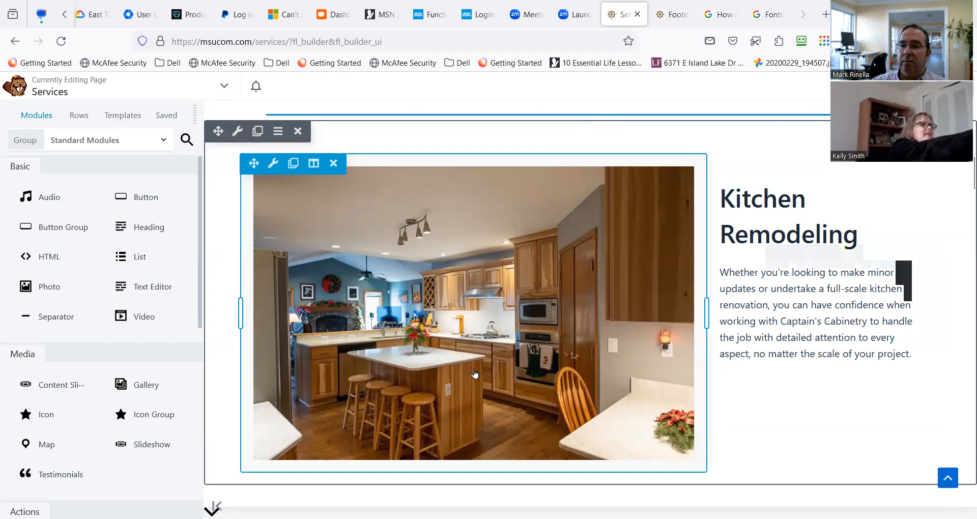
pyautogui.scroll(3, 474, 373)
pyautogui.scroll(-1, 474, 371)
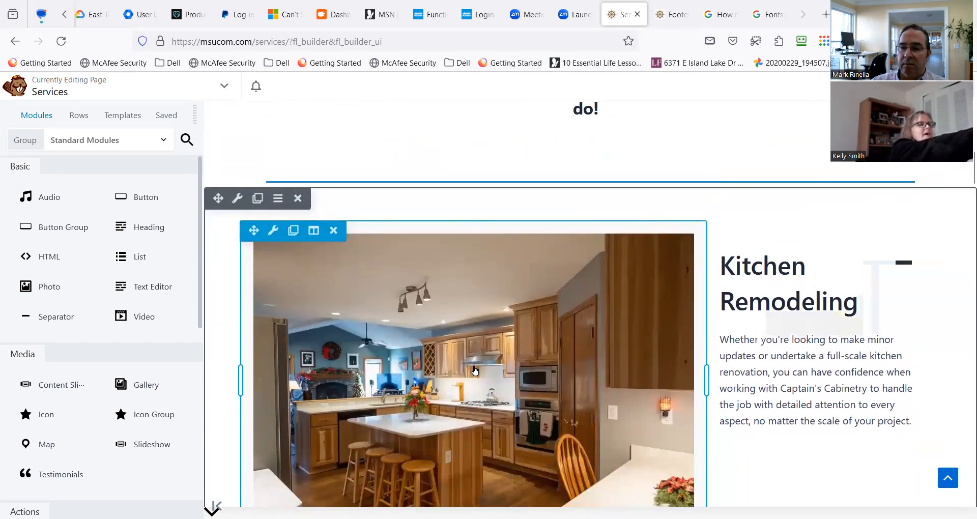
pyautogui.scroll(-5, 475, 370)
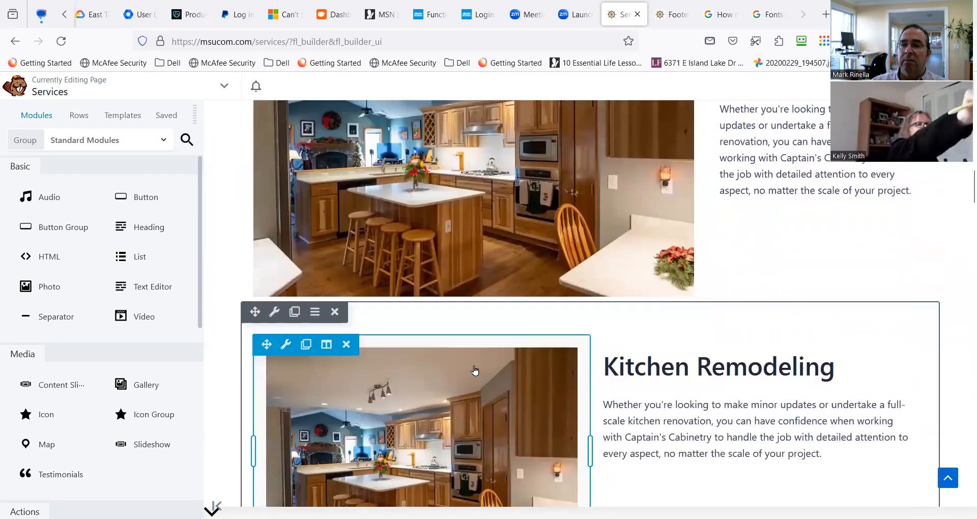
pyautogui.scroll(1, 474, 370)
pyautogui.scroll(-4, 474, 370)
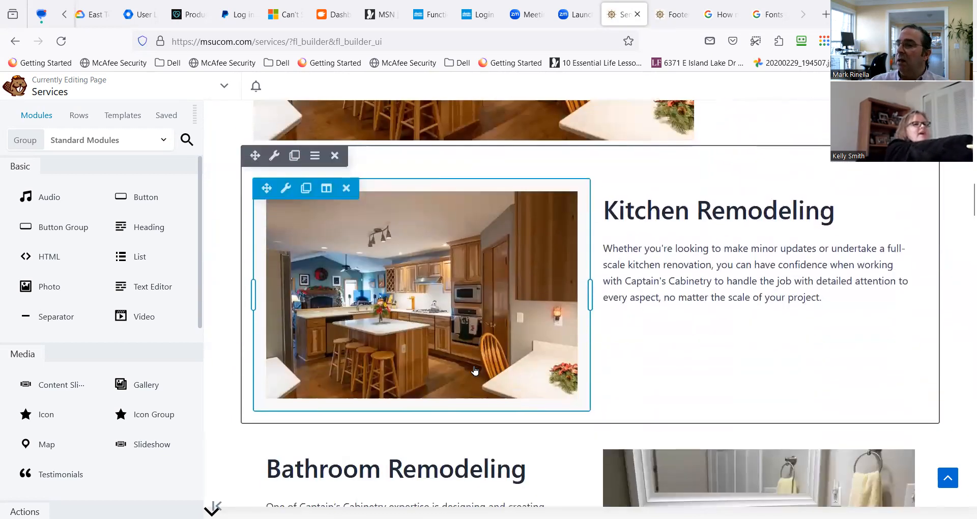
pyautogui.scroll(-1, 475, 371)
pyautogui.scroll(-3, 481, 374)
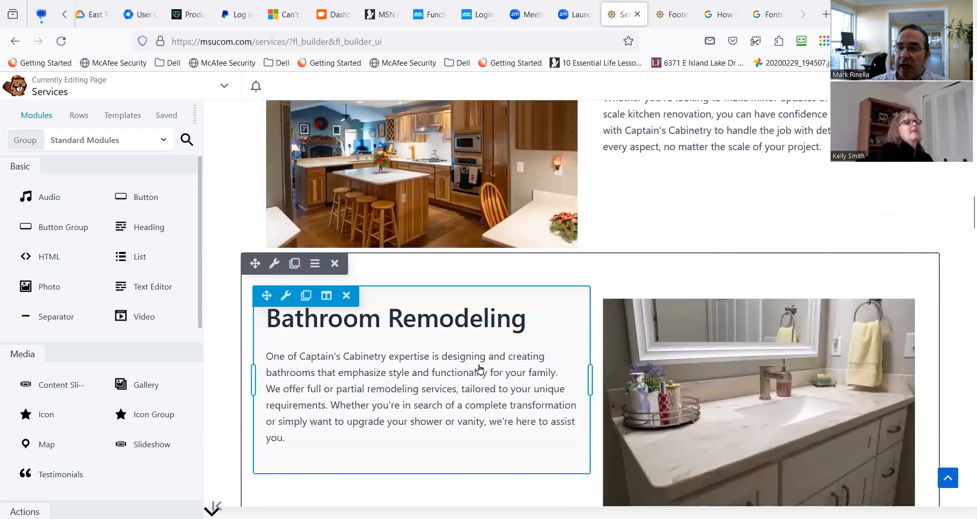
pyautogui.scroll(-6, 480, 367)
pyautogui.scroll(3, 487, 374)
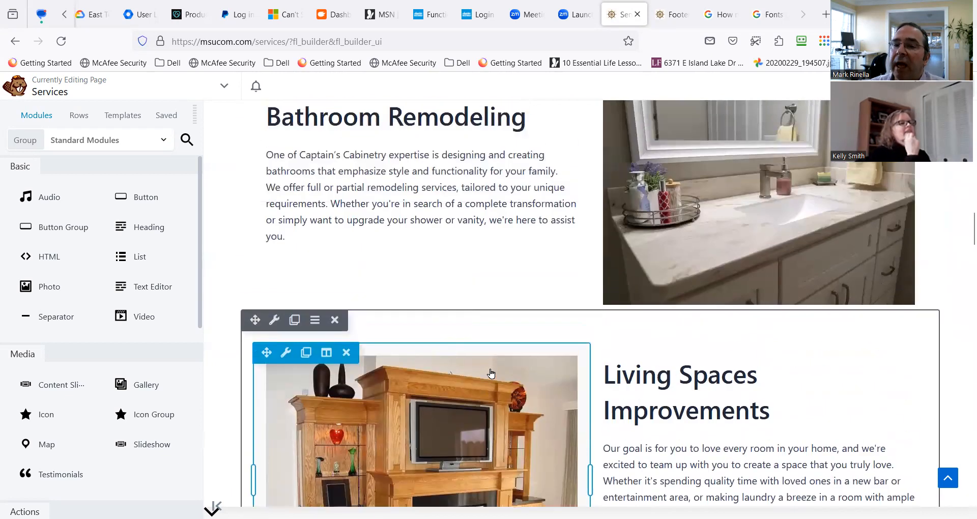
pyautogui.scroll(-5, 559, 386)
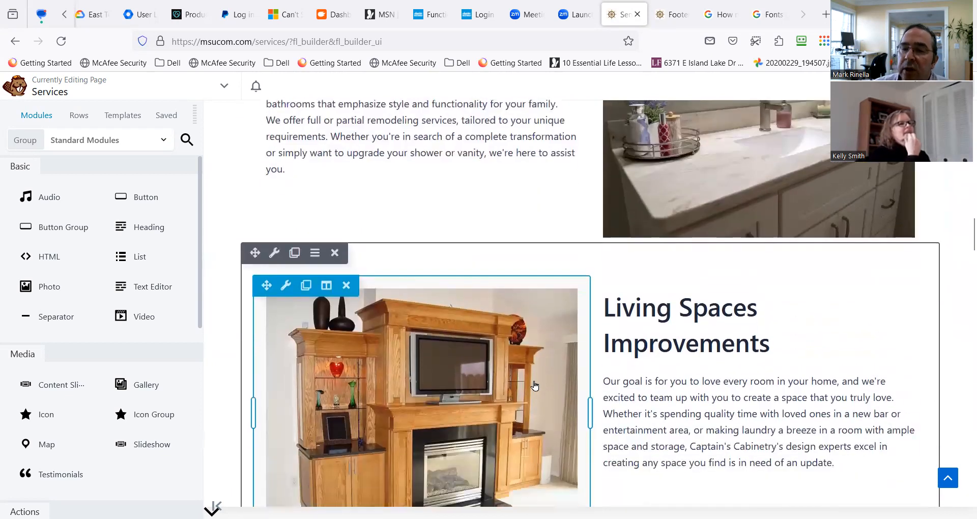
# Examine how photos and text alternate sides in the Services page rows from Kitchen Remodeling through Cabinetry Installation.
pyautogui.scroll(10, 522, 388)
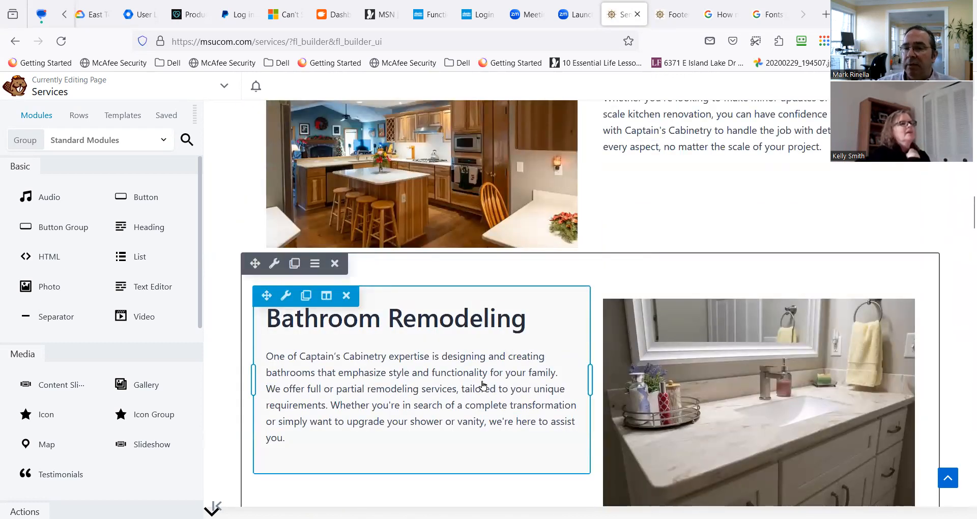
pyautogui.scroll(3, 483, 386)
pyautogui.scroll(6, 483, 385)
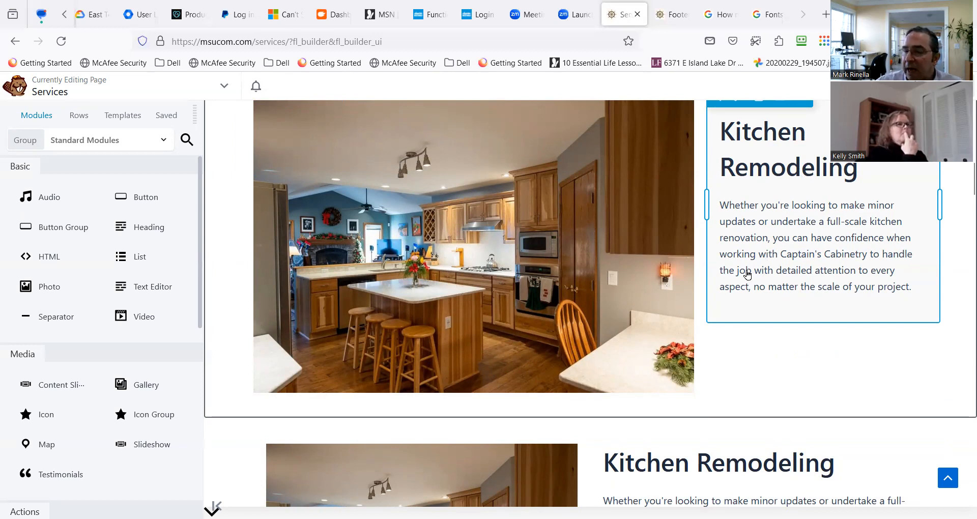
pyautogui.scroll(-5, 731, 257)
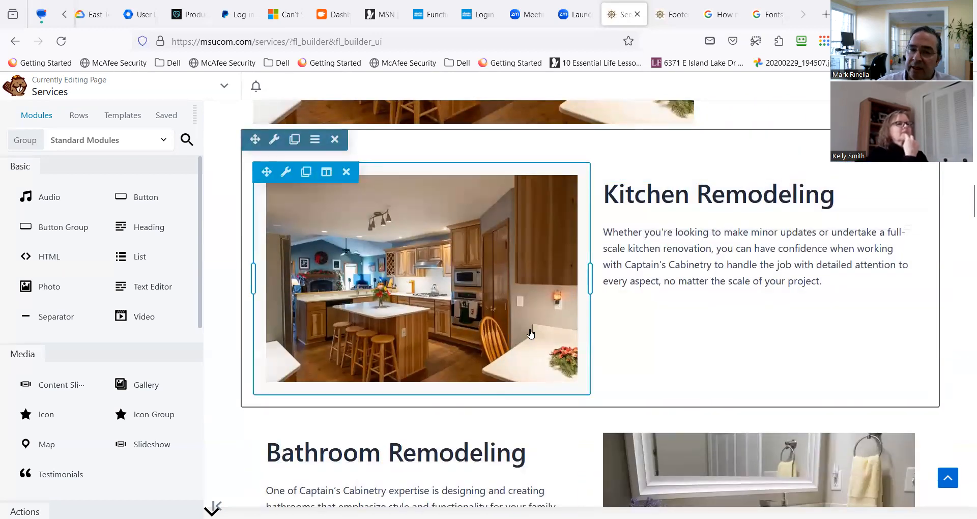
pyautogui.scroll(-7, 630, 371)
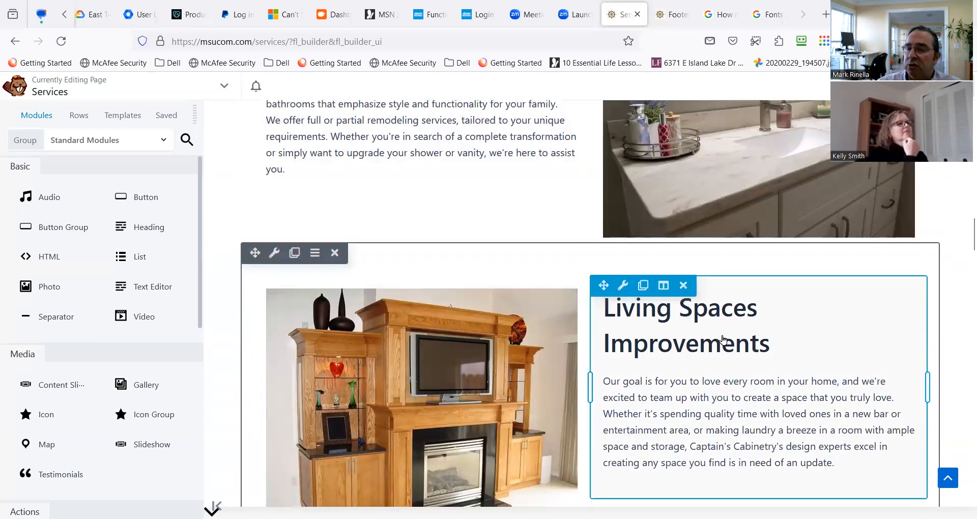
pyautogui.scroll(-3, 732, 340)
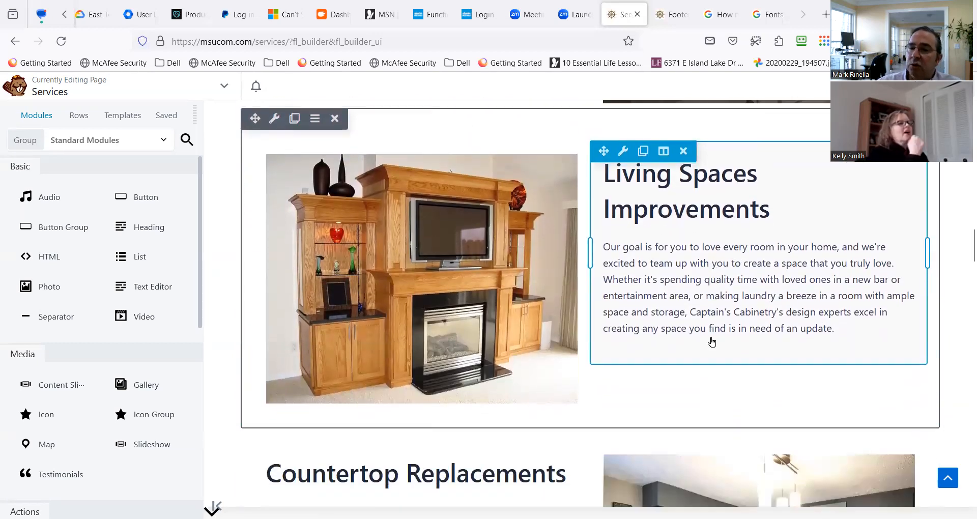
pyautogui.scroll(-1, 712, 342)
pyautogui.scroll(-6, 714, 340)
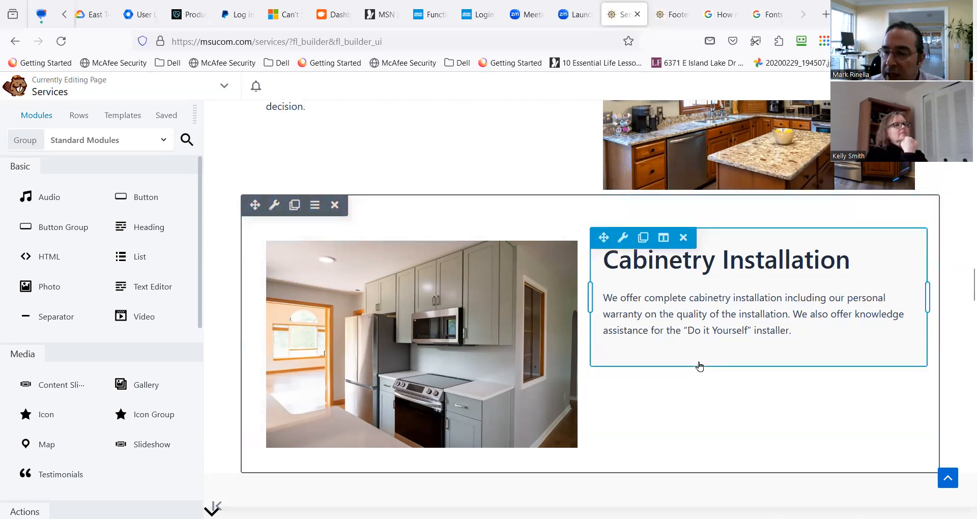
pyautogui.scroll(10, 721, 371)
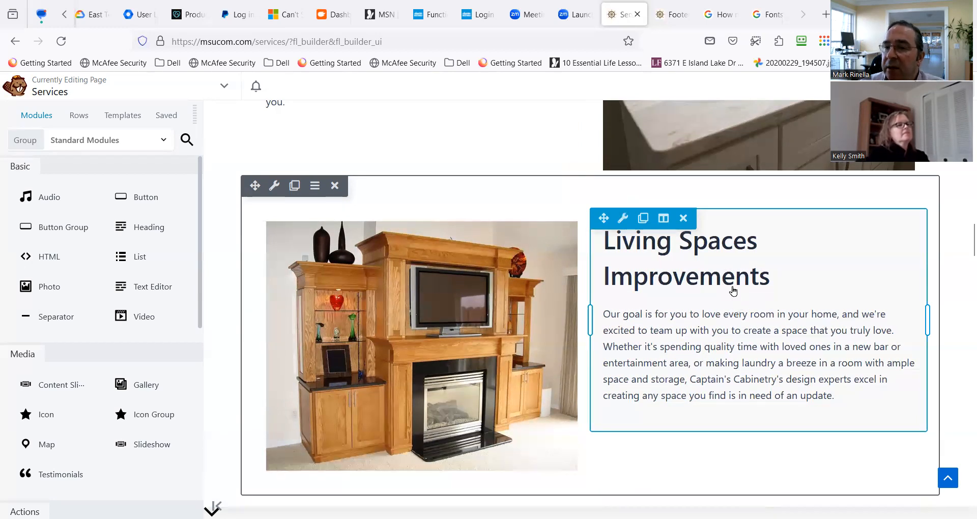
pyautogui.scroll(-5, 732, 291)
pyautogui.scroll(10, 728, 328)
pyautogui.scroll(3, 493, 336)
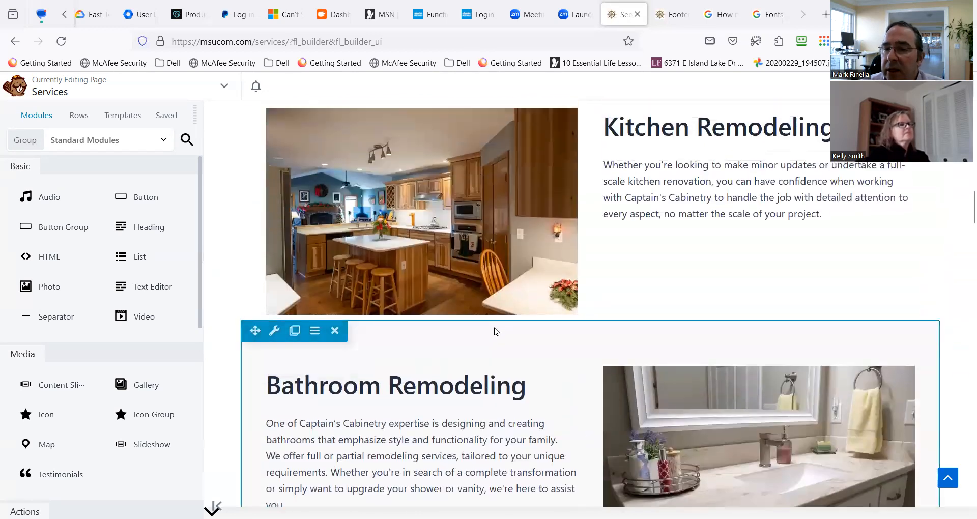
pyautogui.scroll(3, 639, 301)
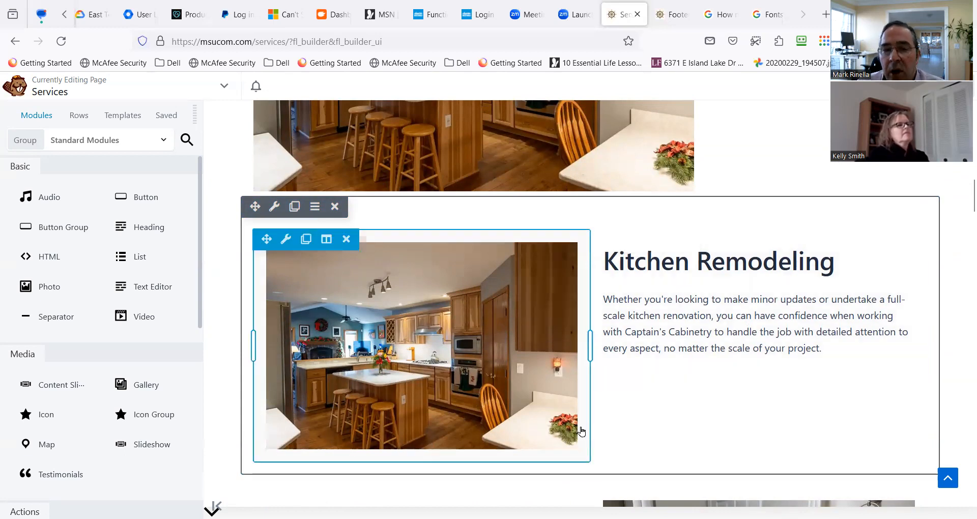
pyautogui.scroll(2, 429, 405)
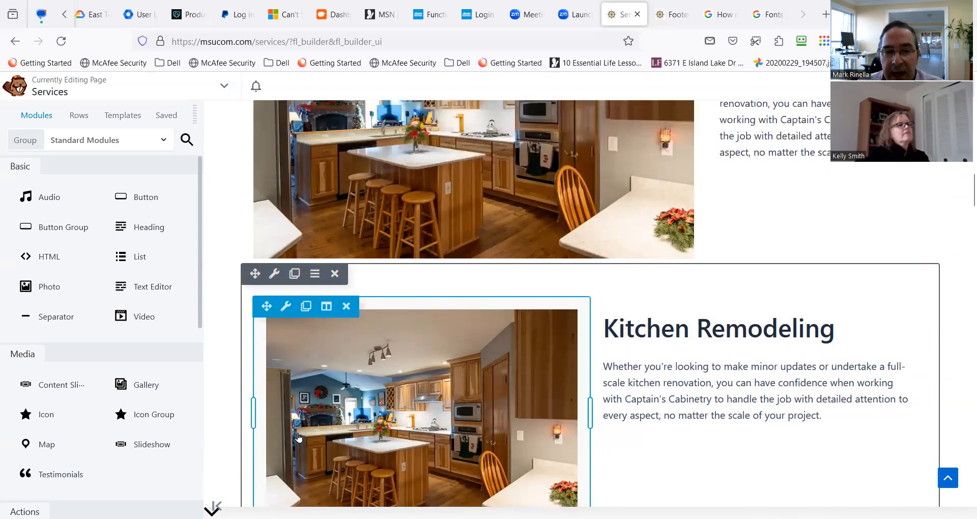
# Add a Callout module above the photo and text in the second Kitchen Remodeling row, with the heading "Kitchen Remodeling".
pyautogui.scroll(-4, 74, 404)
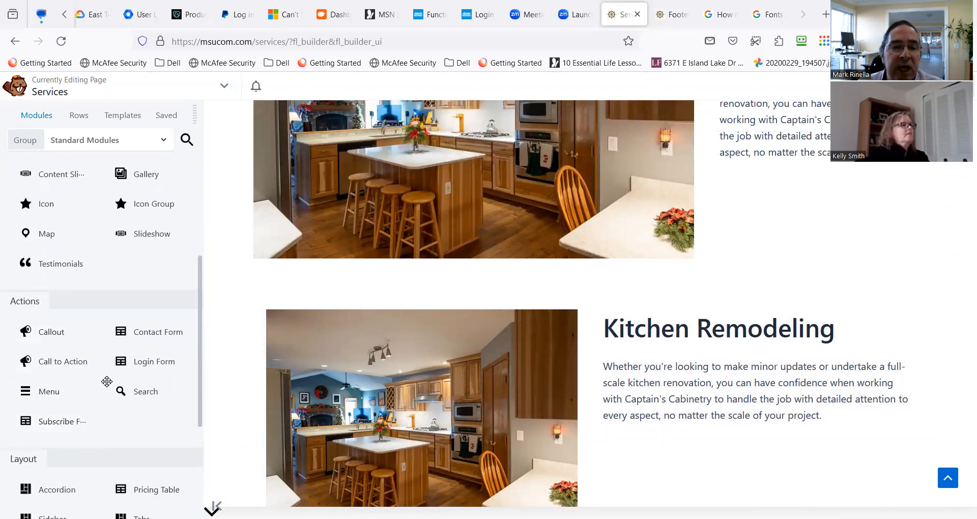
pyautogui.moveTo(87, 331); pyautogui.dragTo(559, 323)
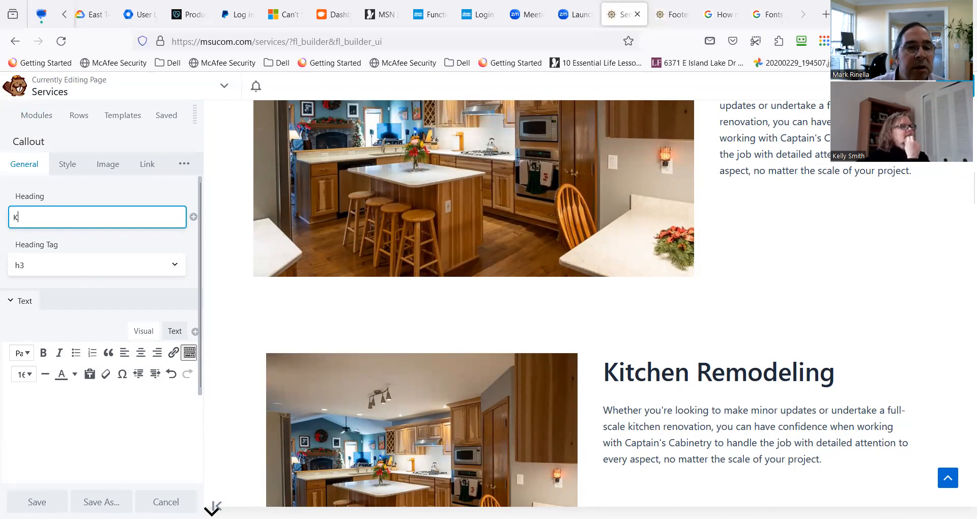
pyautogui.write('K')
pyautogui.click(54, 237)
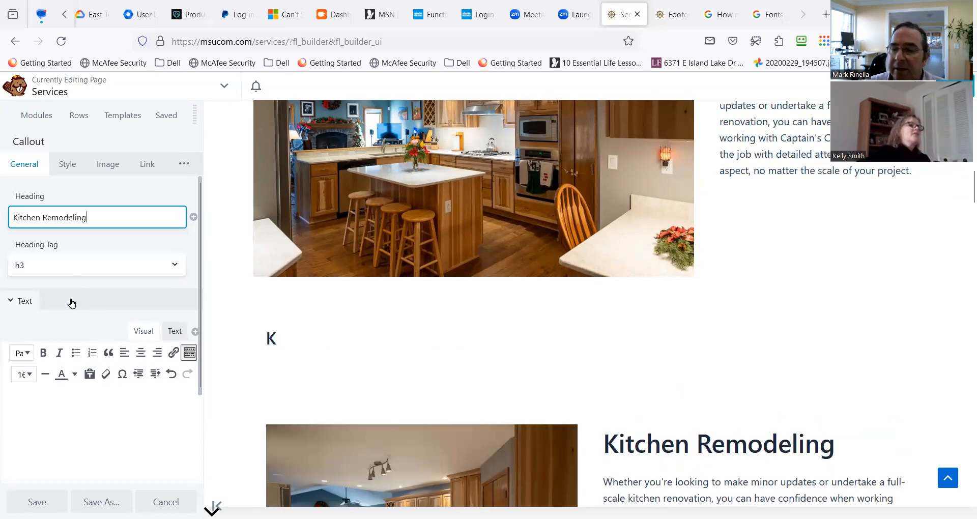
# Review the Callout's style options and assign it the white-cabinet kitchen photo with the granite countertop from the media library.
pyautogui.click(82, 167)
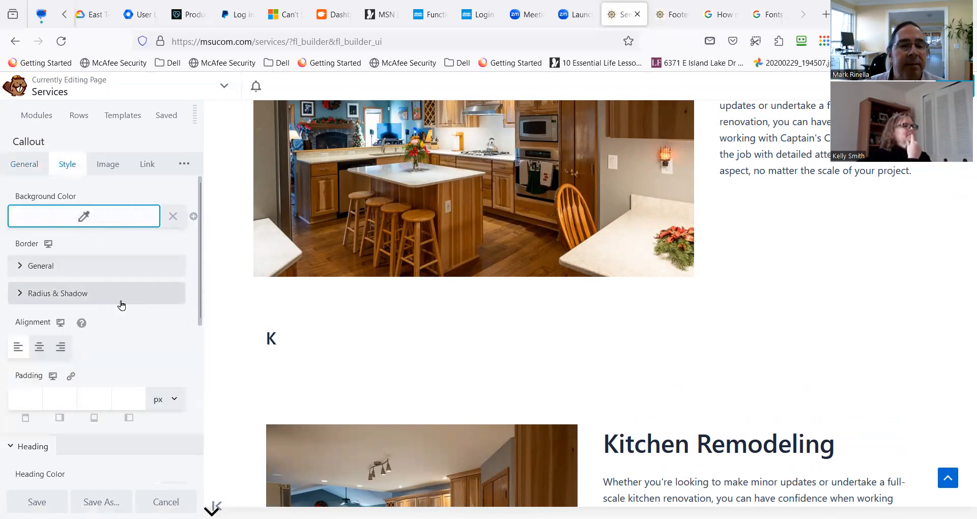
pyautogui.scroll(-5, 123, 305)
pyautogui.scroll(-2, 133, 350)
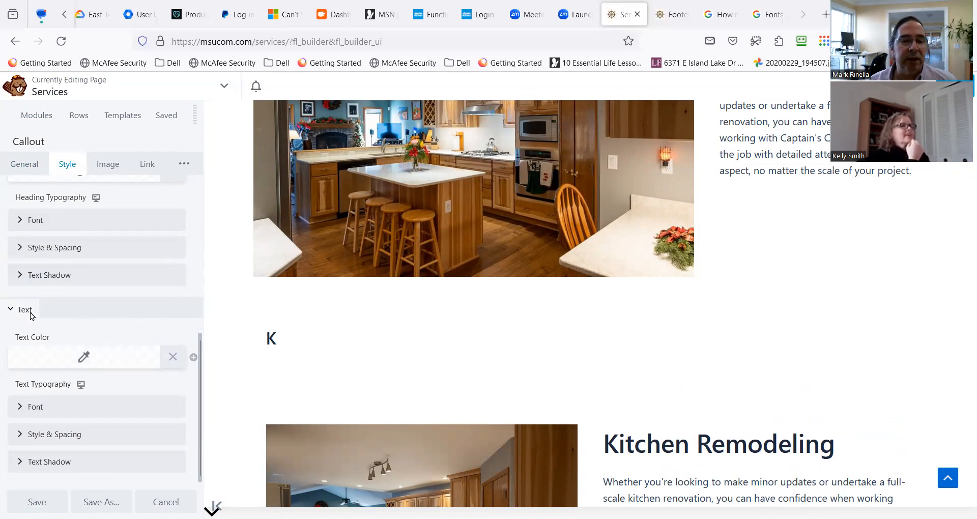
pyautogui.click(107, 163)
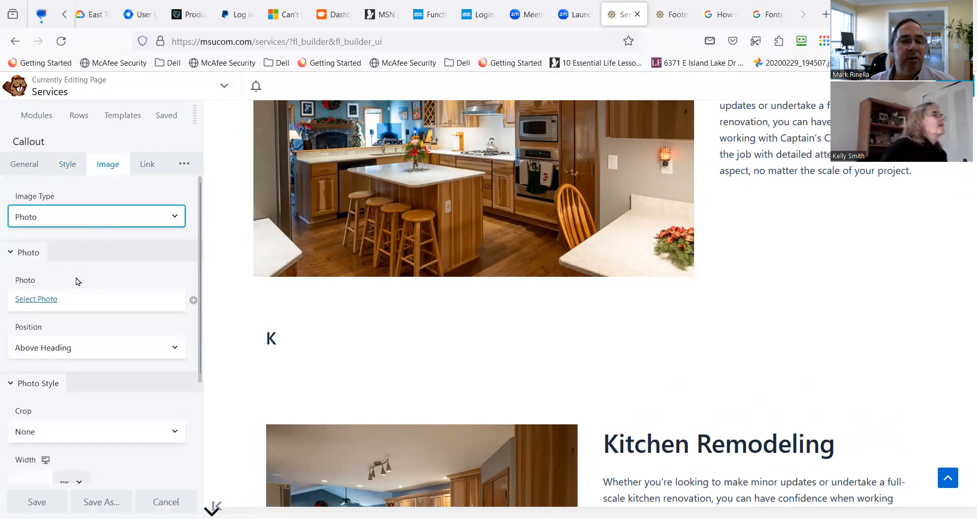
pyautogui.click(49, 300)
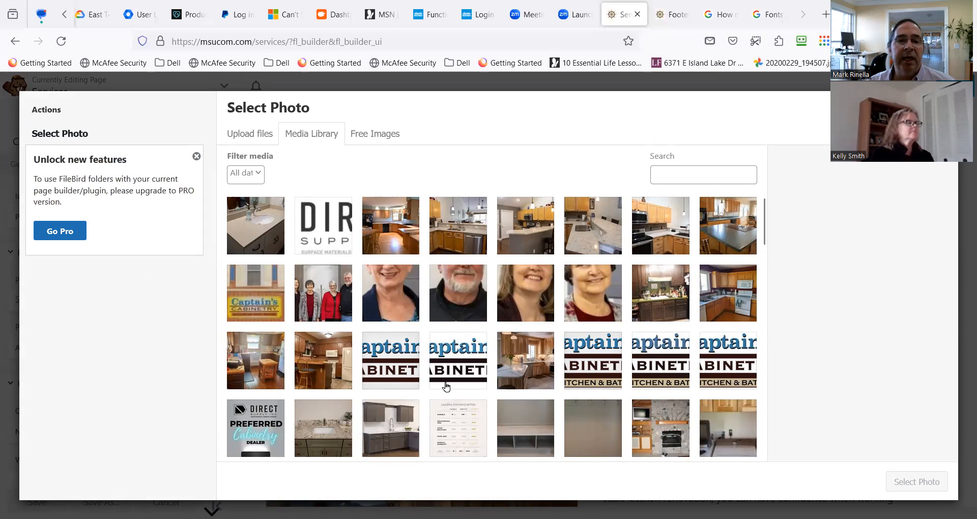
pyautogui.scroll(-5, 445, 387)
pyautogui.scroll(-2, 433, 383)
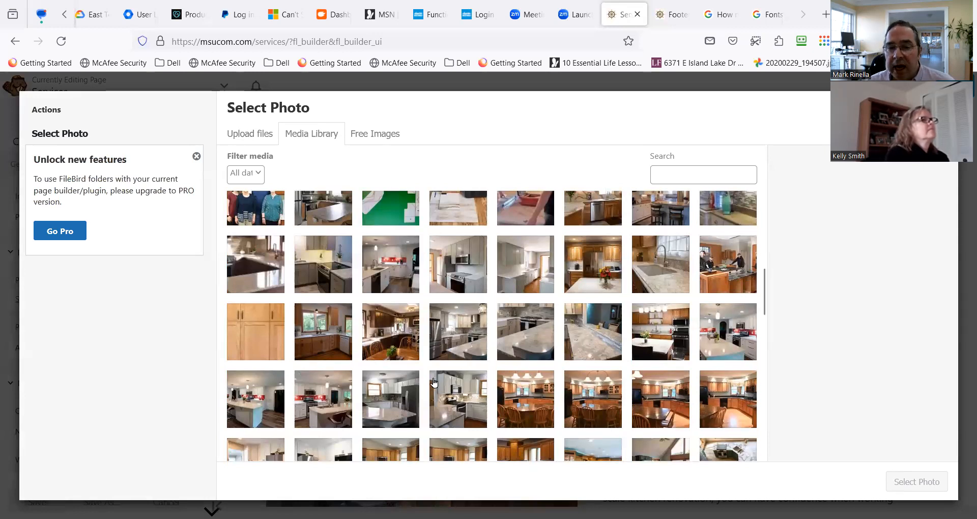
pyautogui.scroll(-2, 433, 383)
pyautogui.click(398, 298)
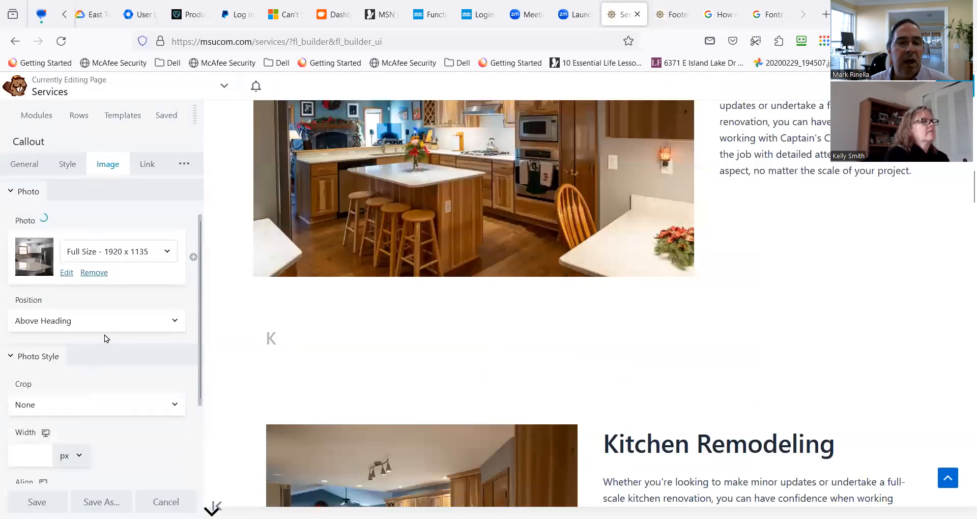
# Set the Callout's photo position to Left of Text and Heading and save the module.
pyautogui.click(117, 320)
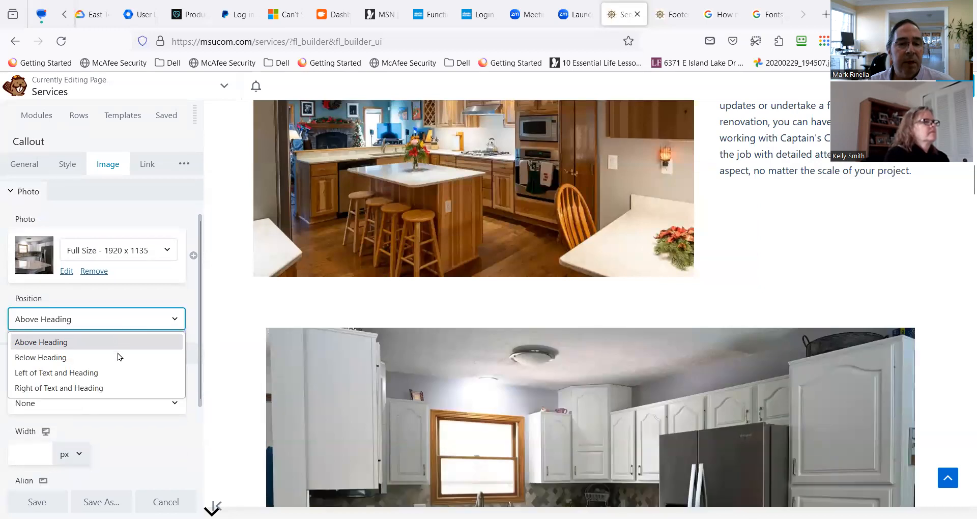
pyautogui.click(115, 372)
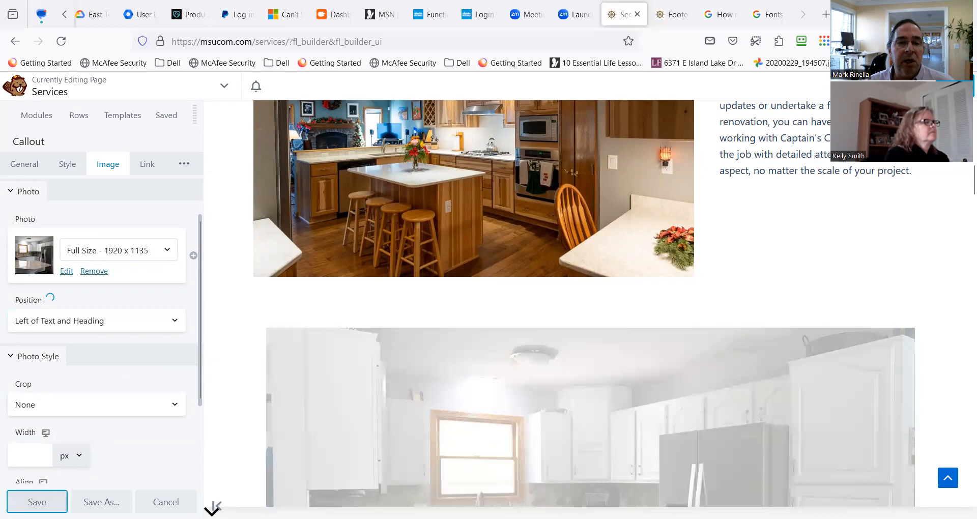
pyautogui.click(36, 502)
pyautogui.scroll(-3, 432, 430)
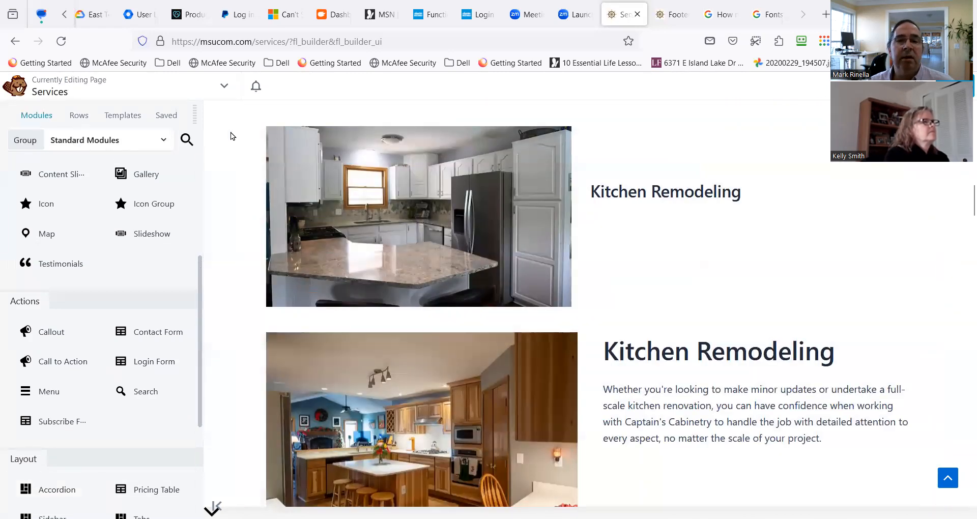
# Copy the description paragraph from the existing Kitchen Remodeling text module below the Callout.
pyautogui.click(630, 195)
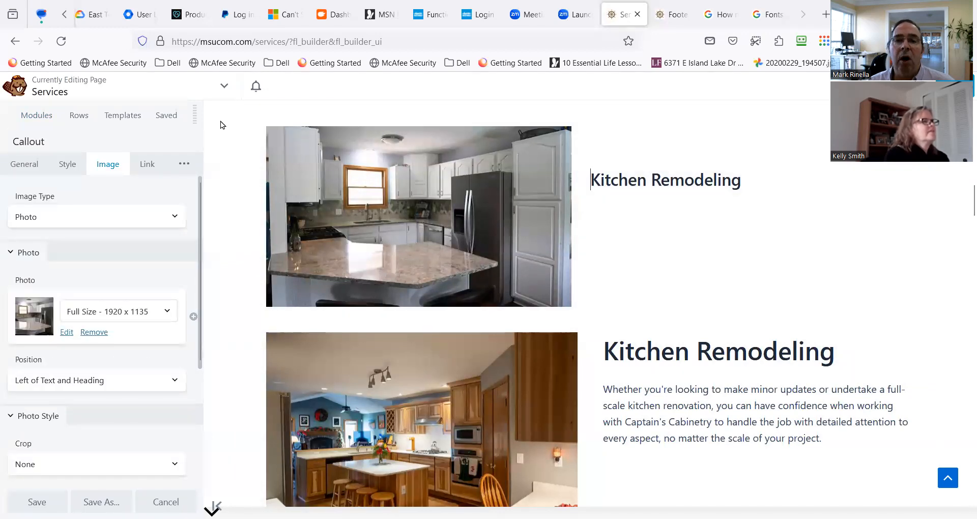
pyautogui.moveTo(285, 124)
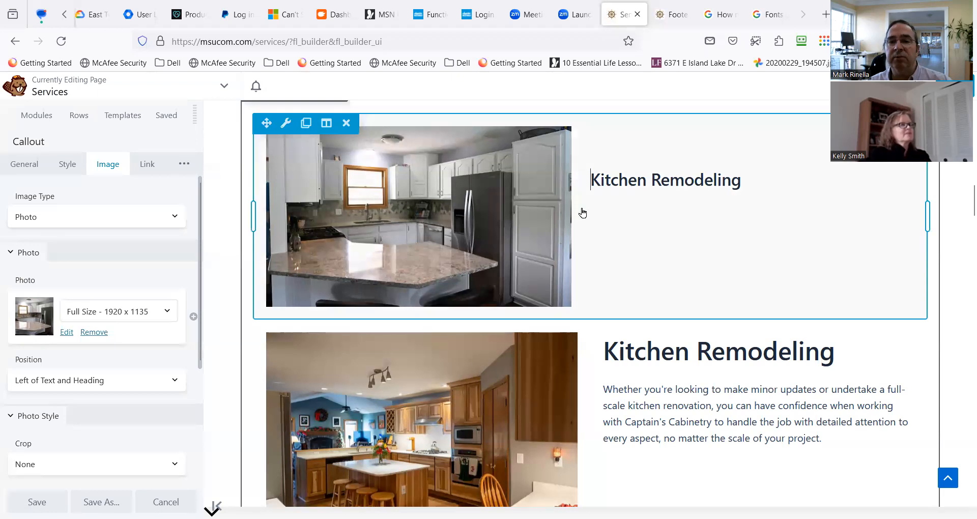
pyautogui.click(21, 173)
pyautogui.click(44, 402)
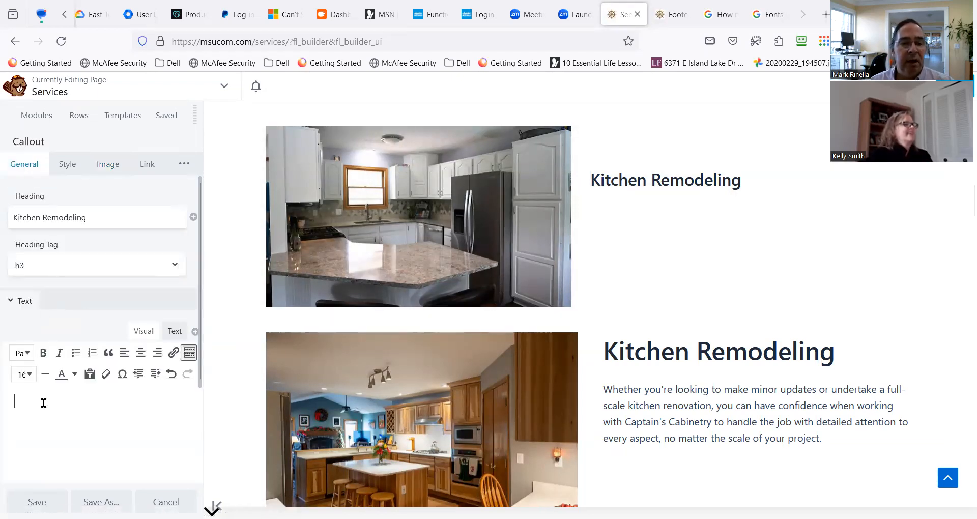
pyautogui.scroll(-2, 104, 390)
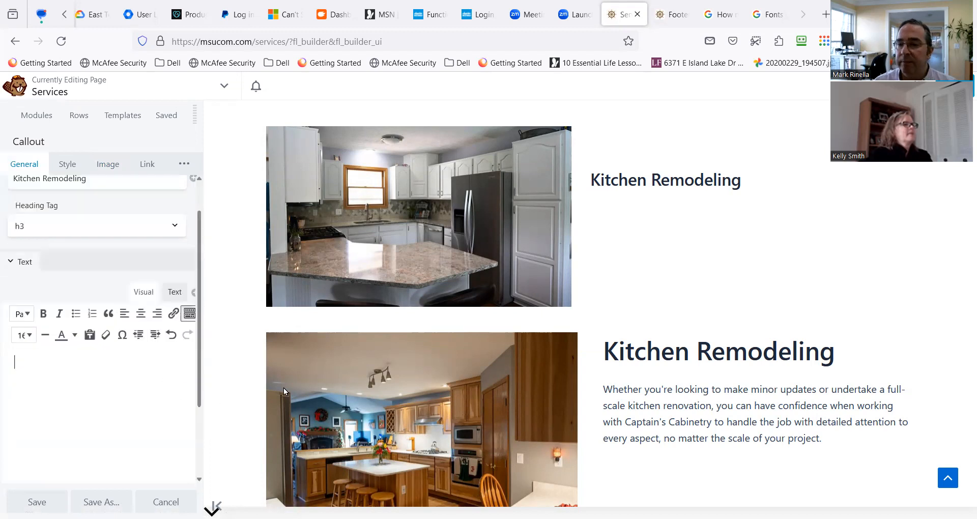
pyautogui.tripleClick(624, 388)
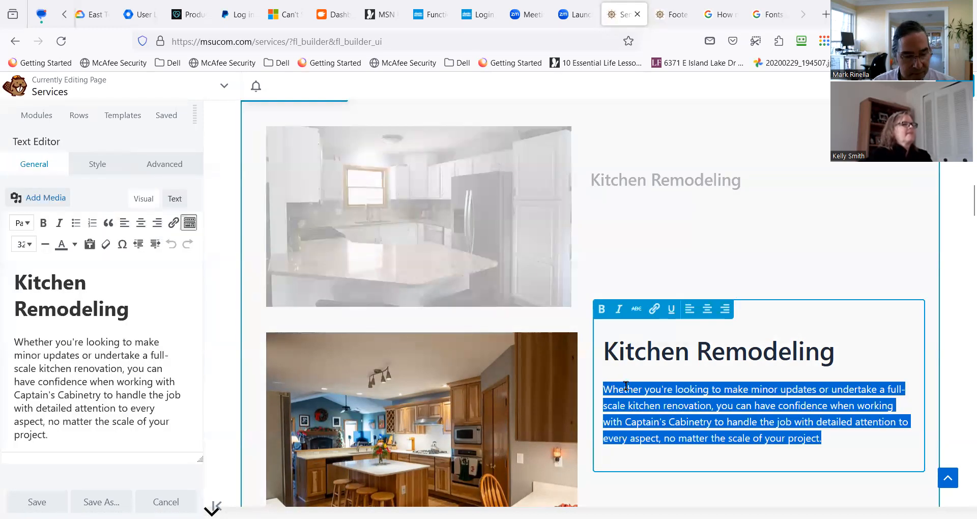
pyautogui.tripleClick(55, 355)
pyautogui.hotkey('ctrl', 'c')
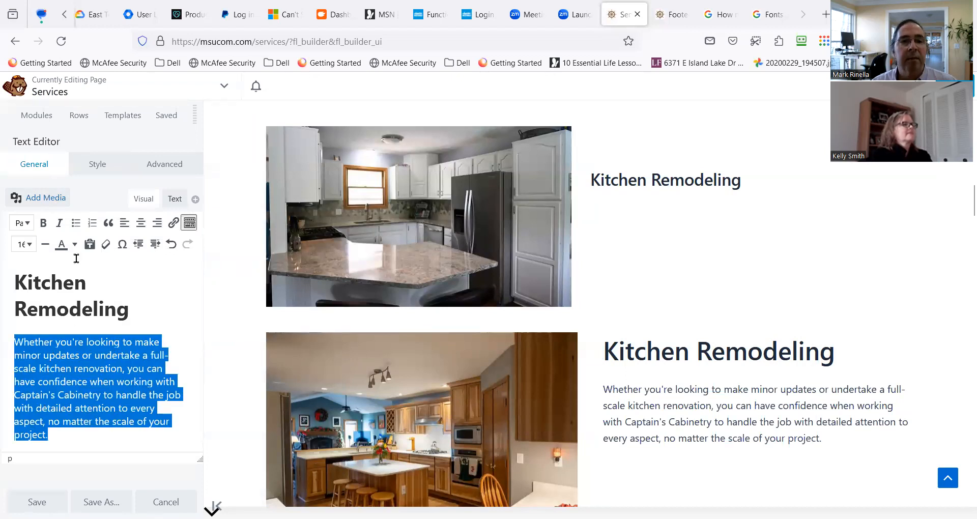
# Paste the copied kitchen renovation paragraph into the new Callout's text and save the module.
pyautogui.click(389, 214)
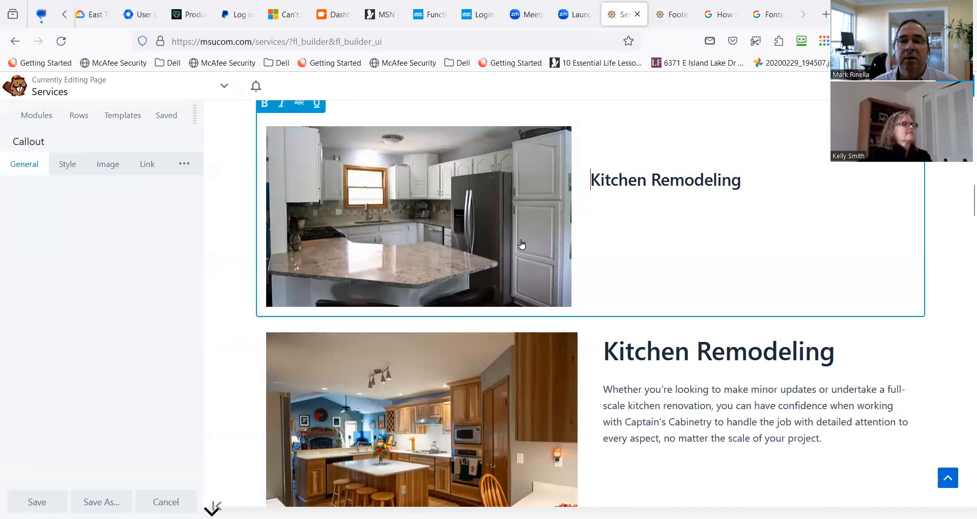
pyautogui.moveTo(284, 339)
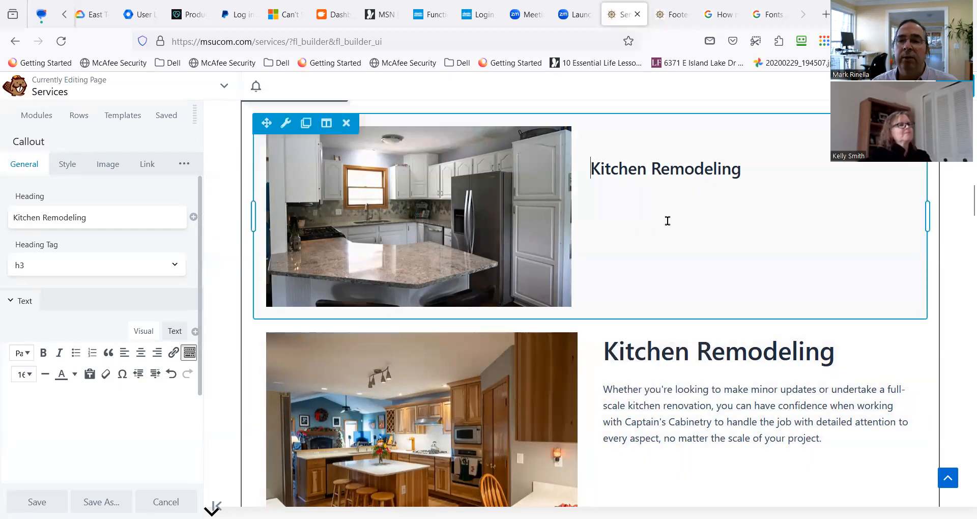
pyautogui.scroll(1, 539, 237)
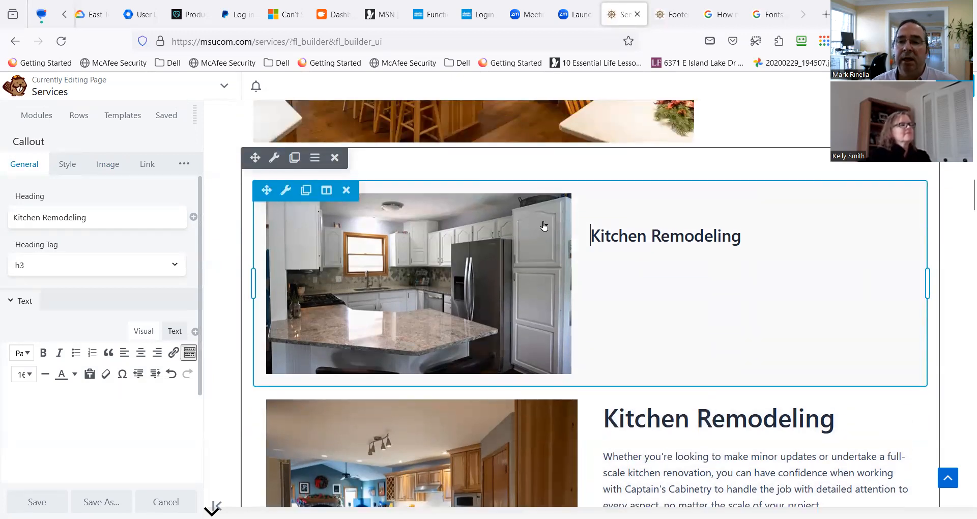
pyautogui.moveTo(286, 196)
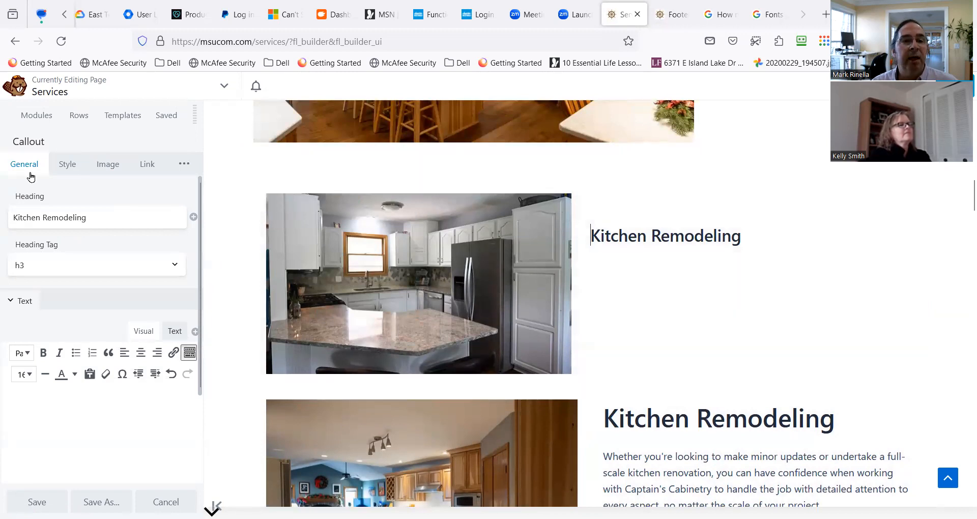
pyautogui.doubleClick(43, 212)
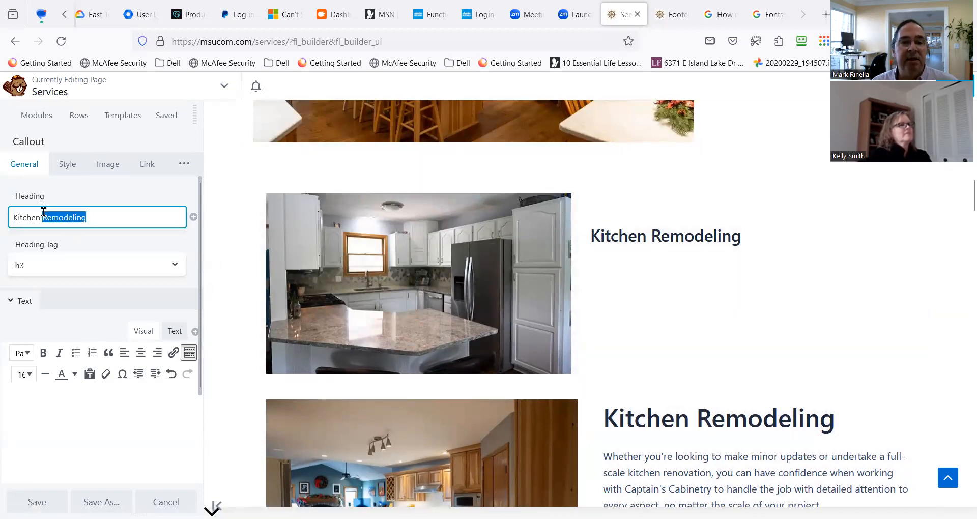
pyautogui.click(22, 194)
pyautogui.click(41, 392)
pyautogui.hotkey('ctrl', 'v')
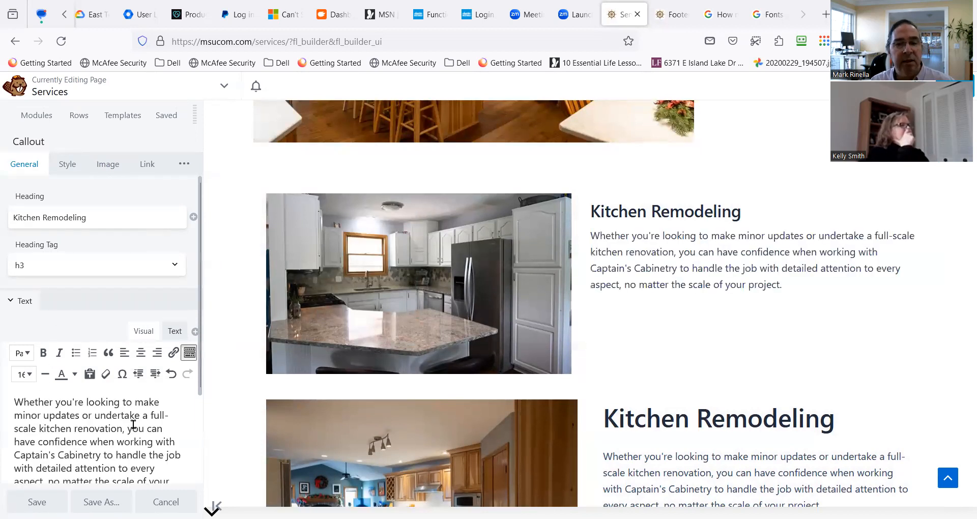
pyautogui.click(34, 500)
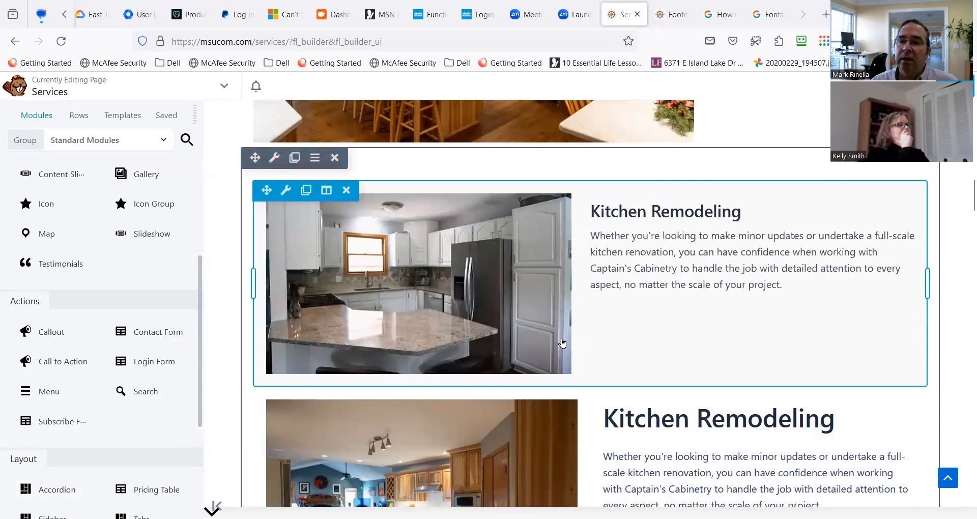
# Move the Kitchen Remodeling Callout up beneath the blue separator line, above the row with the large wood-cabinet kitchen photo.
pyautogui.scroll(3, 356, 341)
pyautogui.moveTo(266, 324); pyautogui.dragTo(376, 286)
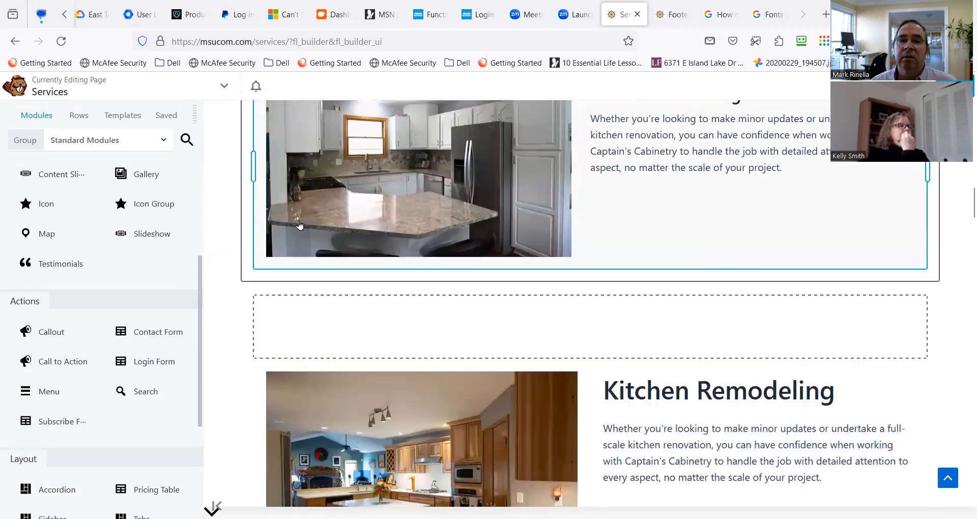
pyautogui.moveTo(262, 175); pyautogui.dragTo(532, 47)
pyautogui.moveTo(536, 117); pyautogui.dragTo(508, 183)
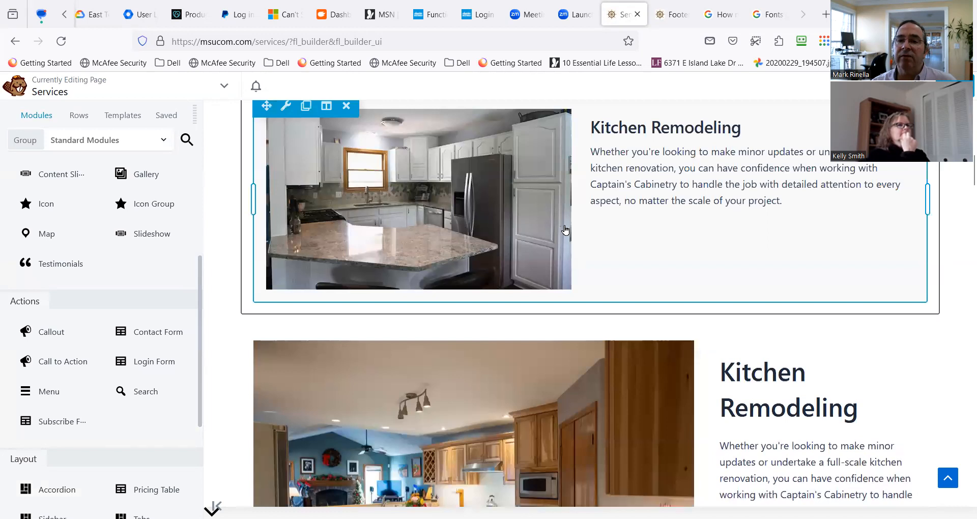
pyautogui.scroll(1, 289, 126)
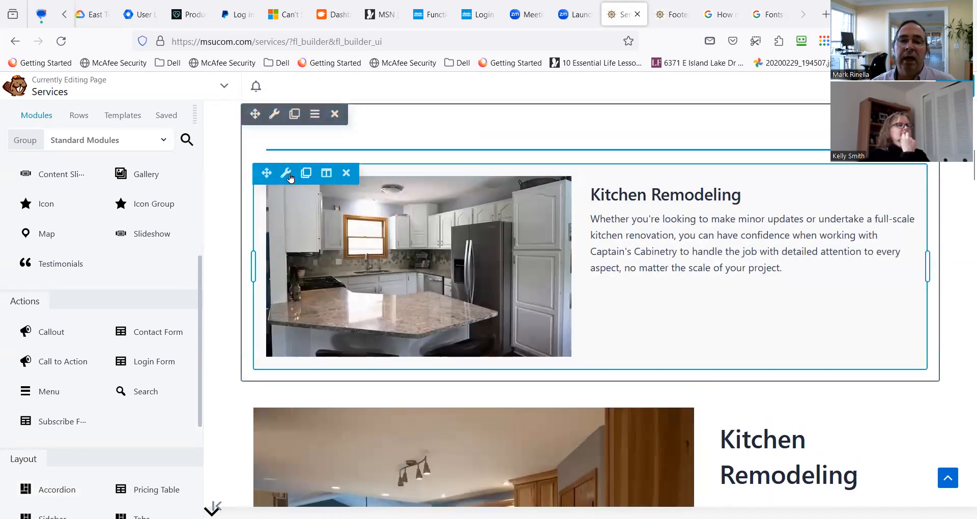
# Try the Callout in the narrow column beside the large kitchen photo, and return it beneath the blue separator line.
pyautogui.moveTo(288, 177)
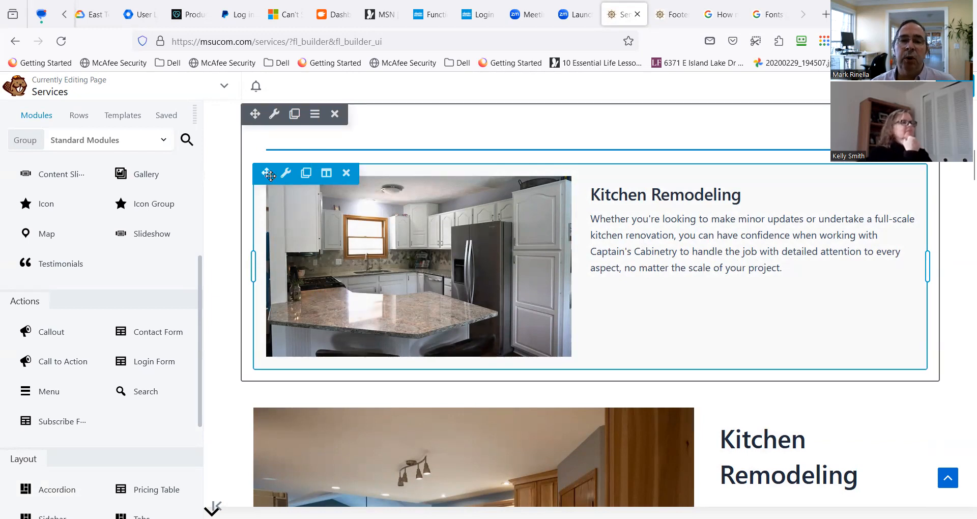
pyautogui.moveTo(266, 173); pyautogui.dragTo(733, 311)
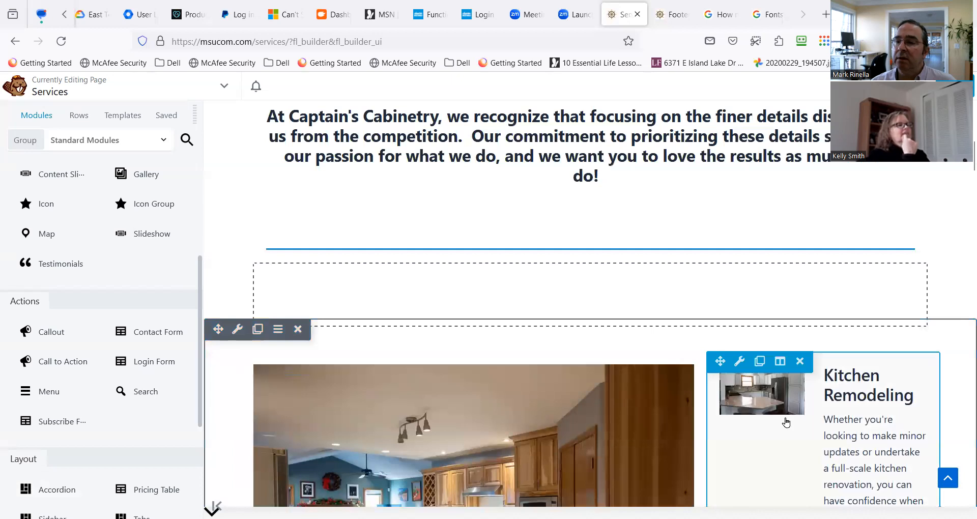
pyautogui.scroll(-4, 735, 364)
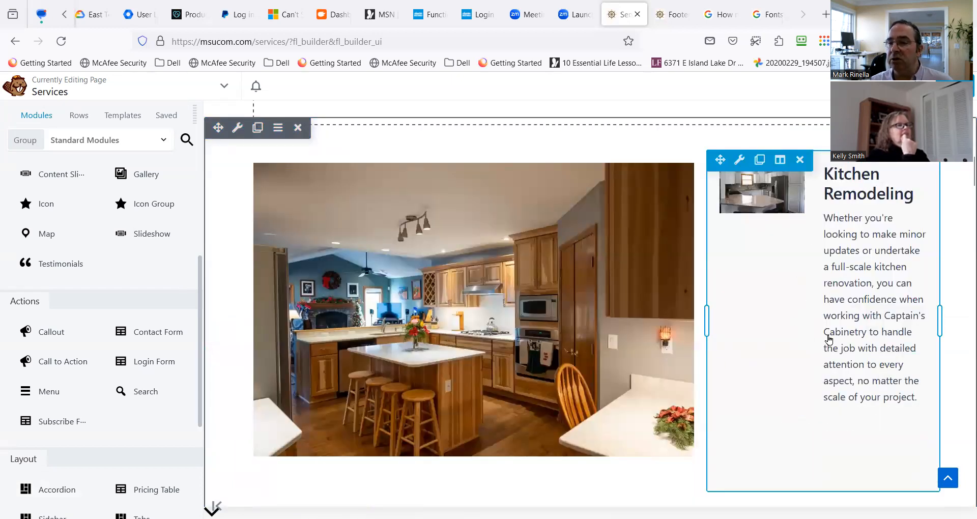
pyautogui.scroll(-3, 829, 340)
pyautogui.scroll(2, 826, 309)
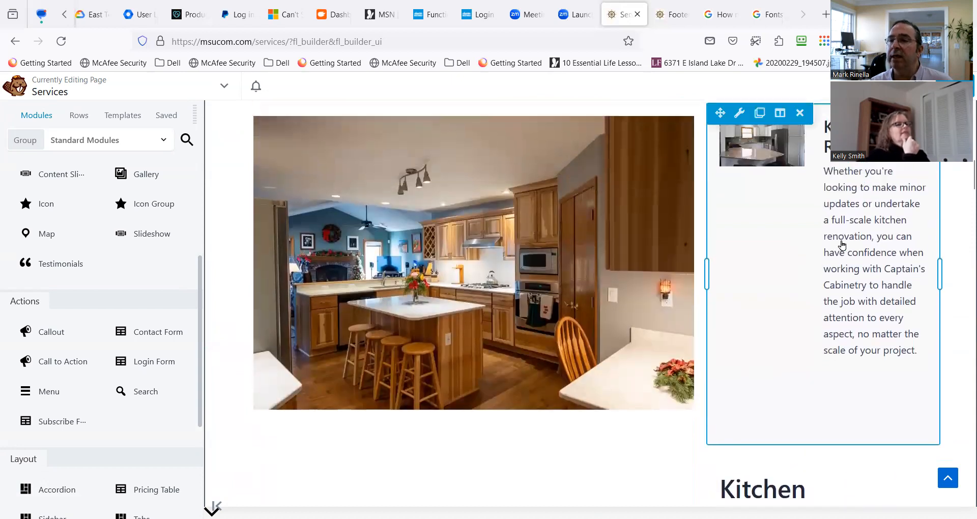
pyautogui.scroll(1, 842, 246)
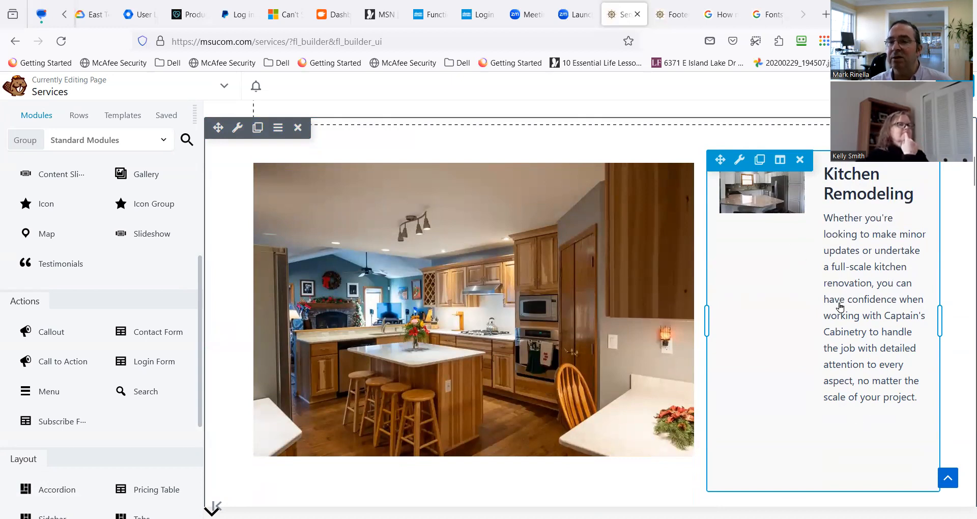
pyautogui.moveTo(750, 199); pyautogui.dragTo(532, 195)
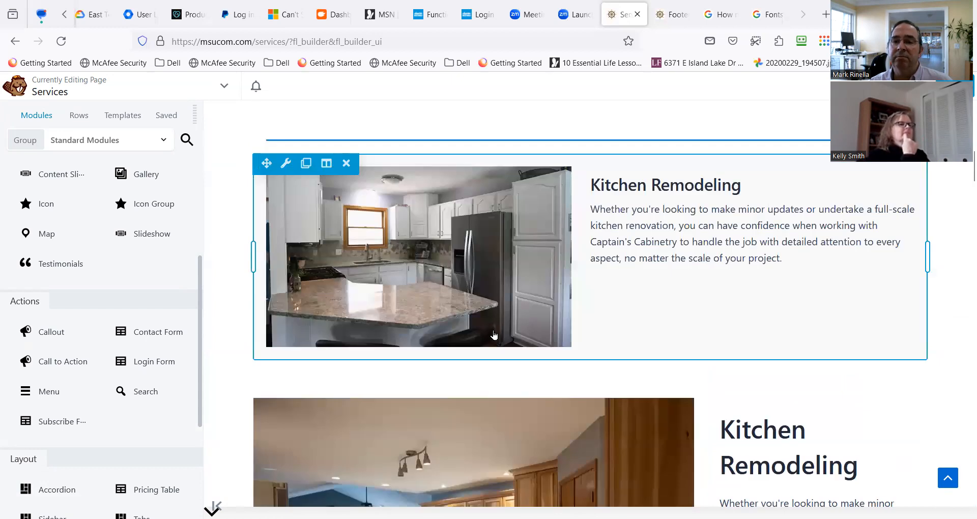
# Compare the Callout's layout with the large-photo Kitchen Remodeling row beneath it.
pyautogui.scroll(-2, 504, 303)
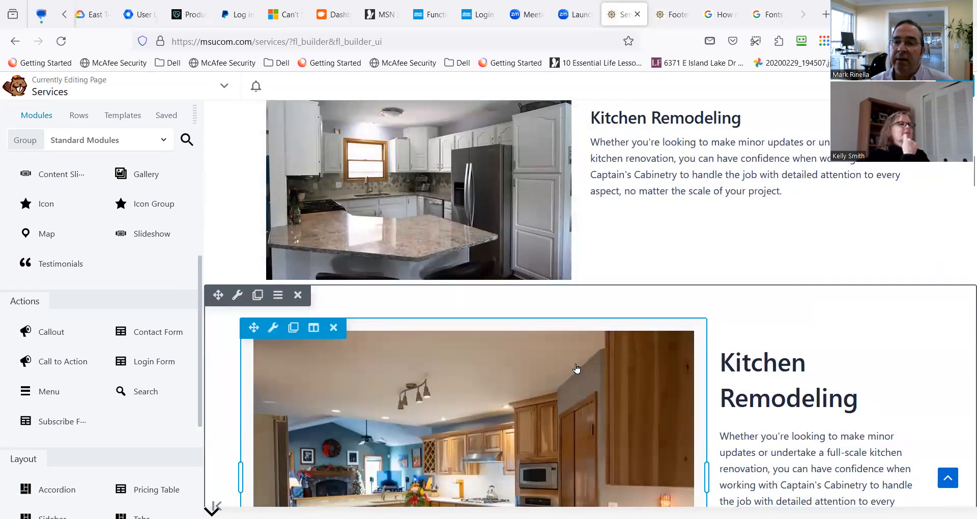
pyautogui.scroll(-2, 771, 372)
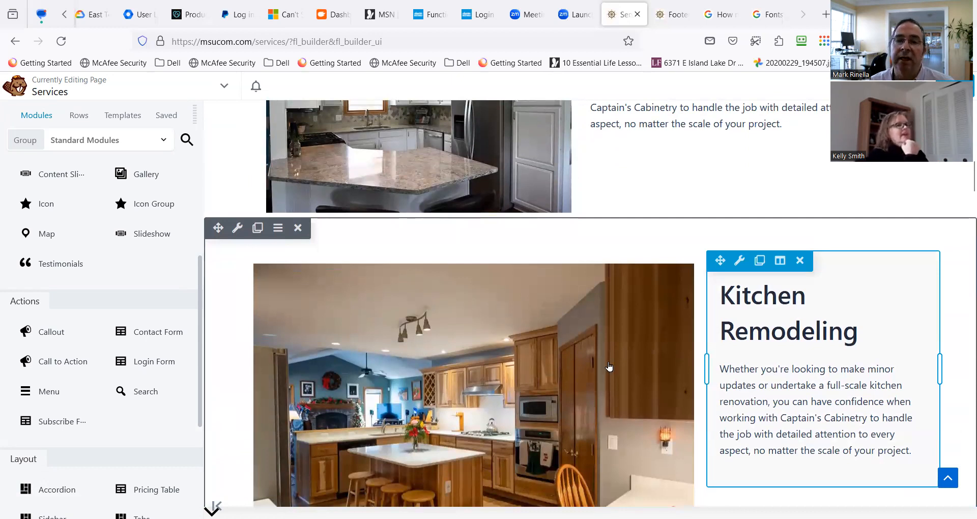
pyautogui.scroll(-2, 443, 325)
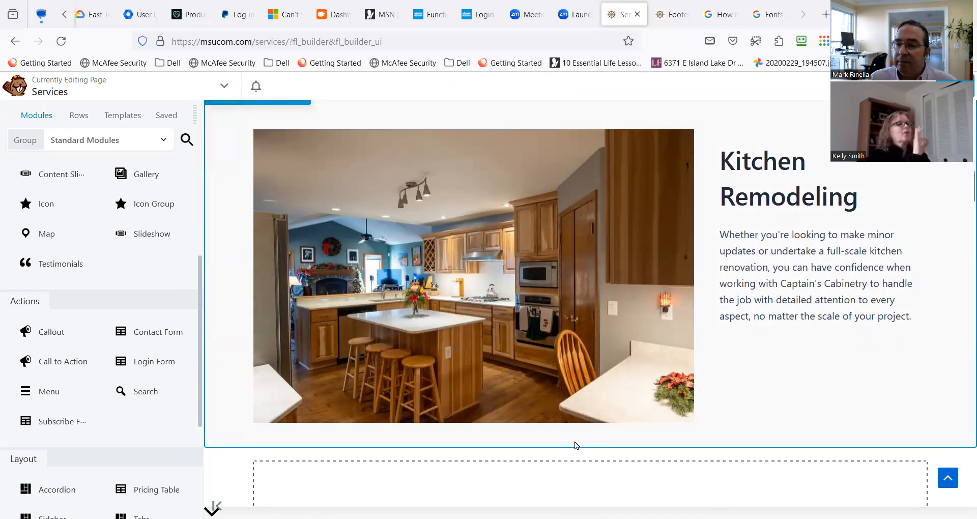
pyautogui.scroll(4, 575, 446)
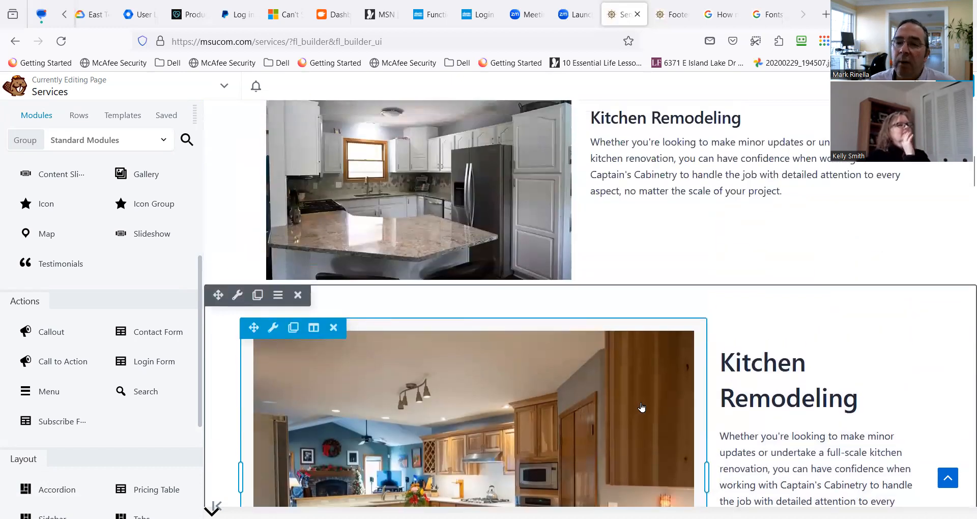
pyautogui.scroll(4, 439, 426)
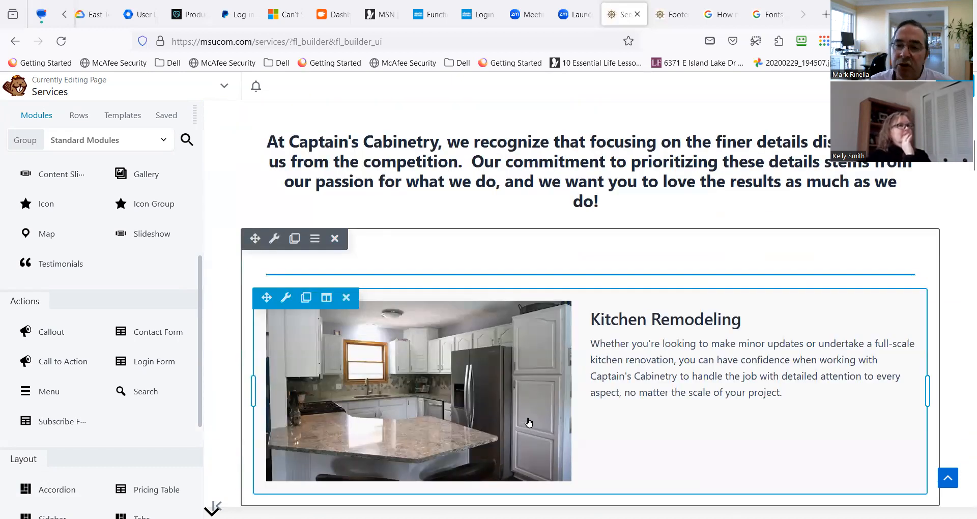
pyautogui.scroll(1, 524, 400)
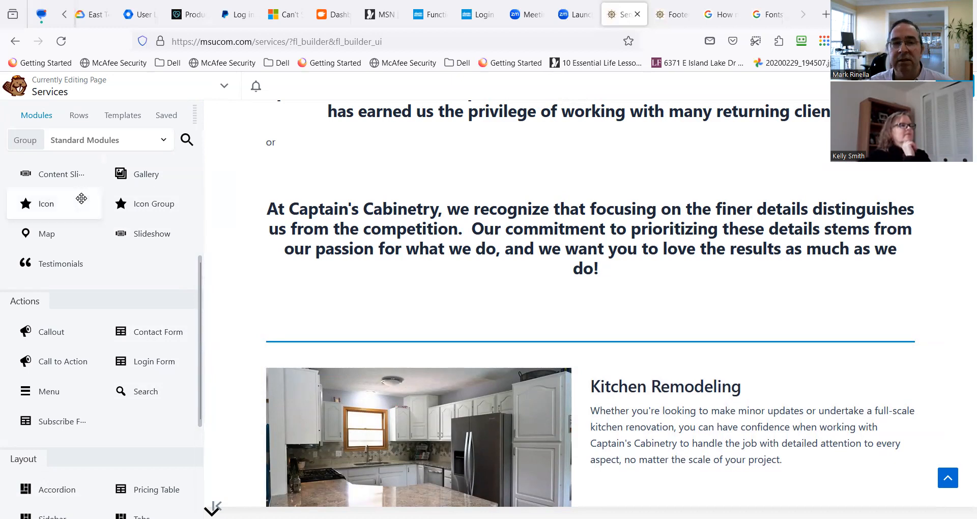
# Open the builder's page templates and browse the Landing Pages group.
pyautogui.click(135, 121)
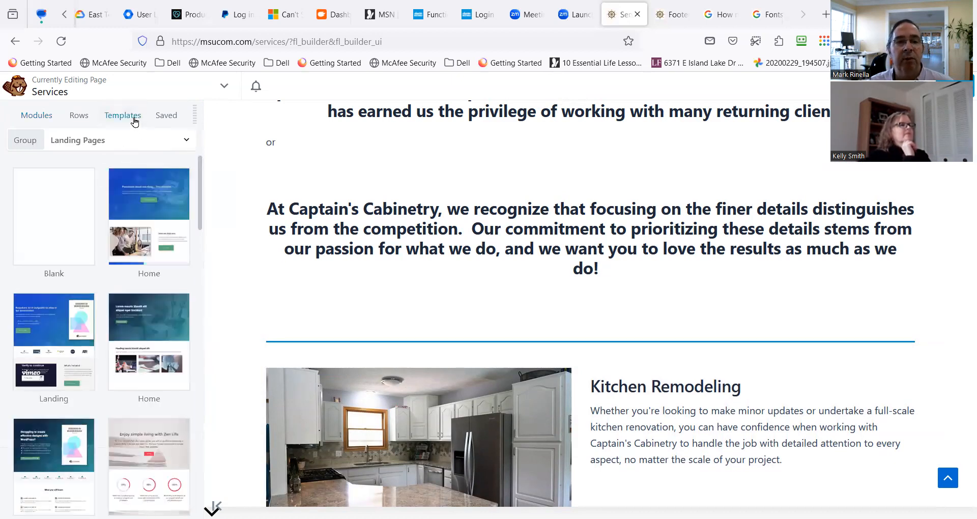
pyautogui.scroll(5, 283, 251)
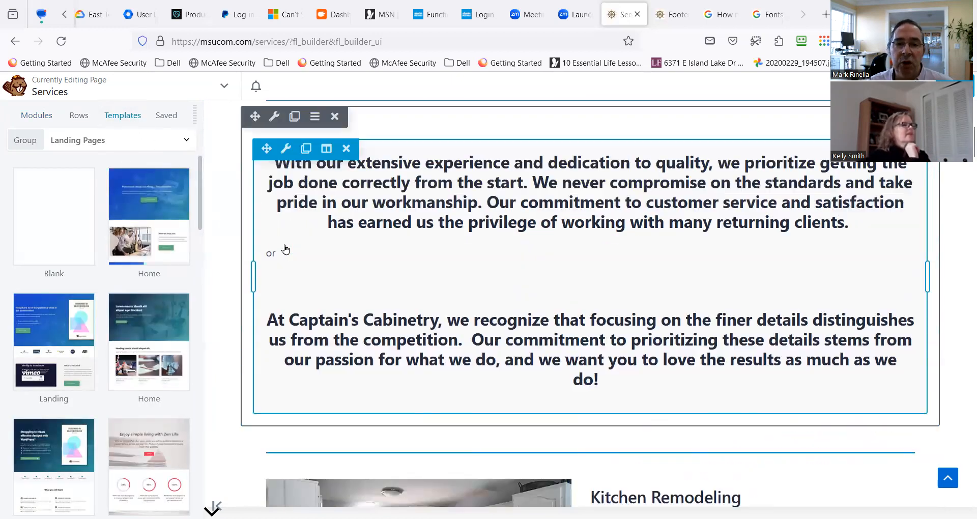
pyautogui.scroll(-6, 151, 393)
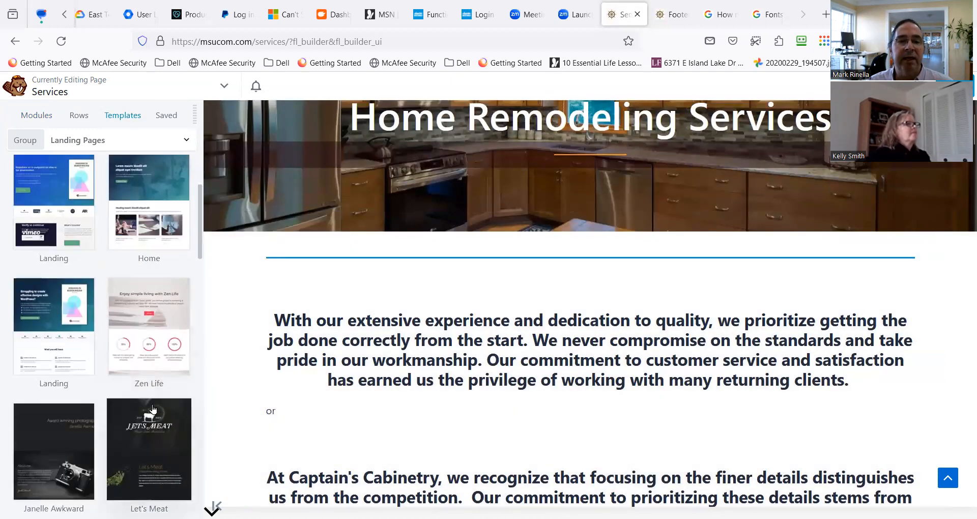
pyautogui.scroll(-2, 150, 393)
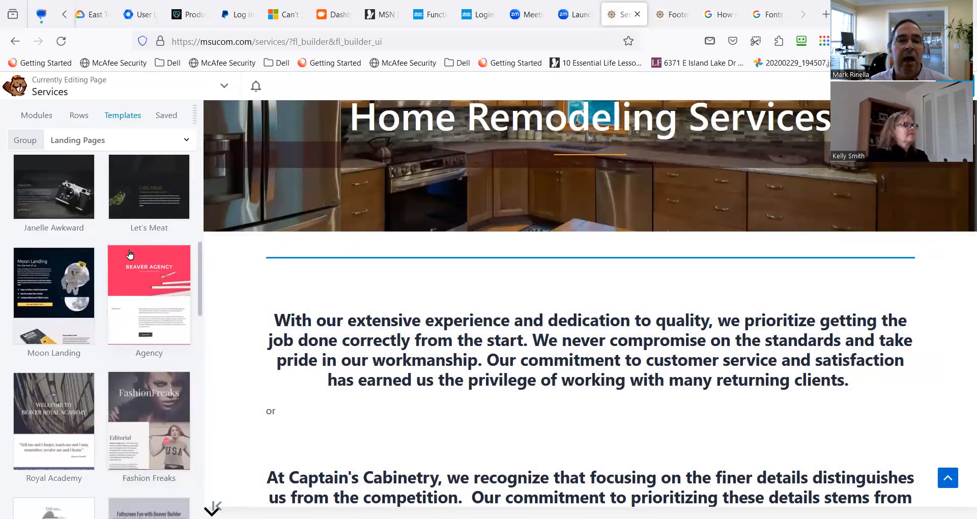
# Switch the templates to the Content Pages group and examine its About, Services, Team, Contact and FAQs layouts.
pyautogui.click(145, 142)
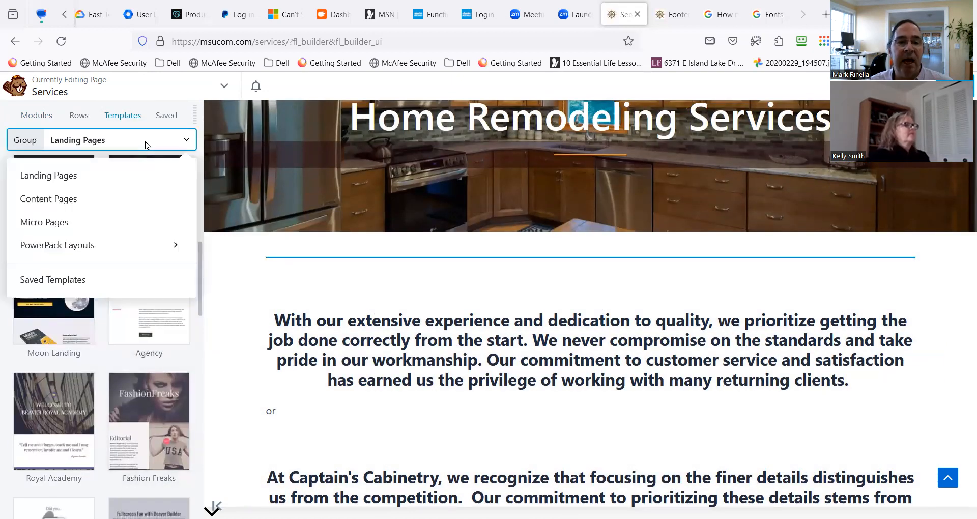
pyautogui.click(114, 199)
pyautogui.scroll(-10, 171, 345)
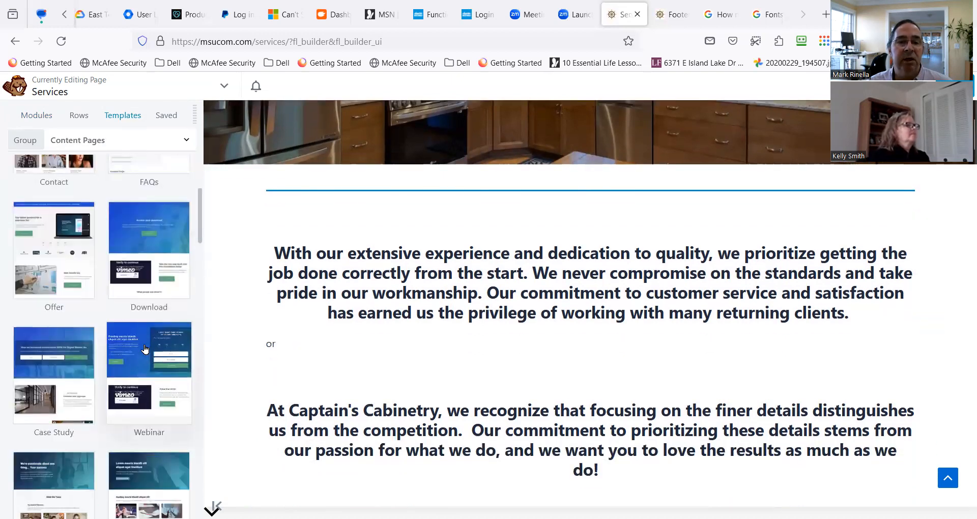
pyautogui.scroll(-10, 144, 349)
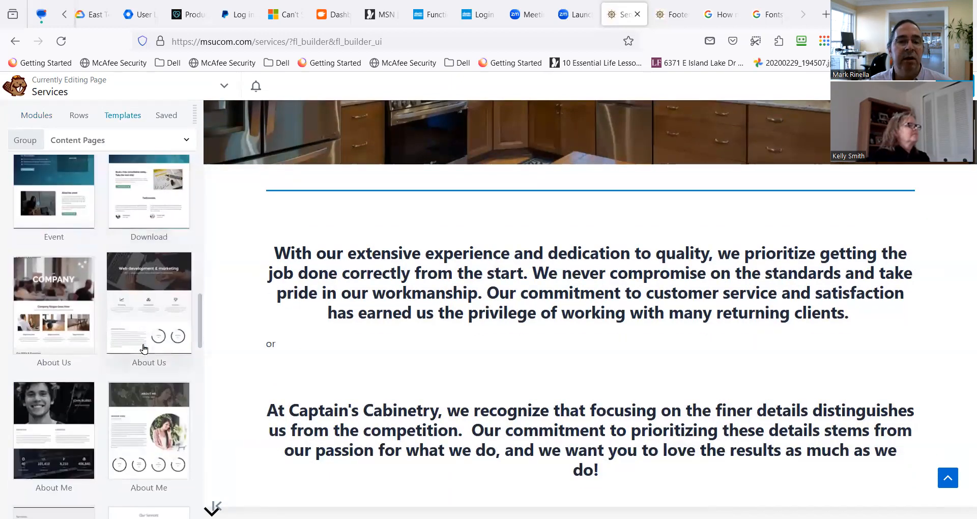
pyautogui.scroll(-8, 143, 351)
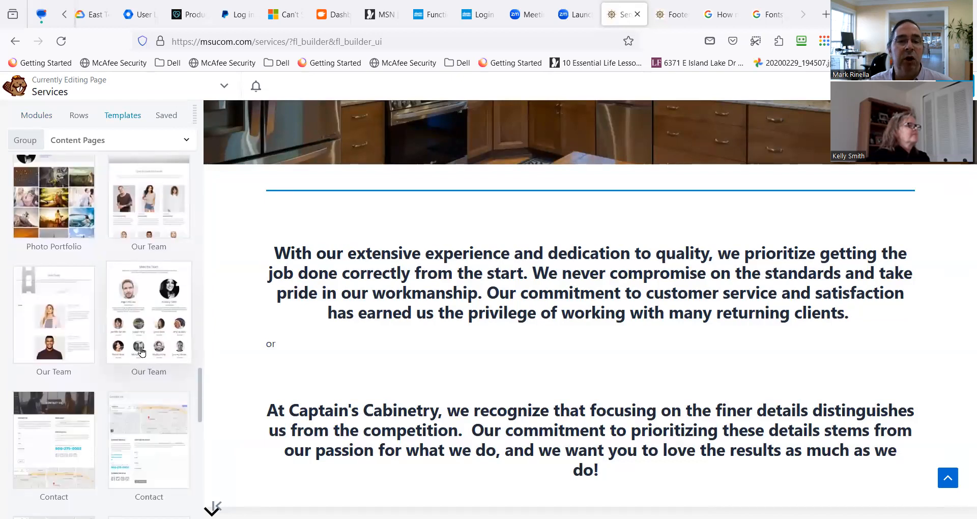
pyautogui.scroll(-8, 134, 369)
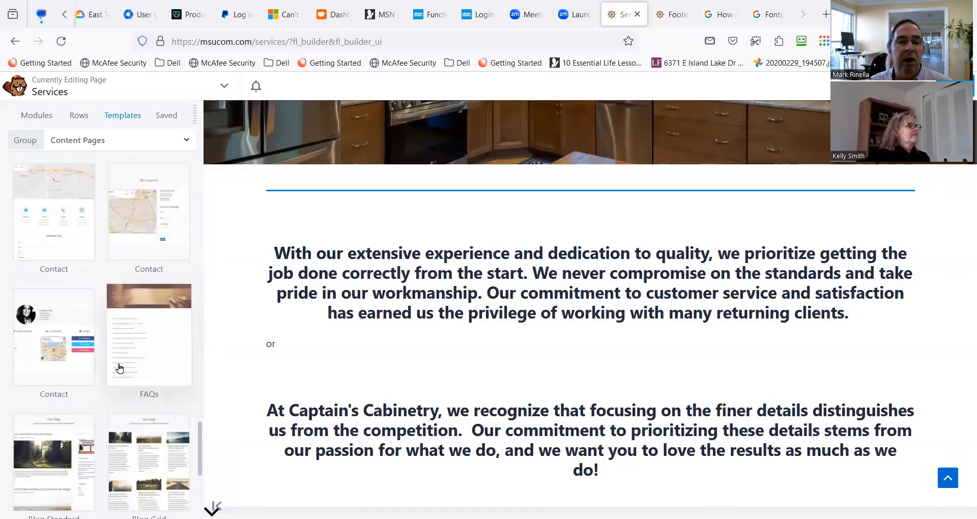
pyautogui.scroll(10, 120, 366)
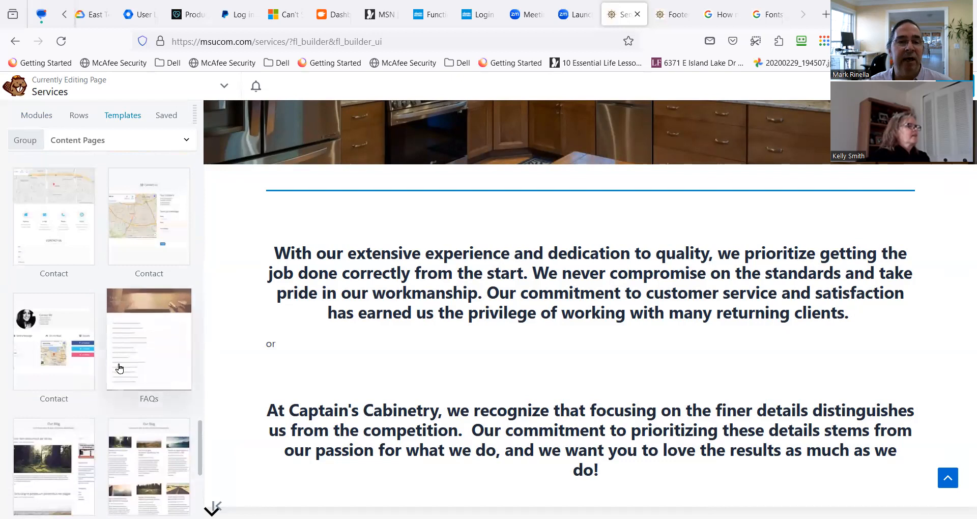
pyautogui.scroll(10, 120, 362)
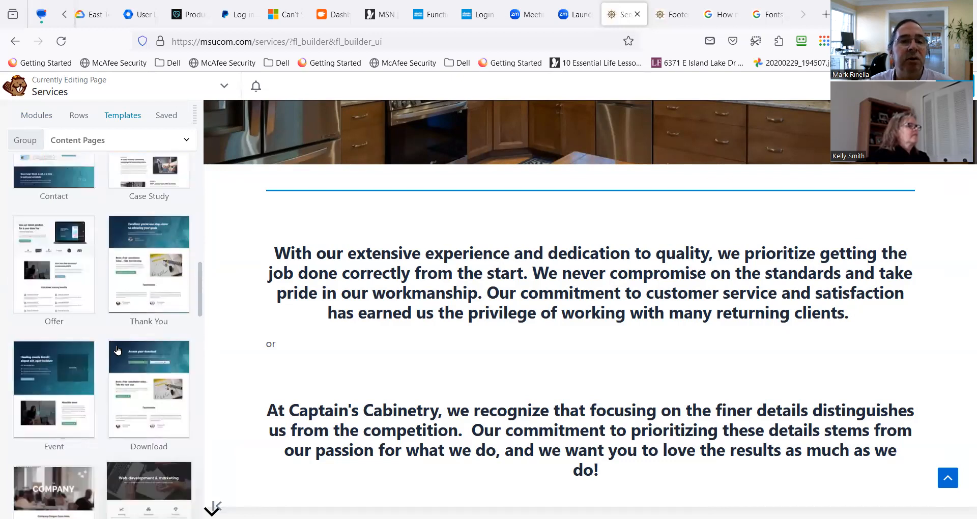
pyautogui.scroll(8, 118, 337)
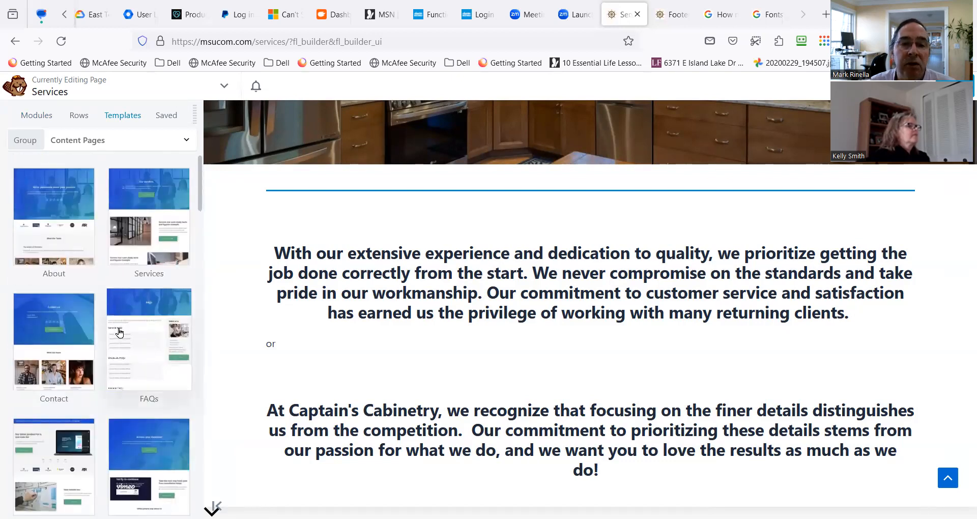
# Switch the templates to PowerPack Layouts and examine the Interior page designs.
pyautogui.click(129, 140)
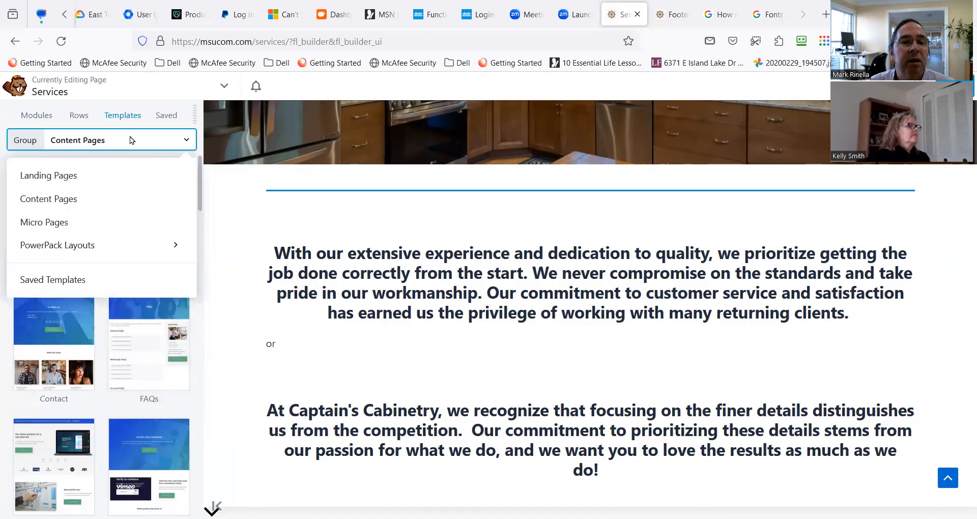
pyautogui.click(118, 249)
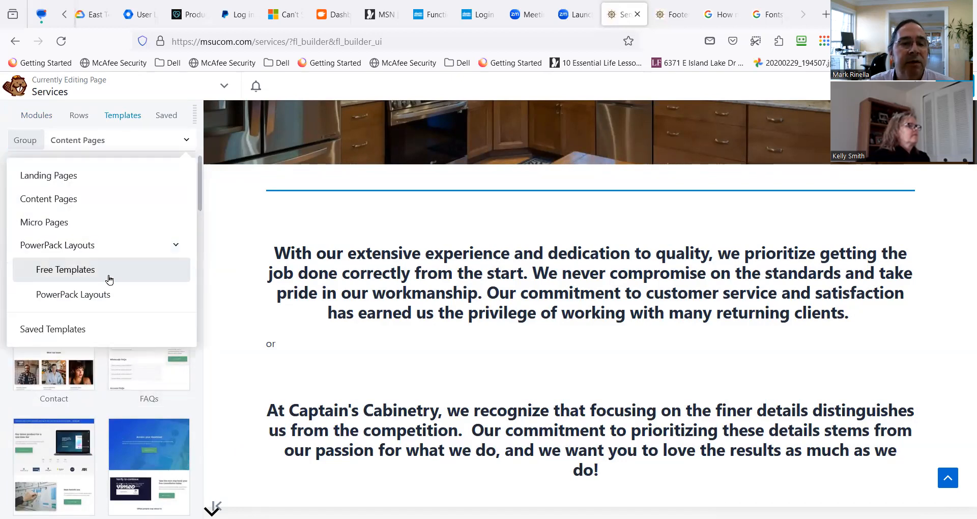
pyautogui.click(108, 293)
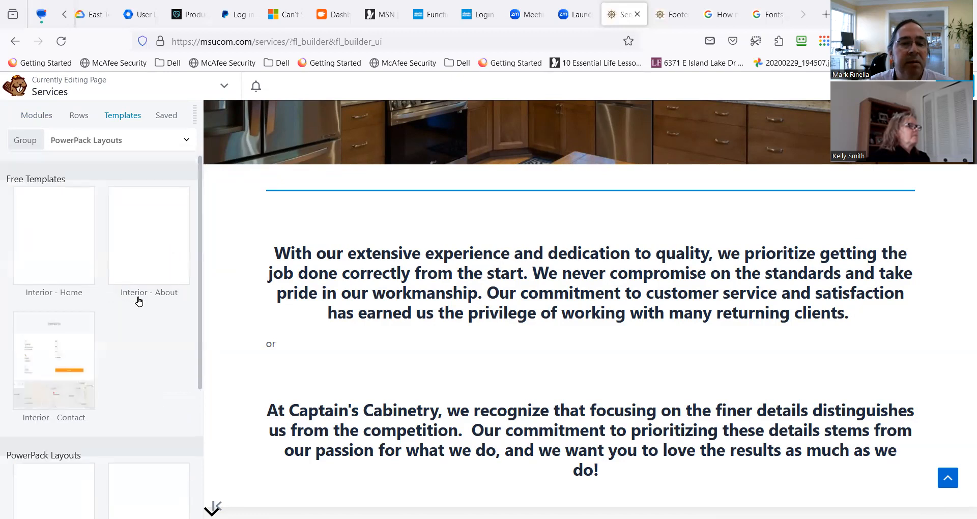
pyautogui.scroll(-4, 129, 351)
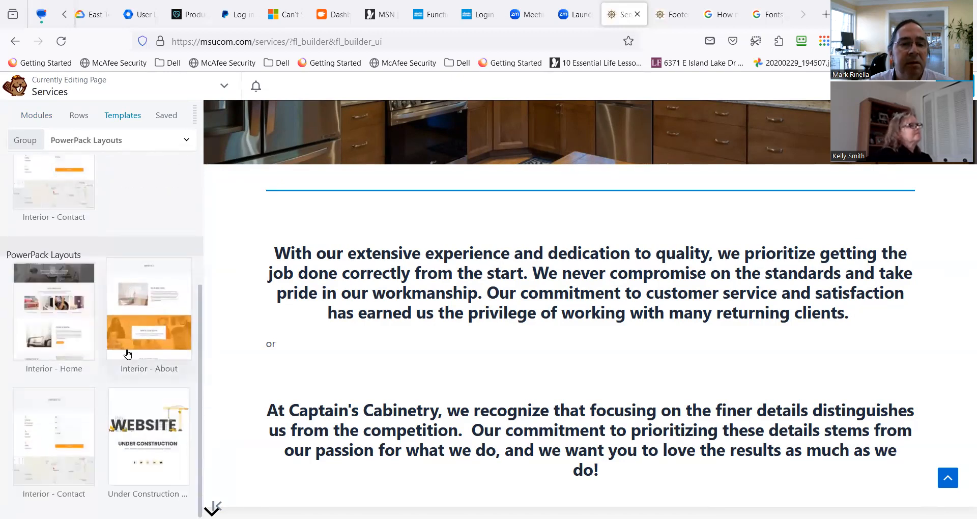
pyautogui.scroll(4, 125, 336)
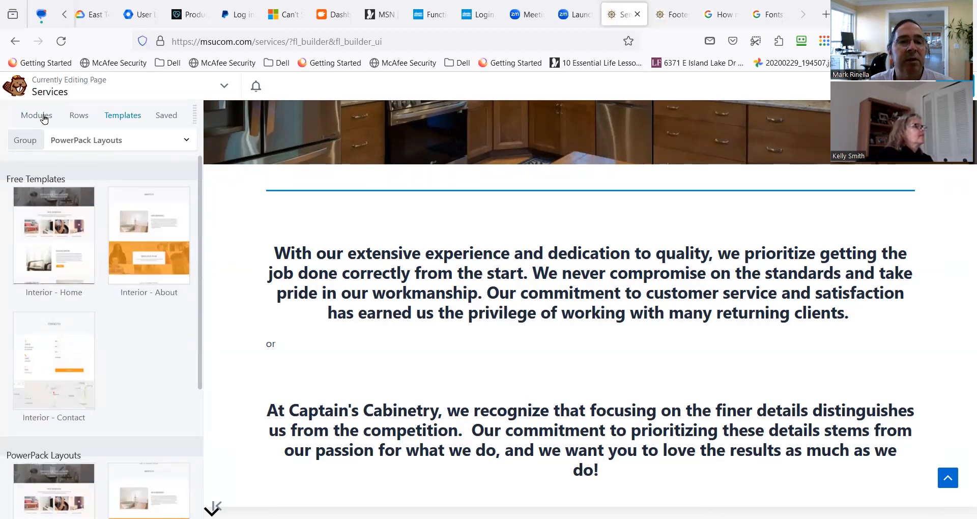
# Return to the Landing Pages group and examine the rest of its templates for layout ideas.
pyautogui.click(86, 146)
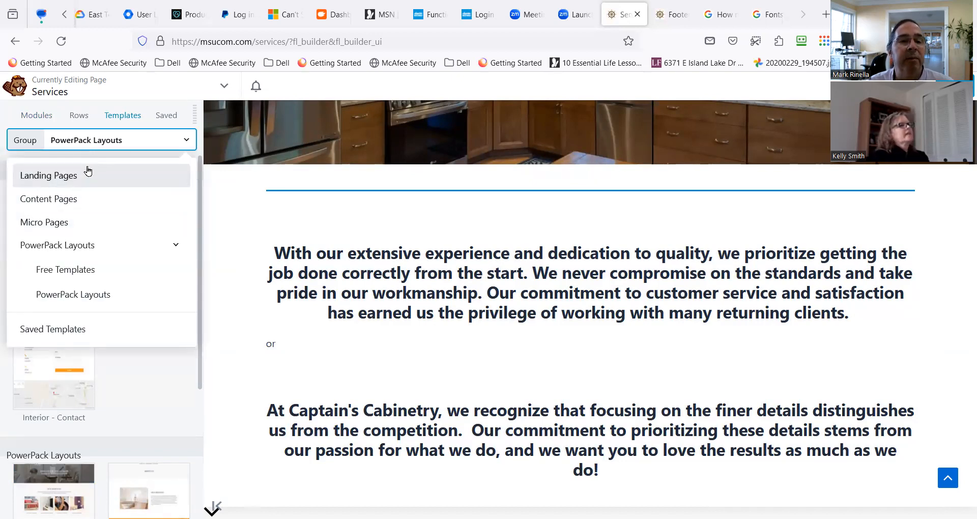
pyautogui.click(89, 171)
pyautogui.scroll(-4, 102, 308)
pyautogui.scroll(-10, 101, 309)
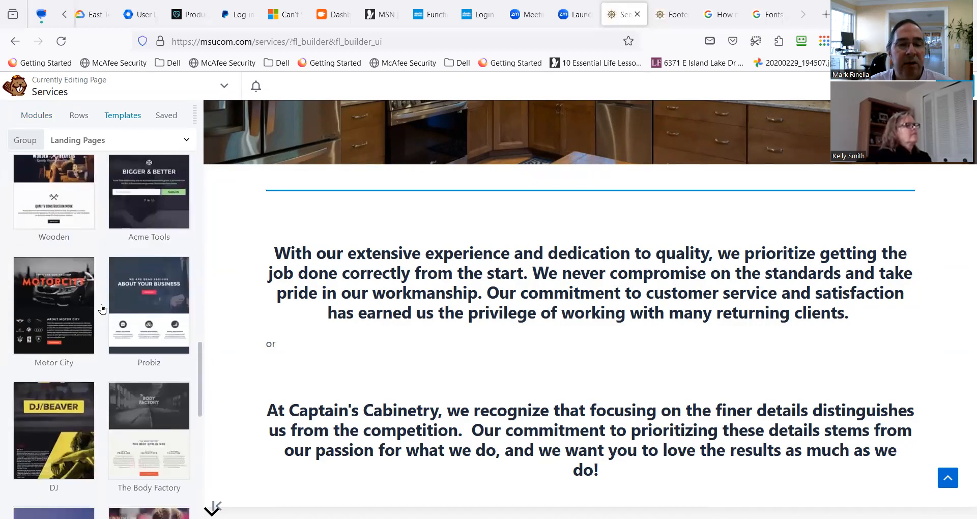
pyautogui.scroll(-4, 100, 307)
pyautogui.scroll(-3, 77, 314)
pyautogui.scroll(-3, 77, 314)
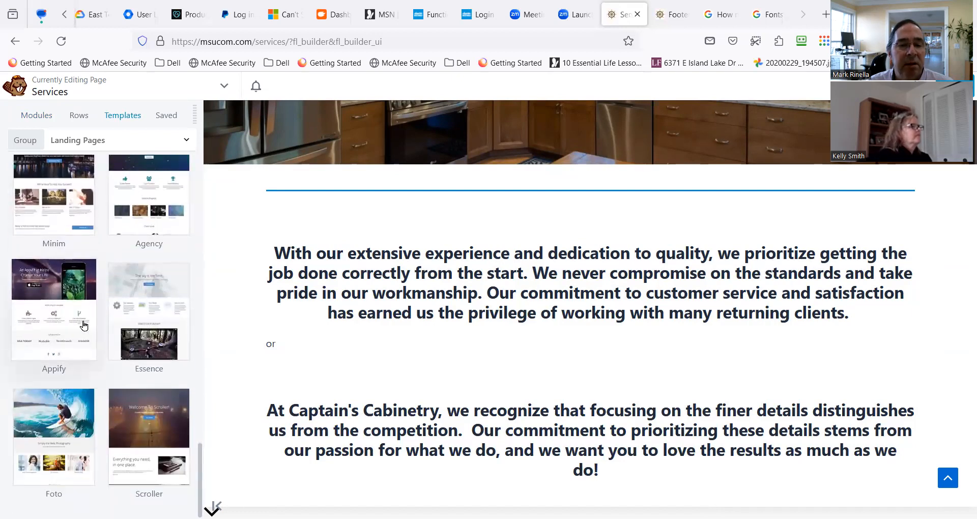
# Review the Landing Pages templates again from the beginning and examine the builder's saved rows, columns and modules.
pyautogui.scroll(15, 84, 326)
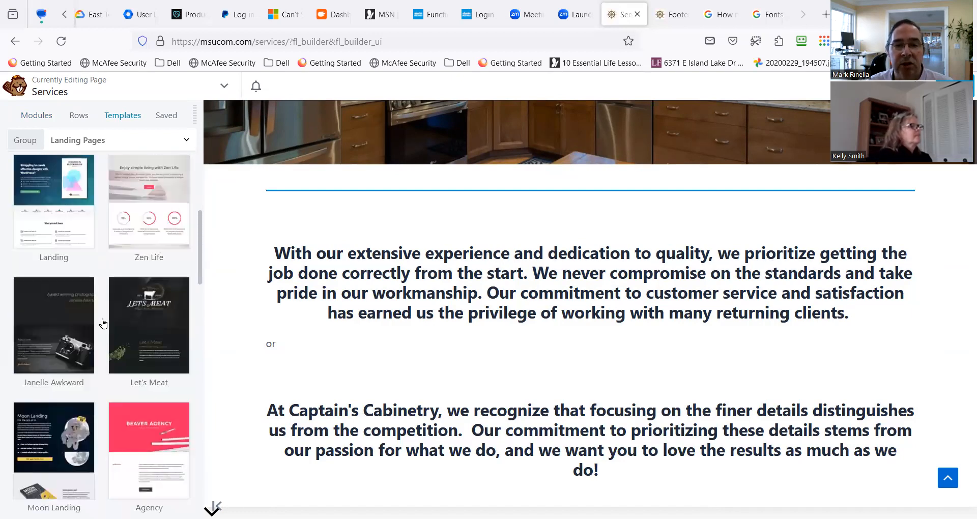
pyautogui.scroll(1, 103, 324)
pyautogui.scroll(5, 371, 212)
pyautogui.moveTo(296, 289)
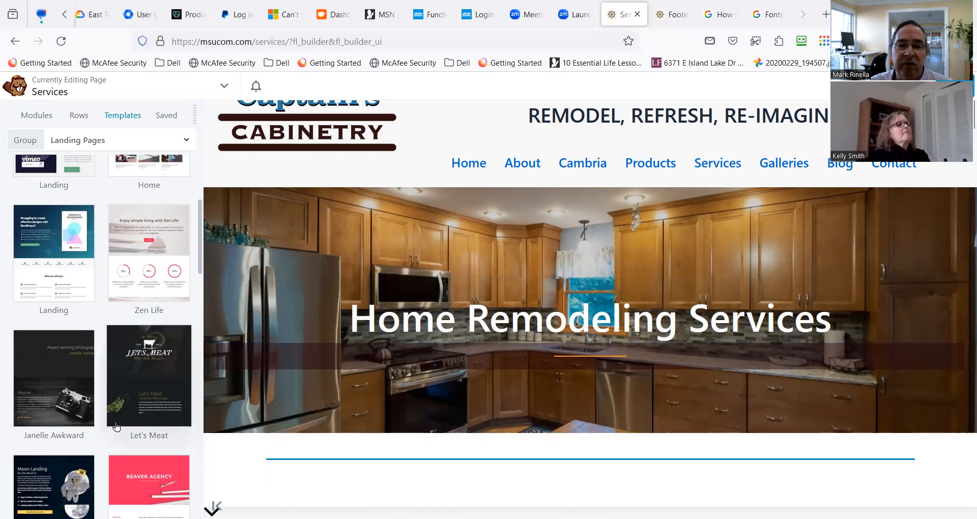
pyautogui.scroll(5, 101, 402)
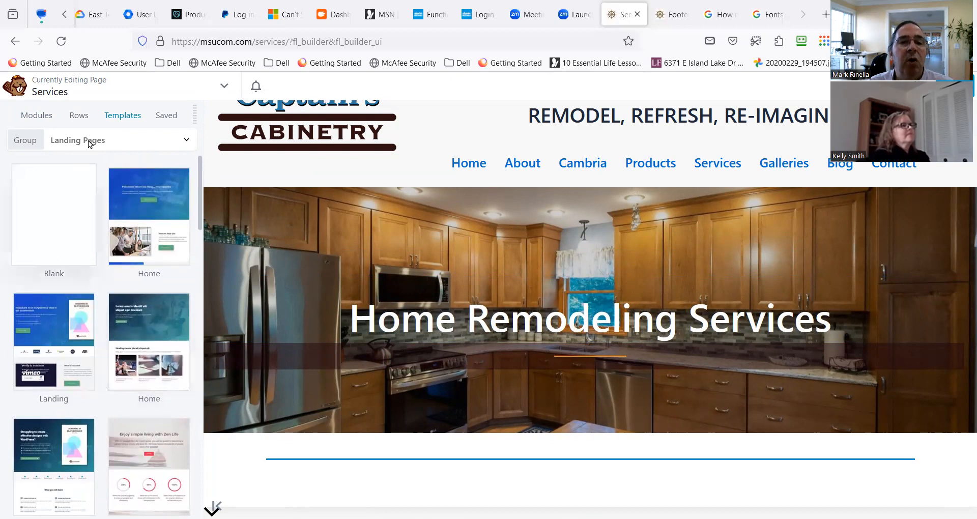
pyautogui.click(161, 118)
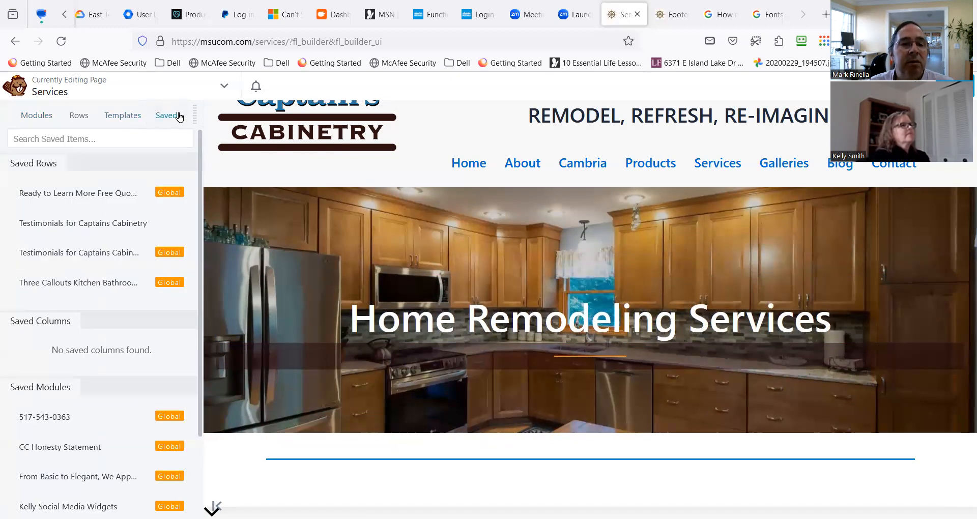
pyautogui.scroll(-2, 100, 361)
pyautogui.scroll(3, 100, 367)
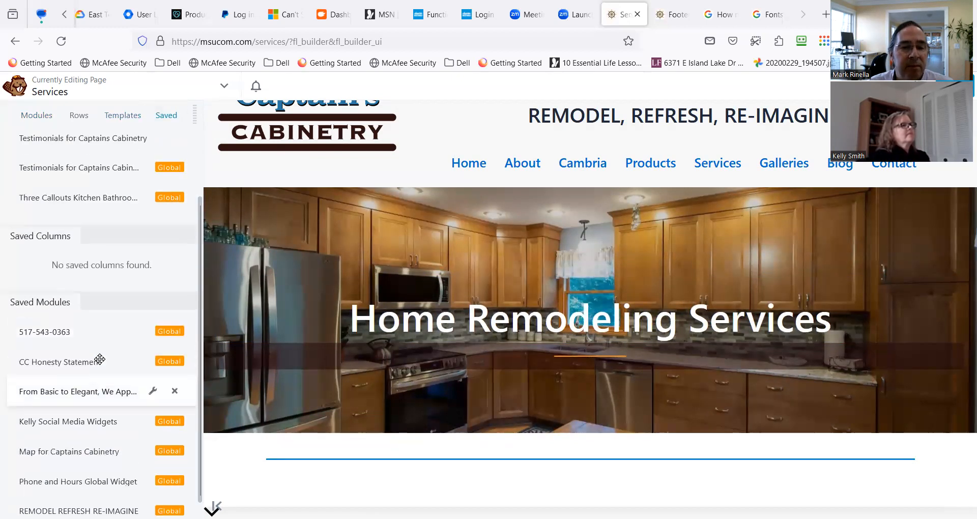
# Exit the page builder on the Services page and open the site's WordPress dashboard.
pyautogui.click(41, 120)
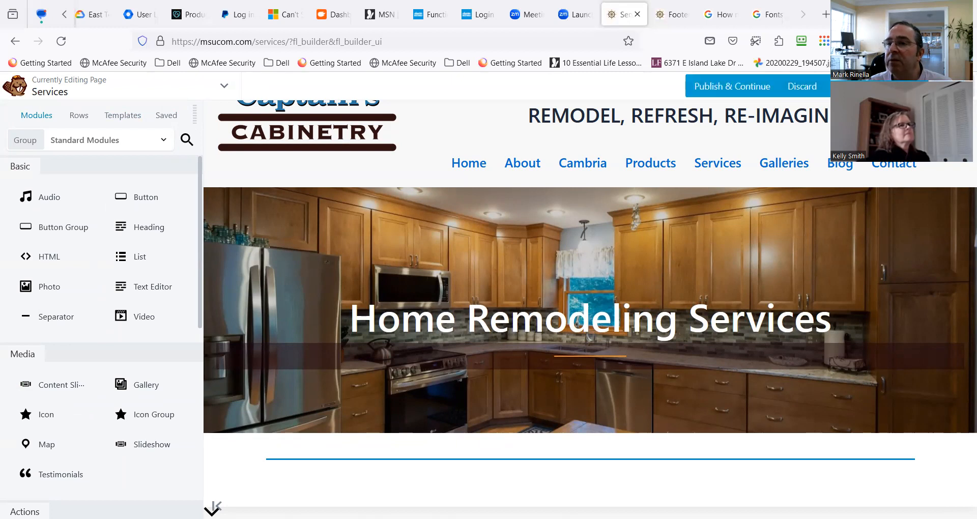
pyautogui.click(904, 86)
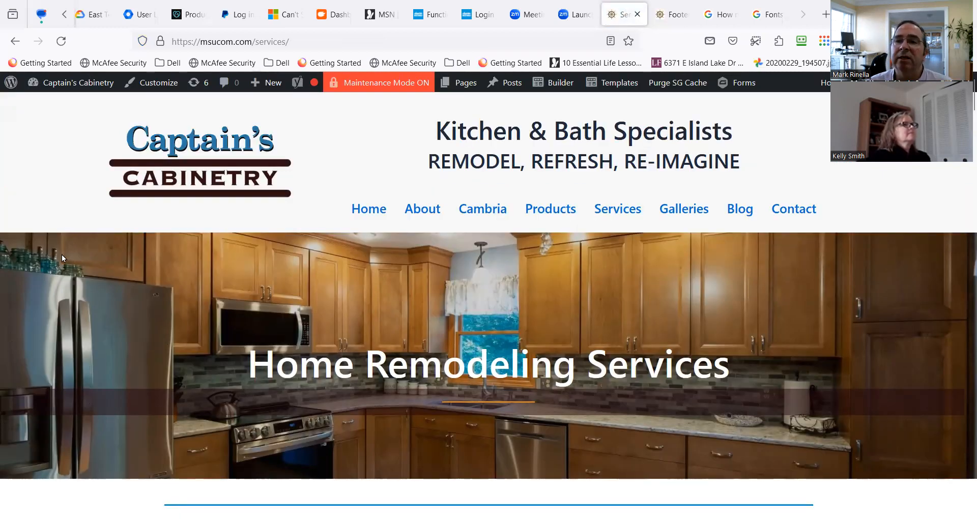
pyautogui.moveTo(65, 85)
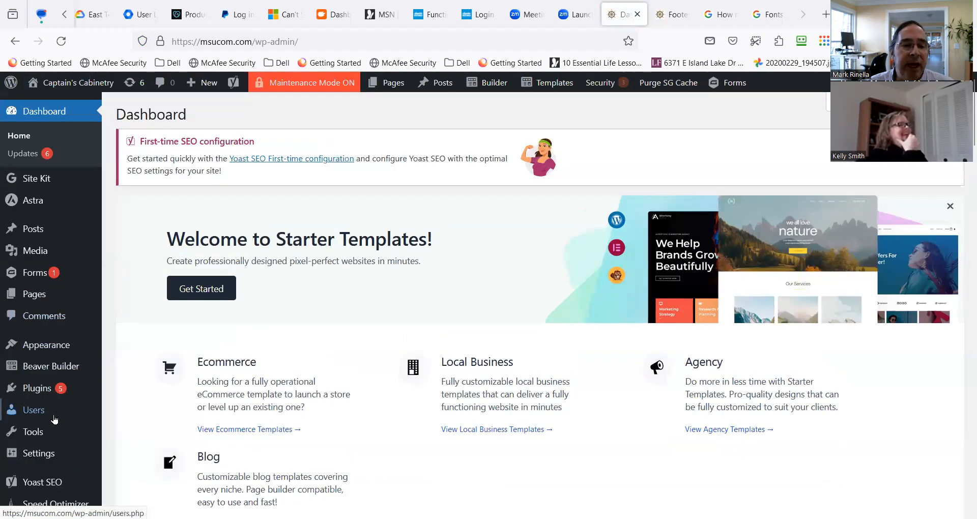
# Open the template settings within the Beaver Builder settings.
pyautogui.moveTo(81, 427)
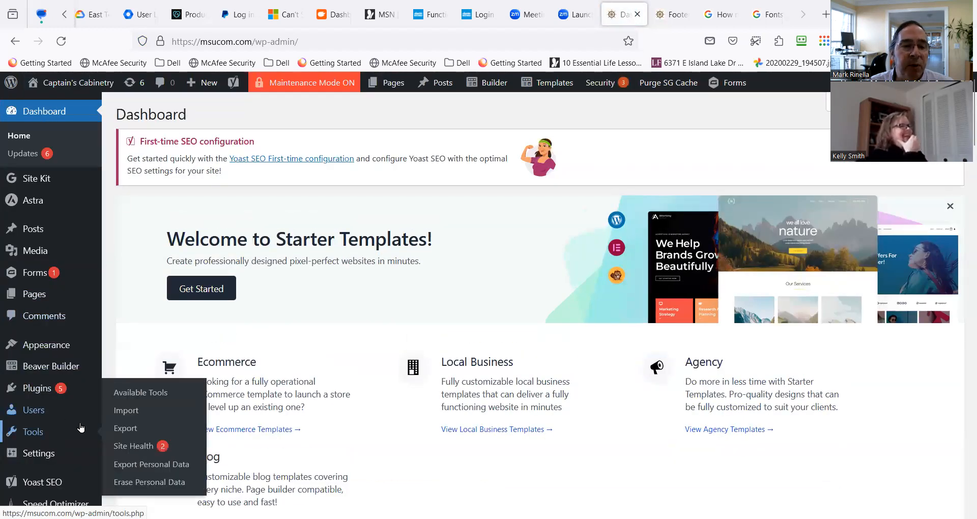
pyautogui.scroll(-3, 80, 427)
pyautogui.moveTo(77, 259)
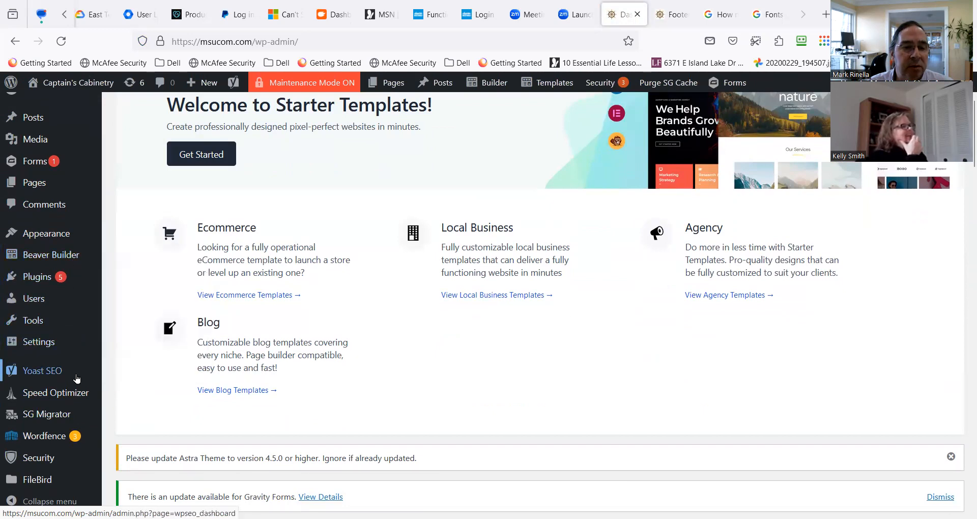
pyautogui.scroll(-1, 61, 415)
pyautogui.scroll(-1, 61, 415)
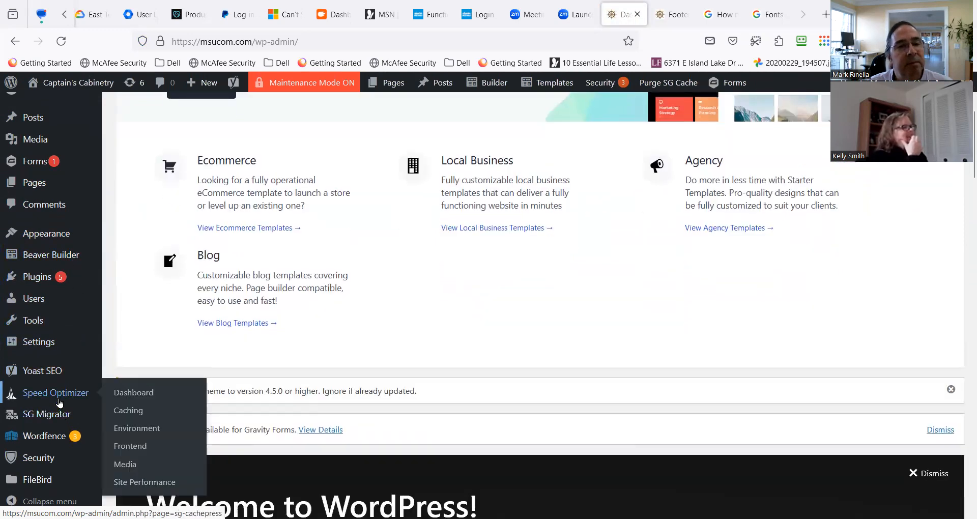
pyautogui.scroll(2, 64, 367)
pyautogui.moveTo(71, 297)
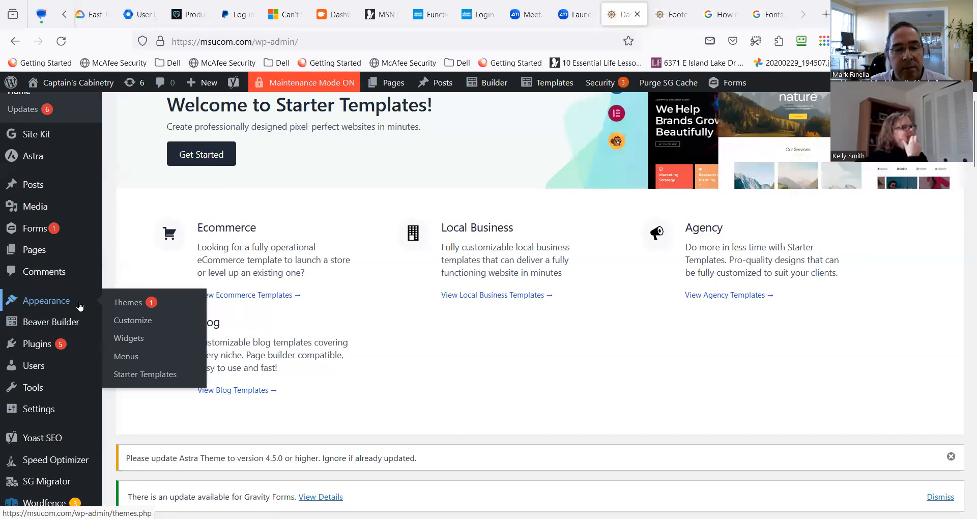
pyautogui.moveTo(83, 322)
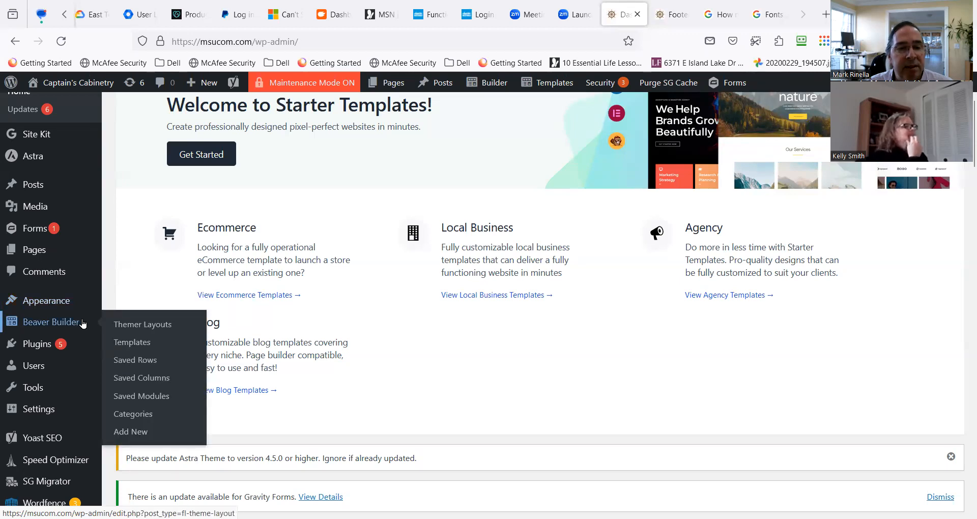
pyautogui.scroll(-3, 83, 323)
pyautogui.moveTo(66, 471)
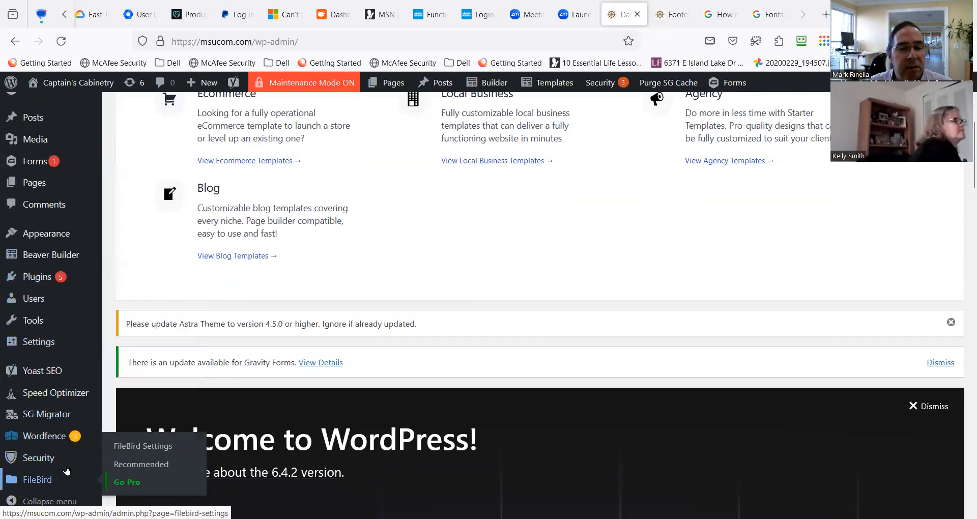
pyautogui.moveTo(70, 349)
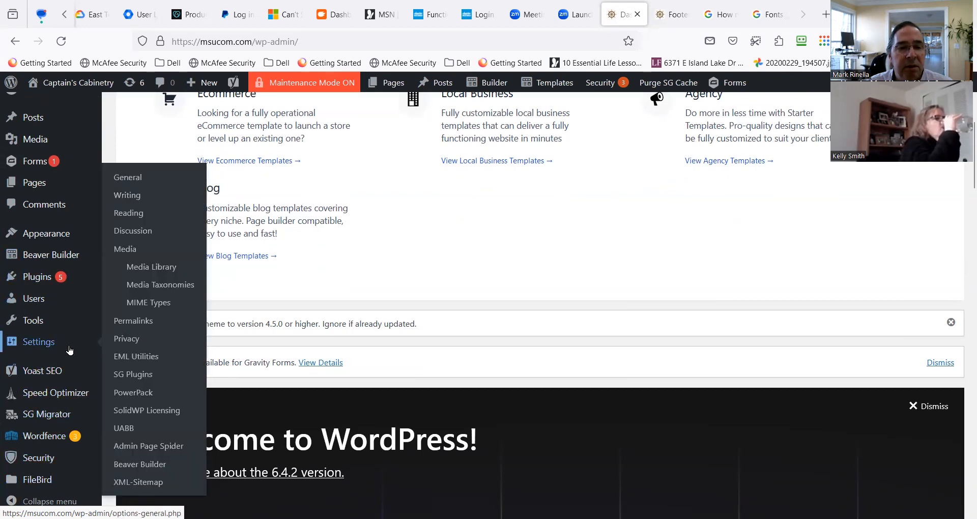
pyautogui.click(135, 465)
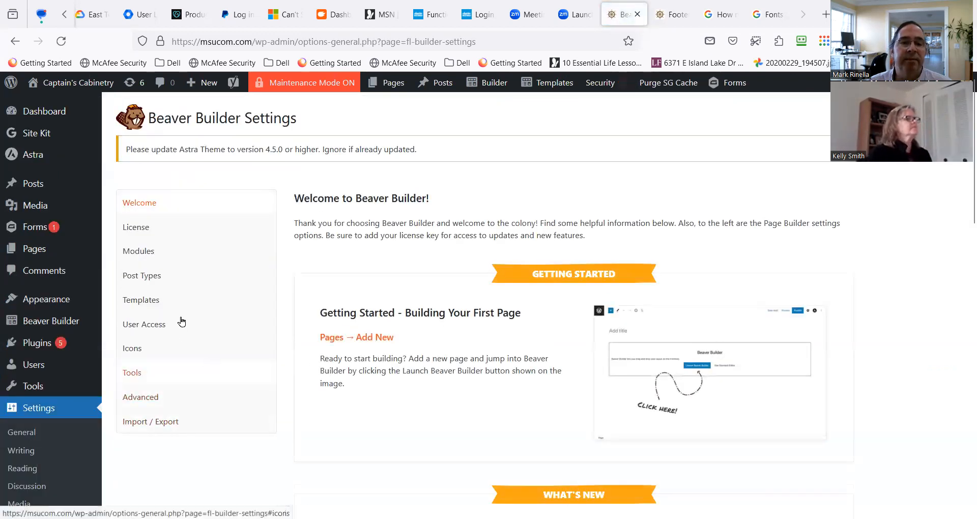
pyautogui.click(176, 304)
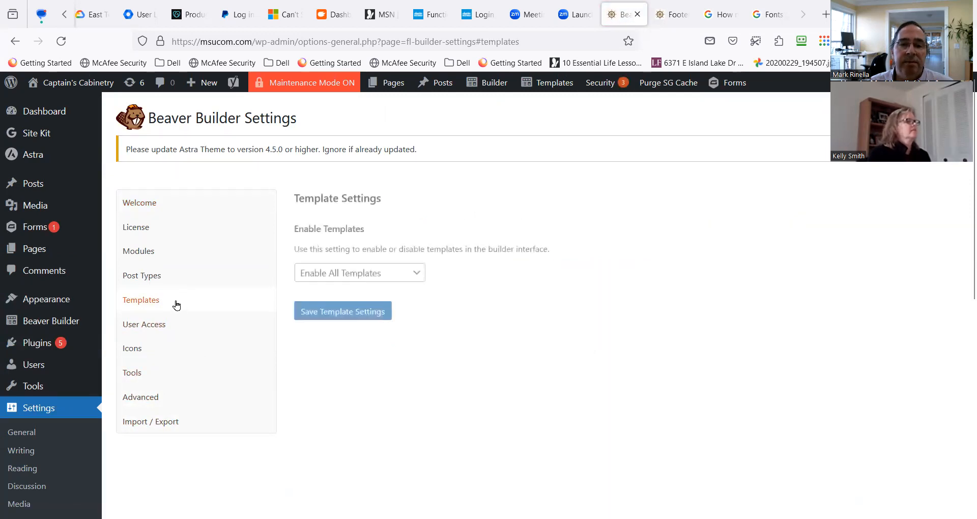
# Save the Beaver Builder template settings with Enable All Templates selected.
pyautogui.click(407, 280)
pyautogui.click(406, 279)
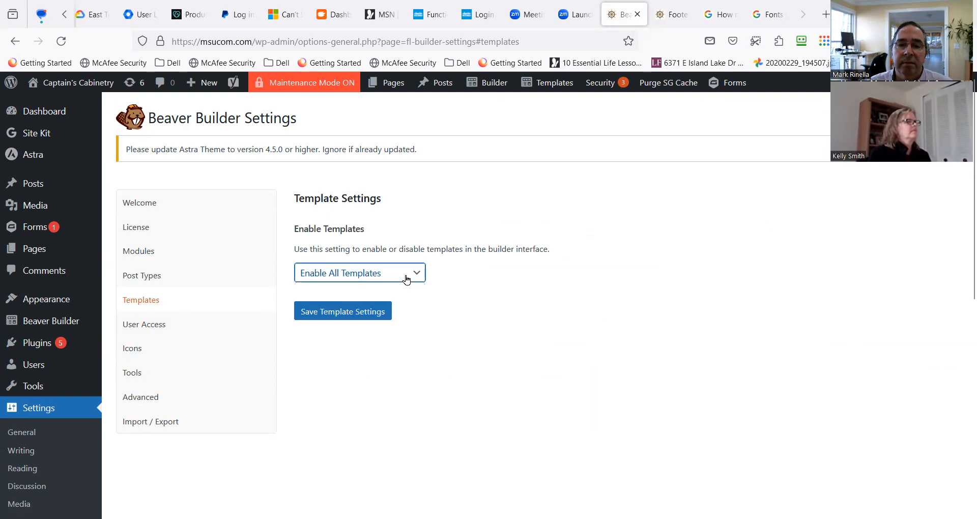
pyautogui.scroll(-2, 473, 327)
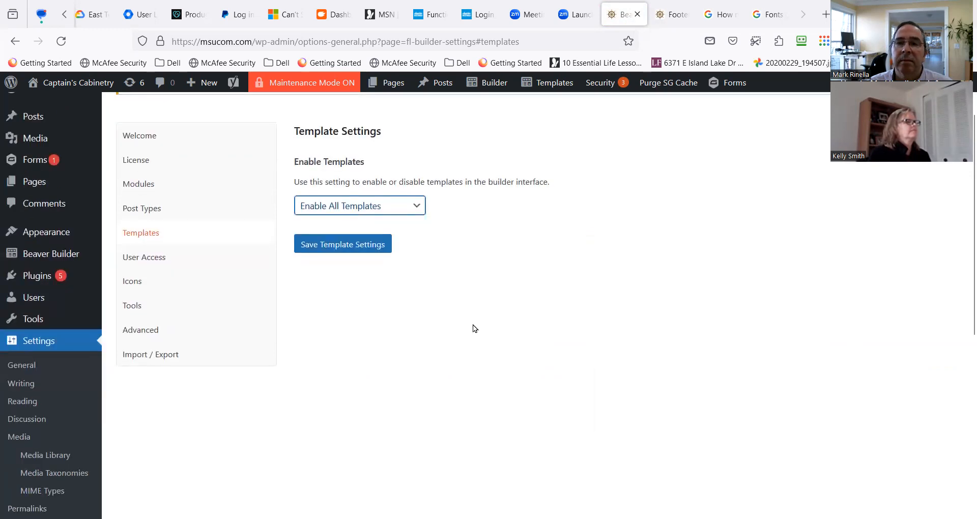
pyautogui.scroll(2, 458, 330)
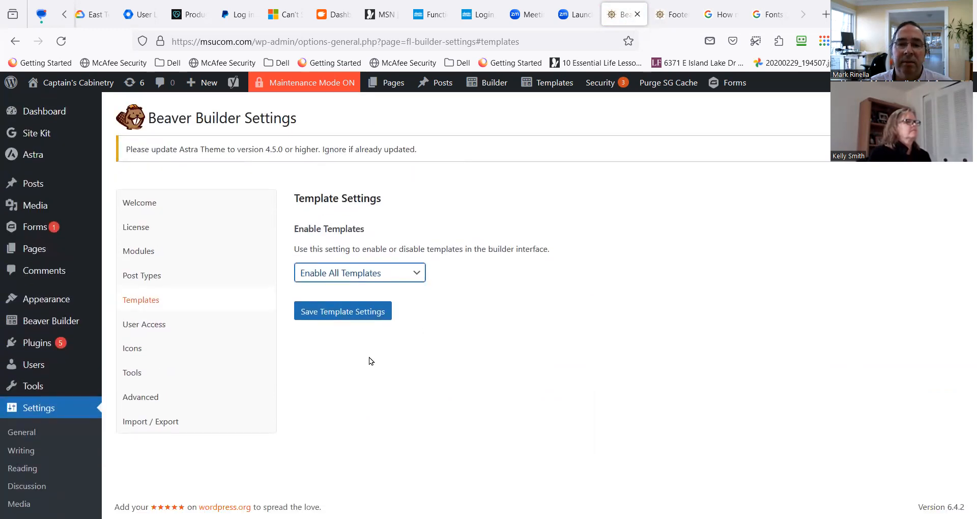
pyautogui.click(143, 305)
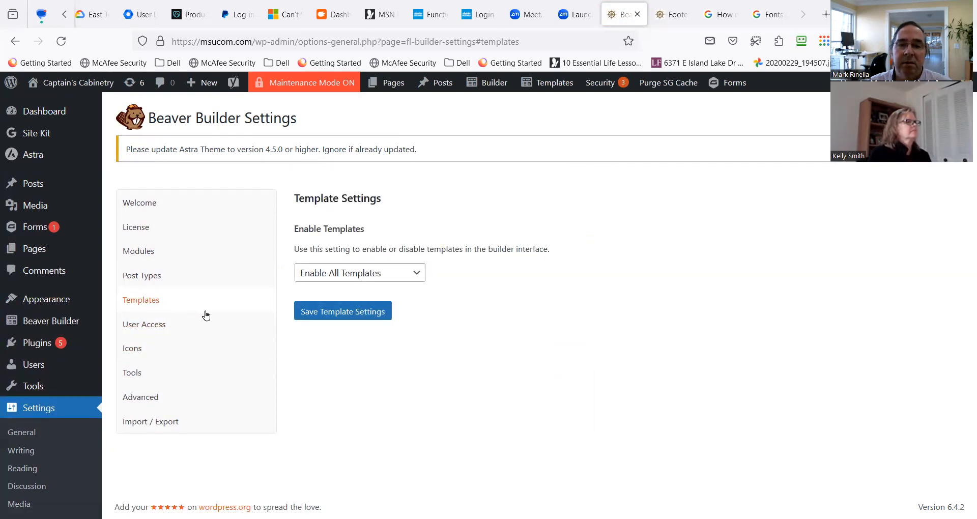
pyautogui.click(324, 317)
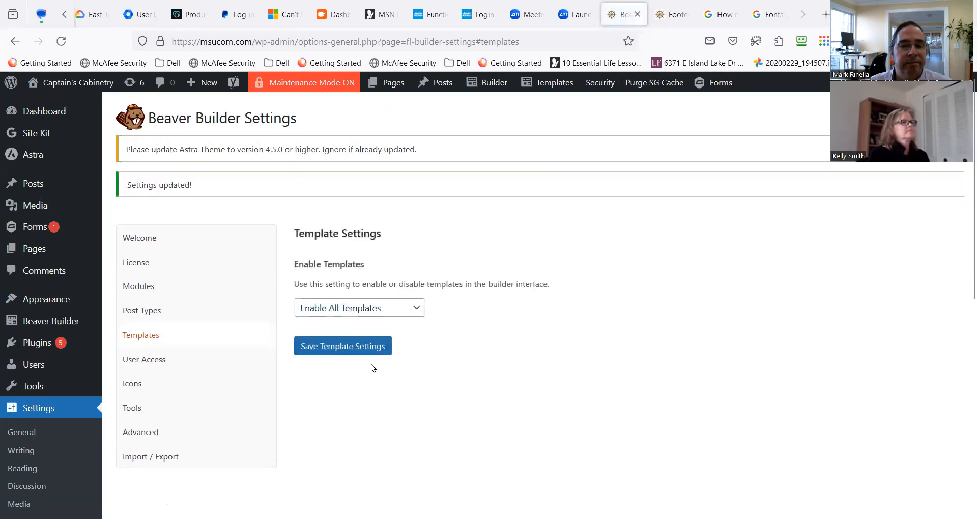
# Open the Starter Templates library to look for website designs.
pyautogui.scroll(-1, 84, 437)
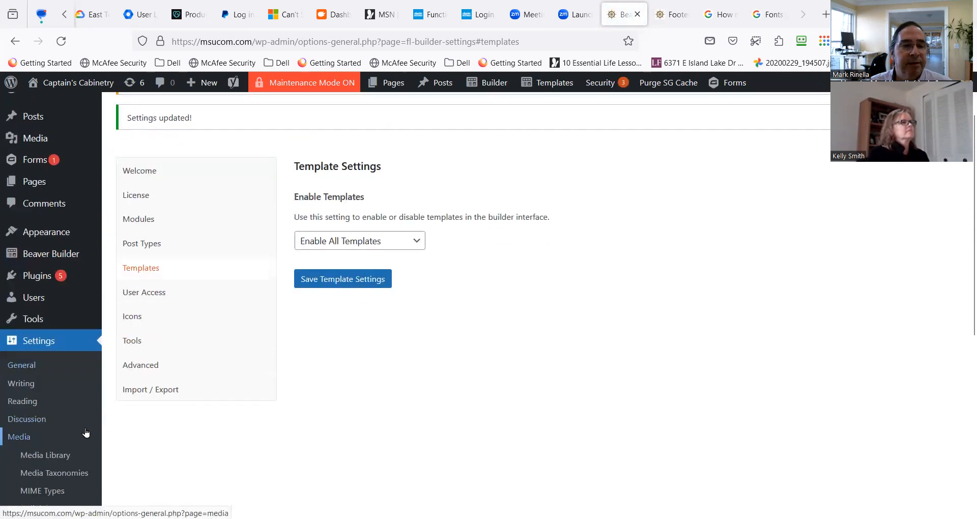
pyautogui.scroll(-1, 85, 433)
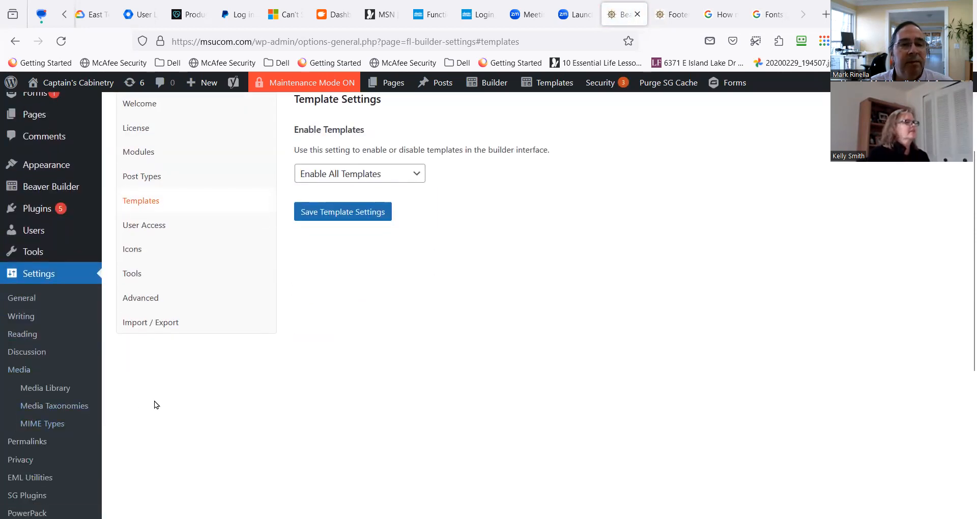
pyautogui.scroll(-1, 154, 402)
pyautogui.scroll(-3, 147, 407)
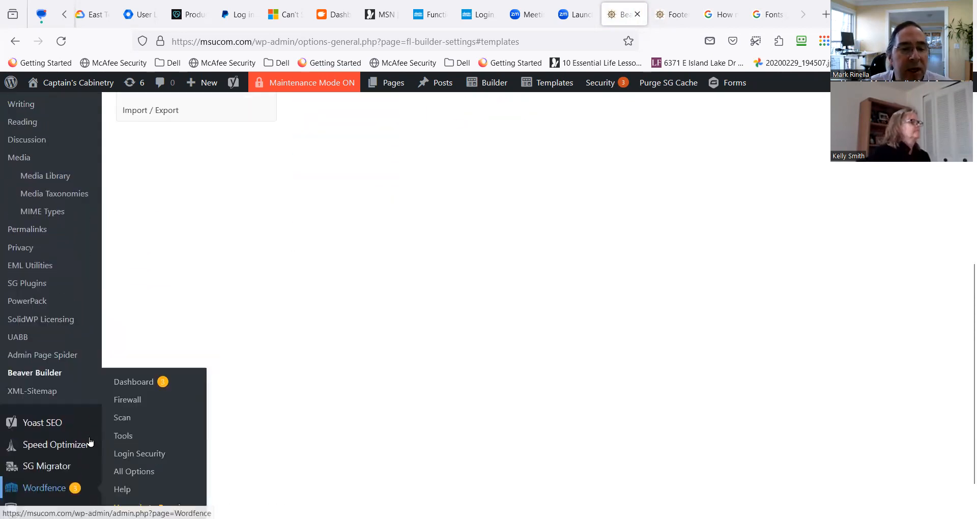
pyautogui.scroll(4, 81, 434)
pyautogui.scroll(2, 81, 434)
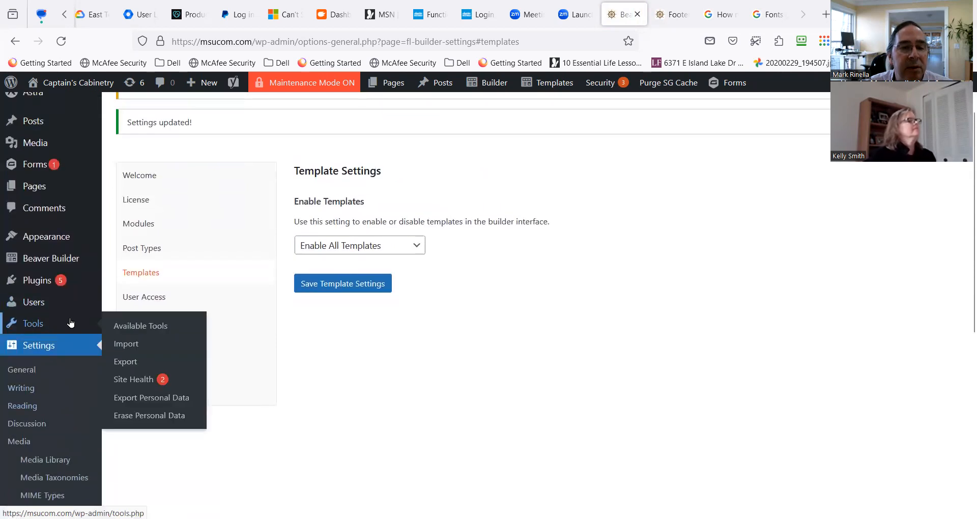
pyautogui.moveTo(65, 240)
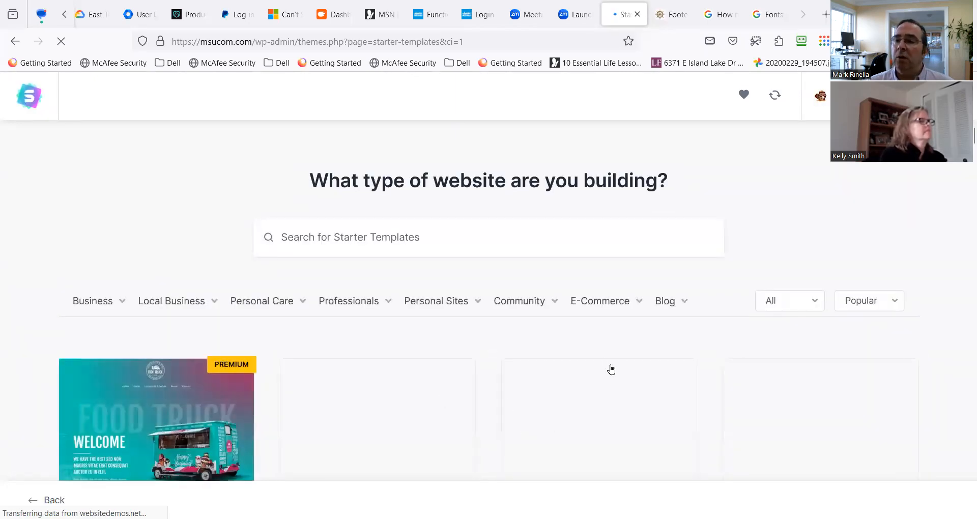
# Browse the starter template designs and the E-Commerce and Local Business categories, and go back one page.
pyautogui.scroll(-3, 286, 348)
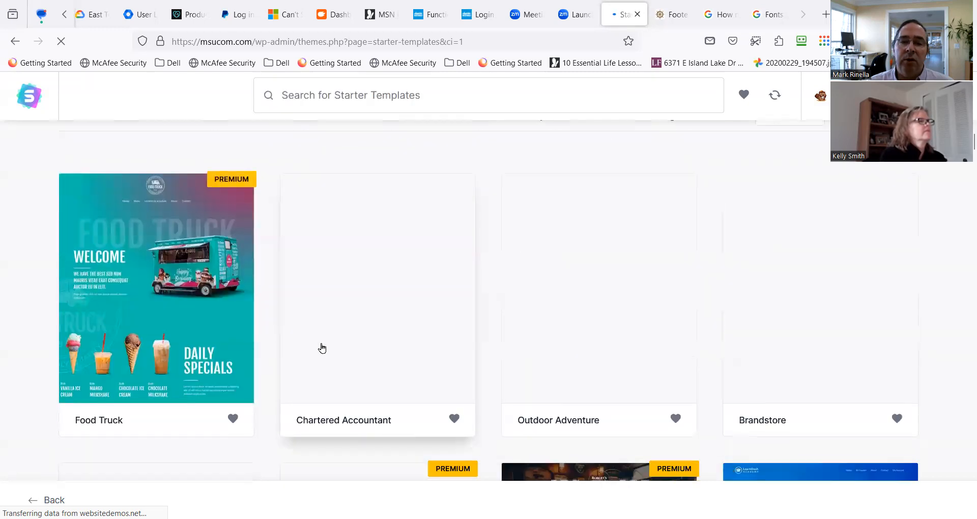
pyautogui.scroll(3, 382, 341)
pyautogui.click(805, 307)
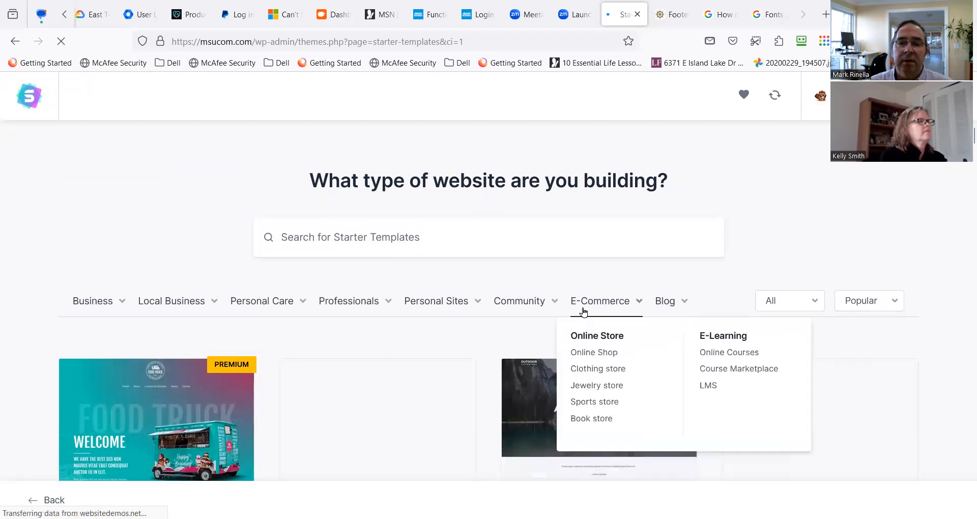
pyautogui.moveTo(196, 305)
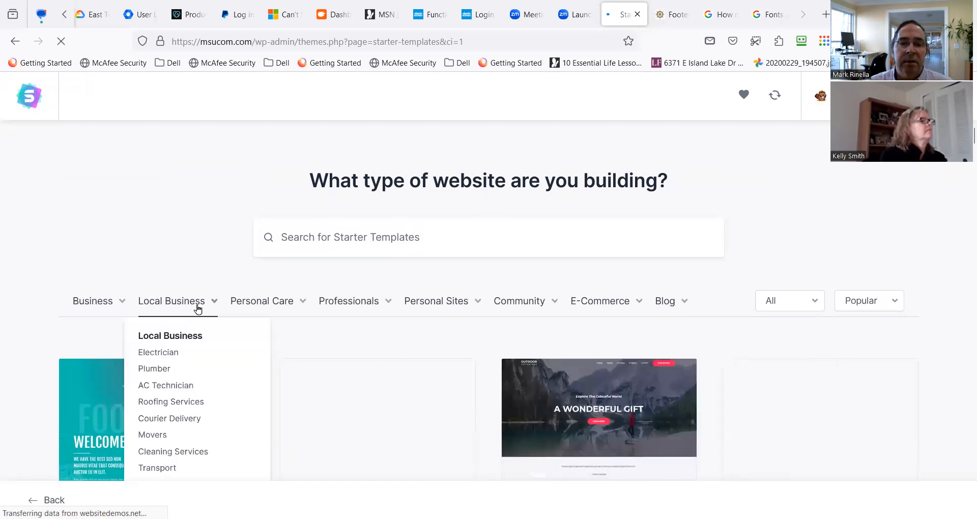
pyautogui.scroll(-15, 258, 364)
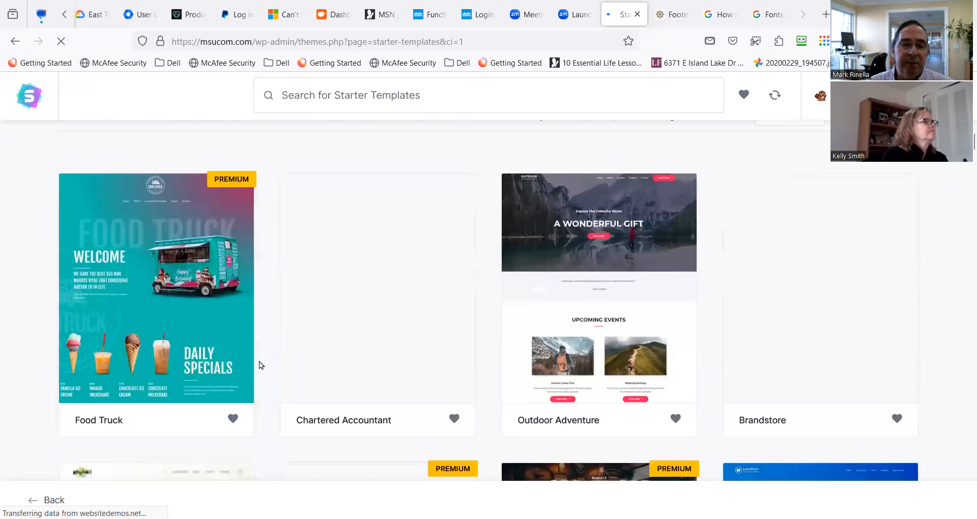
pyautogui.scroll(-10, 355, 363)
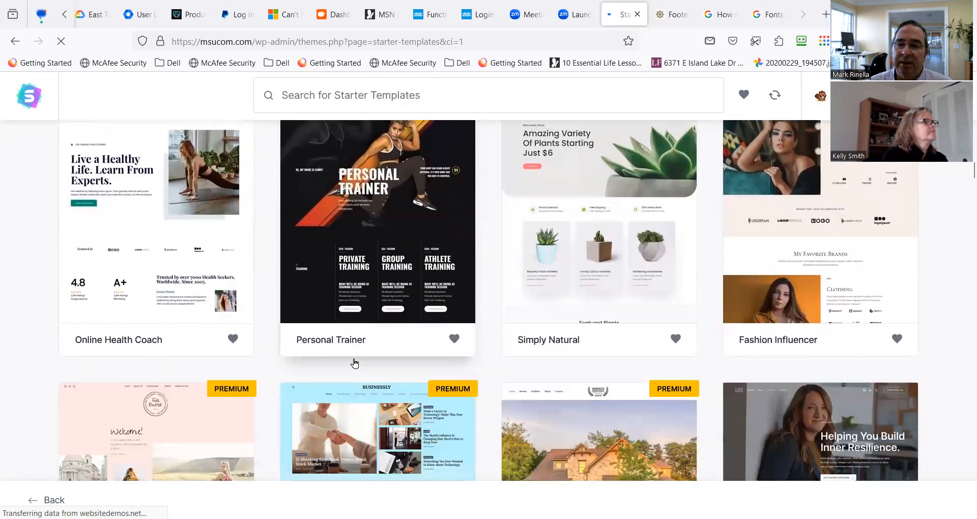
pyautogui.scroll(-2, 355, 362)
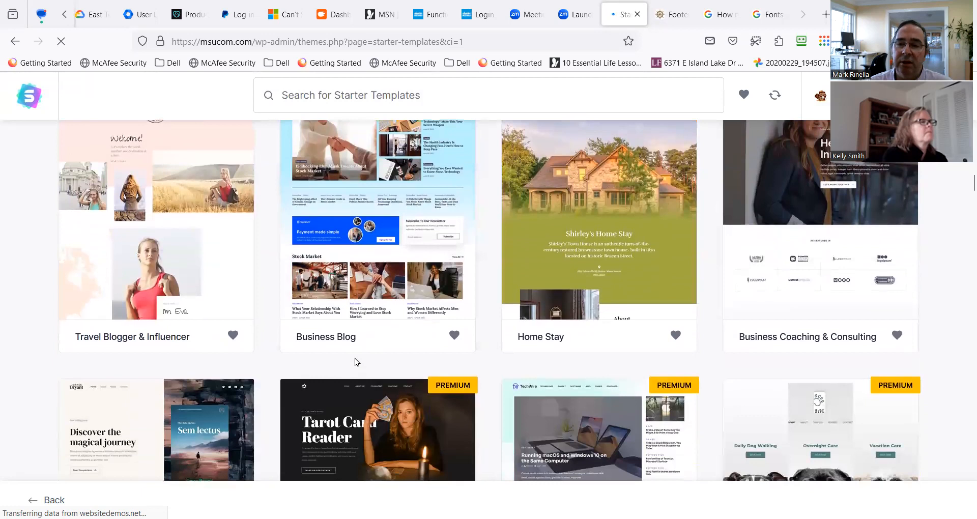
pyautogui.scroll(20, 355, 363)
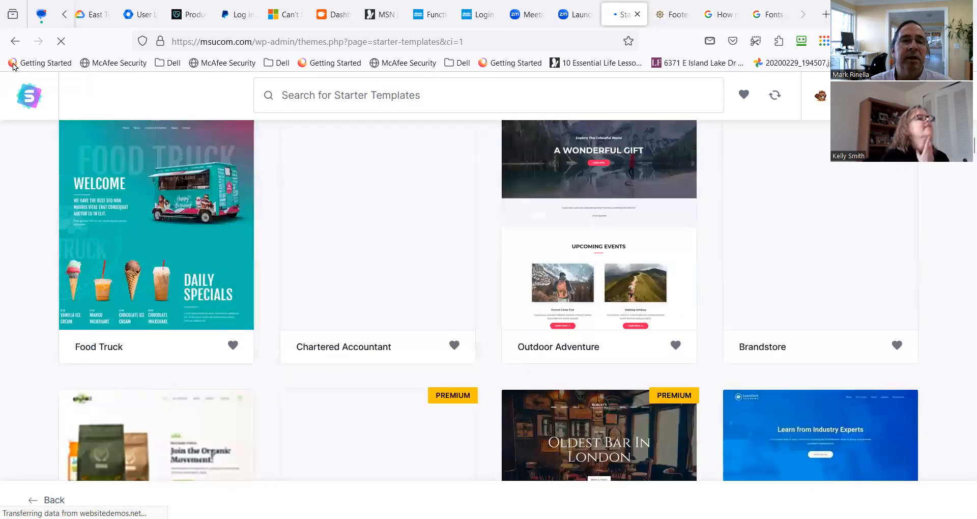
pyautogui.click(16, 45)
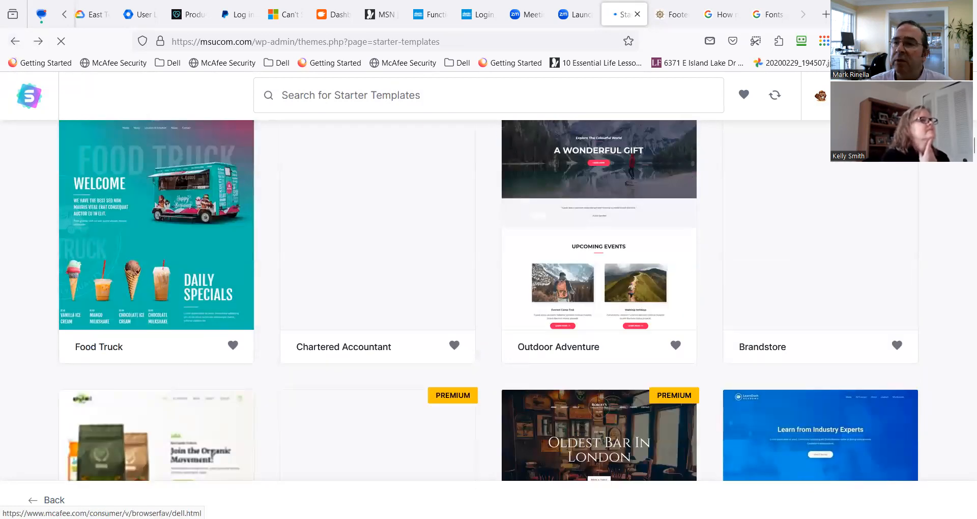
# Select Beaver Builder as the page builder for the starter templates and return to the Beaver Builder template settings.
pyautogui.click(863, 95)
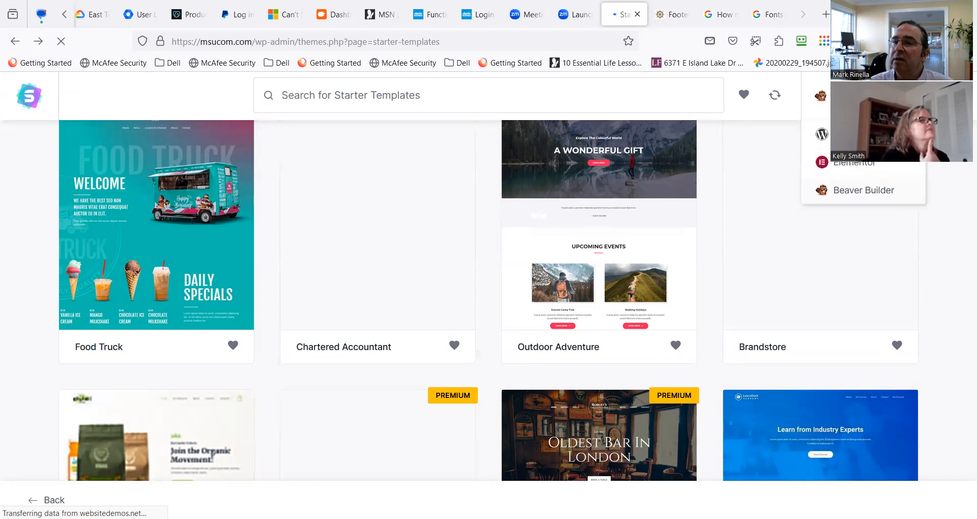
pyautogui.click(890, 193)
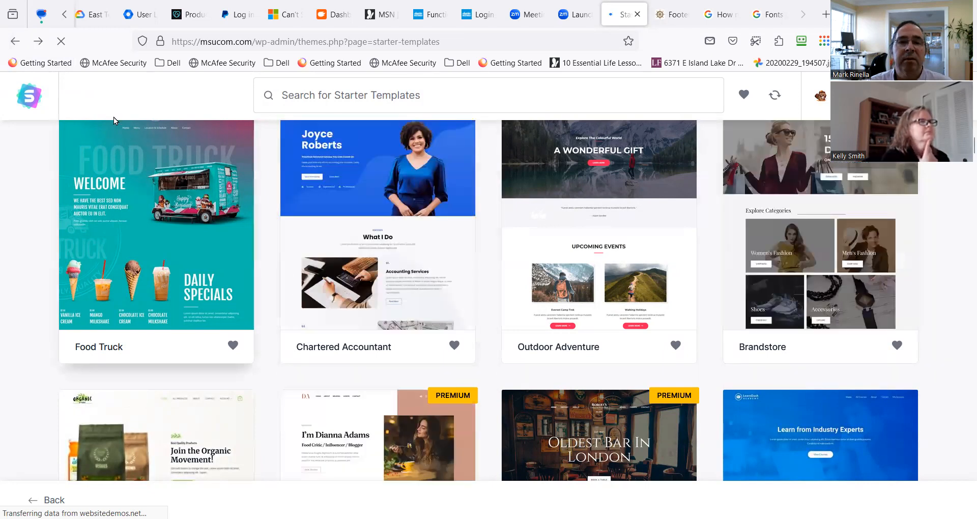
pyautogui.click(15, 41)
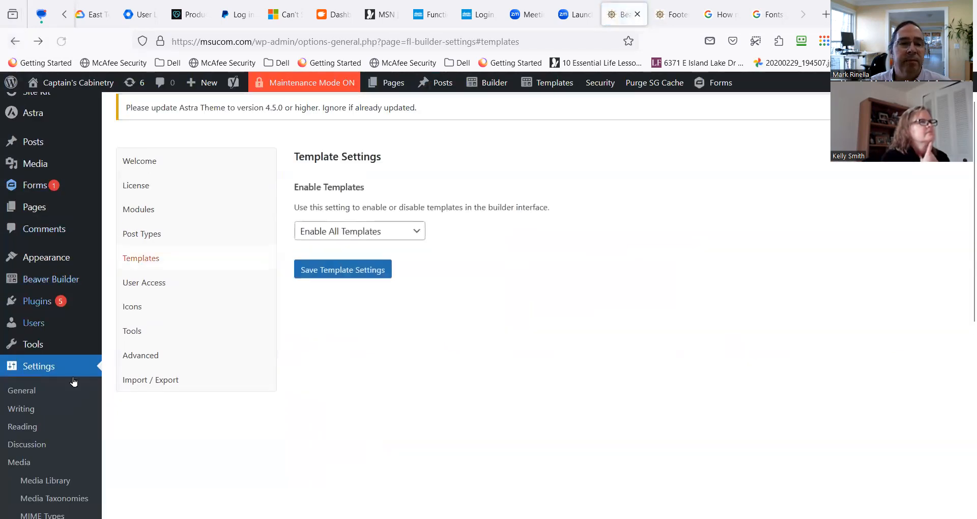
# Open the PowerPack settings of the site and show their template library.
pyautogui.moveTo(51, 285)
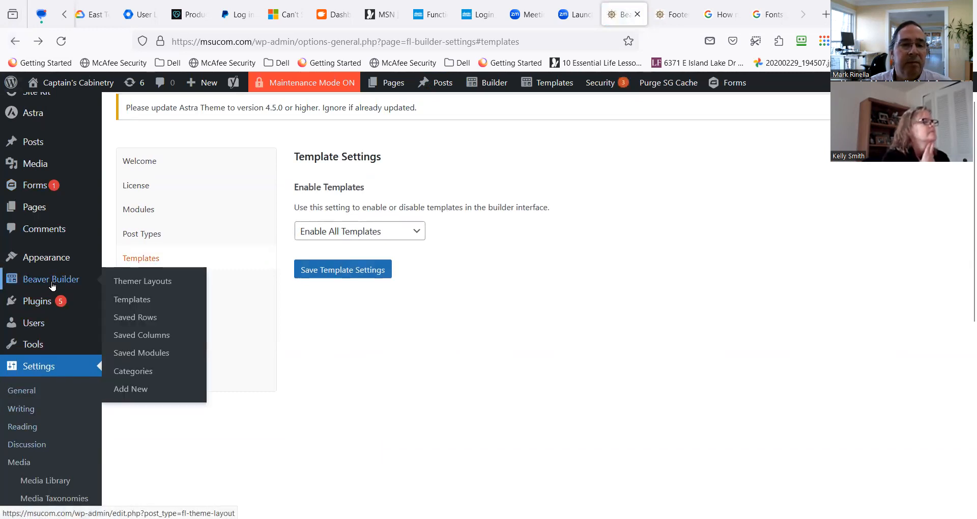
pyautogui.moveTo(70, 257)
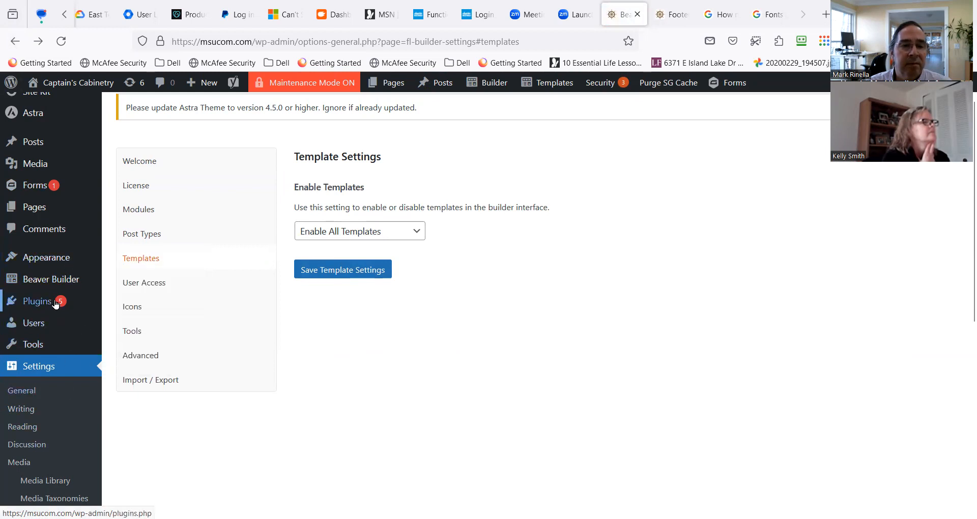
pyautogui.scroll(-4, 99, 402)
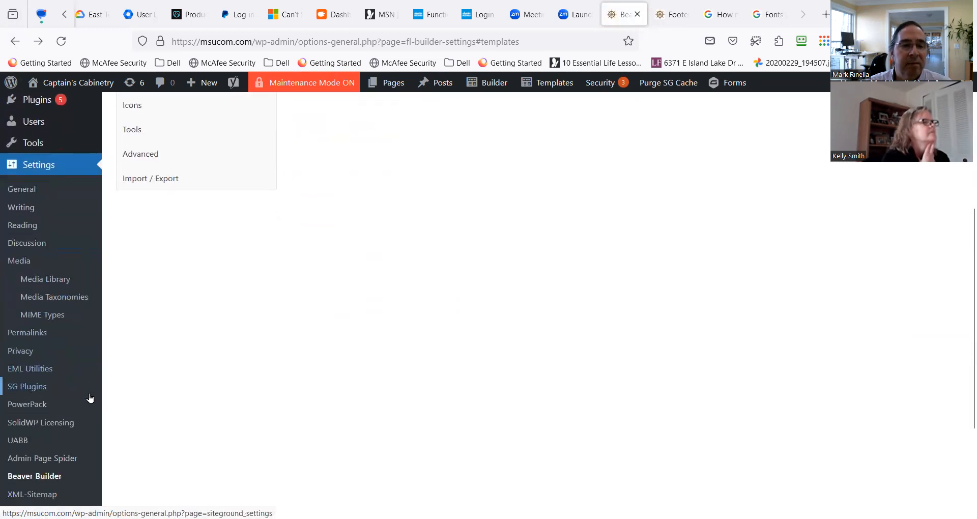
pyautogui.scroll(-1, 87, 398)
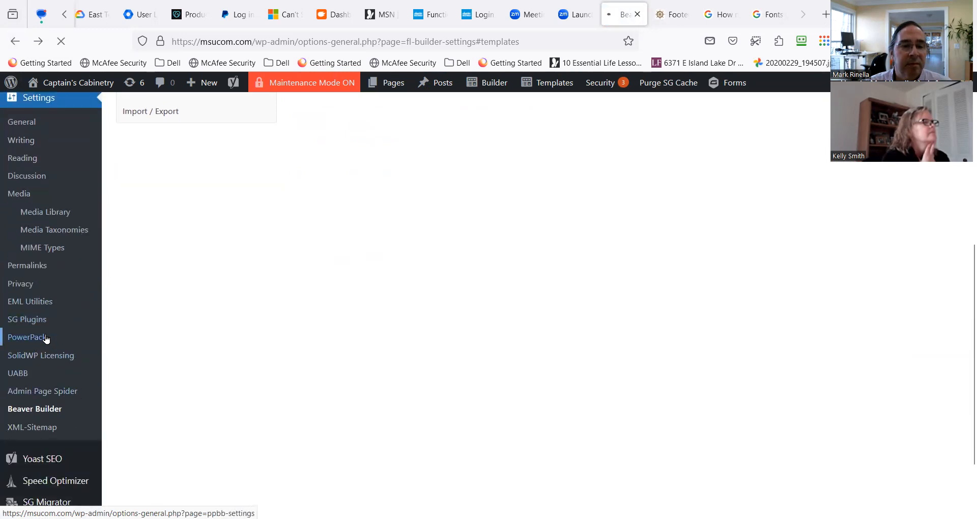
pyautogui.click(45, 337)
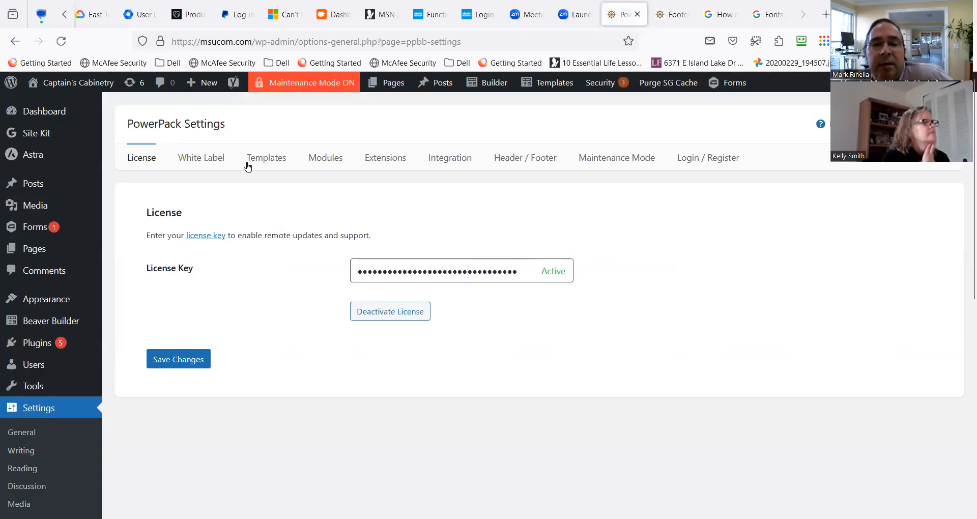
pyautogui.click(251, 162)
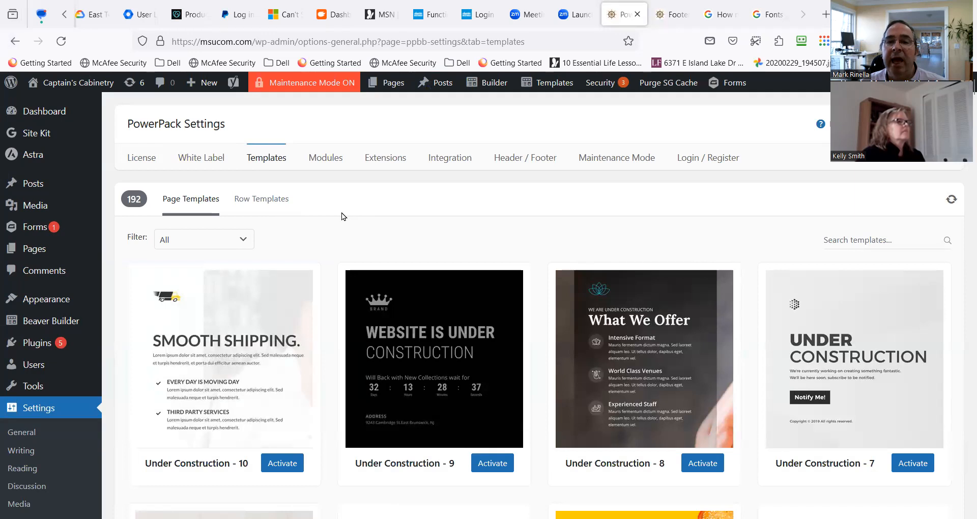
# Review the header and footer template options in the PowerPack settings.
pyautogui.click(519, 159)
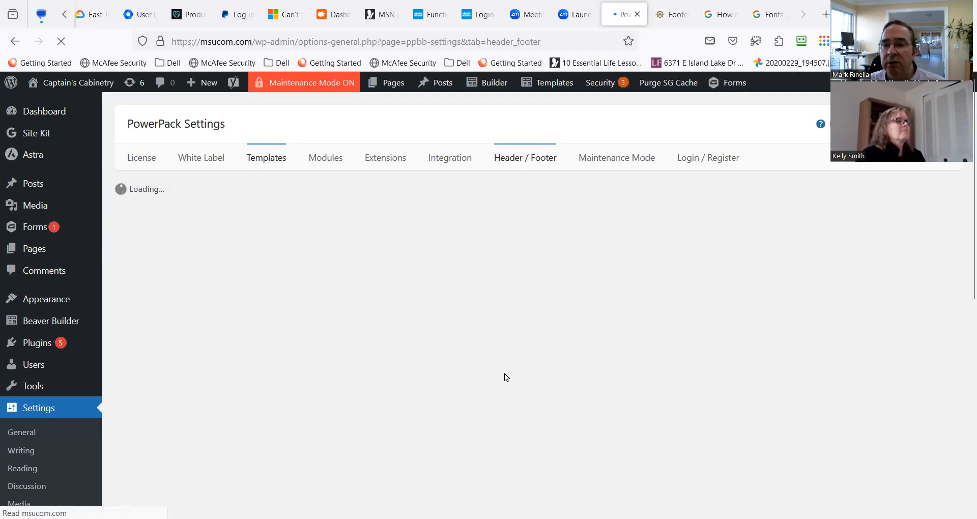
pyautogui.scroll(-2, 466, 387)
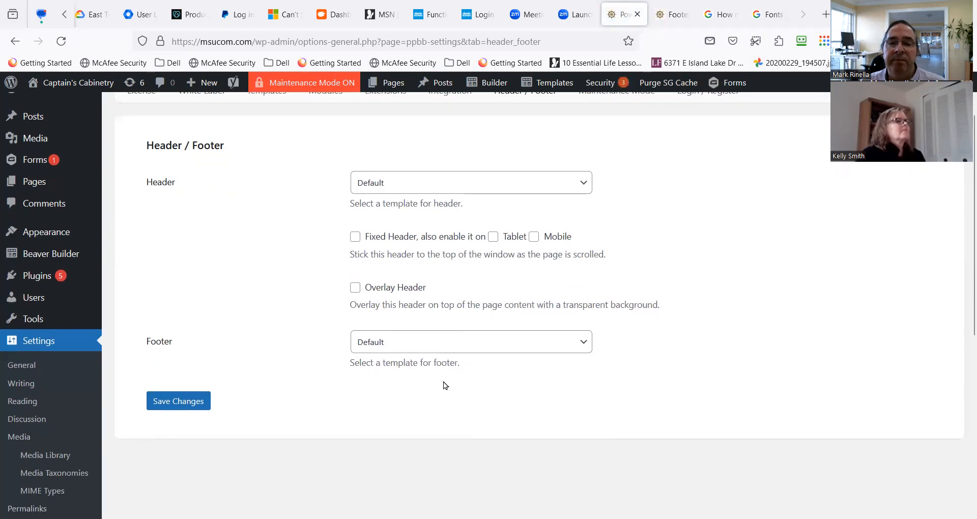
pyautogui.scroll(2, 285, 374)
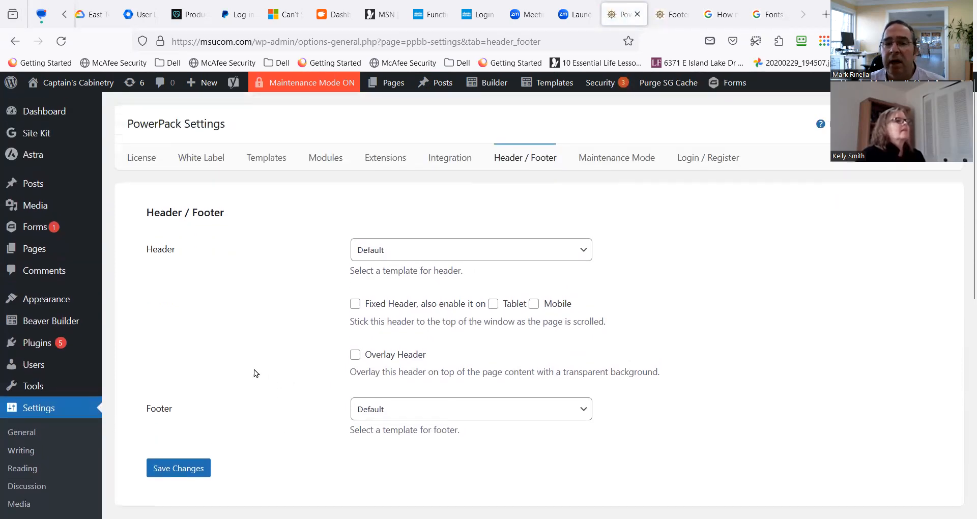
# Browse the PowerPack page templates, including the under construction, login, landing and coming soon designs.
pyautogui.click(265, 159)
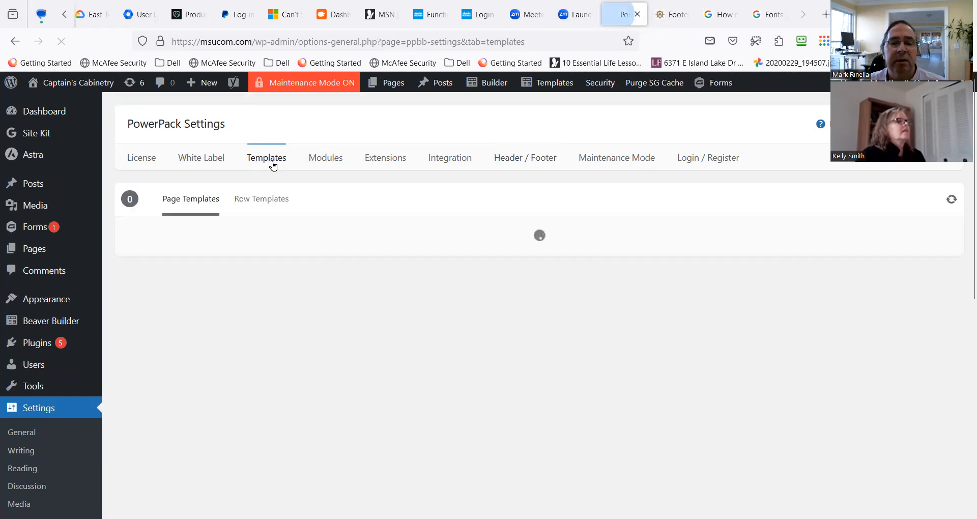
pyautogui.scroll(-5, 346, 361)
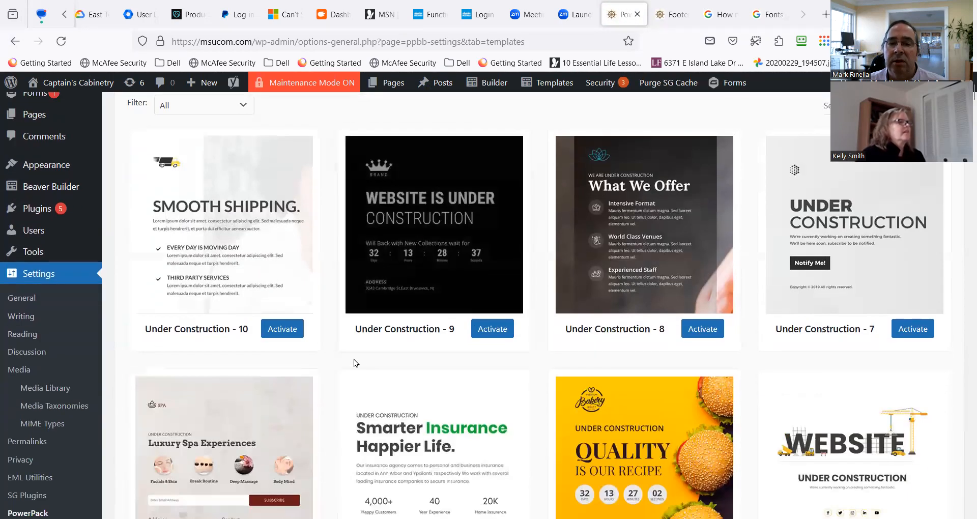
pyautogui.scroll(-5, 480, 393)
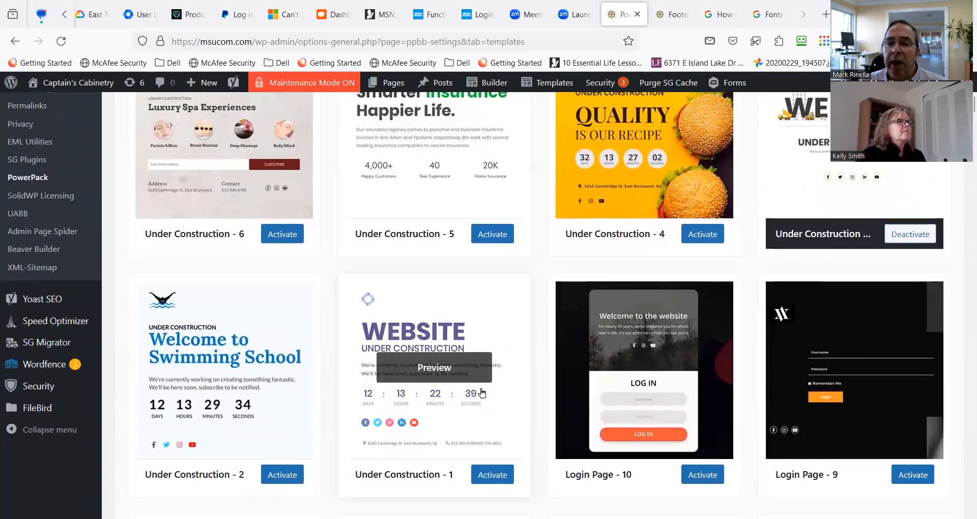
pyautogui.scroll(-5, 481, 392)
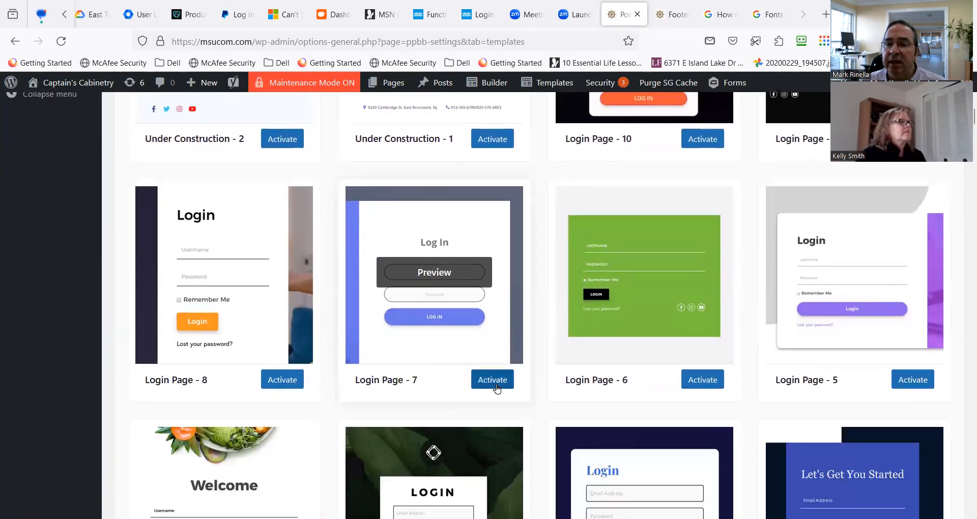
pyautogui.scroll(-6, 553, 397)
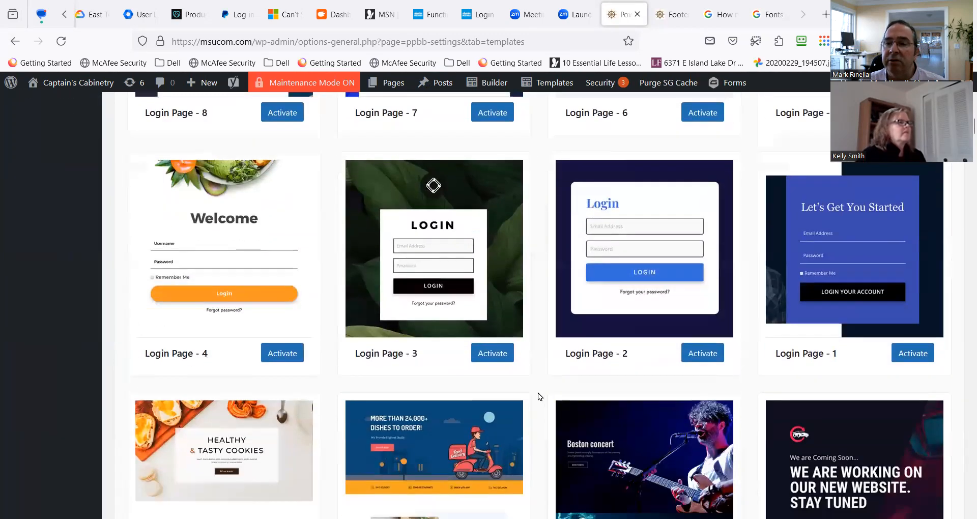
pyautogui.scroll(-8, 533, 391)
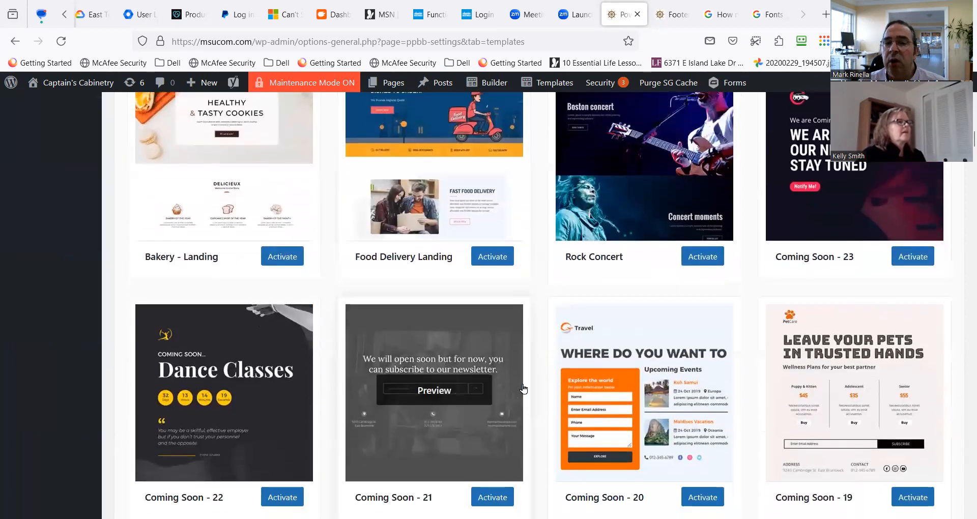
pyautogui.scroll(-3, 521, 387)
pyautogui.scroll(20, 519, 387)
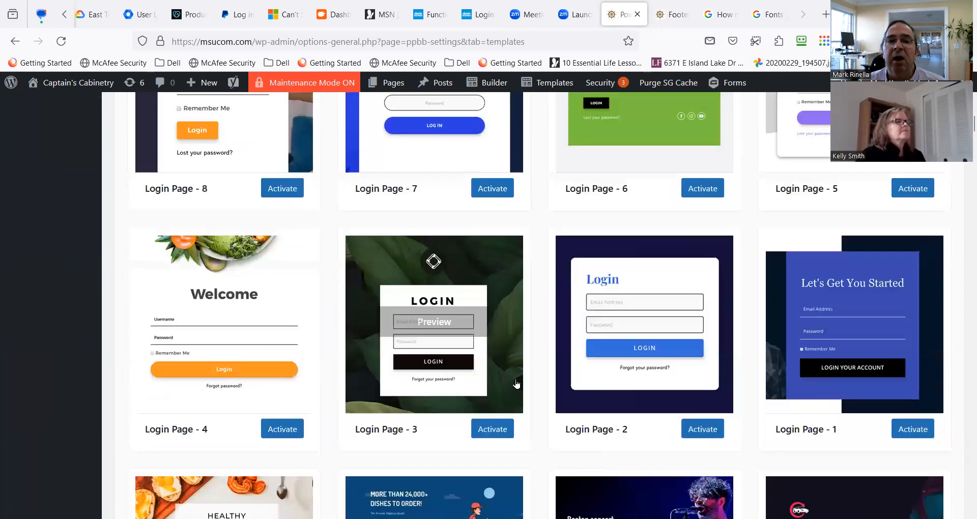
pyautogui.scroll(11, 458, 356)
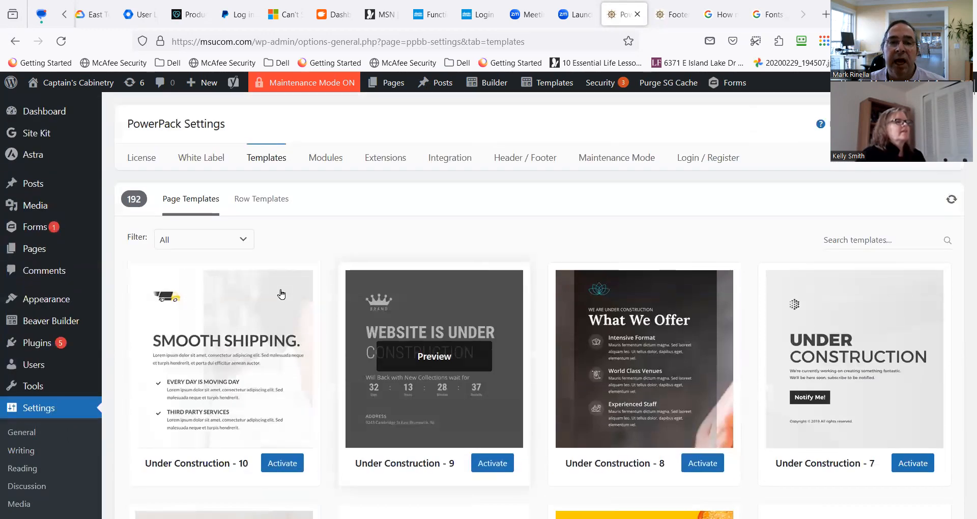
# Examine the PowerPack row template categories and which of them are activated.
pyautogui.click(268, 206)
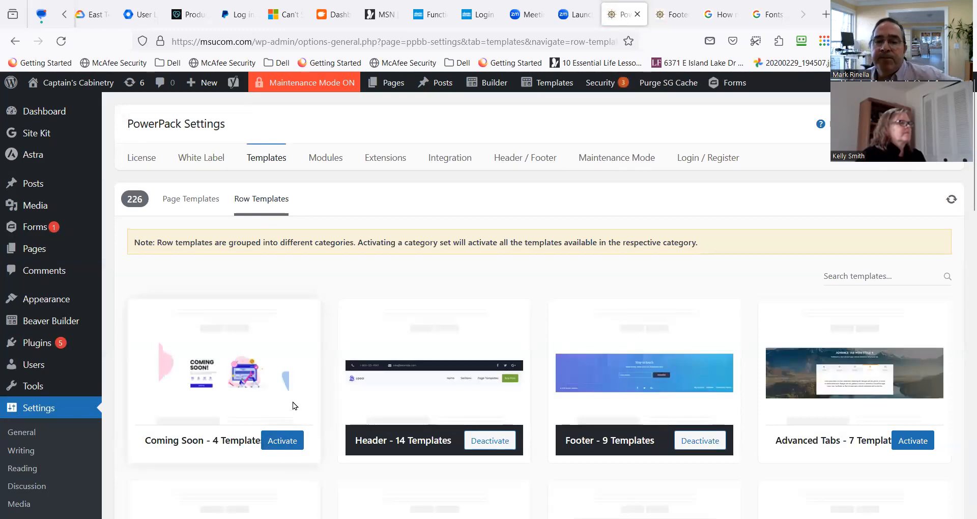
pyautogui.scroll(-3, 292, 406)
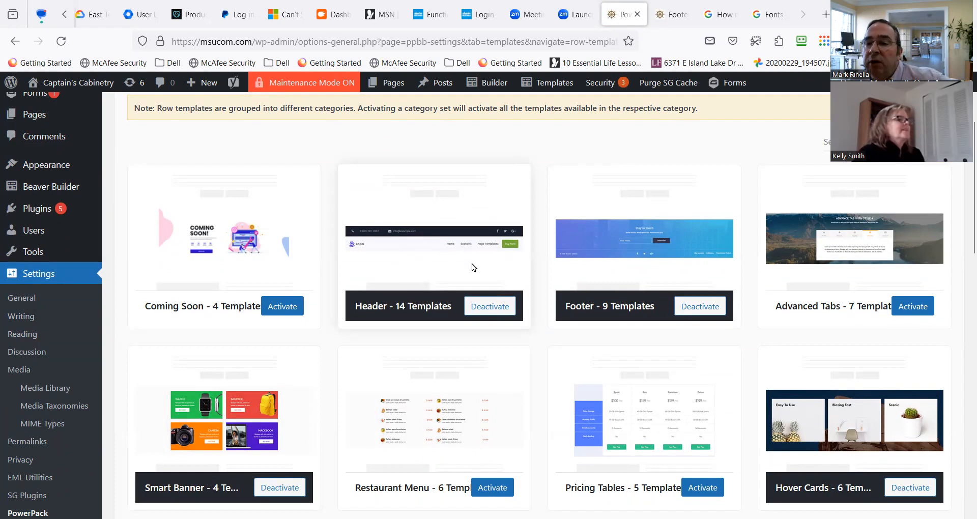
pyautogui.scroll(-5, 566, 370)
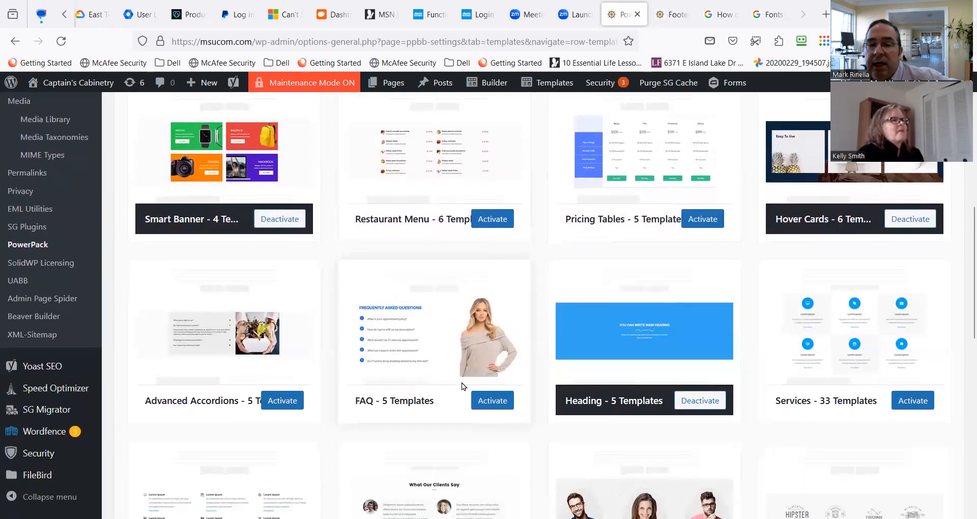
pyautogui.scroll(-4, 462, 383)
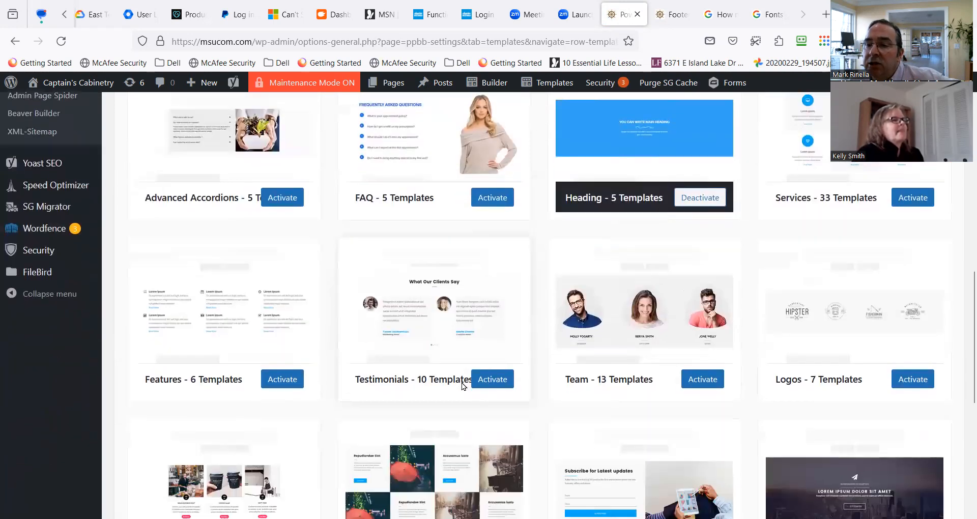
pyautogui.scroll(-4, 462, 382)
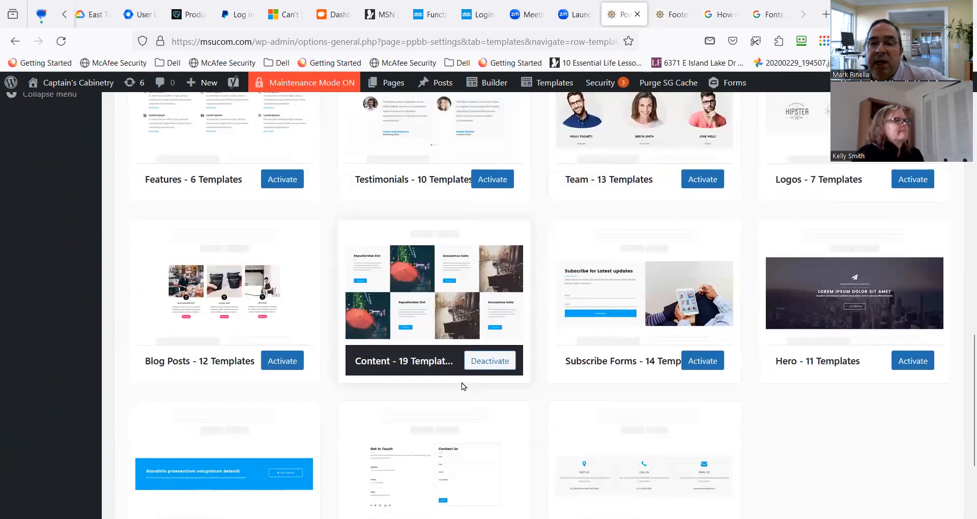
pyautogui.scroll(-1, 468, 399)
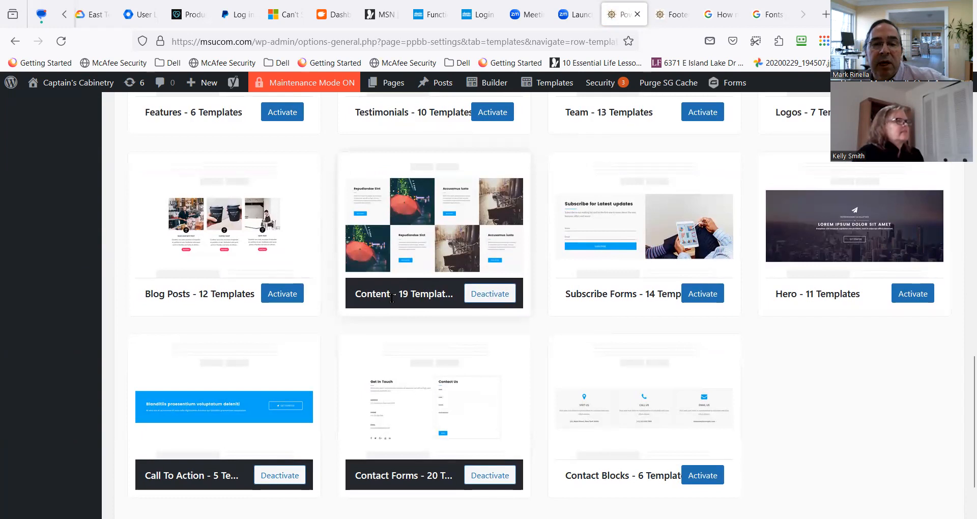
pyautogui.scroll(-1, 560, 323)
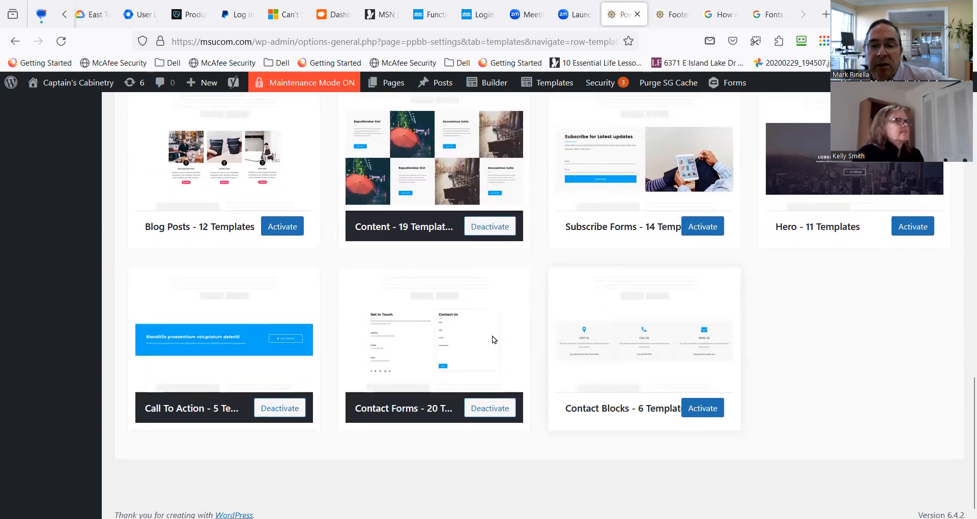
pyautogui.scroll(2, 484, 333)
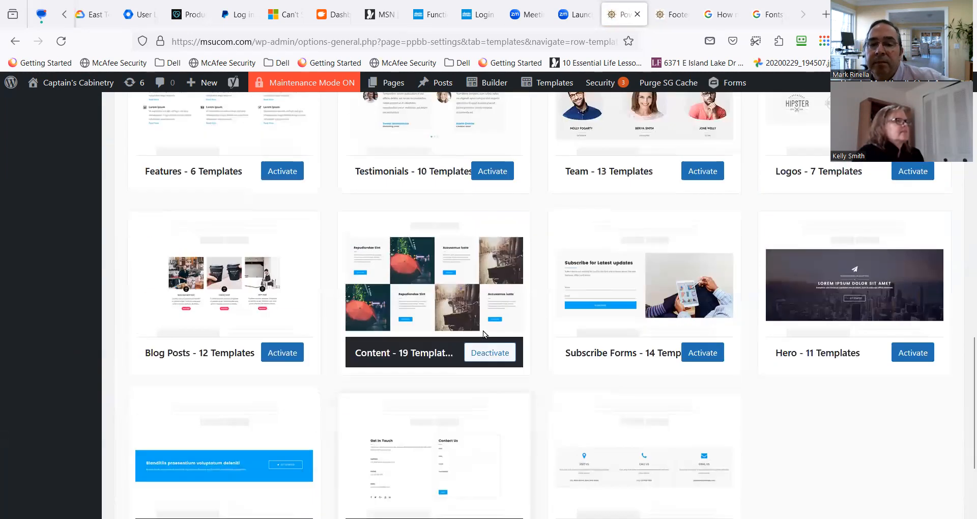
pyautogui.scroll(1, 398, 325)
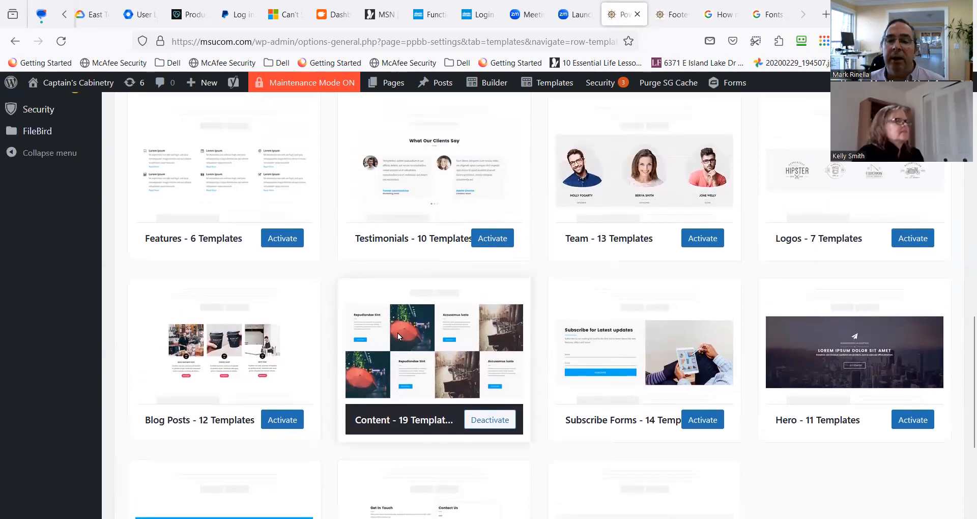
pyautogui.scroll(2, 405, 395)
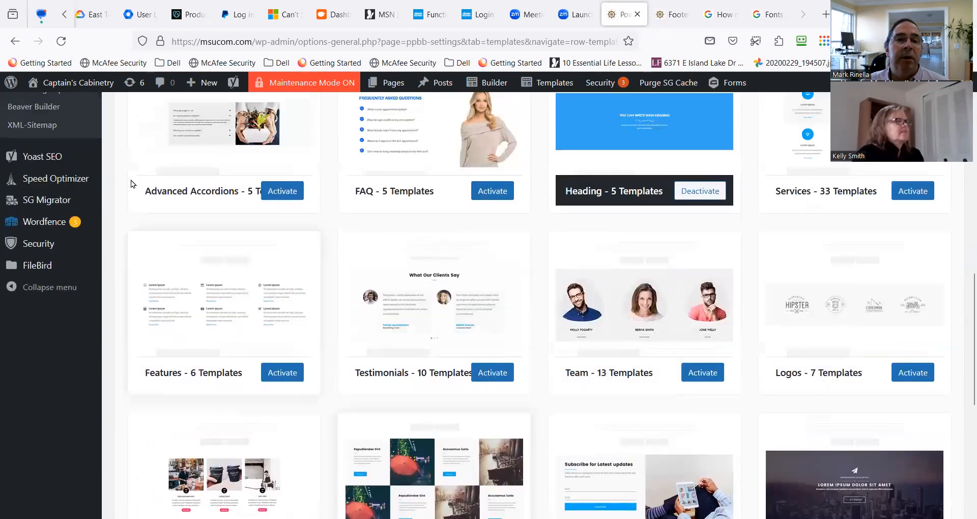
# Create a new post and title it as a test page bearing the colleague's first name.
pyautogui.moveTo(484, 90)
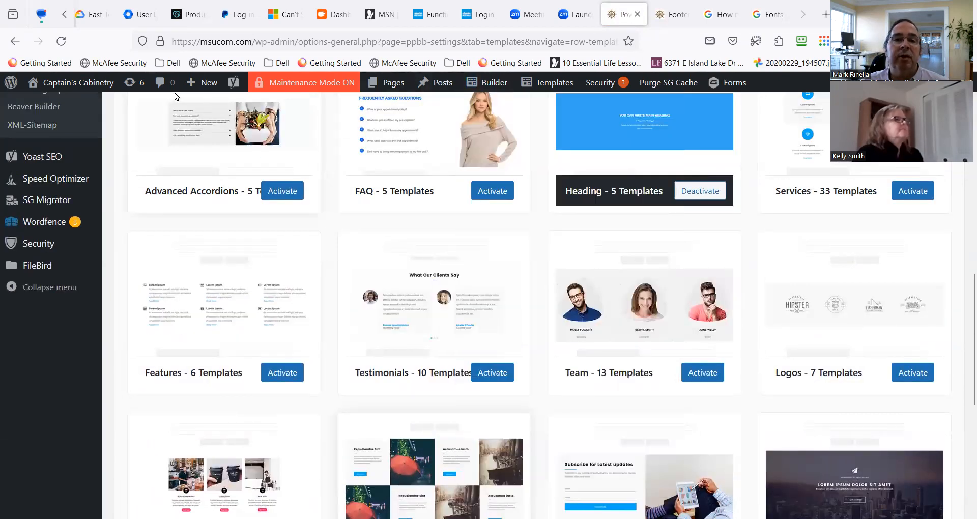
pyautogui.moveTo(201, 83)
pyautogui.click(196, 106)
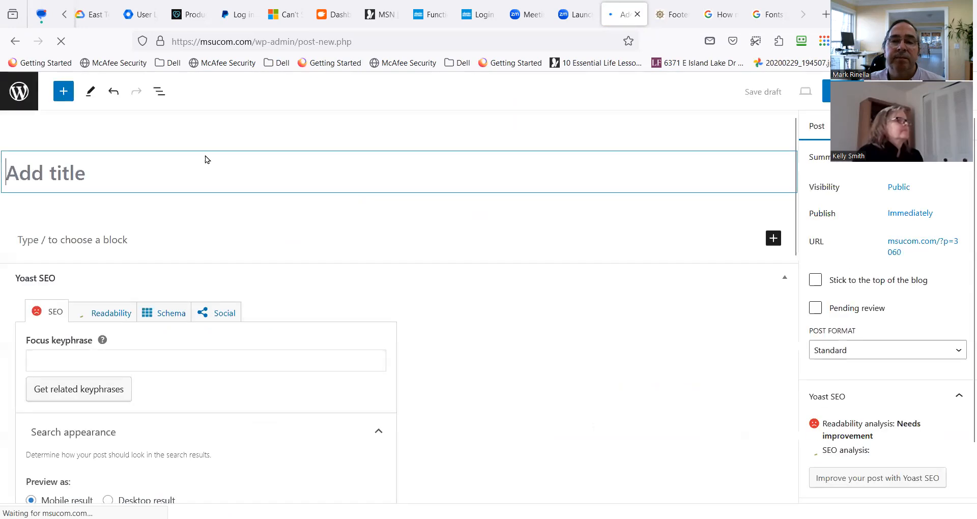
pyautogui.click(151, 172)
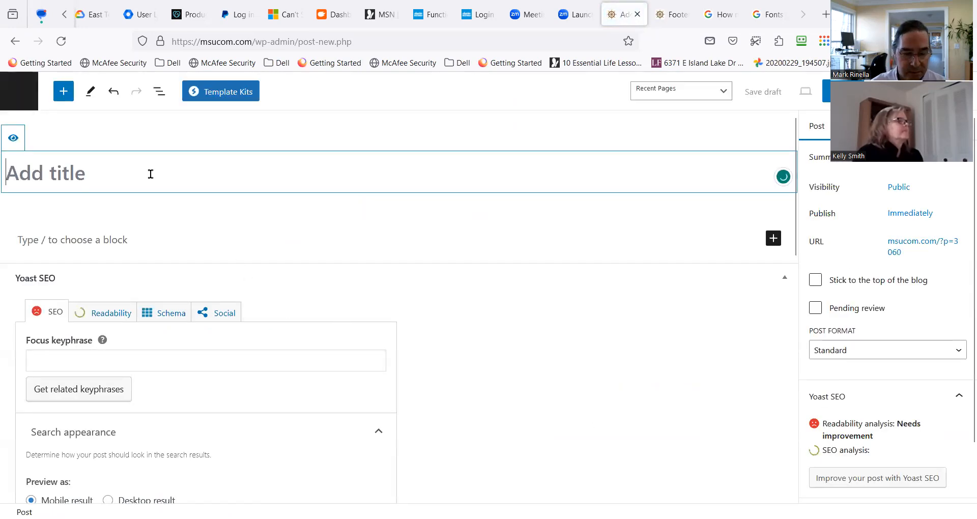
pyautogui.write('Test ')
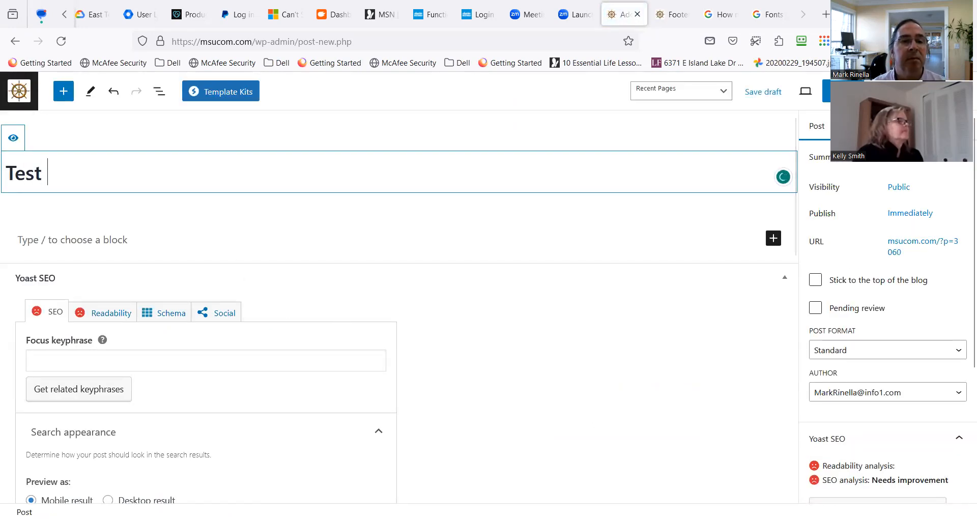
pyautogui.write('Kelly Page')
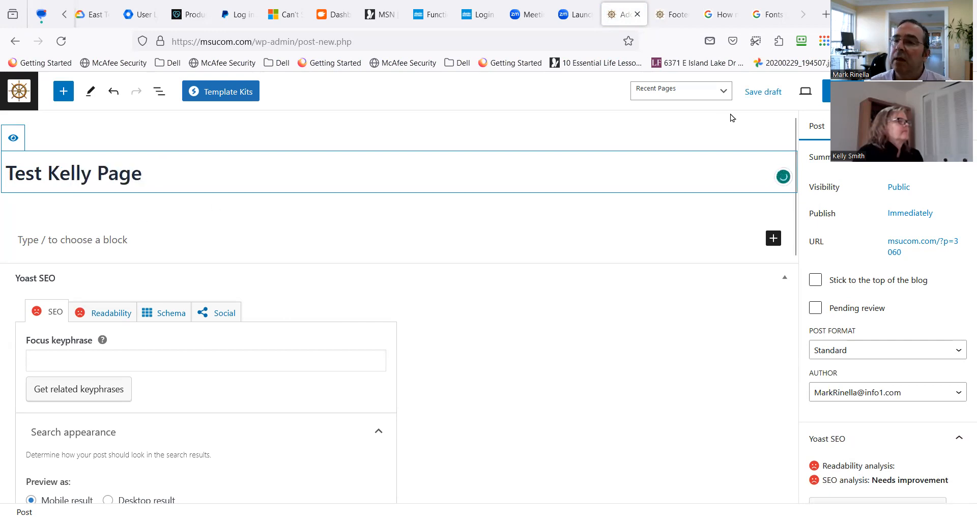
# Publish the test post with its default visibility and date, and return to the list of posts.
pyautogui.scroll(-3, 208, 236)
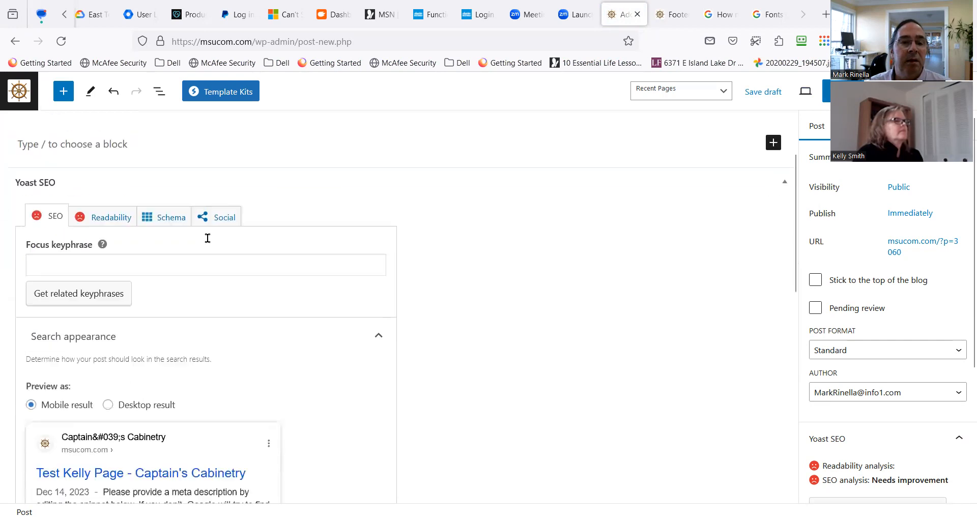
pyautogui.scroll(3, 207, 244)
pyautogui.click(846, 91)
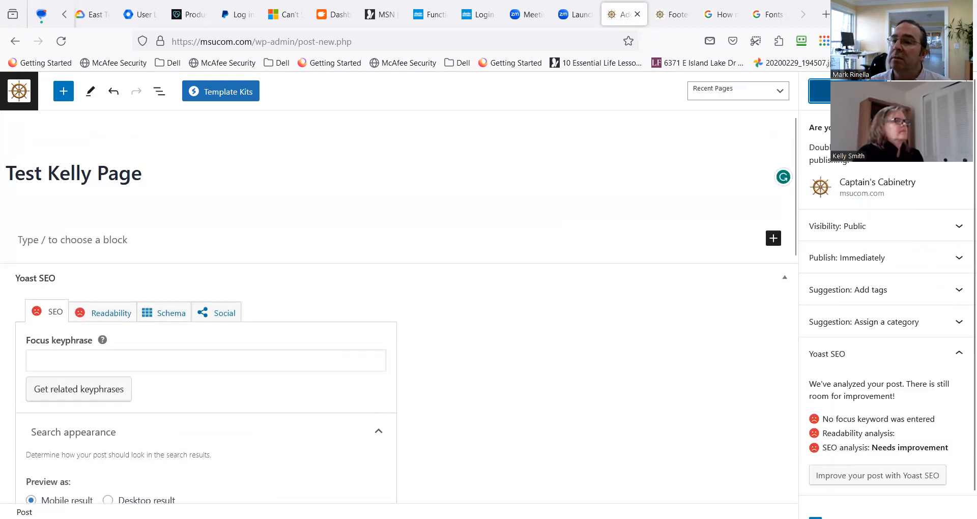
pyautogui.click(845, 91)
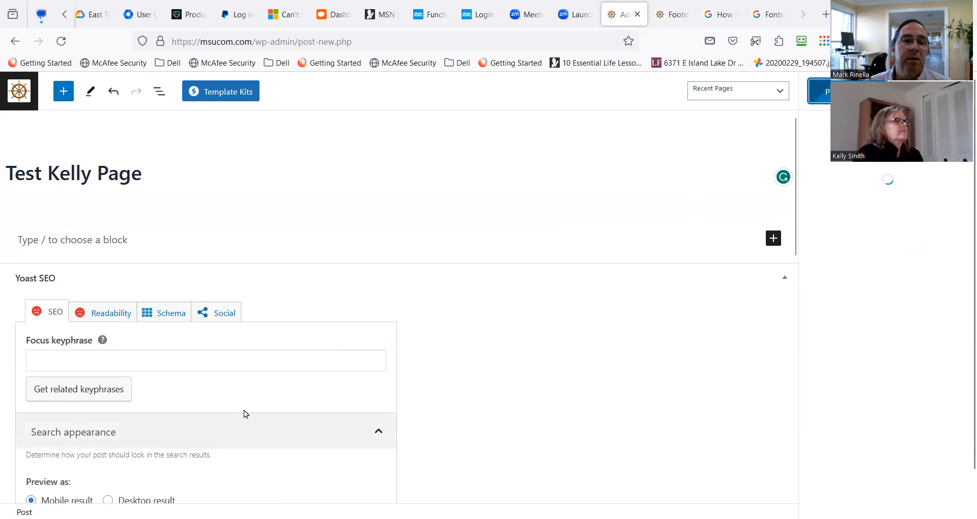
pyautogui.scroll(-5, 270, 374)
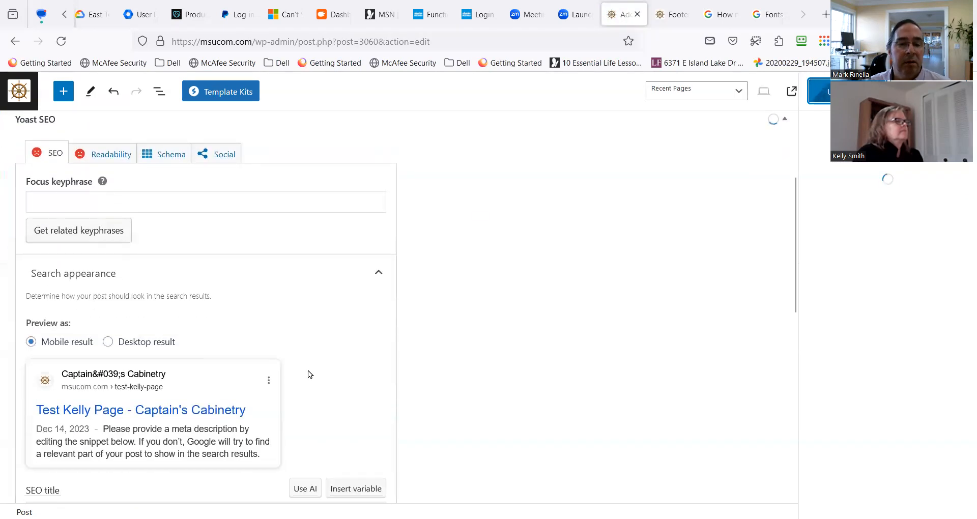
pyautogui.scroll(5, 551, 288)
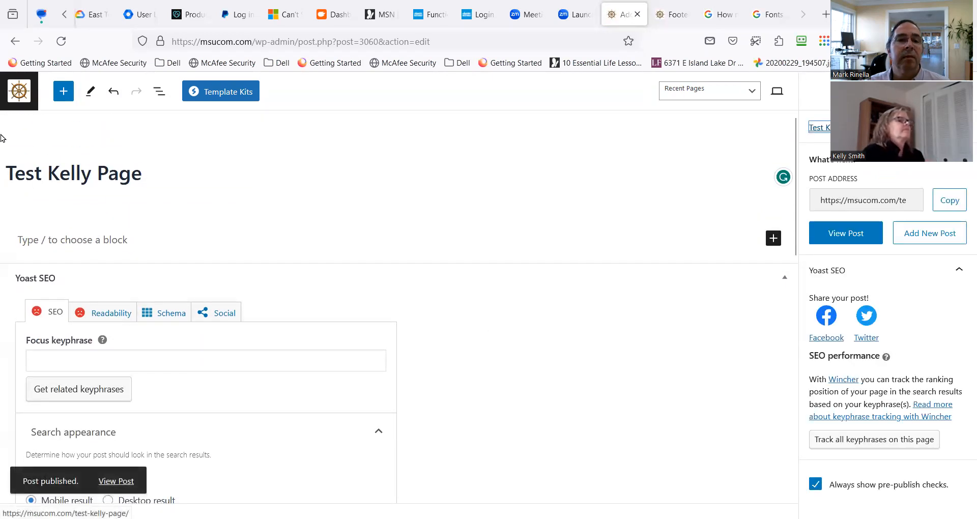
pyautogui.click(32, 96)
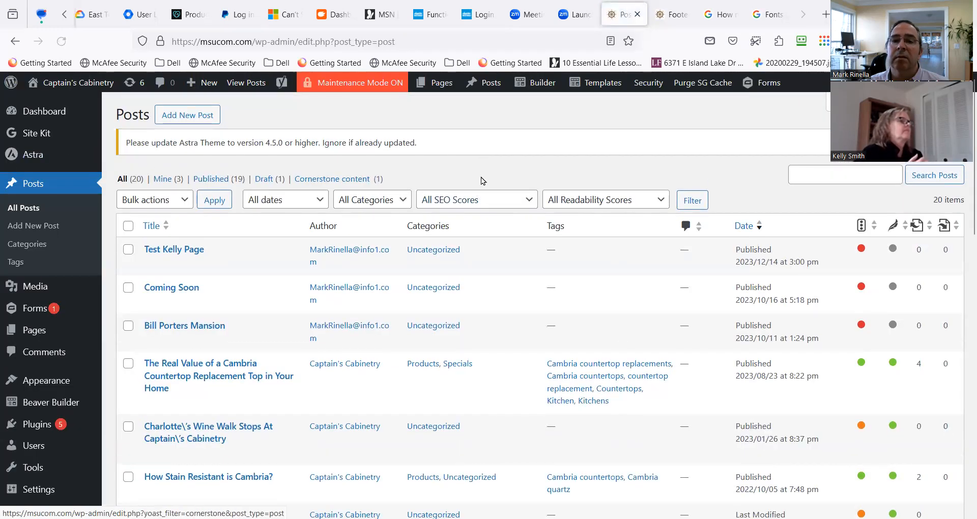
# Look for the new test post in the Builder's page list, sorting the list by date.
pyautogui.moveTo(539, 85)
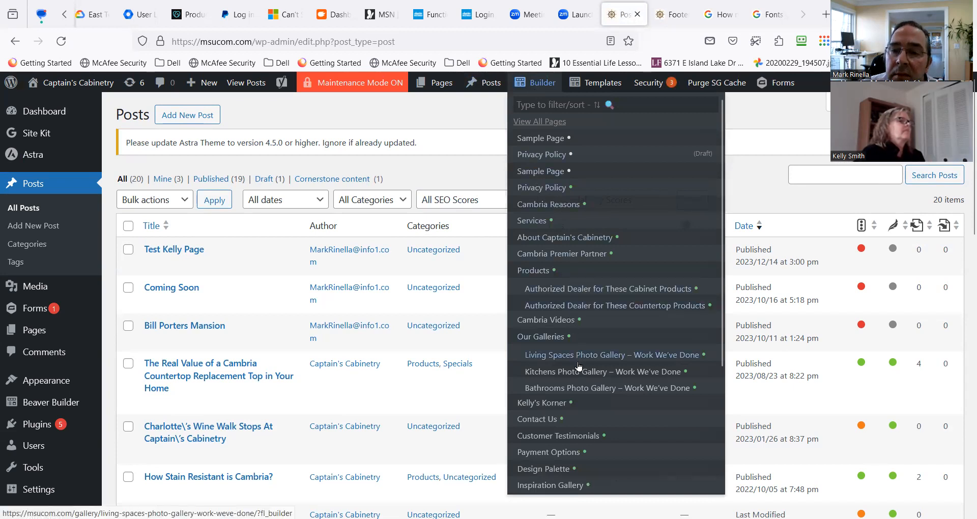
pyautogui.scroll(-3, 578, 365)
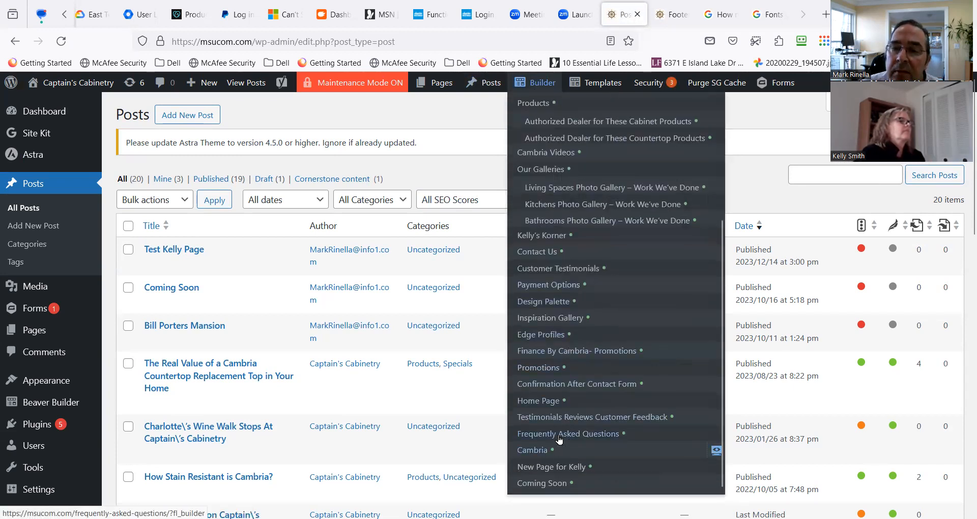
pyautogui.scroll(4, 560, 438)
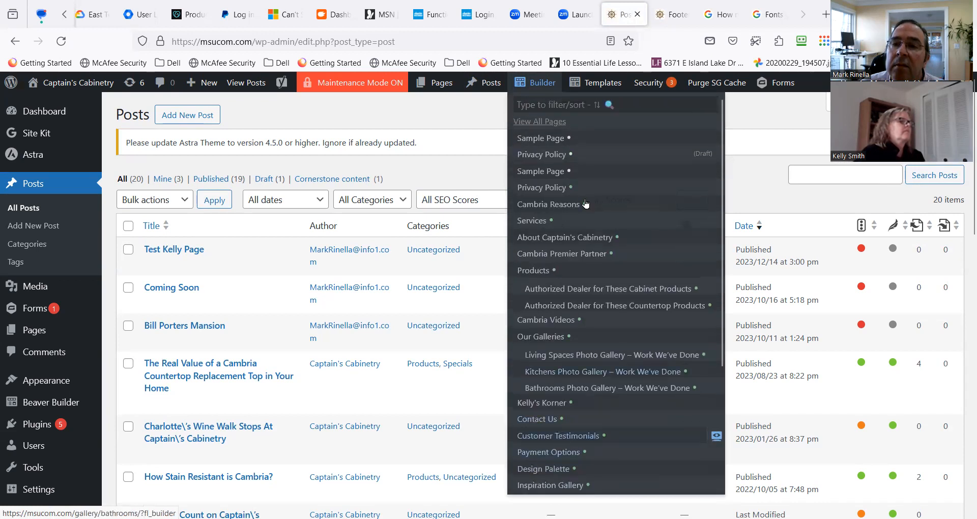
pyautogui.click(555, 104)
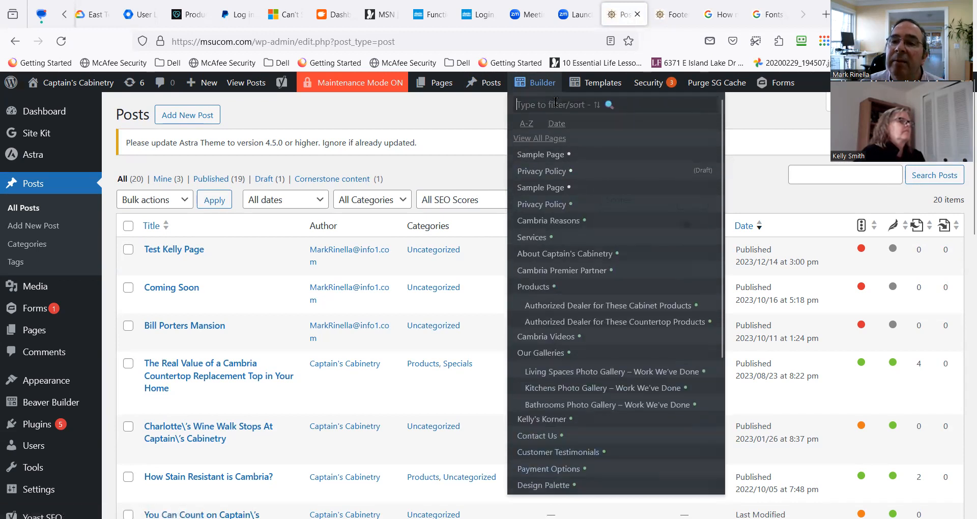
pyautogui.click(556, 125)
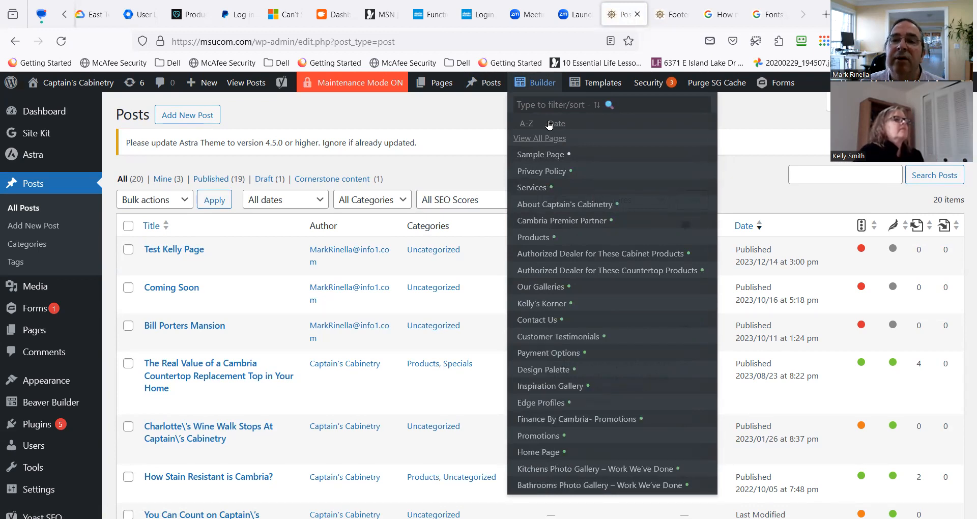
# Reopen the published test post in the editor, look over its editing options and return to the posts list.
pyautogui.moveTo(487, 88)
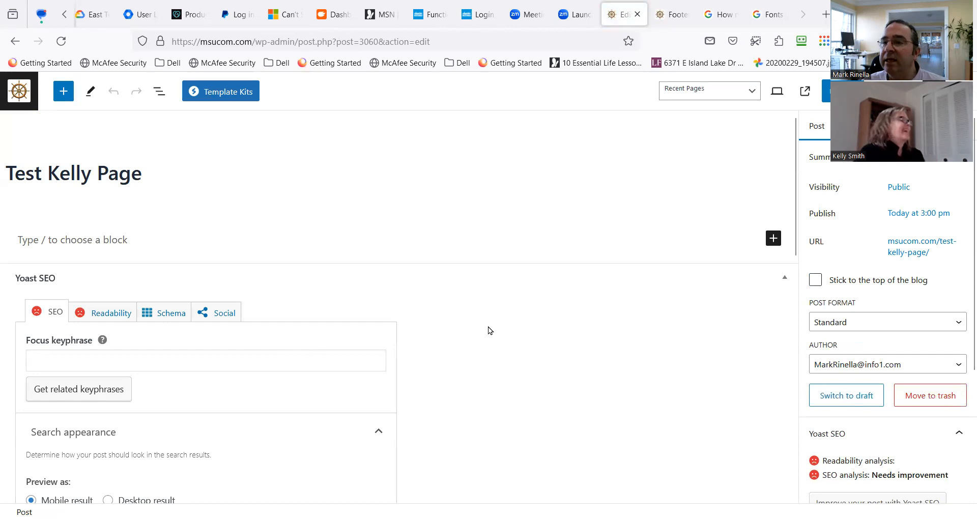
pyautogui.scroll(-5, 543, 330)
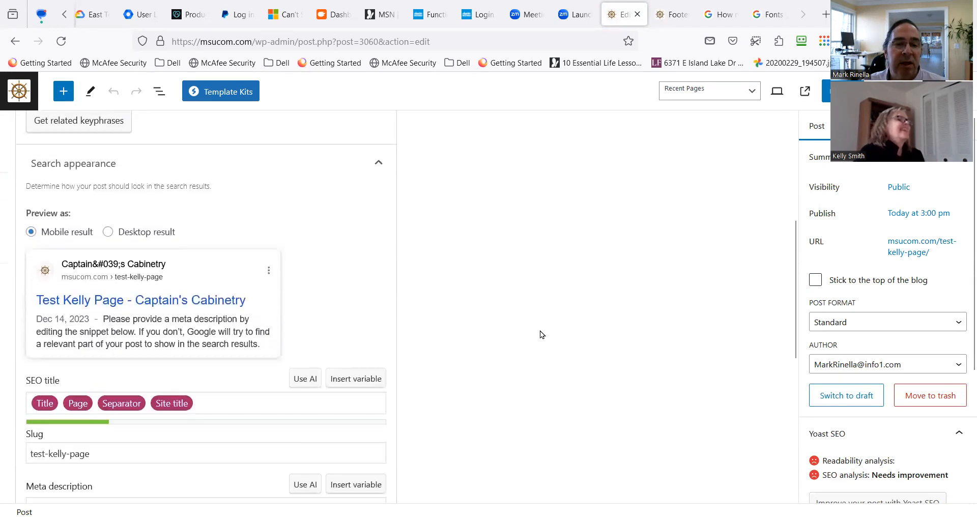
pyautogui.scroll(5, 532, 331)
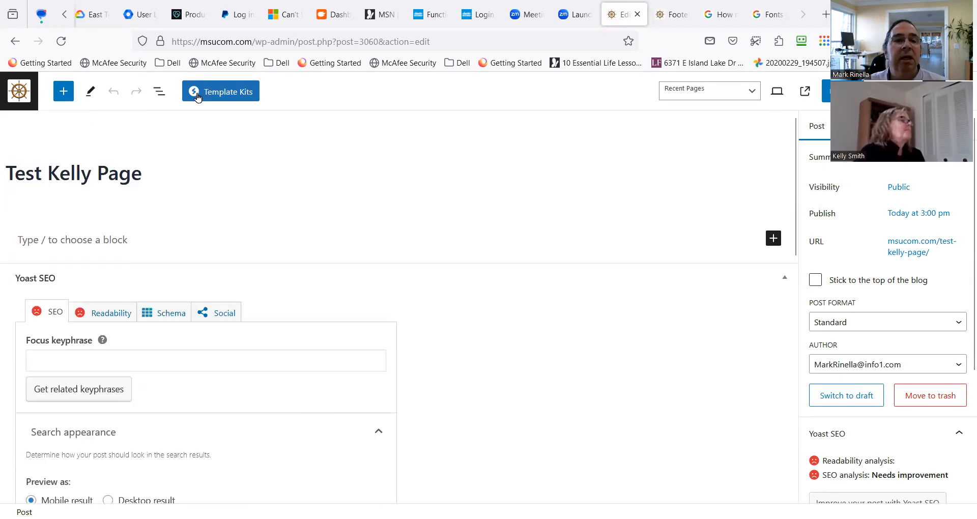
pyautogui.click(15, 98)
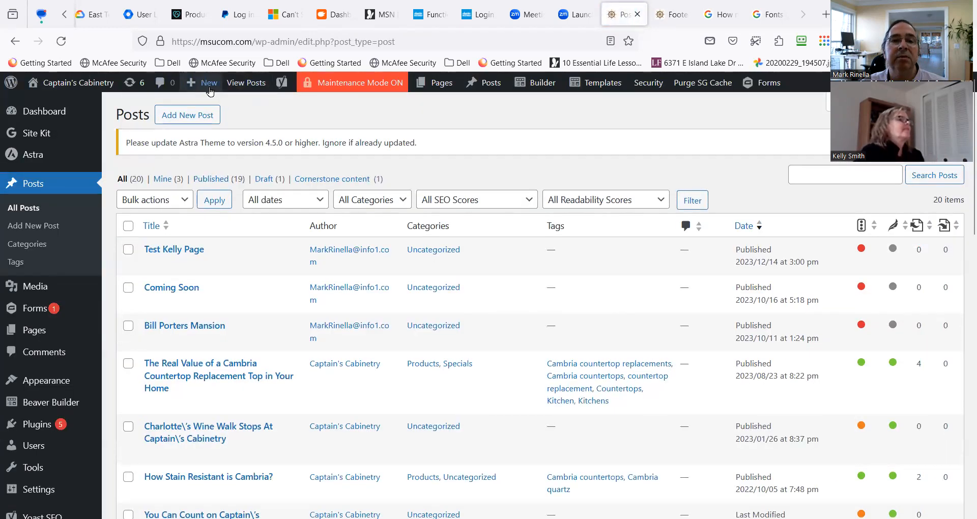
# Create a new page titled as test page content bearing the colleague's first name, and launch Beaver Builder on it.
pyautogui.moveTo(202, 89)
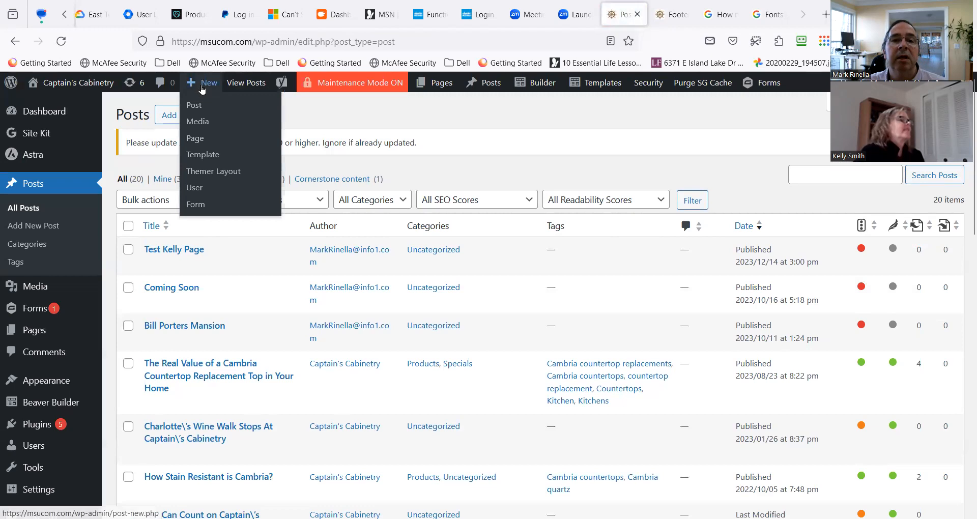
pyautogui.click(204, 139)
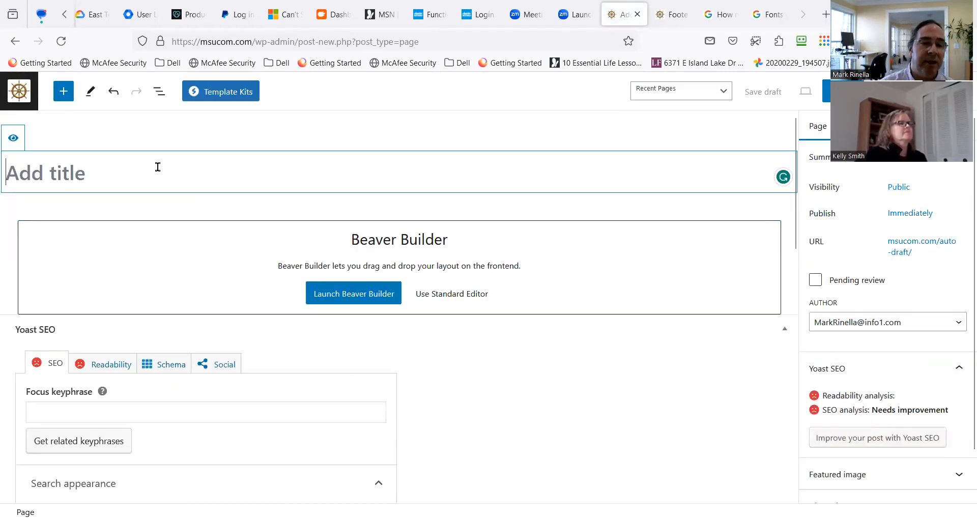
pyautogui.write('Kelly Test Page Content')
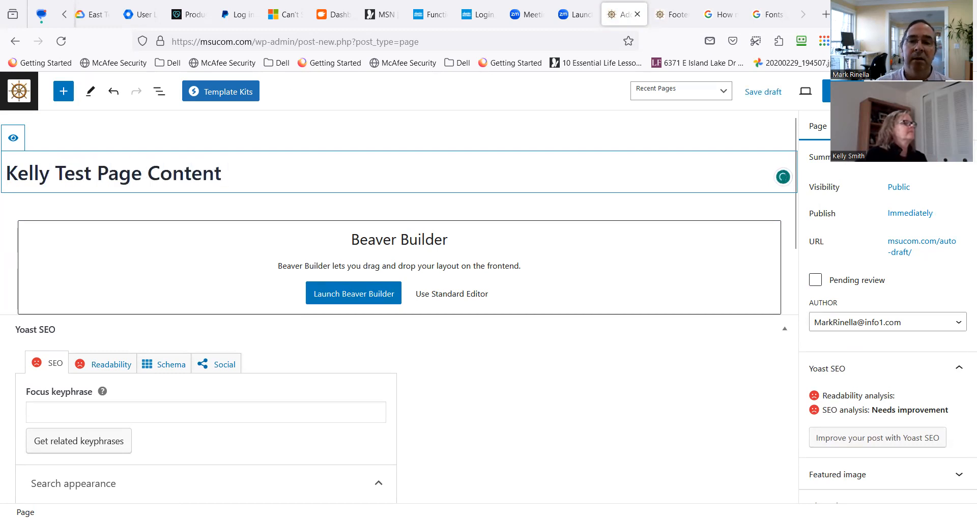
pyautogui.click(333, 294)
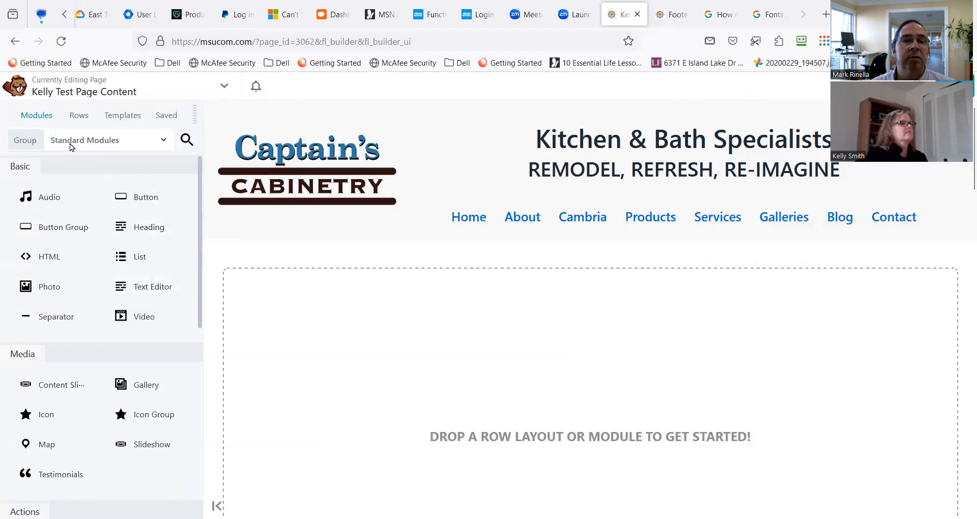
# Browse the Content Pages template group, including the about, services, team, portfolio, contact and FAQ designs.
pyautogui.click(123, 116)
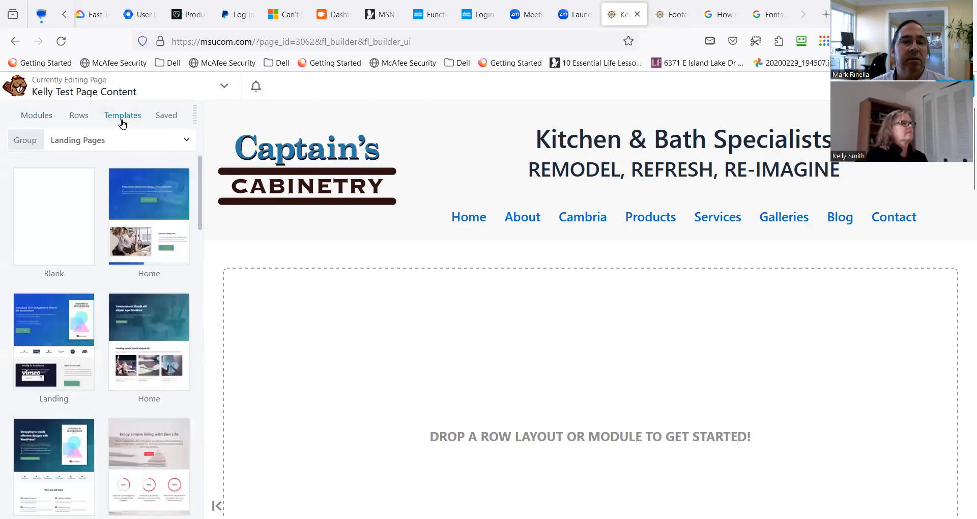
pyautogui.click(136, 140)
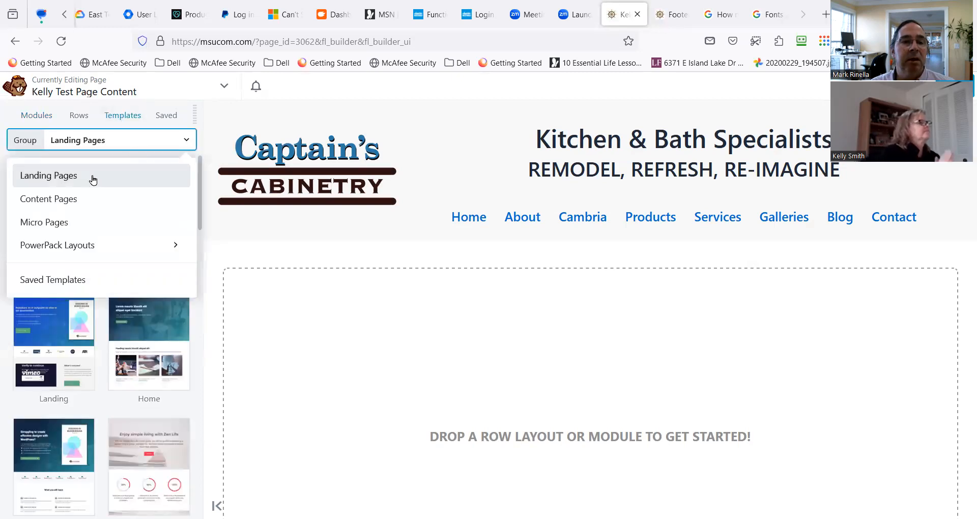
pyautogui.click(72, 201)
pyautogui.scroll(-5, 120, 366)
pyautogui.scroll(-4, 107, 404)
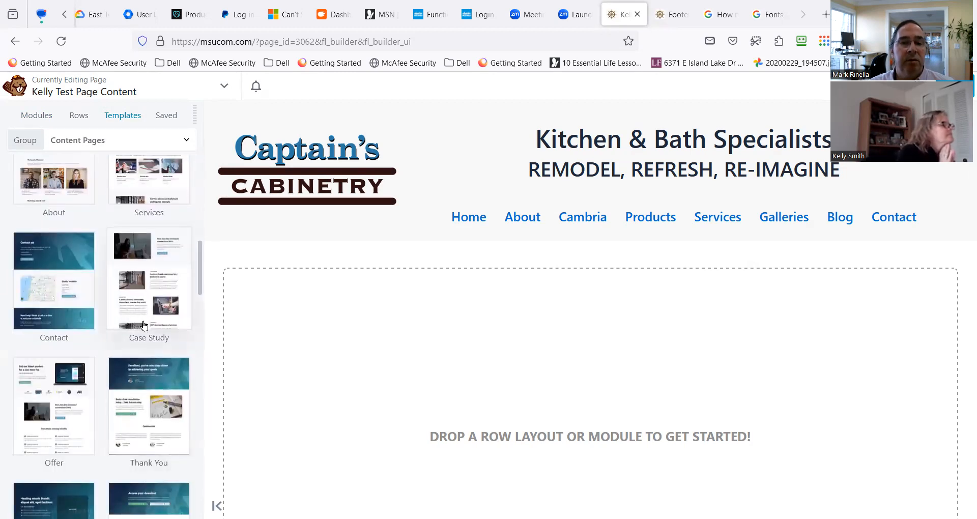
pyautogui.scroll(-5, 138, 341)
pyautogui.scroll(-8, 136, 361)
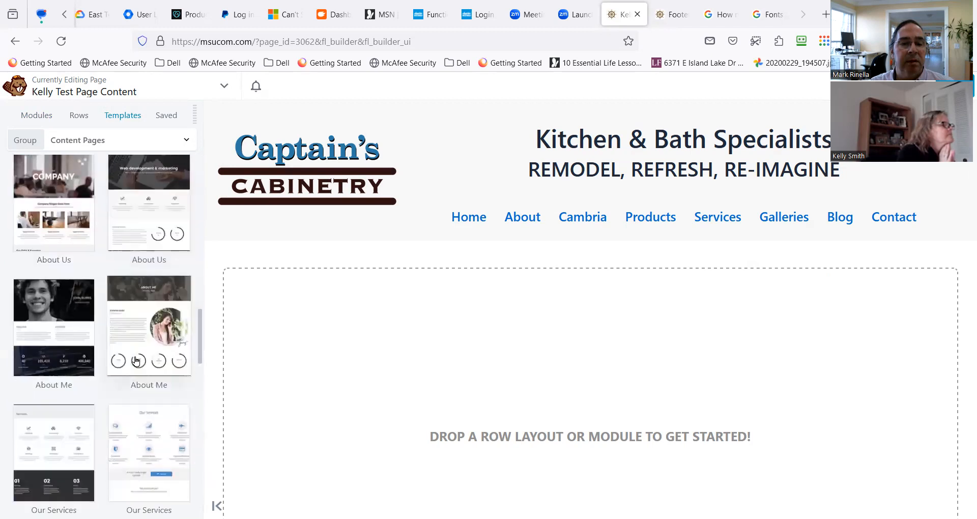
pyautogui.scroll(-8, 116, 373)
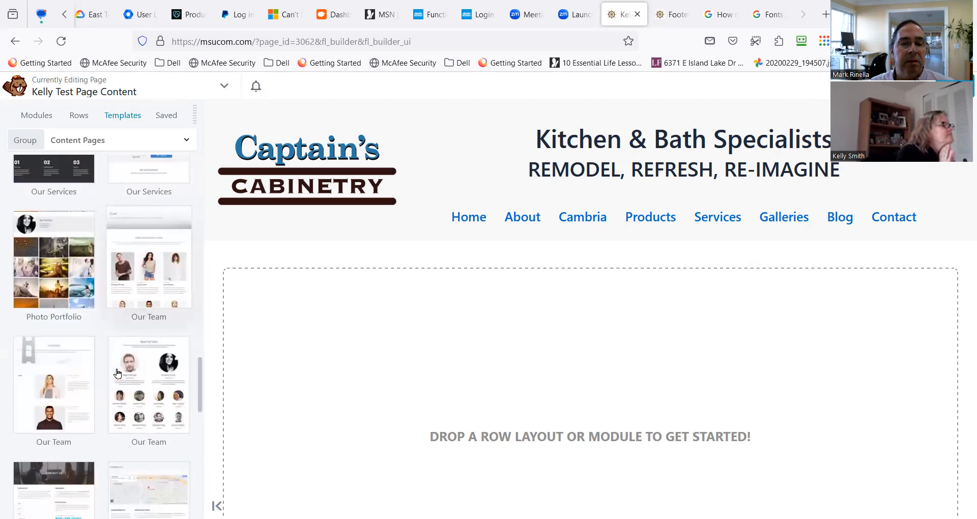
pyautogui.scroll(-7, 116, 373)
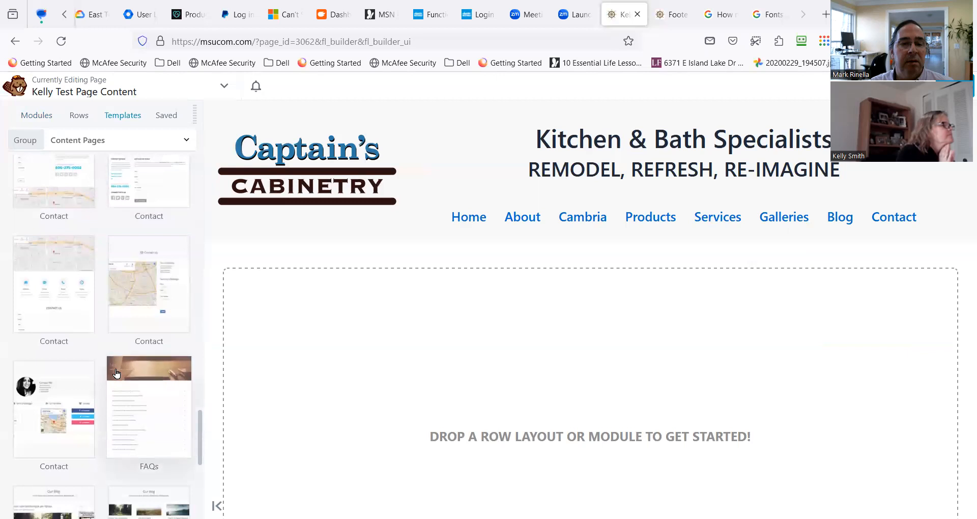
pyautogui.scroll(20, 117, 373)
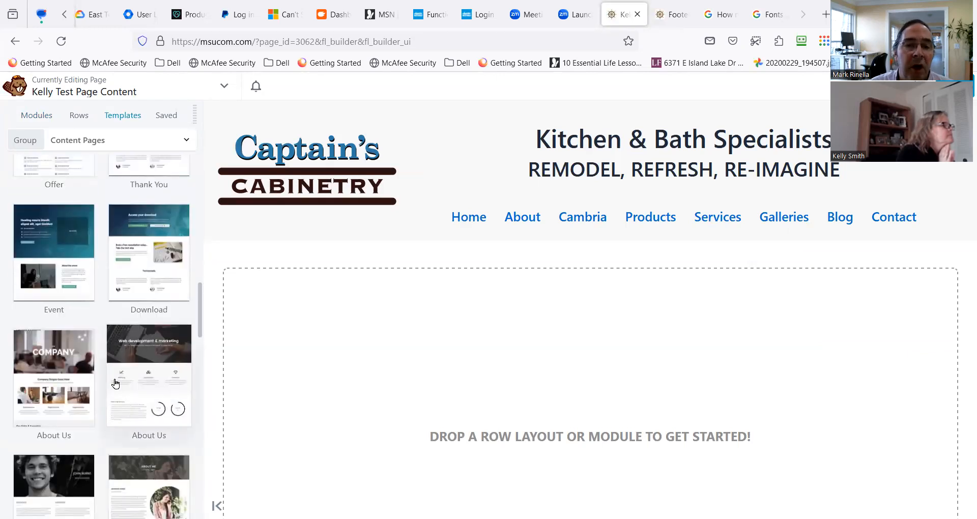
pyautogui.scroll(-2, 176, 393)
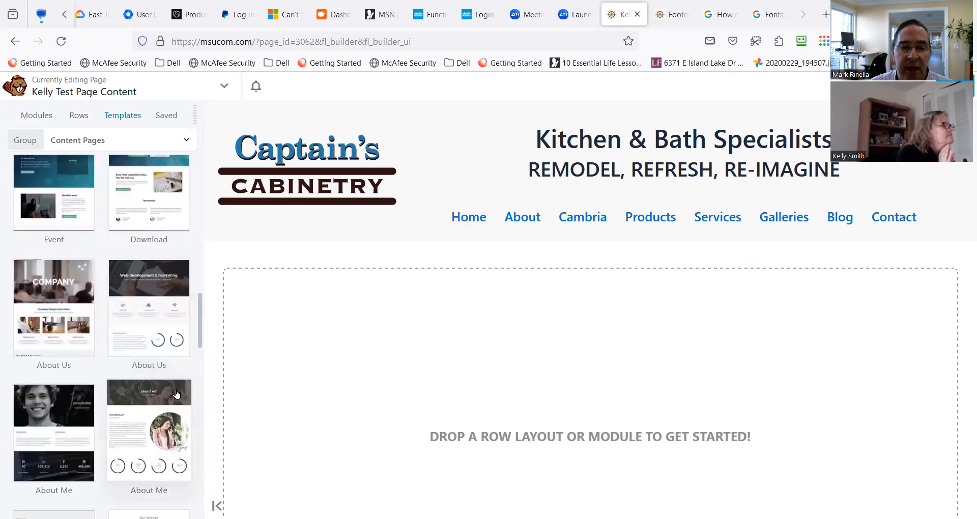
pyautogui.scroll(-8, 159, 427)
pyautogui.scroll(8, 155, 419)
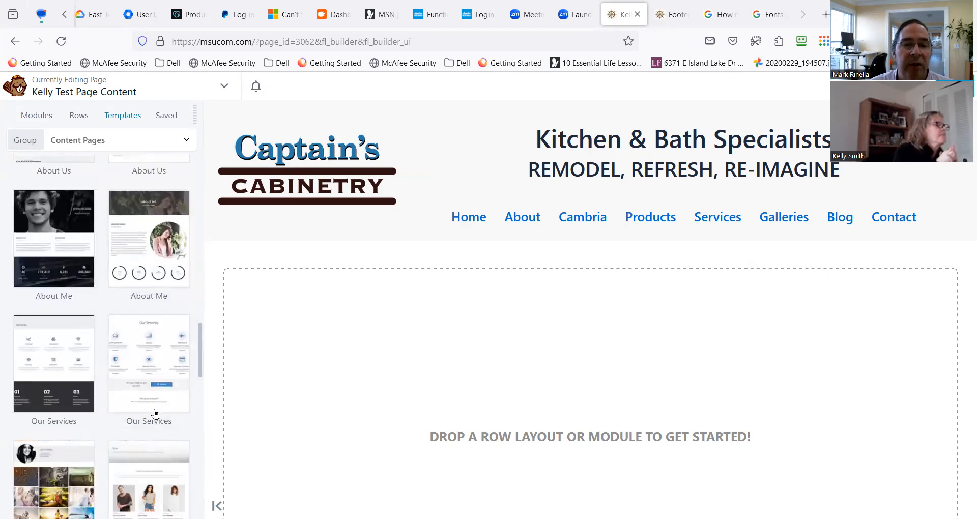
# Apply the Case Study content page template to the empty test page and review its sections.
pyautogui.scroll(10, 153, 412)
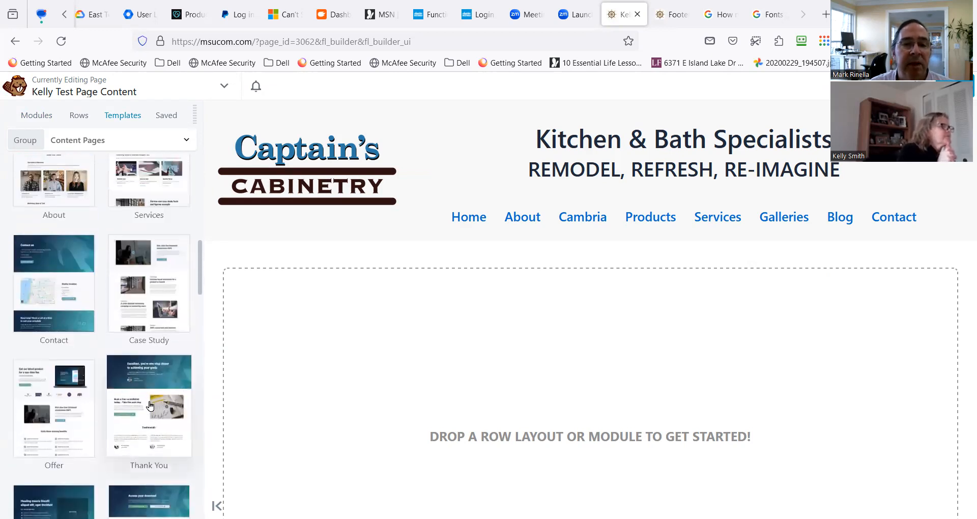
pyautogui.scroll(2, 141, 367)
pyautogui.click(151, 371)
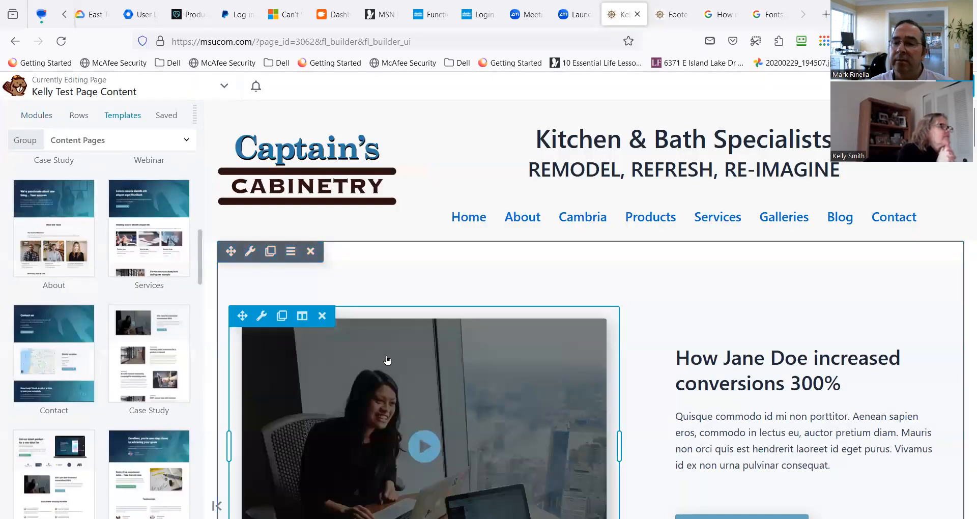
pyautogui.scroll(-5, 386, 359)
pyautogui.scroll(-7, 389, 356)
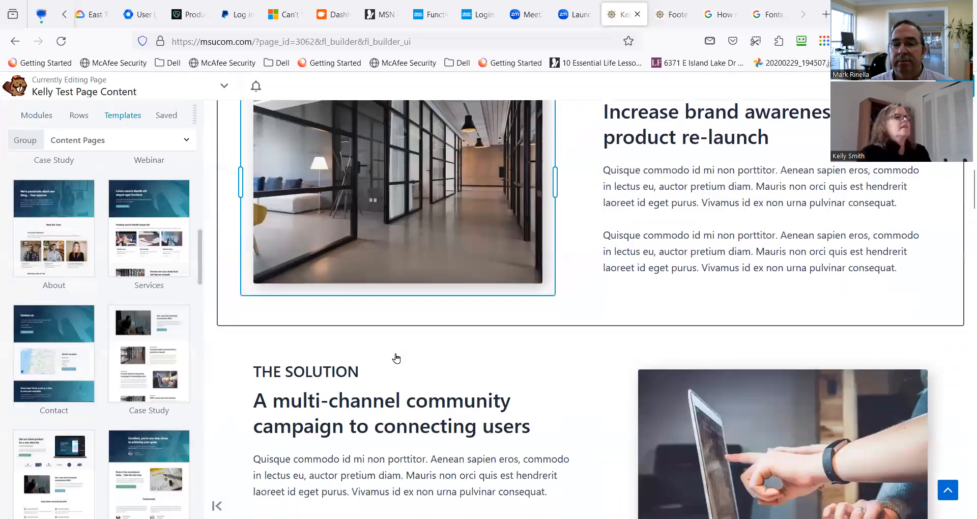
pyautogui.scroll(-7, 468, 361)
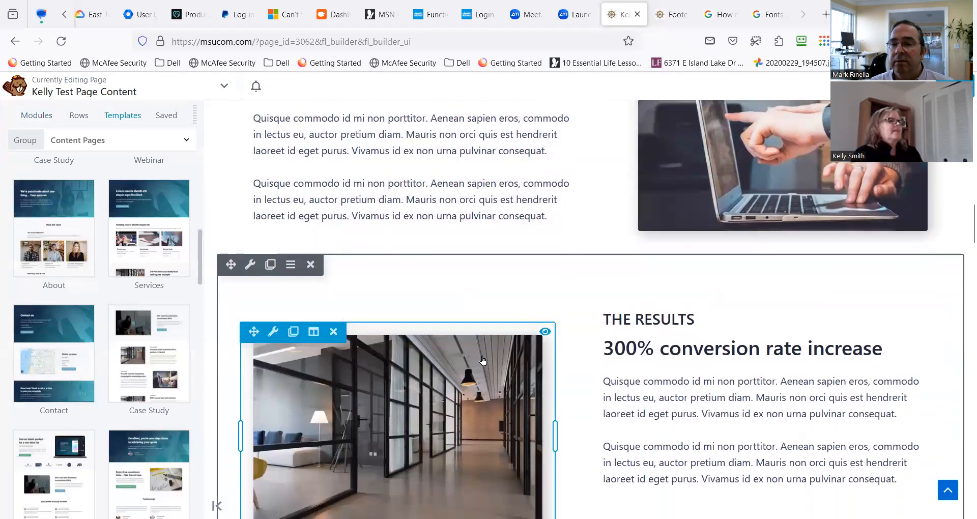
pyautogui.scroll(-2, 482, 361)
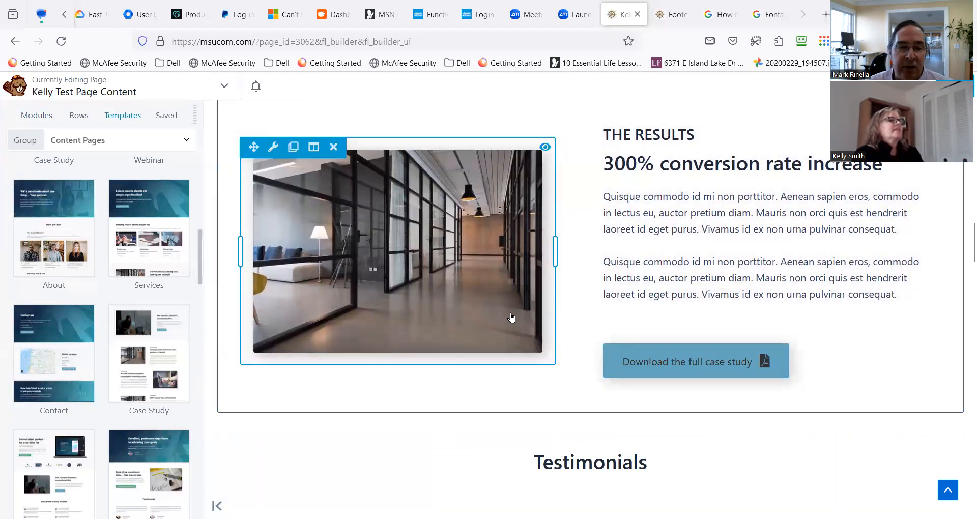
pyautogui.scroll(-3, 137, 343)
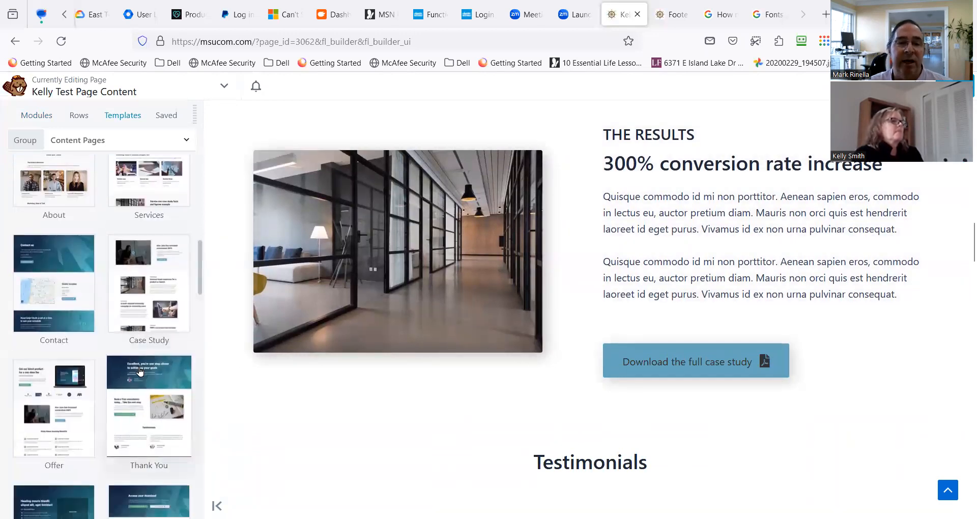
pyautogui.scroll(3, 560, 375)
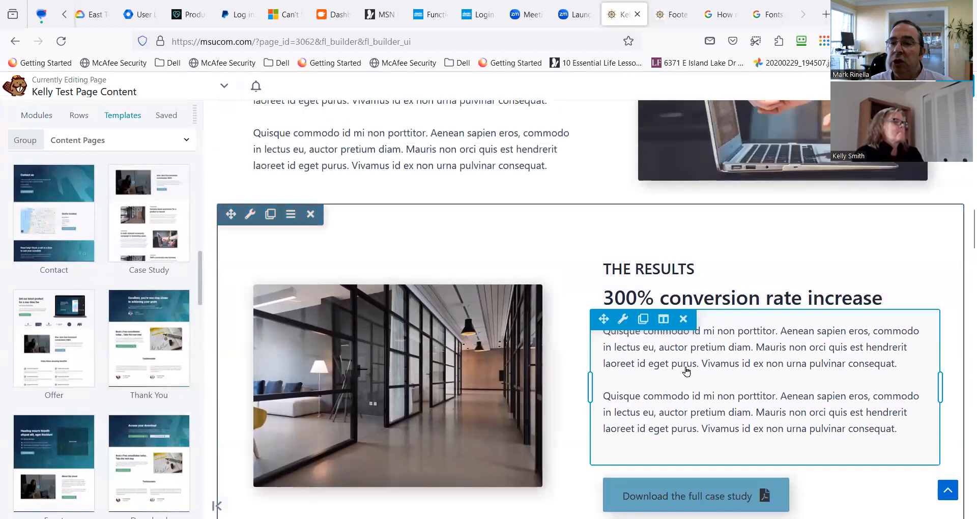
# Review the Case Study layout on the test page, comparing its video intro, challenge, solution and results sections.
pyautogui.scroll(2, 656, 356)
pyautogui.scroll(-1, 656, 356)
pyautogui.scroll(1, 637, 334)
pyautogui.scroll(3, 637, 334)
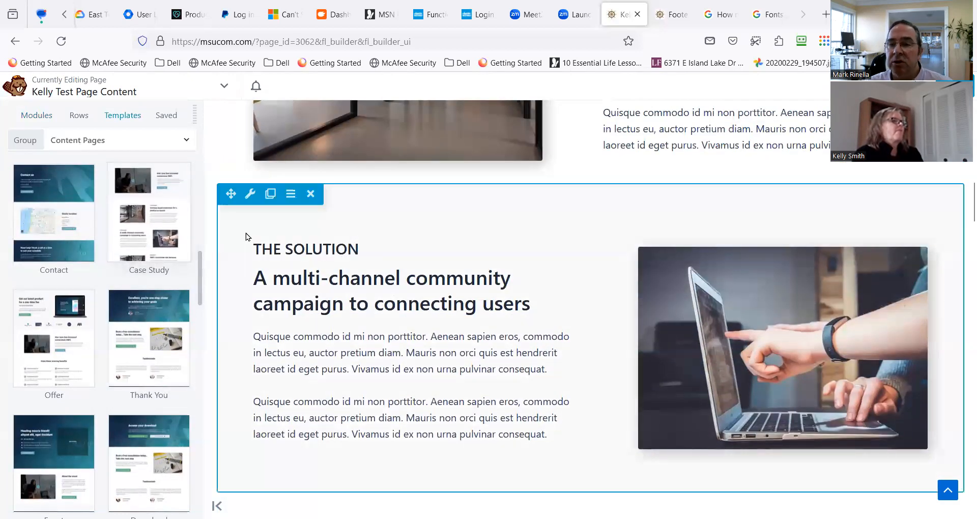
pyautogui.scroll(1, 244, 264)
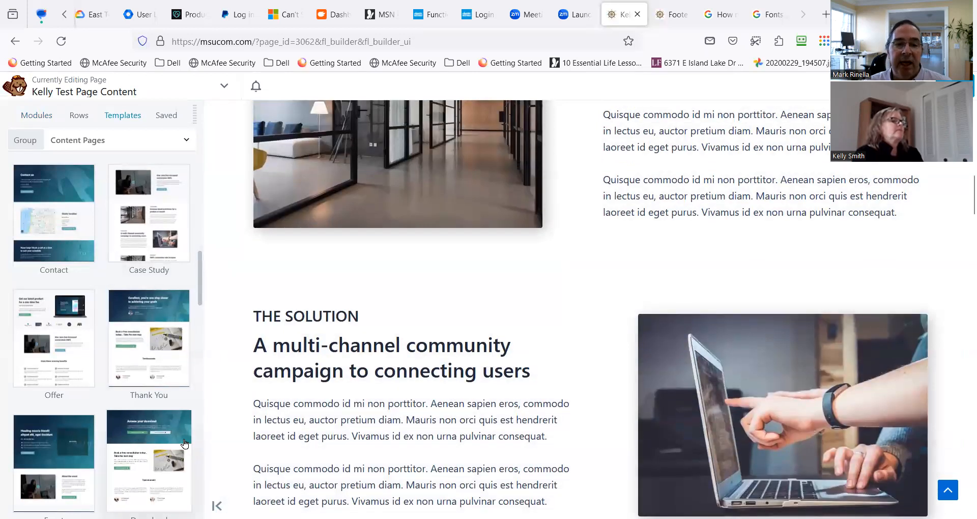
pyautogui.scroll(-2, 345, 374)
pyautogui.scroll(-3, 170, 414)
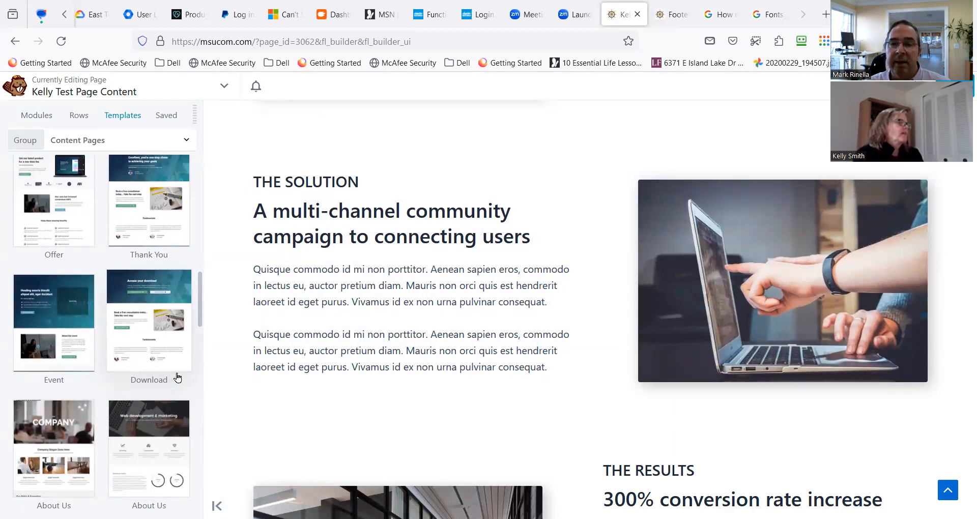
pyautogui.scroll(7, 512, 306)
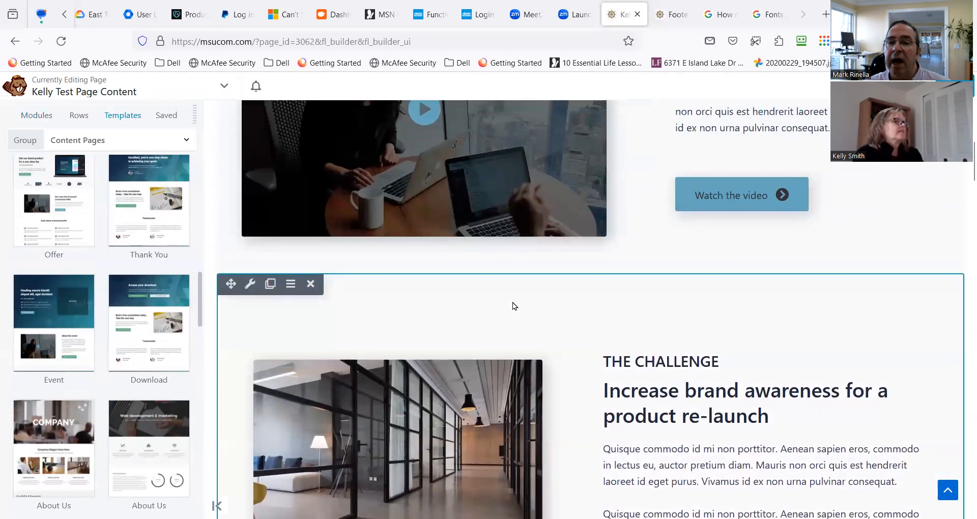
pyautogui.scroll(4, 512, 306)
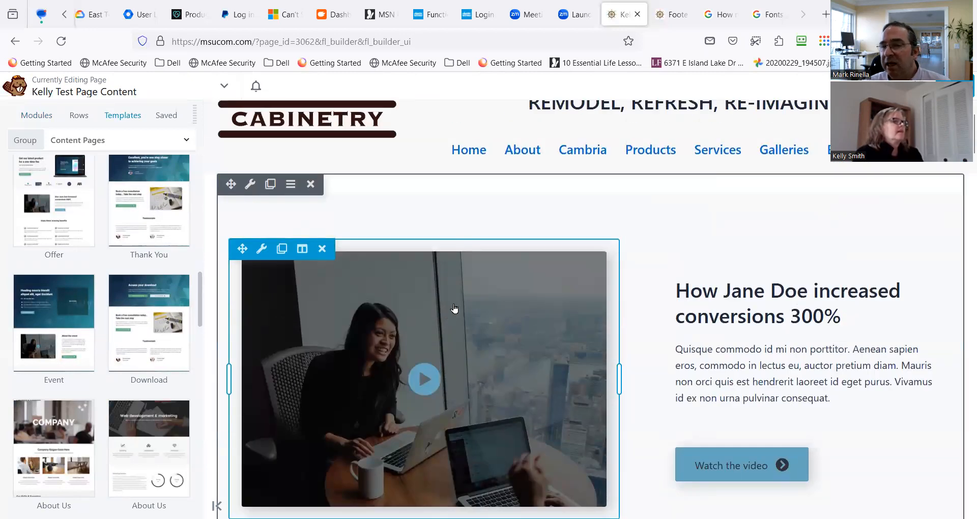
pyautogui.scroll(1, 550, 314)
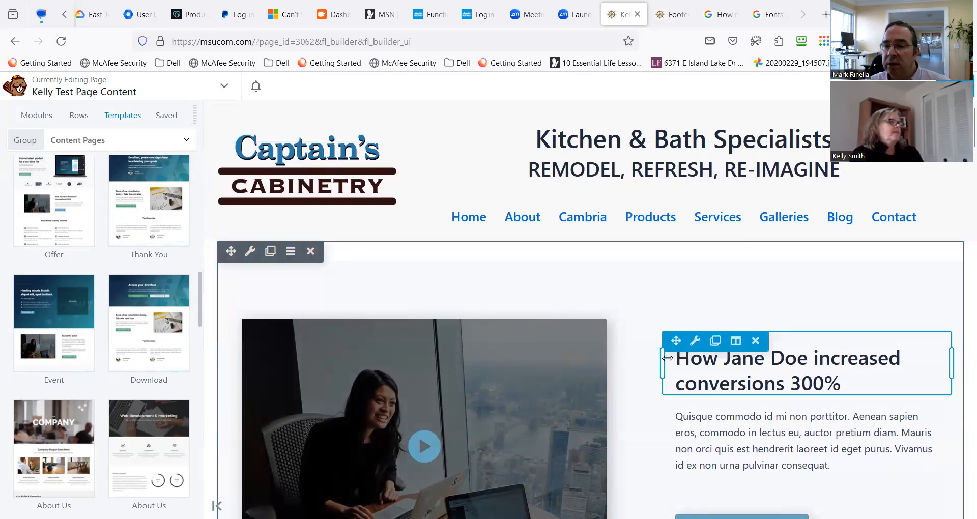
pyautogui.scroll(-3, 560, 356)
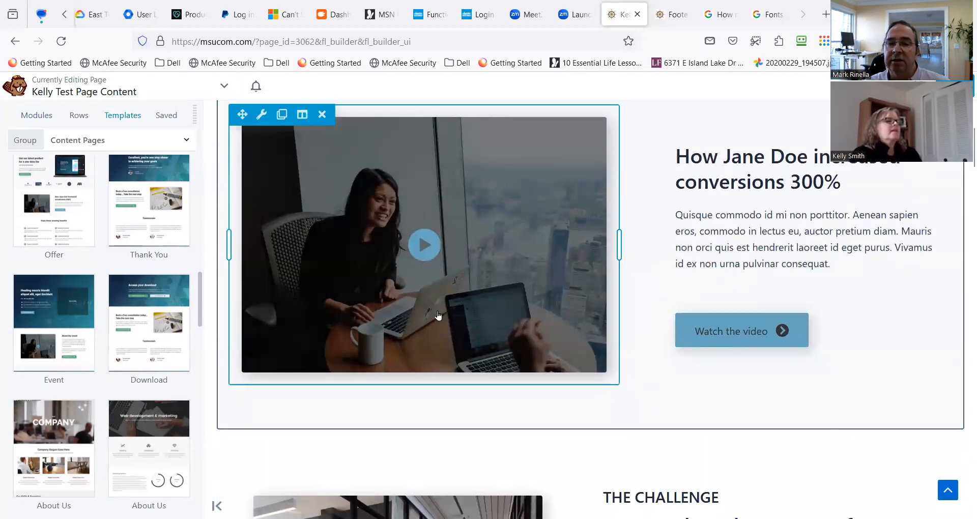
pyautogui.scroll(-4, 438, 331)
pyautogui.scroll(-3, 443, 384)
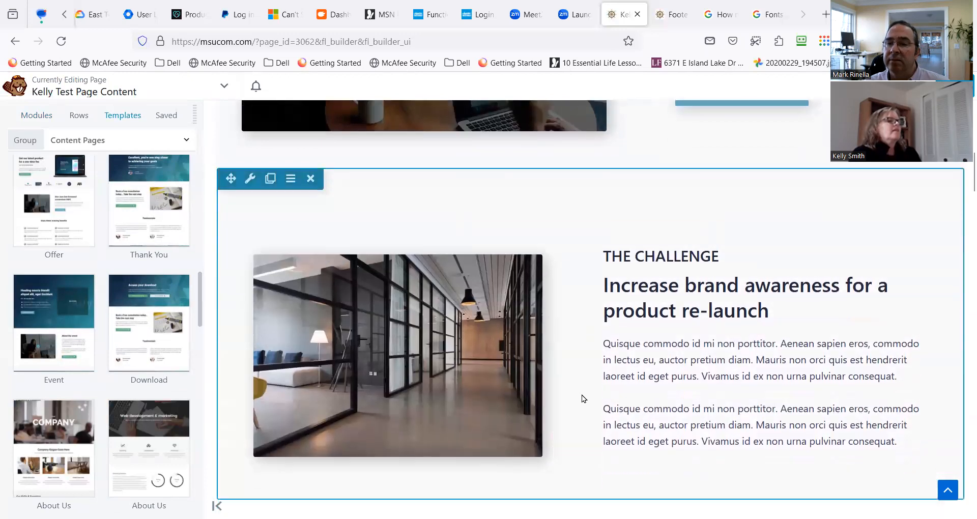
pyautogui.scroll(-3, 514, 407)
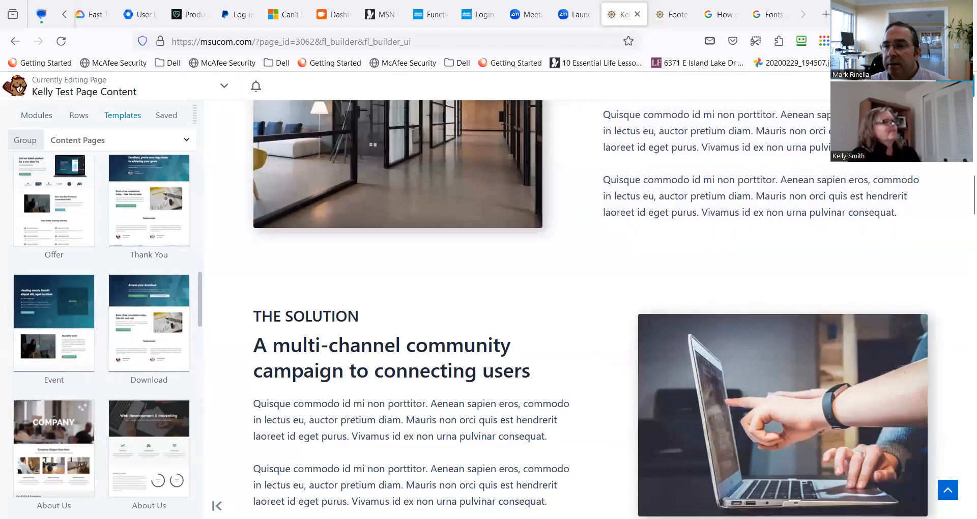
# Publish the test page with its Case Study layout and open the Services page in Beaver Builder.
pyautogui.click(956, 86)
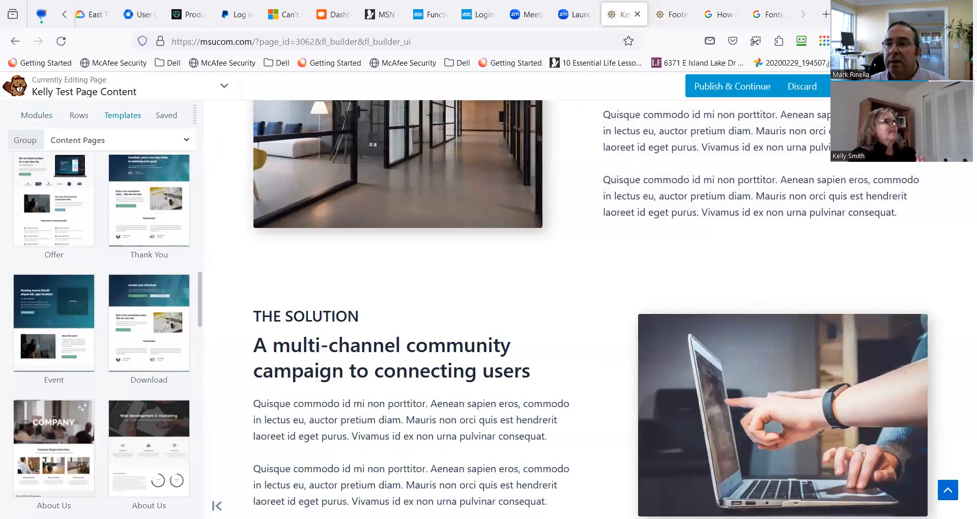
pyautogui.click(908, 86)
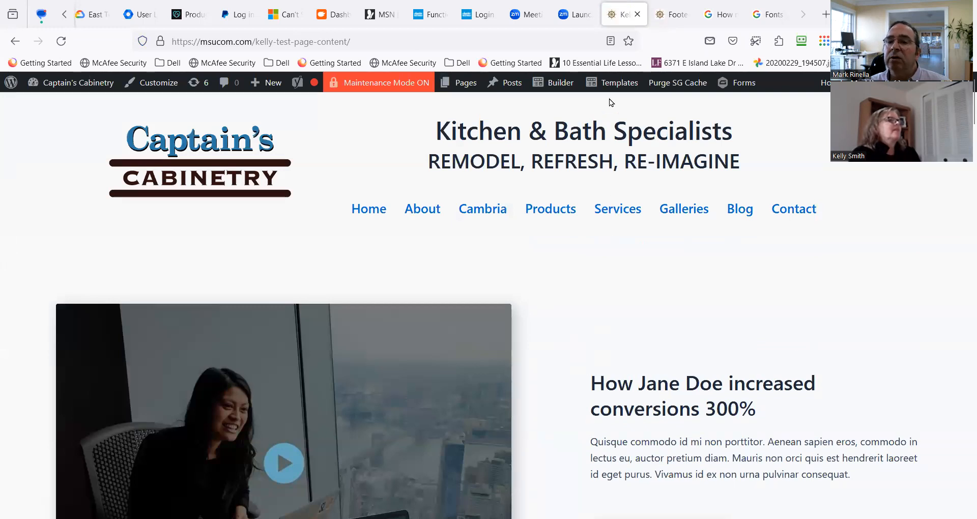
pyautogui.moveTo(561, 93)
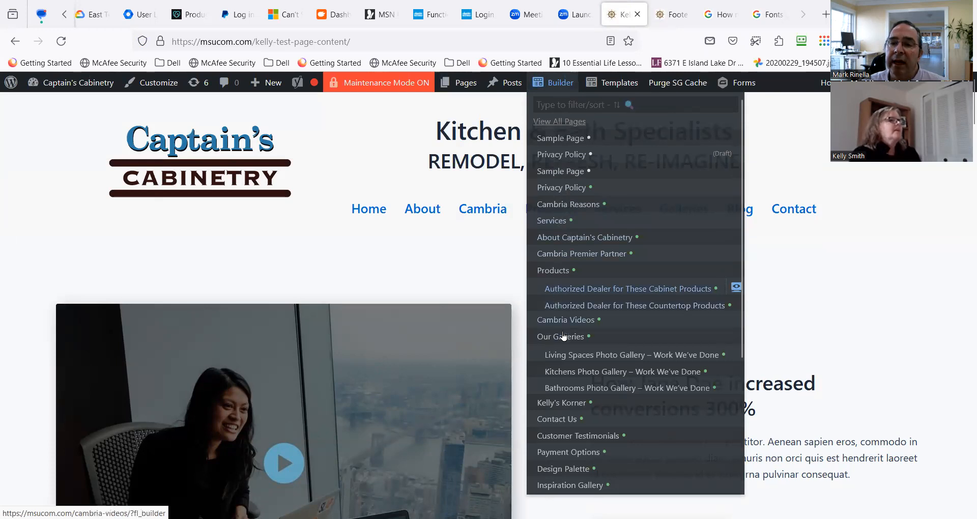
pyautogui.scroll(-1, 568, 410)
pyautogui.scroll(-5, 568, 410)
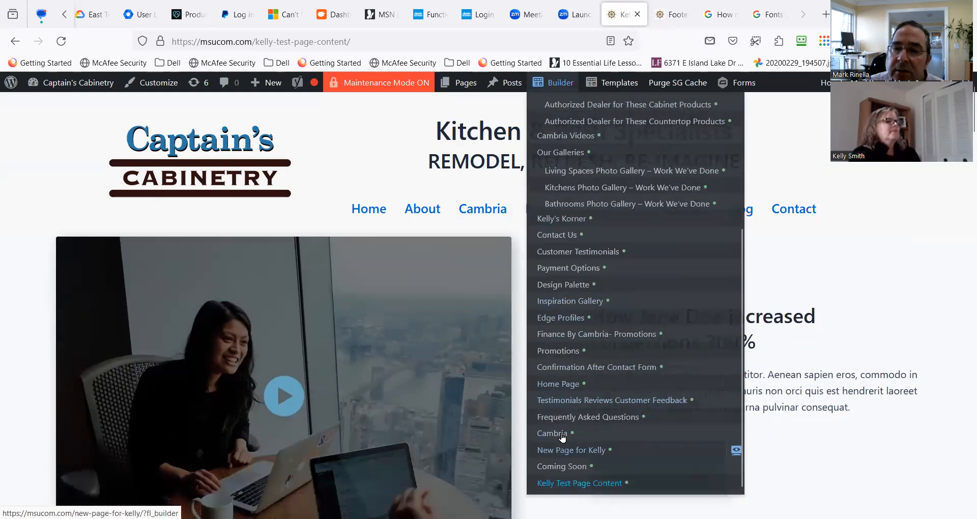
pyautogui.scroll(5, 568, 171)
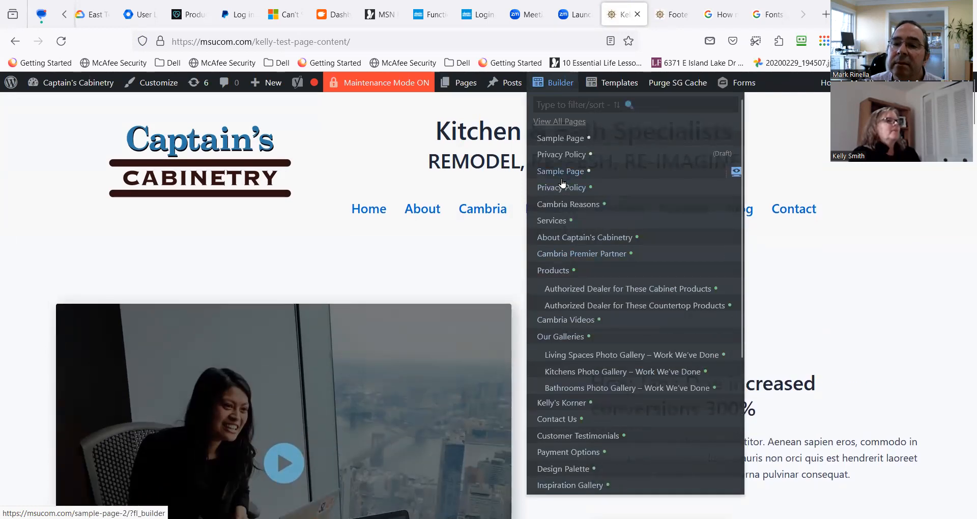
pyautogui.click(545, 221)
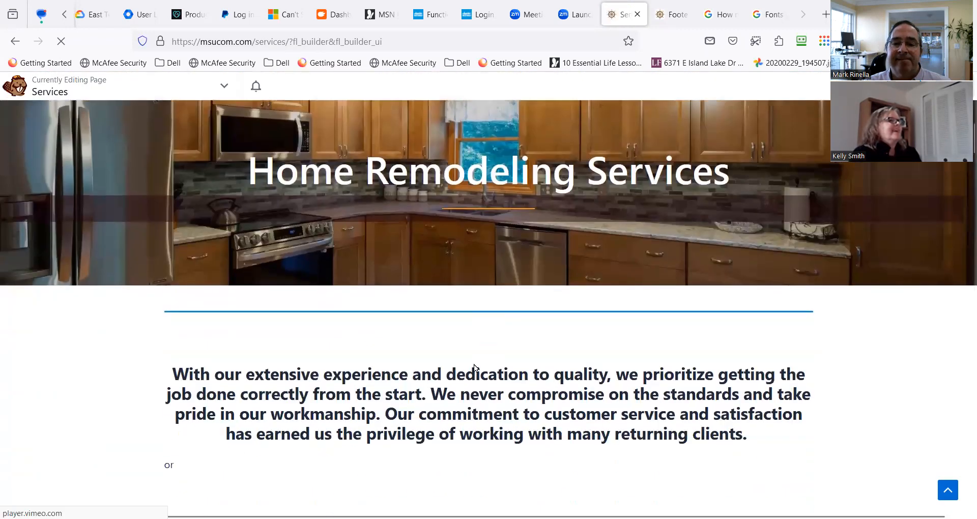
pyautogui.scroll(-1, 475, 363)
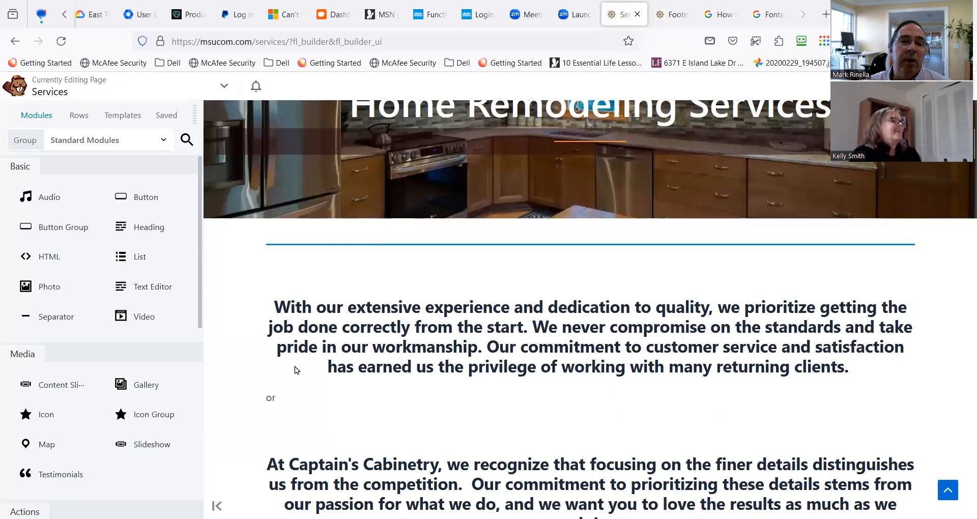
# Browse the Landing Pages template group for the Services page.
pyautogui.click(122, 118)
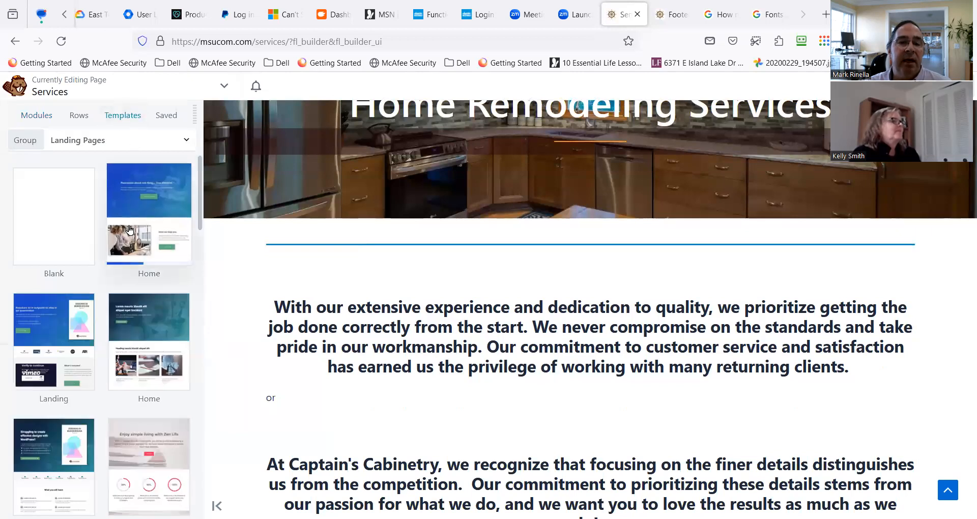
pyautogui.scroll(-15, 151, 308)
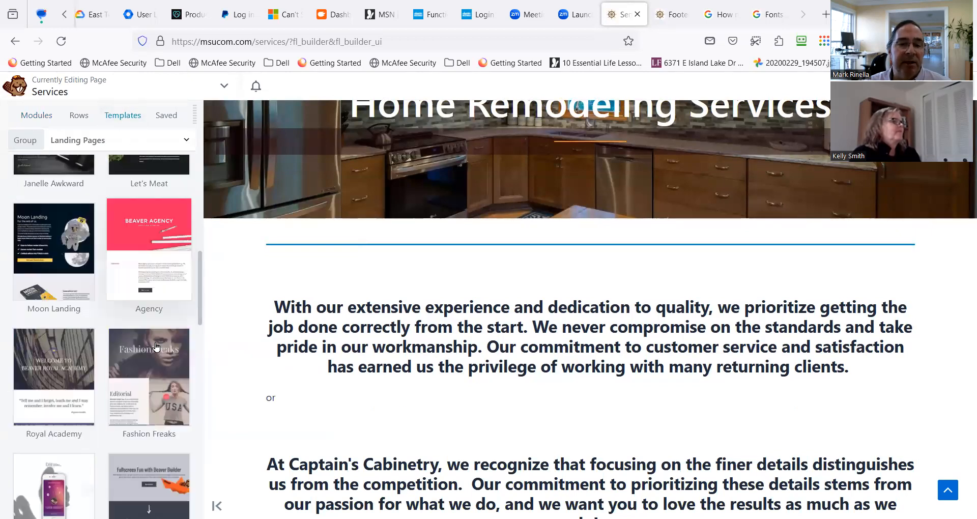
pyautogui.scroll(-12, 156, 347)
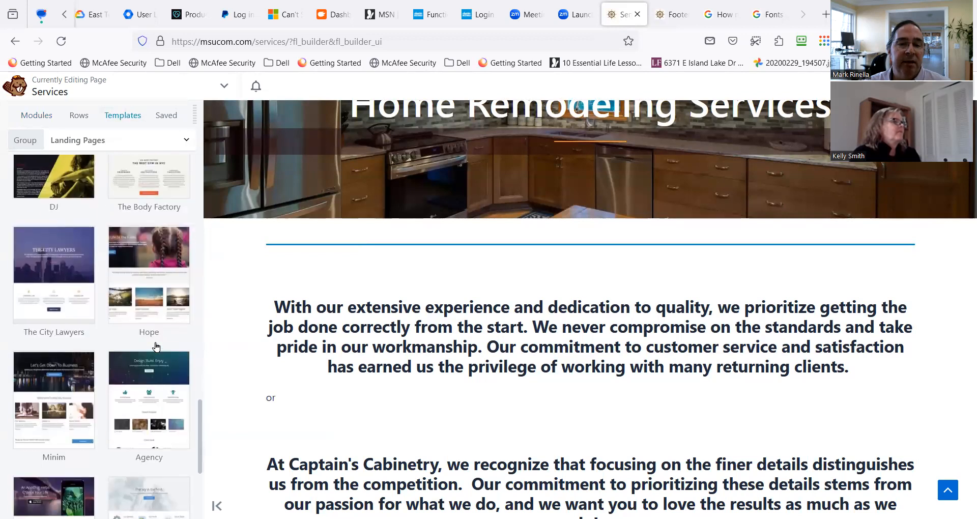
pyautogui.scroll(-2, 156, 347)
pyautogui.scroll(16, 150, 346)
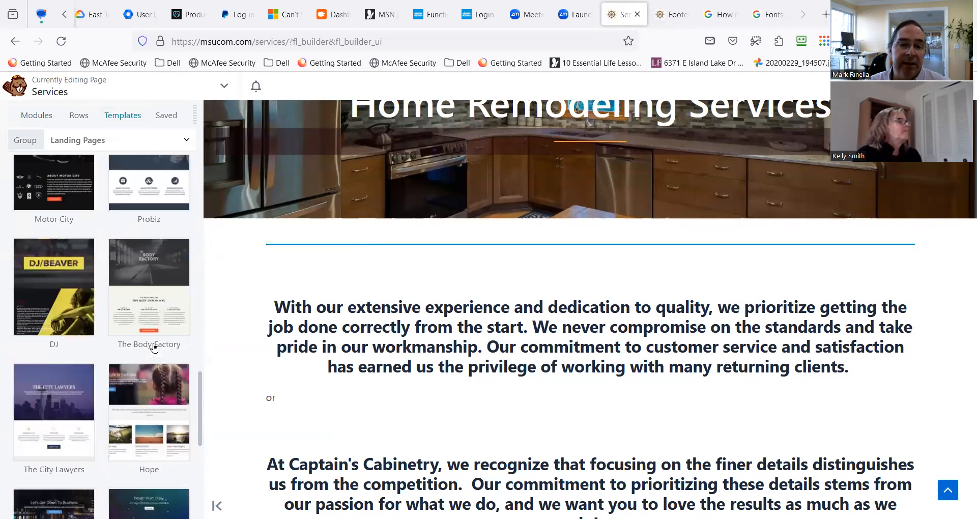
pyautogui.scroll(10, 148, 344)
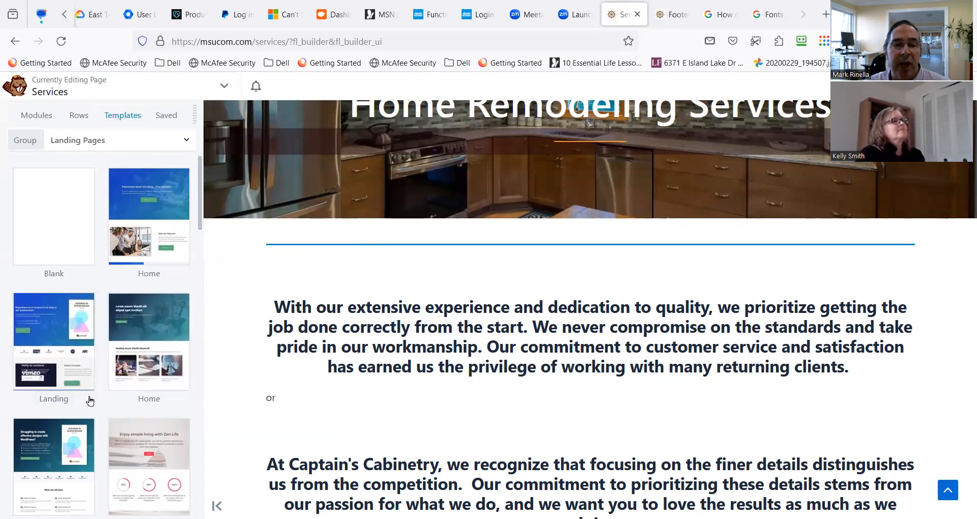
# Append the Case Study template from the Content Pages group to the existing Services page layout.
pyautogui.click(133, 142)
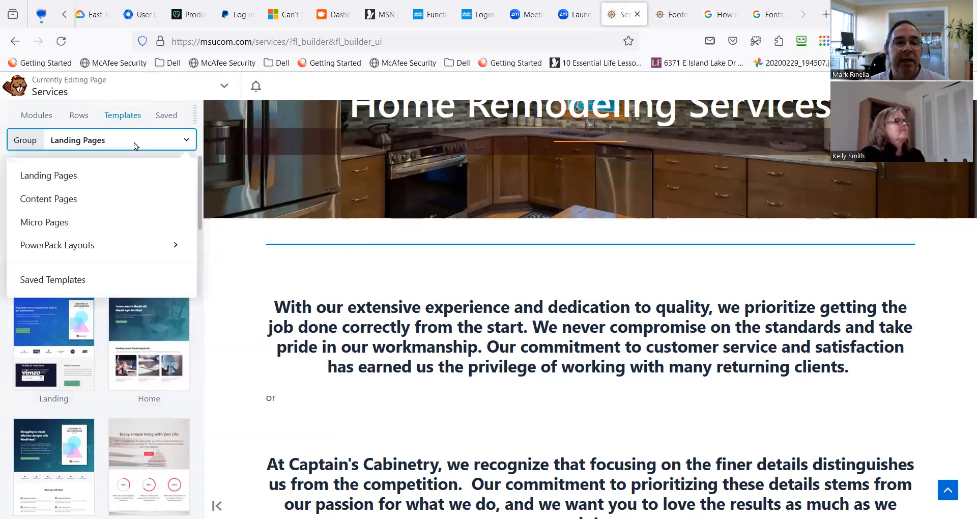
pyautogui.click(91, 198)
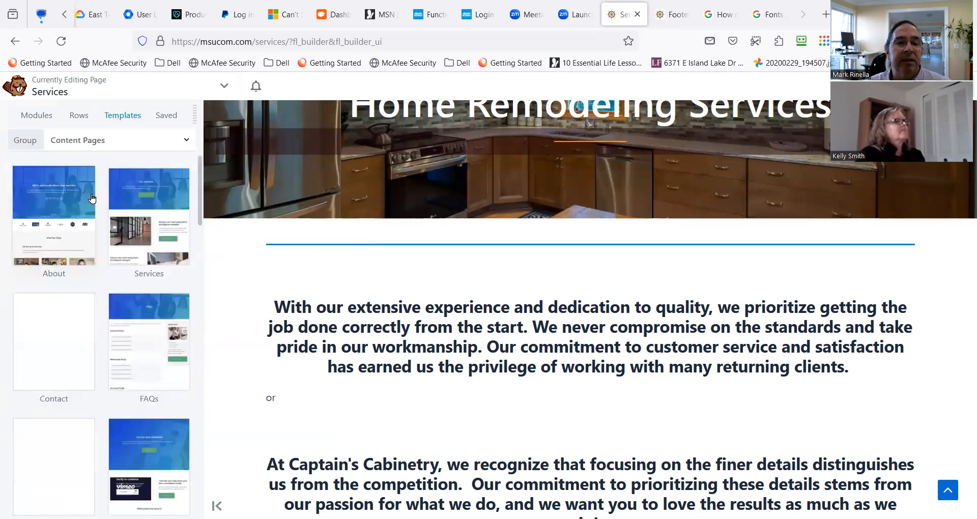
pyautogui.scroll(-5, 131, 389)
pyautogui.scroll(-5, 131, 389)
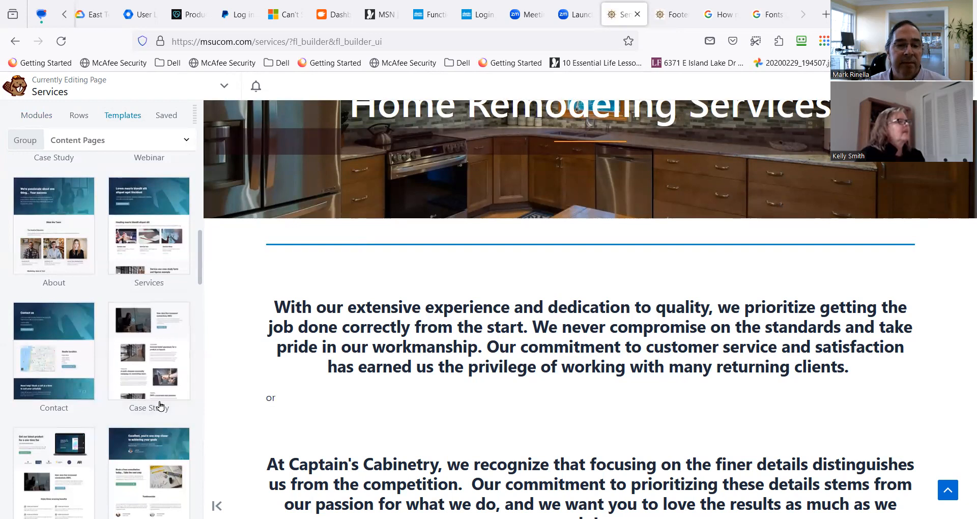
pyautogui.scroll(-1, 159, 405)
pyautogui.scroll(-4, 99, 393)
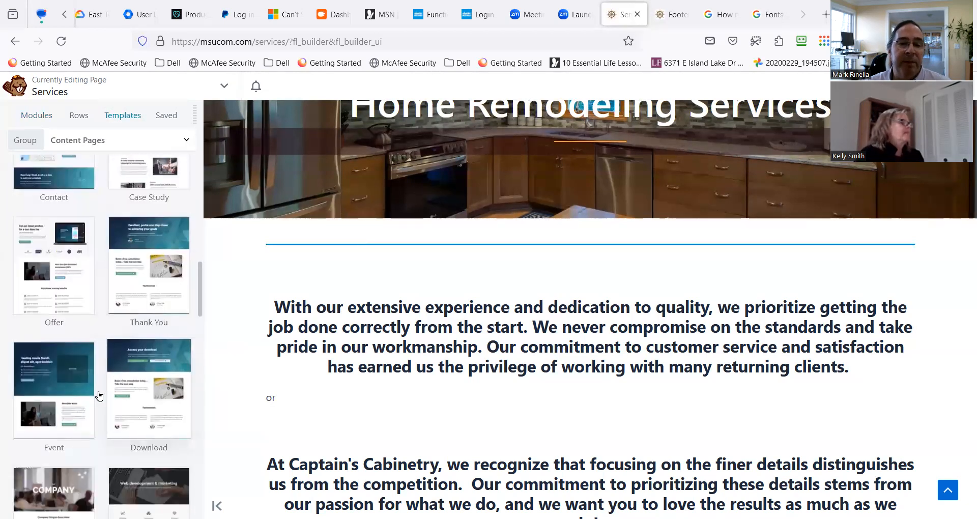
pyautogui.scroll(-5, 99, 394)
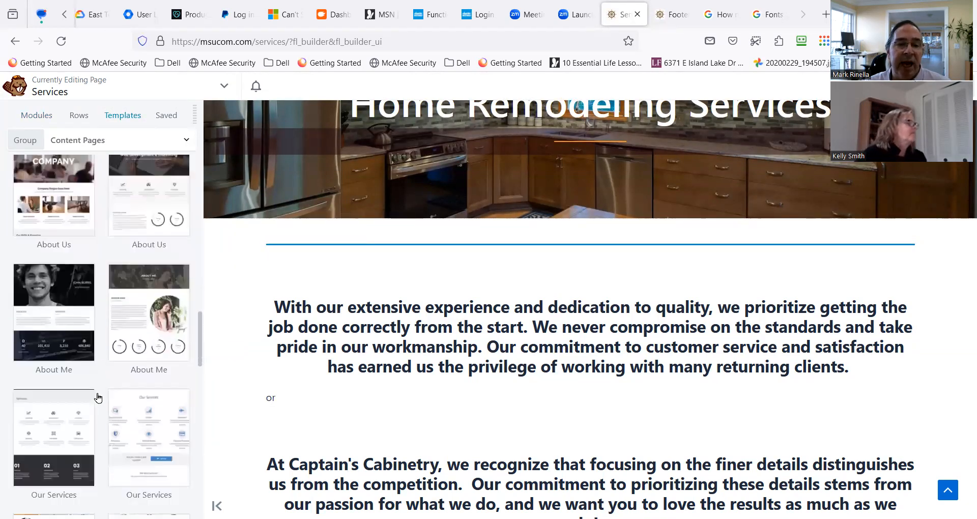
pyautogui.scroll(-2, 99, 397)
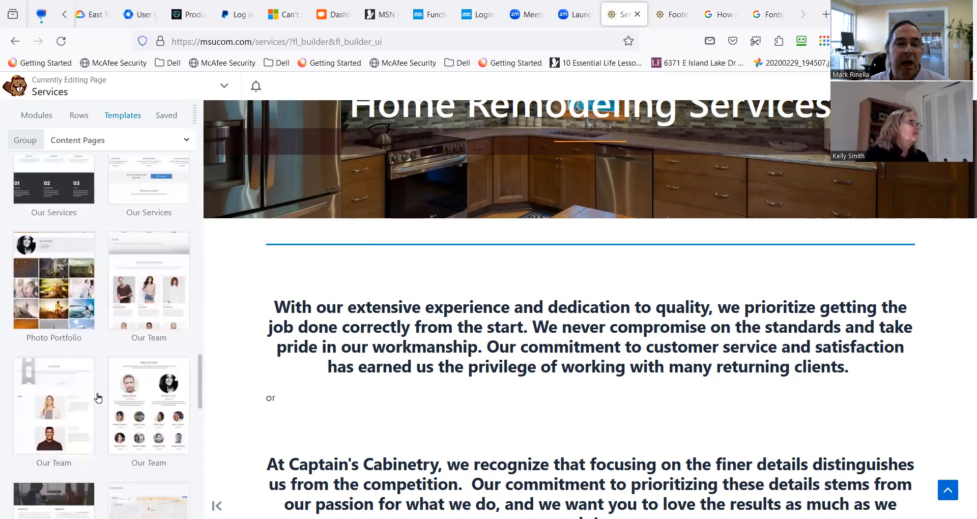
pyautogui.scroll(2, 98, 398)
pyautogui.scroll(5, 98, 398)
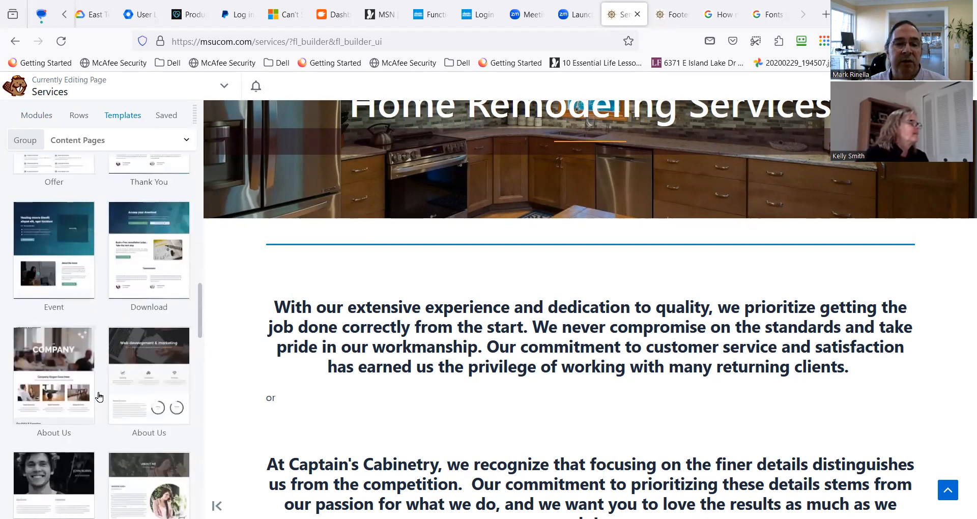
pyautogui.scroll(3, 164, 402)
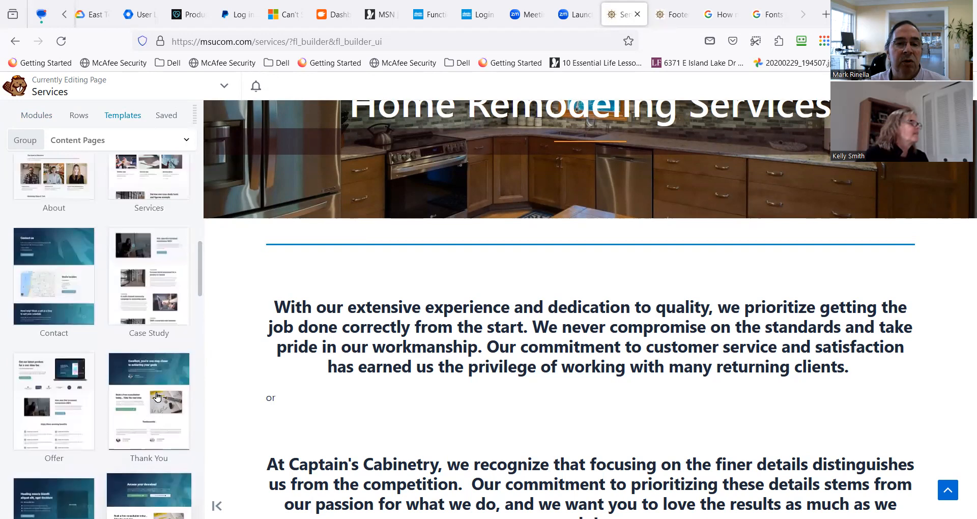
pyautogui.click(161, 307)
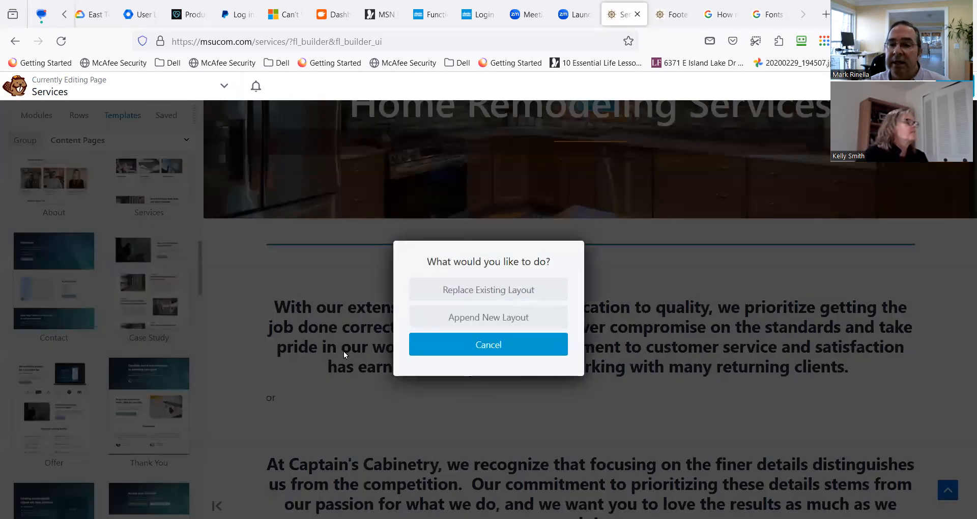
pyautogui.click(502, 320)
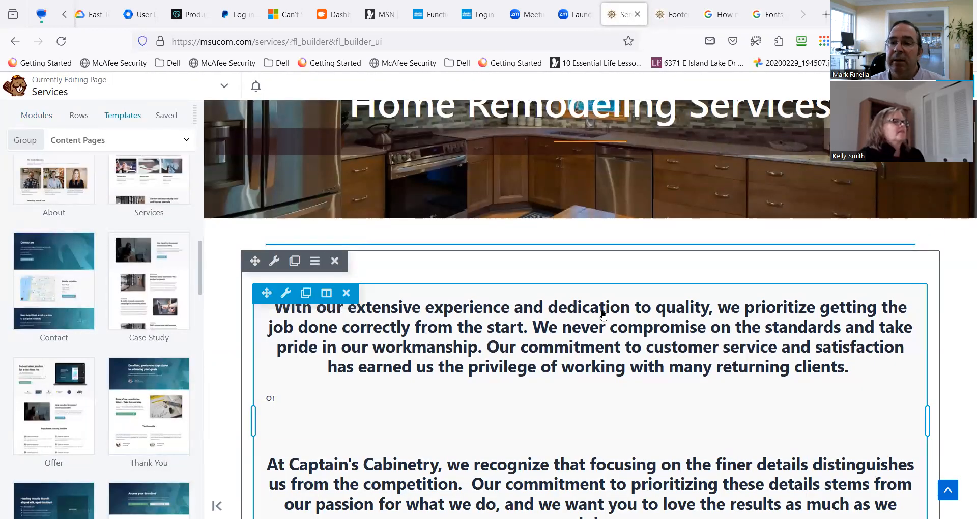
# Examine where the appended Case Study sections sit on the Services page relative to the existing testimonial content.
pyautogui.scroll(-10, 603, 315)
pyautogui.scroll(-15, 608, 328)
pyautogui.scroll(-15, 609, 324)
pyautogui.scroll(5, 608, 324)
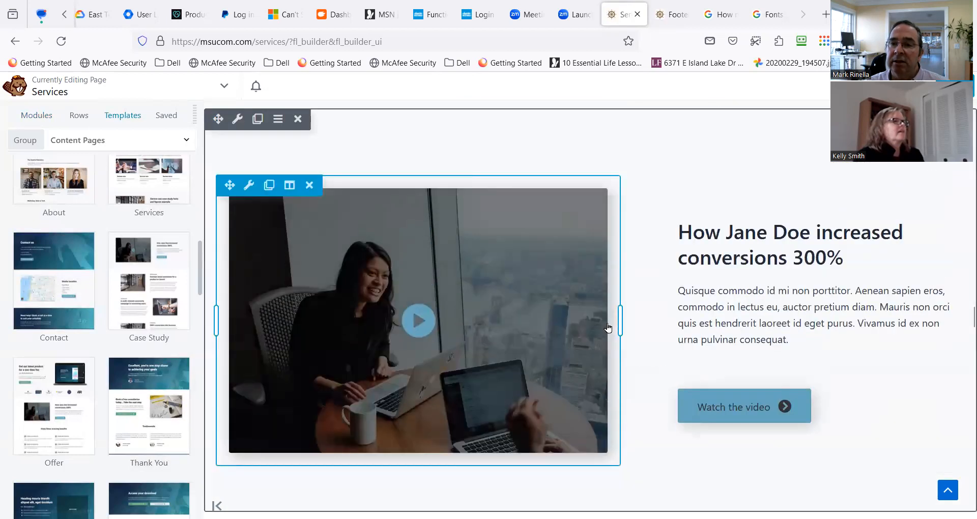
pyautogui.scroll(3, 609, 326)
pyautogui.scroll(3, 295, 336)
pyautogui.scroll(-4, 279, 332)
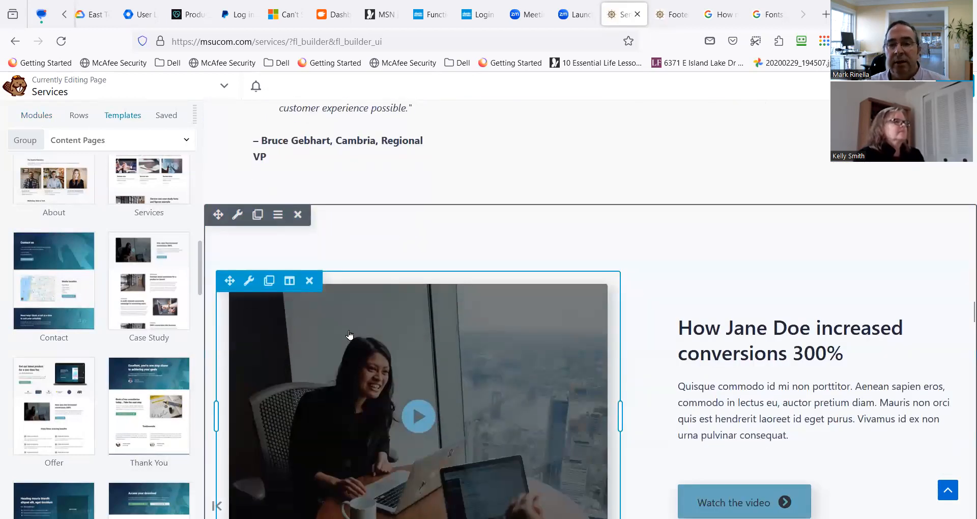
pyautogui.scroll(2, 349, 334)
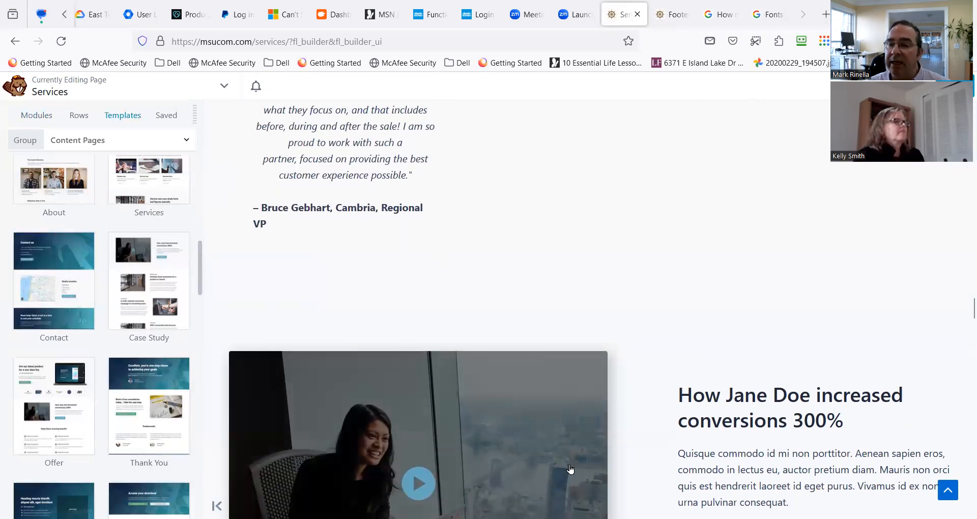
pyautogui.scroll(5, 275, 257)
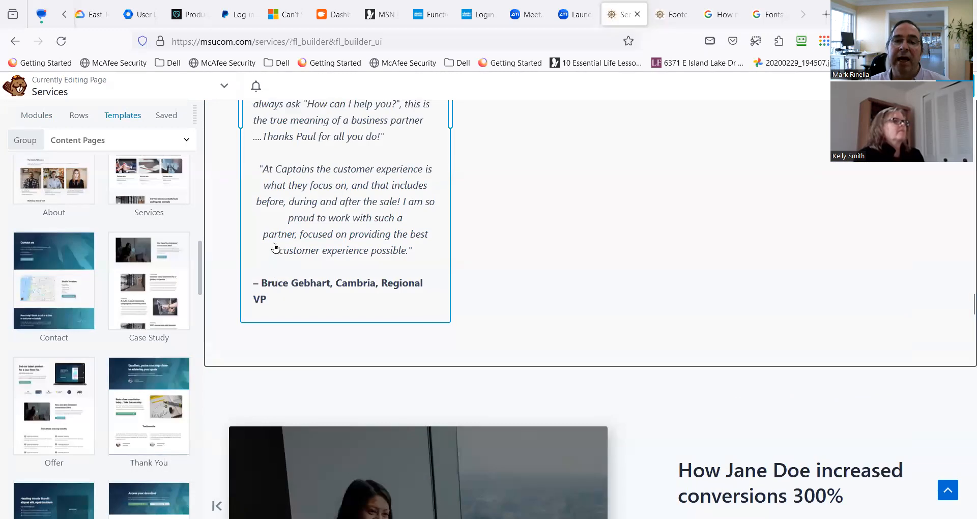
# Move the Case Study video row from below the testimonials to directly beneath the Captain's Cabinetry finer-details statement on the Services page.
pyautogui.scroll(-6, 347, 319)
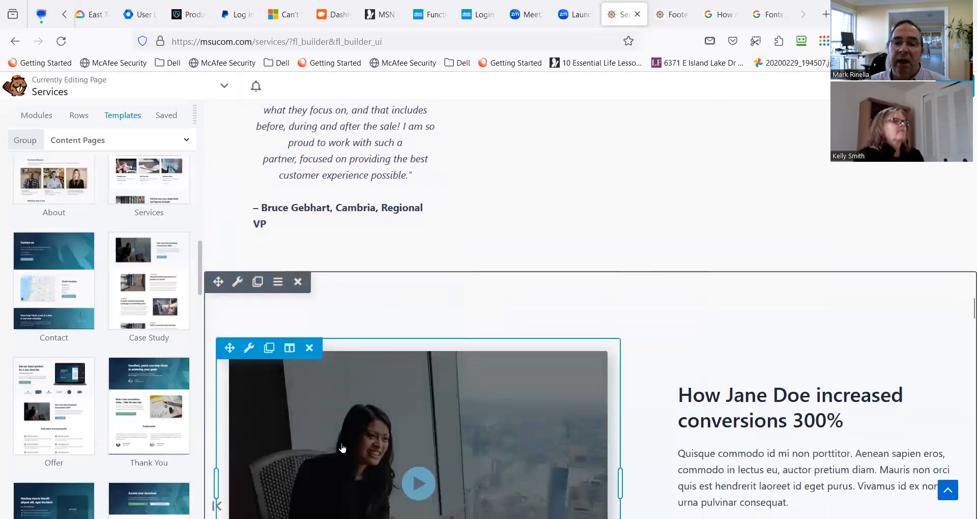
pyautogui.scroll(-5, 432, 384)
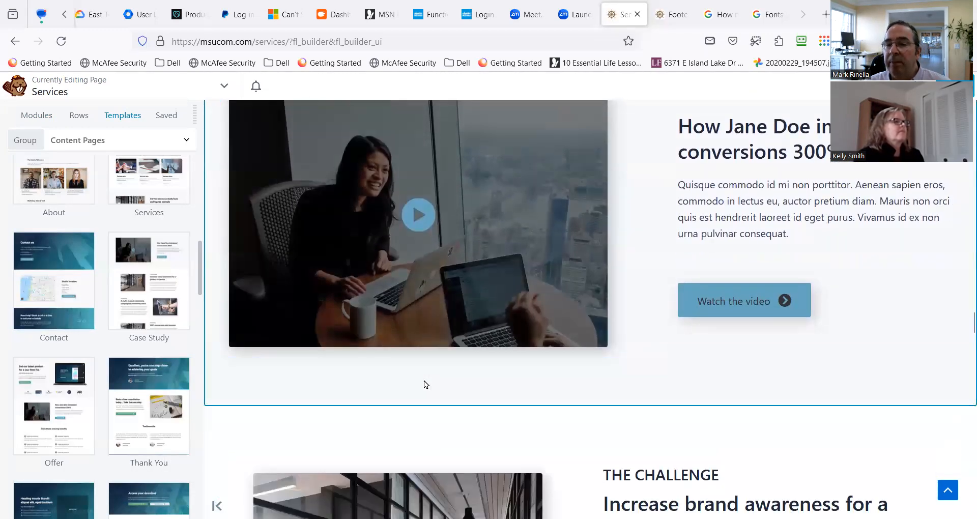
pyautogui.scroll(1, 407, 379)
pyautogui.scroll(2, 336, 357)
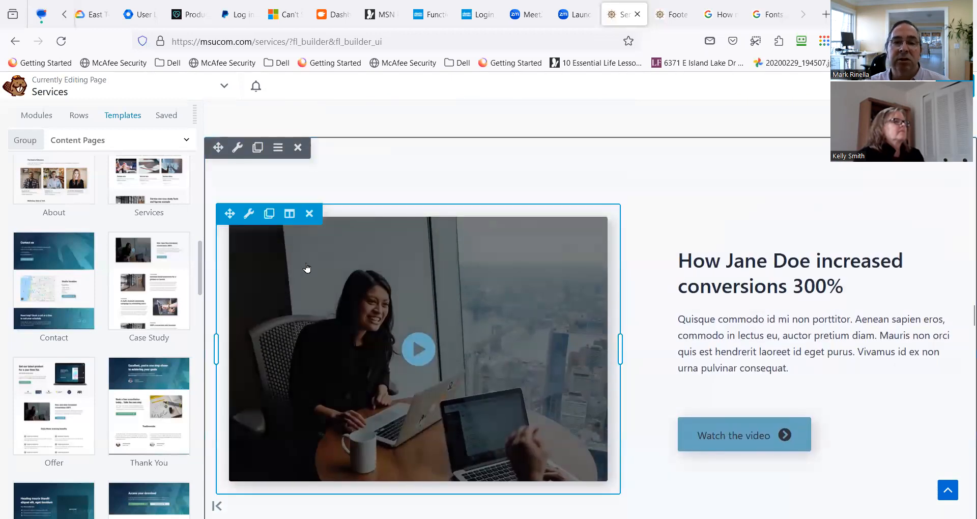
pyautogui.scroll(-2, 313, 285)
pyautogui.scroll(-1, 290, 379)
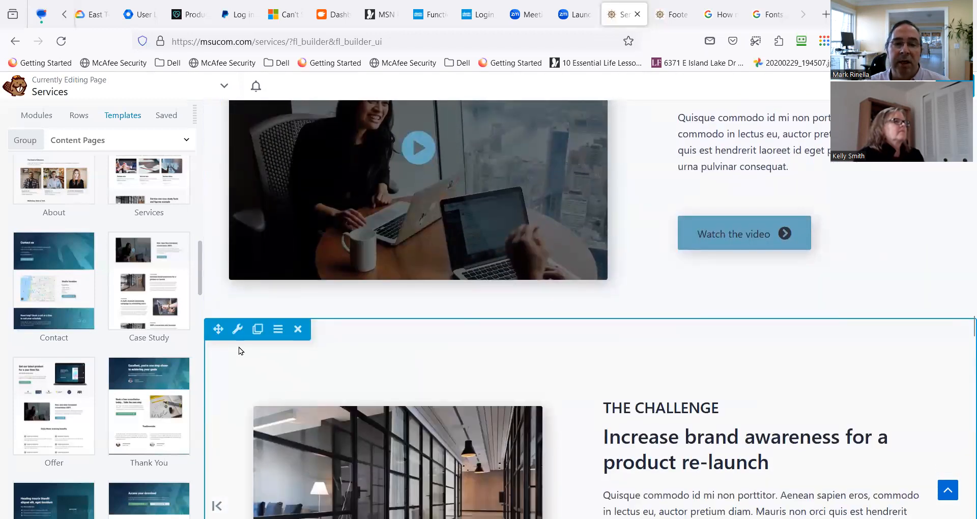
pyautogui.scroll(4, 359, 358)
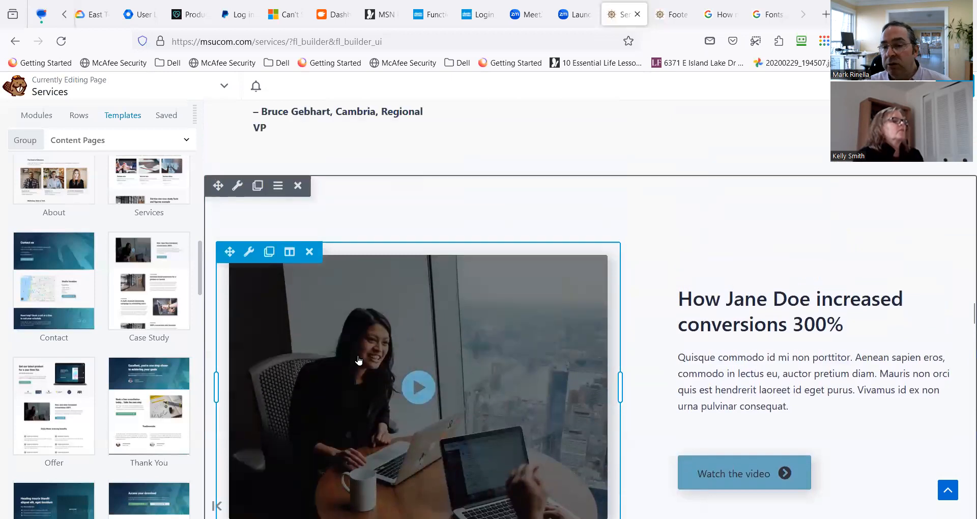
pyautogui.scroll(2, 359, 360)
pyautogui.moveTo(237, 290)
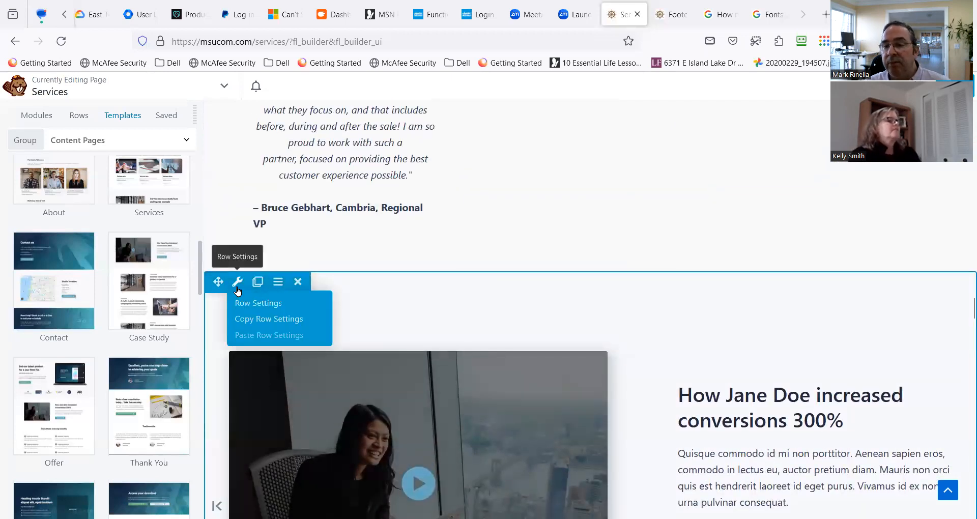
pyautogui.moveTo(218, 281); pyautogui.dragTo(325, 406)
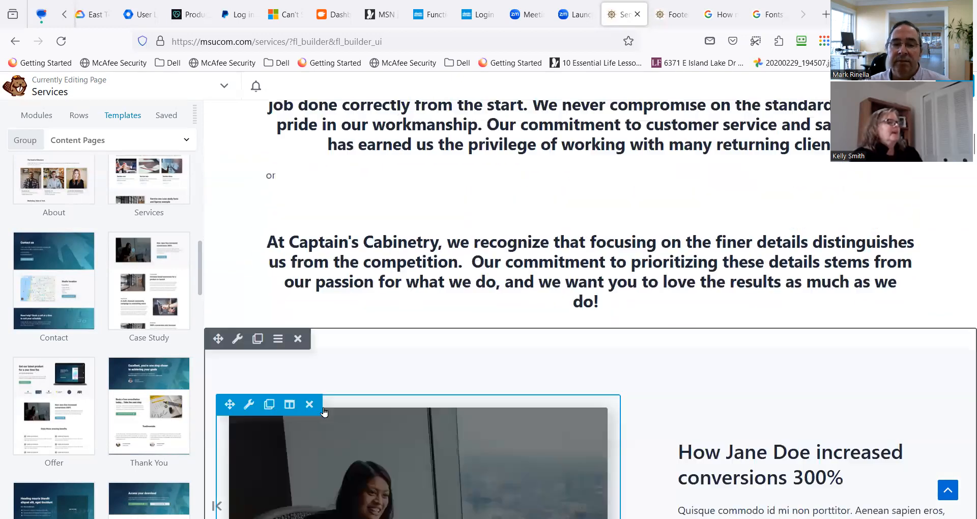
# Review the relocated video row's placement and its transition from the company statement above it.
pyautogui.scroll(-4, 462, 388)
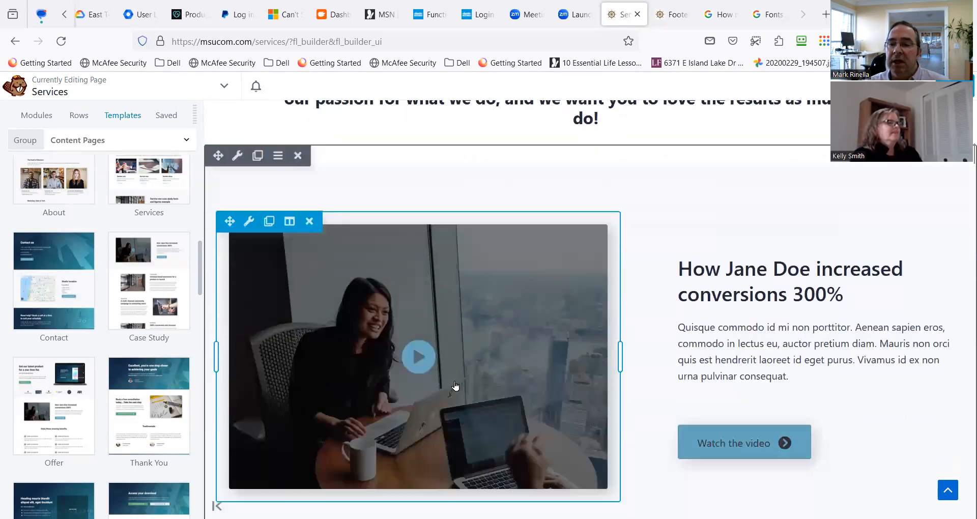
pyautogui.scroll(-1, 423, 386)
pyautogui.scroll(5, 425, 382)
pyautogui.scroll(9, 417, 346)
pyautogui.scroll(-5, 413, 321)
pyautogui.scroll(-3, 411, 322)
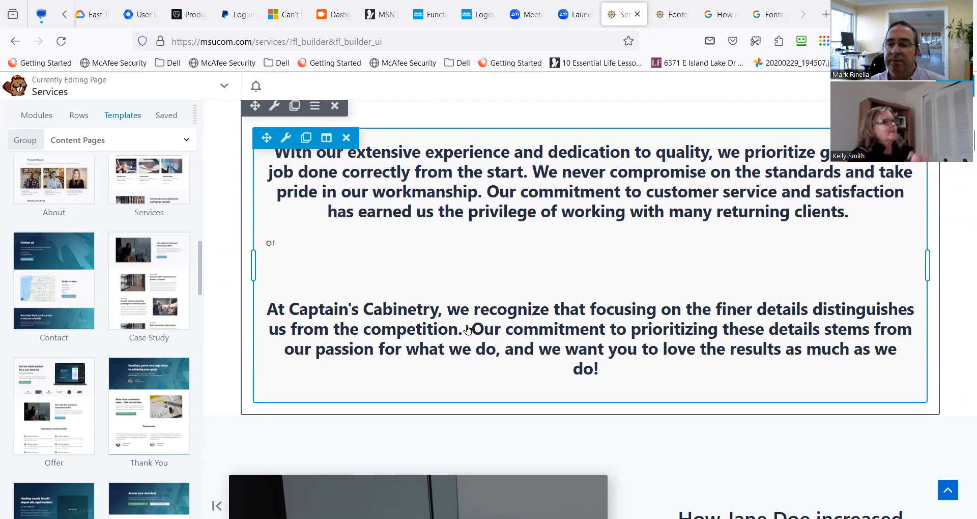
pyautogui.scroll(-3, 467, 330)
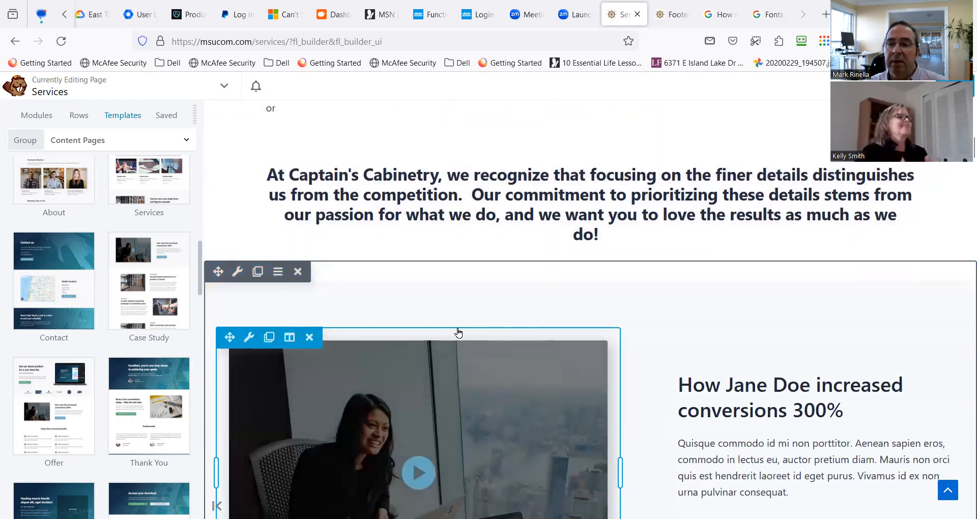
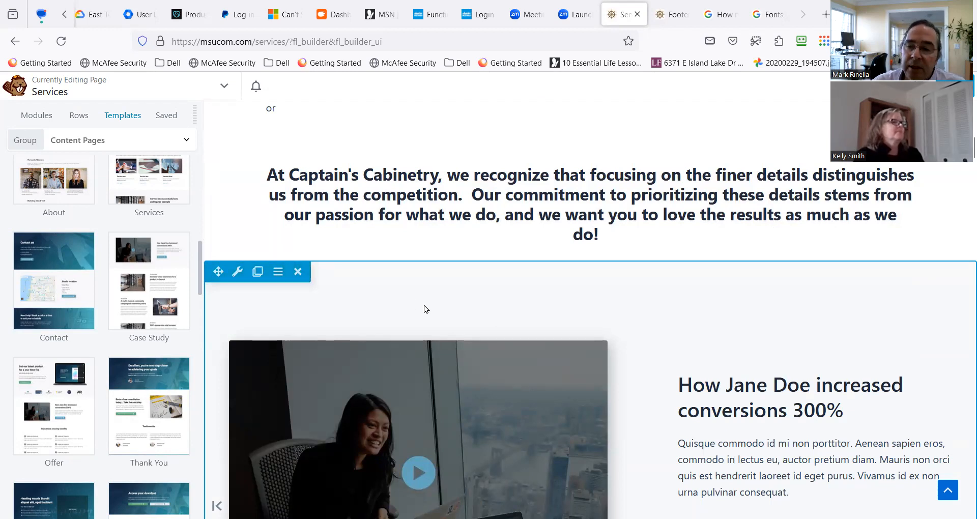
# Move the Kitchen Remodeling module with the white-cabinet photo above the blue separator line.
pyautogui.scroll(-5, 425, 308)
pyautogui.scroll(-2, 425, 308)
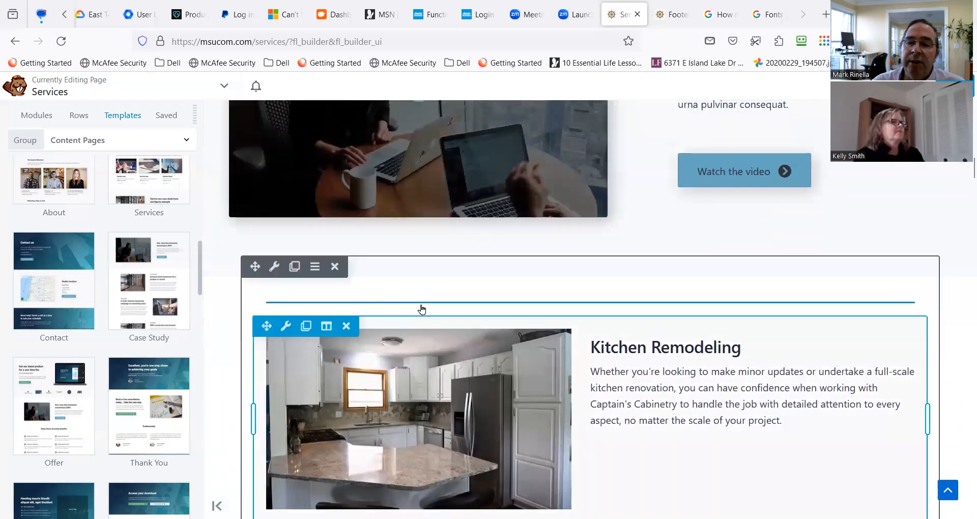
pyautogui.scroll(6, 421, 309)
pyautogui.scroll(-5, 499, 329)
pyautogui.scroll(-2, 489, 333)
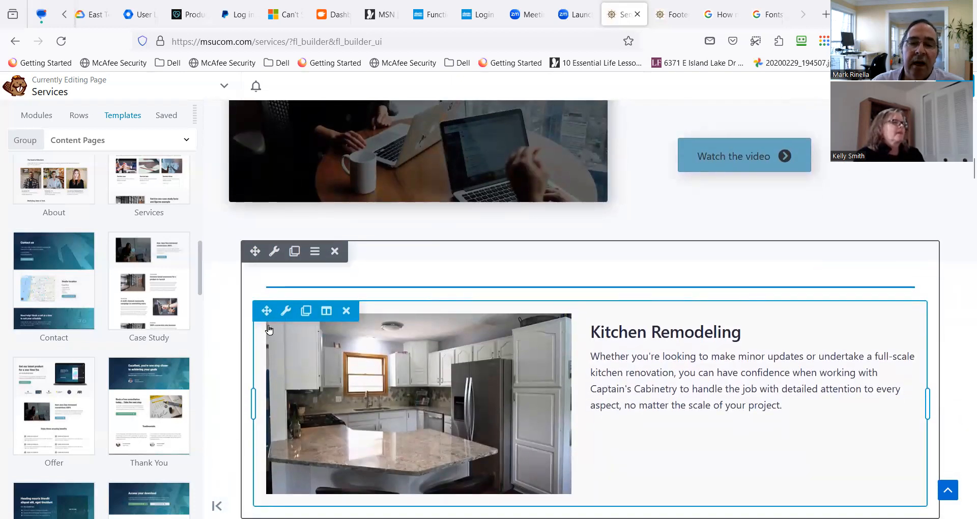
pyautogui.moveTo(269, 312); pyautogui.dragTo(346, 447)
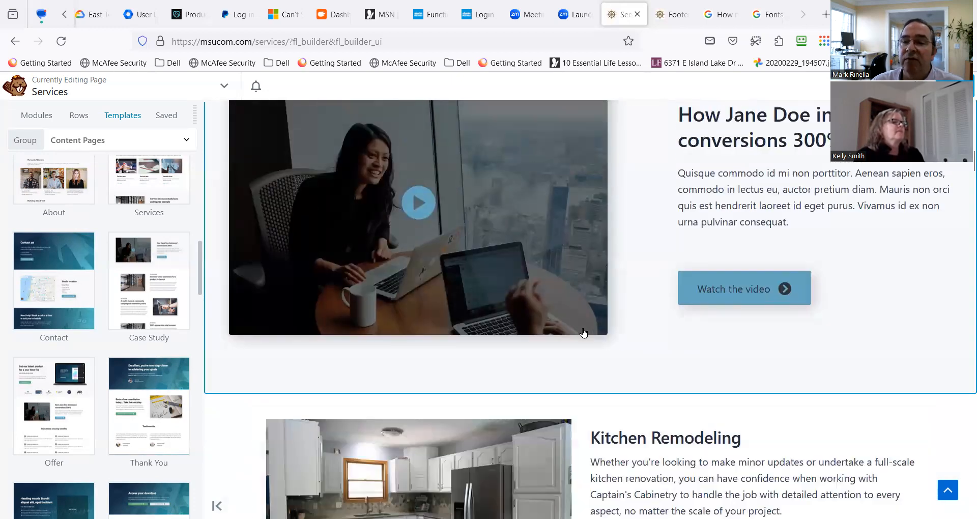
# Examine the video case-study row and the Kitchen Remodeling section beneath it to compare their layouts.
pyautogui.scroll(3, 594, 326)
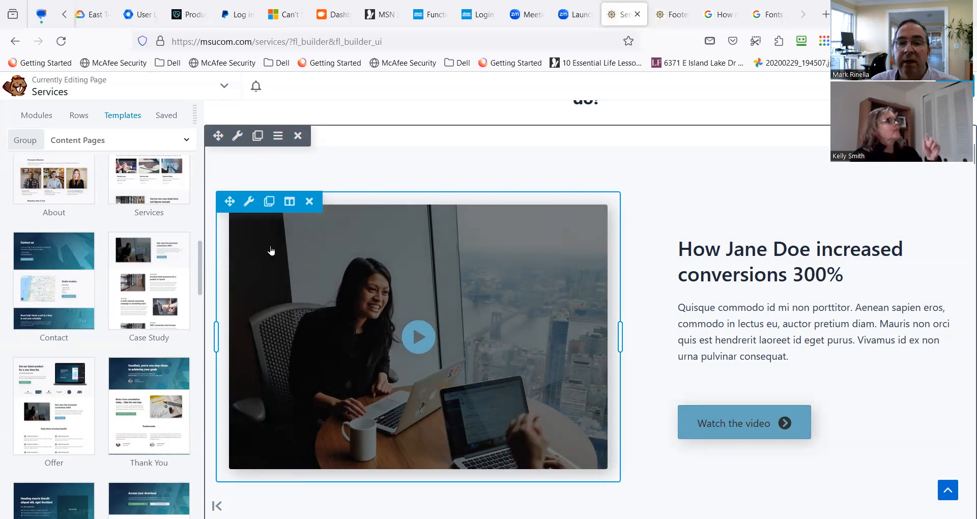
pyautogui.moveTo(250, 203)
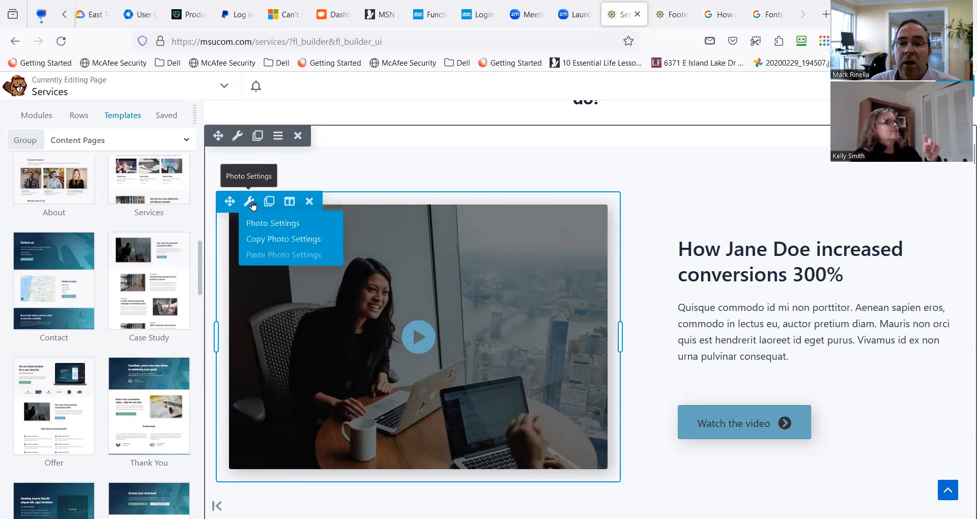
pyautogui.scroll(-3, 657, 285)
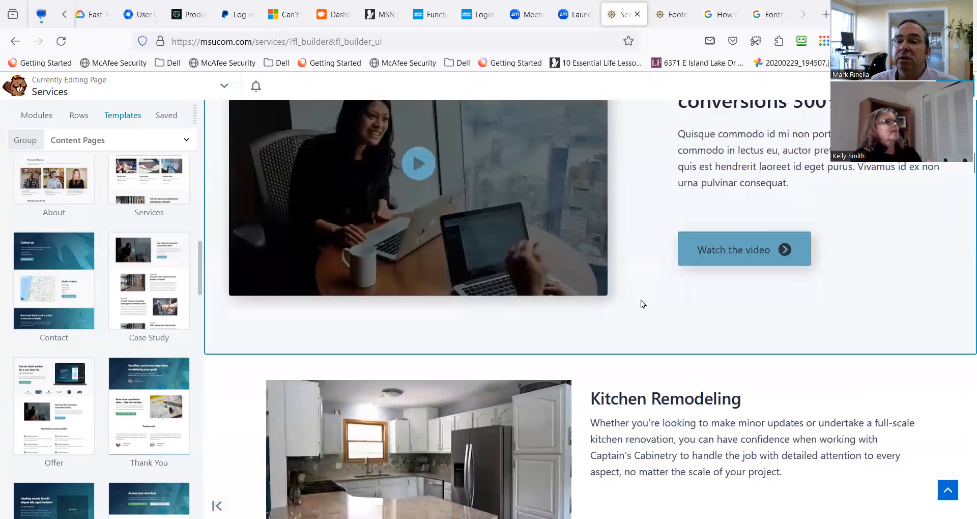
pyautogui.scroll(2, 641, 304)
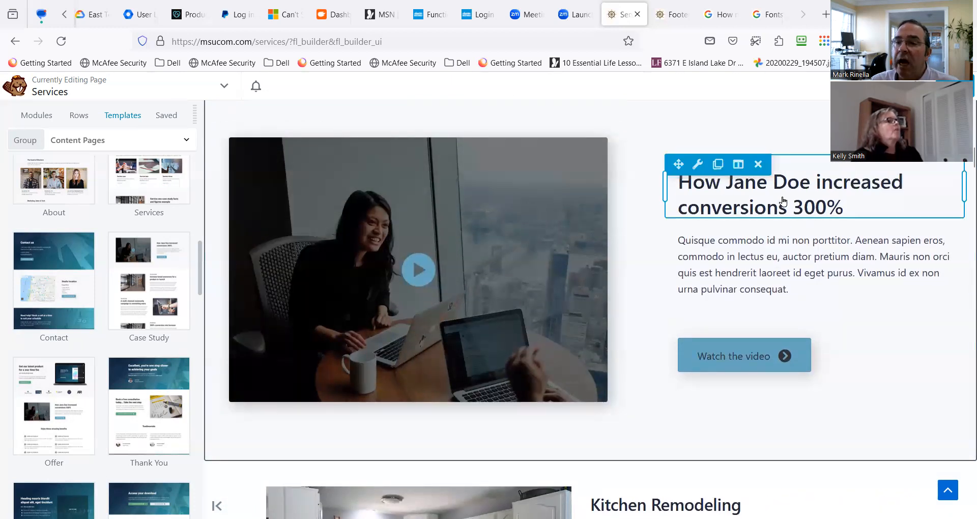
pyautogui.scroll(-6, 344, 254)
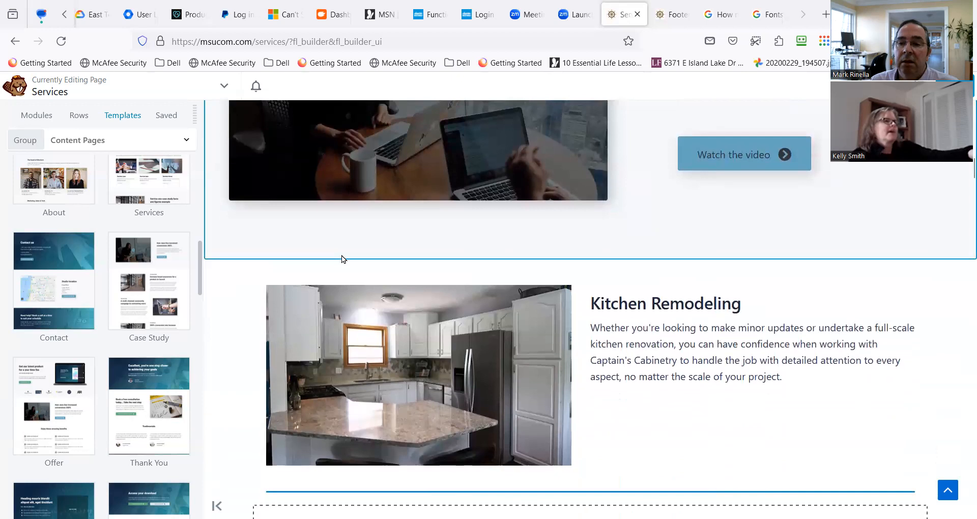
pyautogui.scroll(1, 396, 281)
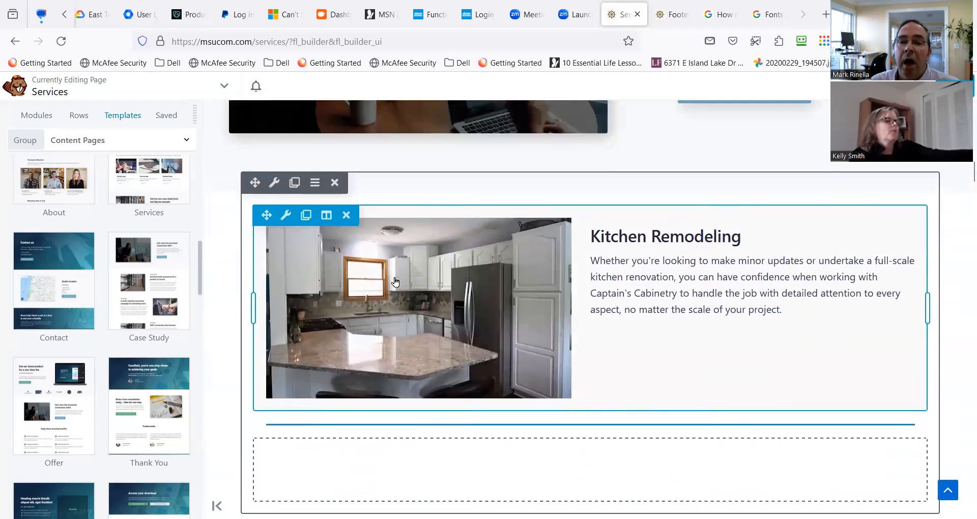
pyautogui.scroll(-2, 326, 289)
pyautogui.moveTo(327, 286)
pyautogui.scroll(7, 332, 275)
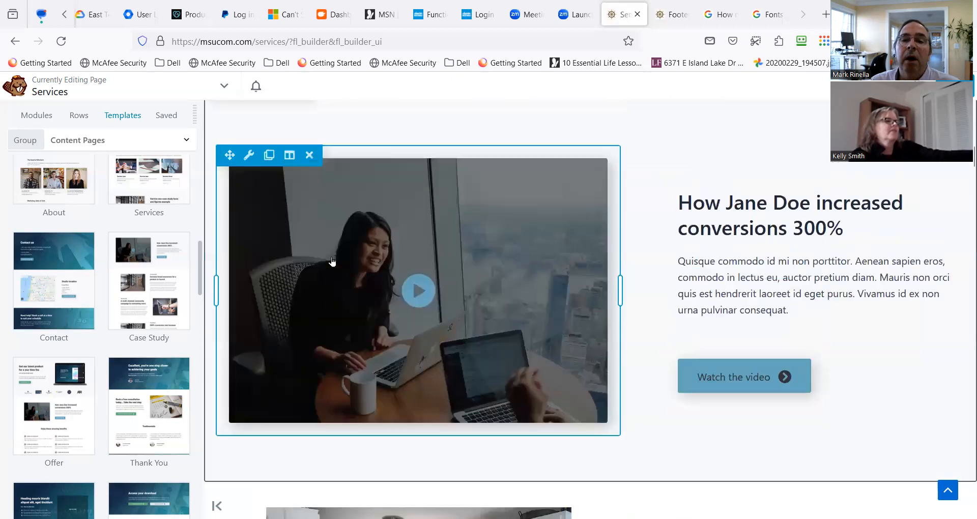
# Move the wood-cabinet kitchen photo into the case-study row's photo column, above the video placeholder image.
pyautogui.moveTo(248, 268)
pyautogui.scroll(-15, 295, 312)
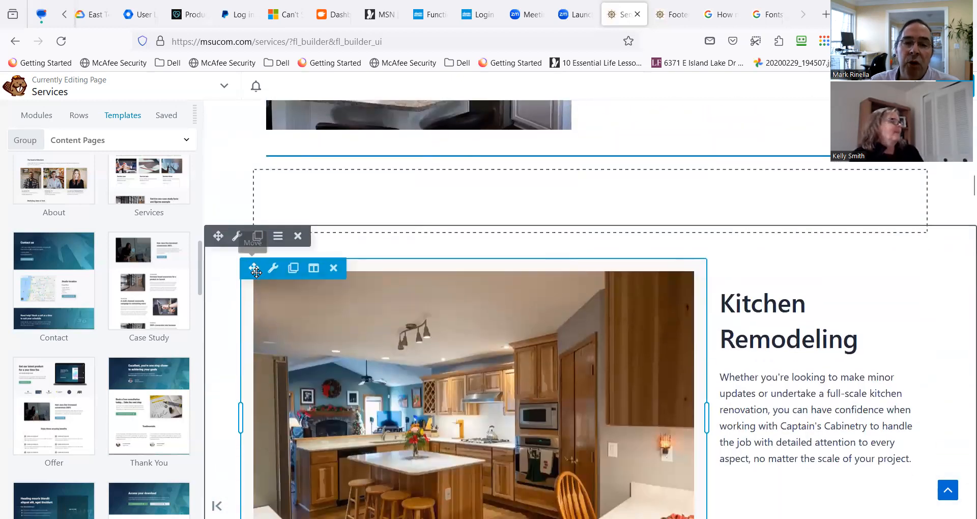
pyautogui.moveTo(254, 268); pyautogui.dragTo(322, 42)
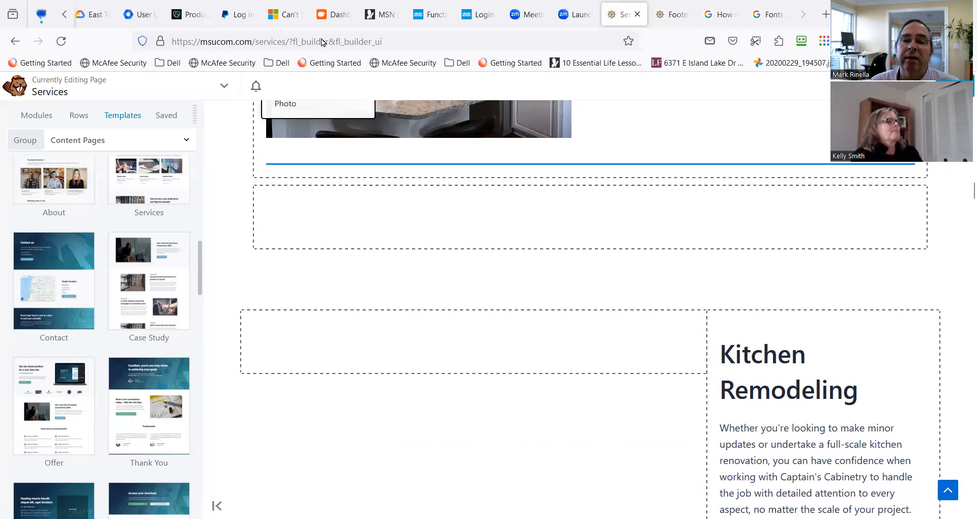
pyautogui.moveTo(383, 121); pyautogui.dragTo(356, 250)
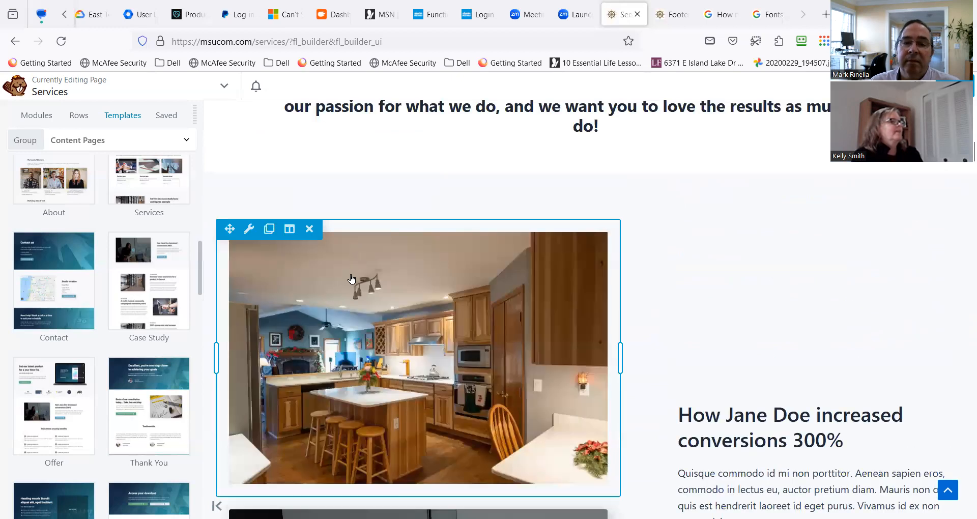
# Remove the video placeholder photo below the wood-cabinet kitchen photo and confirm the deletion.
pyautogui.scroll(-4, 359, 366)
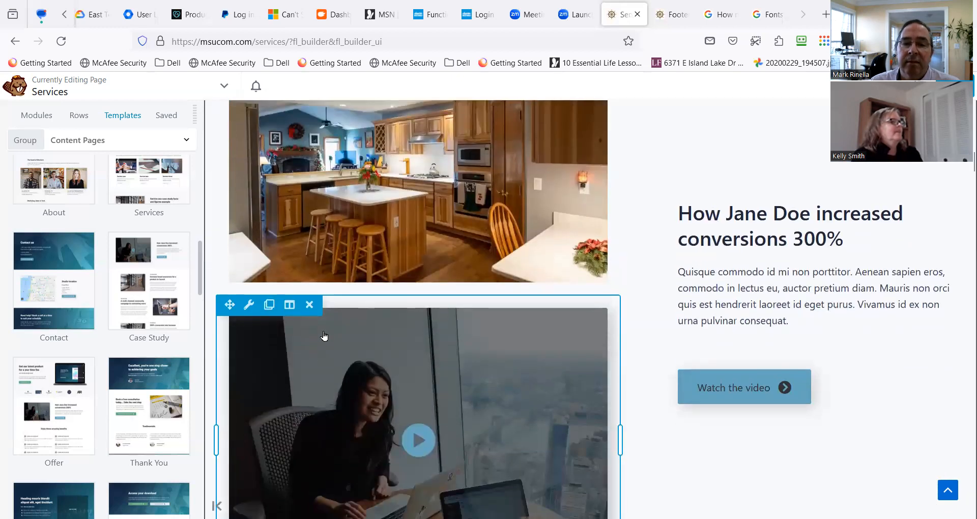
pyautogui.click(309, 304)
pyautogui.click(550, 316)
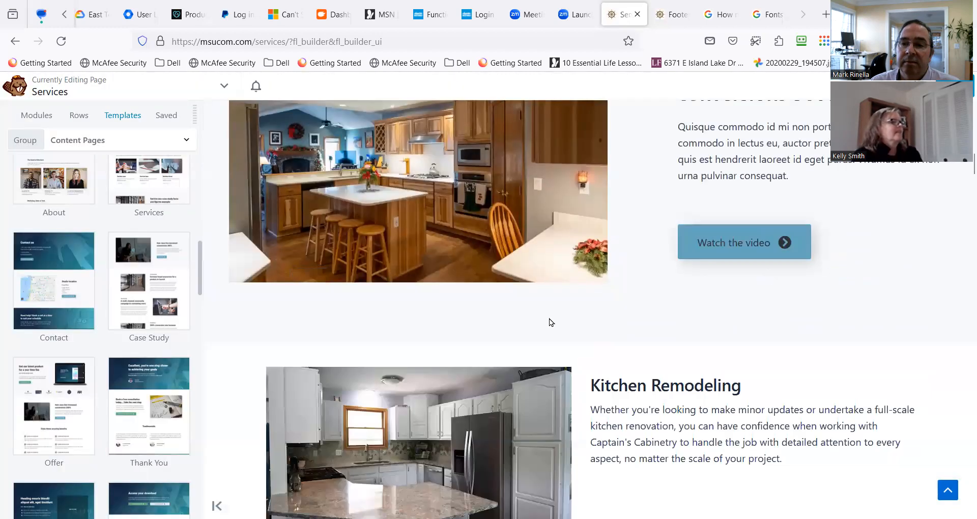
# Remove the empty column beneath the separator that follows the white-cabinet Kitchen Remodeling module.
pyautogui.scroll(3, 534, 363)
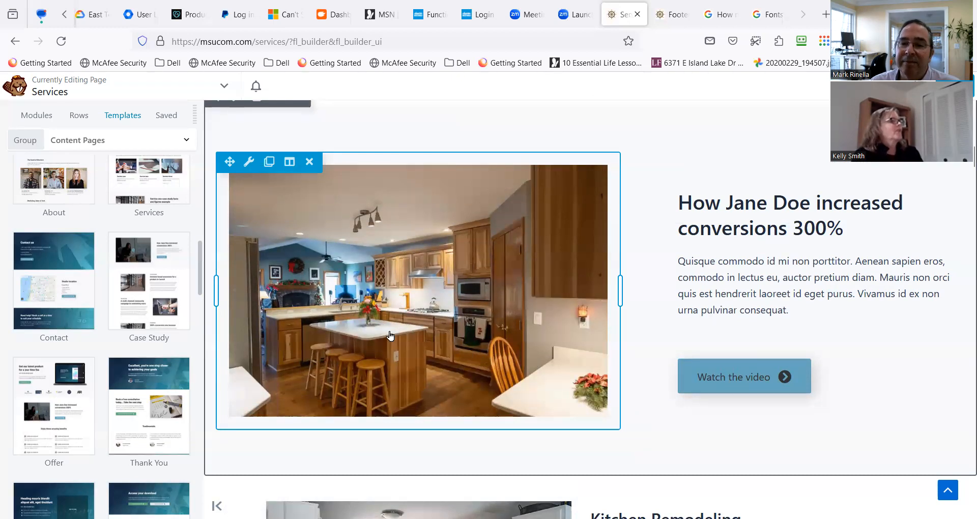
pyautogui.scroll(-6, 603, 337)
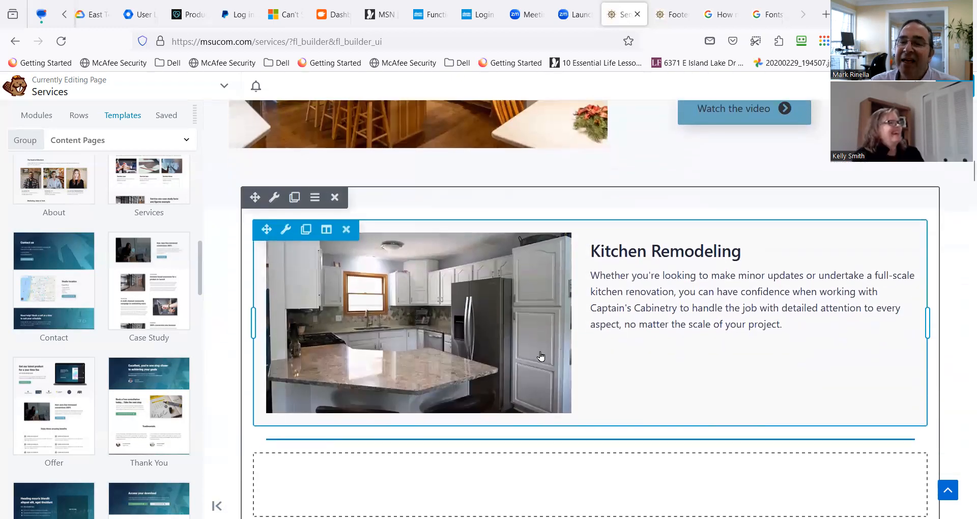
pyautogui.scroll(-2, 586, 348)
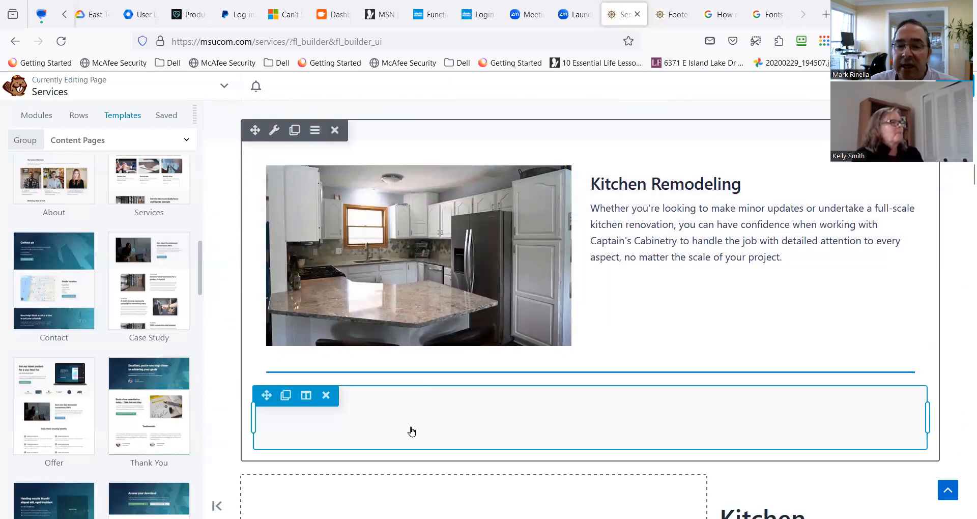
pyautogui.click(334, 401)
# Move the large-heading Kitchen Remodeling text into the case-study row, between the placeholder paragraph and the Watch the video button.
pyautogui.scroll(-5, 401, 397)
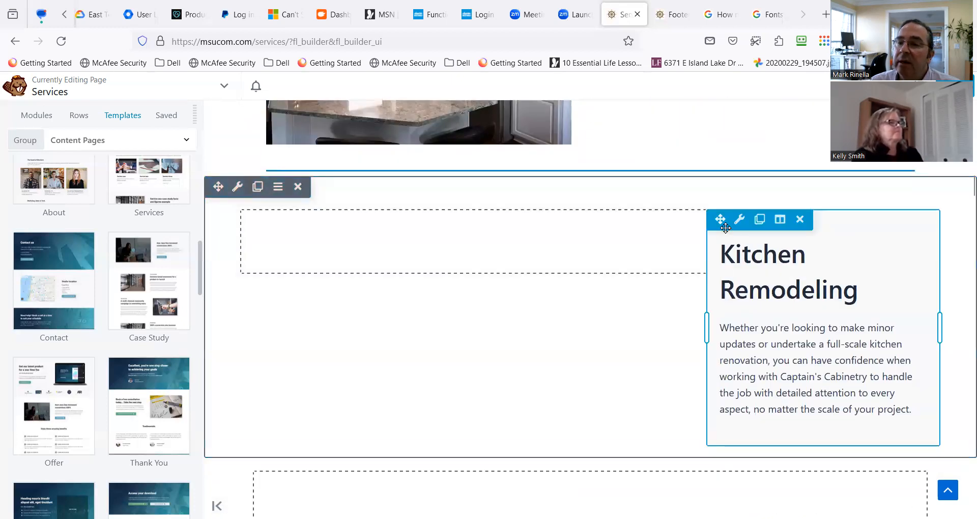
pyautogui.moveTo(740, 224)
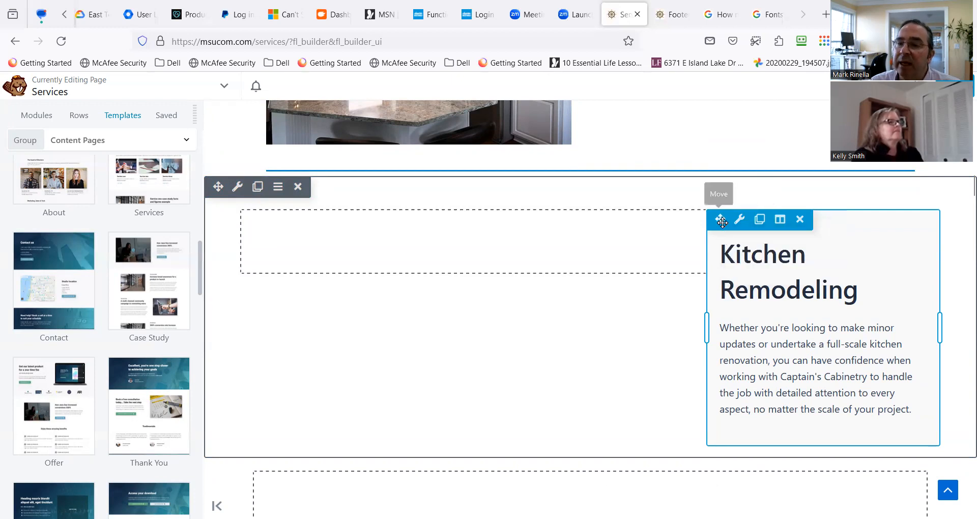
pyautogui.moveTo(719, 219); pyautogui.dragTo(702, 4)
pyautogui.moveTo(731, 93); pyautogui.dragTo(762, 355)
pyautogui.scroll(-3, 778, 321)
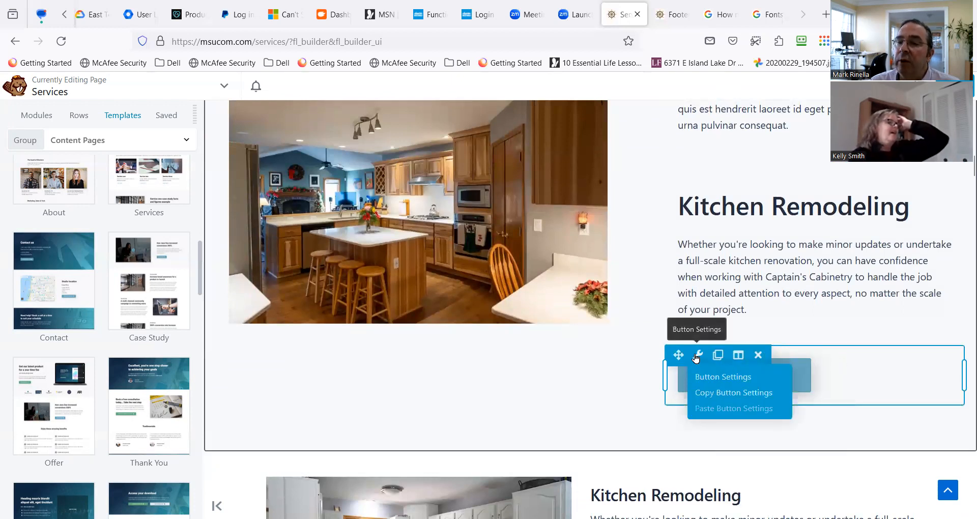
# Examine the placeholder heading, placeholder paragraph and Kitchen Remodeling text beside the wood-cabinet kitchen photo.
pyautogui.scroll(3, 648, 181)
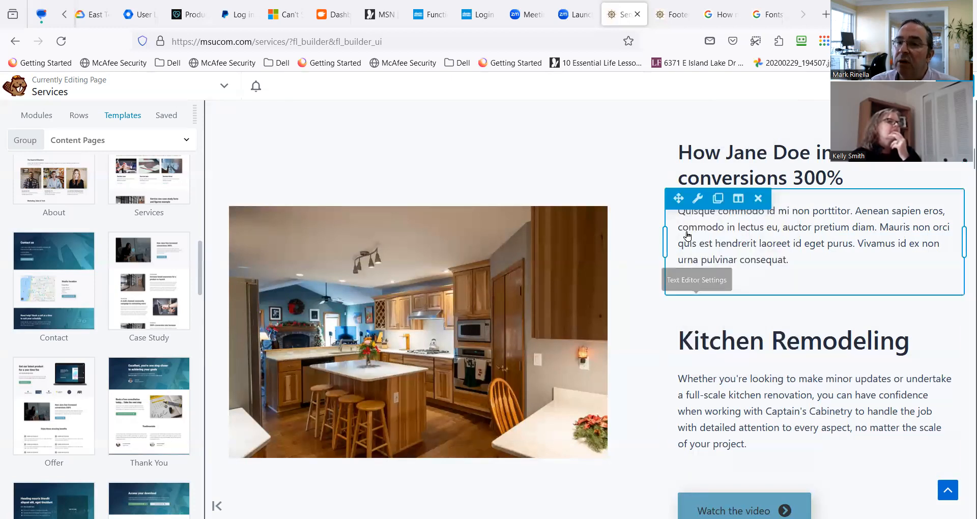
pyautogui.scroll(-5, 704, 329)
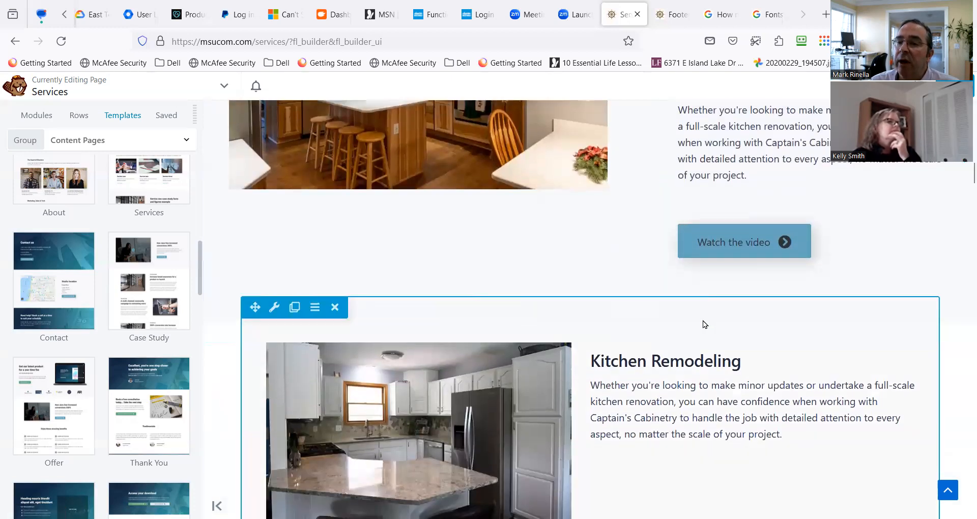
pyautogui.scroll(3, 703, 322)
pyautogui.scroll(3, 627, 222)
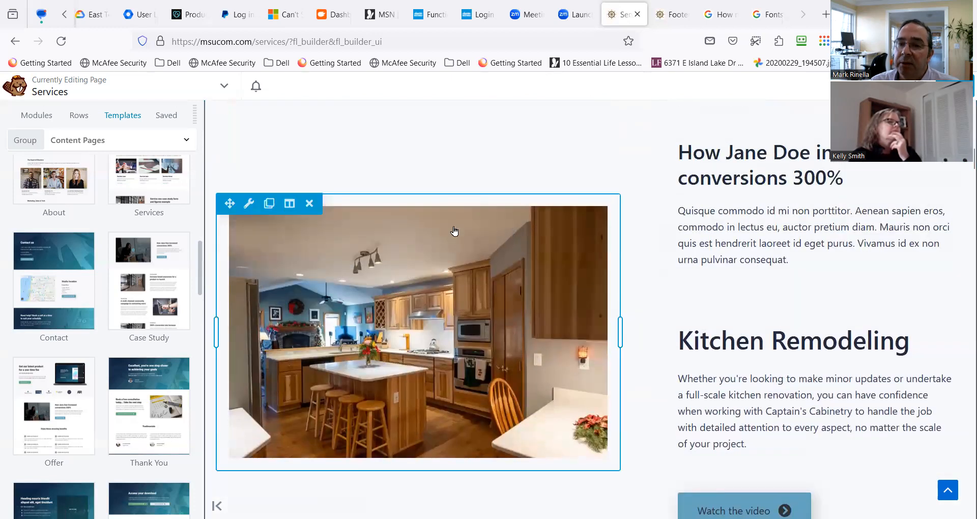
pyautogui.scroll(2, 331, 183)
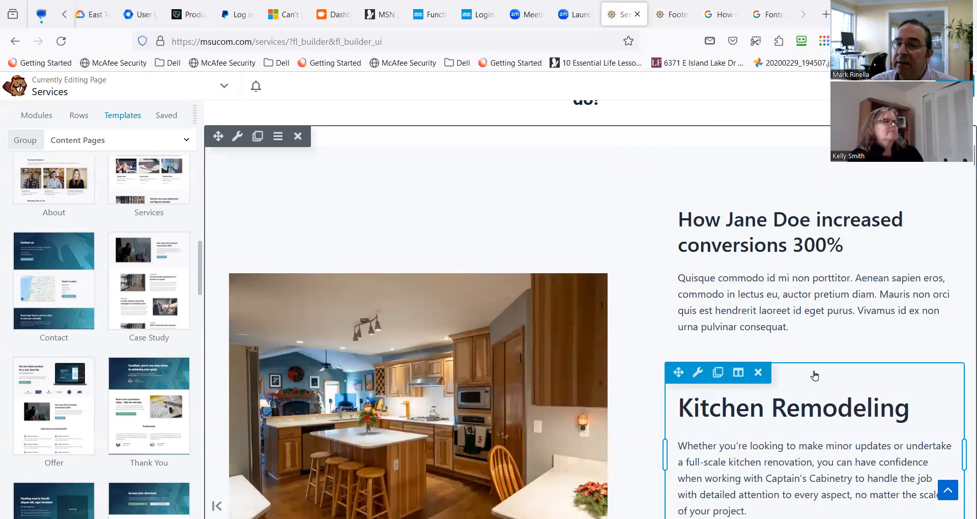
pyautogui.scroll(-2, 785, 357)
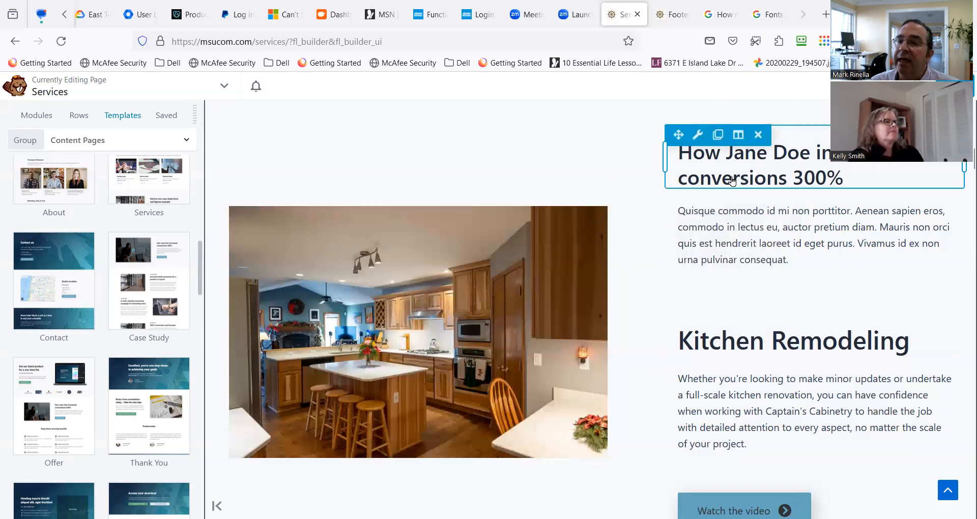
pyautogui.moveTo(701, 136)
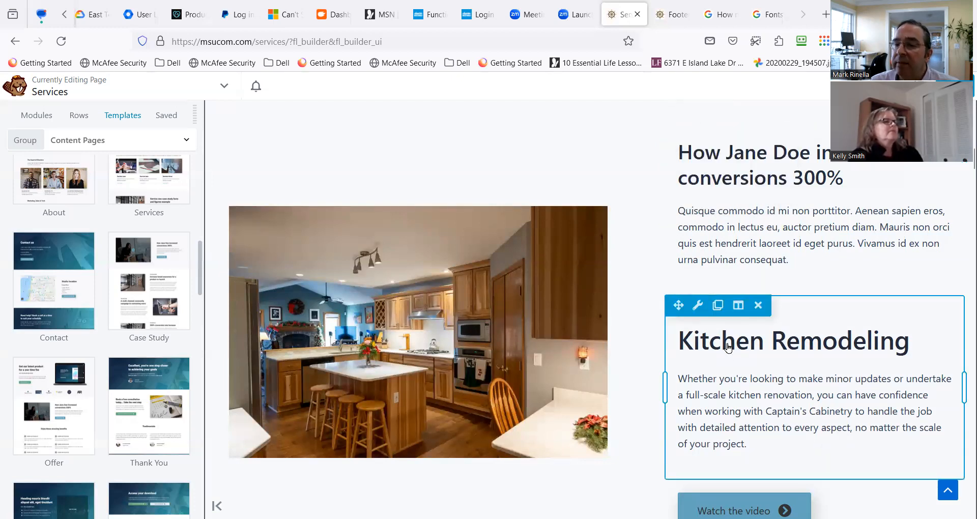
# Remove the Watch the video button from the case-study row and confirm the deletion.
pyautogui.scroll(-3, 729, 347)
pyautogui.scroll(-3, 725, 337)
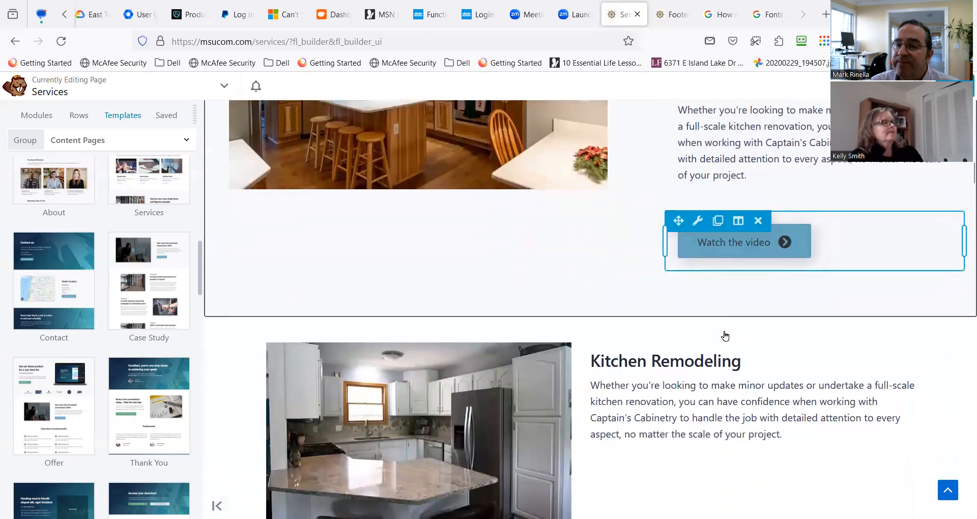
pyautogui.click(758, 221)
pyautogui.click(543, 318)
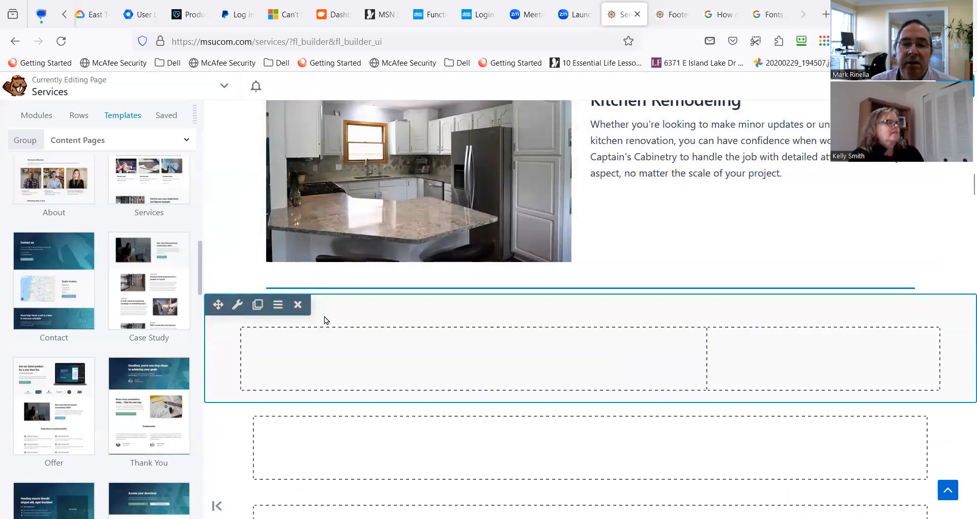
# Remove the two empty rows below the separator and the empty column above the next Kitchen Remodeling photo.
pyautogui.click(300, 307)
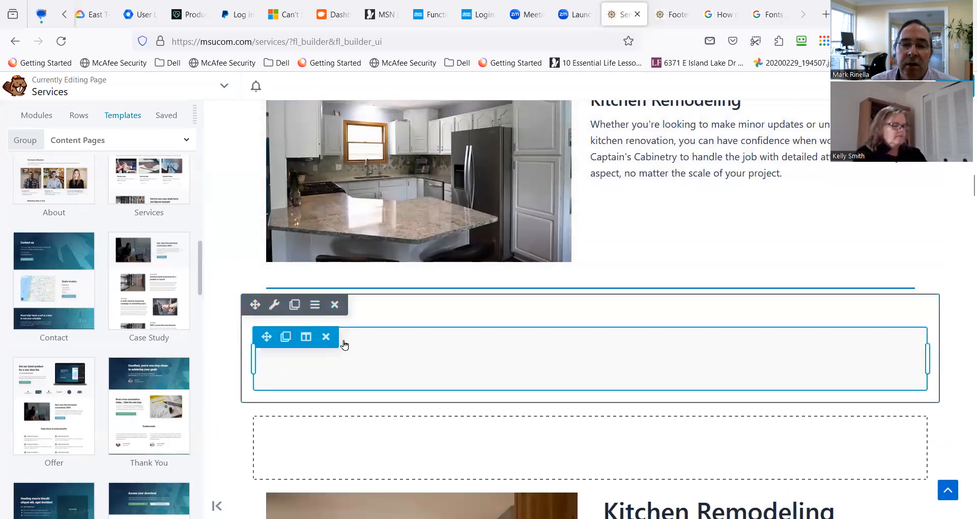
pyautogui.click(338, 310)
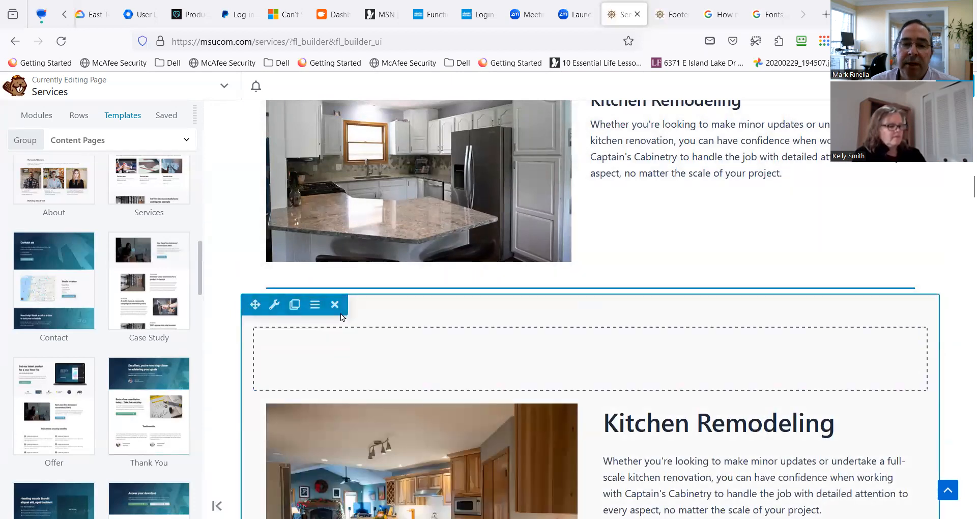
pyautogui.click(326, 337)
pyautogui.scroll(-3, 369, 337)
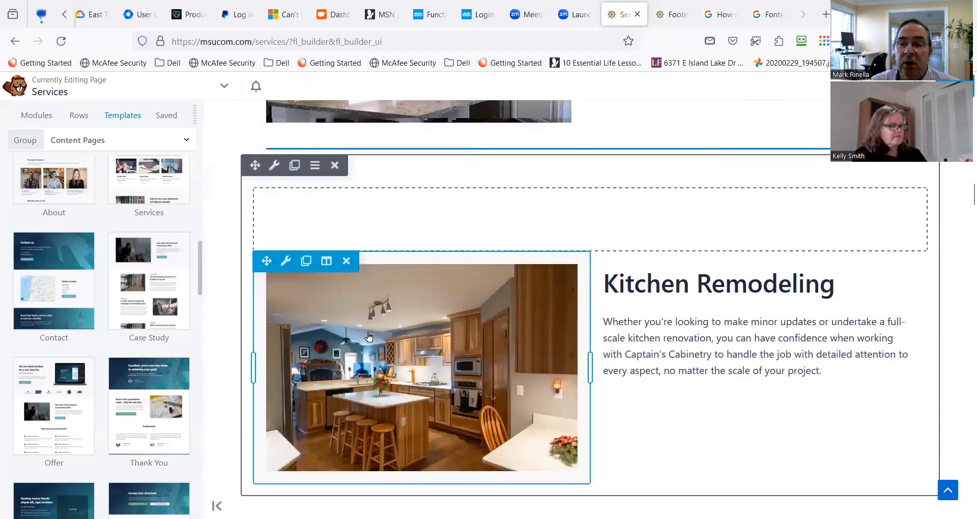
pyautogui.scroll(1, 369, 336)
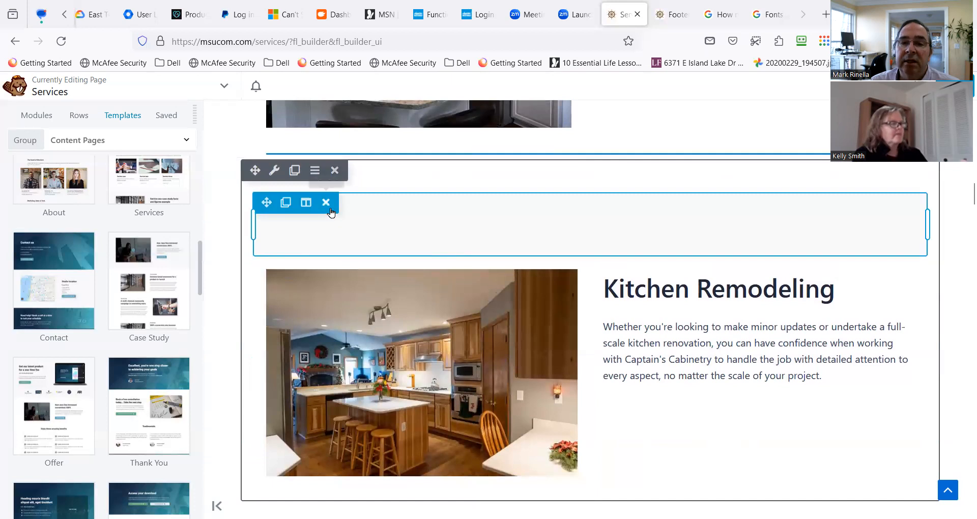
pyautogui.click(328, 202)
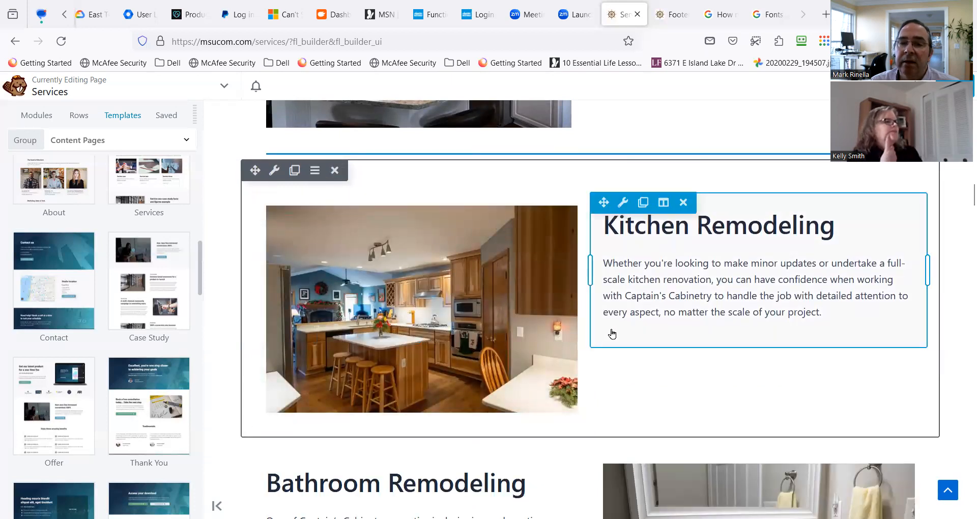
pyautogui.scroll(1, 612, 333)
pyautogui.scroll(-5, 612, 339)
pyautogui.scroll(-2, 610, 341)
pyautogui.scroll(6, 600, 338)
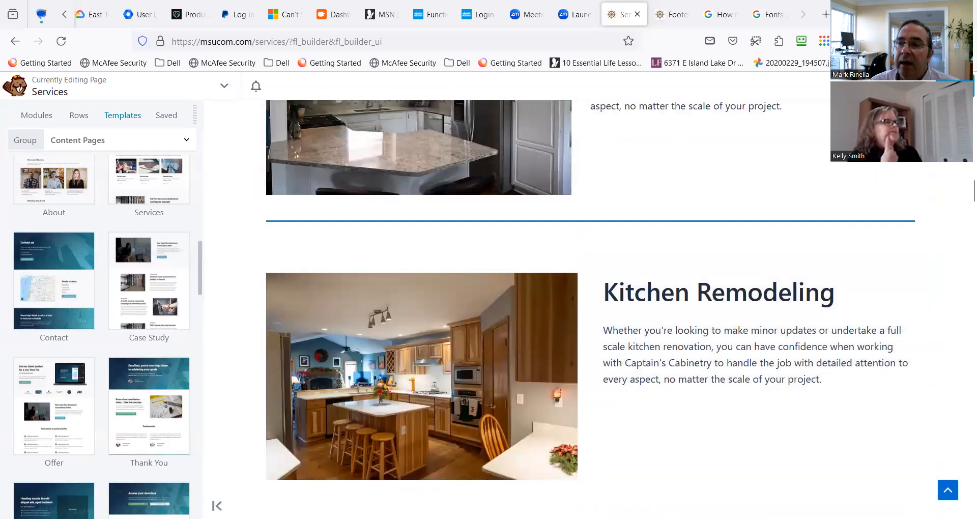
# Publish the edited Services page, reload it on the live site and review its banner and introduction.
pyautogui.click(953, 86)
pyautogui.click(909, 86)
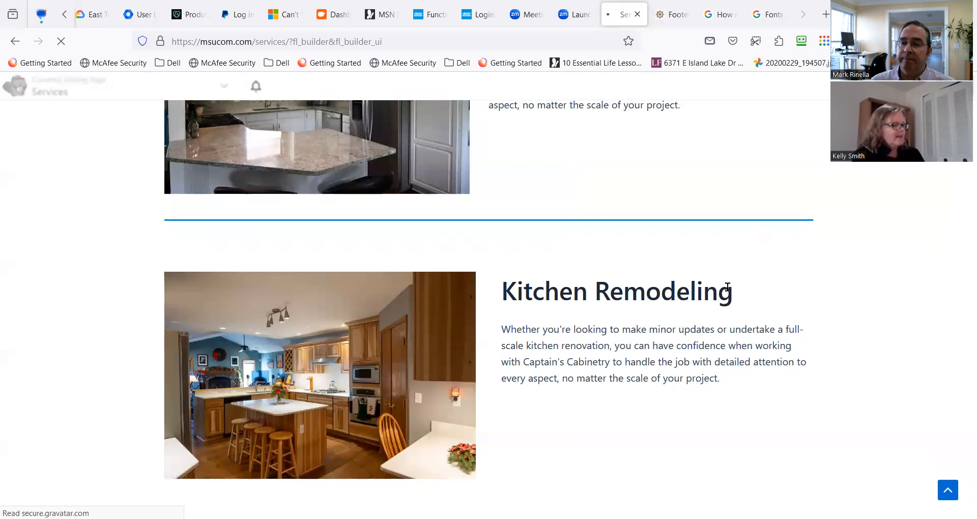
pyautogui.scroll(-4, 435, 357)
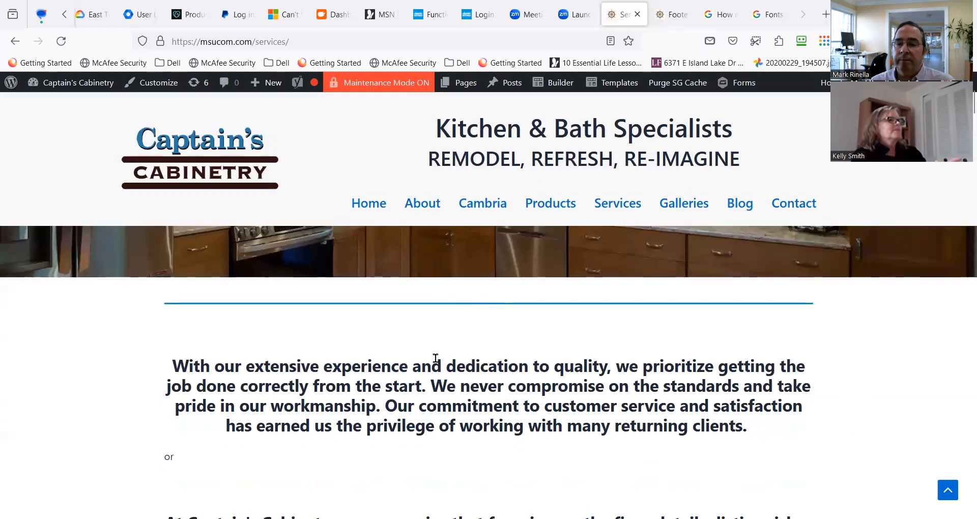
pyautogui.scroll(-1, 394, 365)
pyautogui.scroll(5, 395, 365)
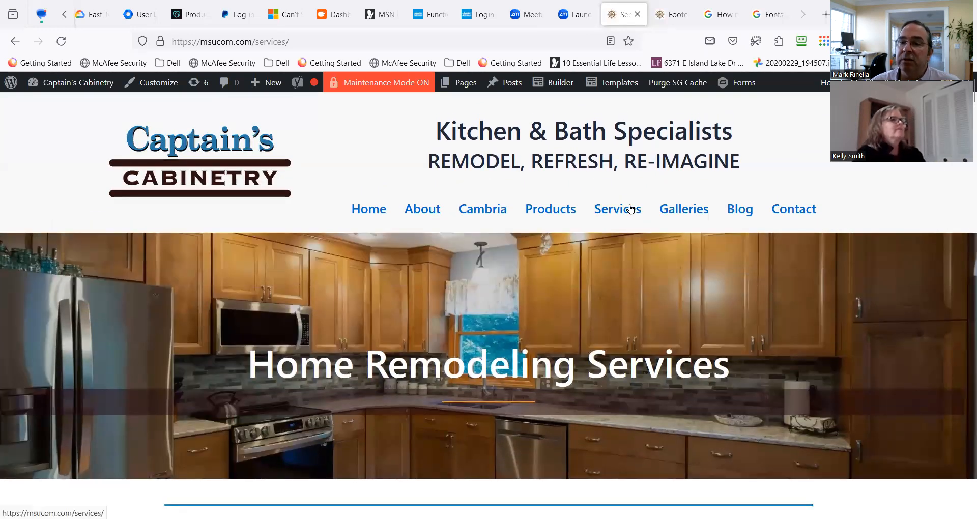
pyautogui.click(625, 212)
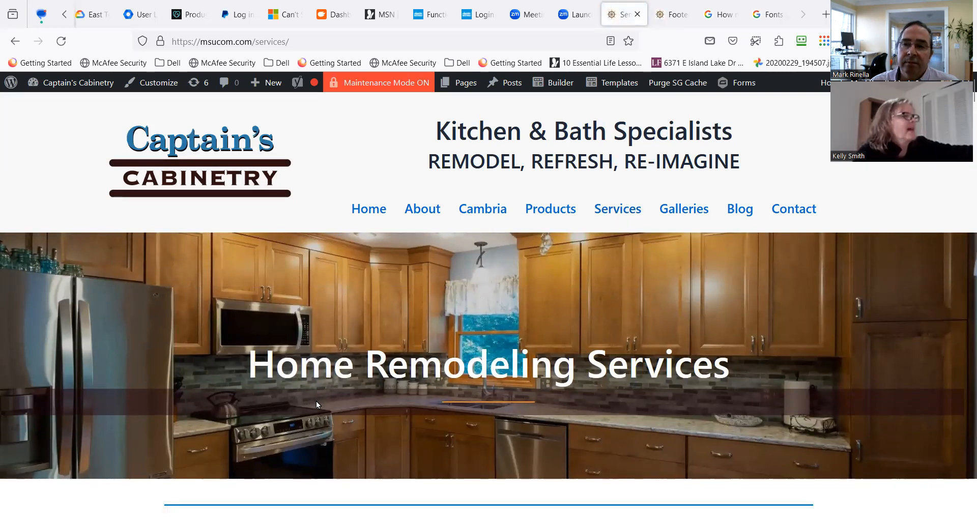
pyautogui.scroll(-3, 483, 415)
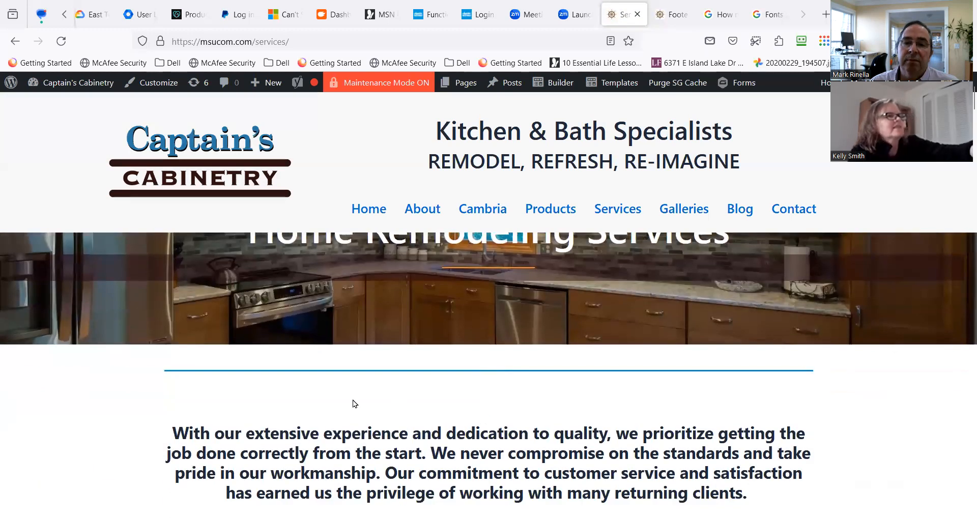
pyautogui.scroll(-3, 355, 404)
pyautogui.scroll(3, 395, 338)
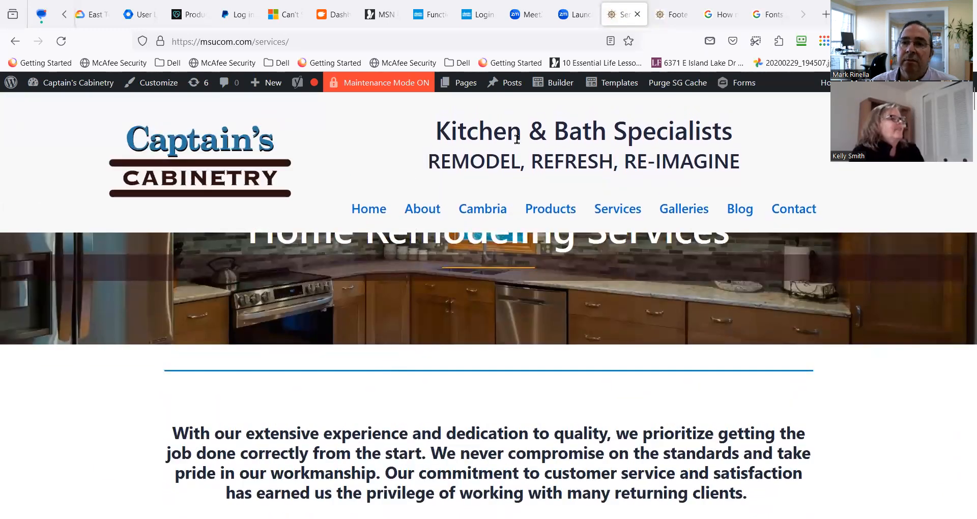
# Reopen the Services page in the builder, inspect the separator and introduction rows below the banner, and exit the builder.
pyautogui.click(565, 86)
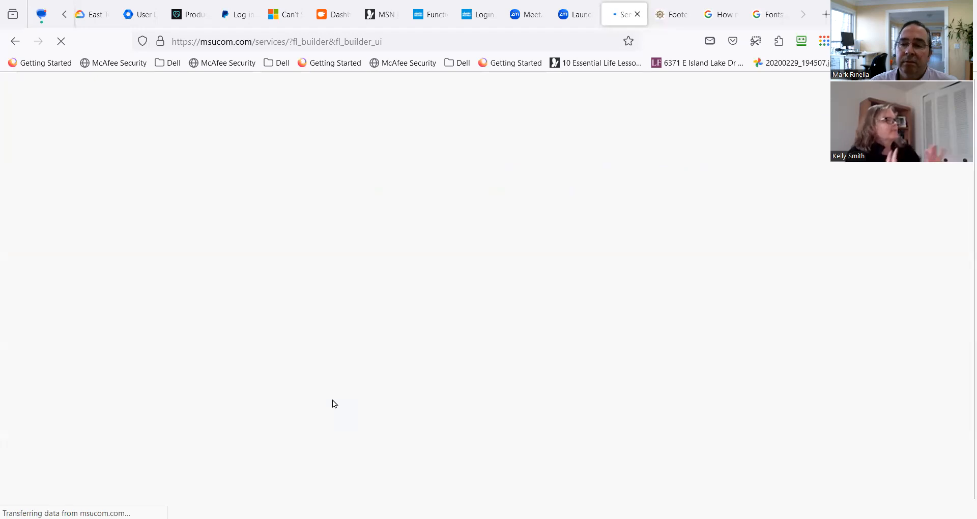
pyautogui.scroll(-4, 331, 400)
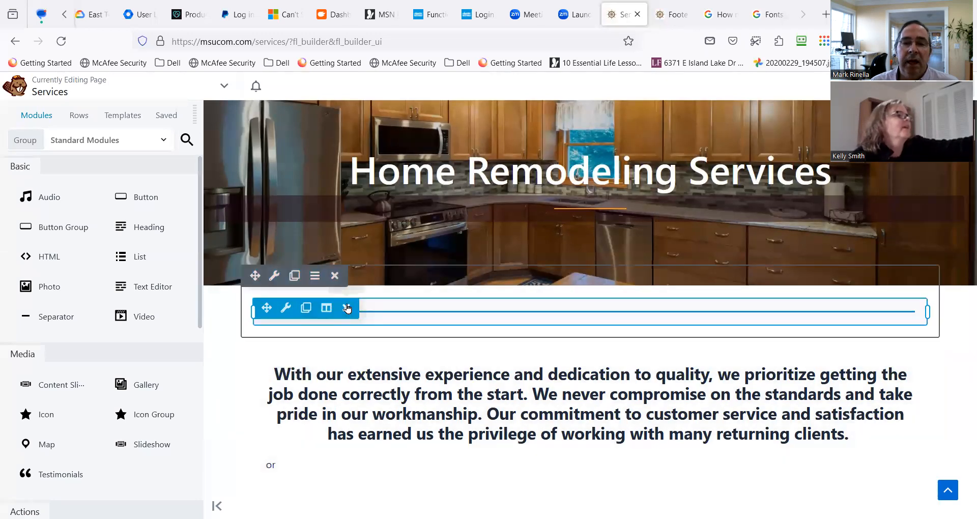
pyautogui.moveTo(333, 311)
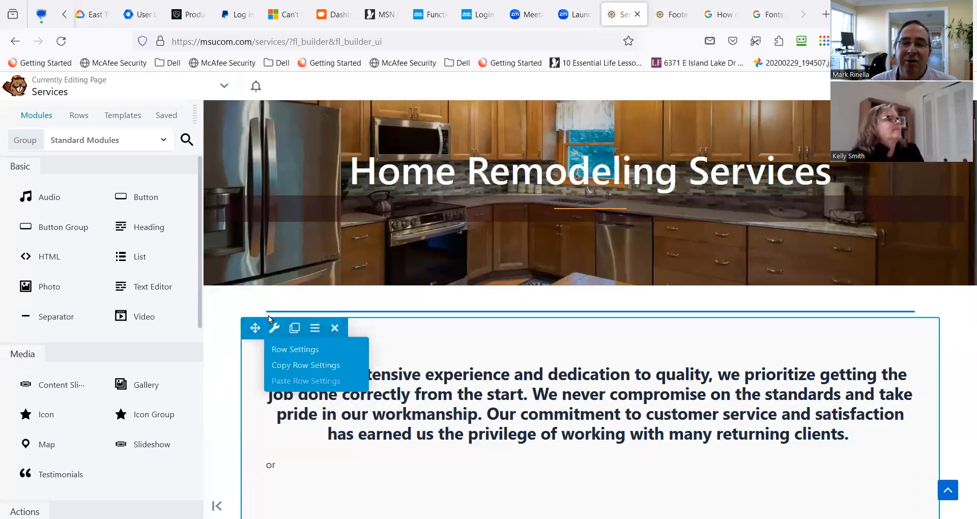
pyautogui.moveTo(287, 309)
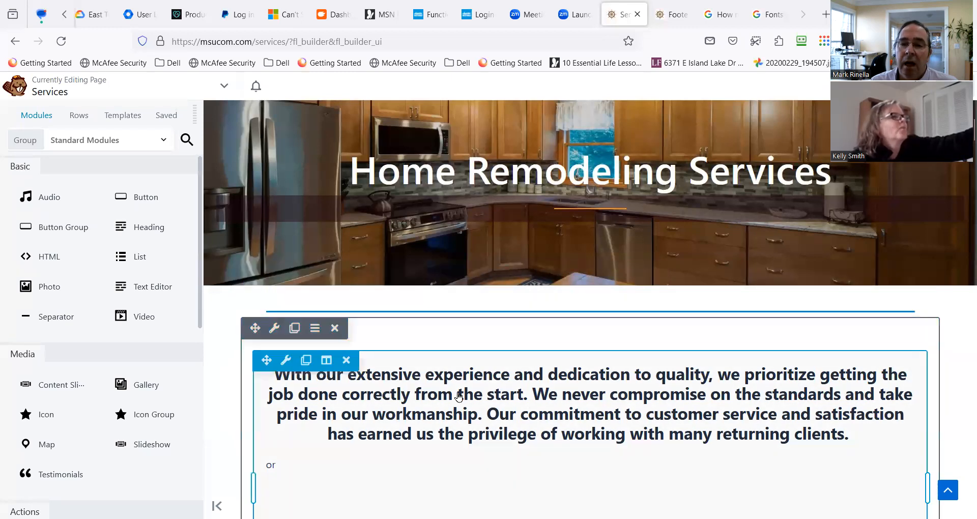
pyautogui.scroll(-3, 459, 397)
pyautogui.scroll(4, 458, 396)
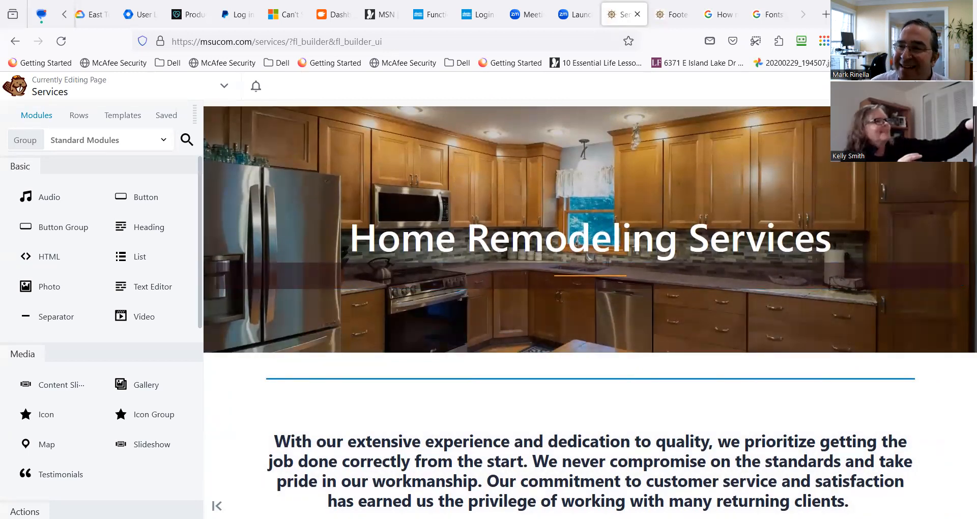
pyautogui.click(955, 86)
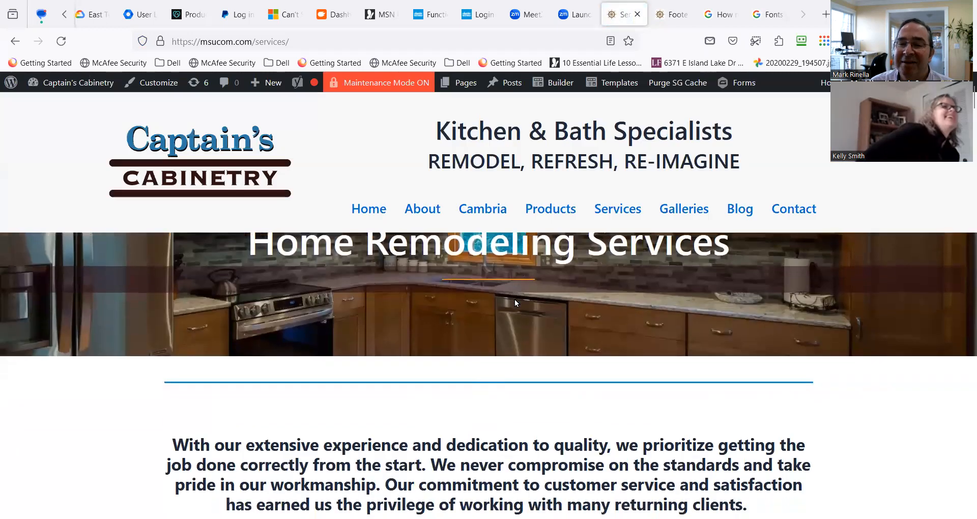
# Go to the site's home page and open it for editing in the page builder.
pyautogui.scroll(-1, 288, 351)
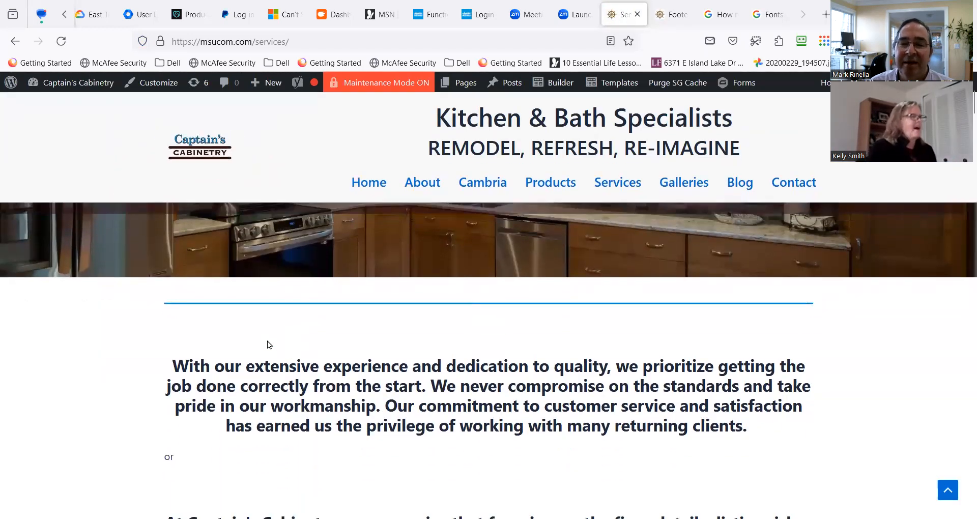
pyautogui.scroll(-1, 268, 341)
pyautogui.click(378, 187)
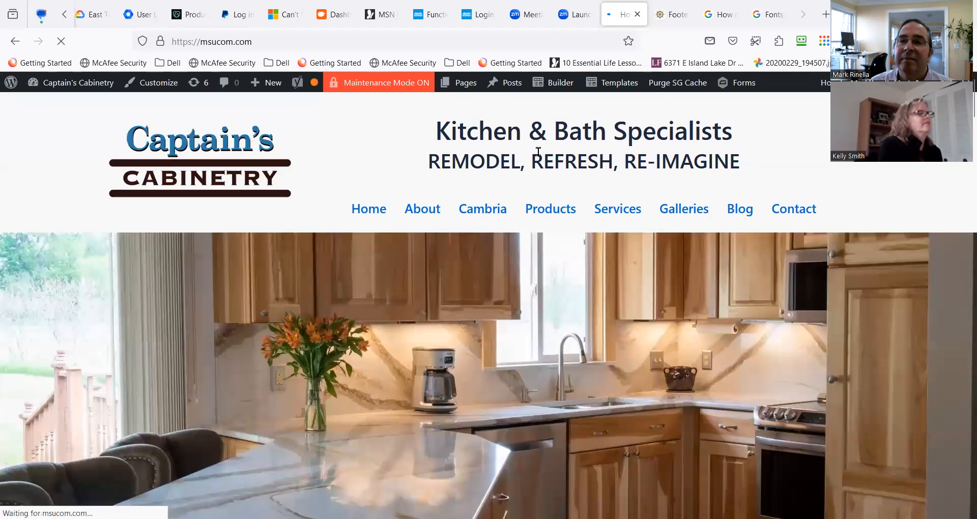
pyautogui.moveTo(557, 88)
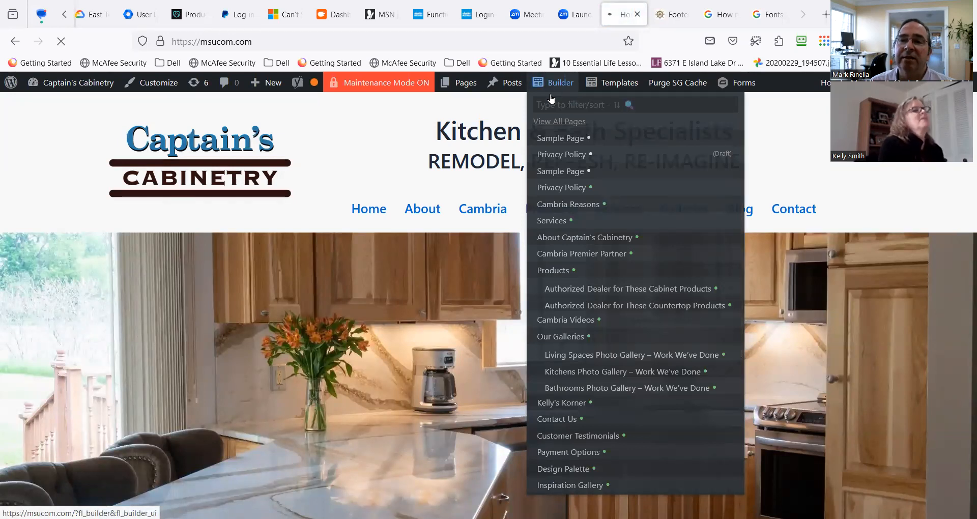
pyautogui.click(558, 87)
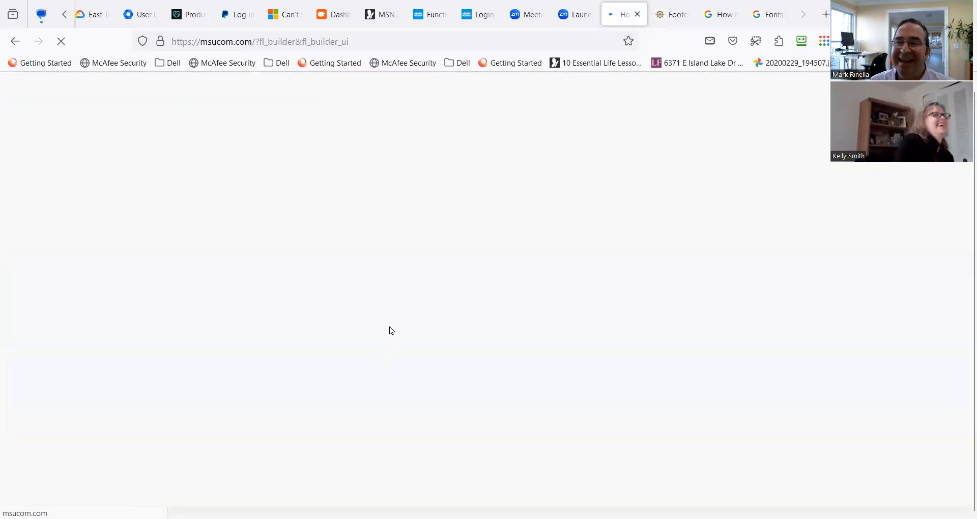
pyautogui.scroll(-3, 322, 332)
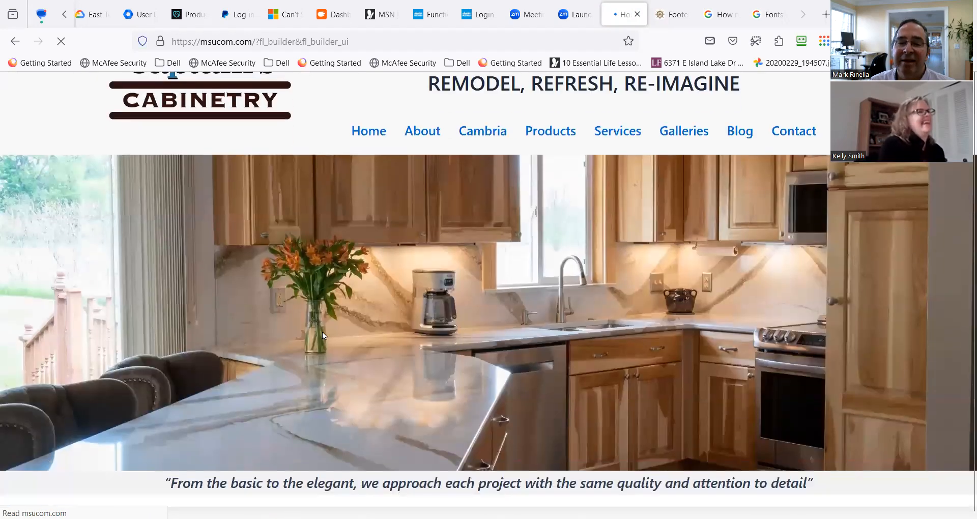
pyautogui.scroll(-2, 378, 316)
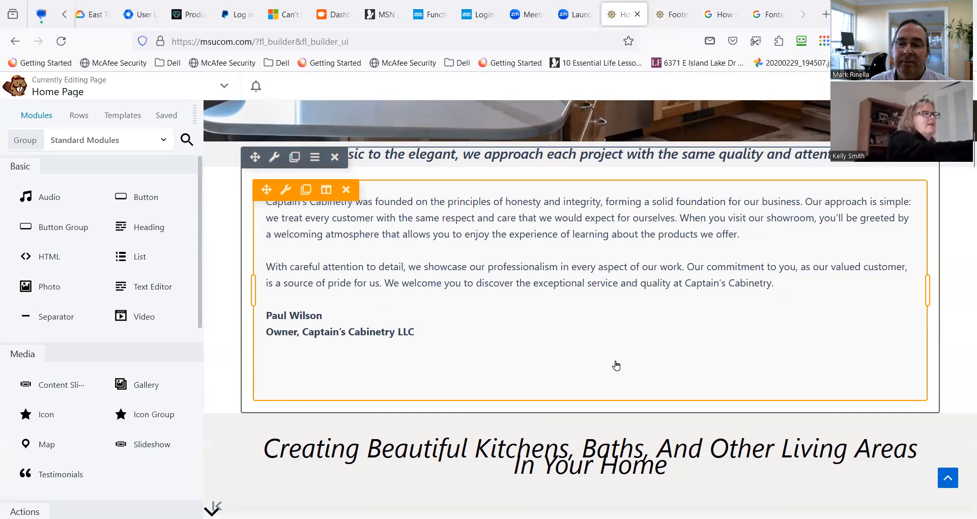
pyautogui.scroll(-2, 603, 363)
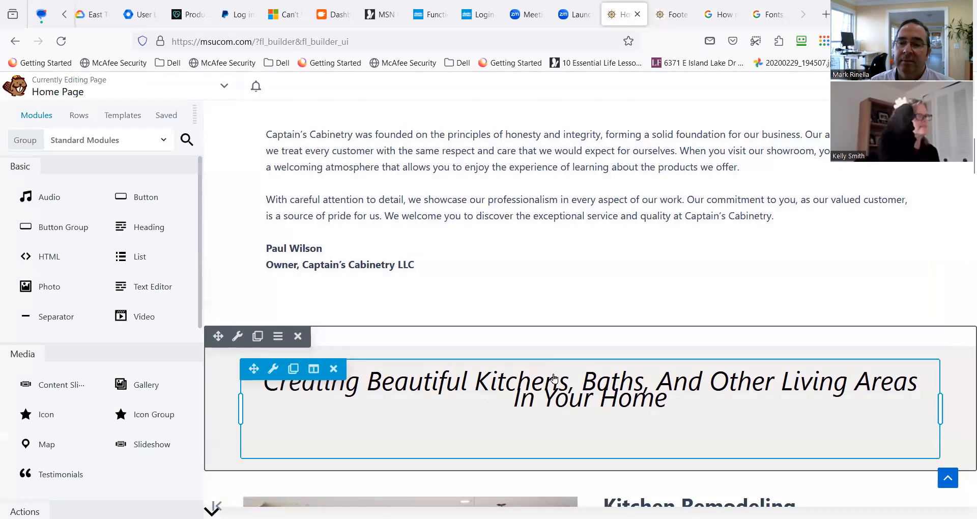
# Delete the trailing &nbsp; line from the HTML of the "Creating Beautiful Kitchens, Baths, and Other Living Areas In Your Home" text.
pyautogui.click(474, 420)
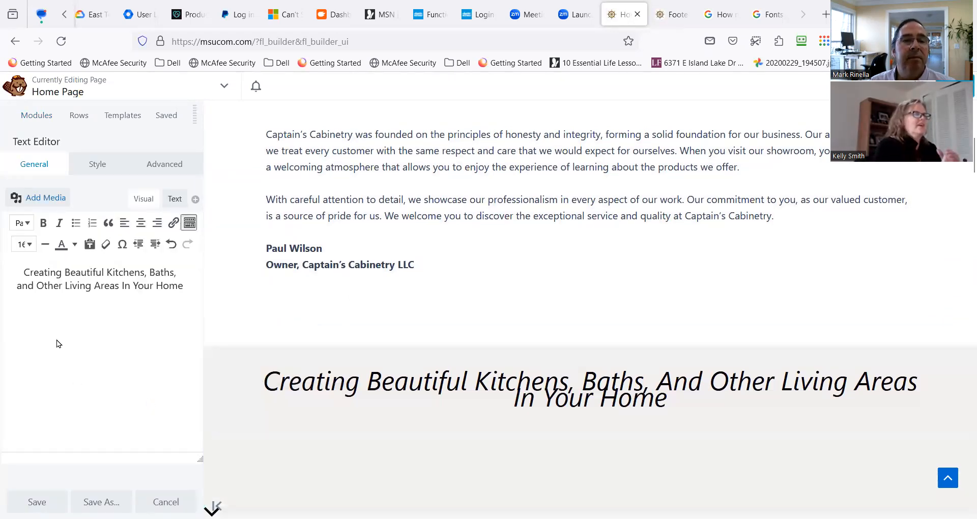
pyautogui.click(175, 199)
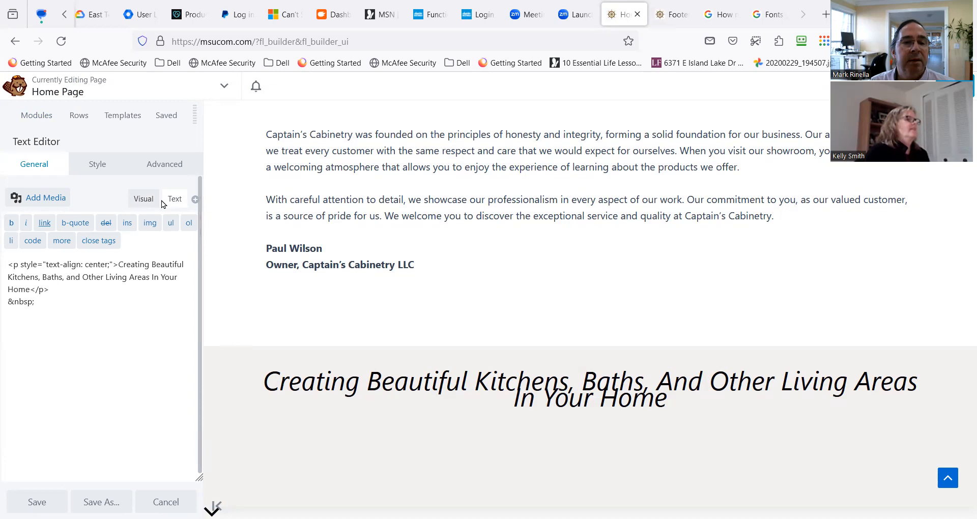
pyautogui.moveTo(56, 301); pyautogui.dragTo(6, 301)
pyautogui.press('BackSpace')
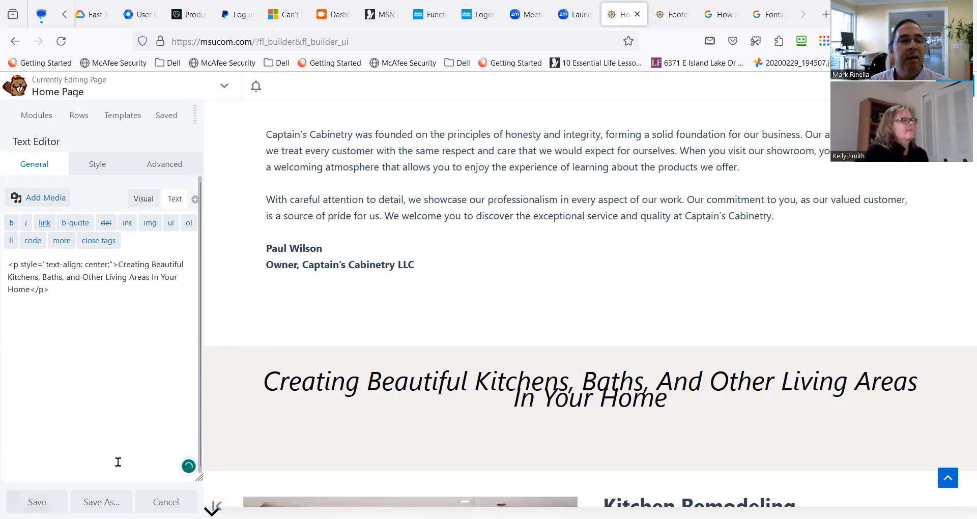
# Set the line-height unit of the "Creating Beautiful Kitchens" text to px in its font settings.
pyautogui.click(94, 171)
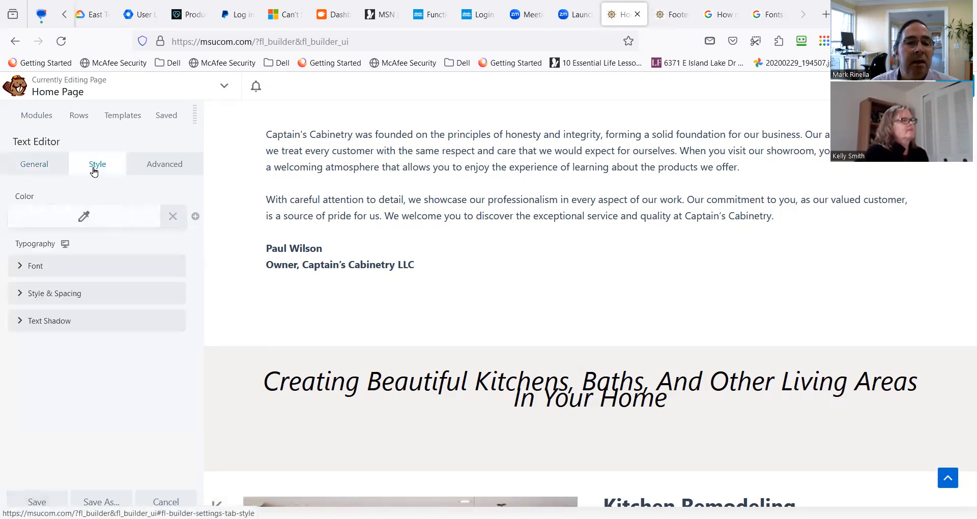
pyautogui.click(30, 266)
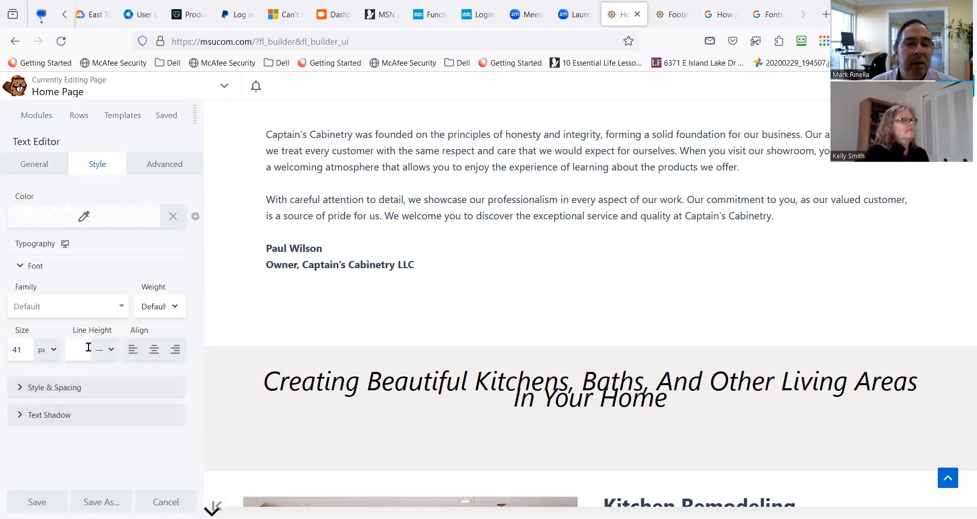
pyautogui.click(111, 354)
pyautogui.click(111, 354)
pyautogui.click(102, 390)
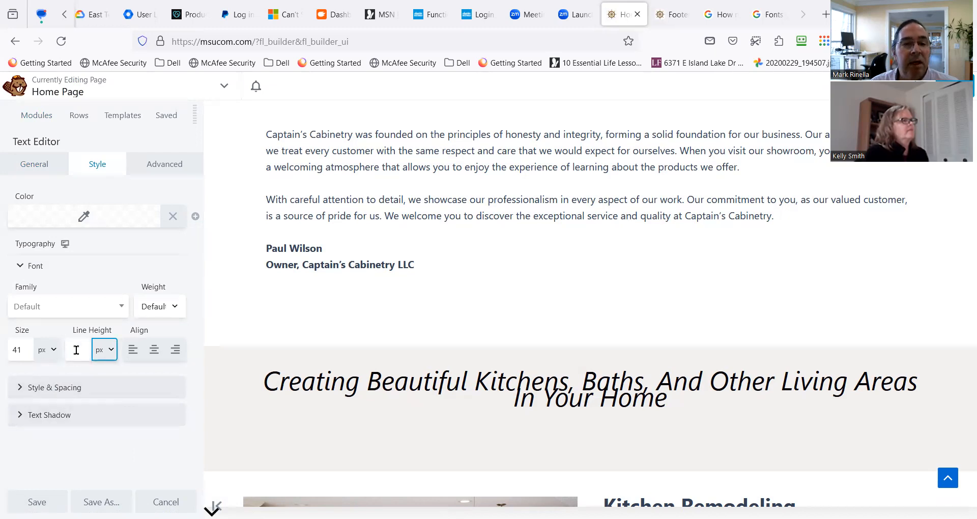
# Return to the HTML of the "Creating Beautiful Kitchens" text and check it against the lines on the page.
pyautogui.click(53, 169)
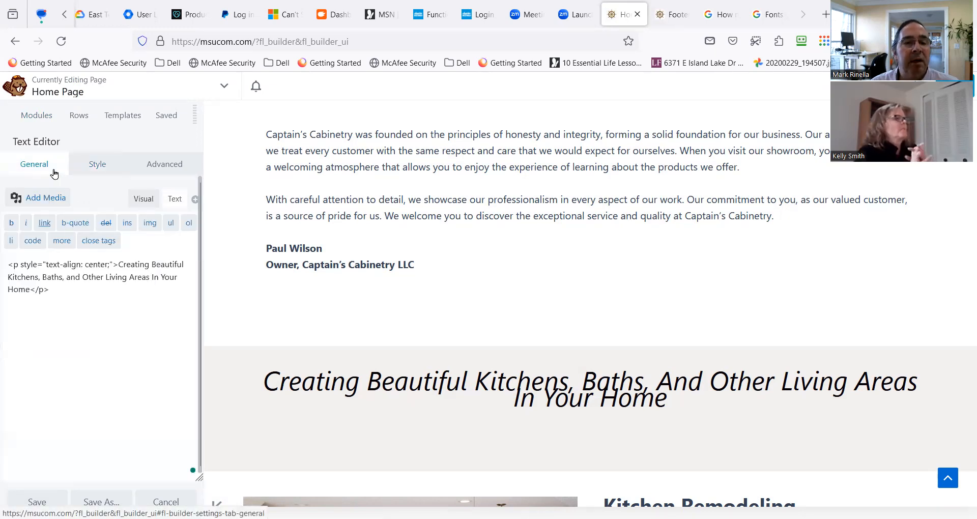
pyautogui.click(50, 289)
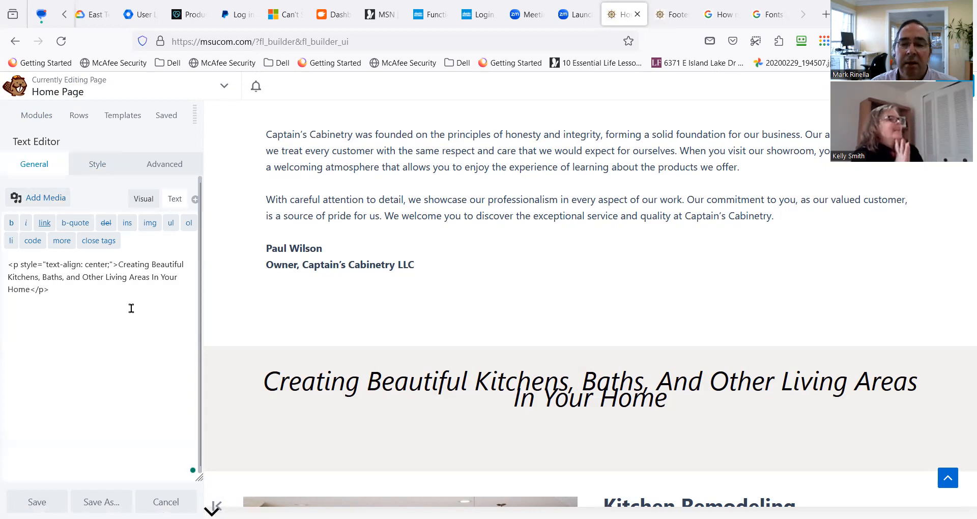
pyautogui.moveTo(273, 370)
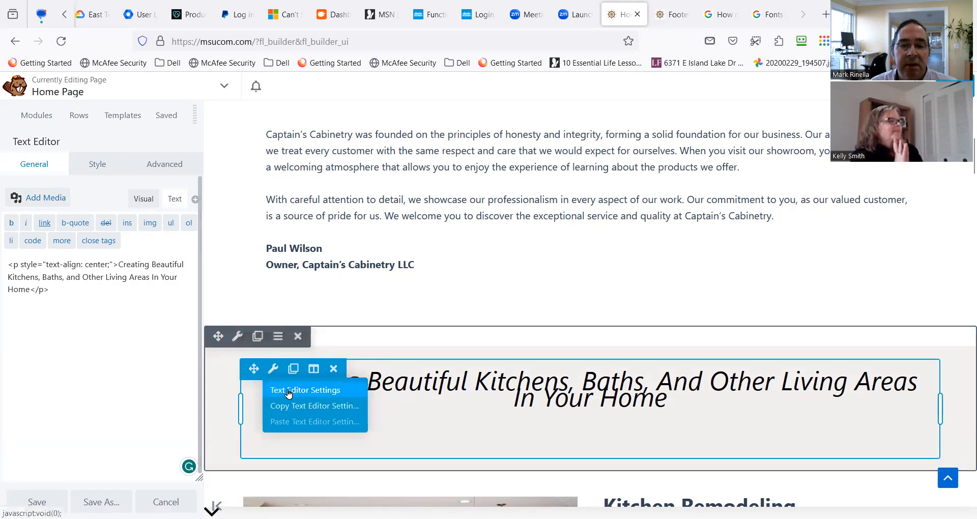
pyautogui.click(278, 390)
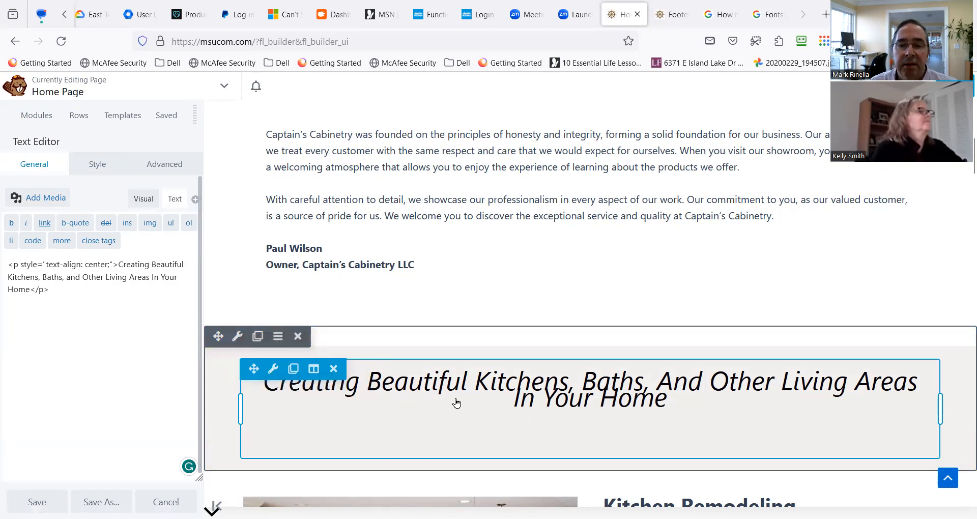
pyautogui.click(457, 403)
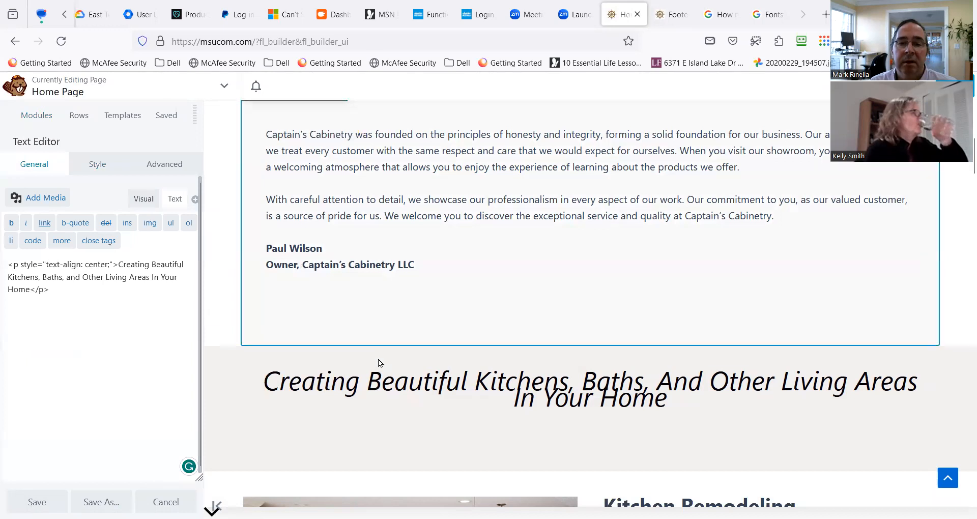
pyautogui.scroll(-1, 381, 369)
pyautogui.click(412, 349)
pyautogui.doubleClick(399, 350)
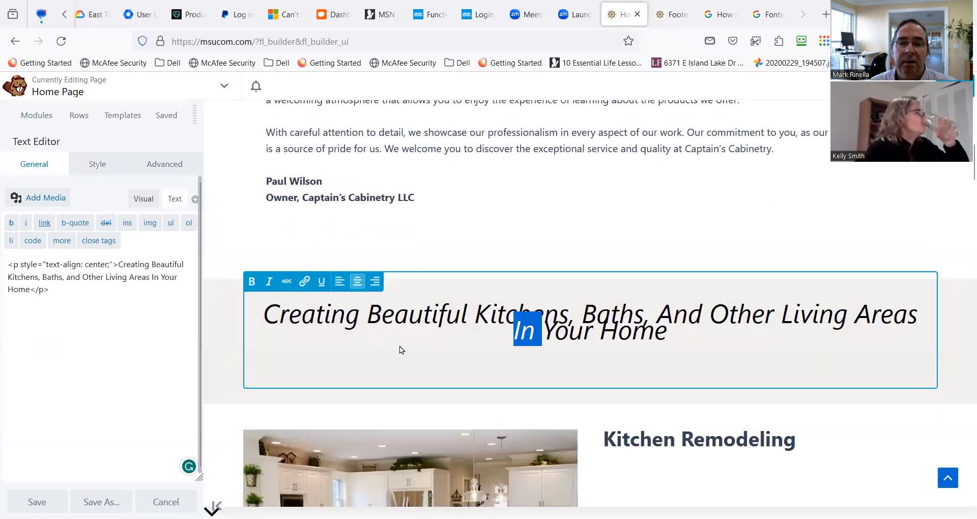
# Strip the opening centre-aligned paragraph tag and the closing </p> tag from the "Creating Beautiful Kitchens" text's HTML.
pyautogui.click(54, 291)
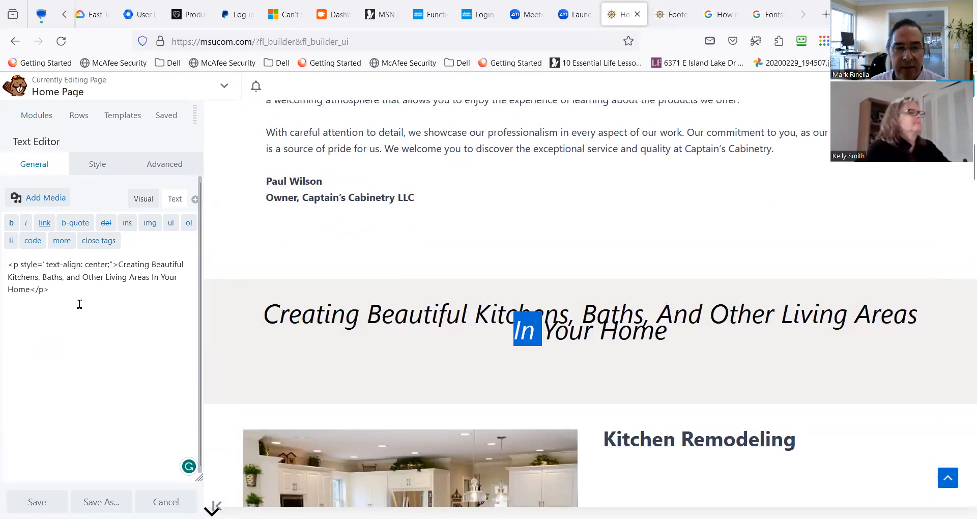
pyautogui.press('BackSpace')
pyautogui.press('BackSpace')
pyautogui.press('BackSpace')
pyautogui.press('BackSpace')
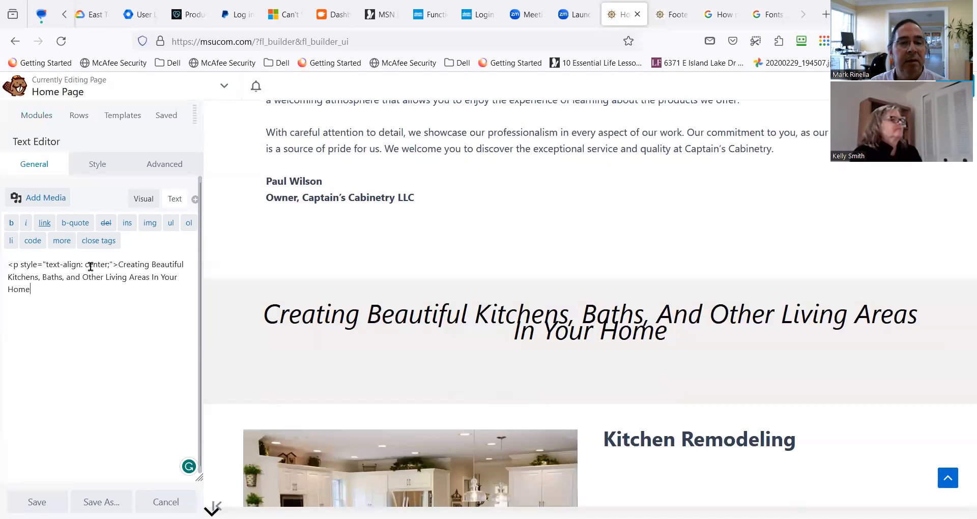
pyautogui.moveTo(116, 263); pyautogui.dragTo(8, 264)
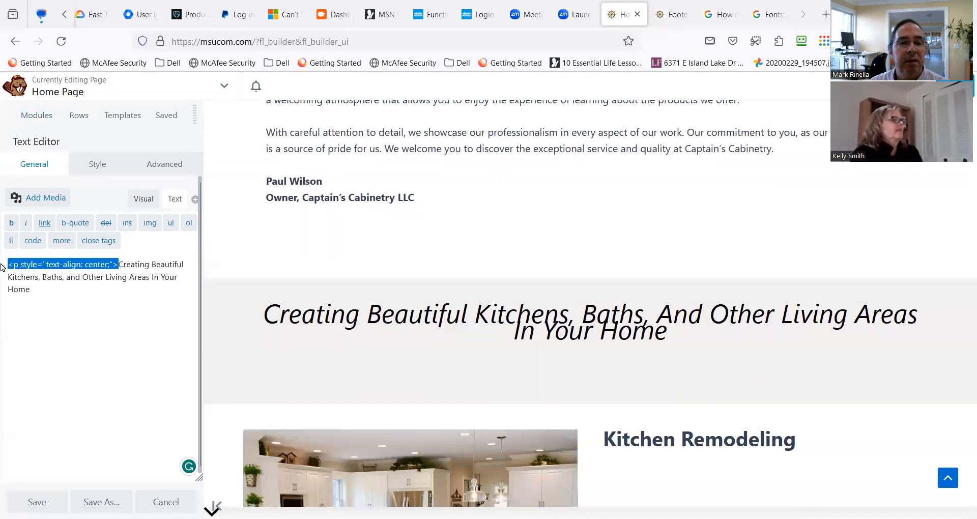
pyautogui.press('BackSpace')
# Cut the remaining "Creating Beautiful Kitchens, Baths, and Other Living Areas In Your Home" text to the clipboard and discard the module's edits.
pyautogui.moveTo(82, 278); pyautogui.dragTo(7, 265)
pyautogui.hotkey('ctrl', 'c')
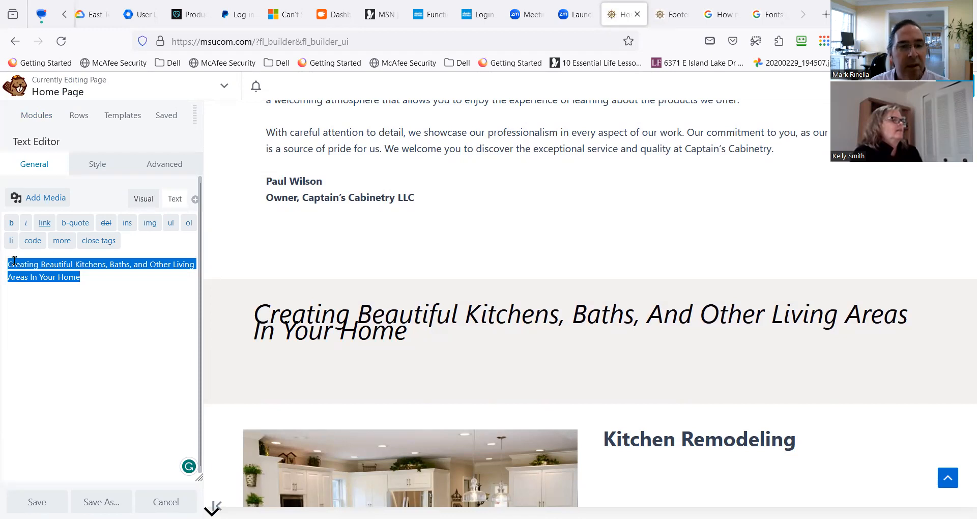
pyautogui.press('BackSpace')
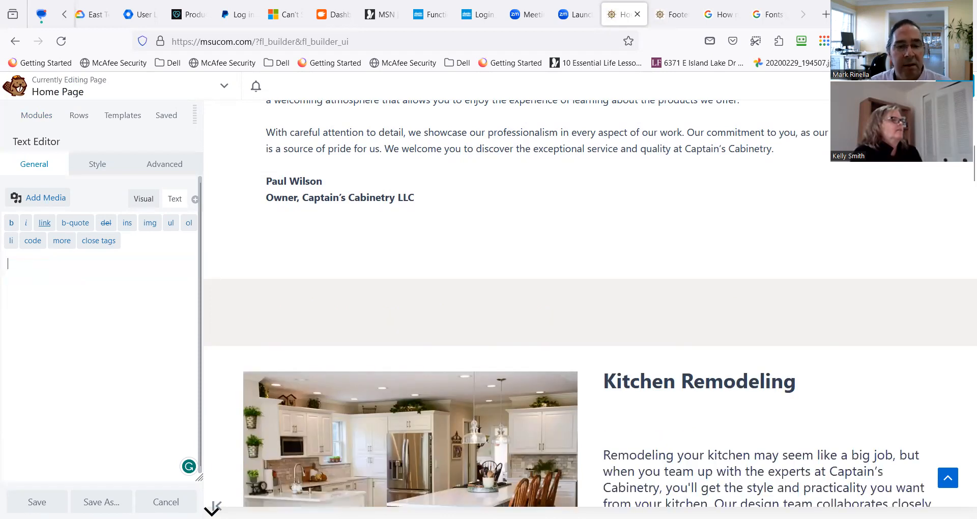
pyautogui.click(166, 502)
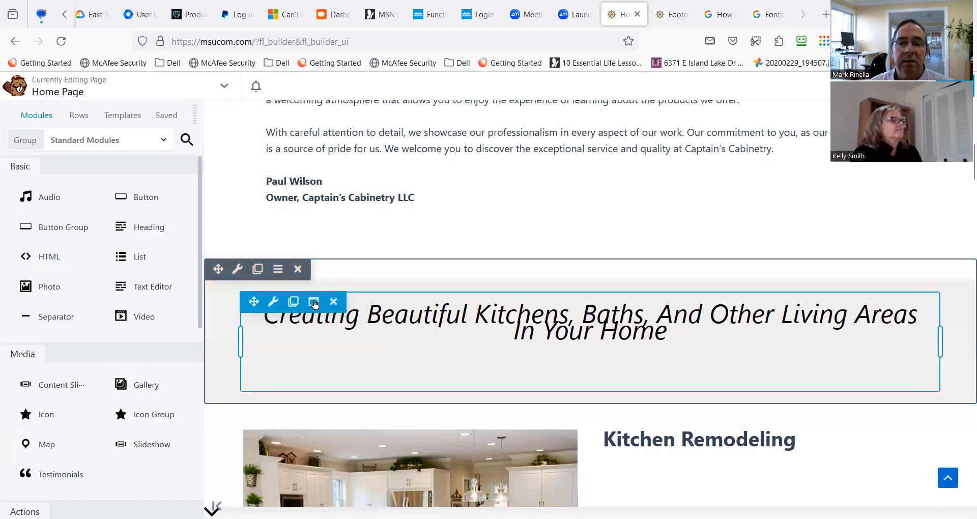
# Delete the old "Creating Beautiful Kitchens" text module along with its grey row.
pyautogui.click(334, 301)
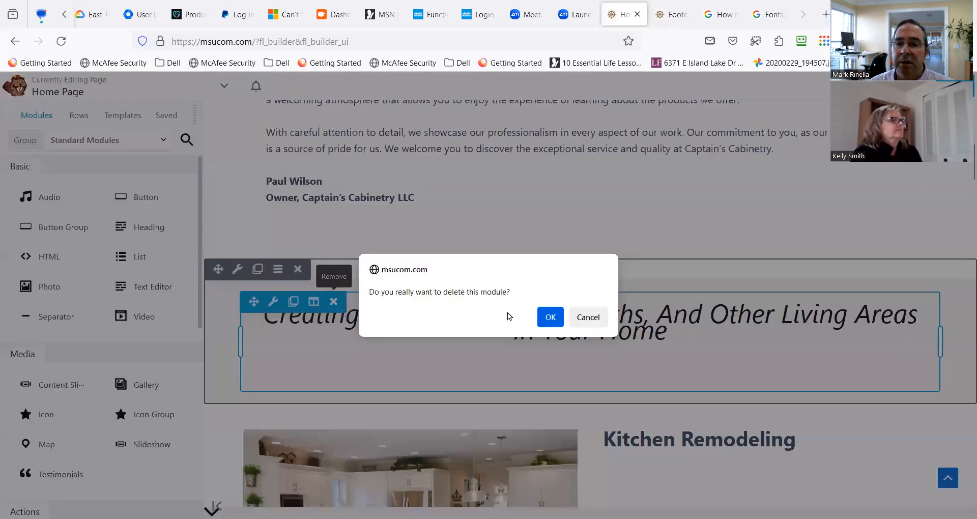
pyautogui.click(549, 317)
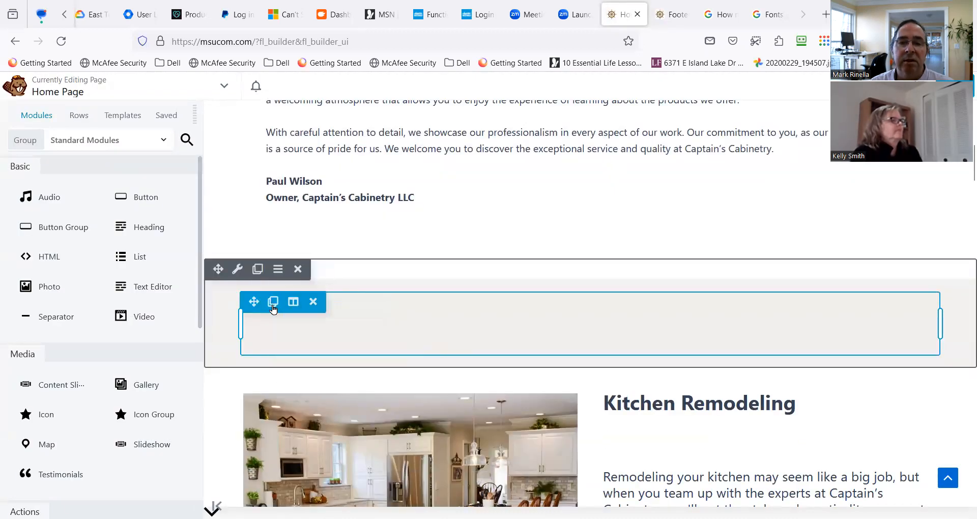
pyautogui.moveTo(299, 306)
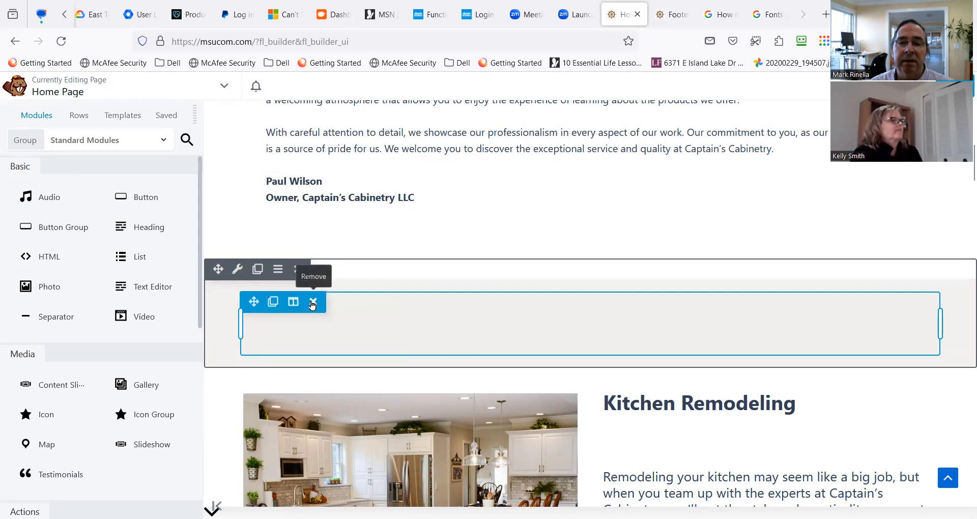
pyautogui.click(298, 269)
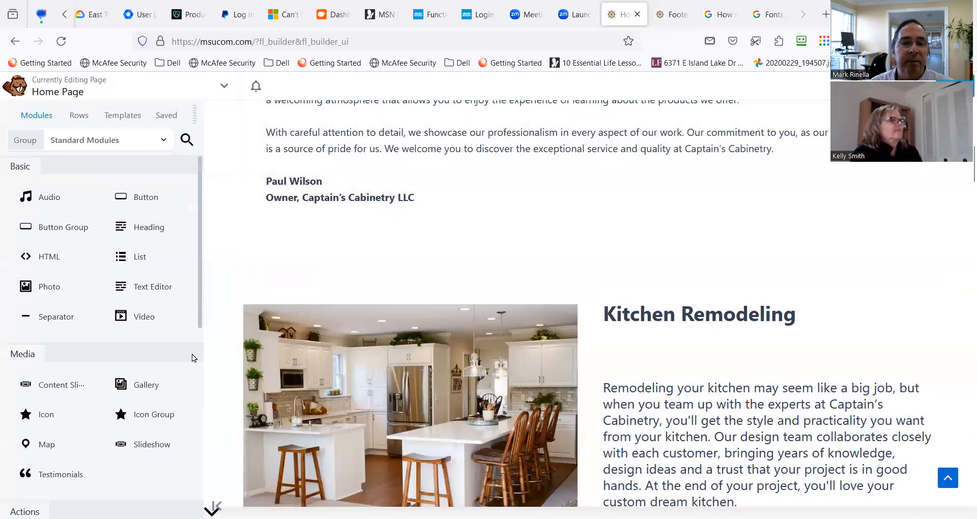
# Add a Text Editor module above Kitchen Remodeling, paste in the "Creating Beautiful Kitchens" line and format it as a centred Heading 3.
pyautogui.moveTo(124, 296); pyautogui.dragTo(413, 316)
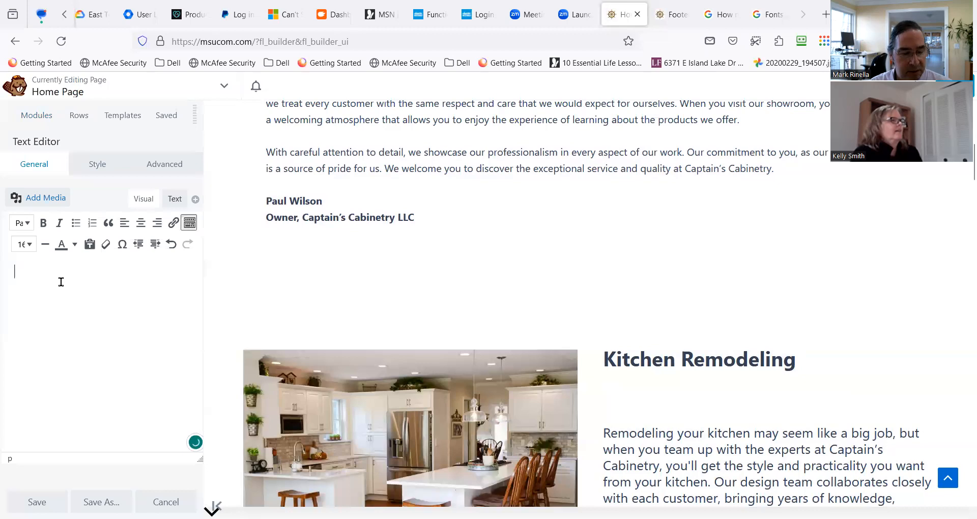
pyautogui.hotkey('ctrl', 'v')
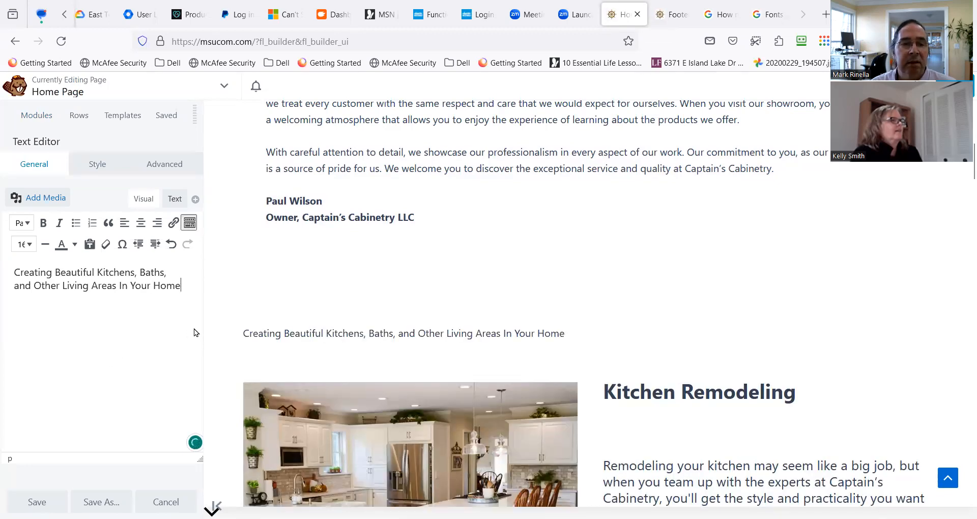
pyautogui.tripleClick(60, 281)
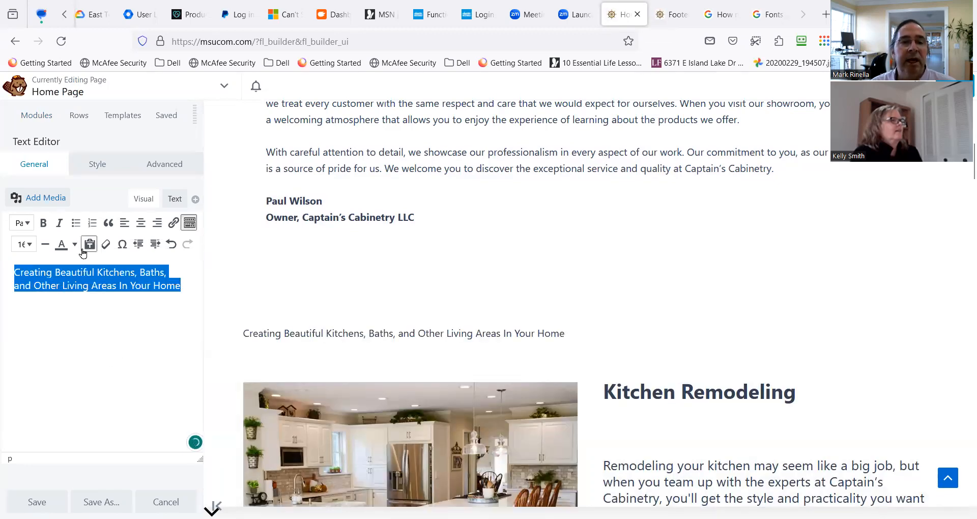
pyautogui.click(27, 224)
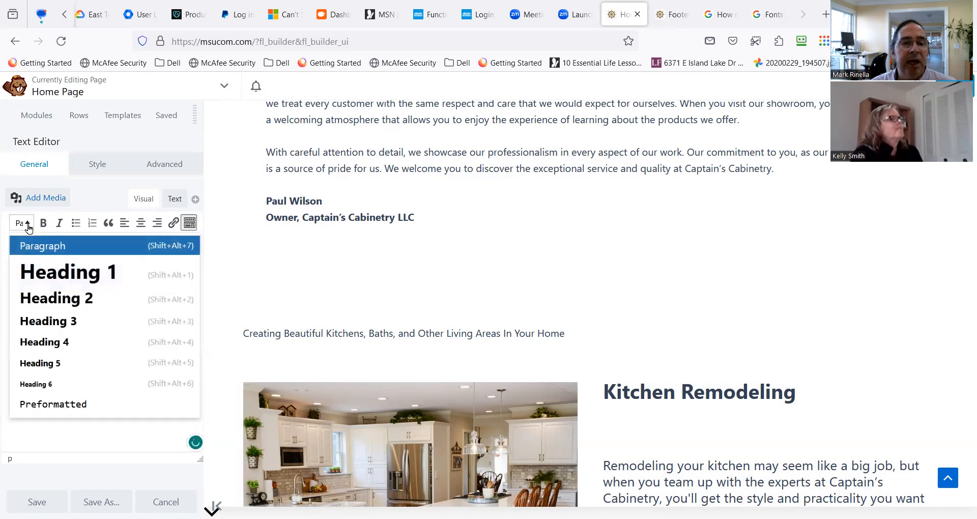
pyautogui.click(44, 320)
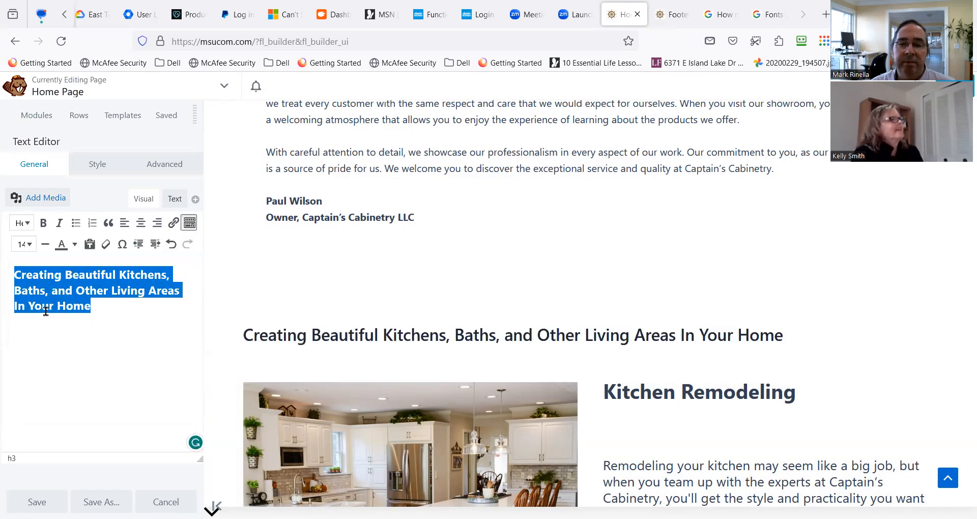
pyautogui.click(141, 224)
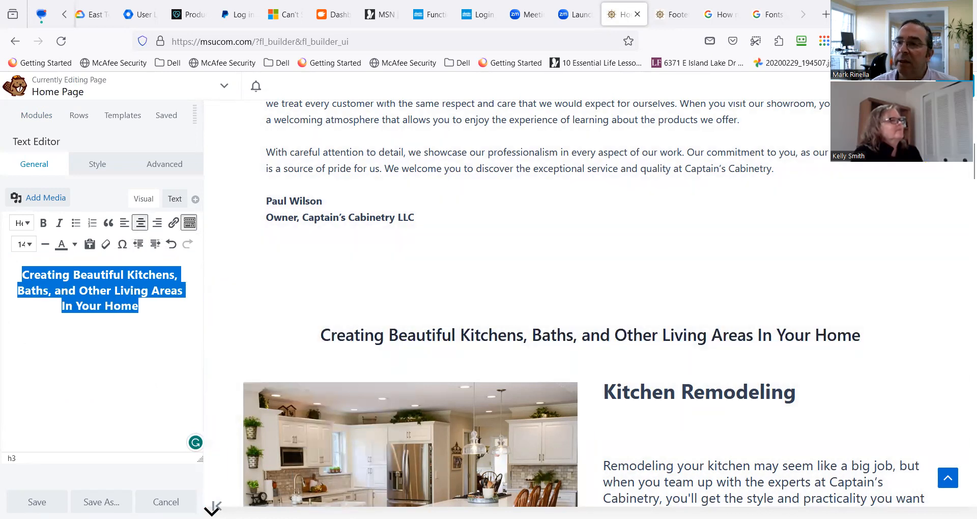
# Finish editing the home page and publish its changes.
pyautogui.click(954, 87)
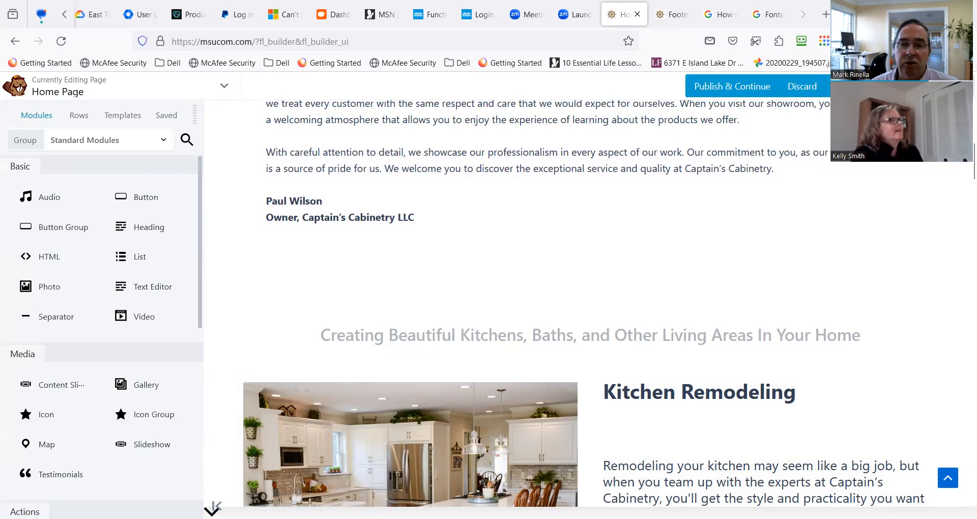
pyautogui.click(905, 86)
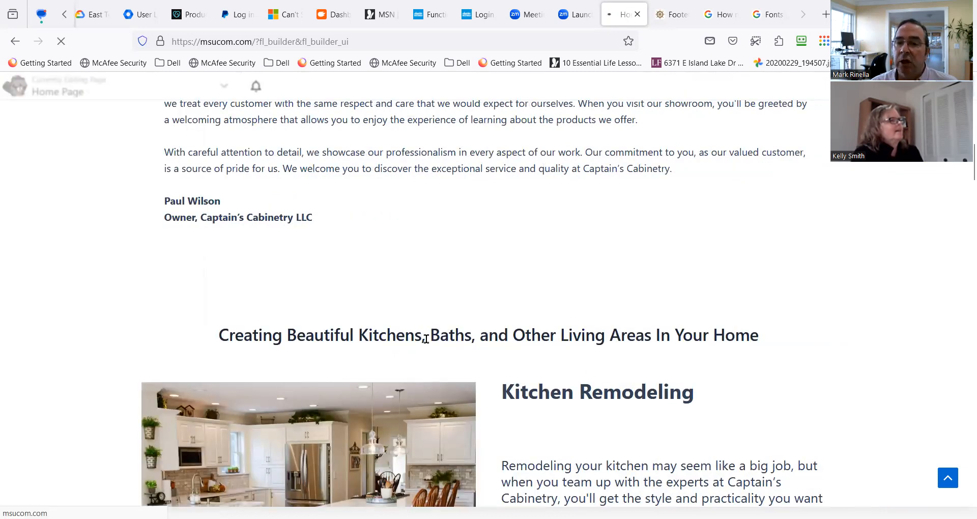
# Review the published home page from the remodeling sections to the before-and-after kitchen slideshows and the "How Can We Assist You?" section.
pyautogui.scroll(-10, 436, 293)
pyautogui.scroll(-15, 446, 288)
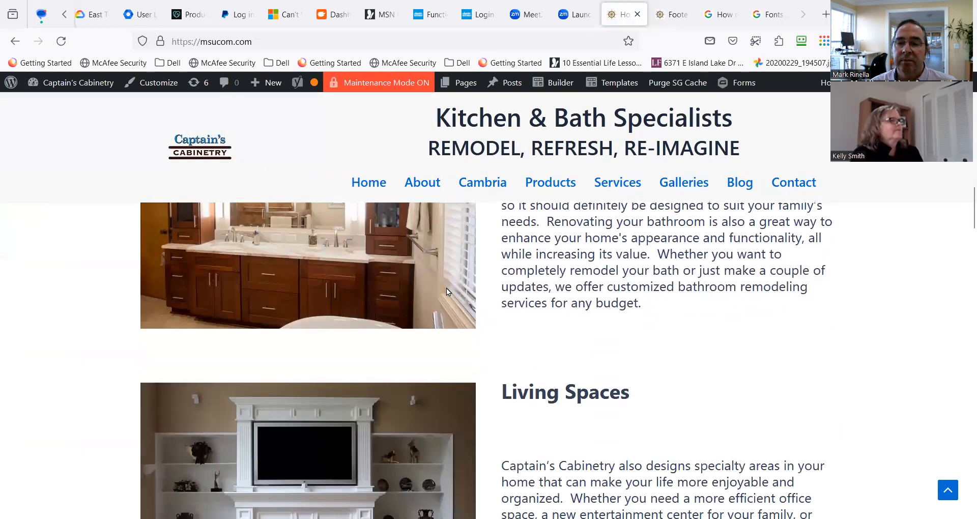
pyautogui.scroll(-6, 452, 281)
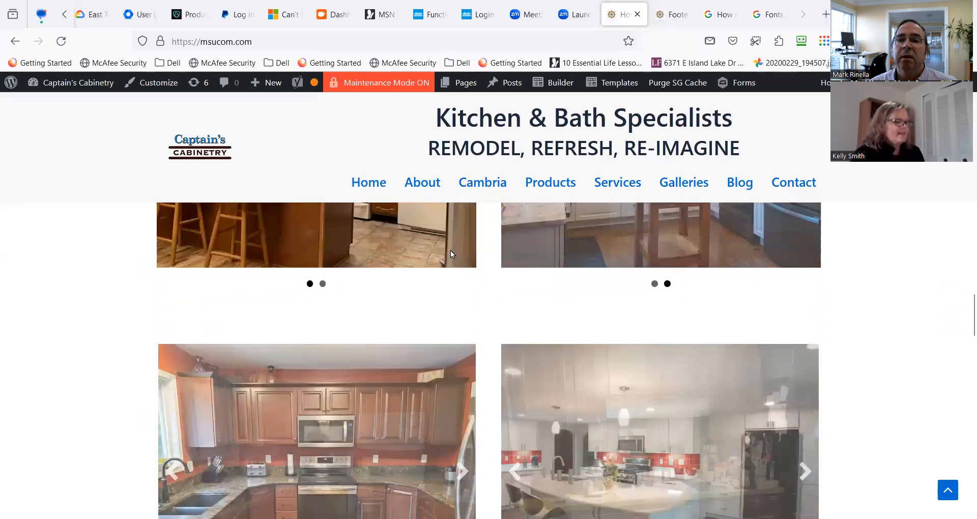
pyautogui.click(375, 187)
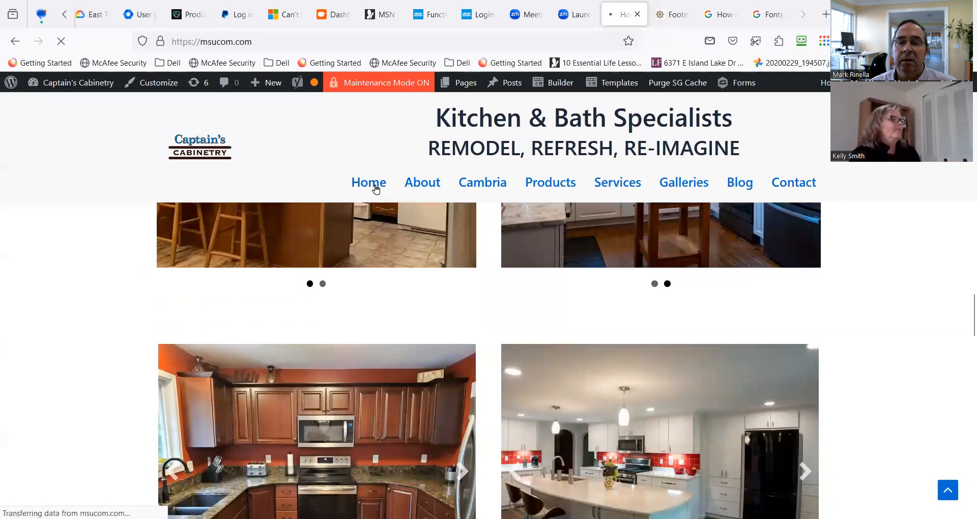
pyautogui.scroll(-10, 390, 315)
pyautogui.scroll(-15, 390, 312)
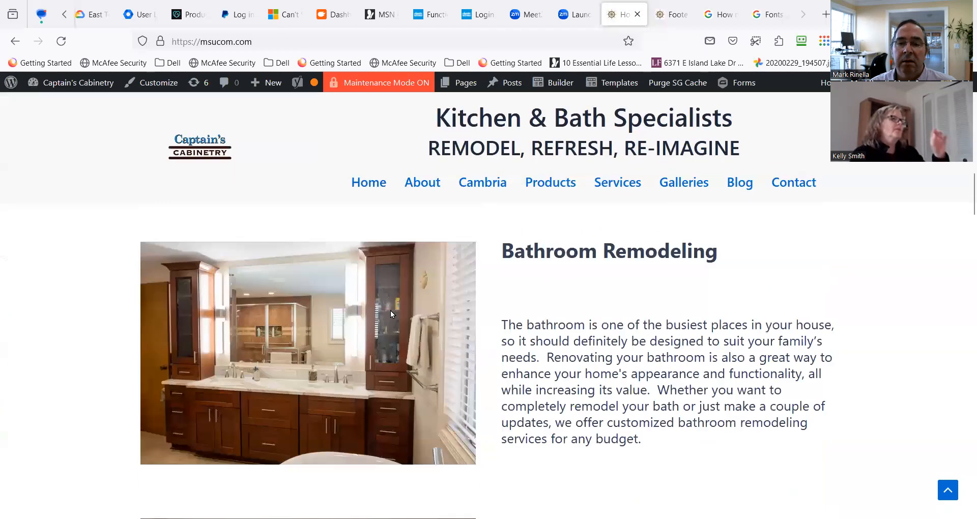
pyautogui.scroll(-5, 391, 312)
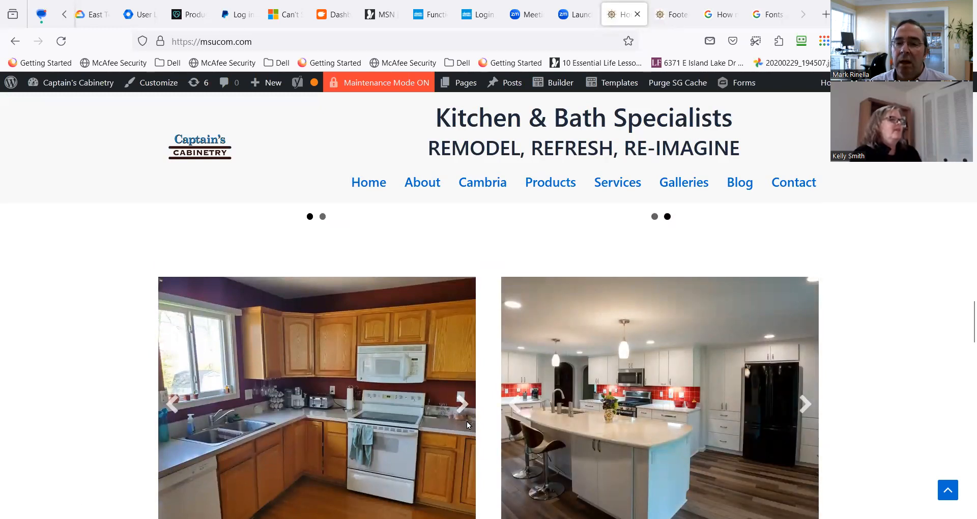
pyautogui.scroll(-2, 466, 421)
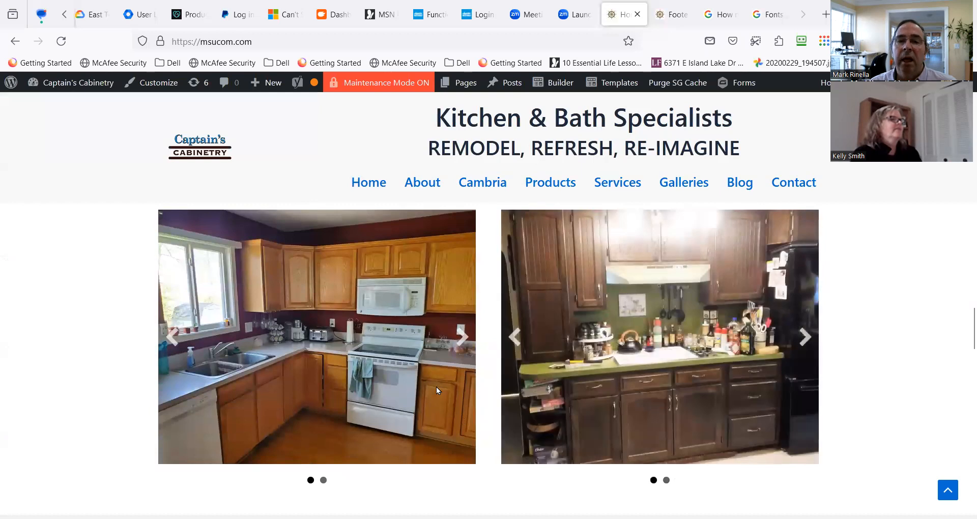
pyautogui.scroll(-2, 436, 387)
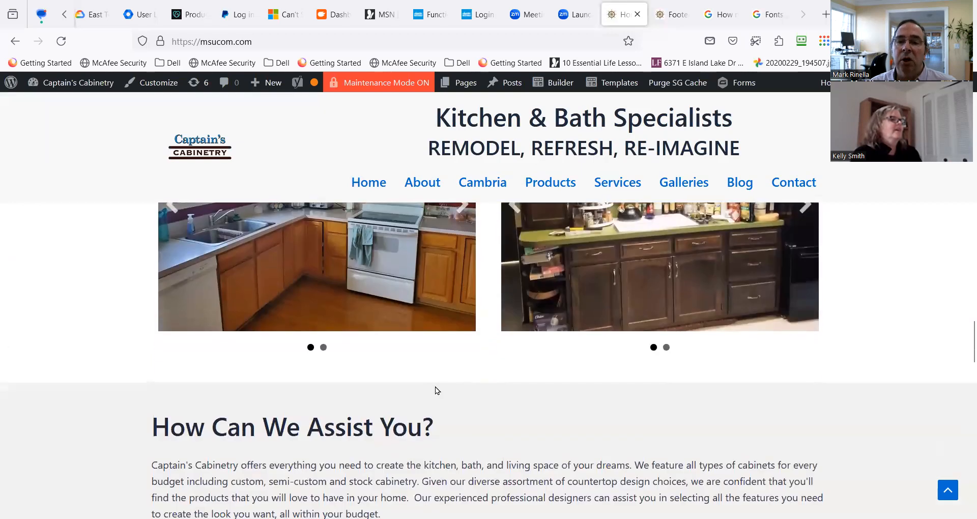
pyautogui.scroll(1, 398, 338)
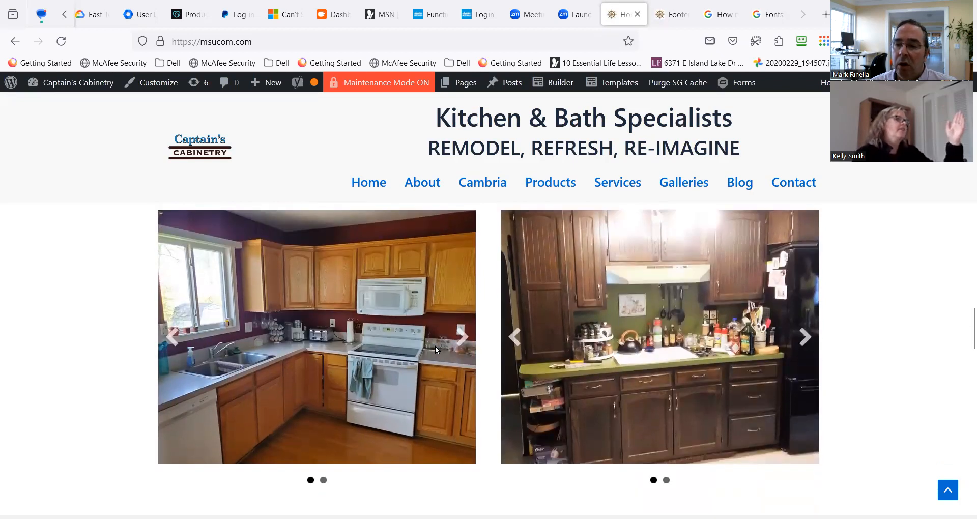
pyautogui.scroll(-2, 434, 345)
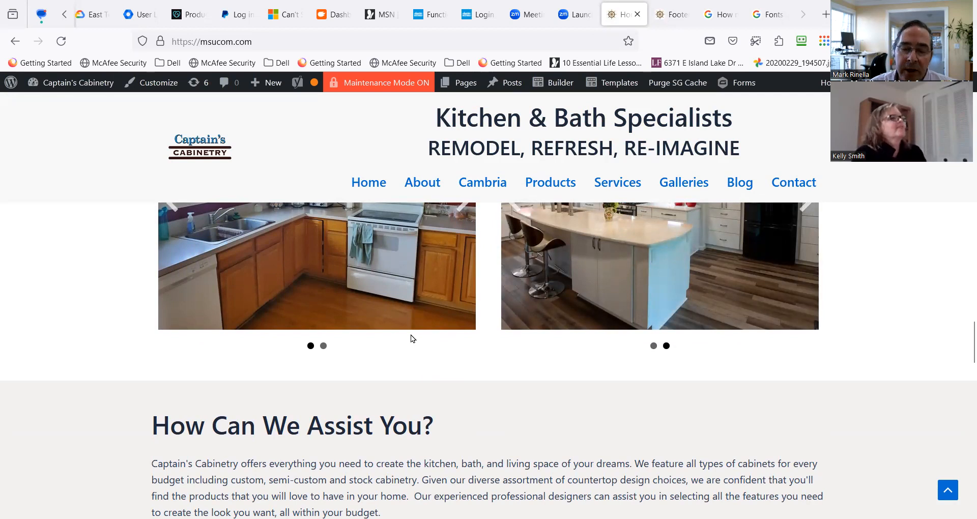
pyautogui.scroll(1, 412, 334)
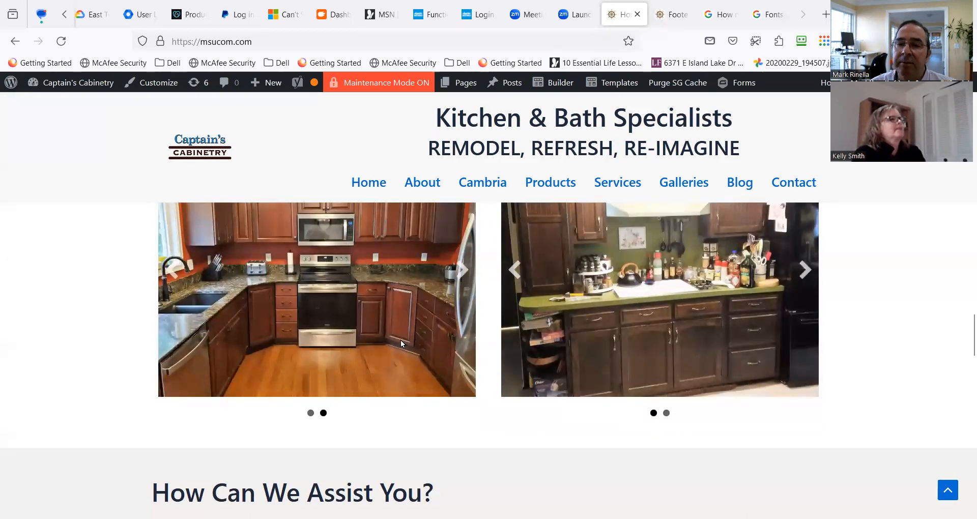
pyautogui.scroll(1, 401, 342)
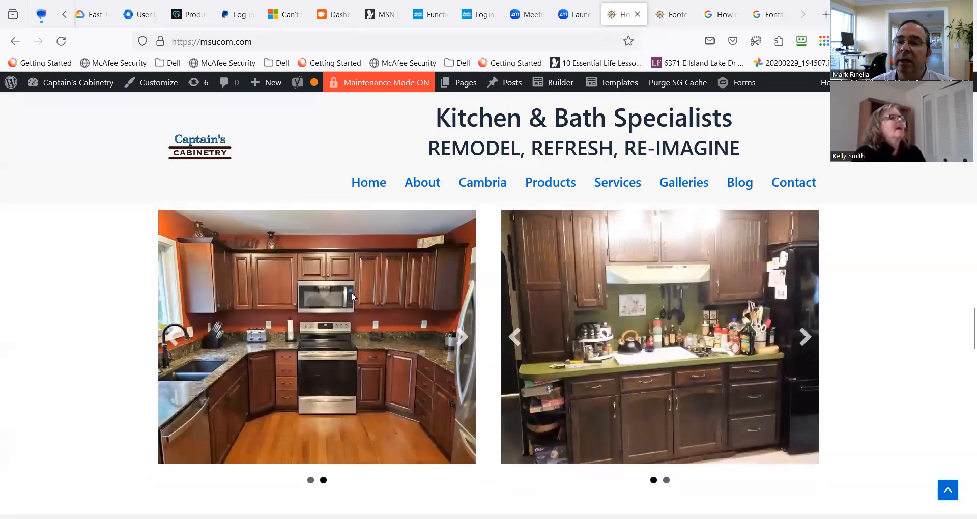
# Reopen the home page in the builder and add a UABB Before After Slider module below the first kitchen slideshow.
pyautogui.click(556, 94)
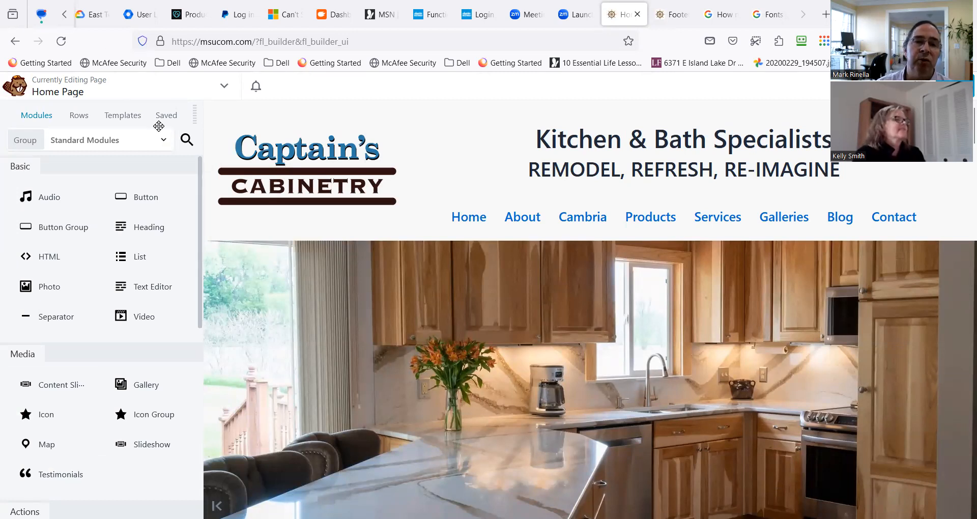
pyautogui.click(187, 139)
pyautogui.write('befor')
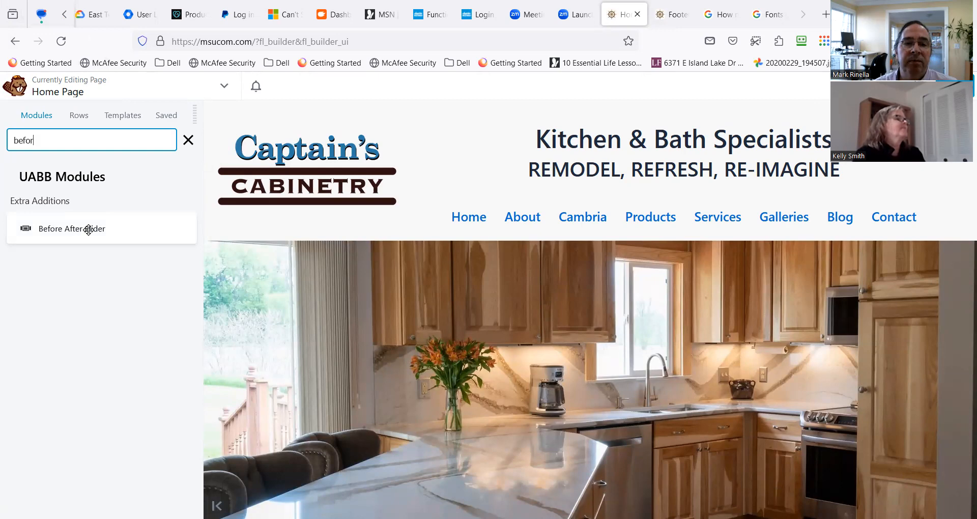
pyautogui.scroll(-10, 845, 219)
pyautogui.scroll(-15, 796, 264)
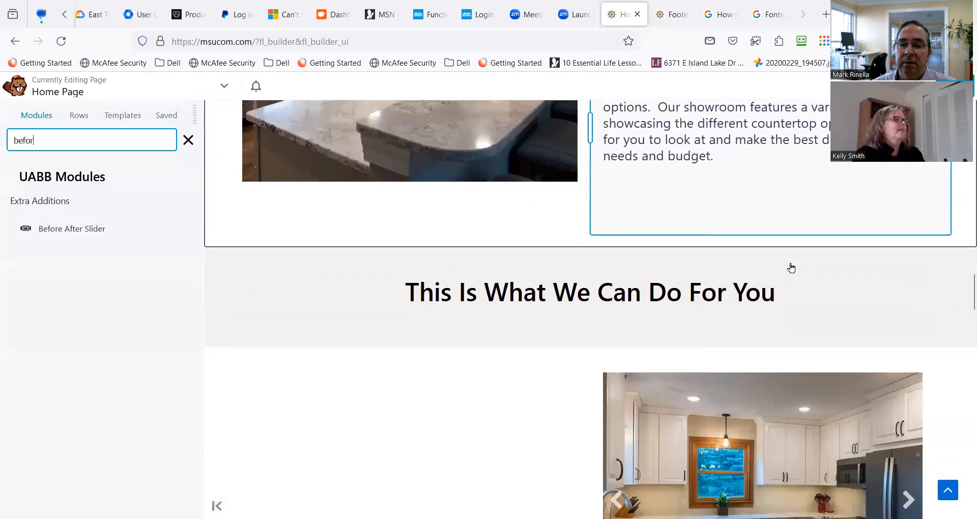
pyautogui.scroll(-8, 791, 267)
pyautogui.scroll(3, 787, 264)
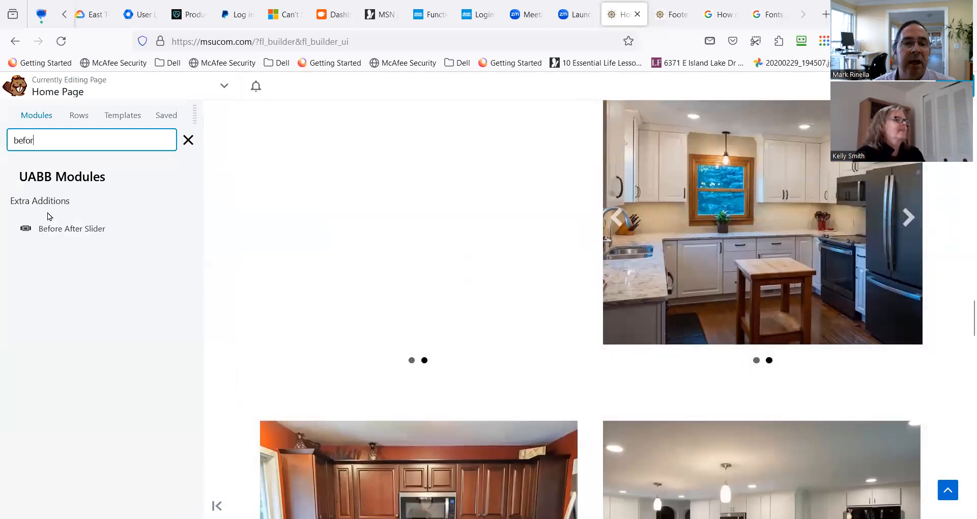
pyautogui.moveTo(43, 227); pyautogui.dragTo(411, 361)
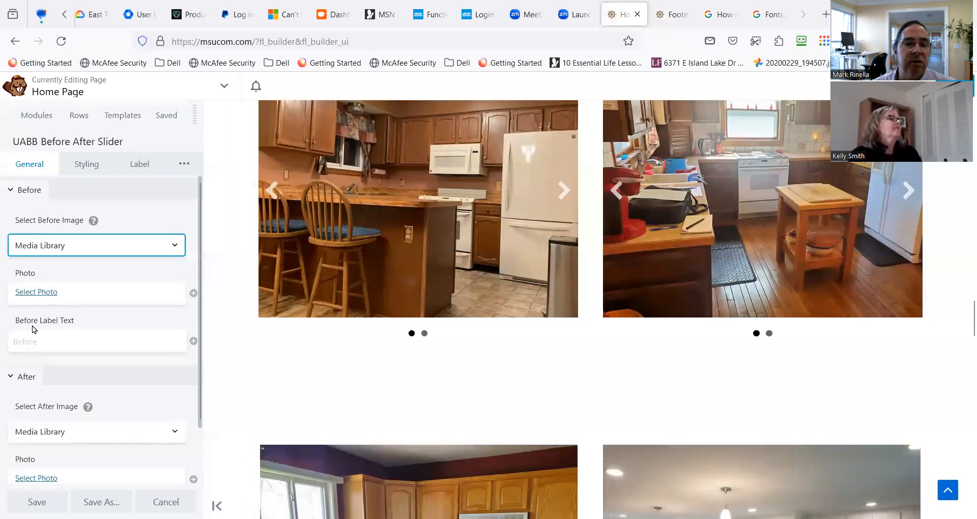
# Set the slider's Before photo to the full-size wood-floored kitchen image from the media library and bring up the After image settings.
pyautogui.click(41, 293)
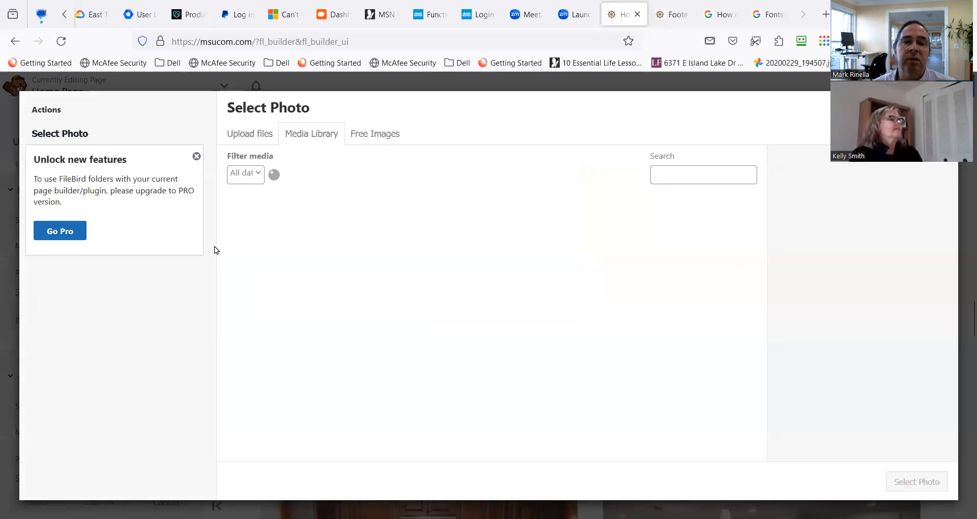
pyautogui.click(398, 247)
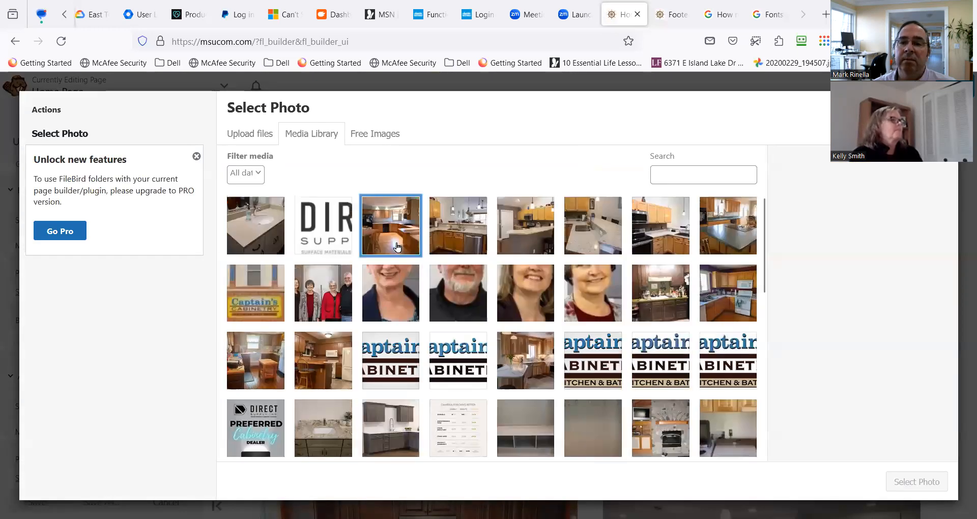
pyautogui.click(904, 475)
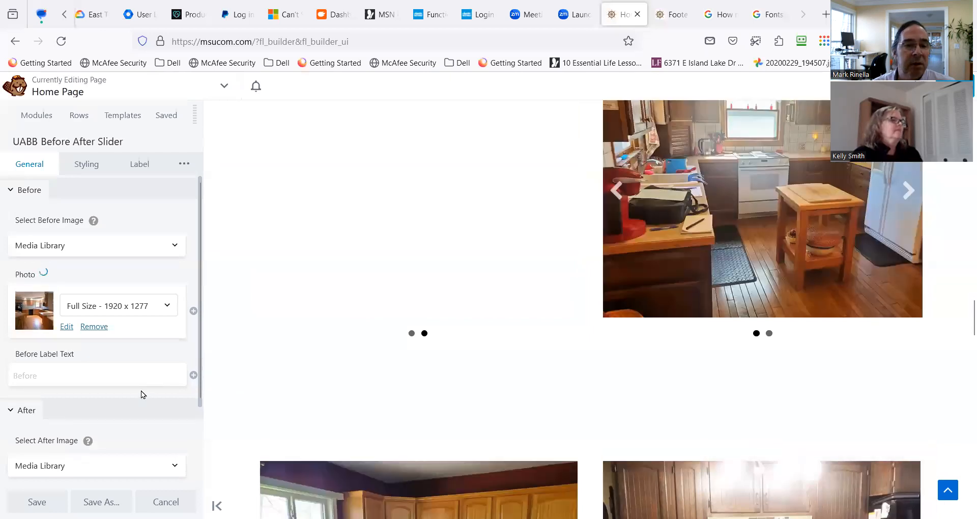
pyautogui.scroll(-2, 141, 390)
pyautogui.scroll(-1, 142, 386)
pyautogui.scroll(-5, 236, 387)
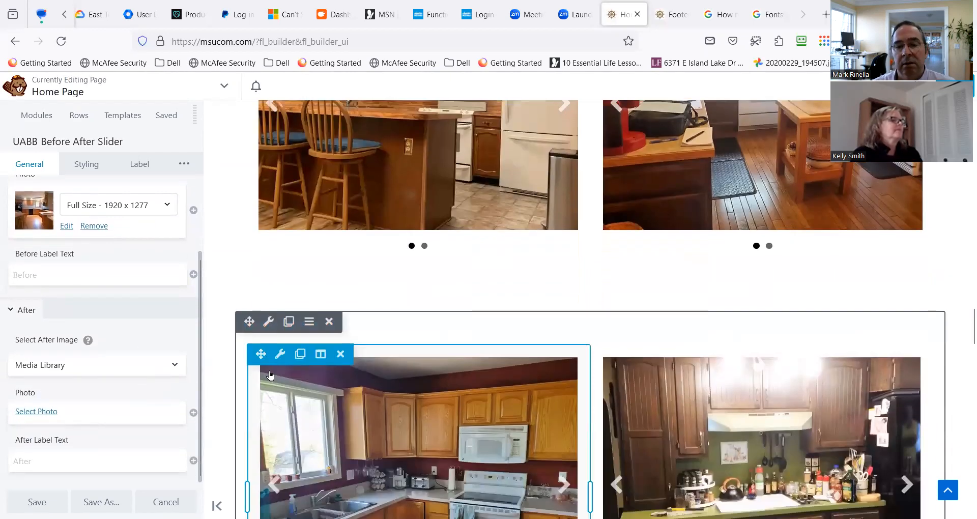
pyautogui.scroll(-1, 268, 370)
pyautogui.scroll(8, 270, 367)
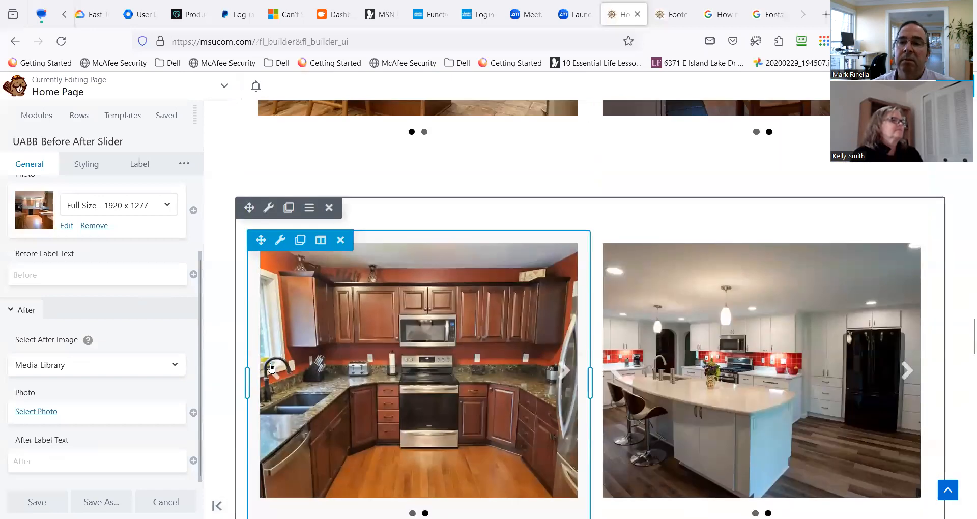
# Reopen the Before After Slider settings and set the Before photo to the full-size portrait of the woman in the dark cardigan.
pyautogui.scroll(1, 273, 366)
pyautogui.scroll(-1, 273, 366)
pyautogui.scroll(3, 273, 365)
pyautogui.scroll(-6, 273, 366)
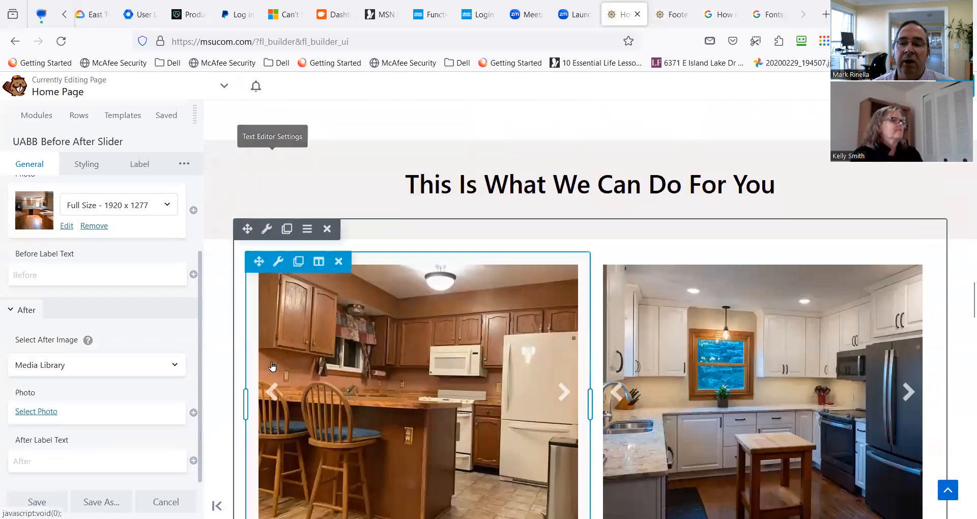
pyautogui.scroll(-2, 272, 365)
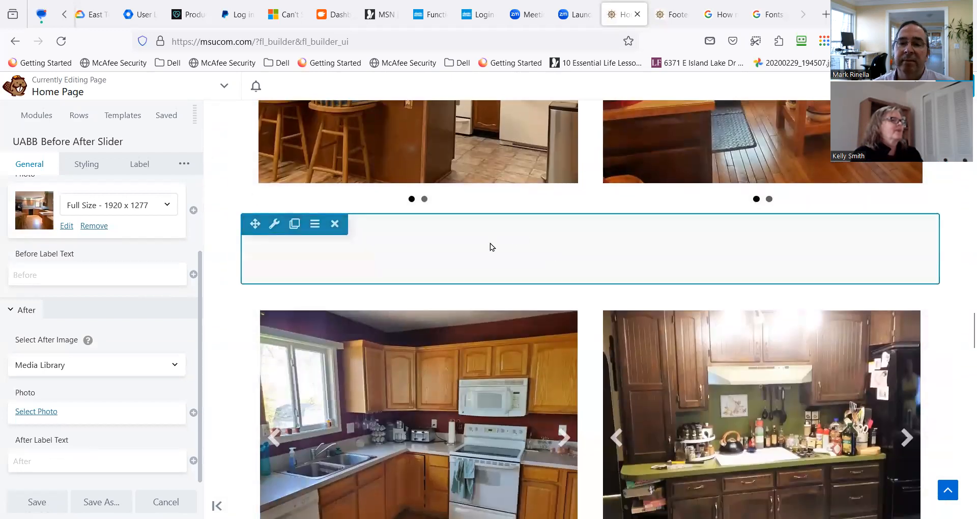
pyautogui.moveTo(284, 258)
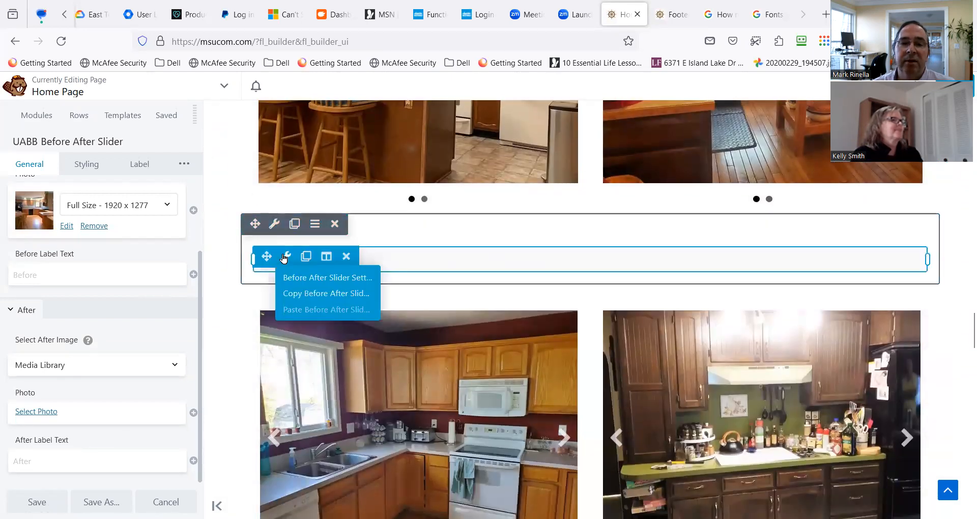
pyautogui.click(307, 277)
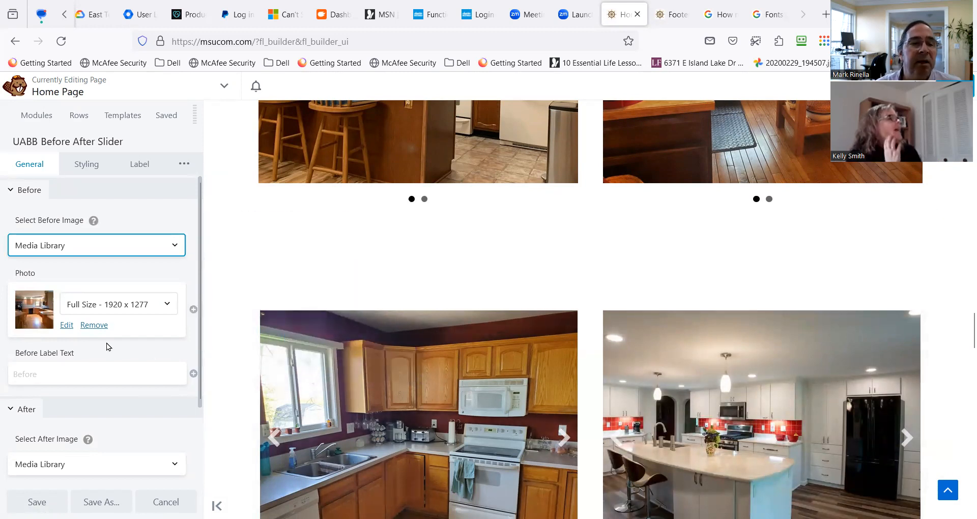
pyautogui.click(52, 324)
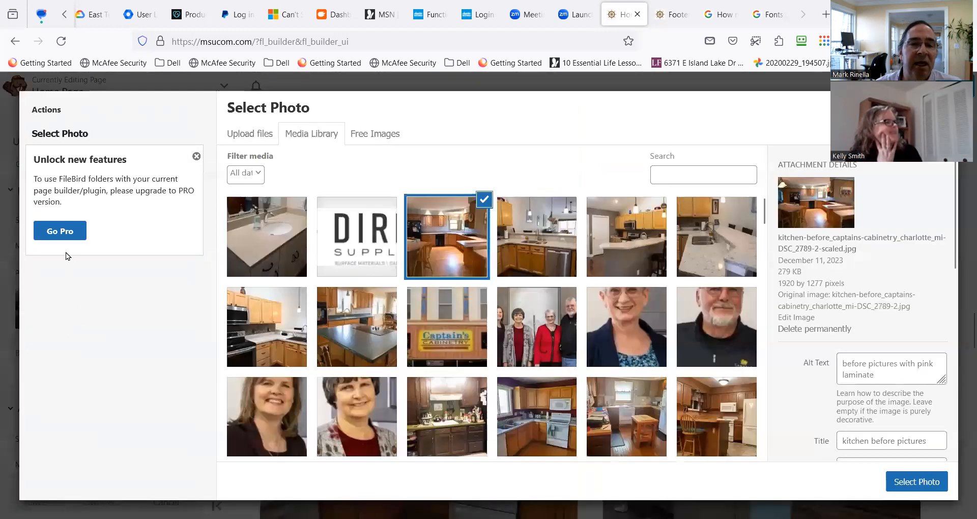
pyautogui.scroll(-3, 377, 331)
pyautogui.click(301, 318)
pyautogui.click(906, 483)
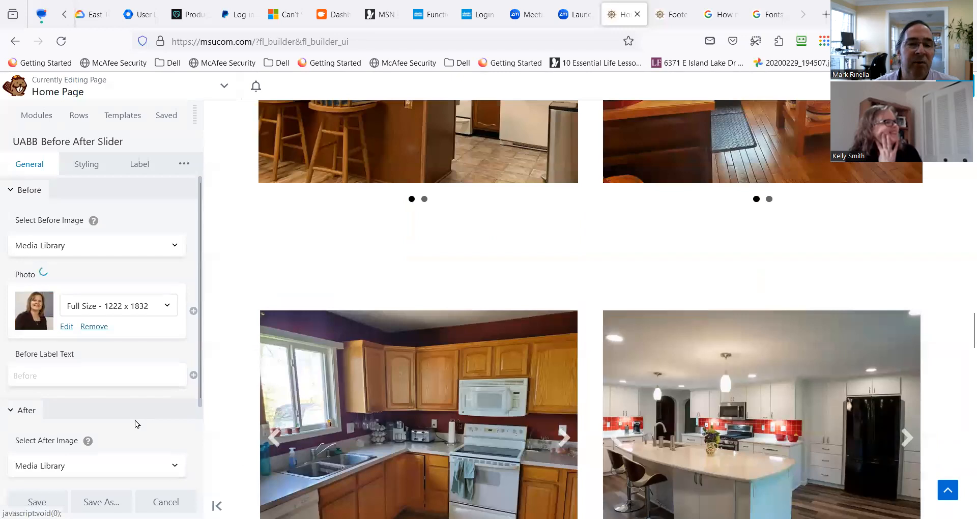
# Set the slider's After photo to the portrait of the woman in the red top and grey cardigan, and save the module.
pyautogui.scroll(-2, 127, 421)
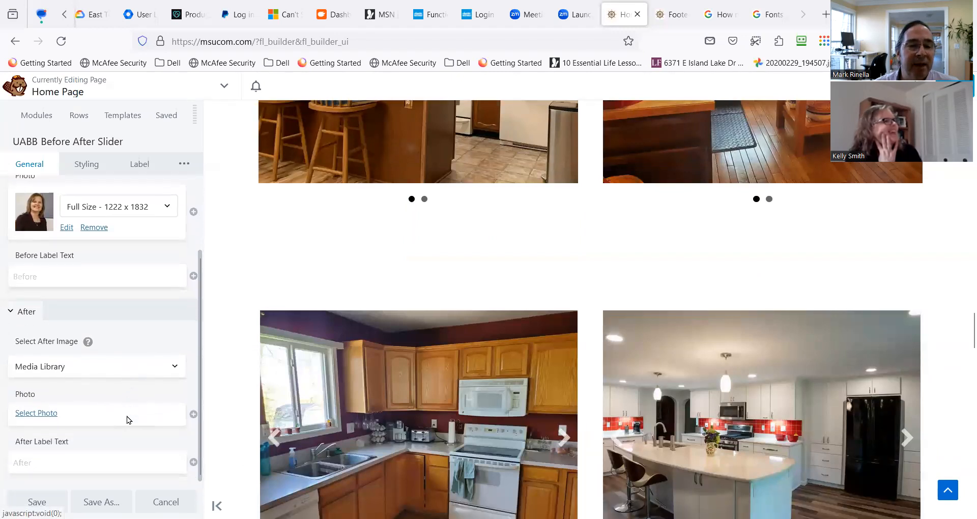
pyautogui.scroll(3, 129, 418)
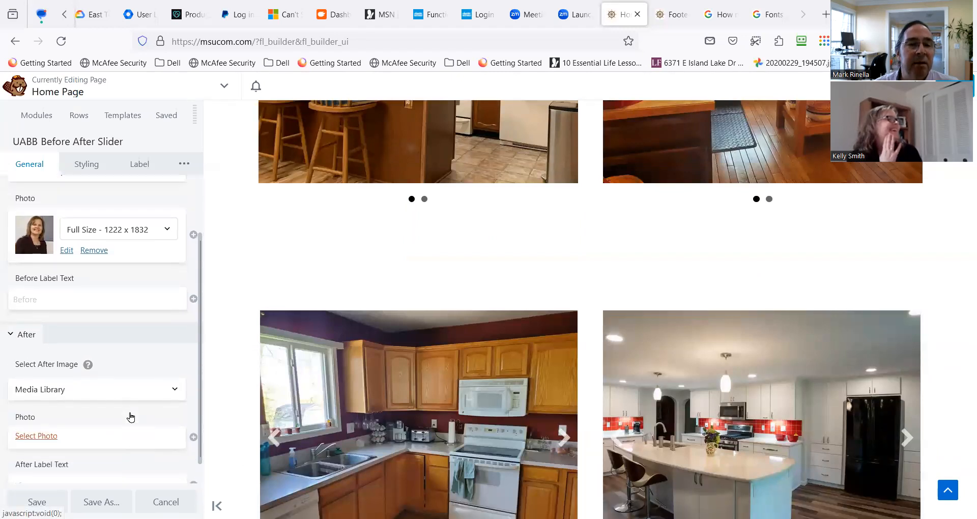
pyautogui.scroll(2, 71, 344)
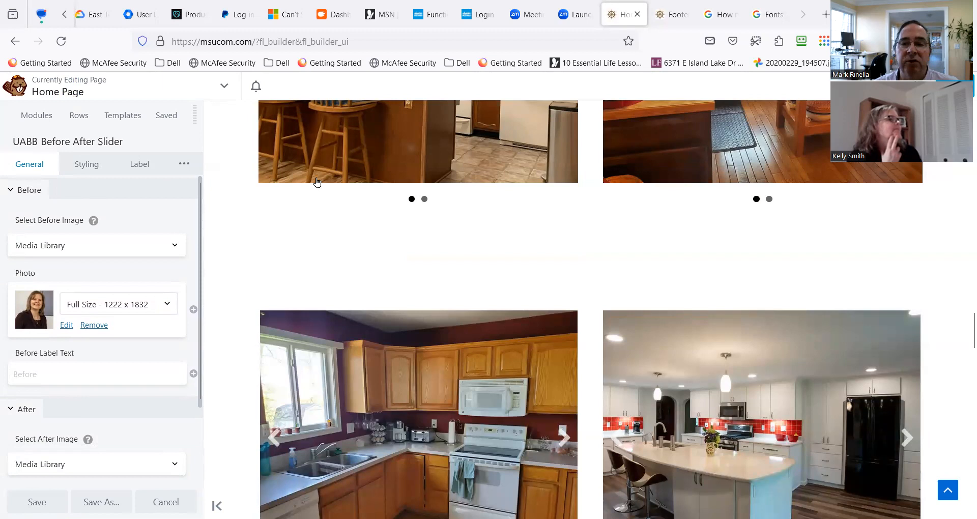
pyautogui.moveTo(384, 253)
pyautogui.moveTo(285, 265)
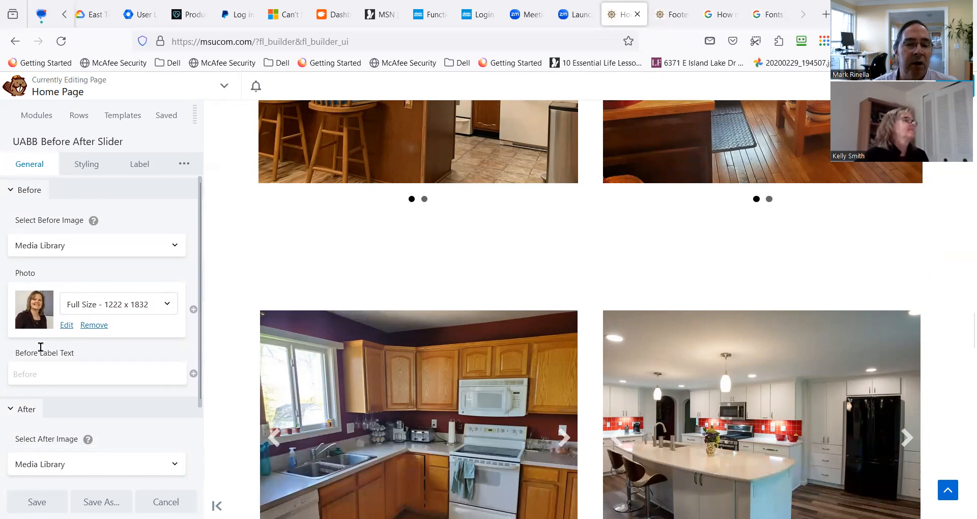
pyautogui.scroll(-2, 41, 347)
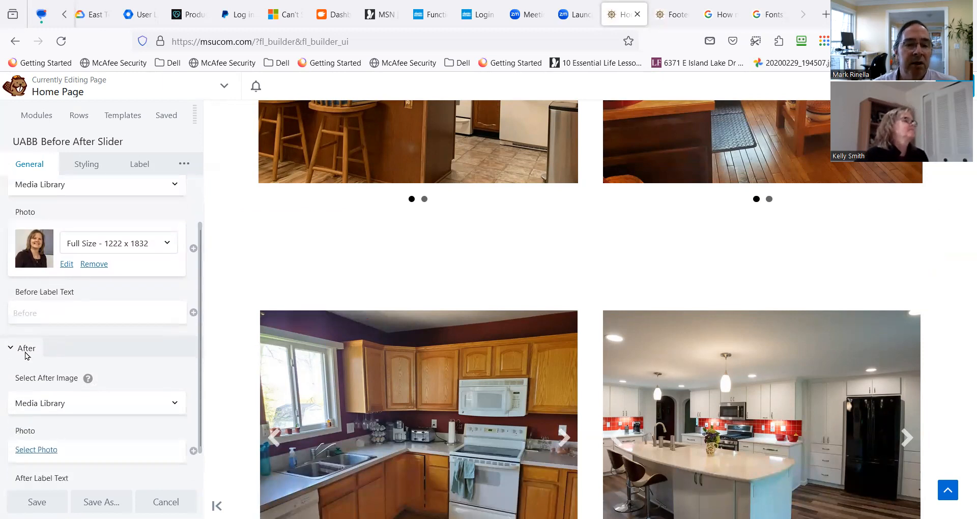
pyautogui.click(32, 454)
pyautogui.click(370, 444)
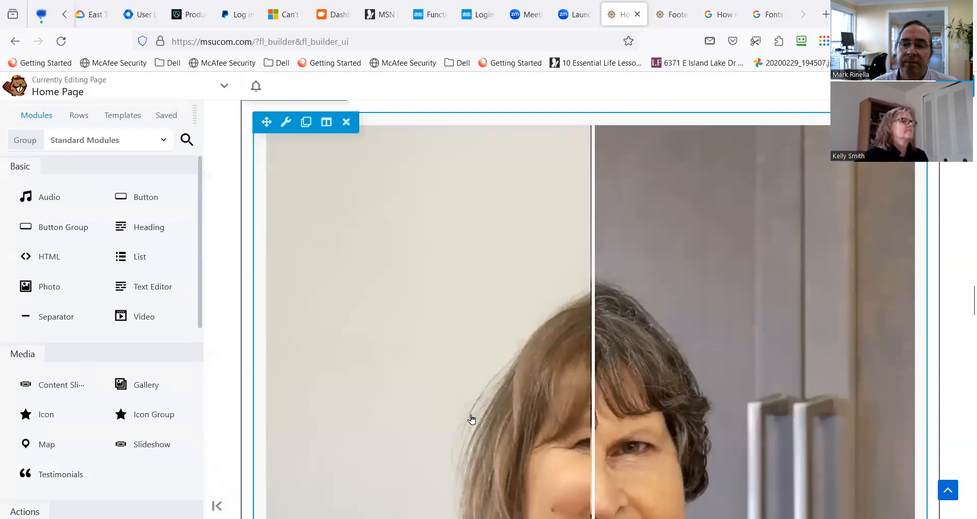
# Preview the two-portrait slider in the page layout, finish editing and publish the home page.
pyautogui.scroll(-2, 526, 381)
pyautogui.scroll(-5, 529, 356)
pyautogui.scroll(8, 567, 323)
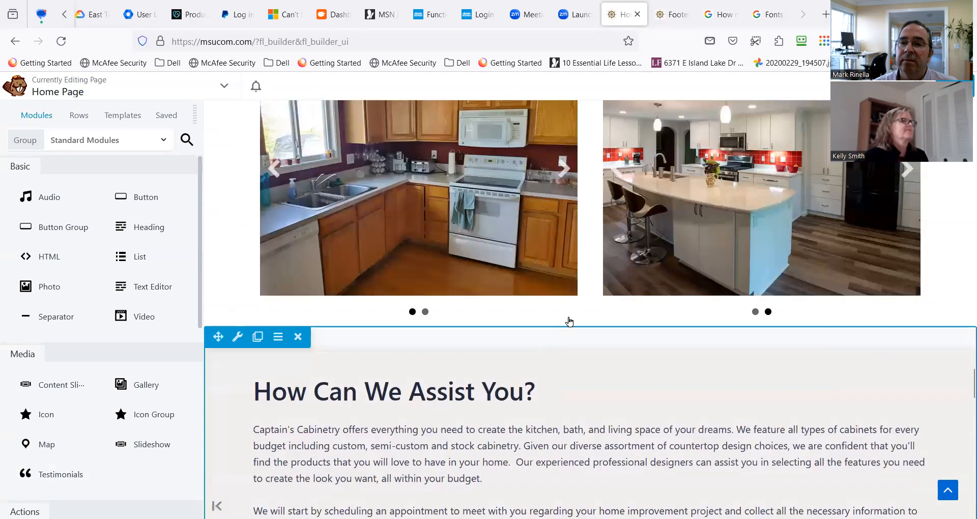
pyautogui.scroll(8, 593, 297)
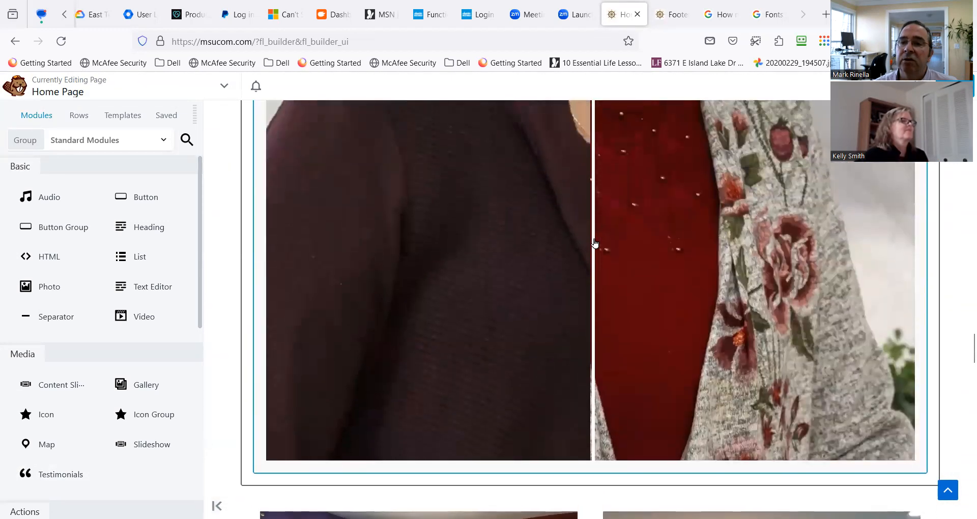
pyautogui.scroll(3, 594, 243)
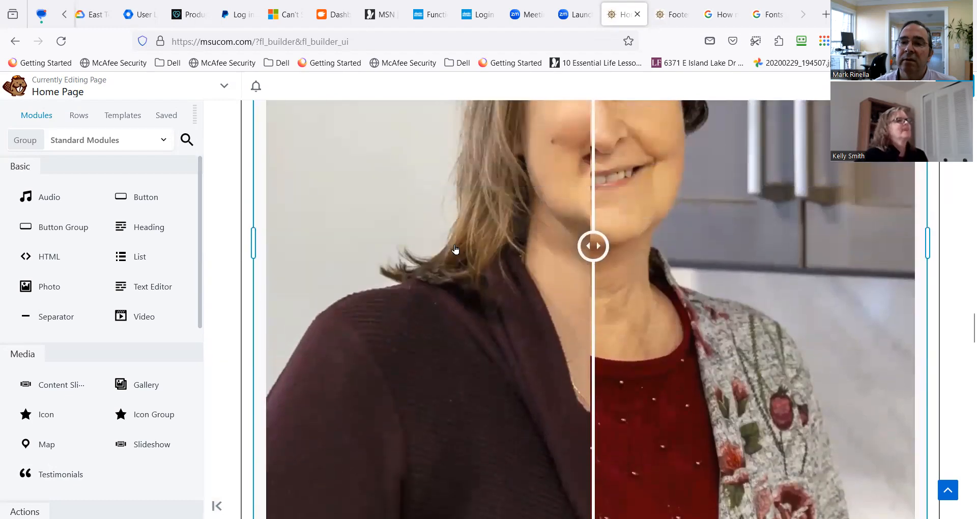
pyautogui.click(578, 249)
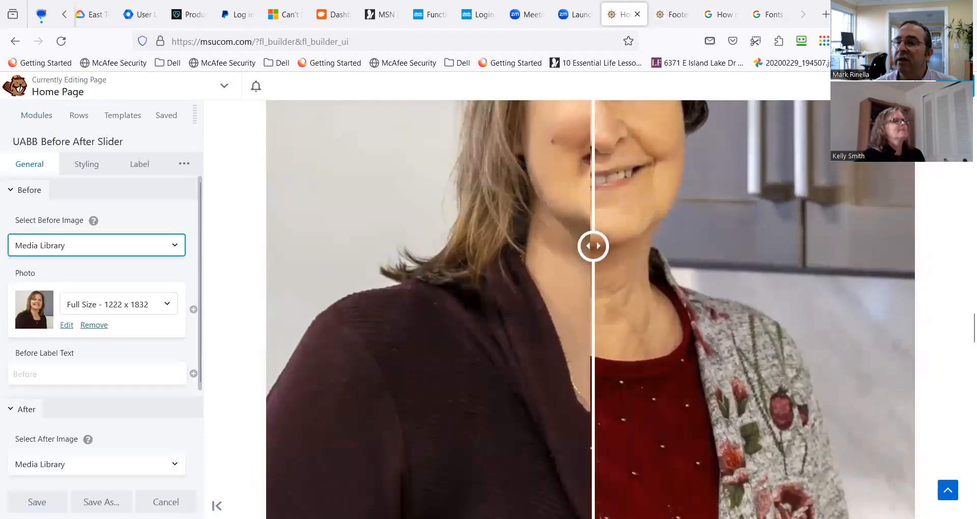
pyautogui.click(955, 86)
pyautogui.click(907, 86)
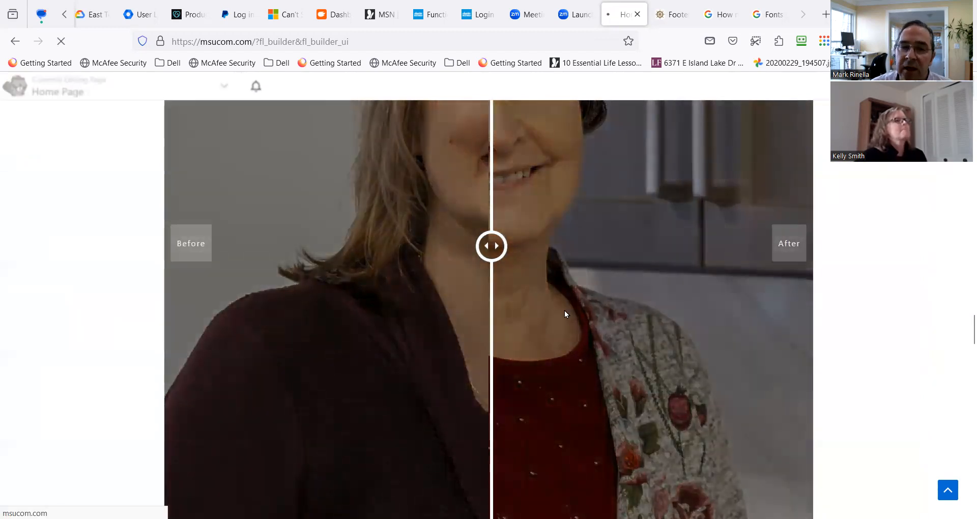
# Look through the published home page for the new before-and-after slider between the two rows of kitchen slideshows.
pyautogui.scroll(-15, 496, 365)
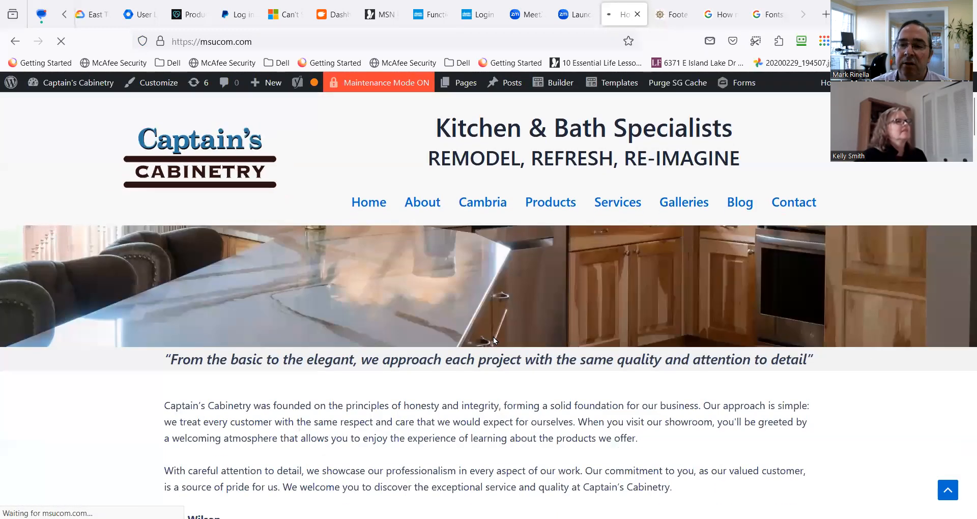
pyautogui.scroll(-20, 496, 321)
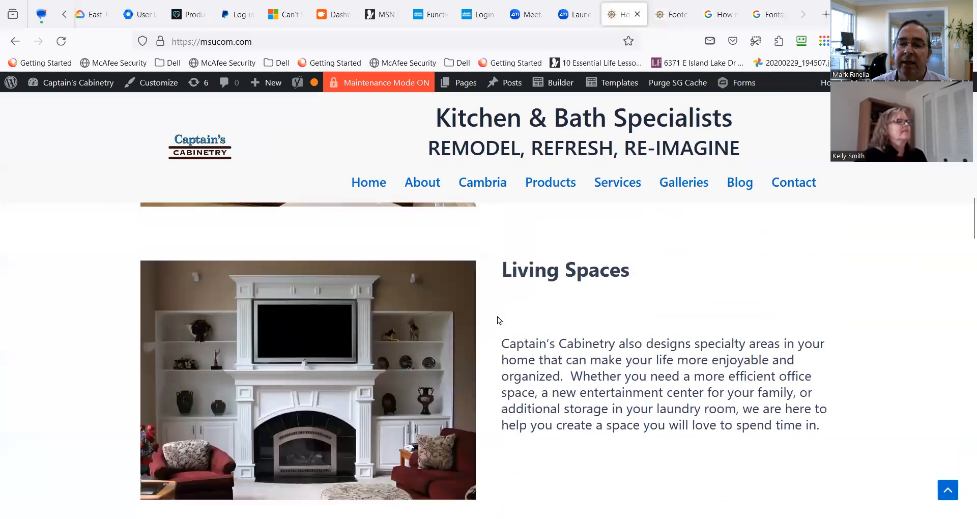
pyautogui.scroll(-15, 500, 315)
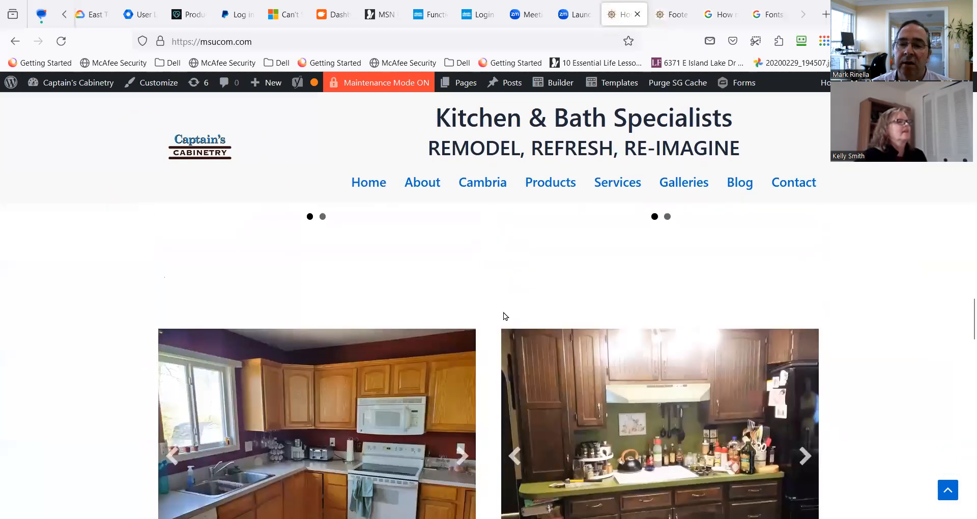
pyautogui.scroll(-10, 506, 308)
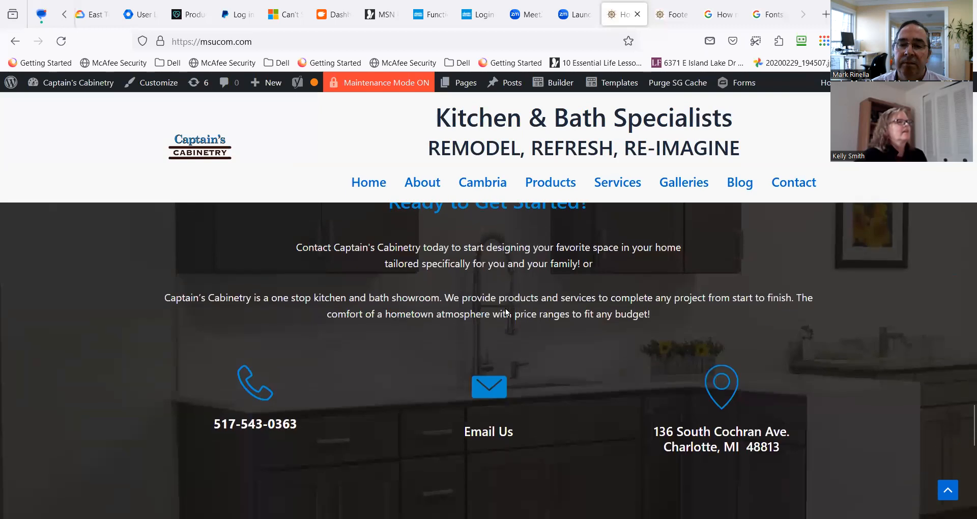
pyautogui.scroll(4, 506, 306)
pyautogui.scroll(3, 428, 237)
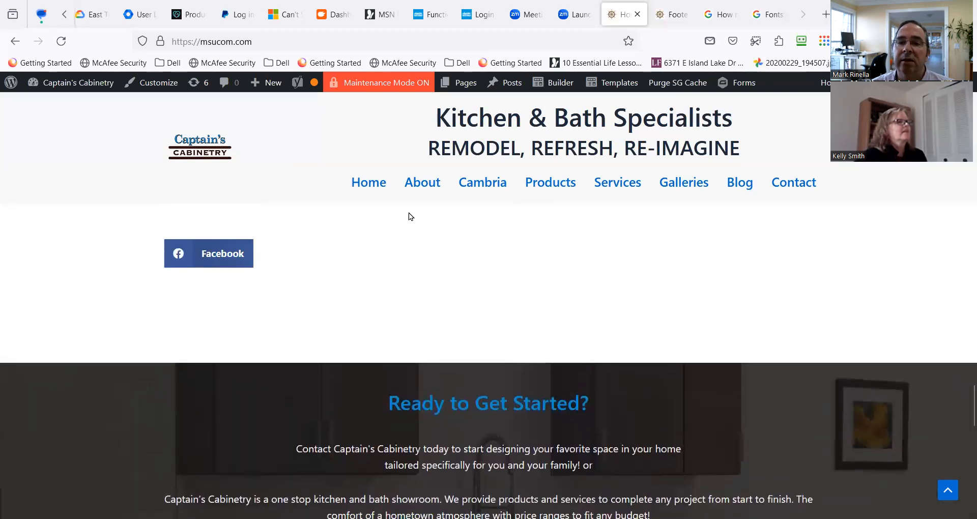
# Reload the home page and check again for the slider between the kitchen slideshow rows.
pyautogui.click(379, 186)
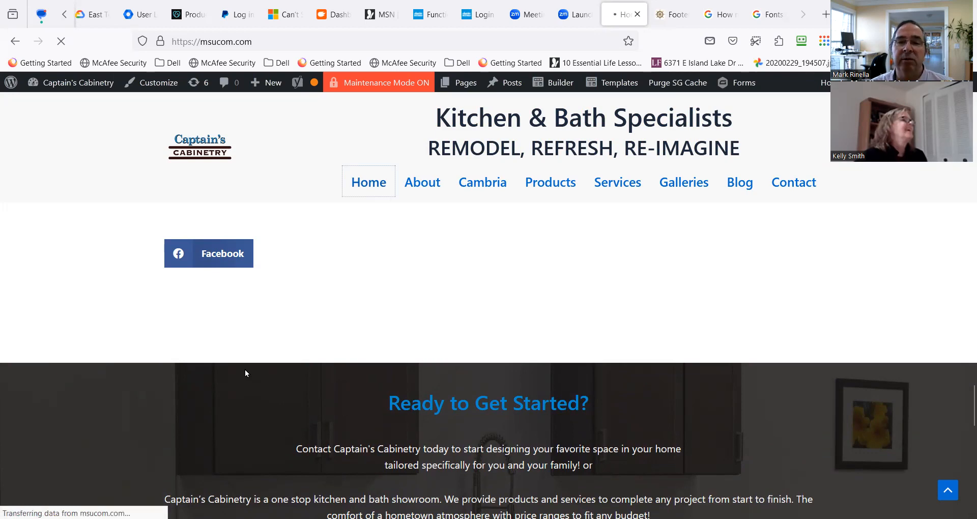
pyautogui.scroll(-15, 301, 373)
pyautogui.scroll(-15, 324, 363)
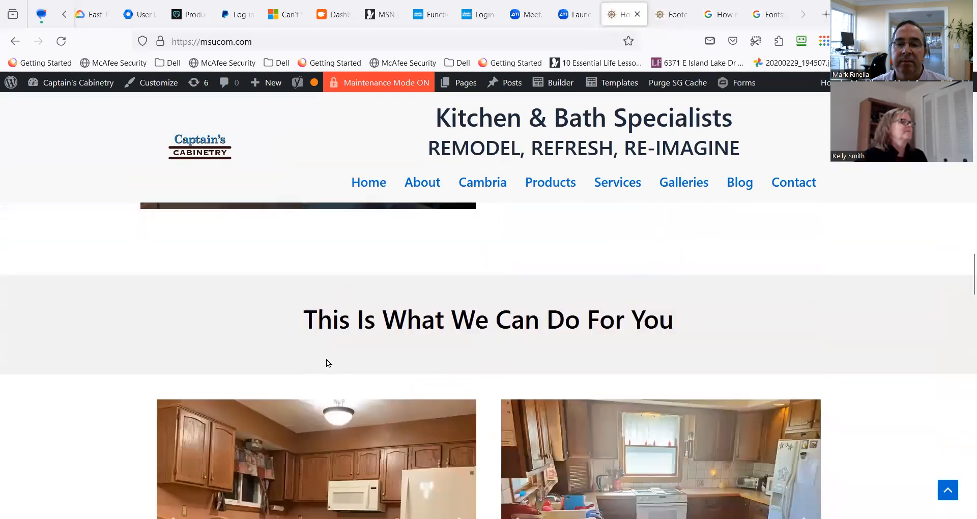
pyautogui.scroll(-12, 325, 363)
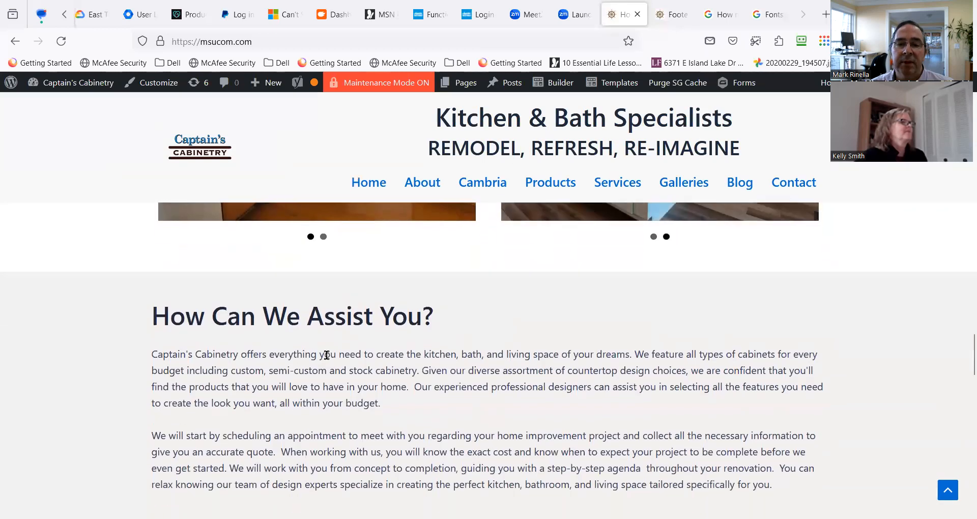
pyautogui.scroll(-12, 327, 355)
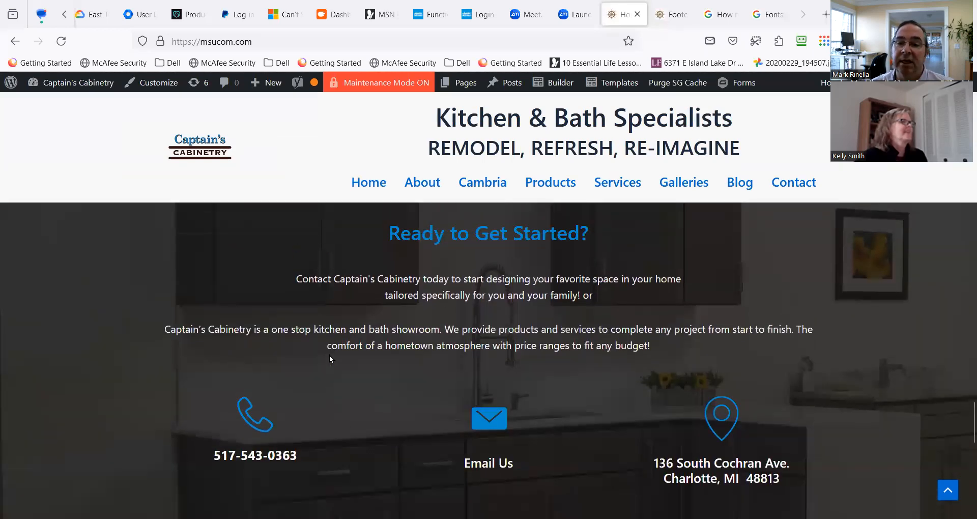
pyautogui.scroll(8, 329, 355)
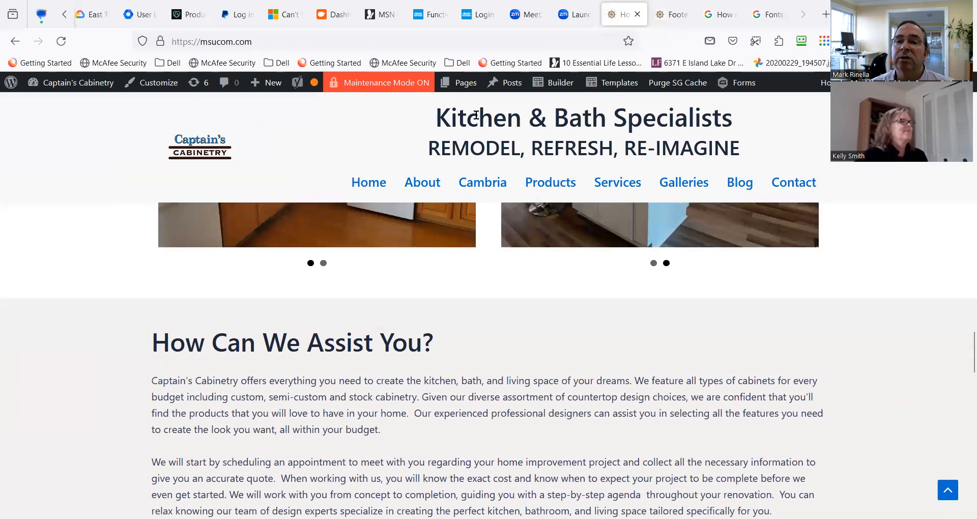
pyautogui.moveTo(556, 84)
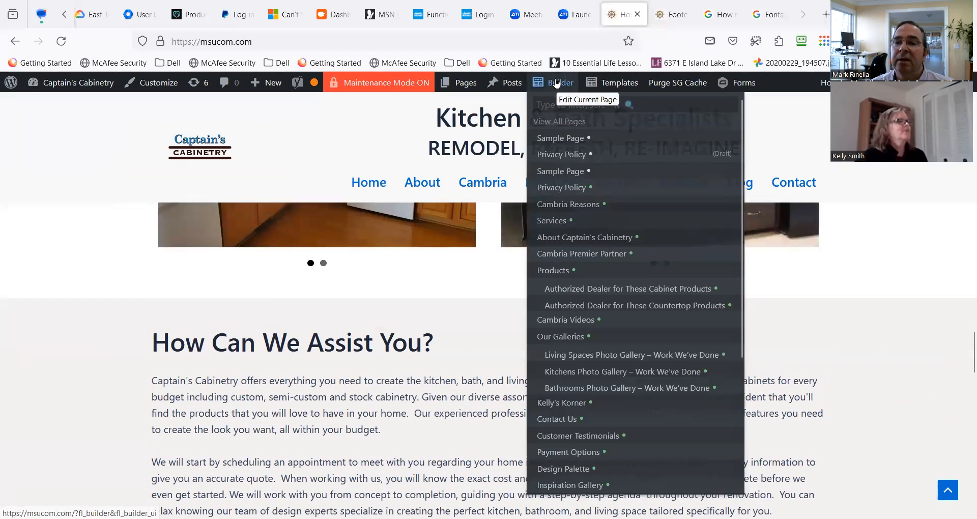
pyautogui.scroll(4, 335, 194)
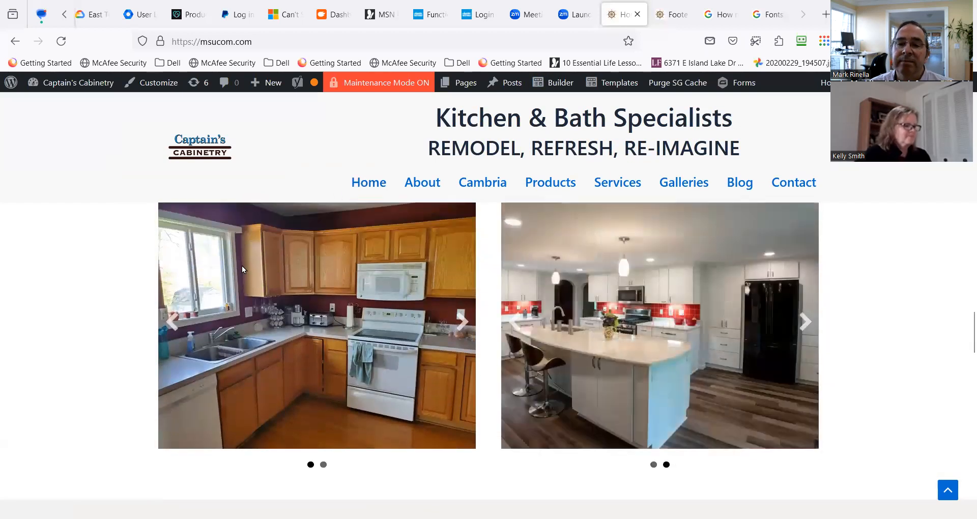
# Examine the kitchen slideshows under "This Is What We Can Do For You" and the remodeling sections above them.
pyautogui.scroll(-3, 253, 256)
pyautogui.scroll(3, 255, 251)
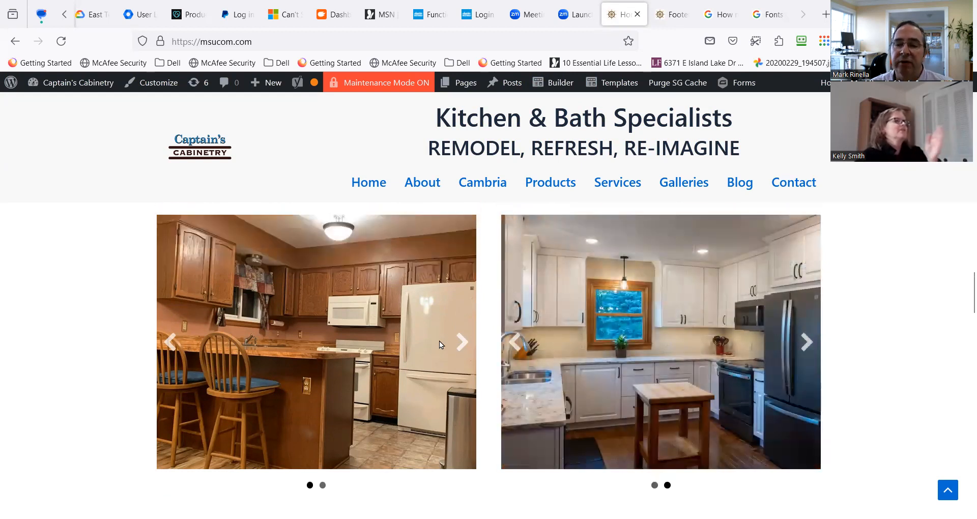
pyautogui.scroll(2, 438, 341)
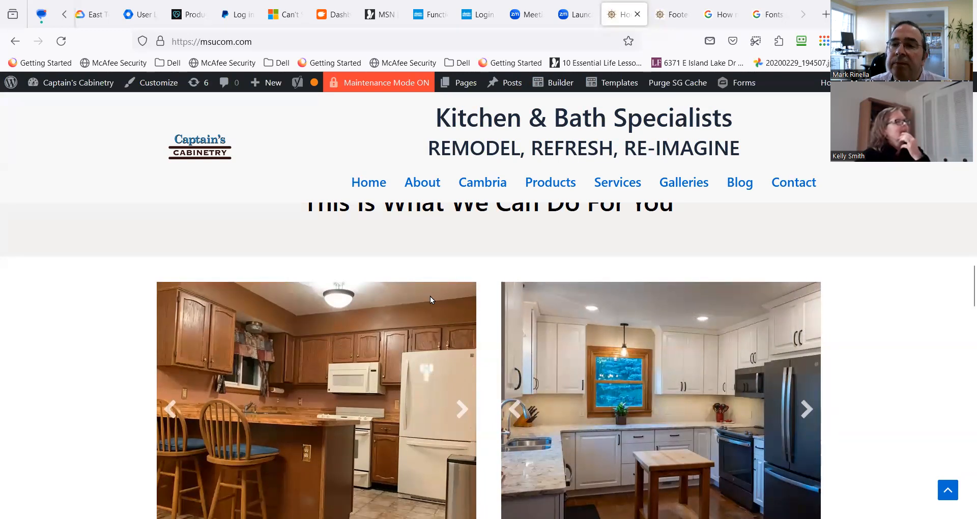
pyautogui.scroll(-2, 489, 270)
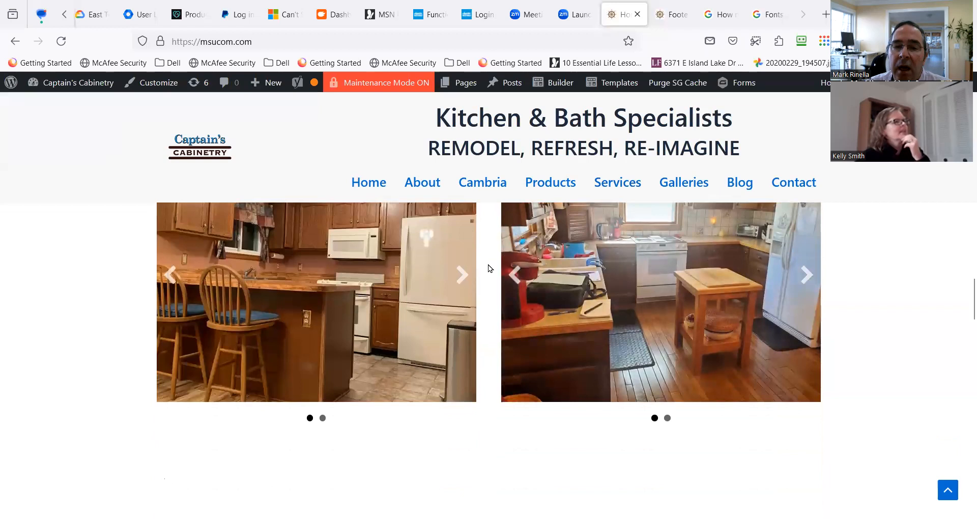
pyautogui.scroll(2, 399, 288)
pyautogui.scroll(-2, 386, 298)
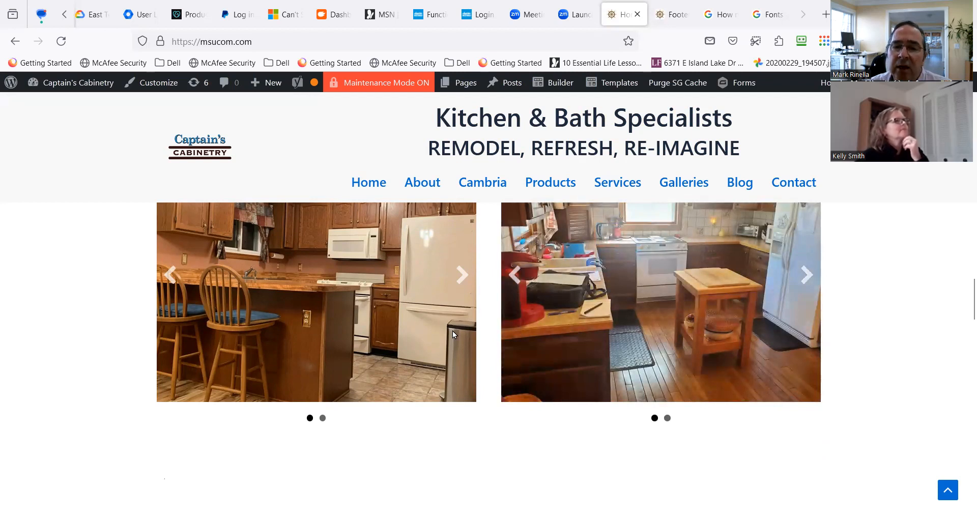
pyautogui.scroll(10, 452, 328)
pyautogui.scroll(12, 451, 320)
pyautogui.scroll(6, 450, 314)
pyautogui.scroll(-4, 392, 303)
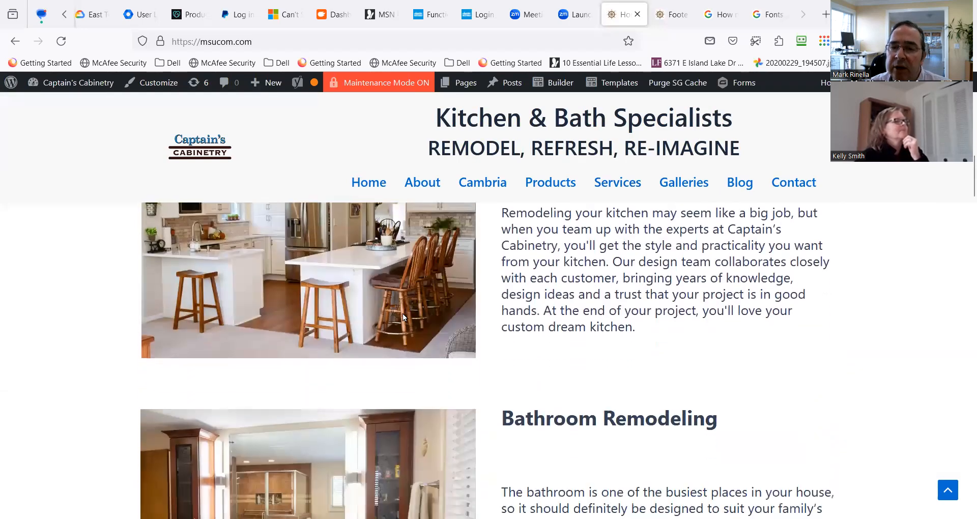
pyautogui.scroll(-20, 402, 315)
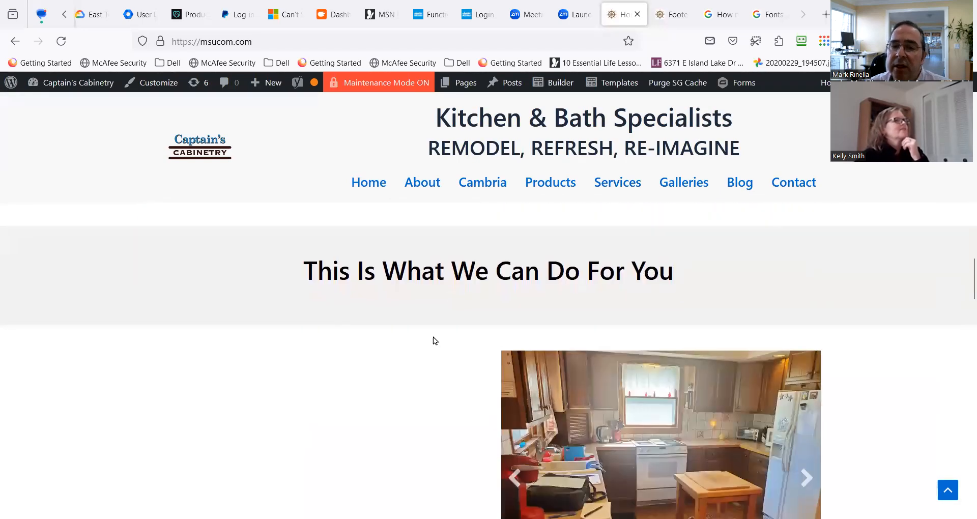
# Examine both rows of kitchen slideshows on the home page and the sections directly above and below them.
pyautogui.scroll(-5, 442, 338)
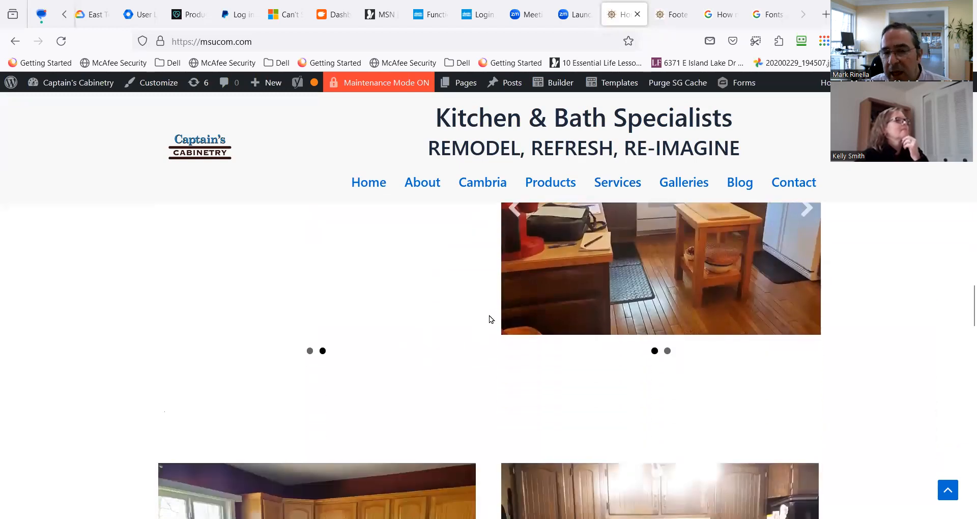
pyautogui.scroll(-7, 486, 312)
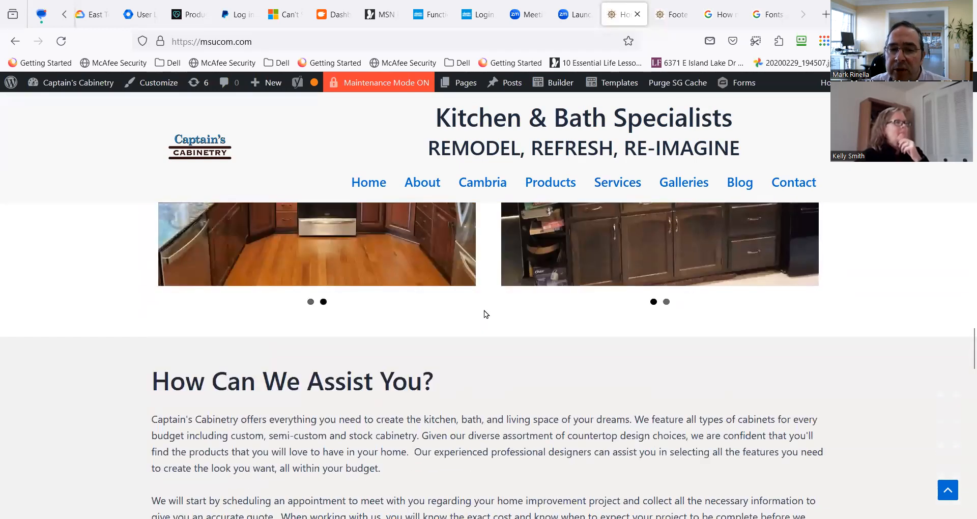
pyautogui.scroll(-5, 456, 315)
pyautogui.scroll(6, 456, 316)
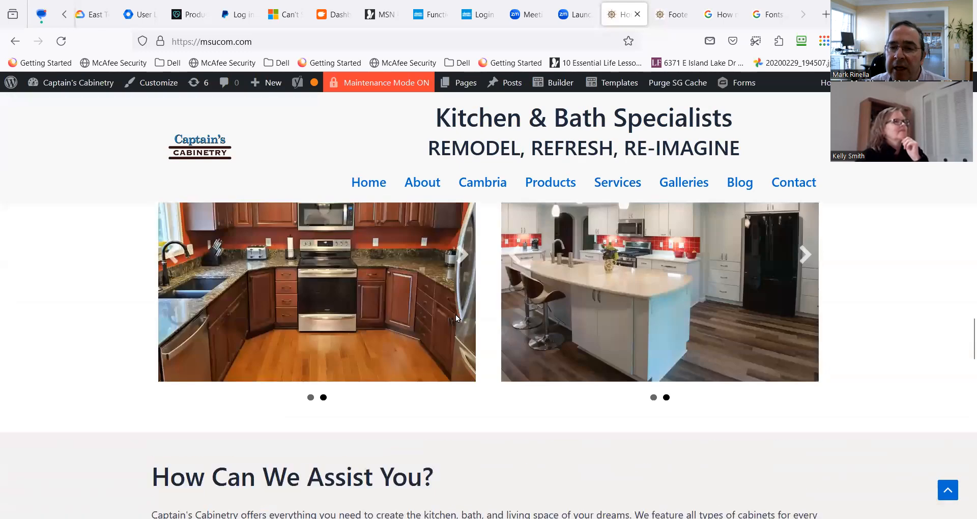
pyautogui.scroll(15, 456, 313)
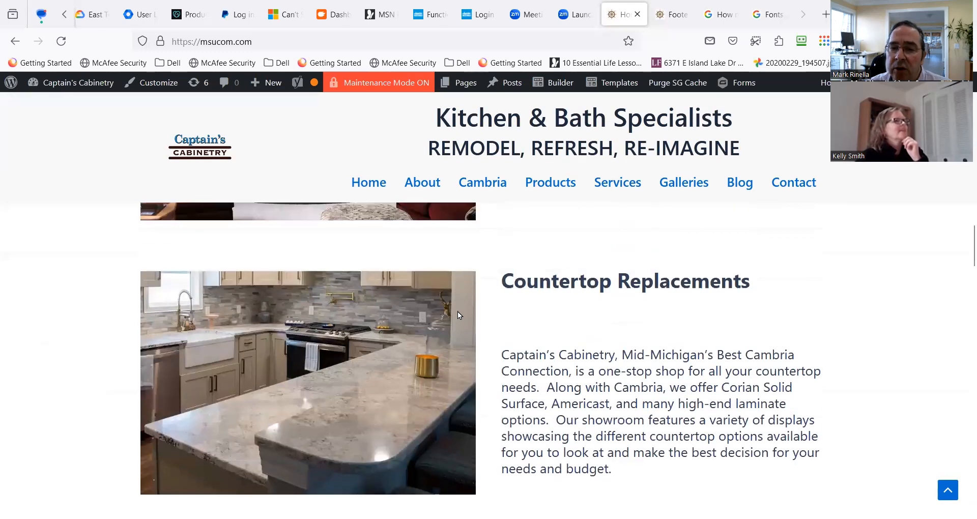
pyautogui.scroll(3, 457, 315)
pyautogui.scroll(-10, 377, 281)
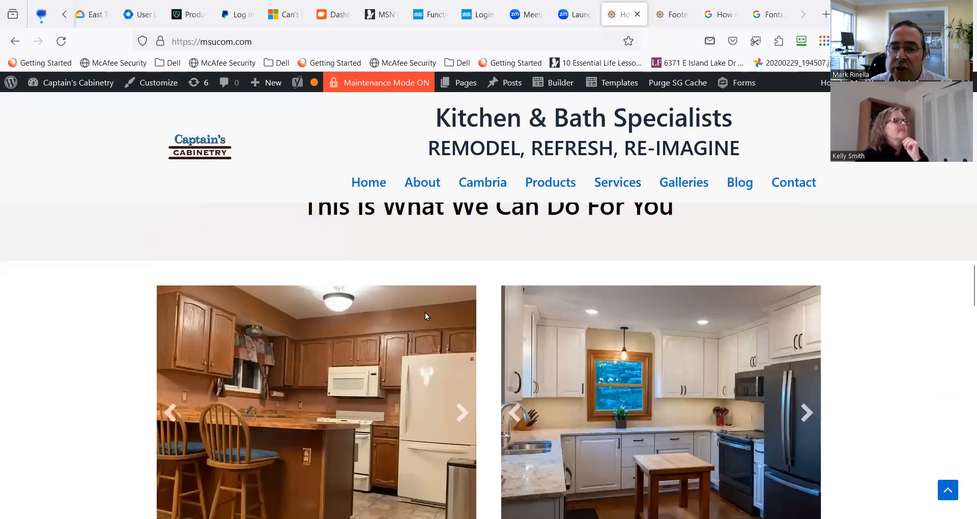
pyautogui.scroll(-4, 321, 304)
pyautogui.scroll(3, 255, 280)
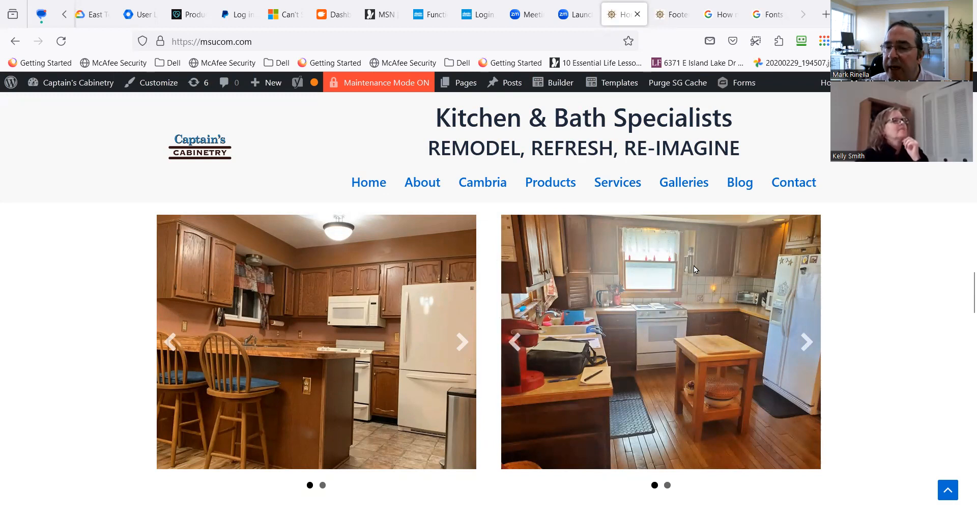
pyautogui.scroll(-3, 521, 367)
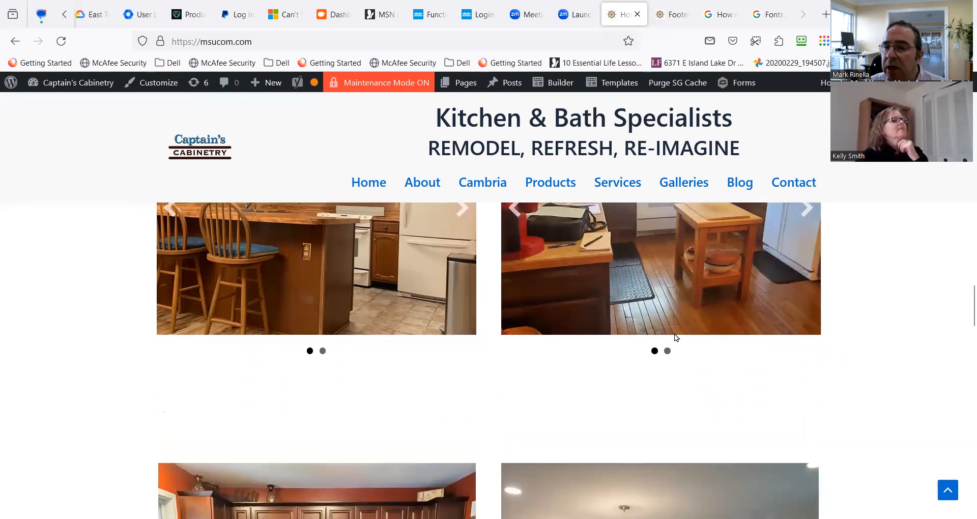
pyautogui.scroll(-6, 539, 359)
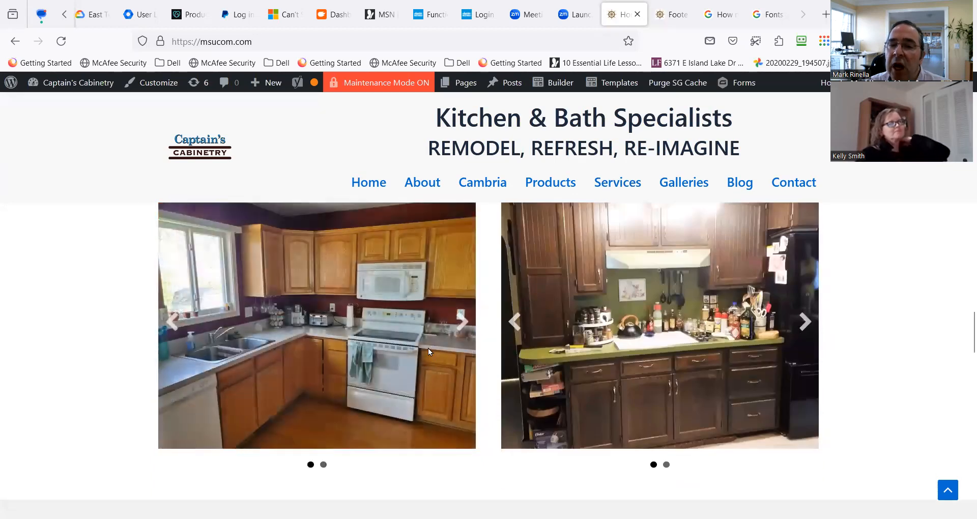
pyautogui.scroll(-3, 428, 348)
pyautogui.scroll(-1, 429, 346)
pyautogui.scroll(3, 430, 338)
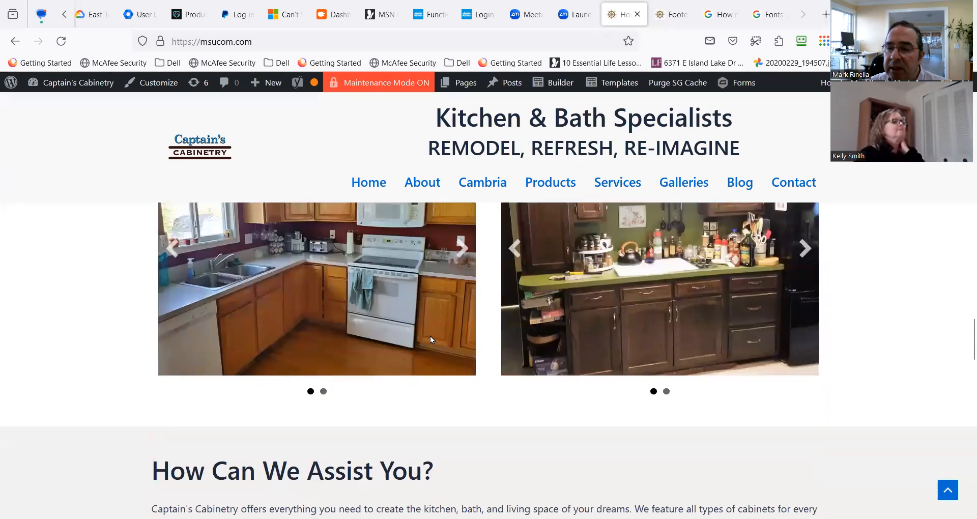
pyautogui.scroll(2, 429, 336)
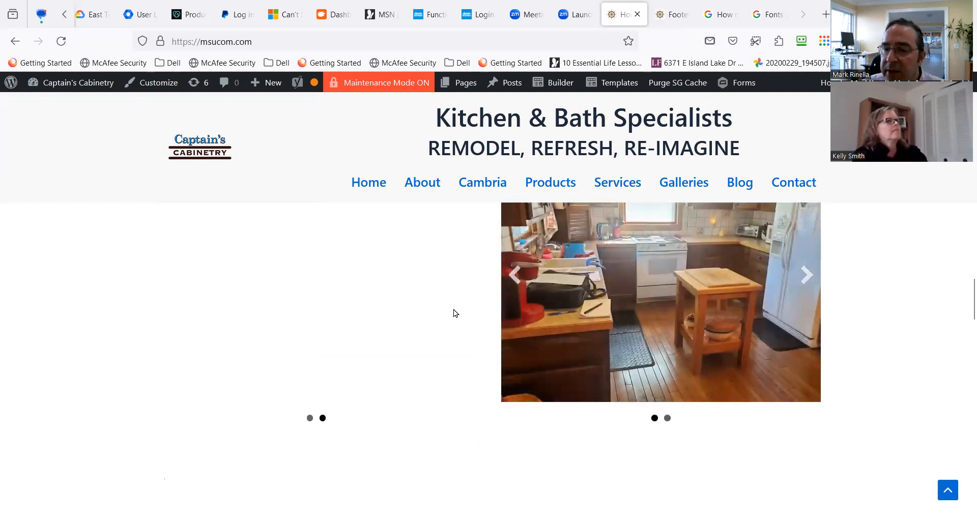
pyautogui.scroll(8, 454, 312)
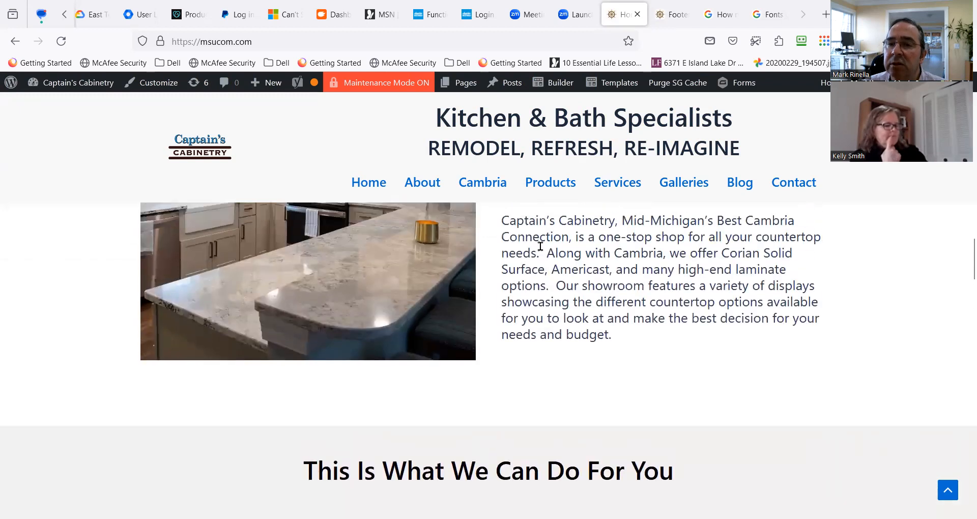
# Open the About page of the site and start editing it in the page builder.
pyautogui.moveTo(658, 196)
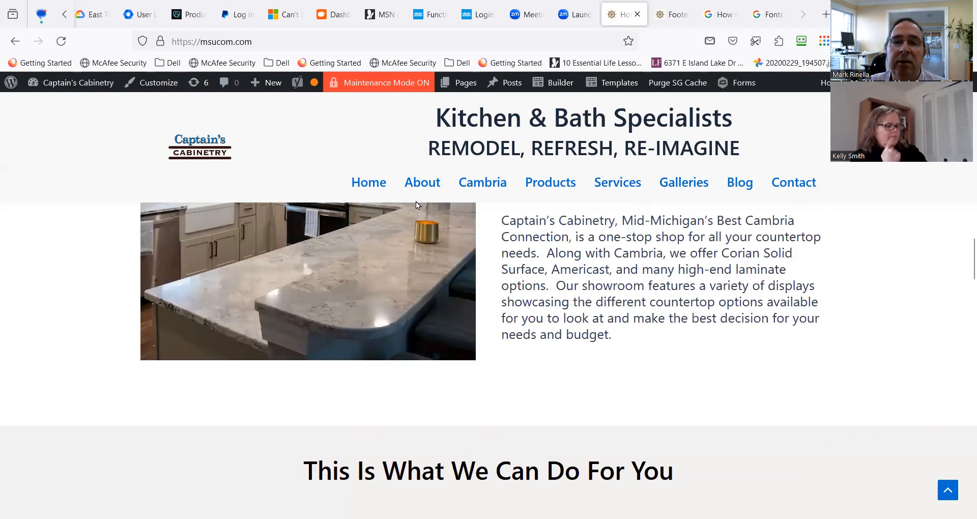
pyautogui.moveTo(422, 198)
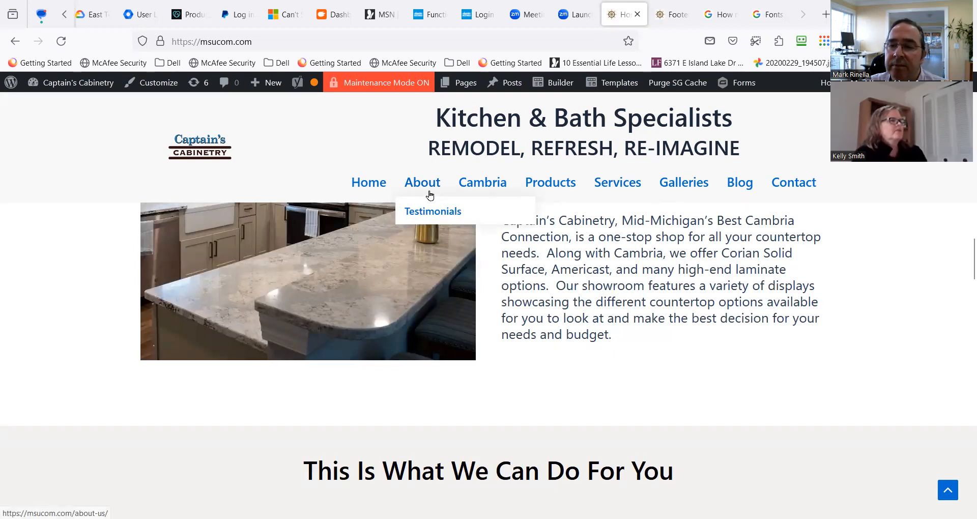
pyautogui.scroll(10, 415, 204)
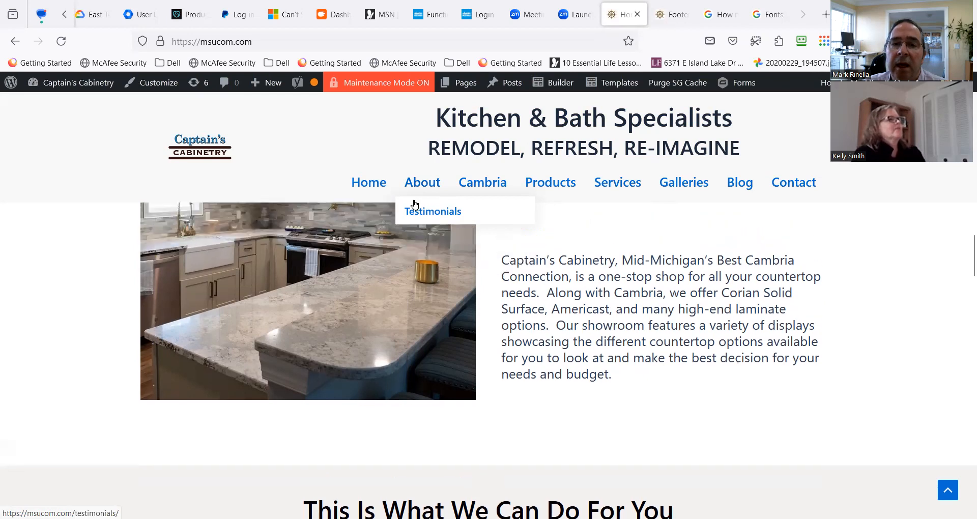
pyautogui.scroll(4, 422, 220)
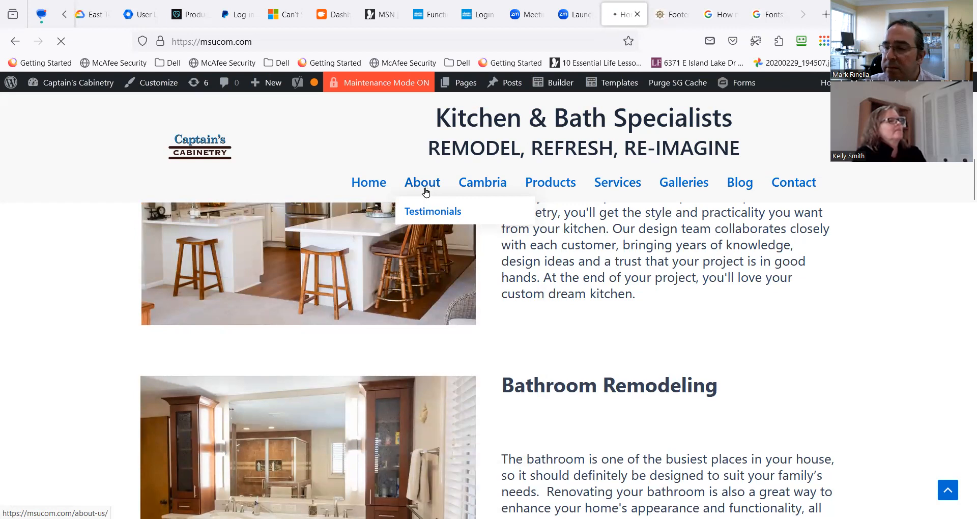
pyautogui.click(426, 191)
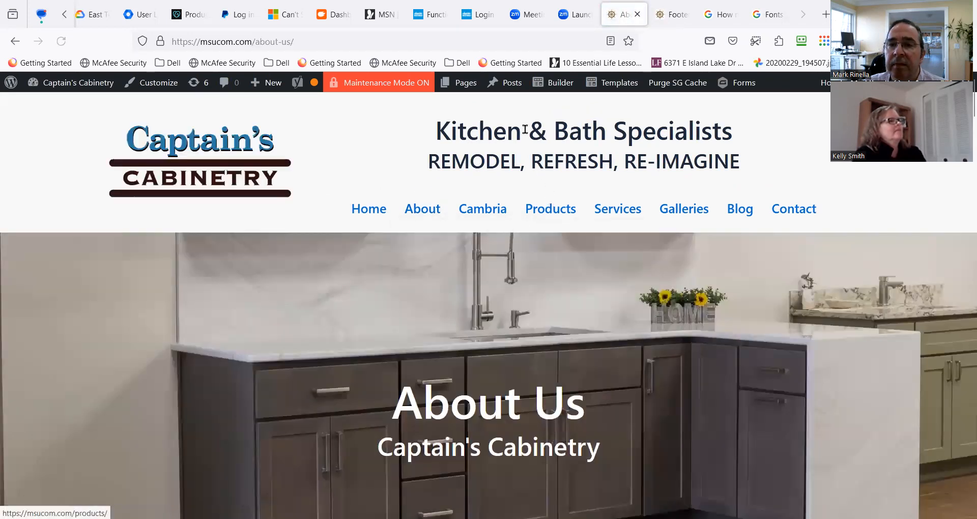
pyautogui.moveTo(567, 89)
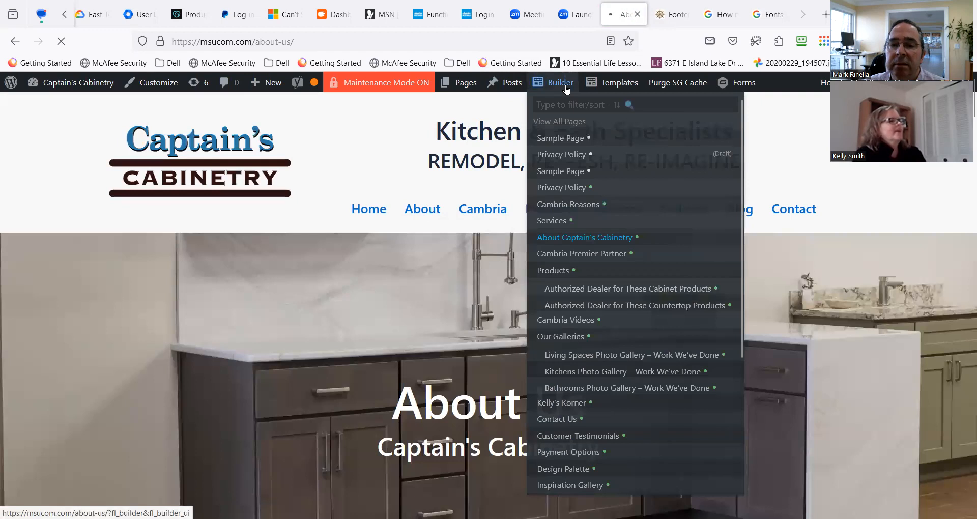
pyautogui.click(567, 89)
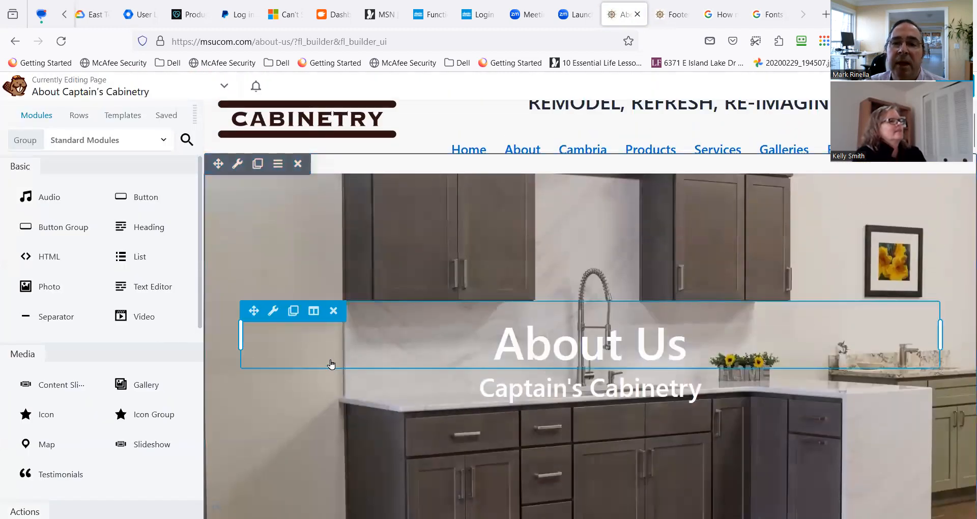
# Look over the About Us banner and the team section below it, and open the banner row's settings.
pyautogui.scroll(-2, 331, 363)
pyautogui.scroll(1, 396, 280)
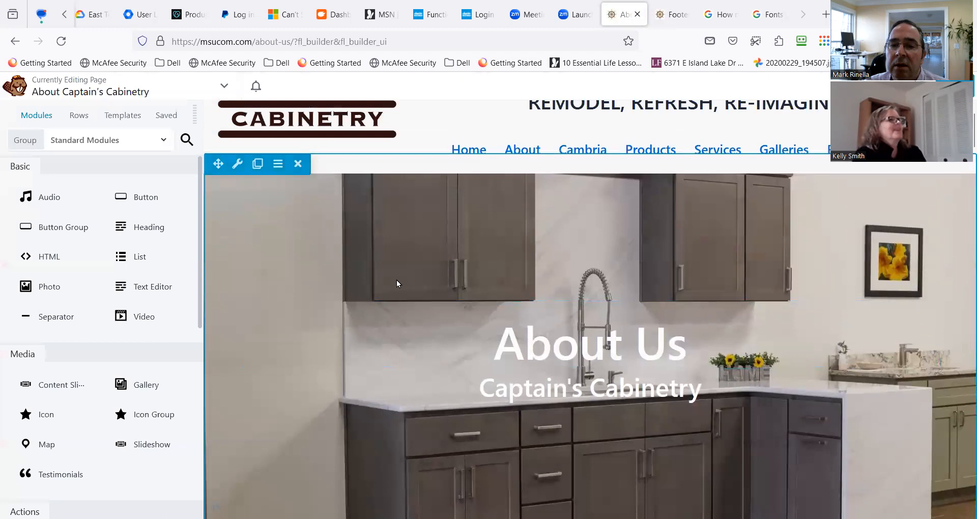
pyautogui.scroll(-2, 409, 359)
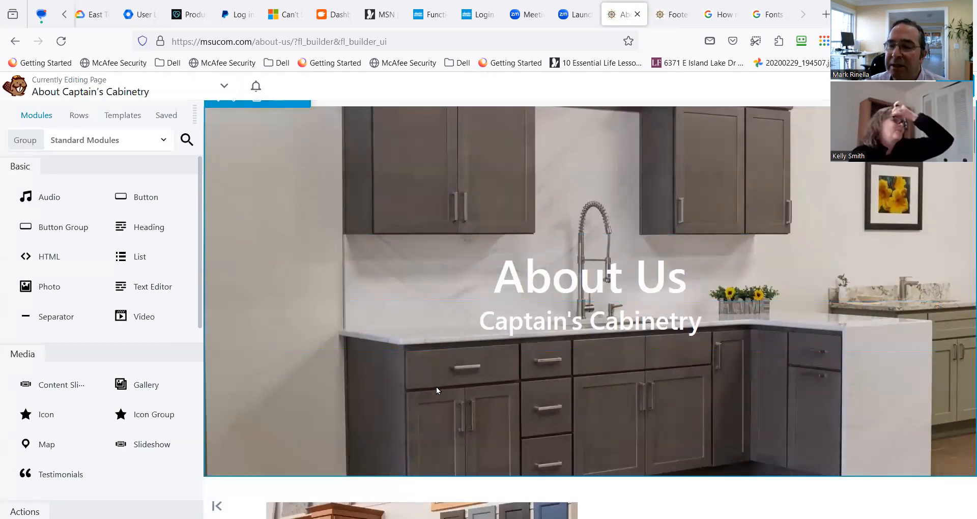
pyautogui.scroll(2, 412, 377)
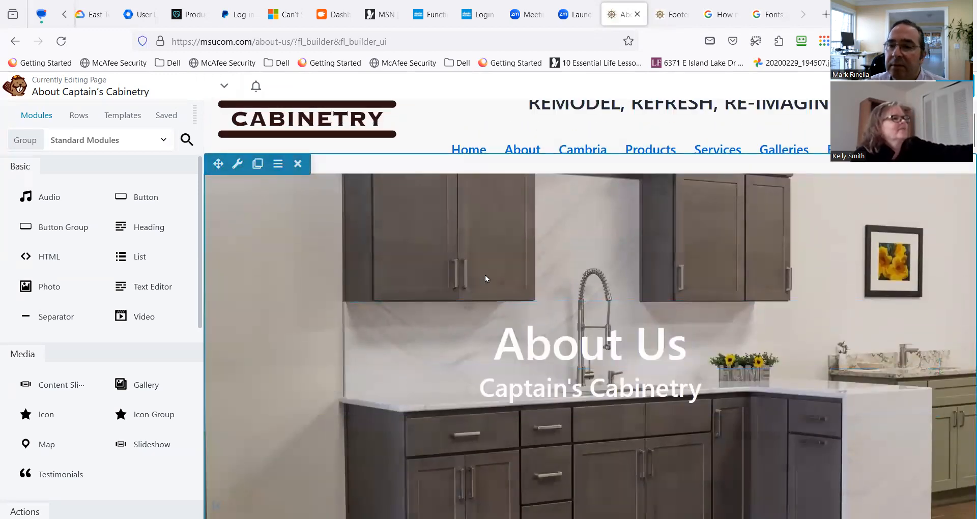
pyautogui.scroll(-2, 471, 319)
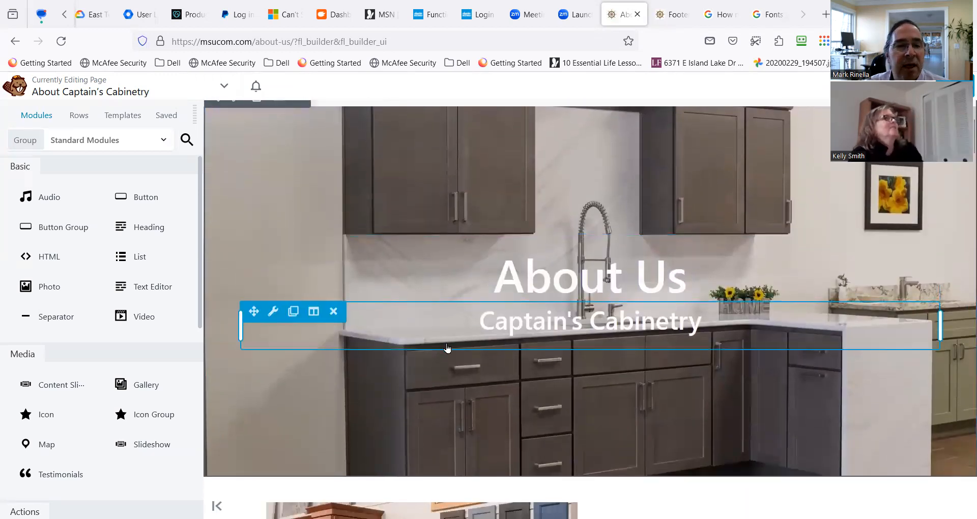
pyautogui.scroll(-3, 447, 344)
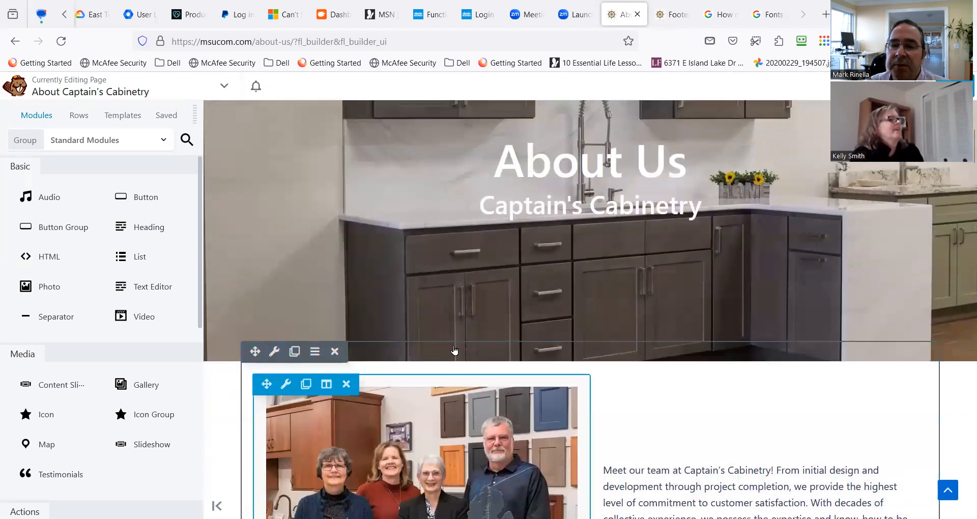
pyautogui.scroll(5, 437, 318)
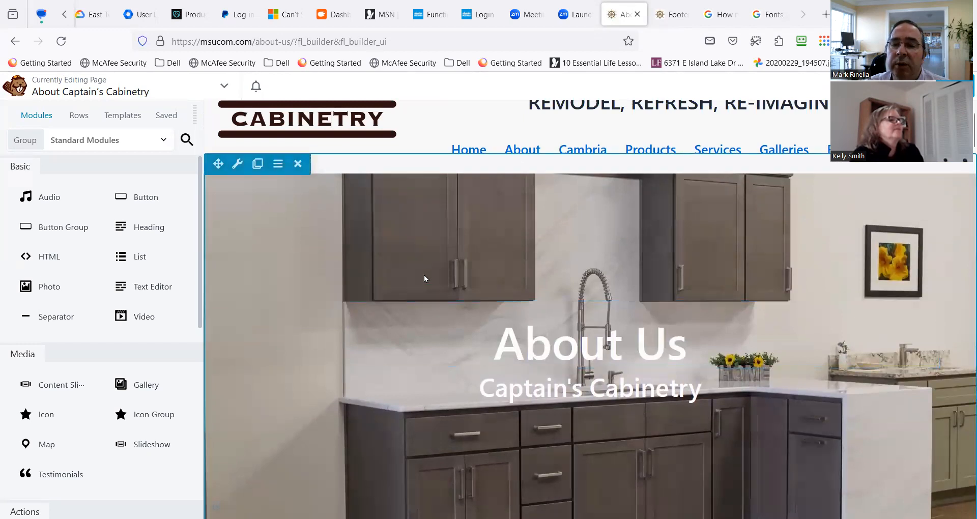
pyautogui.click(235, 168)
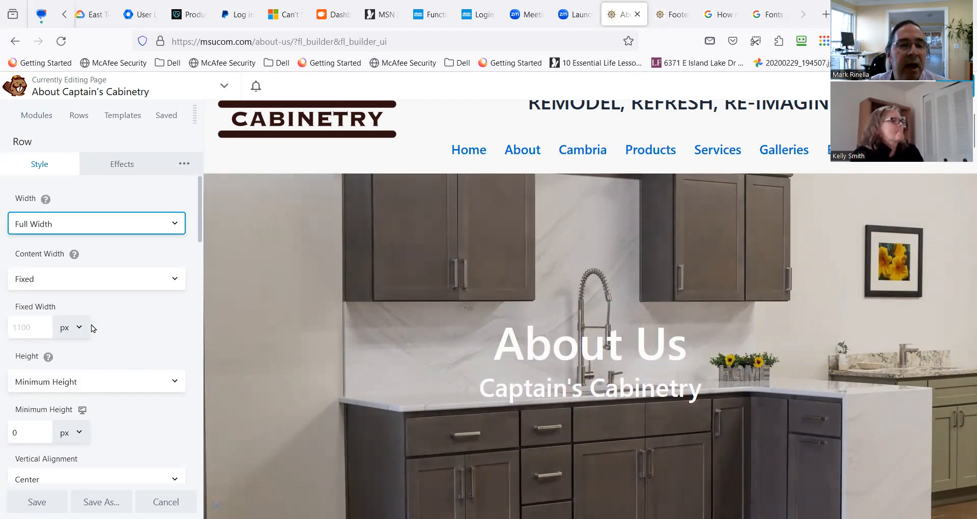
# Review the banner row's style settings for height, alignment, colors, background photo and overlay.
pyautogui.scroll(-2, 105, 367)
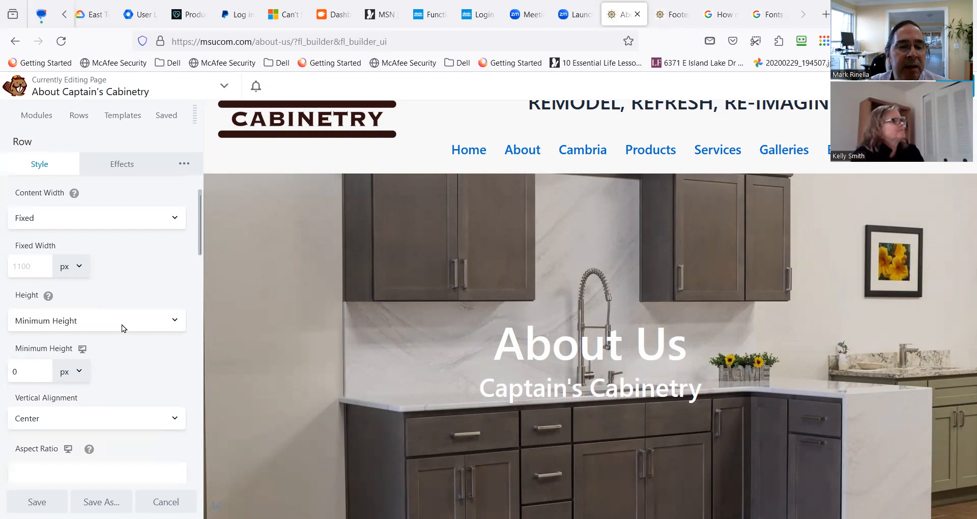
pyautogui.scroll(-2, 76, 355)
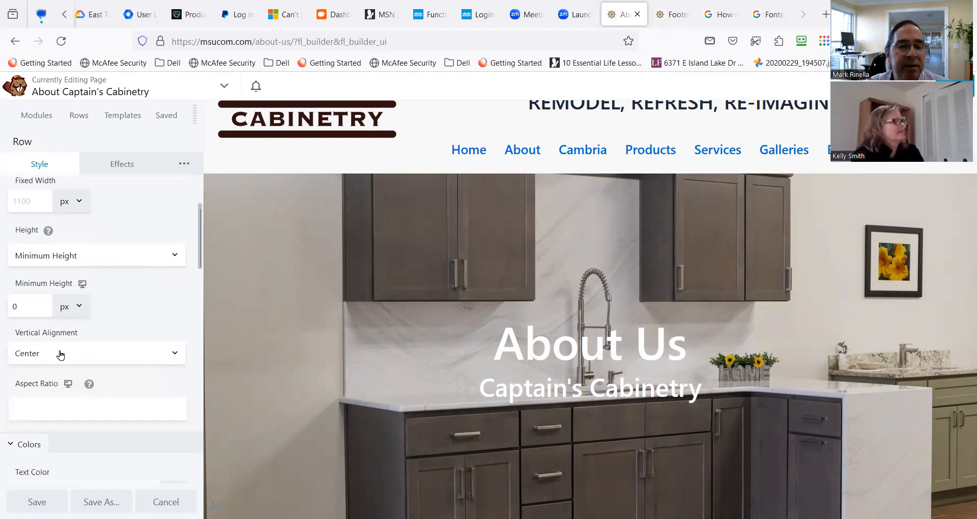
pyautogui.scroll(-12, 60, 354)
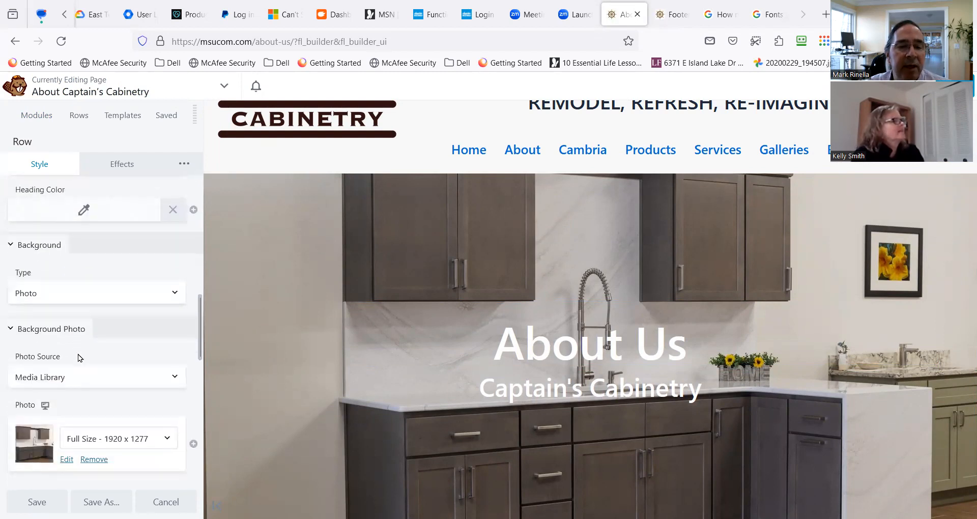
pyautogui.scroll(-3, 78, 357)
pyautogui.scroll(-2, 87, 360)
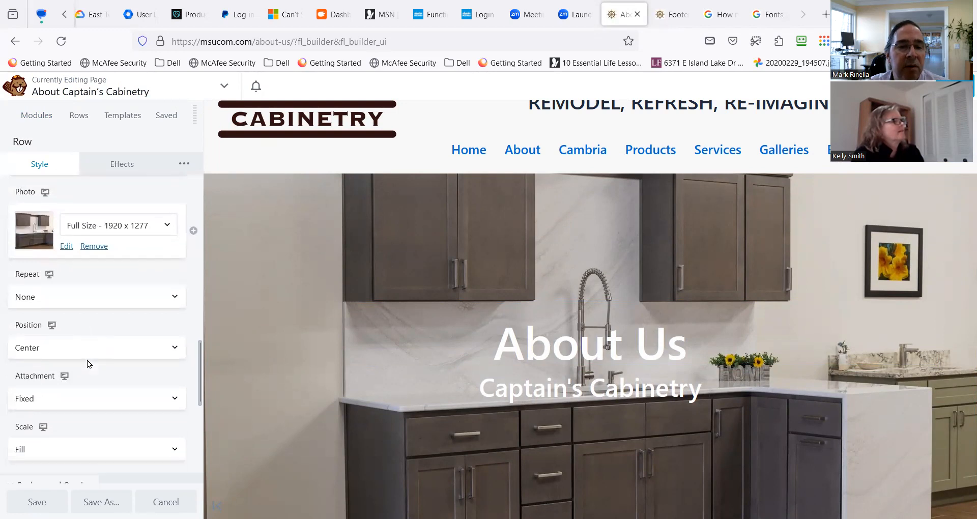
pyautogui.scroll(-4, 87, 360)
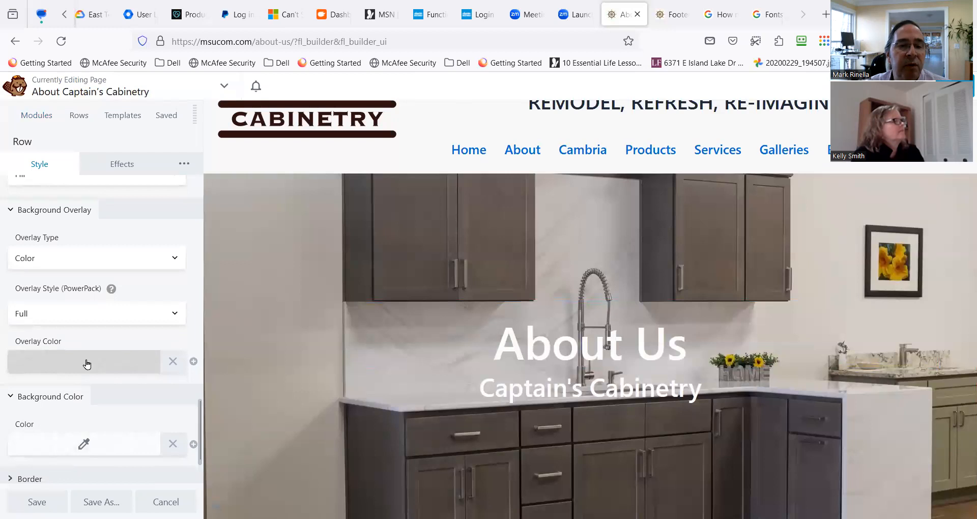
pyautogui.scroll(-2, 87, 363)
pyautogui.scroll(8, 87, 363)
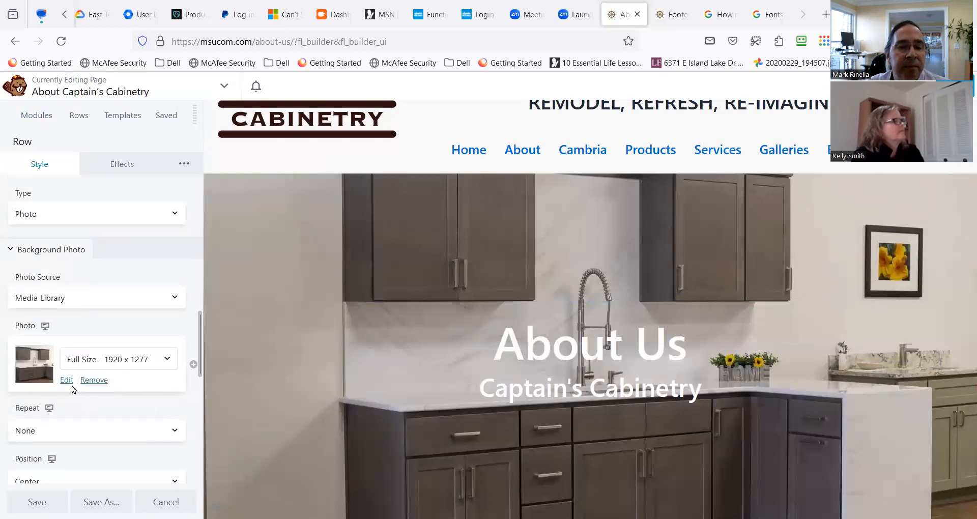
pyautogui.scroll(5, 81, 351)
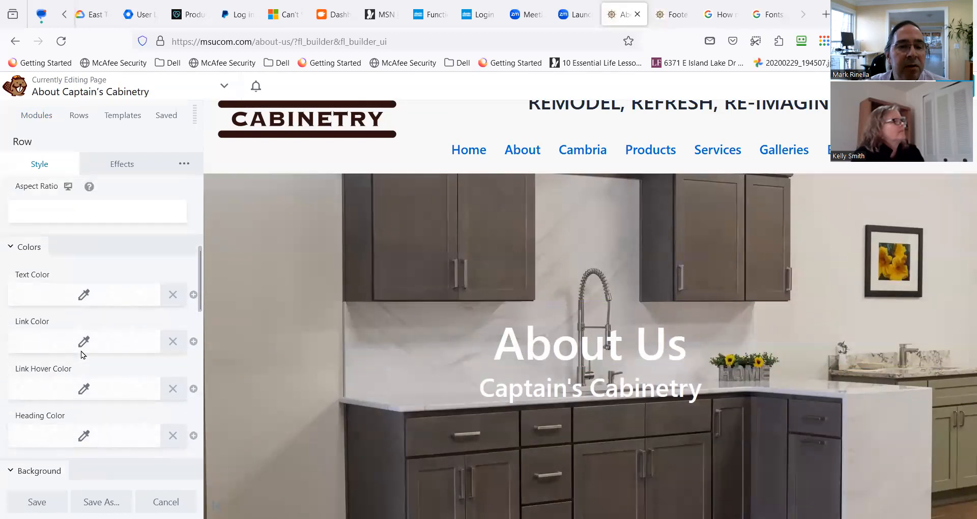
pyautogui.scroll(4, 81, 351)
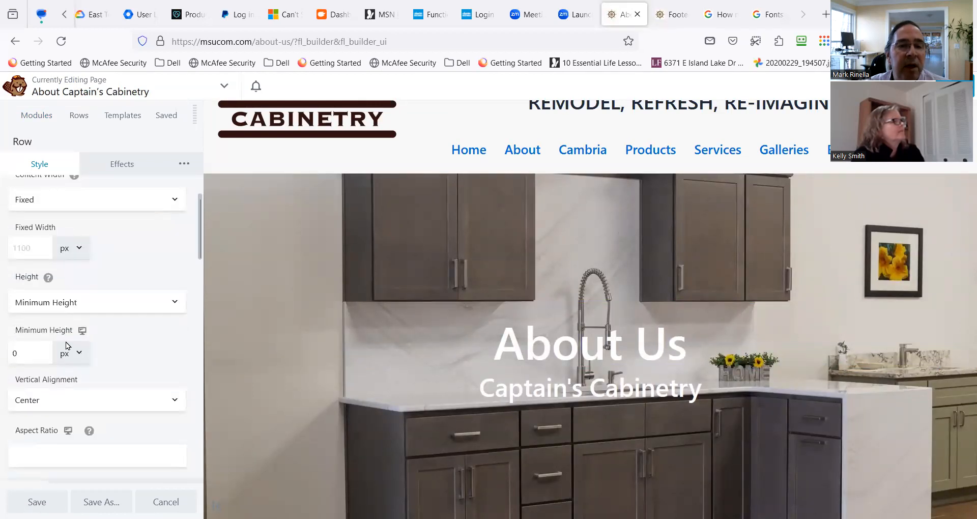
# Set the About Us banner row's height to Default.
pyautogui.scroll(2, 66, 345)
pyautogui.click(84, 382)
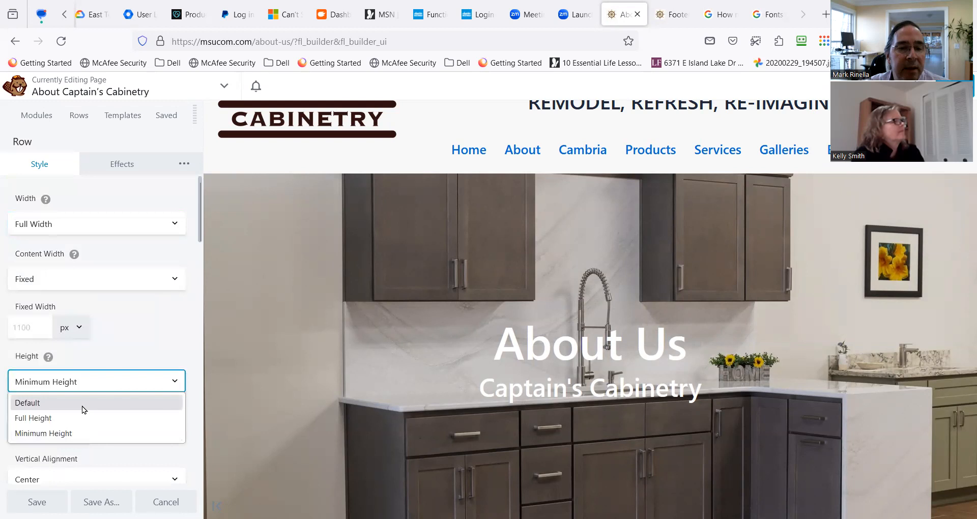
pyautogui.click(84, 402)
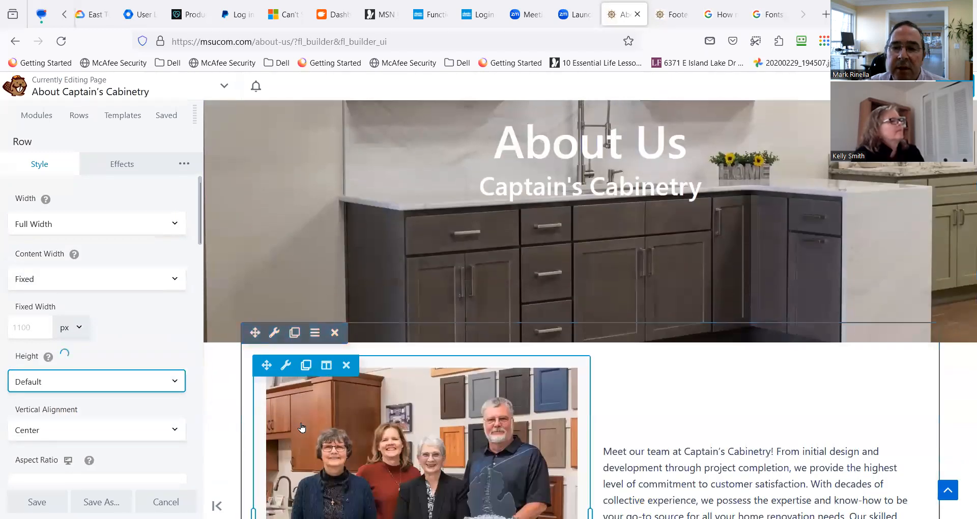
# Set the About Us banner row's height to Full Height and check the banner on the page.
pyautogui.scroll(-3, 297, 423)
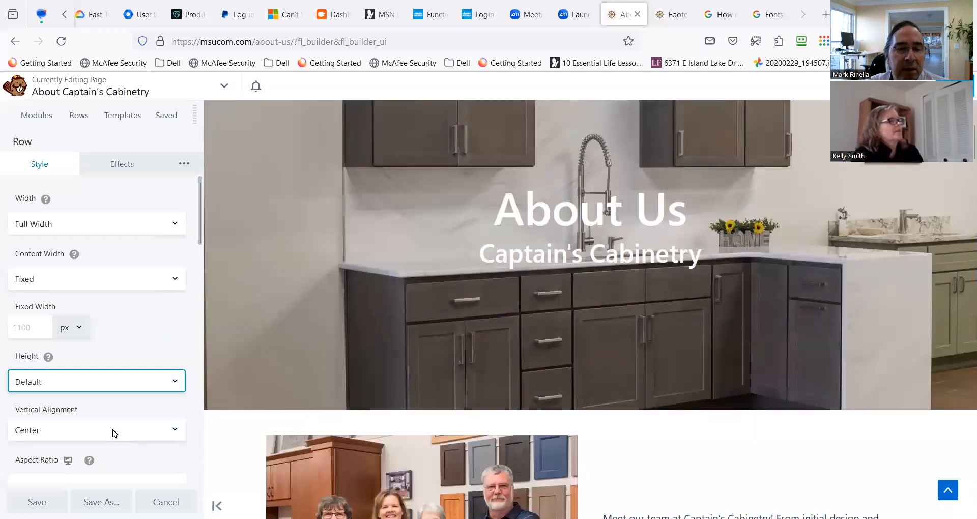
pyautogui.scroll(2, 311, 340)
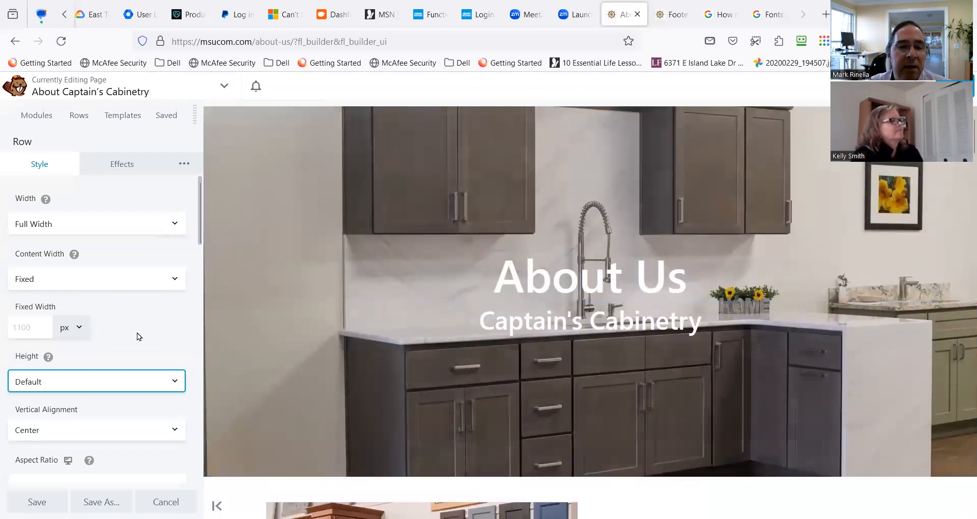
pyautogui.click(86, 383)
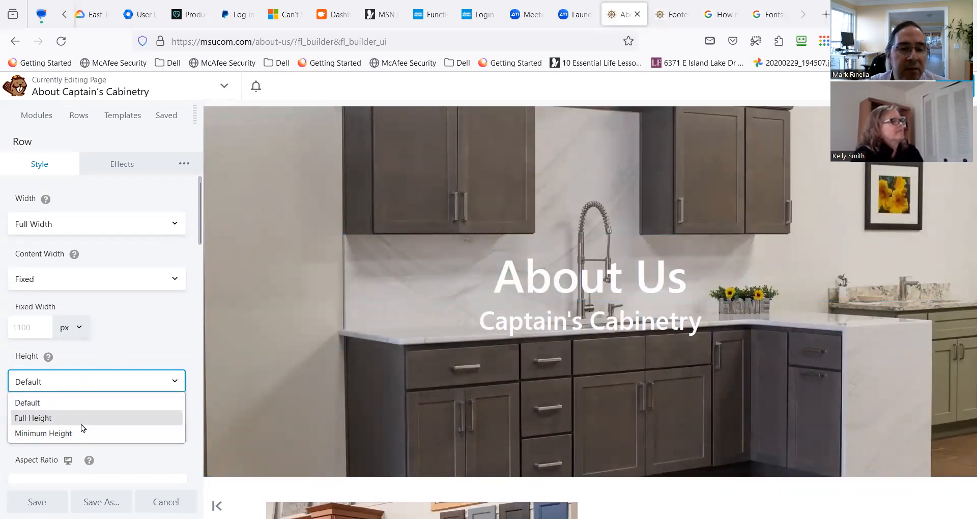
pyautogui.click(81, 424)
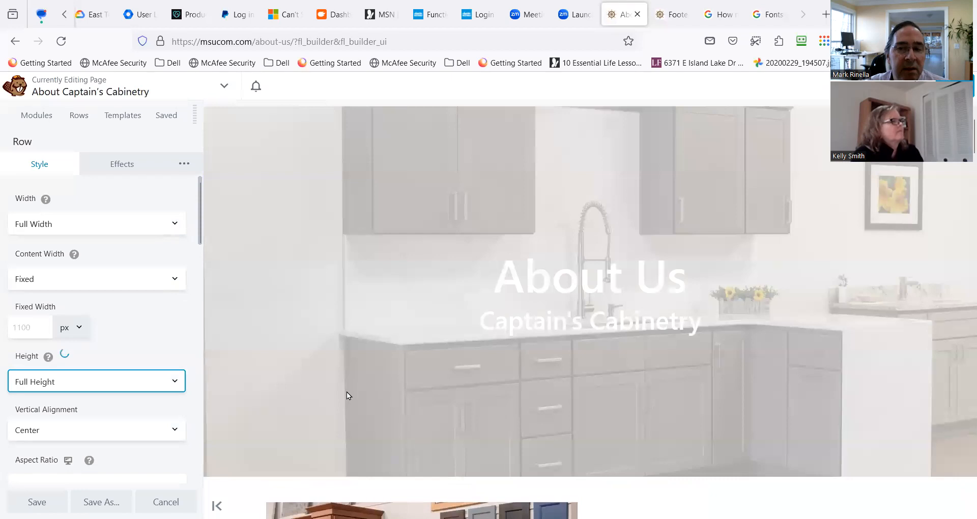
pyautogui.scroll(1, 347, 391)
pyautogui.scroll(-3, 347, 391)
pyautogui.scroll(-1, 184, 394)
pyautogui.scroll(-1, 178, 393)
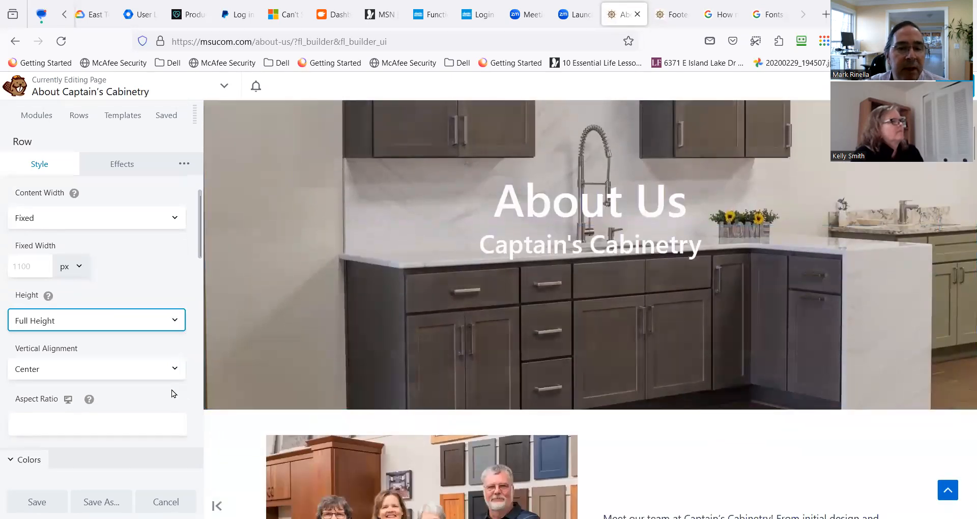
pyautogui.scroll(1, 108, 362)
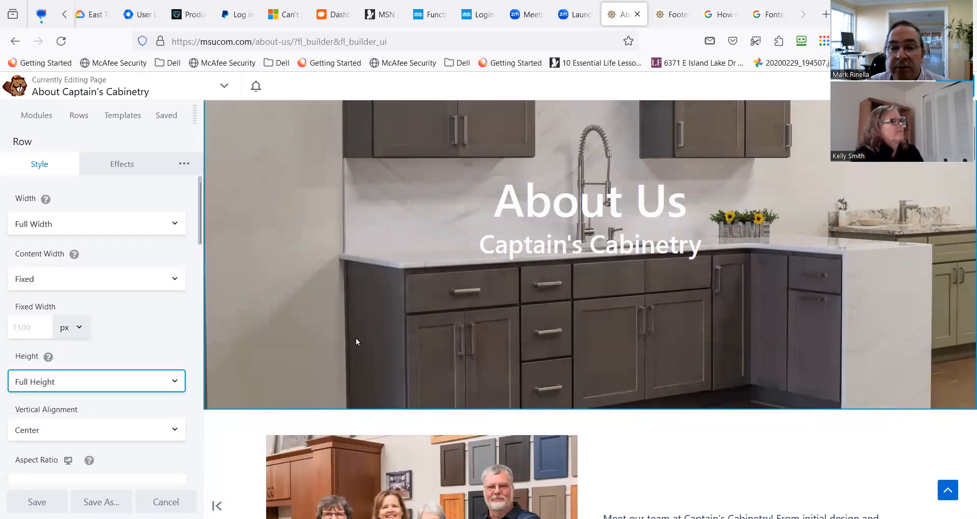
pyautogui.scroll(3, 355, 338)
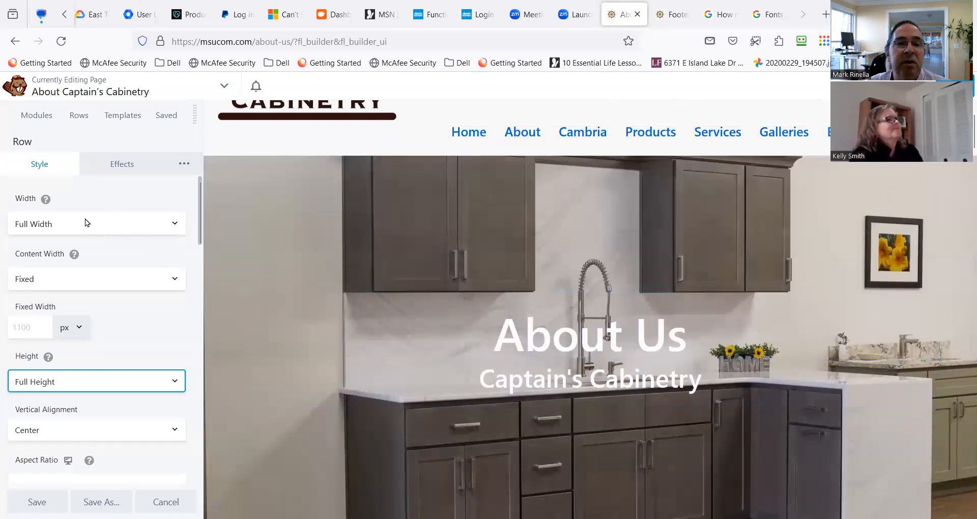
# Insert a one-column row above the About Us banner and set its width and content width to Full Width.
pyautogui.click(81, 113)
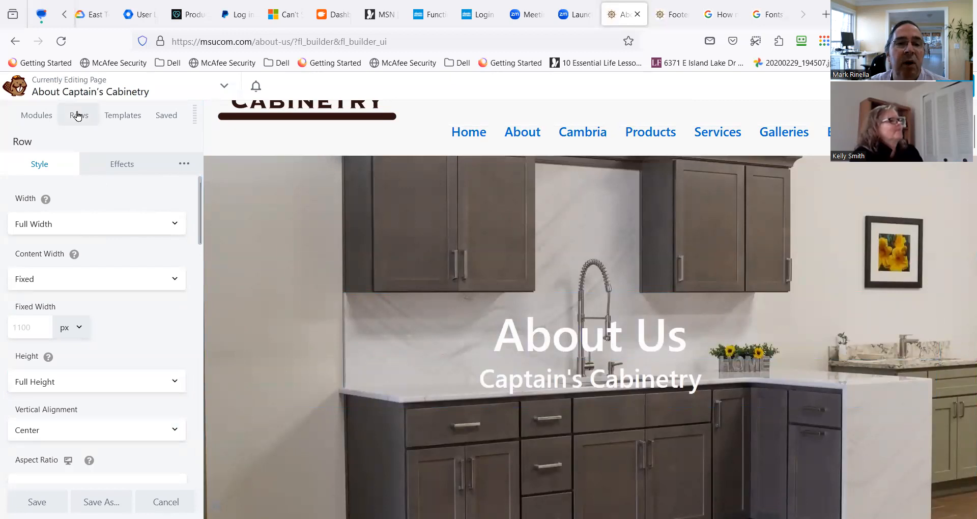
pyautogui.moveTo(241, 197); pyautogui.dragTo(528, 157)
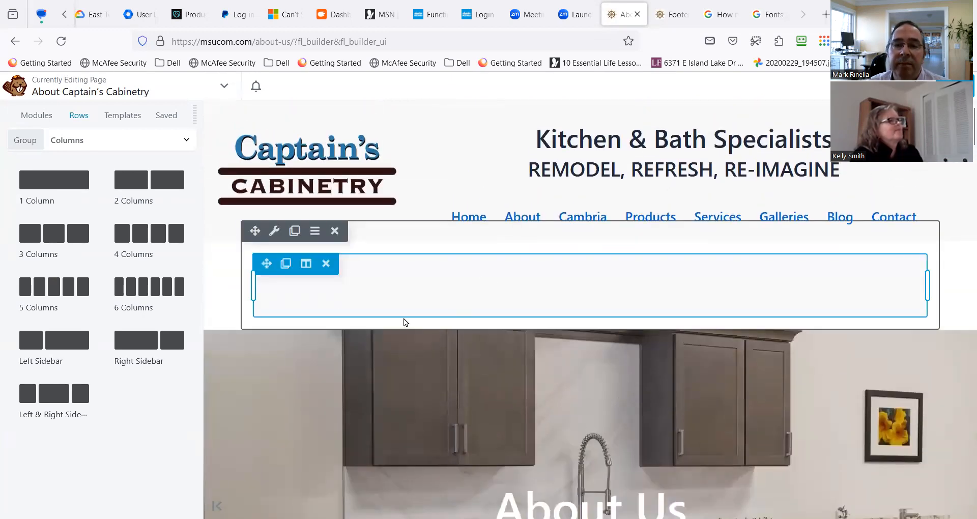
pyautogui.click(275, 232)
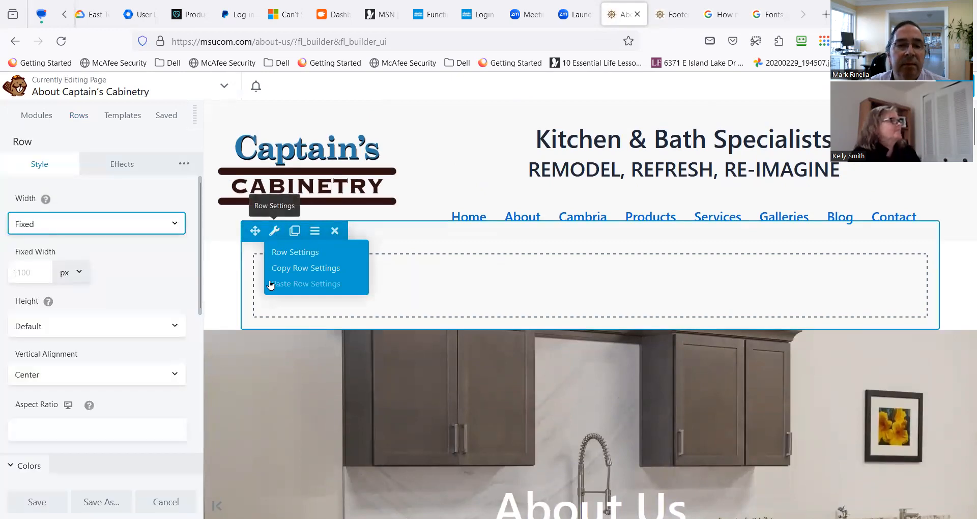
pyautogui.click(152, 230)
pyautogui.click(136, 260)
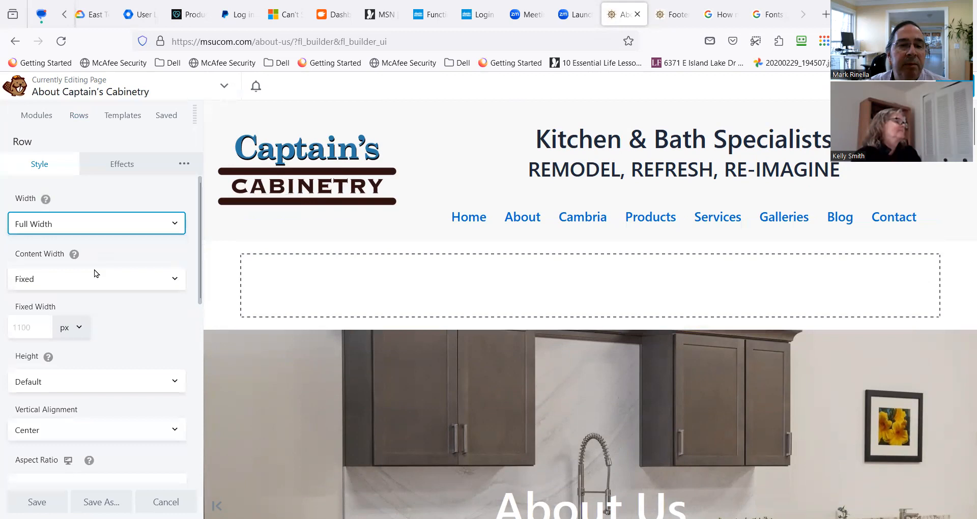
pyautogui.click(68, 279)
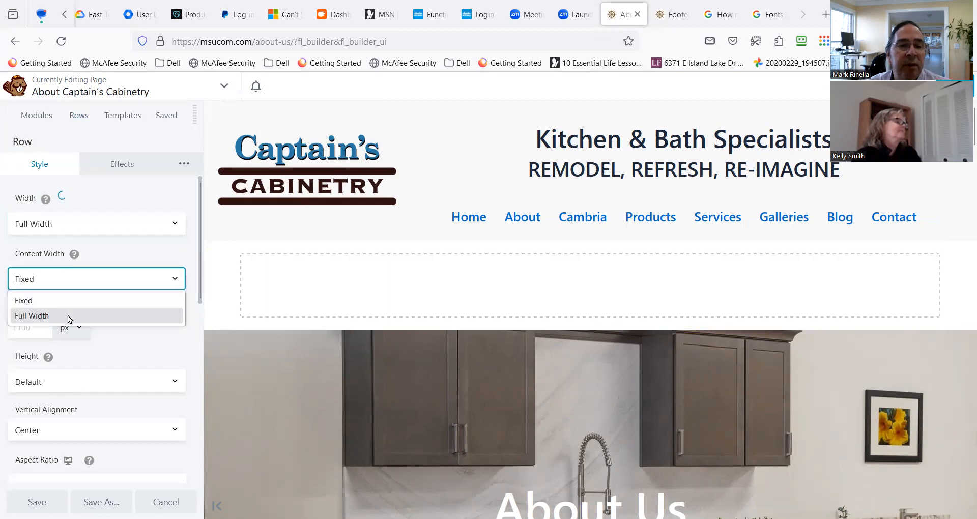
pyautogui.click(69, 315)
# Set the new row's background type to Photo and choose the team photo beside the gray kitchen cabinets from the media library.
pyautogui.scroll(-5, 130, 317)
pyautogui.scroll(-4, 119, 312)
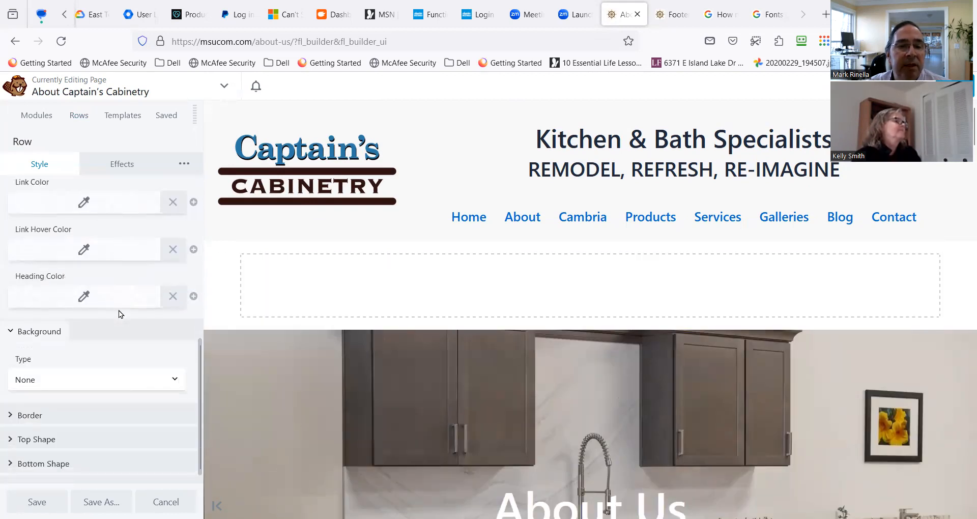
pyautogui.click(118, 362)
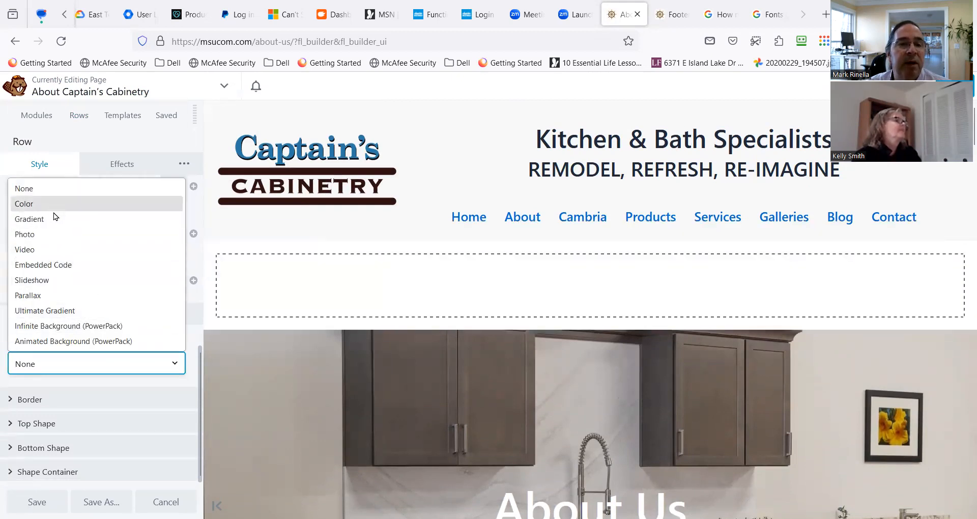
pyautogui.click(50, 234)
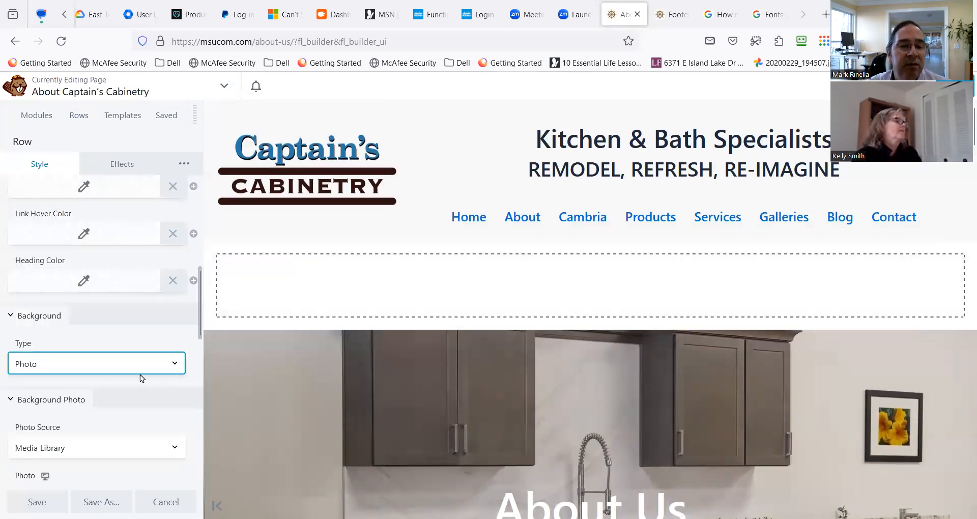
pyautogui.scroll(-2, 138, 371)
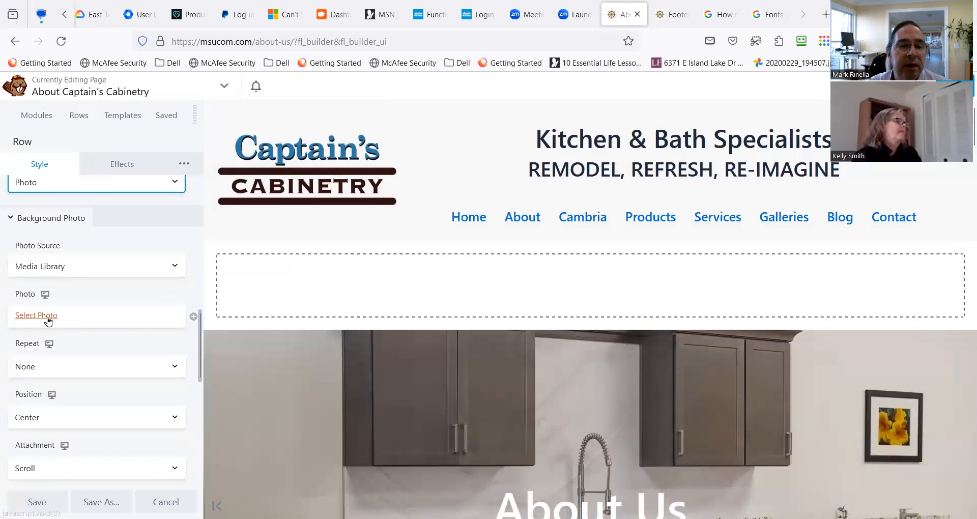
pyautogui.click(45, 318)
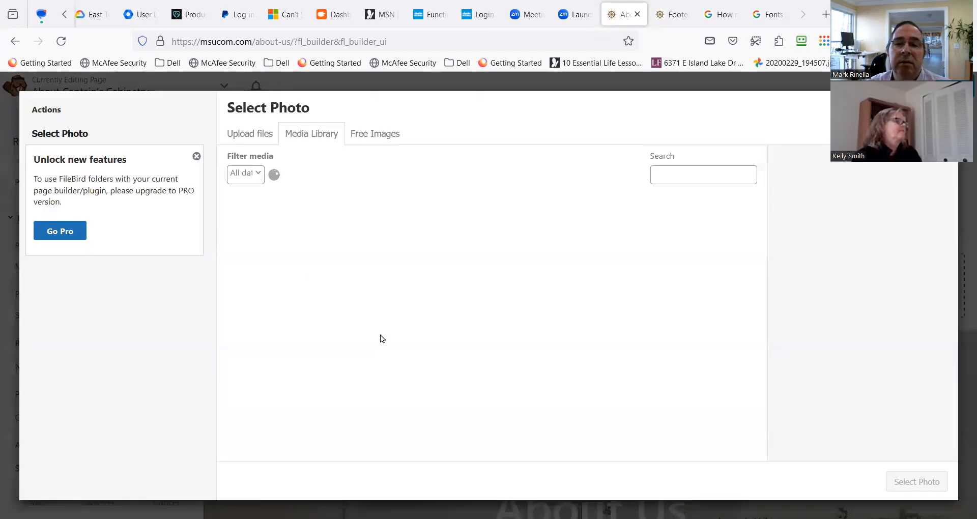
pyautogui.scroll(-10, 382, 371)
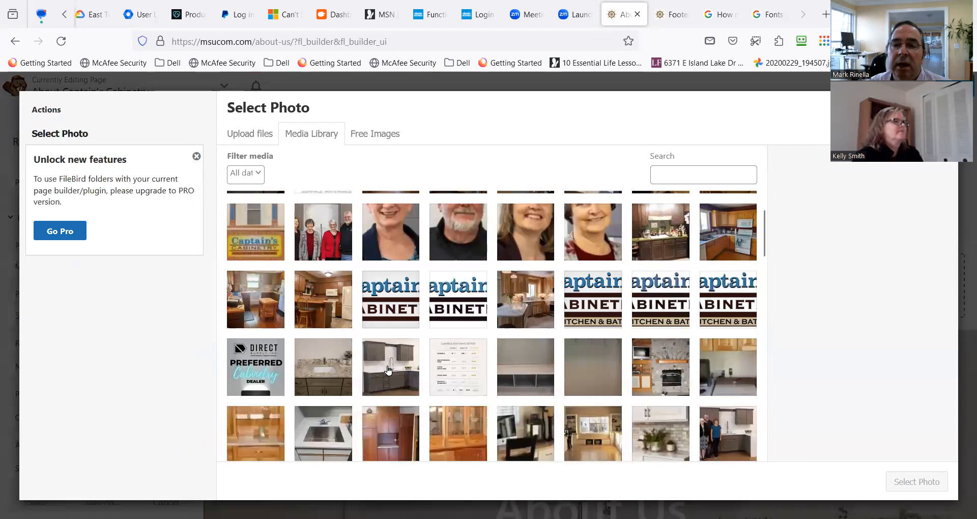
pyautogui.scroll(3, 394, 368)
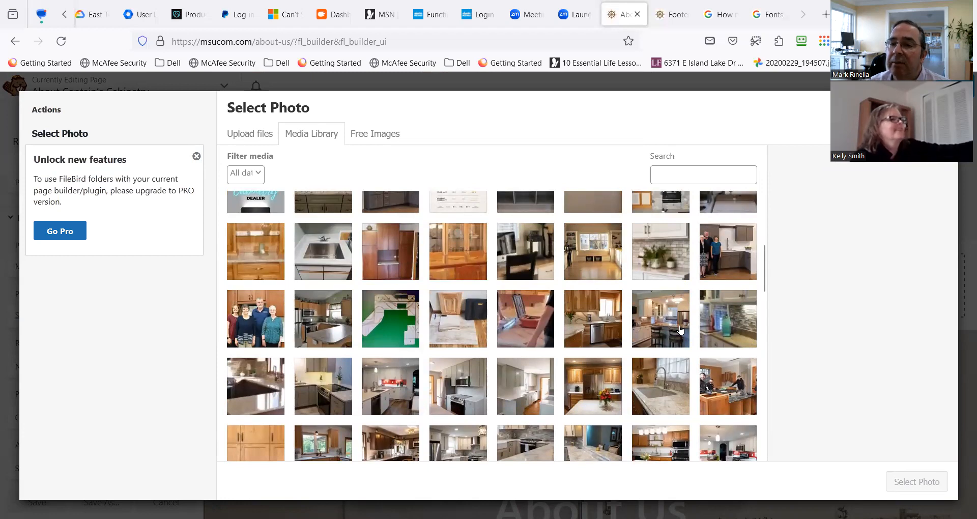
pyautogui.click(731, 271)
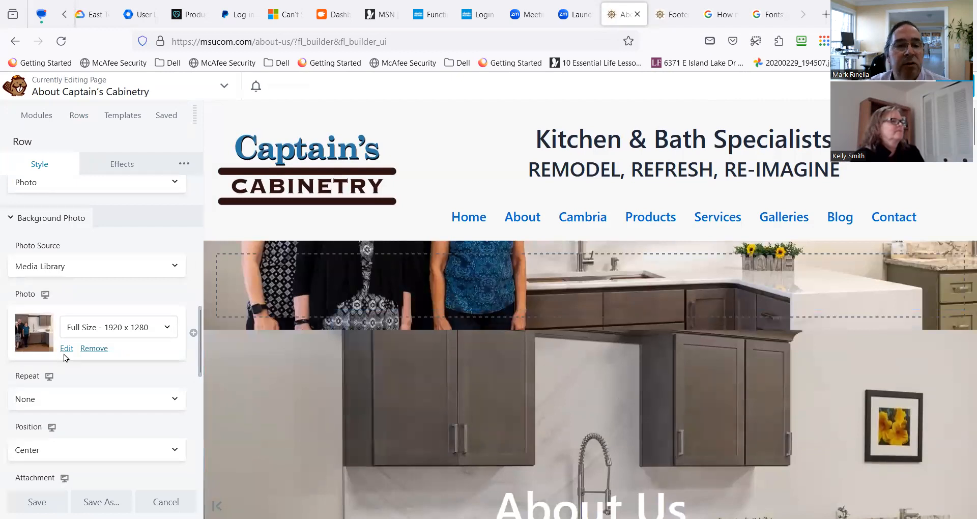
# Move the About Us and Captain's Cabinetry headings from the old banner row into the new team photo row.
pyautogui.scroll(-3, 63, 354)
pyautogui.scroll(-3, 65, 365)
pyautogui.scroll(1, 66, 366)
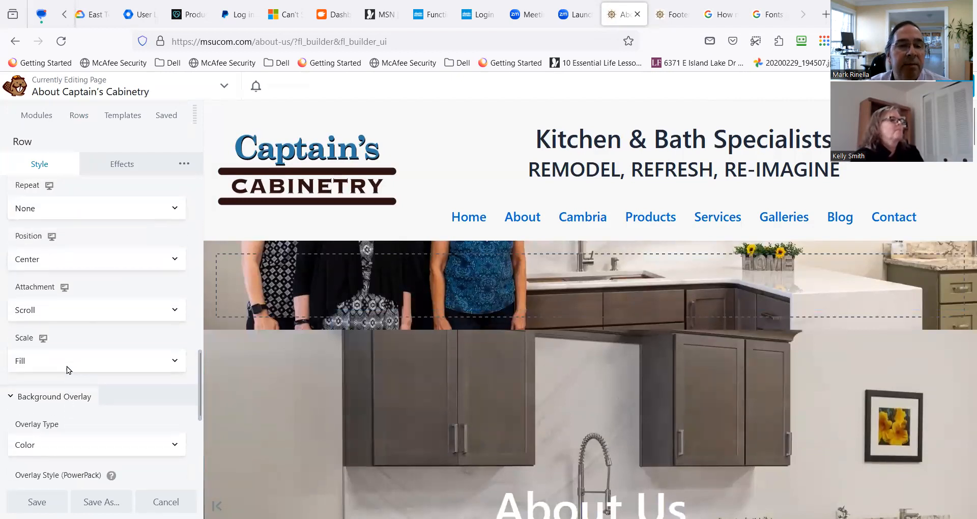
pyautogui.scroll(-1, 59, 369)
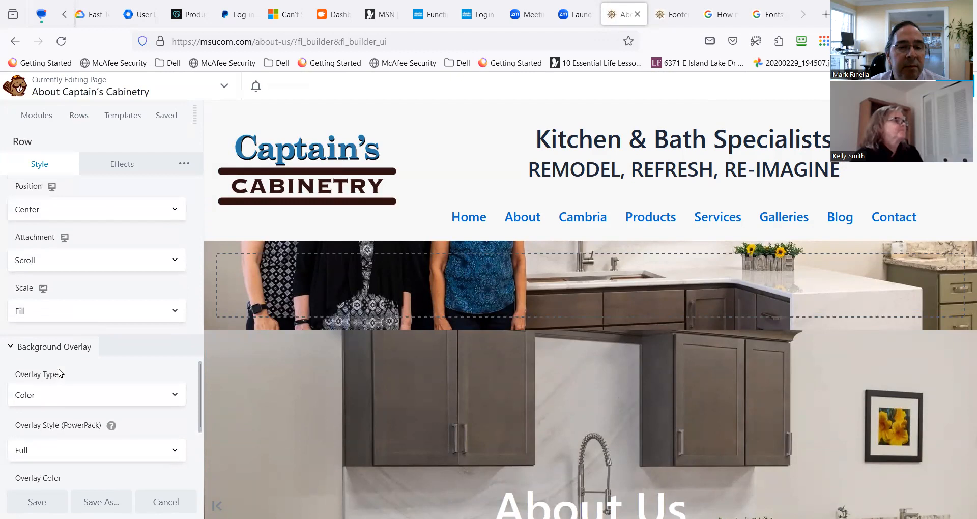
pyautogui.scroll(3, 71, 372)
pyautogui.scroll(3, 71, 369)
pyautogui.scroll(-2, 501, 443)
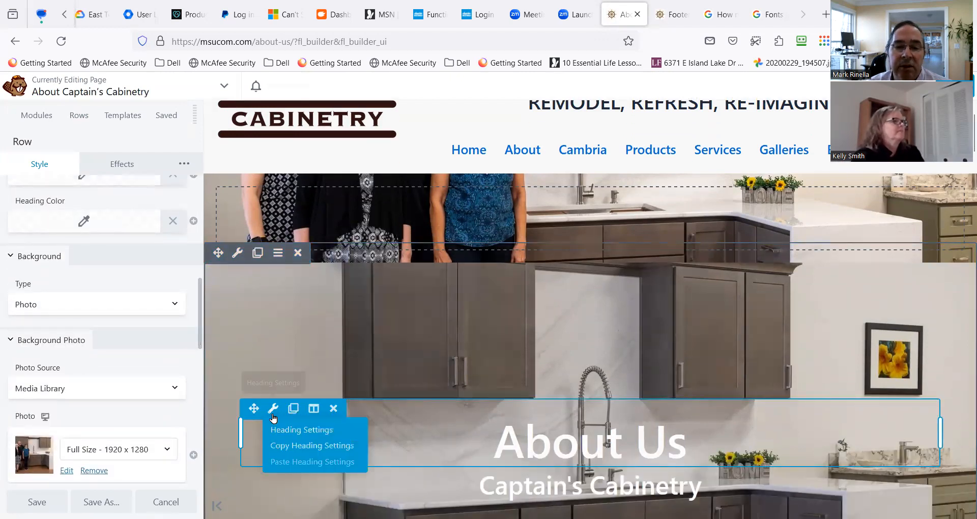
pyautogui.moveTo(255, 409); pyautogui.dragTo(401, 177)
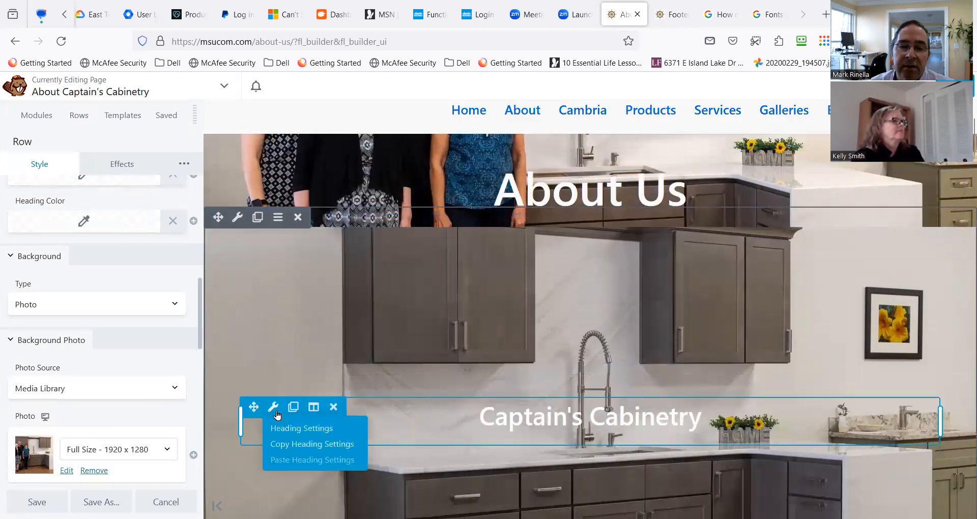
pyautogui.moveTo(255, 407); pyautogui.dragTo(542, 187)
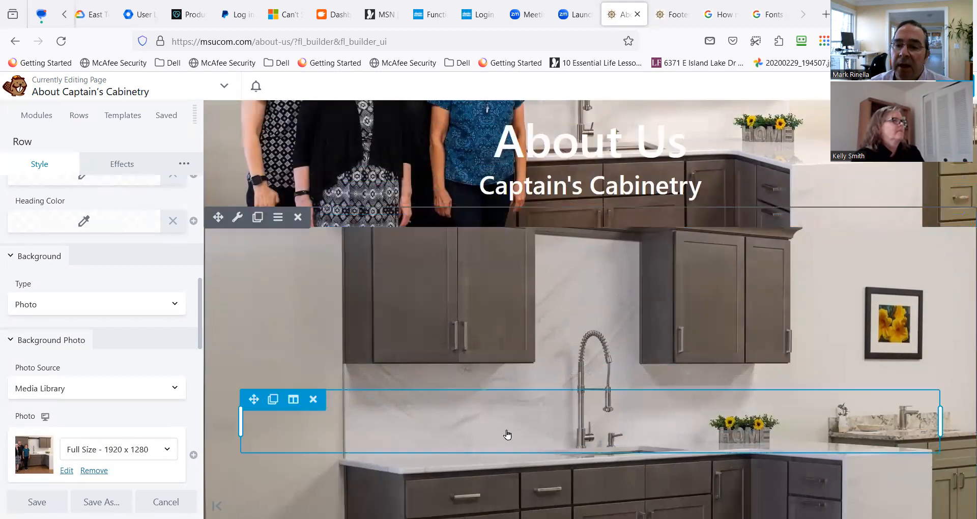
# Delete the old kitchen banner row below the new About Us row.
pyautogui.scroll(2, 367, 394)
pyautogui.scroll(-5, 423, 406)
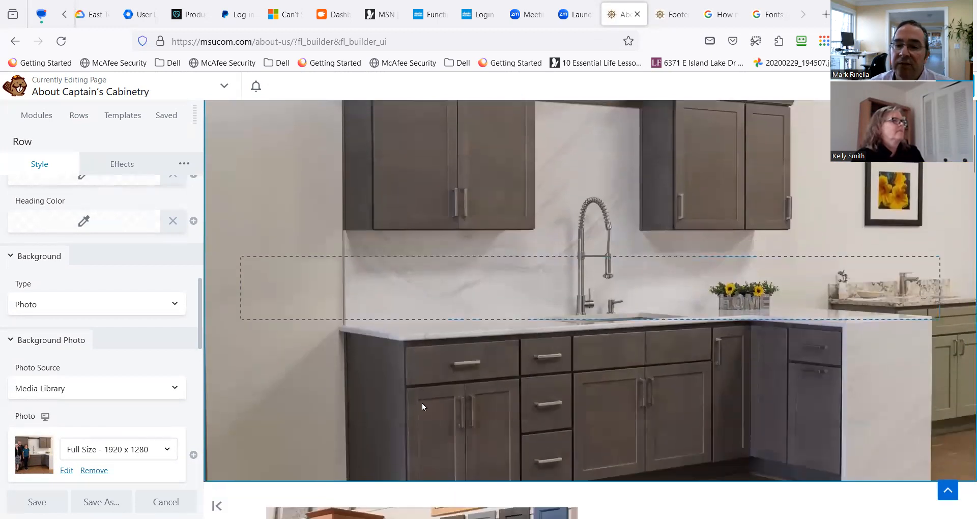
pyautogui.scroll(4, 396, 386)
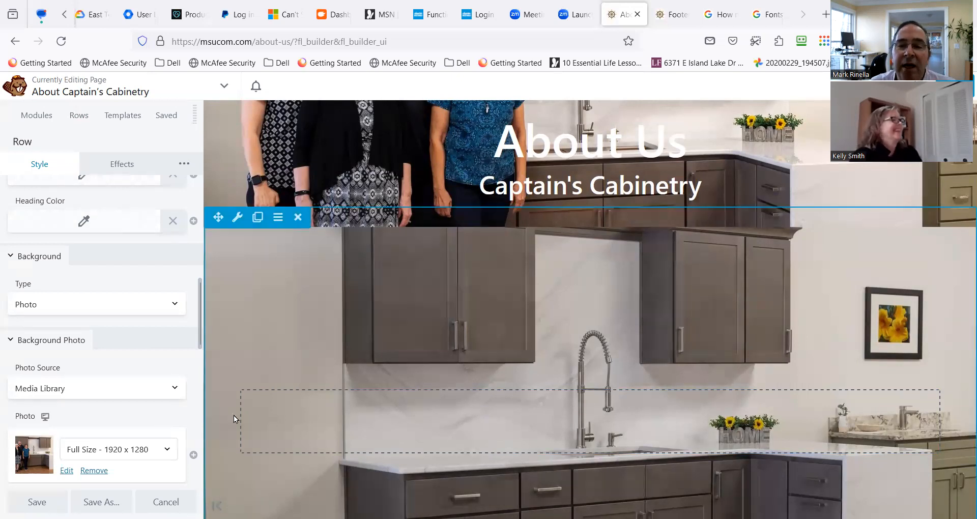
pyautogui.scroll(2, 234, 416)
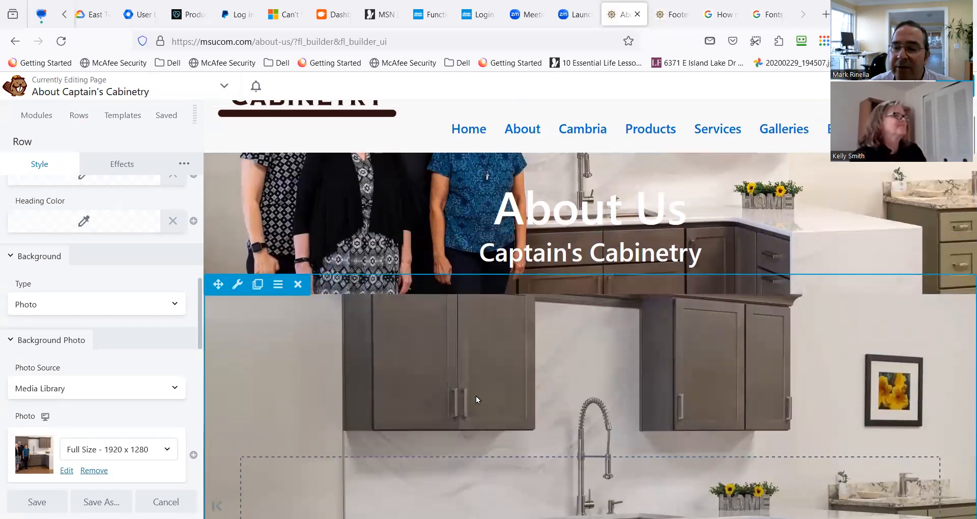
pyautogui.scroll(-2, 468, 398)
pyautogui.scroll(-3, 426, 392)
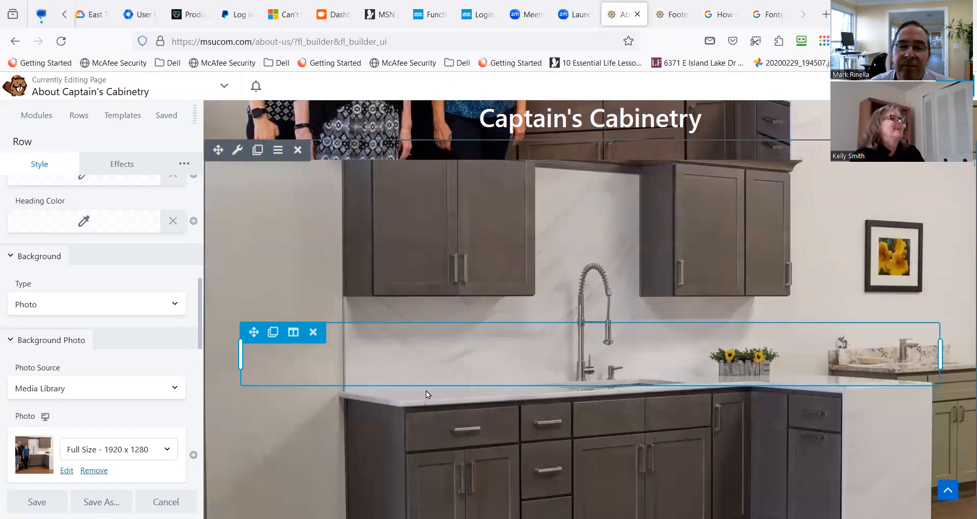
pyautogui.scroll(2, 426, 390)
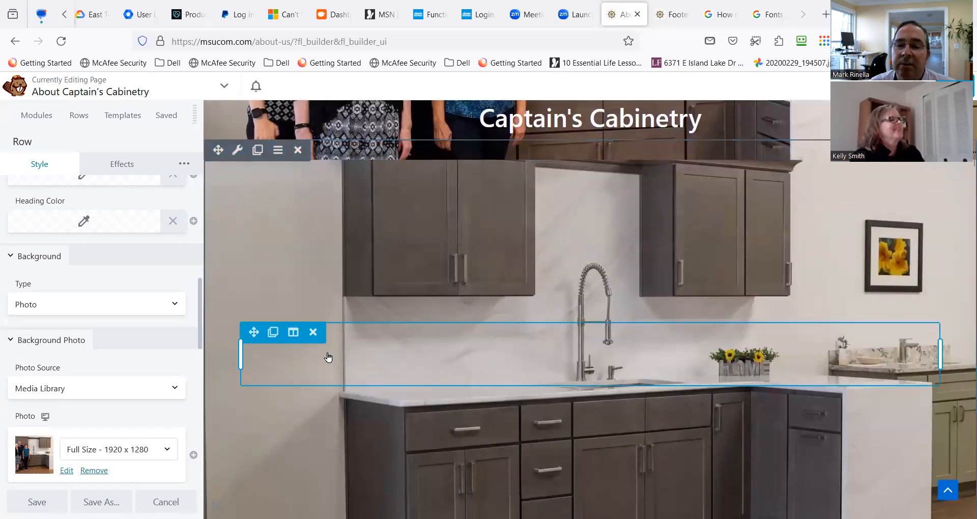
pyautogui.scroll(2, 318, 341)
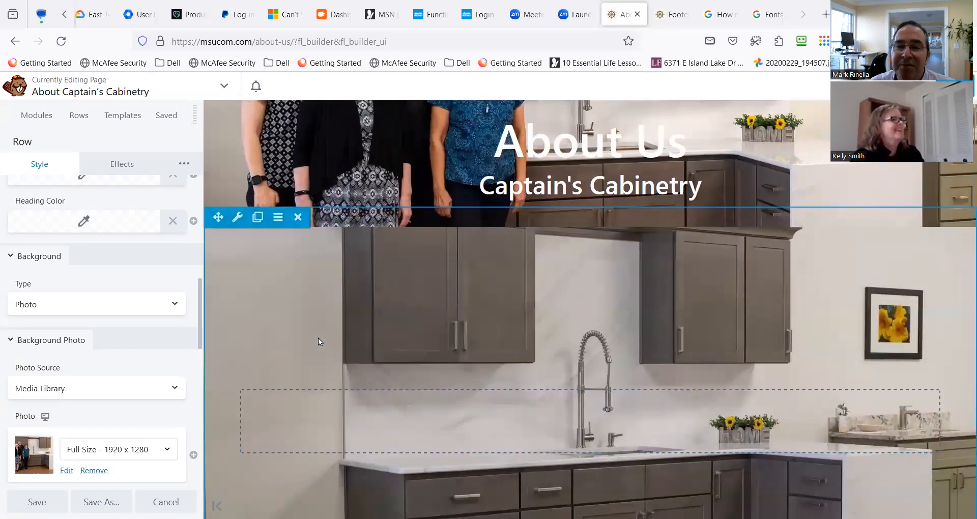
pyautogui.click(298, 217)
pyautogui.scroll(3, 386, 317)
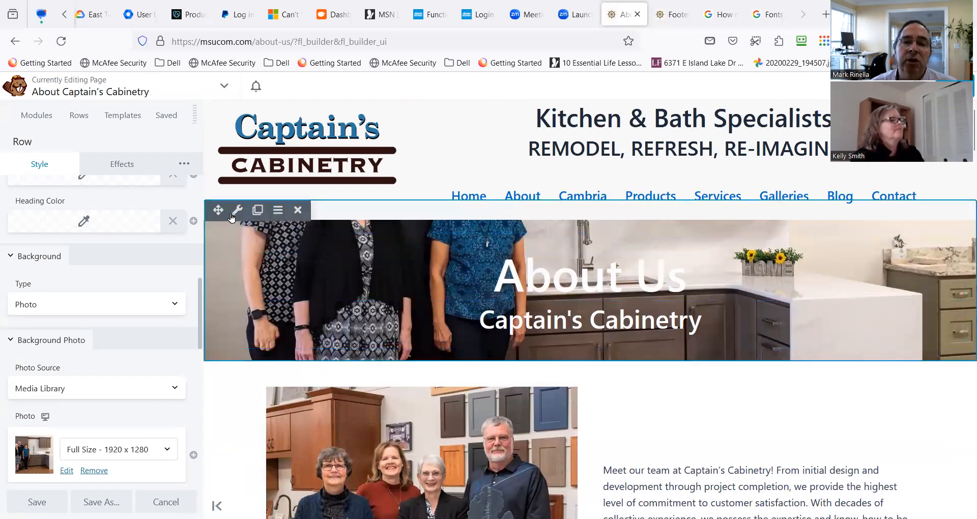
# Review the size, color and background photo settings of the new About Us banner row.
pyautogui.click(236, 214)
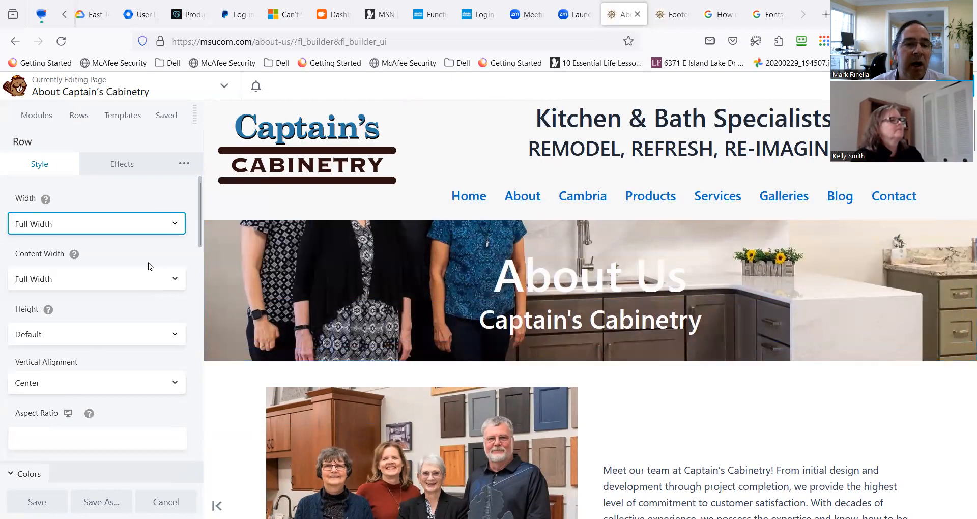
pyautogui.scroll(-8, 127, 368)
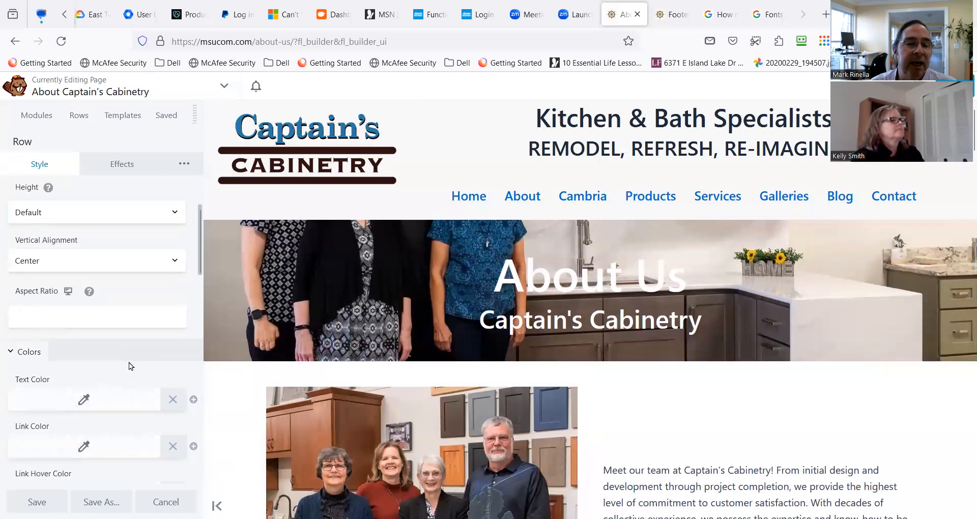
pyautogui.scroll(-5, 134, 360)
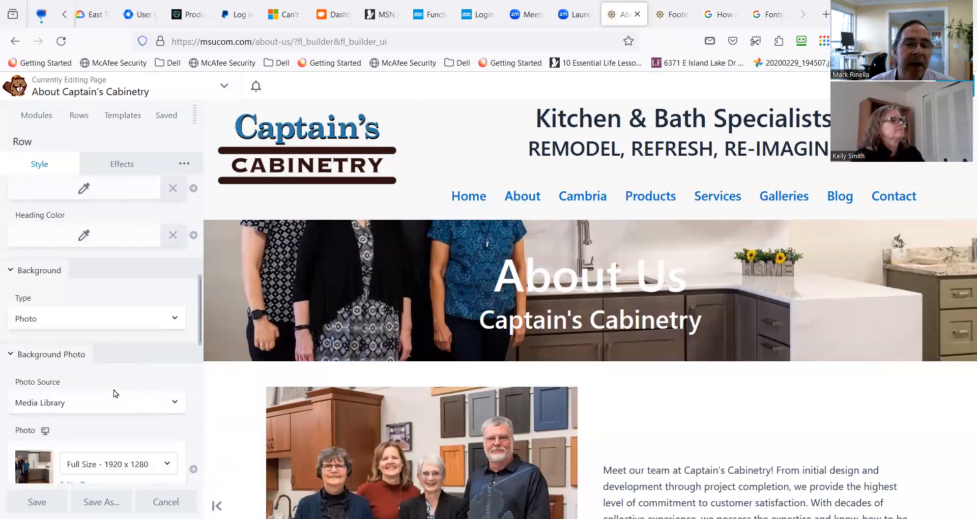
pyautogui.scroll(-1, 103, 405)
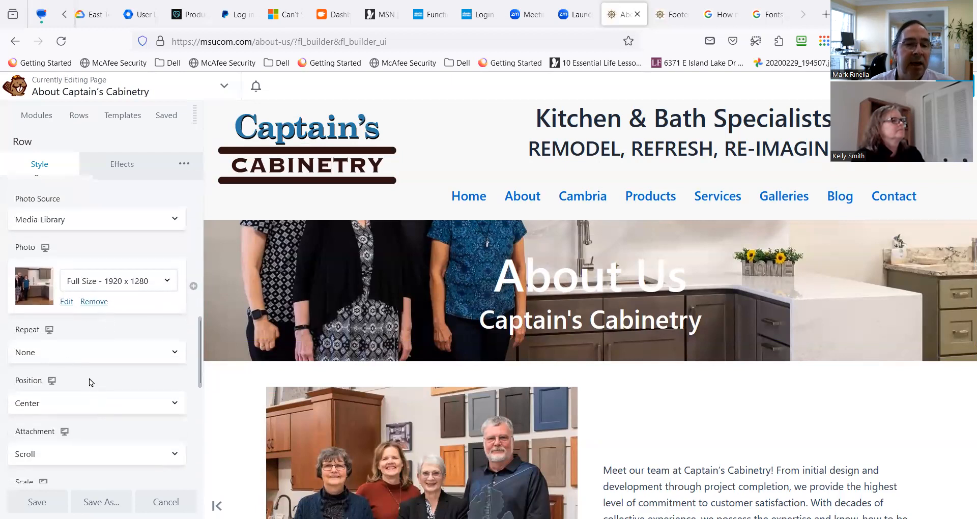
pyautogui.scroll(-1, 89, 383)
pyautogui.scroll(-1, 90, 407)
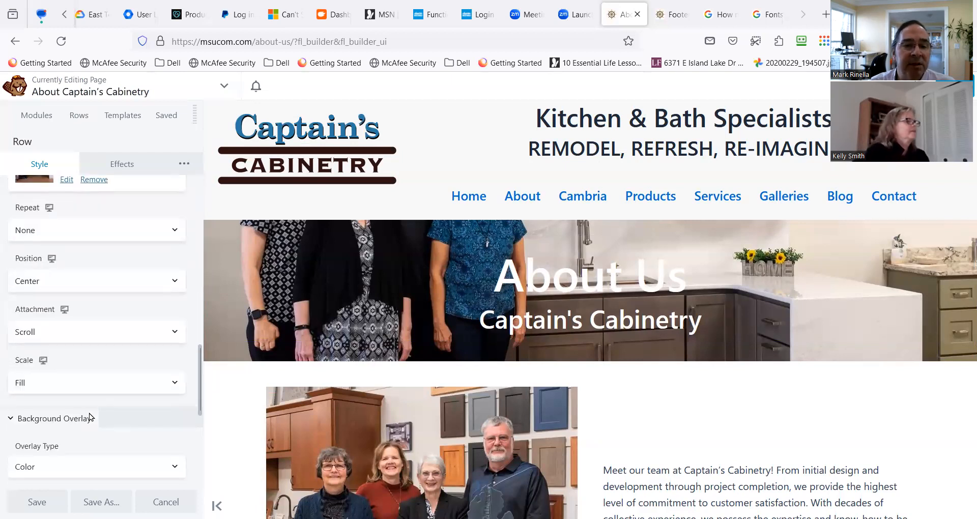
# Try to place a Separator module below the headings in the About Us banner row.
pyautogui.click(34, 115)
pyautogui.moveTo(80, 318); pyautogui.dragTo(576, 356)
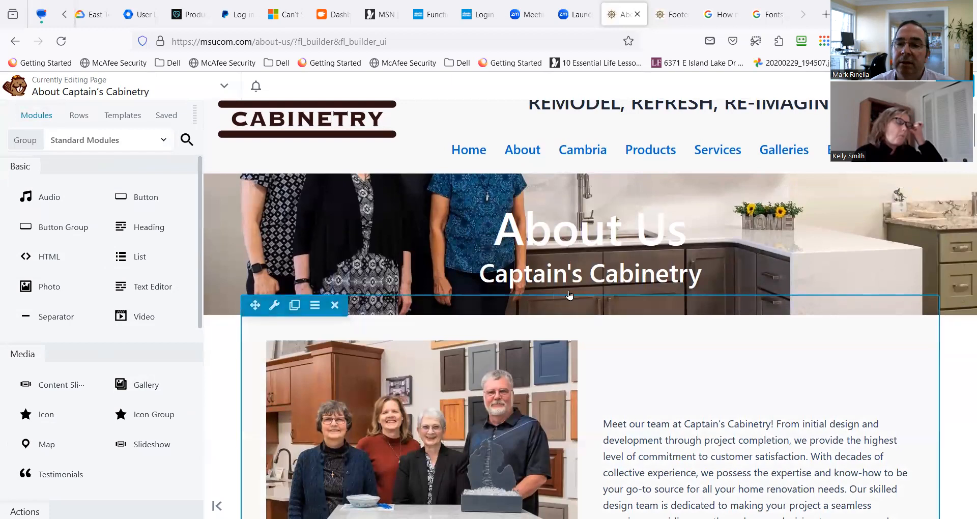
pyautogui.moveTo(48, 320); pyautogui.dragTo(627, 332)
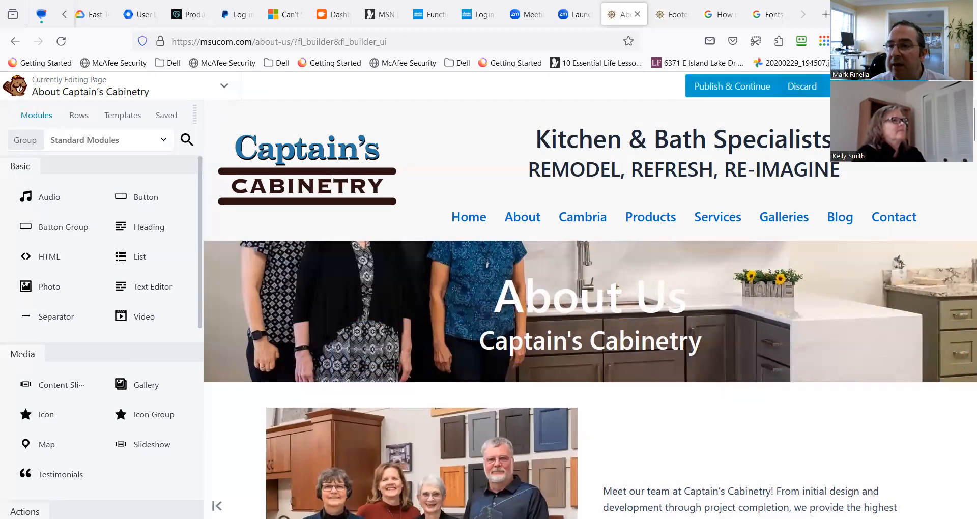
# Publish the About page changes, reopen the page builder and add a Separator module below the Captain's Cabinetry heading.
pyautogui.click(908, 86)
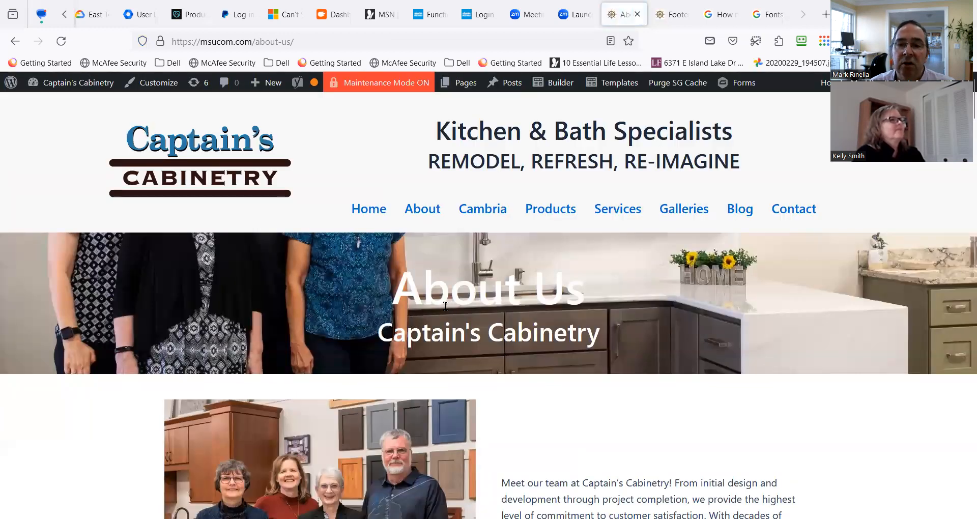
pyautogui.click(550, 87)
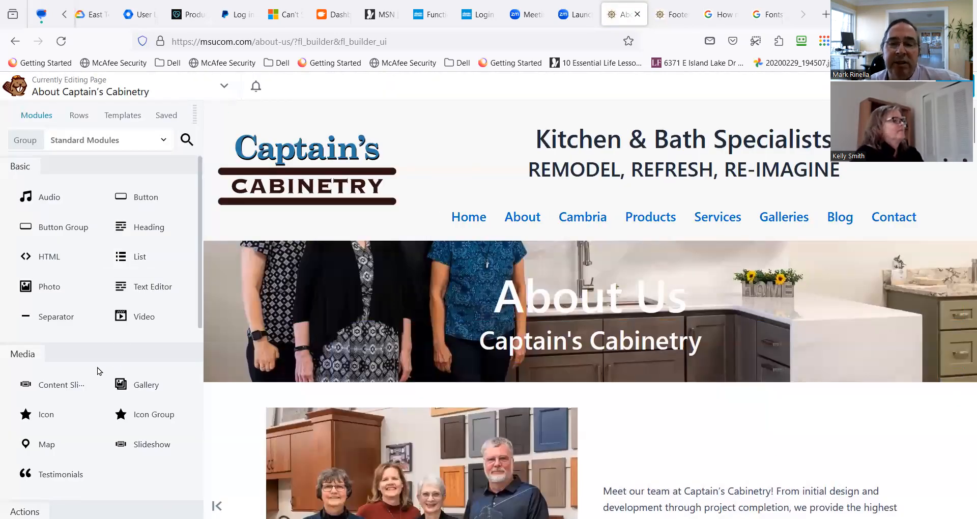
pyautogui.moveTo(59, 318); pyautogui.dragTo(542, 399)
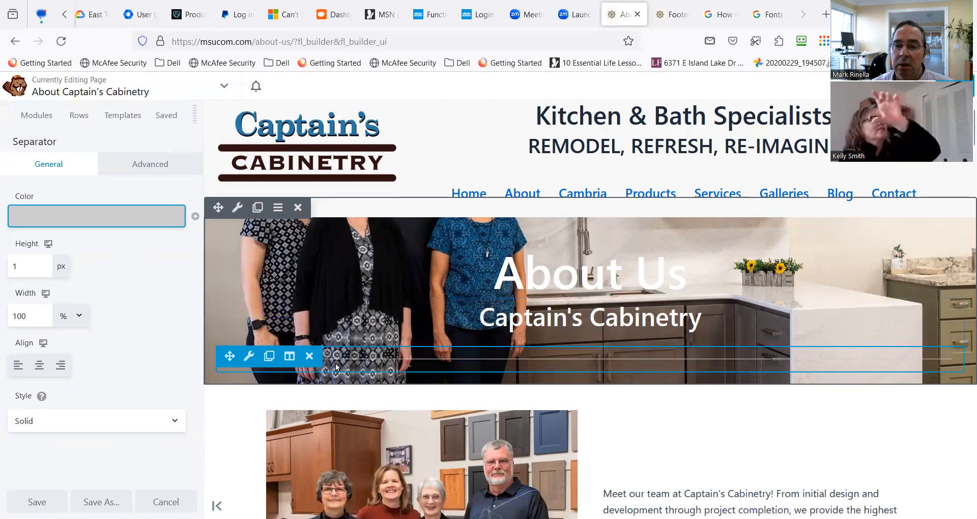
# Examine the team photo banner alongside the team picture and introduction text below it.
pyautogui.scroll(-1, 335, 365)
pyautogui.moveTo(335, 365)
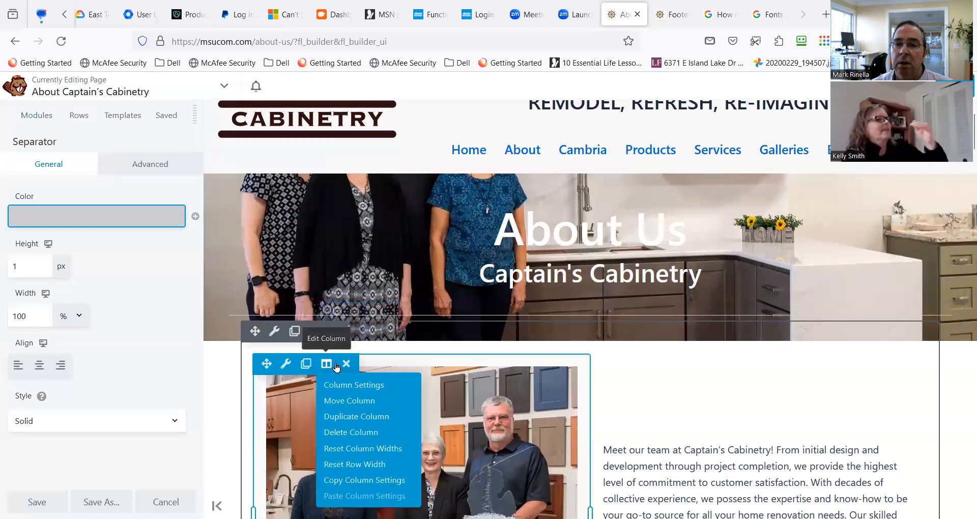
pyautogui.scroll(-5, 336, 366)
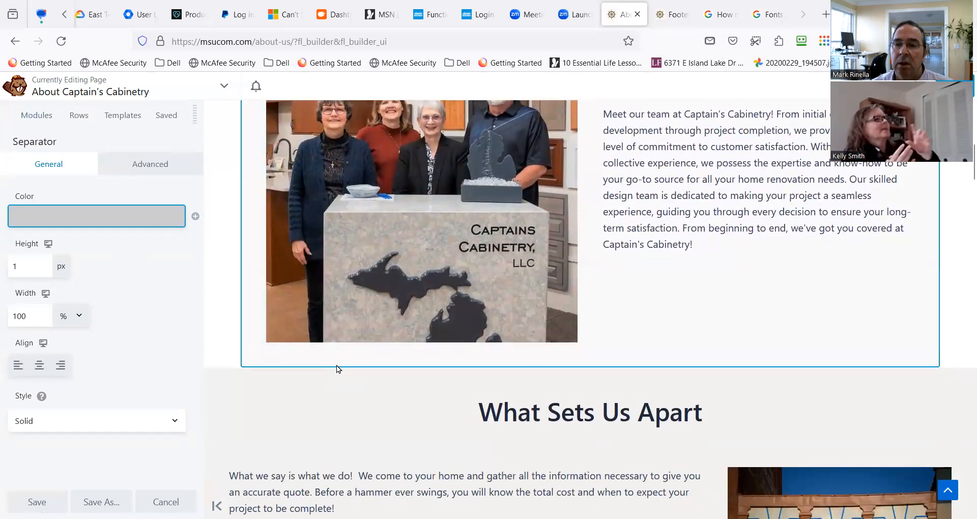
pyautogui.scroll(5, 336, 365)
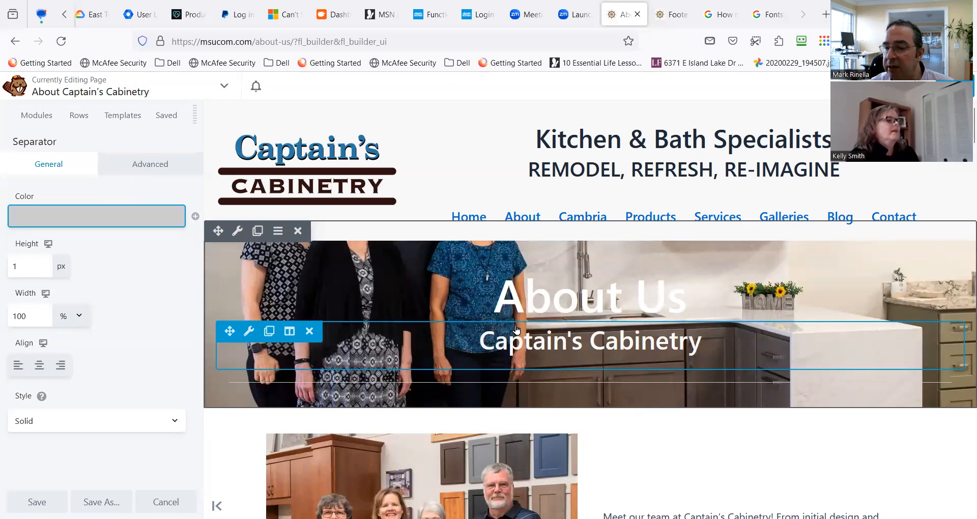
pyautogui.scroll(-4, 621, 363)
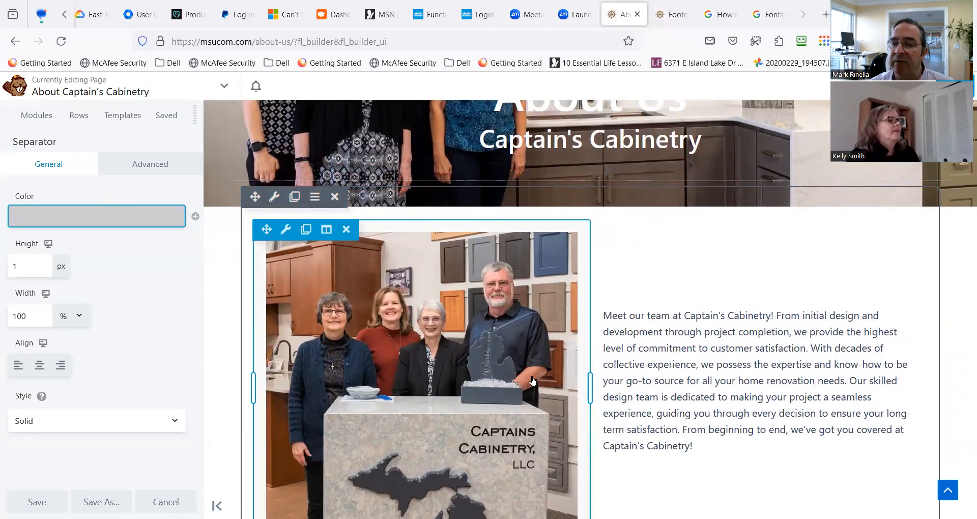
pyautogui.scroll(-1, 514, 366)
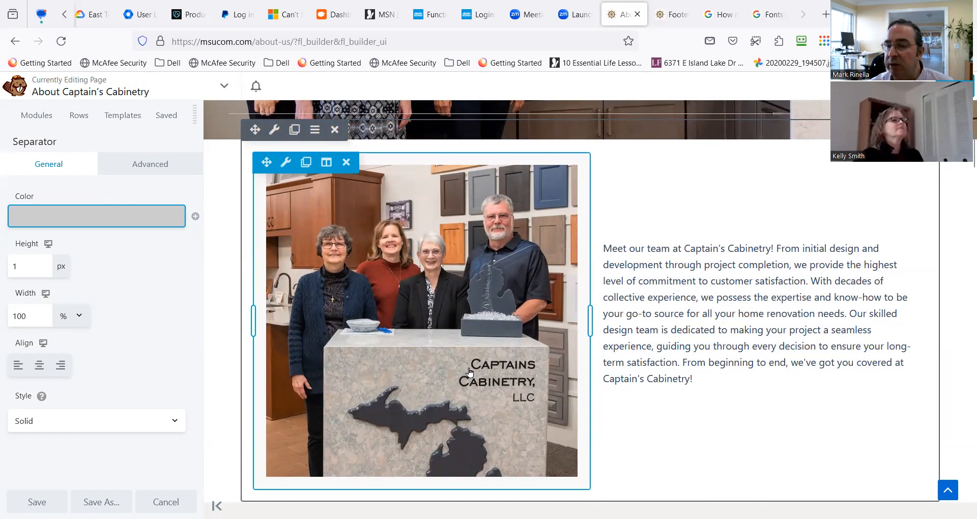
pyautogui.scroll(-2, 469, 373)
pyautogui.scroll(2, 458, 356)
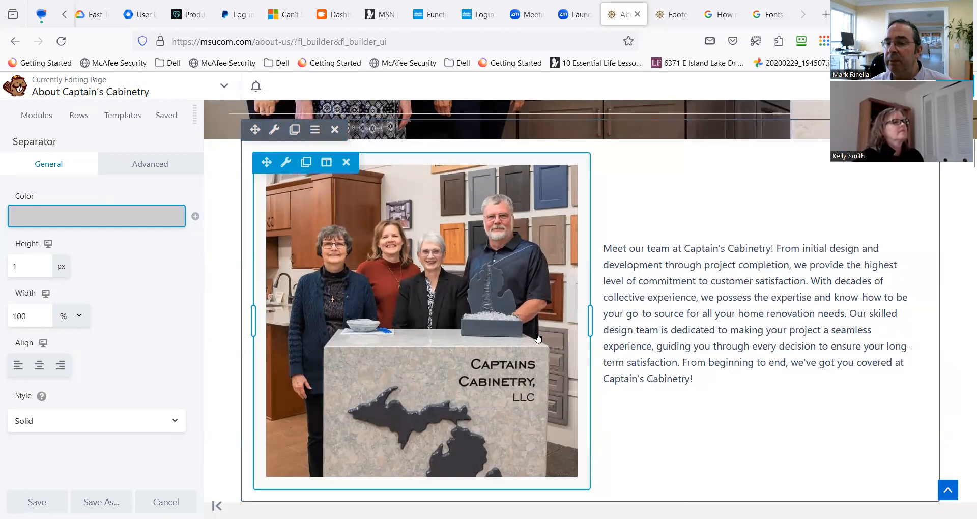
pyautogui.scroll(2, 529, 338)
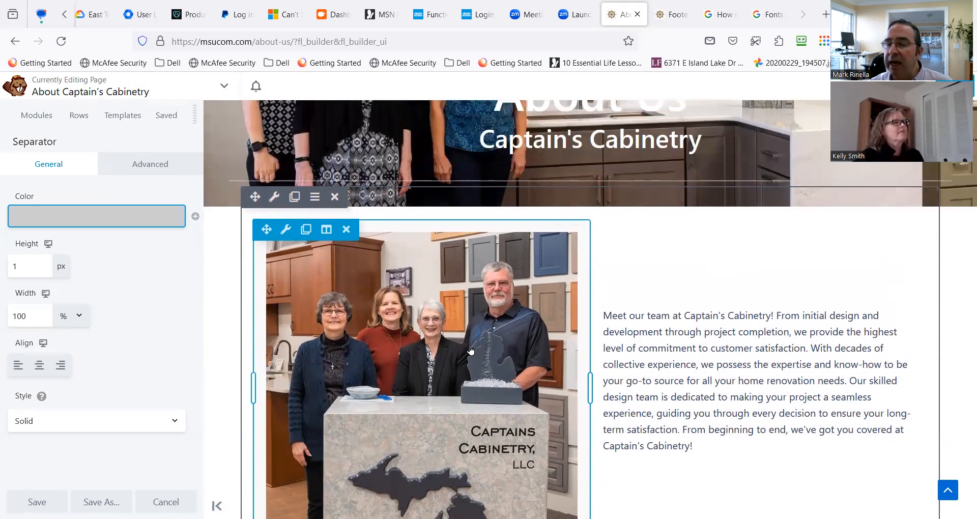
pyautogui.scroll(-4, 472, 362)
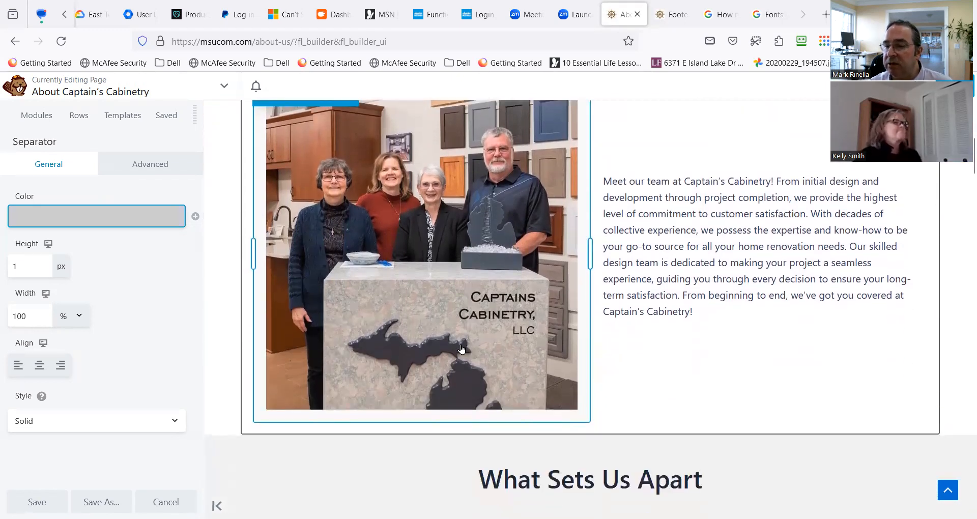
pyautogui.scroll(10, 417, 350)
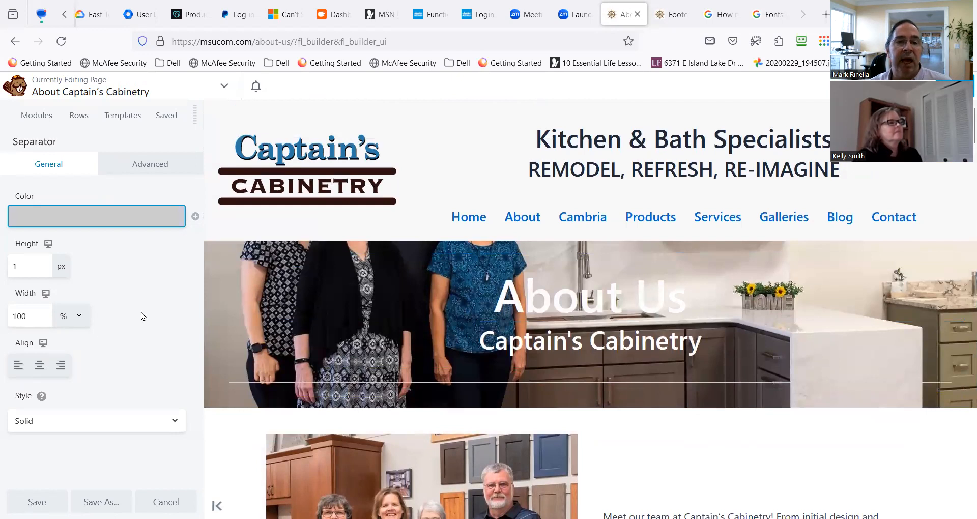
pyautogui.click(142, 227)
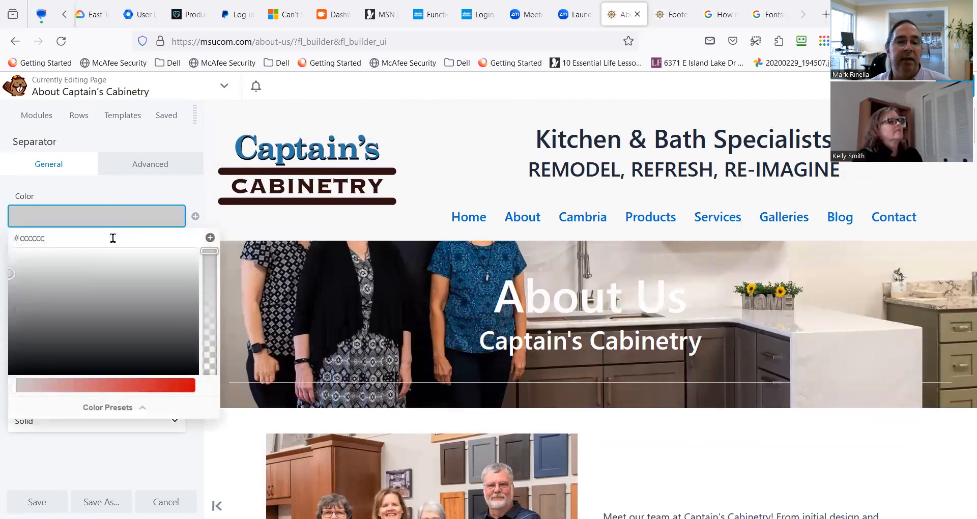
pyautogui.click(109, 224)
pyautogui.click(109, 224)
pyautogui.click(99, 224)
pyautogui.click(88, 224)
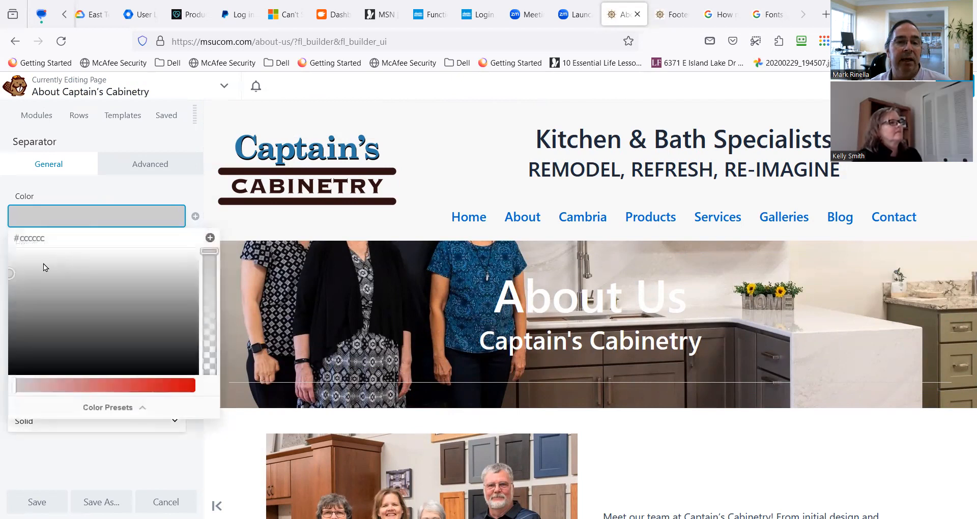
pyautogui.click(279, 233)
# Set the separator's height to 55 px and duplicate it twice below the Captain's Cabinetry heading.
pyautogui.moveTo(36, 265); pyautogui.dragTo(2, 268)
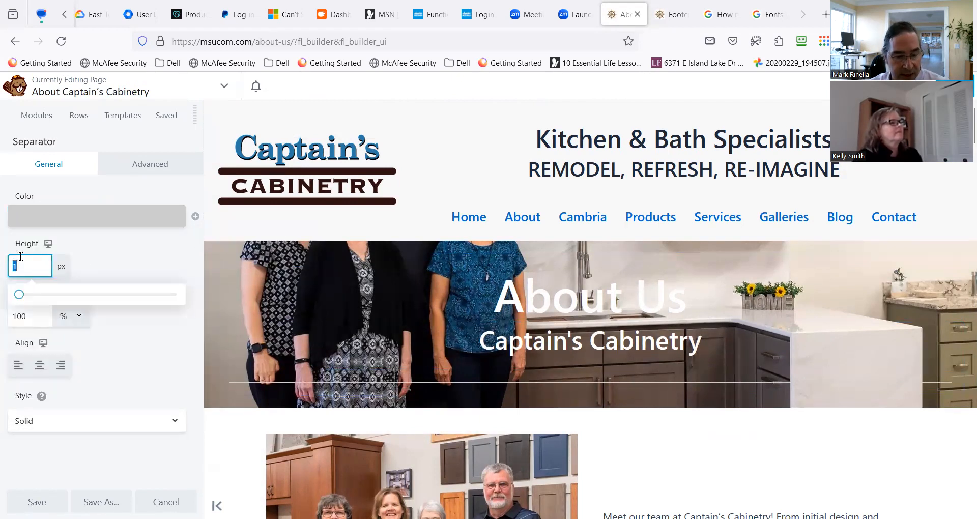
pyautogui.write('55')
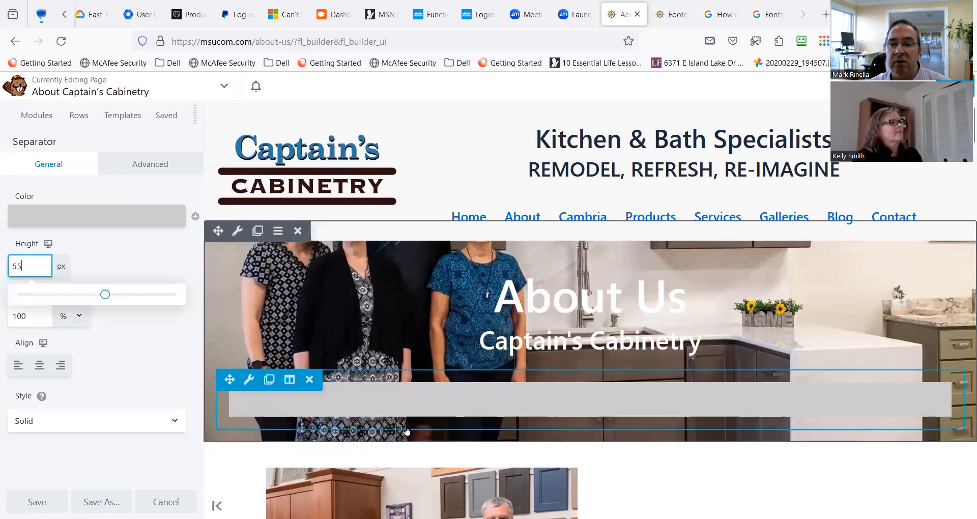
pyautogui.click(270, 382)
pyautogui.scroll(-3, 270, 307)
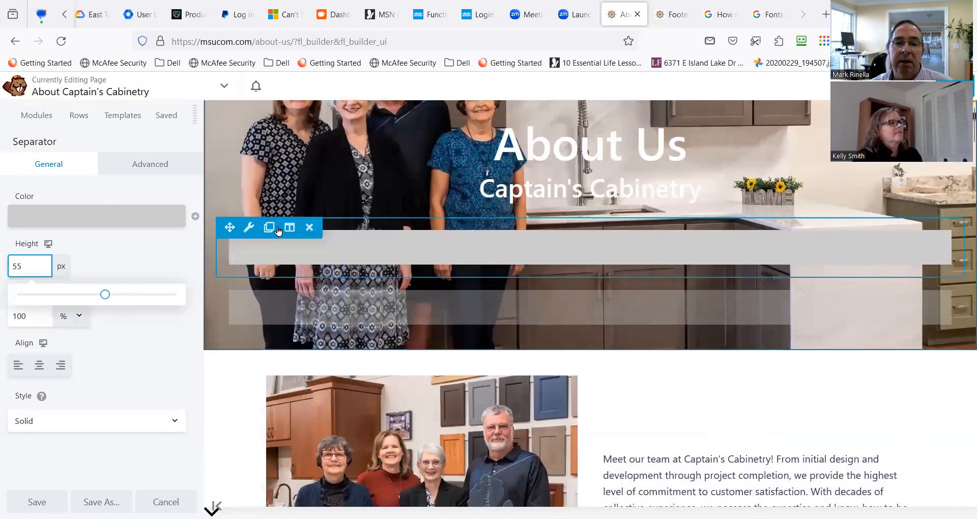
pyautogui.click(268, 228)
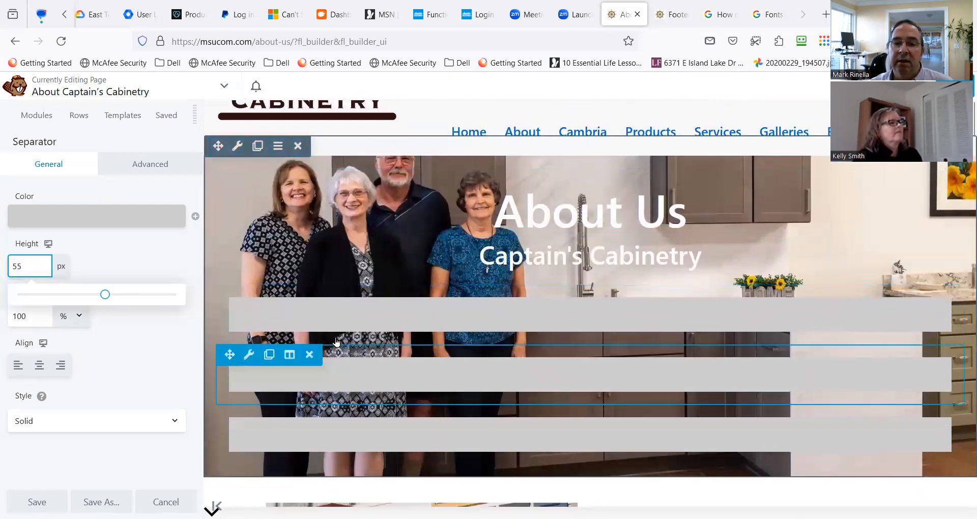
# Move the first gray separator above the About Us heading and duplicate it there.
pyautogui.moveTo(229, 294); pyautogui.dragTo(319, 156)
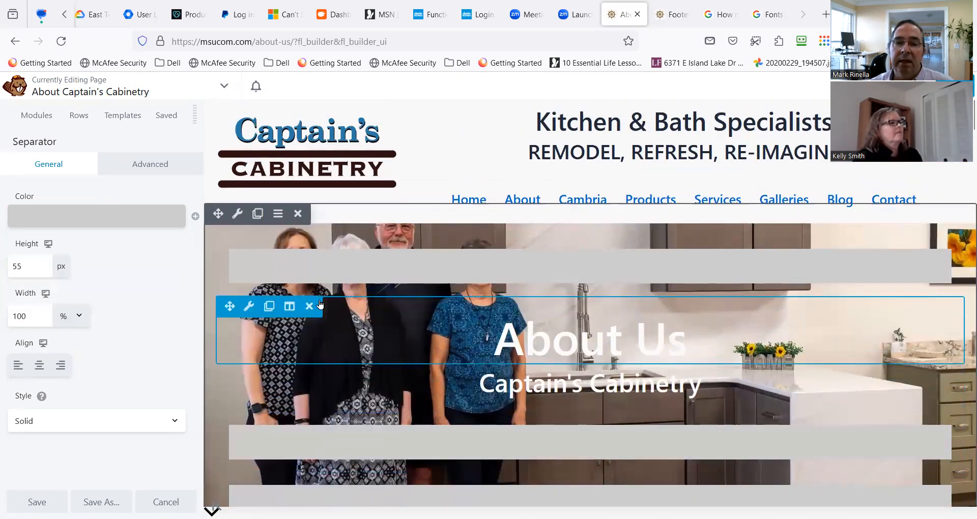
pyautogui.click(268, 248)
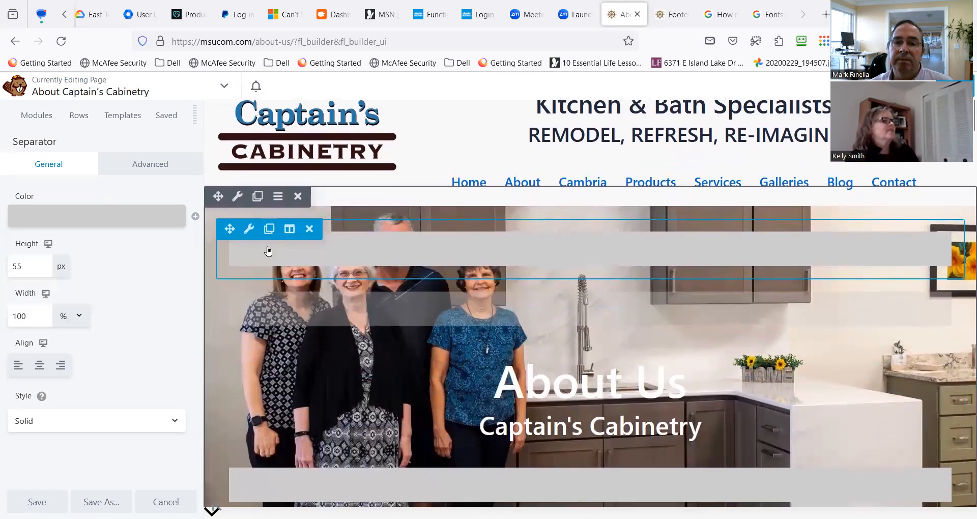
# Check how the gray separators space the headings over the team photo, and save the separator settings.
pyautogui.scroll(-1, 410, 346)
pyautogui.scroll(-2, 402, 347)
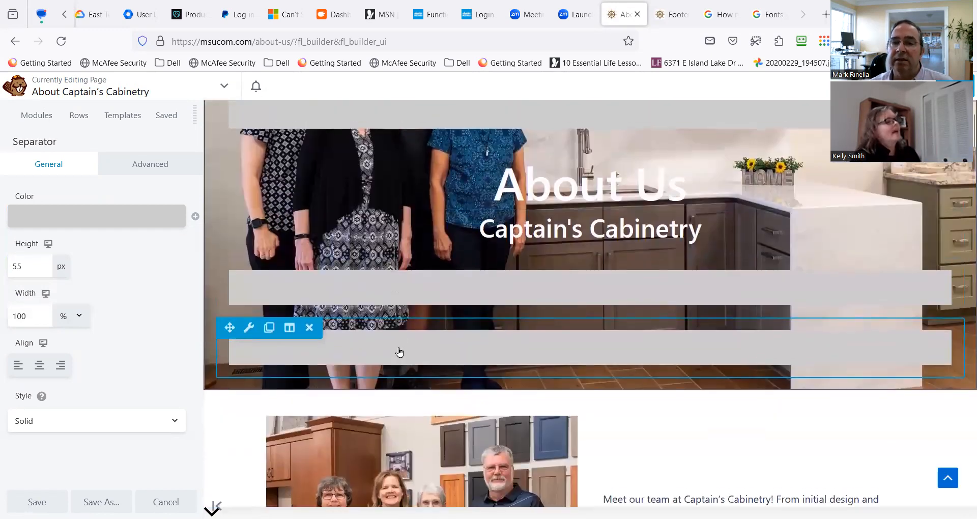
pyautogui.scroll(1, 397, 349)
pyautogui.scroll(2, 433, 357)
pyautogui.scroll(-2, 431, 360)
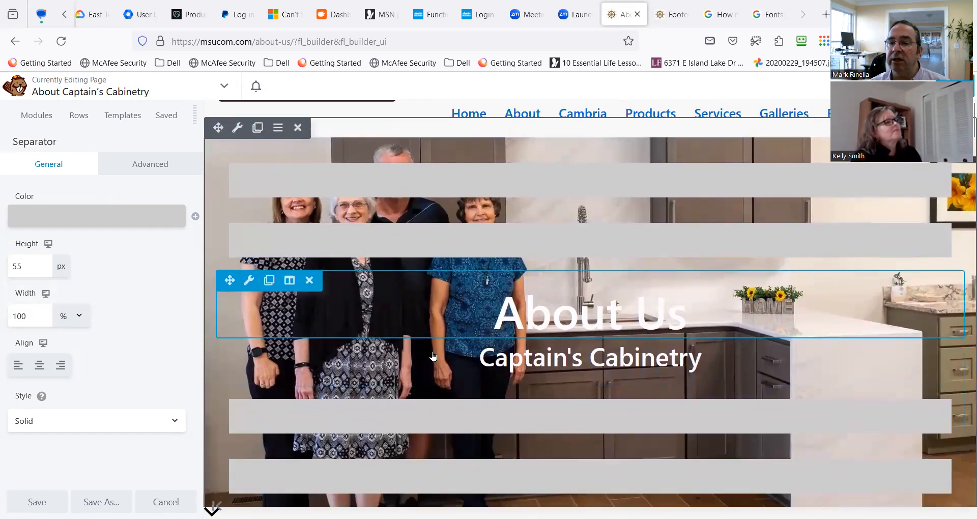
pyautogui.scroll(-1, 428, 373)
pyautogui.scroll(3, 427, 369)
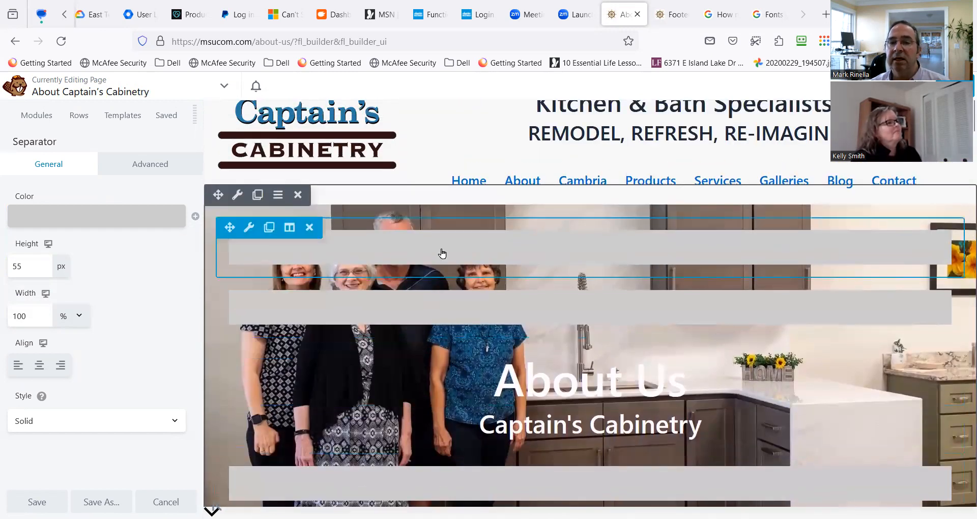
pyautogui.scroll(-1, 416, 407)
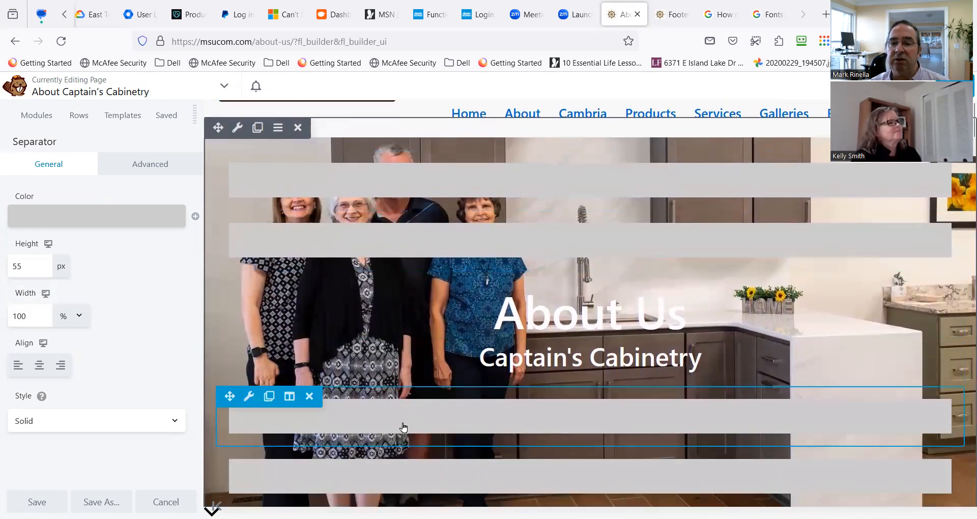
pyautogui.scroll(-2, 409, 422)
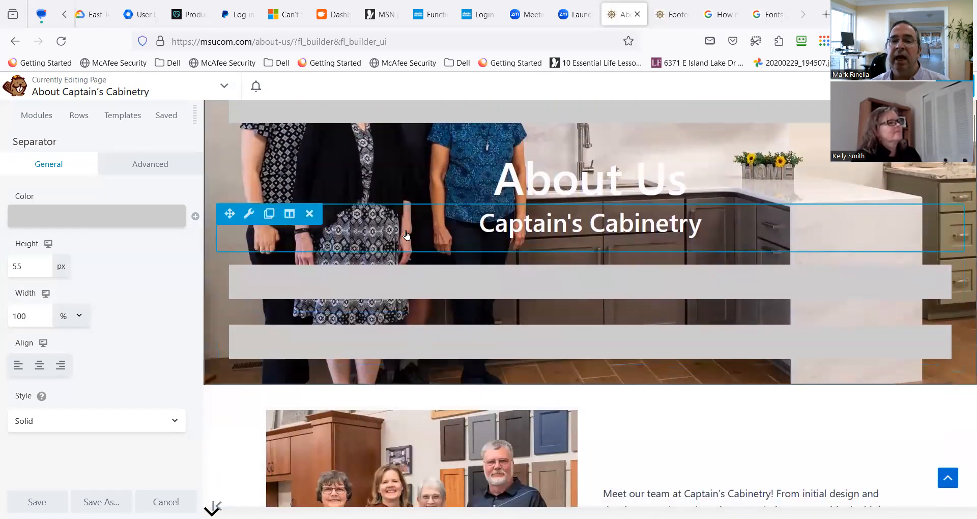
pyautogui.scroll(1, 394, 257)
pyautogui.scroll(1, 391, 306)
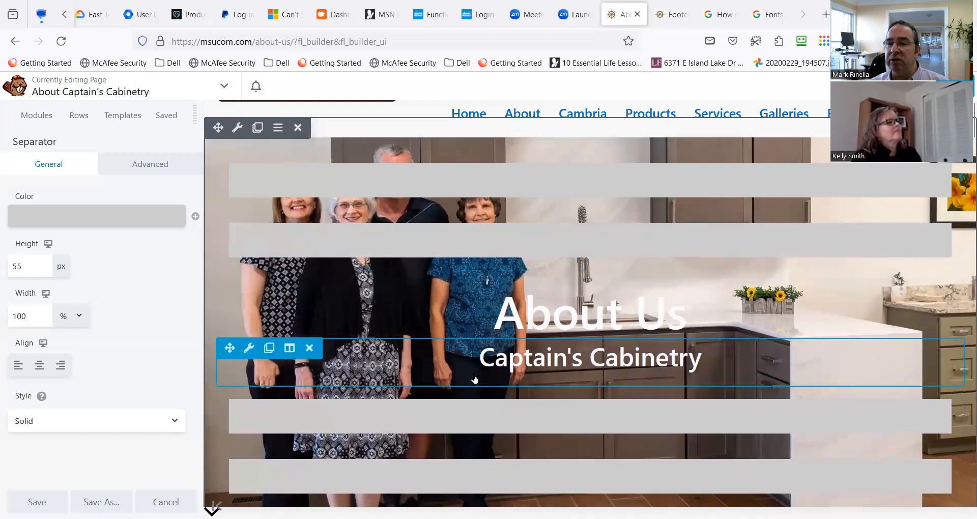
pyautogui.scroll(-2, 503, 384)
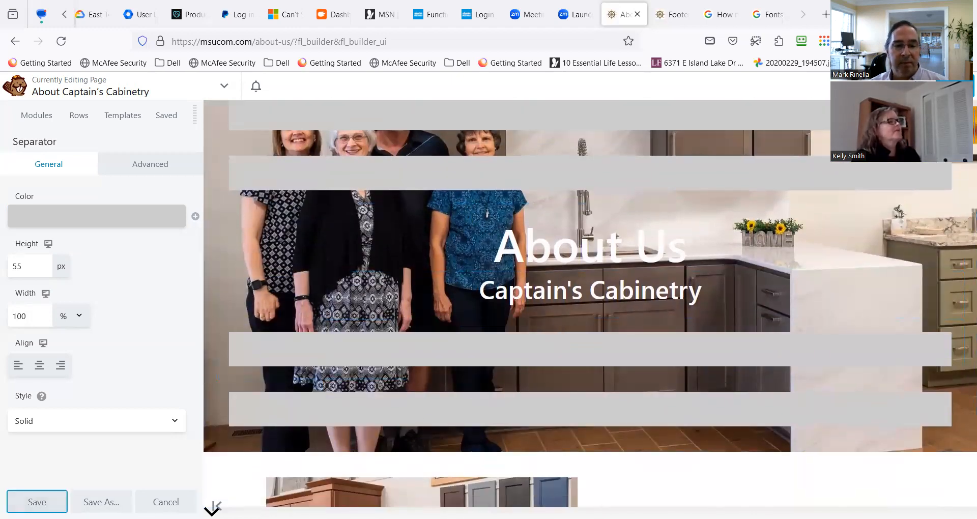
pyautogui.click(37, 502)
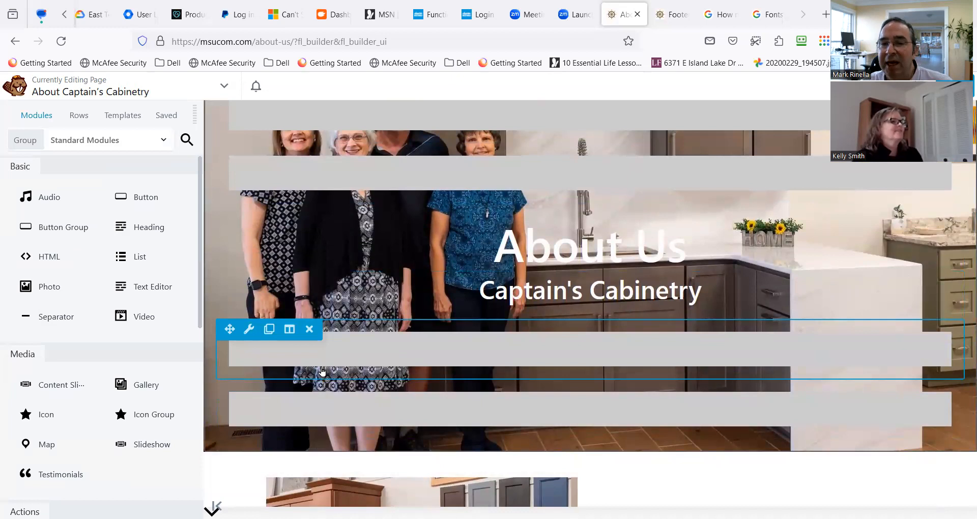
# Publish the About page changes and review the banner with its gray separators on the live page.
pyautogui.scroll(2, 320, 365)
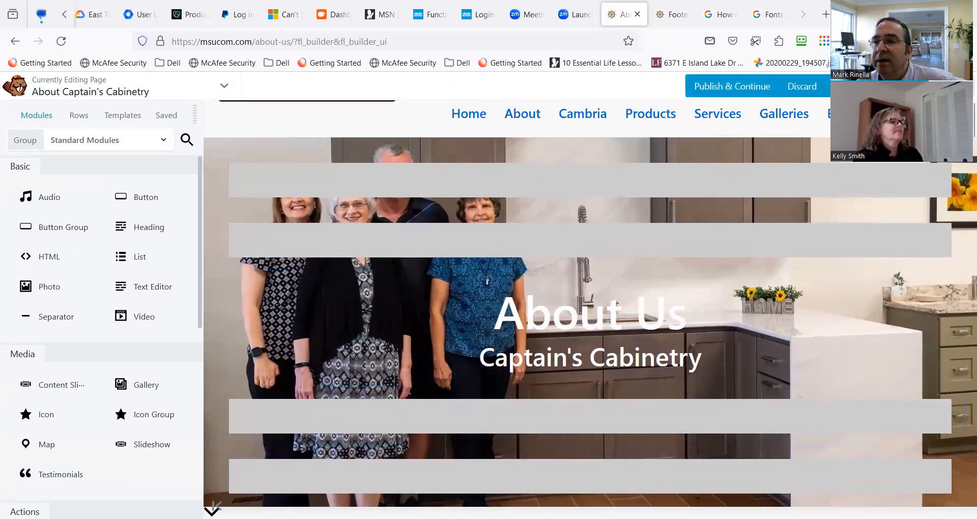
pyautogui.click(908, 86)
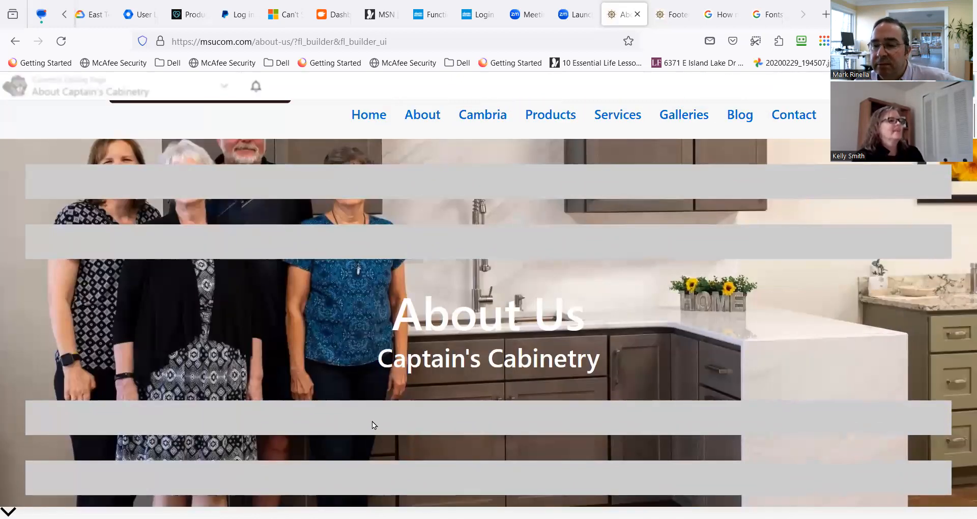
pyautogui.scroll(-8, 273, 411)
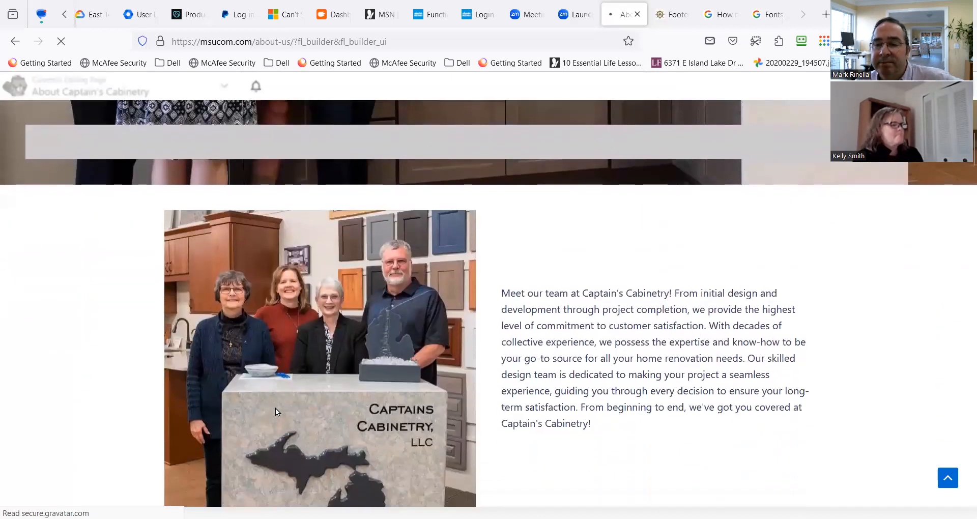
pyautogui.scroll(-5, 276, 408)
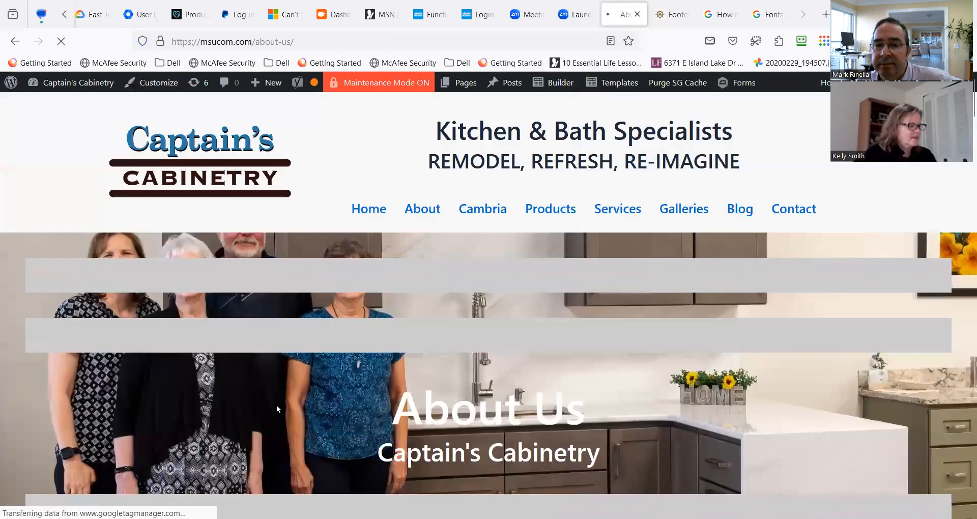
pyautogui.scroll(-3, 276, 405)
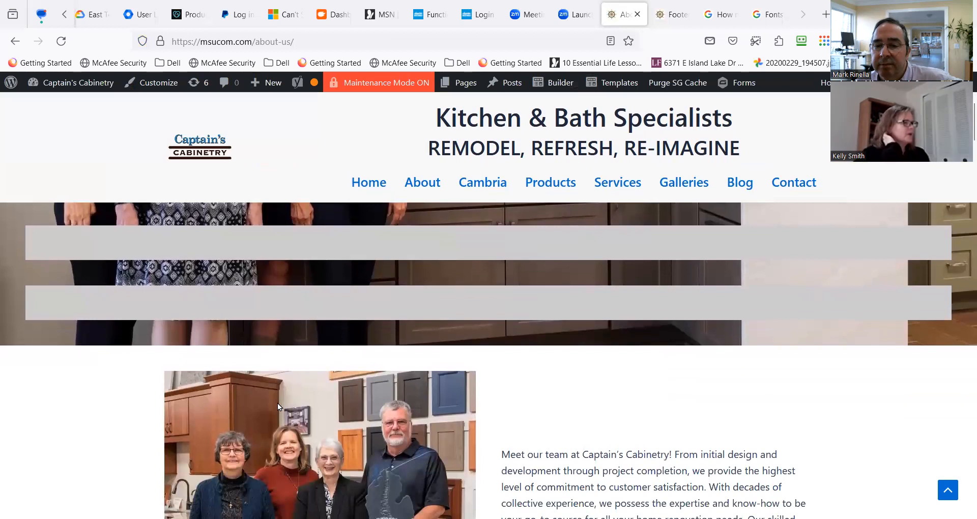
pyautogui.scroll(-1, 277, 406)
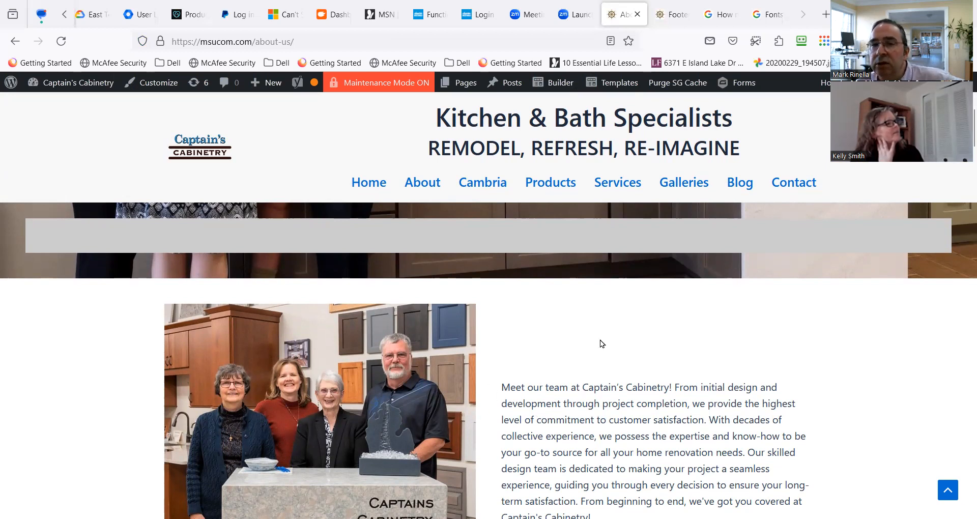
# Reopen the About page in the page builder and go to the section with the storefront photo.
pyautogui.moveTo(461, 83)
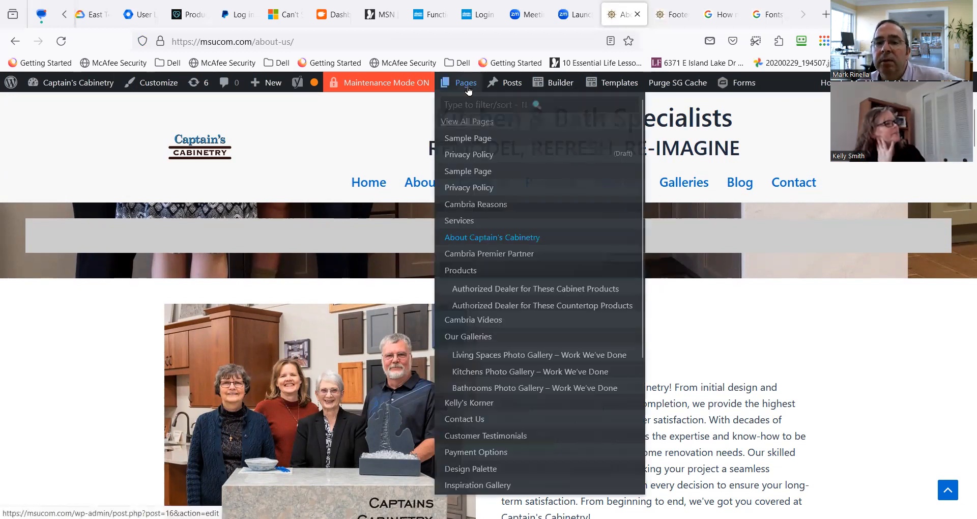
pyautogui.click(569, 85)
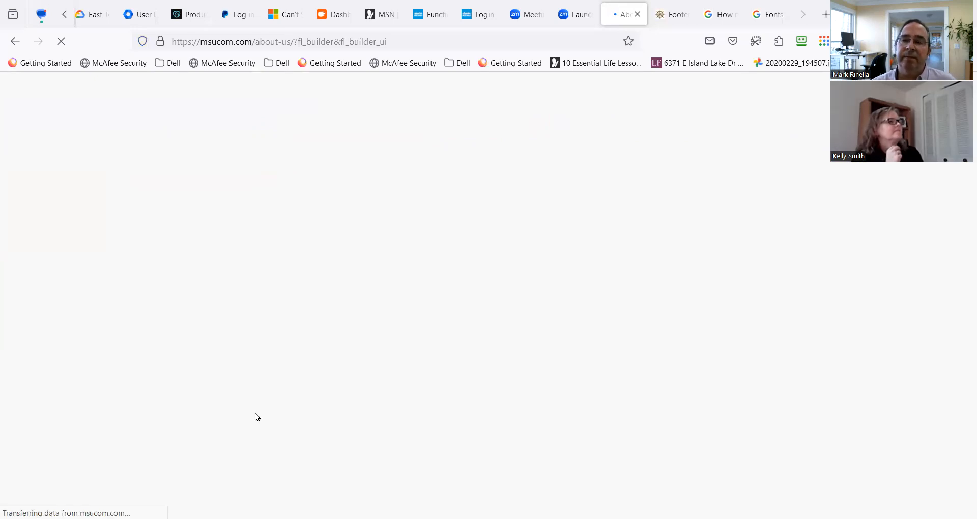
pyautogui.scroll(-10, 252, 399)
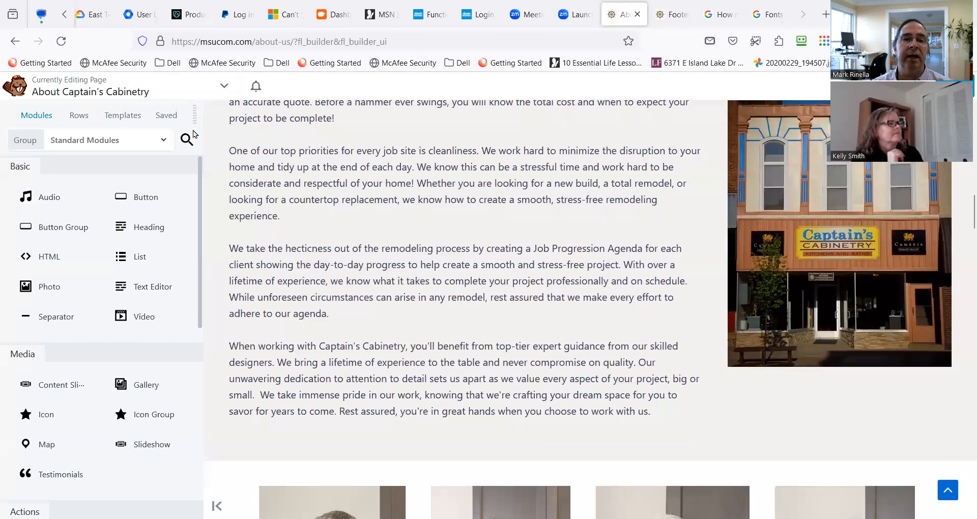
# Search the modules for "test" and place the PowerPack Testimonials module directly above the existing testimonials module.
pyautogui.click(186, 139)
pyautogui.write('test')
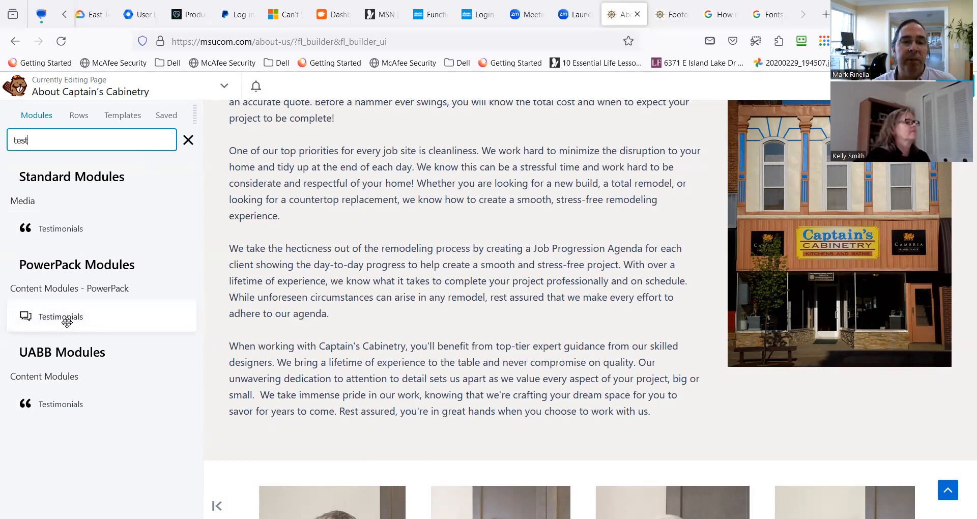
pyautogui.moveTo(72, 325); pyautogui.dragTo(389, 366)
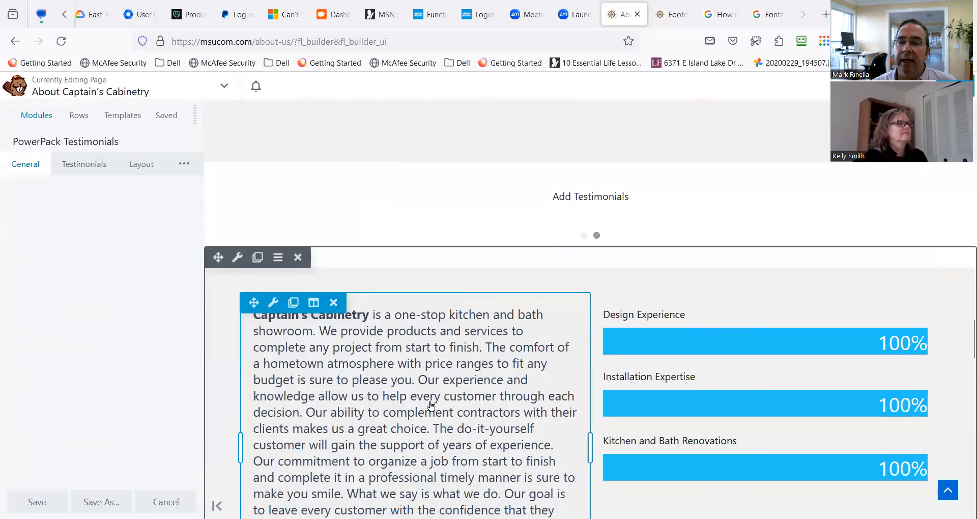
# Check the new Testimonials module's placement and bring up the settings options of the existing testimonials module below it.
pyautogui.scroll(-15, 383, 359)
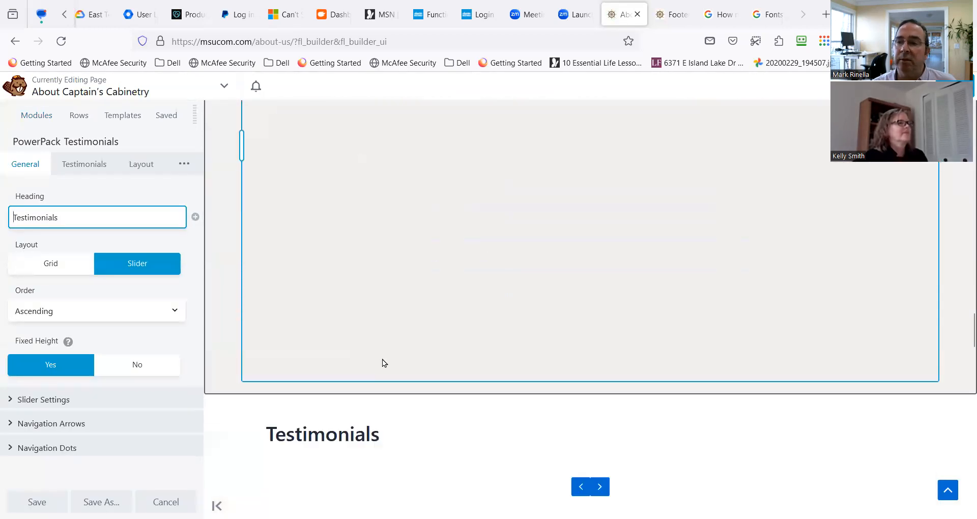
pyautogui.scroll(3, 386, 357)
pyautogui.scroll(7, 386, 357)
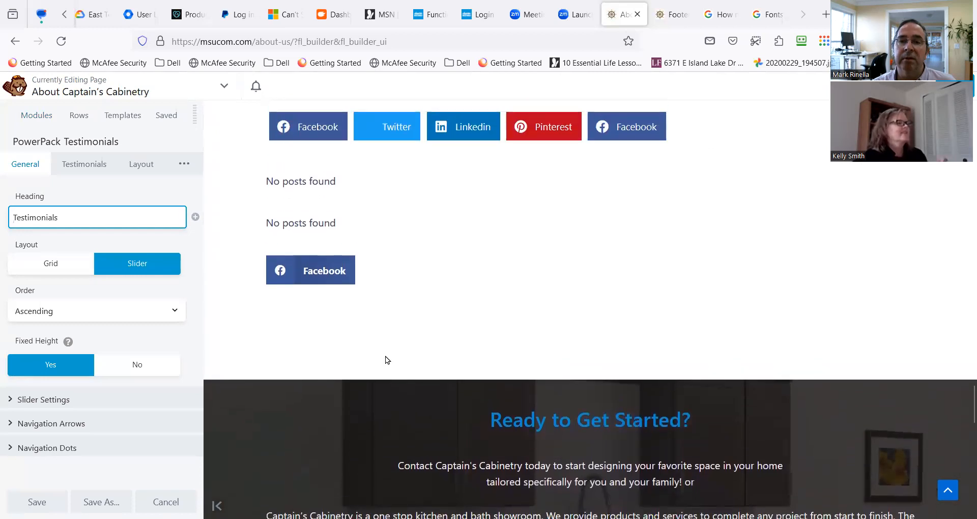
pyautogui.scroll(9, 386, 356)
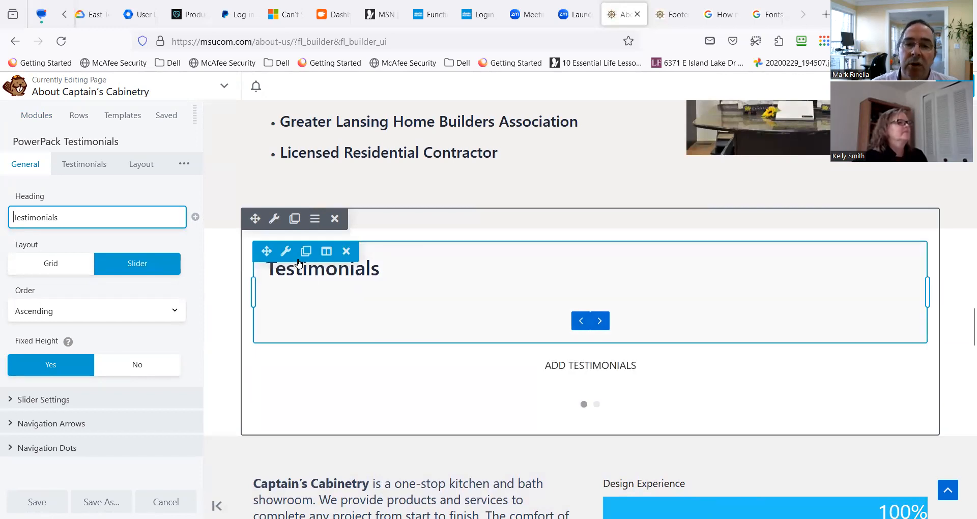
pyautogui.moveTo(287, 359)
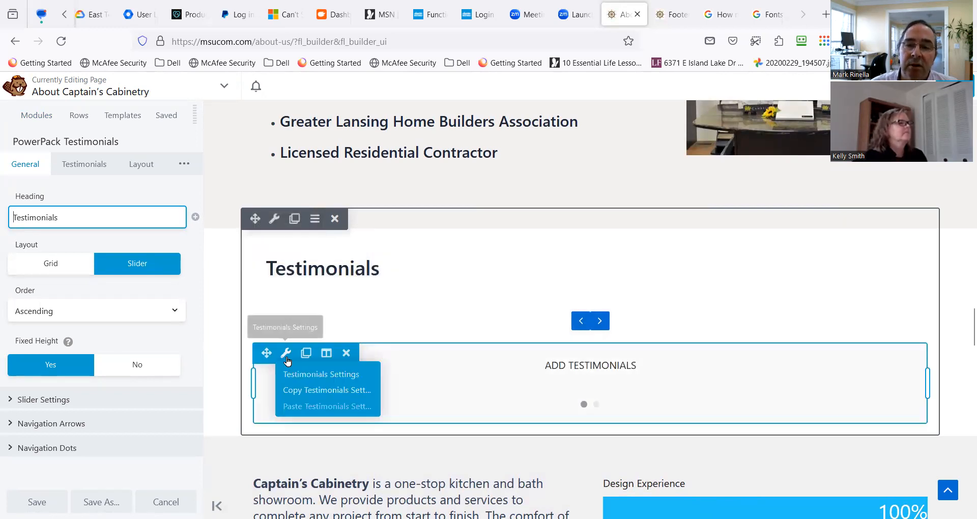
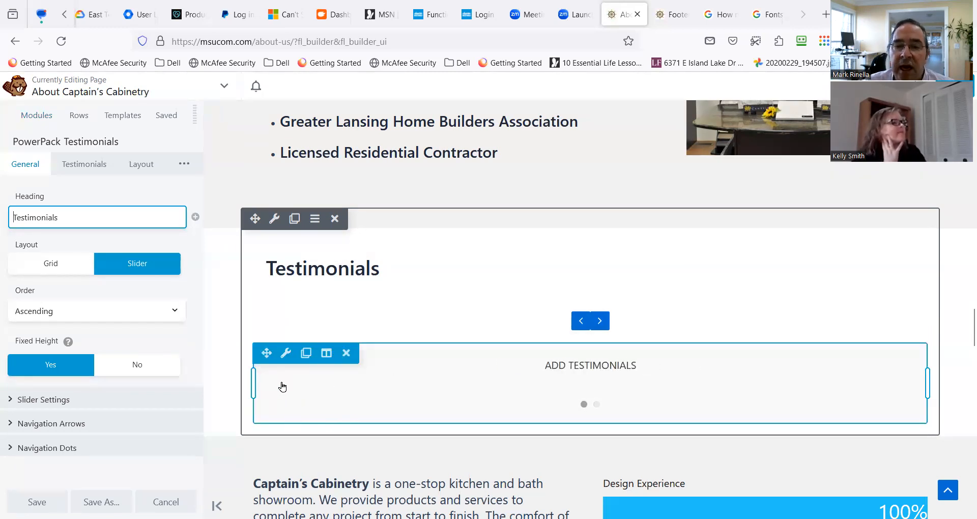
# Open Testimonial 1 of the existing testimonials module for editing and overwrite its placeholder text with the filler "fdsadfasdfsadfasdfsadfasdfsdaadsfasdf".
pyautogui.click(286, 353)
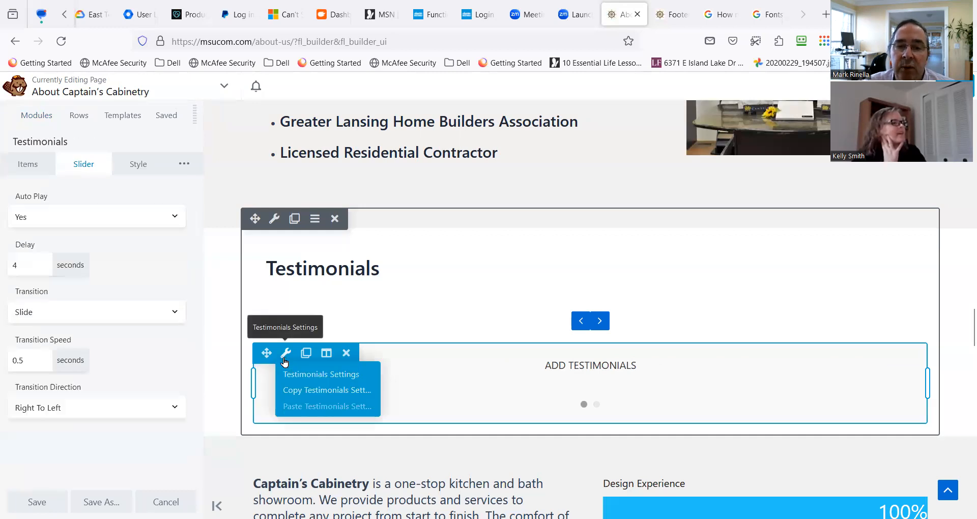
pyautogui.click(37, 171)
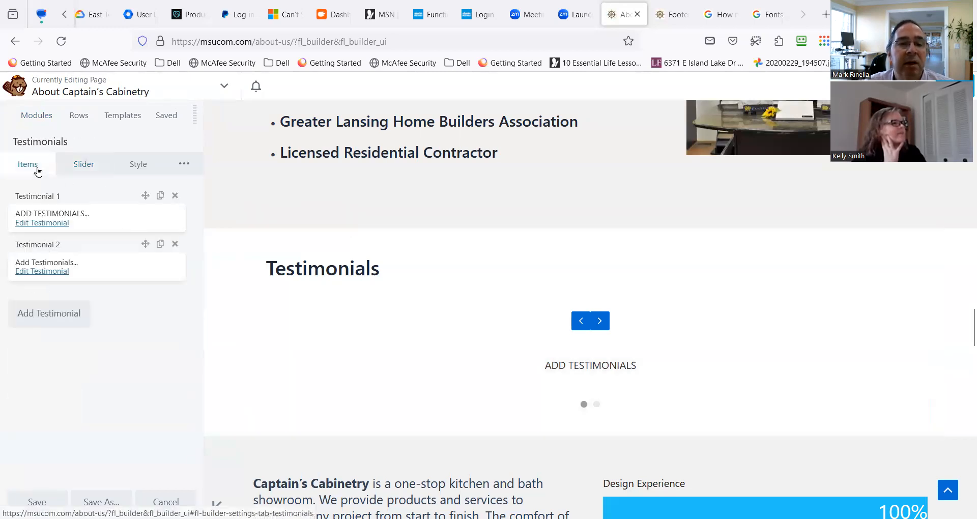
pyautogui.click(46, 224)
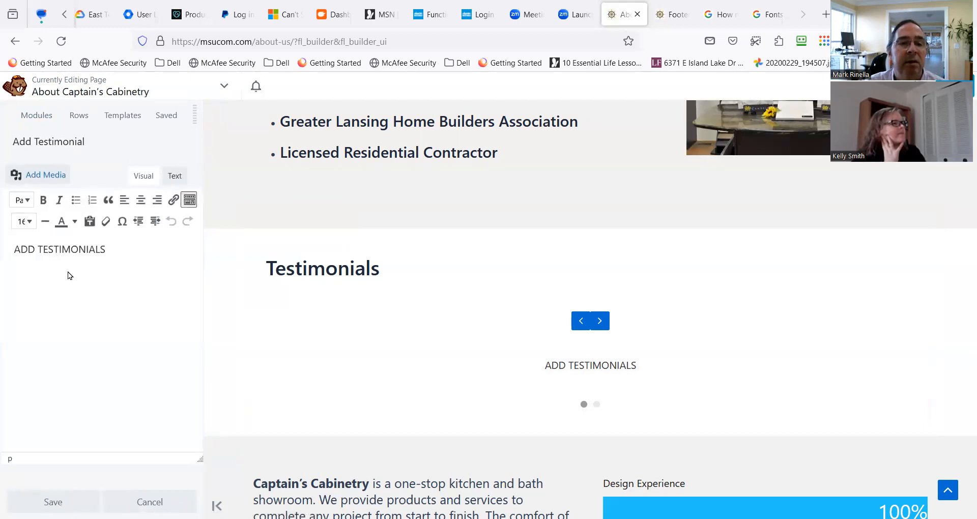
pyautogui.write('asdfafdsadsfasdf')
pyautogui.moveTo(108, 250); pyautogui.dragTo(9, 250)
pyautogui.write('fdsadfasdfsadfasdfsadfasdfsdaadsfasdfONIALS')
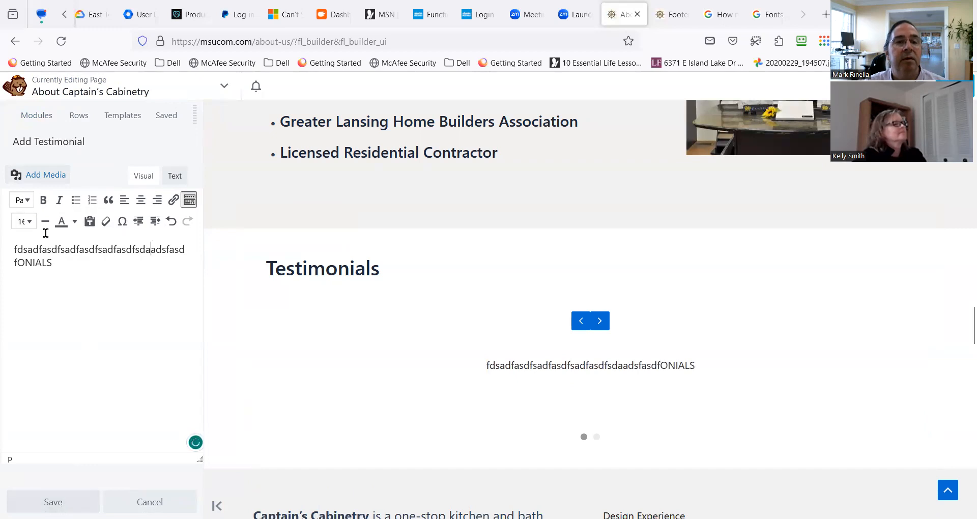
# Insert the team group photo from the media library into the testimonial text, save it, and check the rotating slides on the page.
pyautogui.click(40, 174)
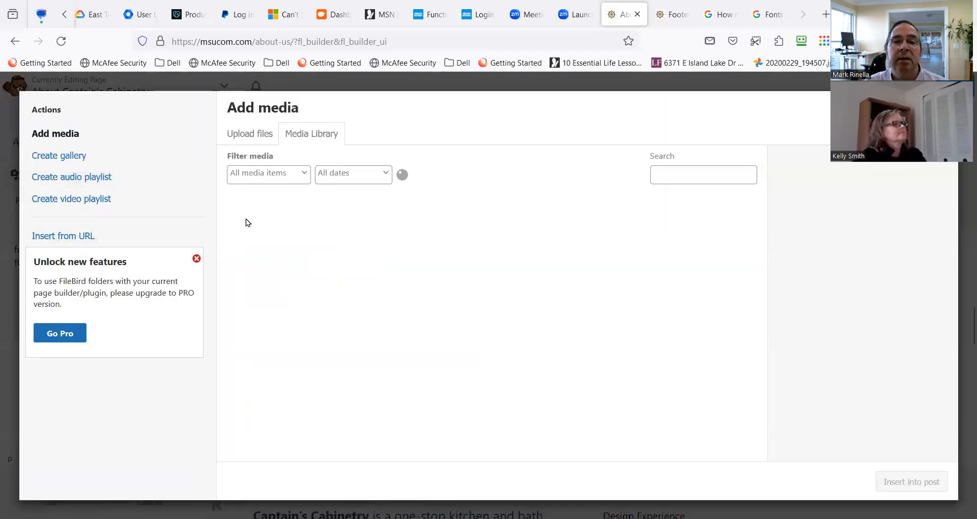
pyautogui.scroll(-2, 426, 383)
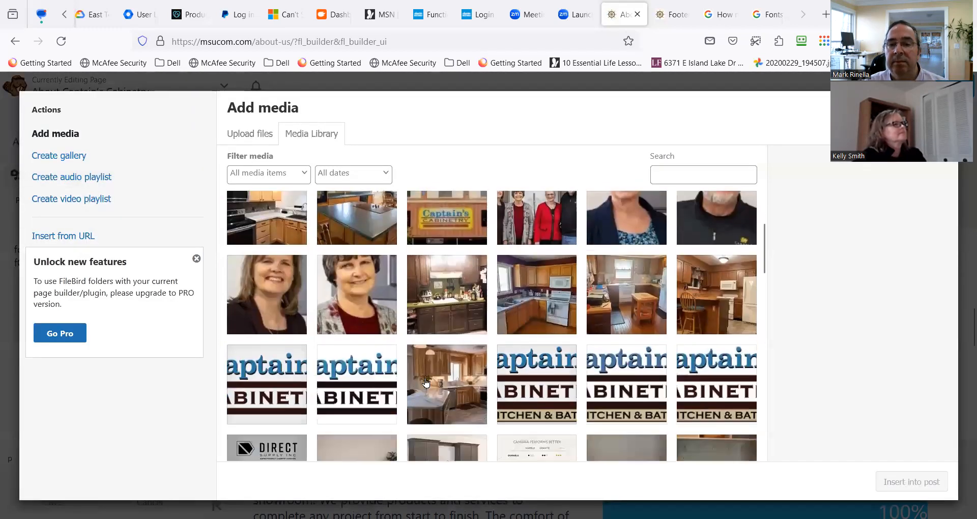
pyautogui.click(569, 228)
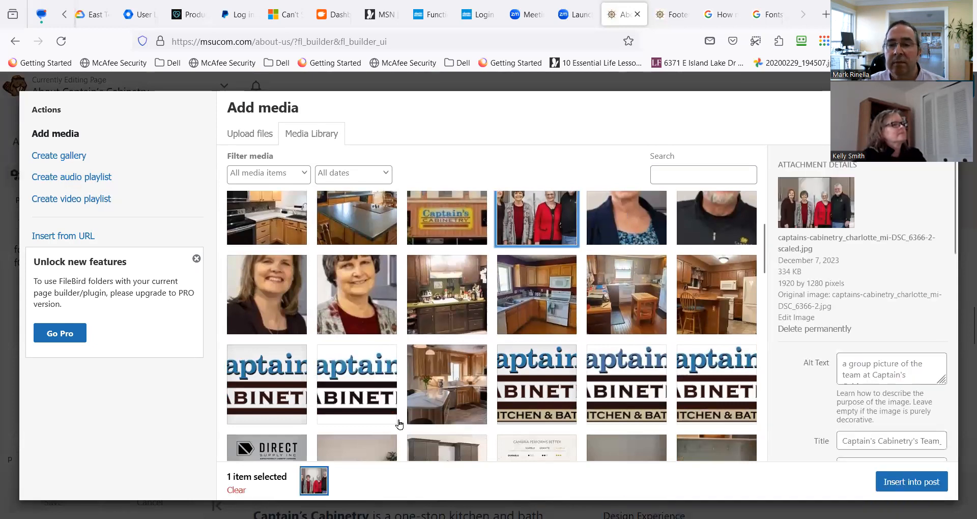
pyautogui.click(911, 482)
pyautogui.click(76, 501)
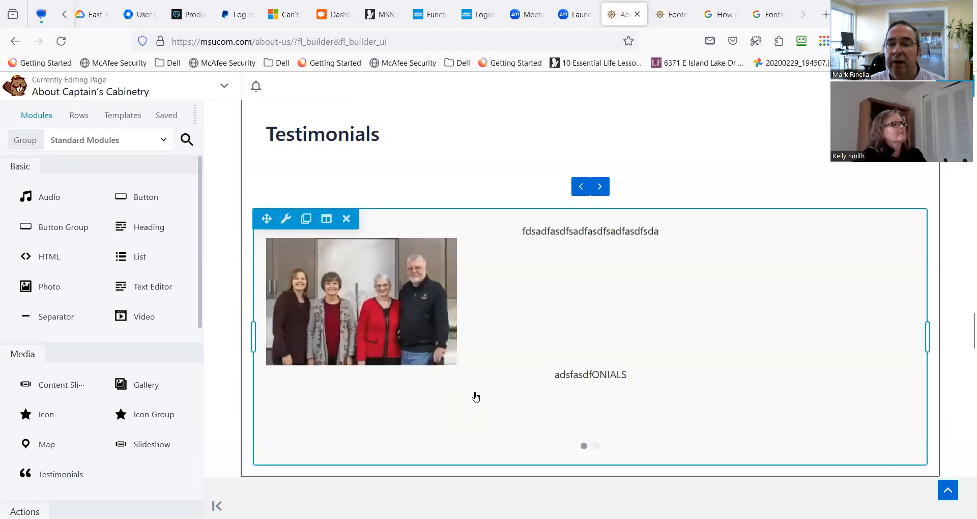
pyautogui.scroll(-1, 476, 397)
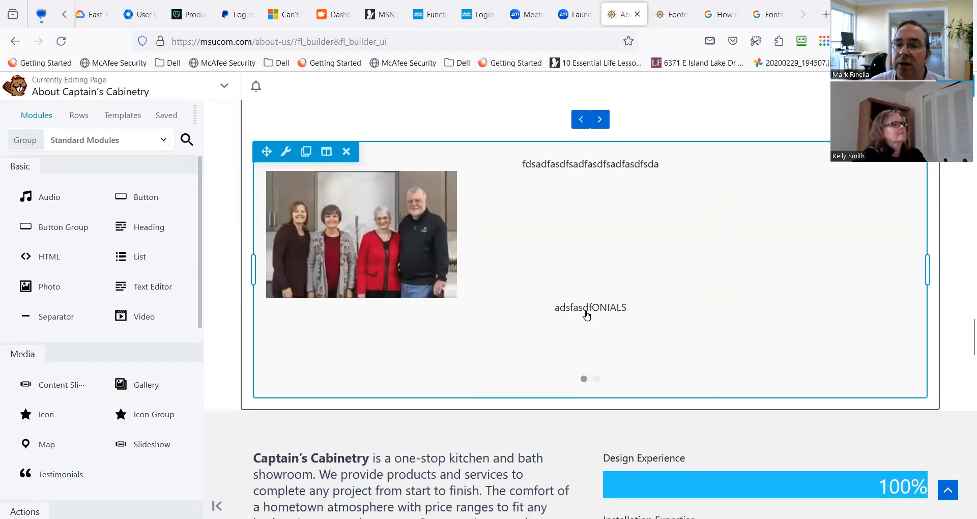
pyautogui.scroll(1, 448, 285)
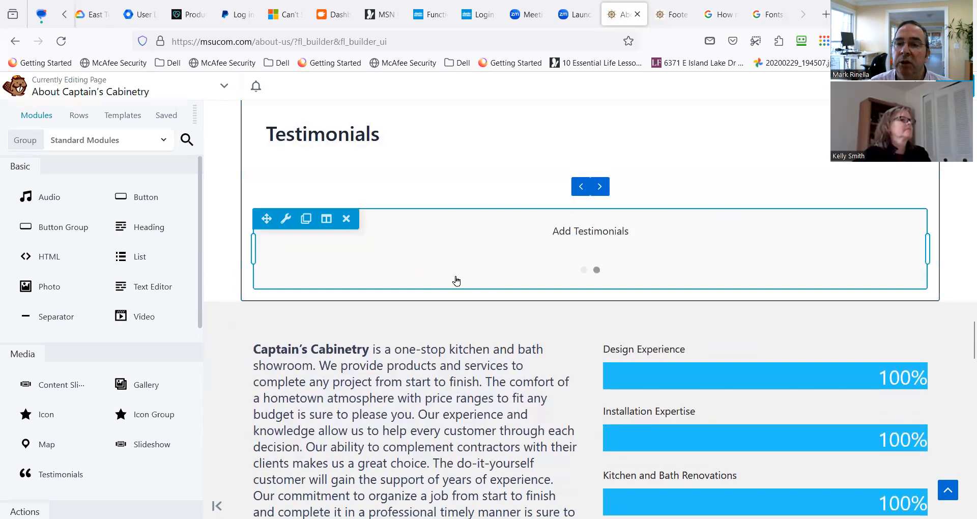
pyautogui.scroll(-1, 462, 270)
pyautogui.scroll(1, 439, 277)
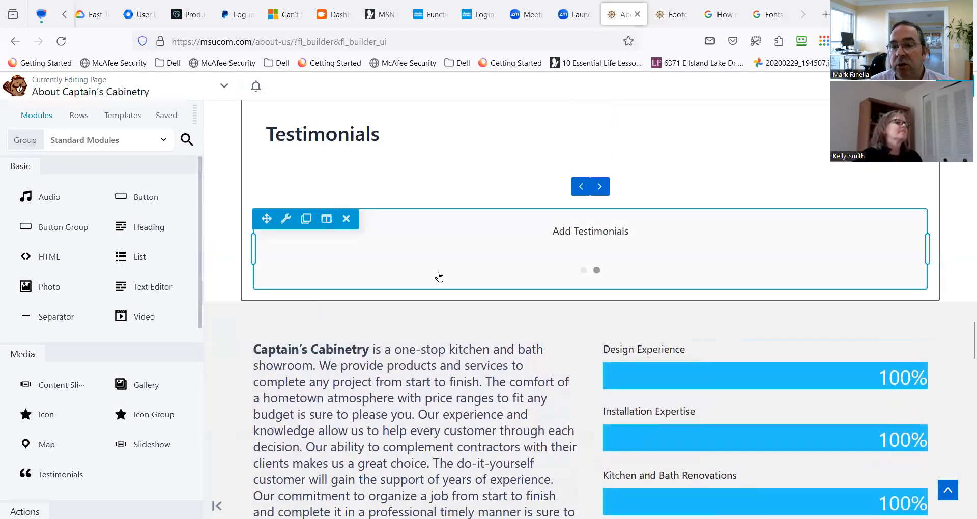
# Open the first testimonial of the PowerPack Testimonials module for editing and enter the client's first name.
pyautogui.scroll(1, 431, 268)
pyautogui.scroll(2, 431, 268)
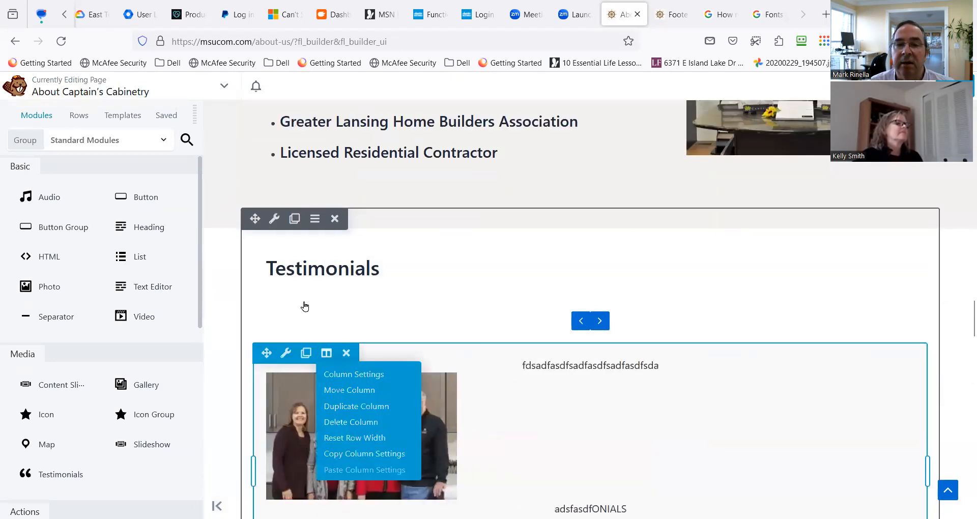
pyautogui.click(285, 251)
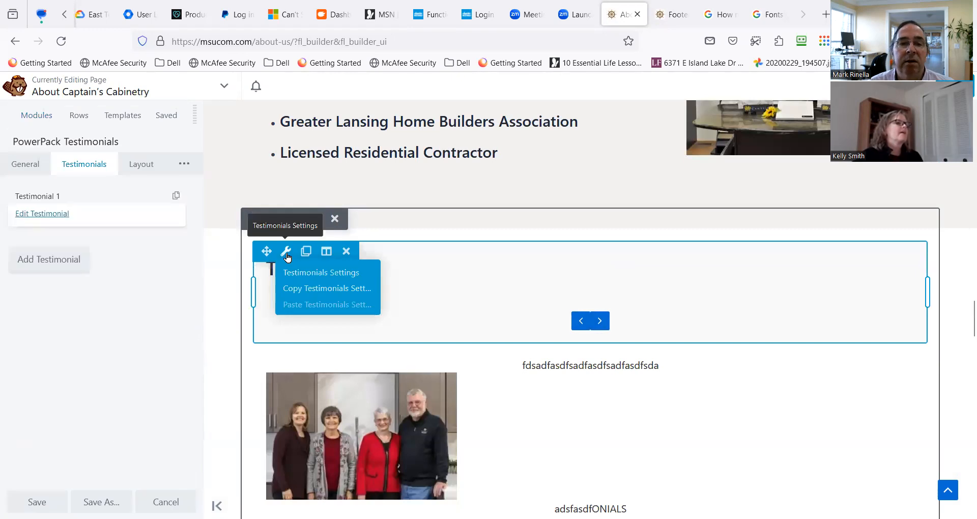
pyautogui.click(51, 216)
pyautogui.click(87, 202)
pyautogui.write('Mark')
pyautogui.click(115, 234)
# Set the storefront photo from the media library as the client photo and choose the size Large - 833 x 1080.
pyautogui.click(51, 290)
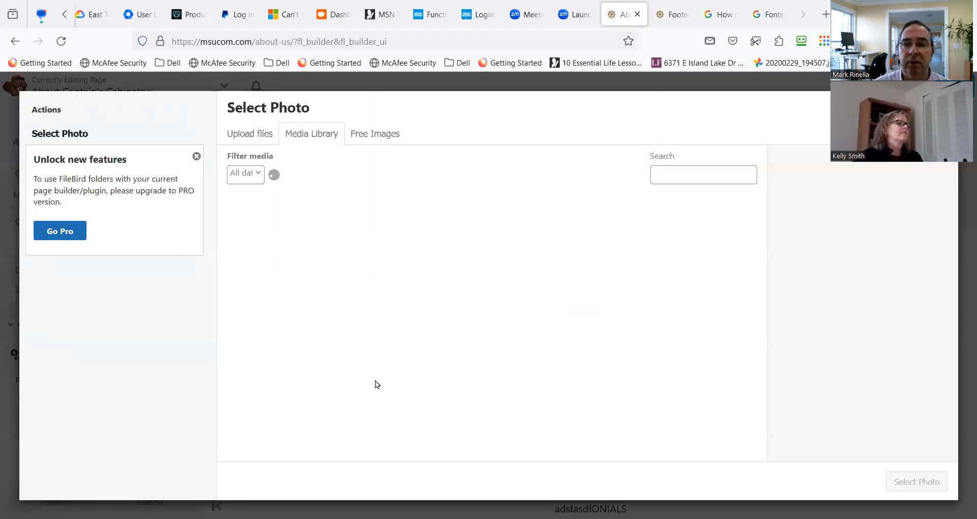
pyautogui.scroll(-10, 430, 399)
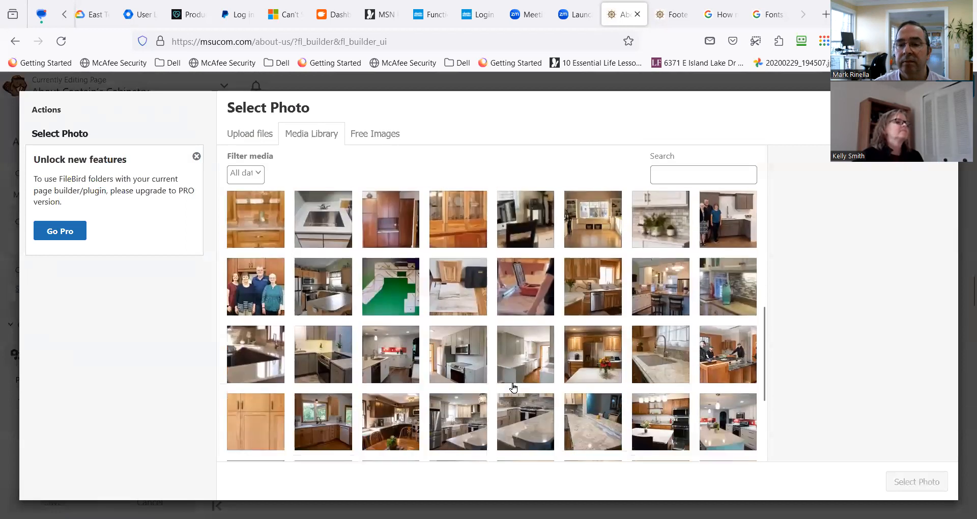
pyautogui.scroll(-3, 511, 388)
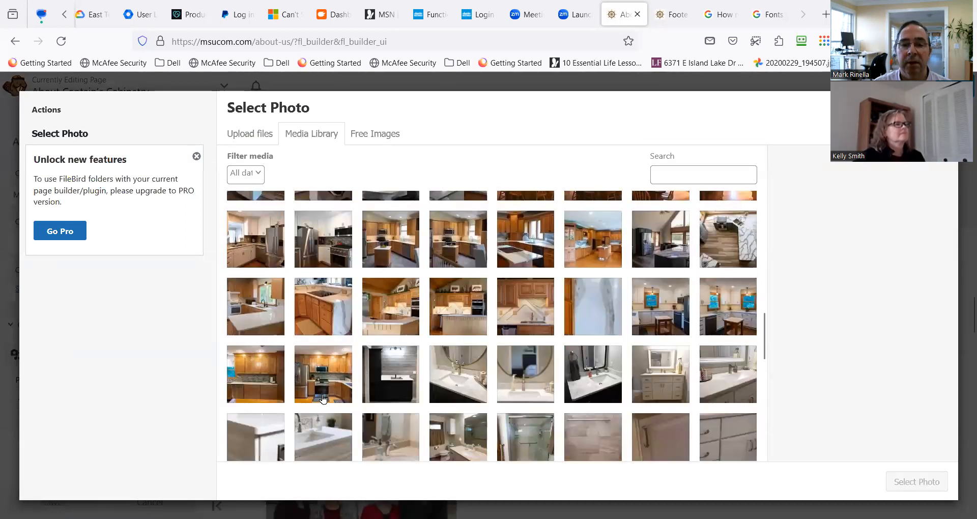
pyautogui.scroll(10, 323, 398)
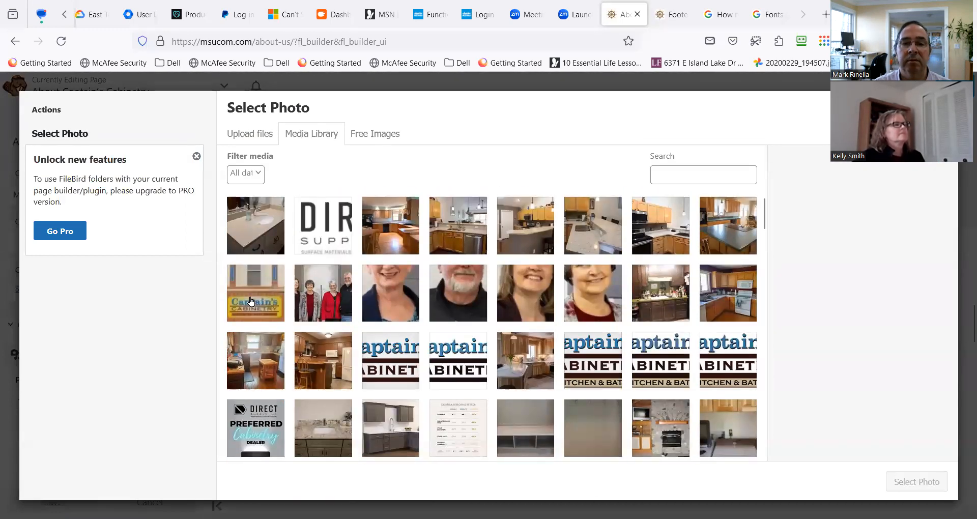
pyautogui.click(250, 301)
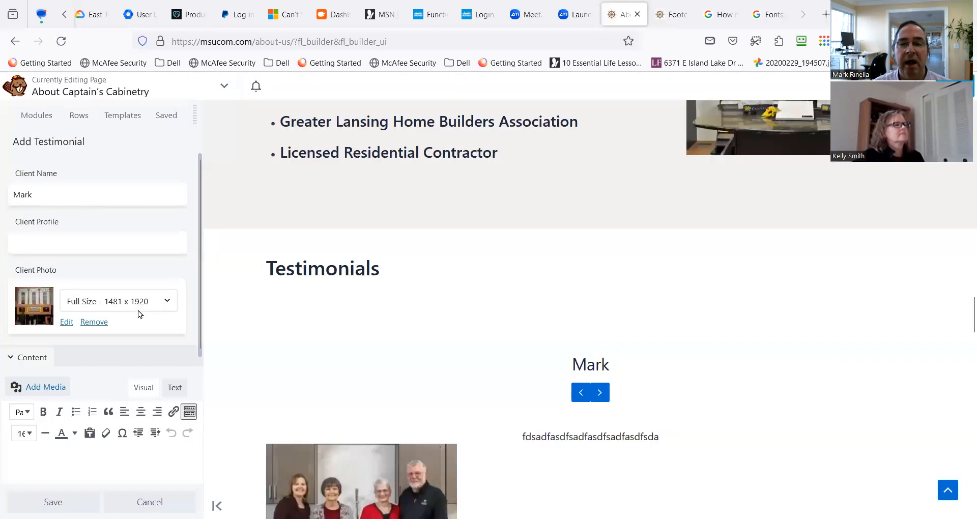
pyautogui.click(143, 301)
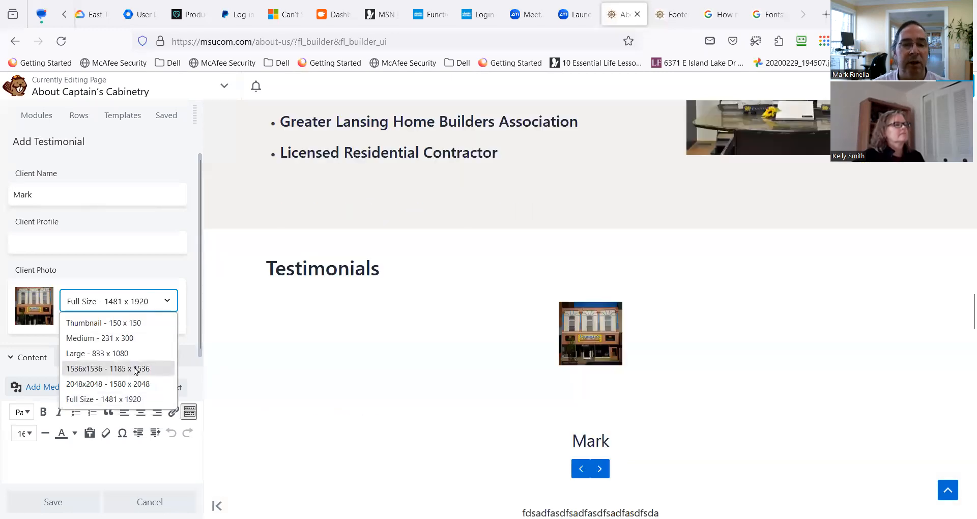
pyautogui.click(133, 355)
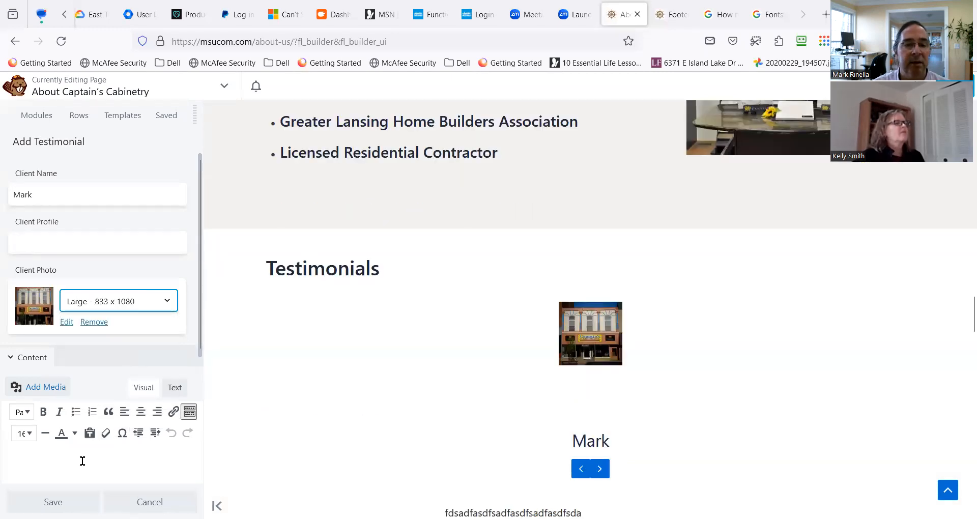
# Enter "TEst", "TEST" and "TEST" on three lines as the testimonial's content and save the testimonial.
pyautogui.scroll(-2, 100, 411)
pyautogui.click(100, 411)
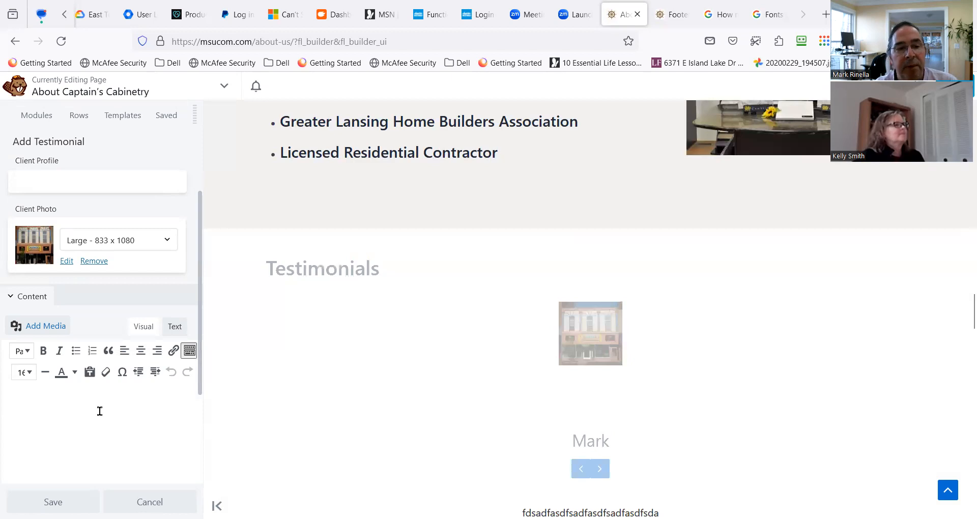
pyautogui.write('T')
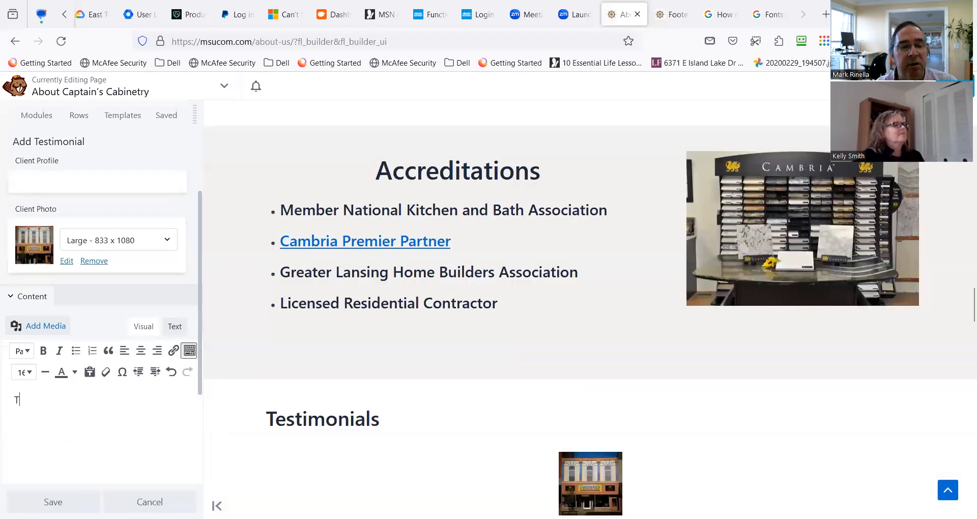
pyautogui.write('Est TEST')
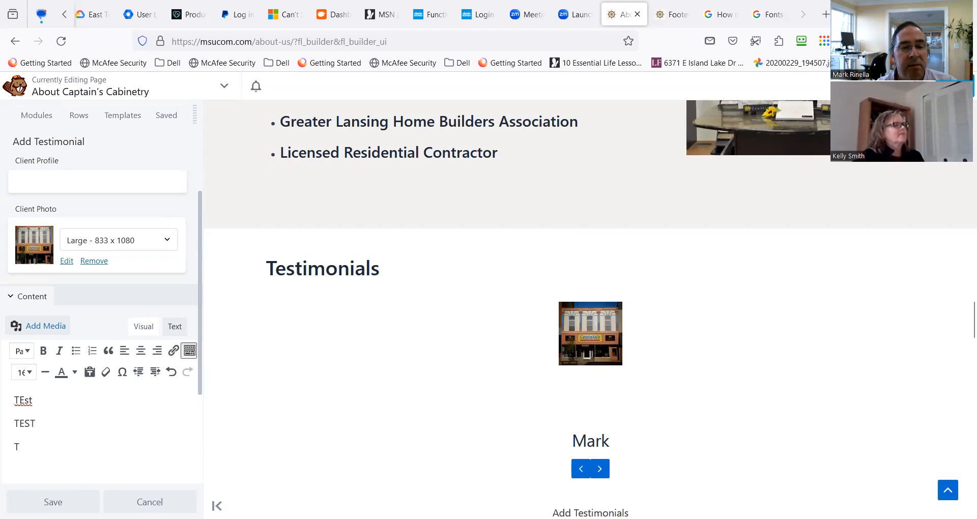
pyautogui.click(53, 499)
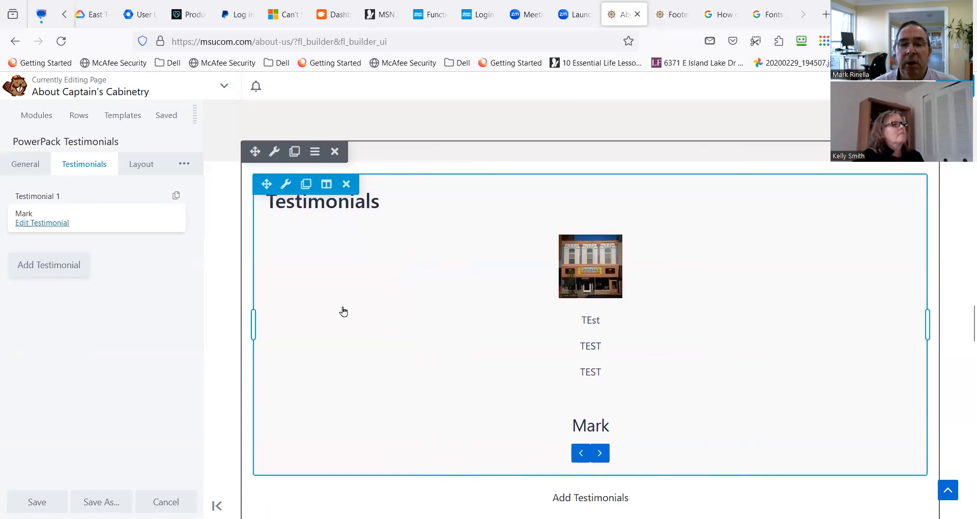
# Compare the PowerPack testimonial with the rotating slides of the existing testimonials module below it.
pyautogui.scroll(-4, 346, 316)
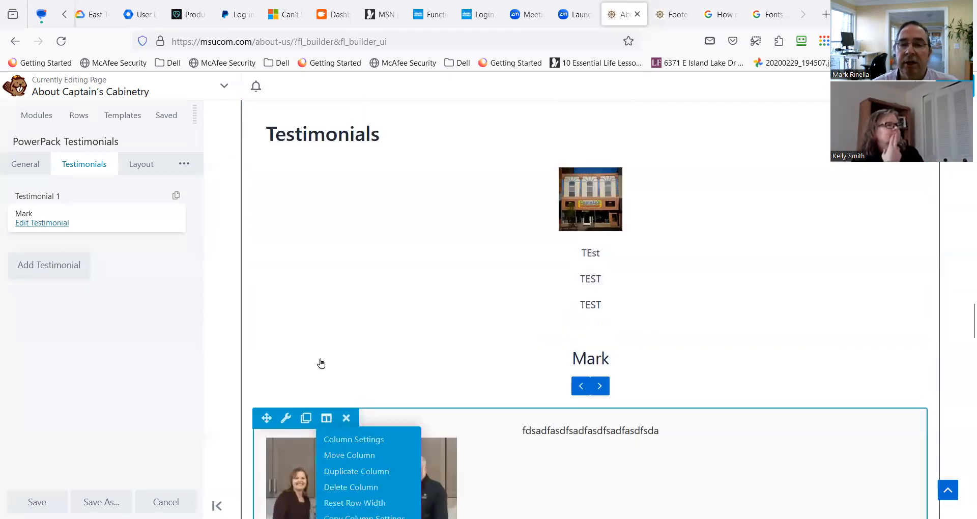
pyautogui.click(286, 118)
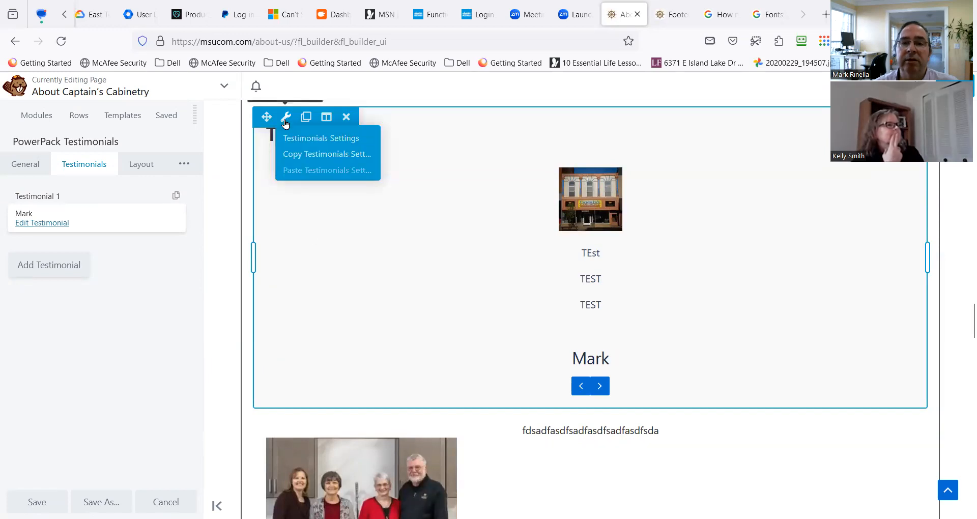
pyautogui.moveTo(288, 425)
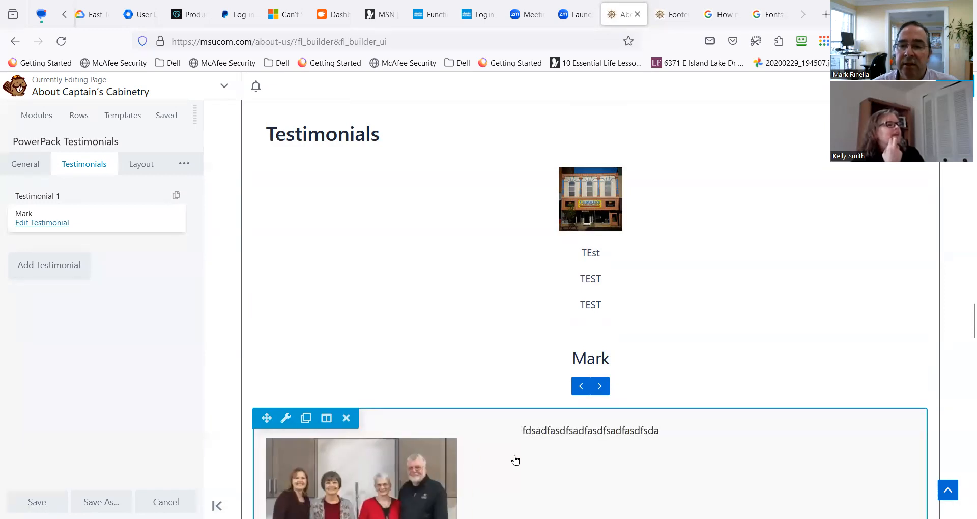
pyautogui.scroll(-5, 589, 402)
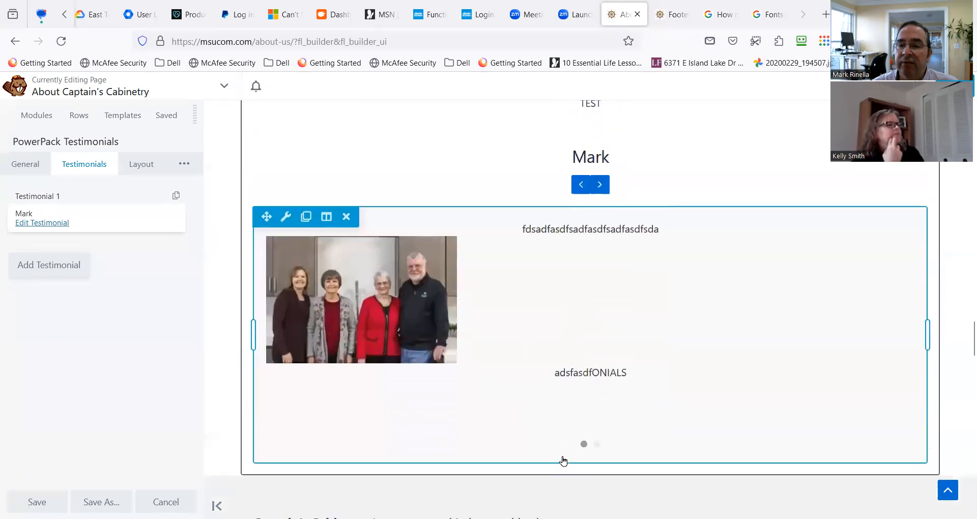
pyautogui.scroll(-3, 574, 451)
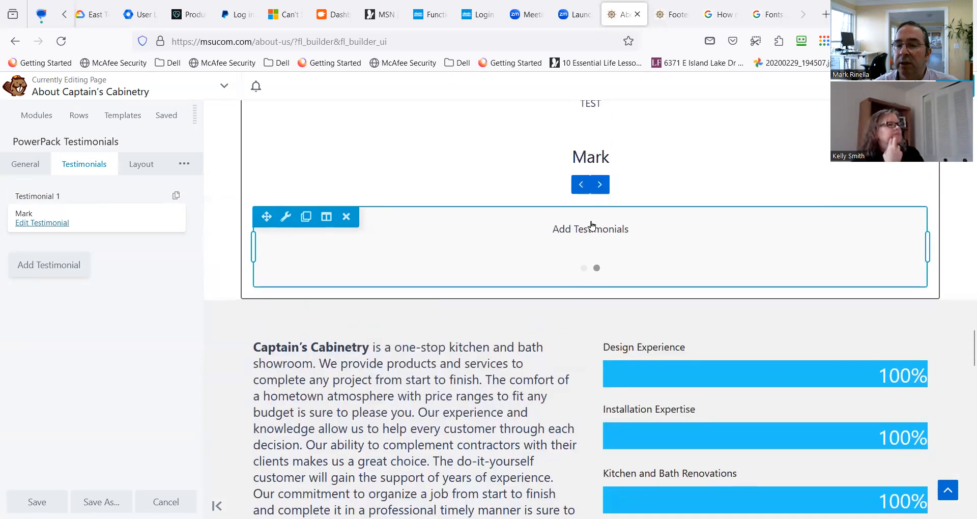
pyautogui.scroll(2, 575, 268)
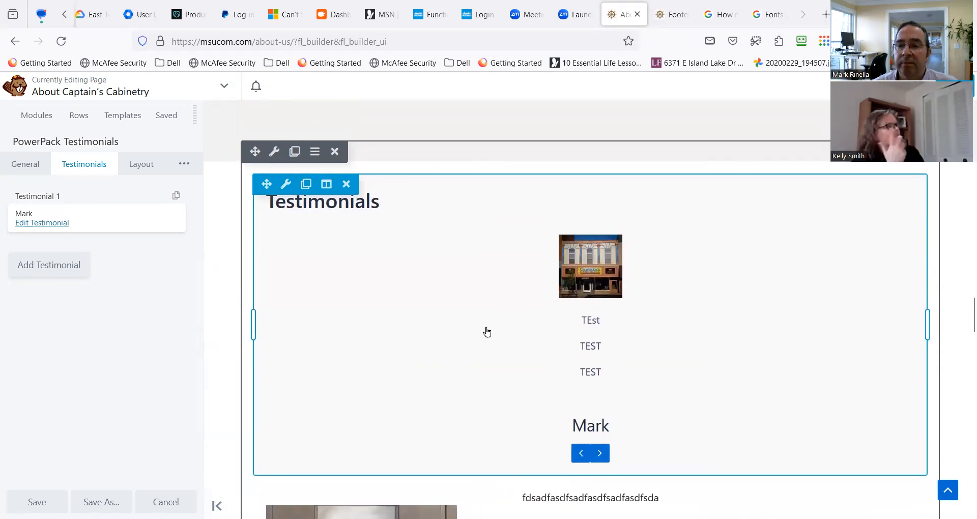
pyautogui.scroll(-2, 487, 331)
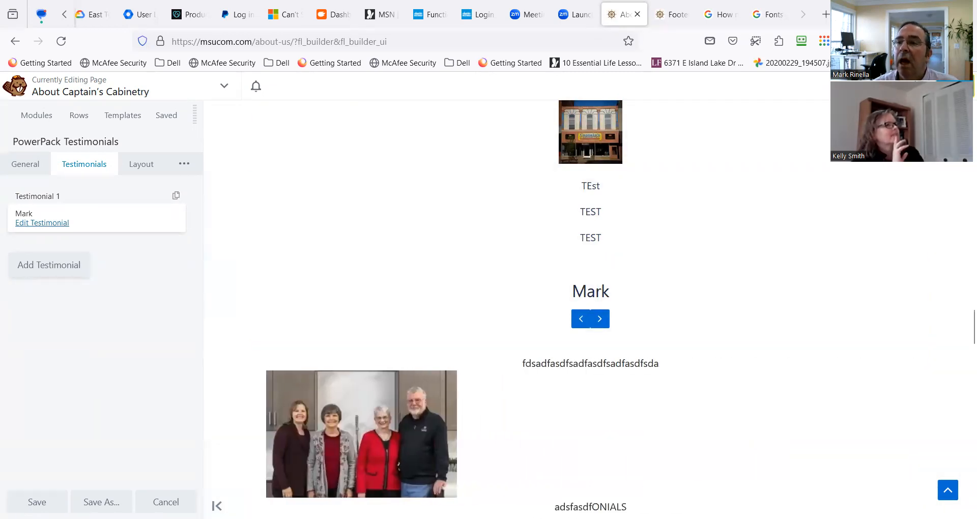
# Close the PowerPack Testimonials settings, stay in the page builder without publishing, and open the existing testimonials module's settings.
pyautogui.click(952, 86)
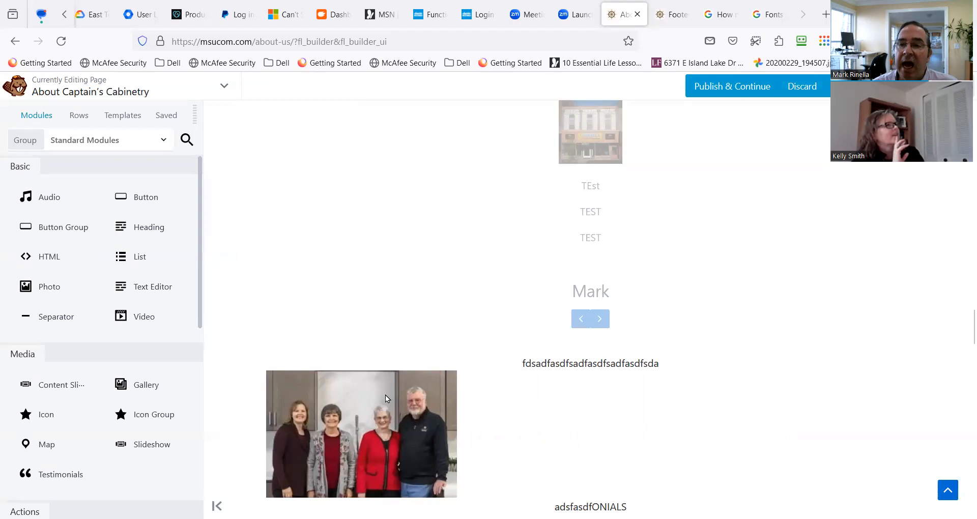
pyautogui.scroll(-3, 811, 147)
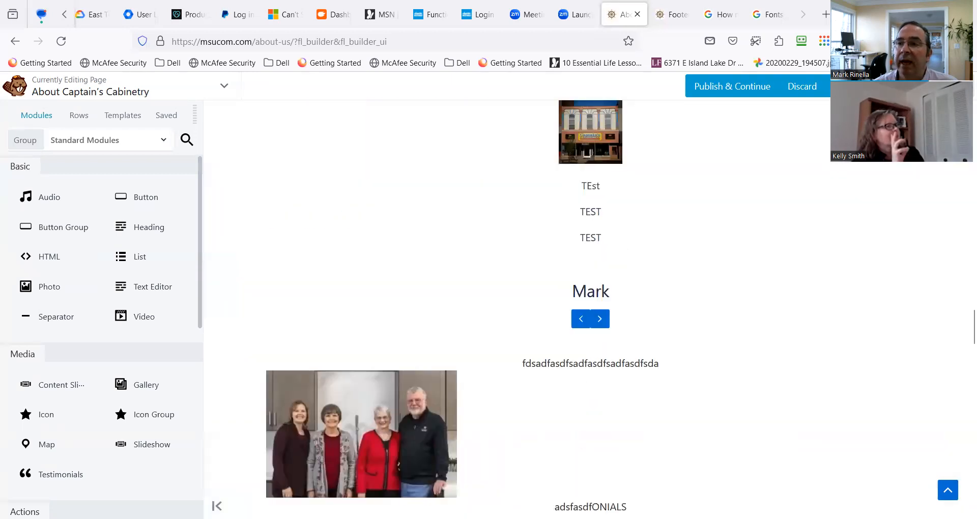
pyautogui.click(952, 86)
pyautogui.scroll(-1, 461, 364)
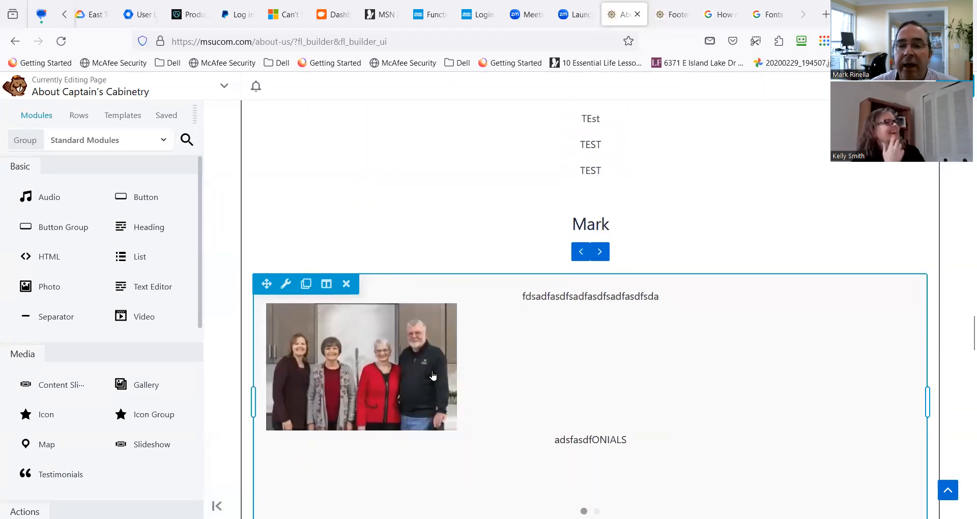
pyautogui.click(285, 293)
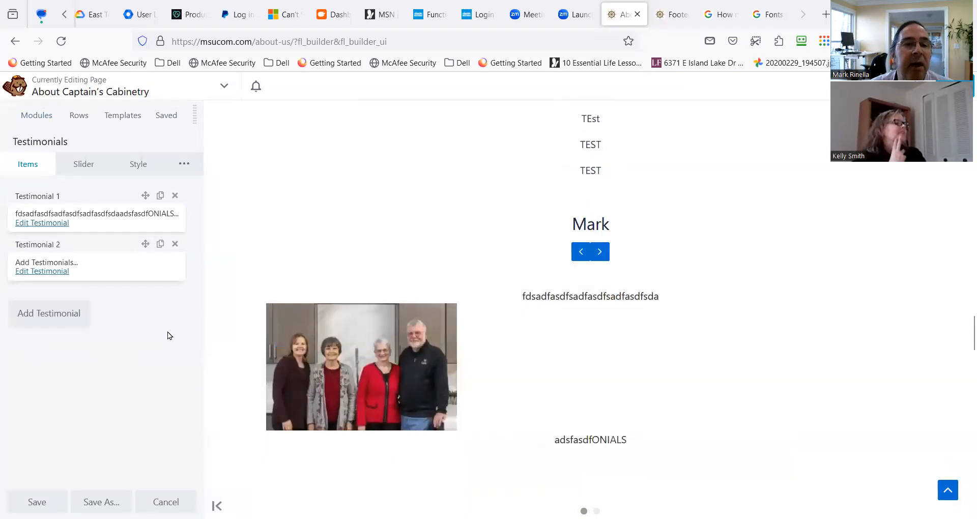
# Set the testimonials slider's delay to 9 seconds.
pyautogui.click(76, 165)
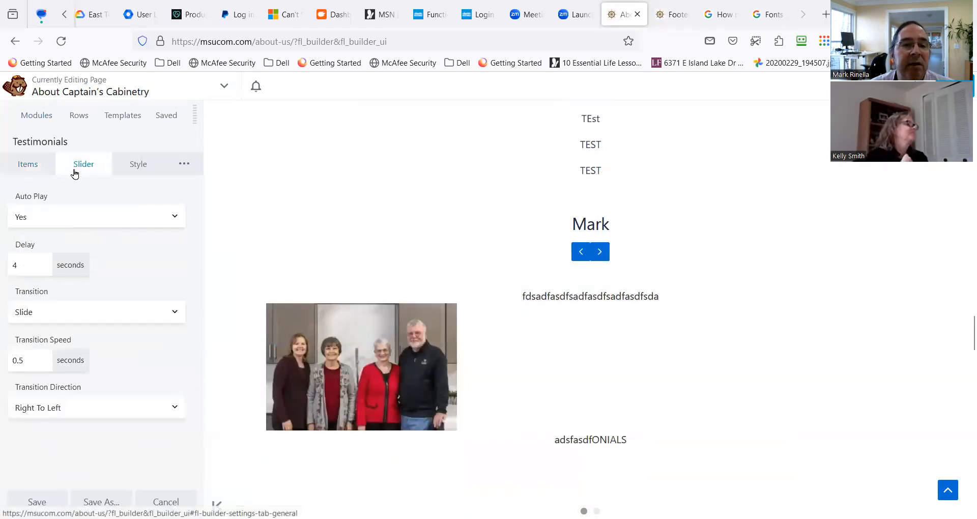
pyautogui.click(35, 264)
pyautogui.moveTo(36, 263); pyautogui.dragTo(13, 269)
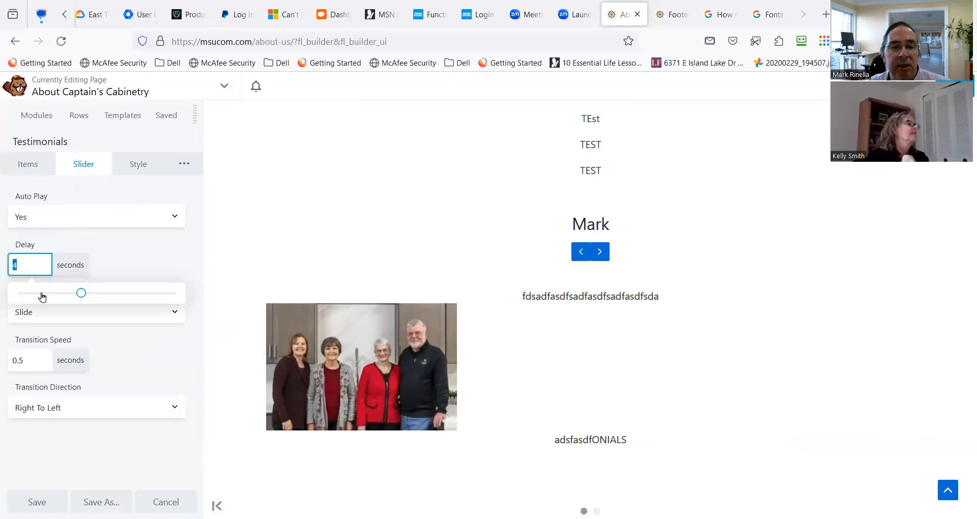
pyautogui.moveTo(85, 296); pyautogui.dragTo(160, 294)
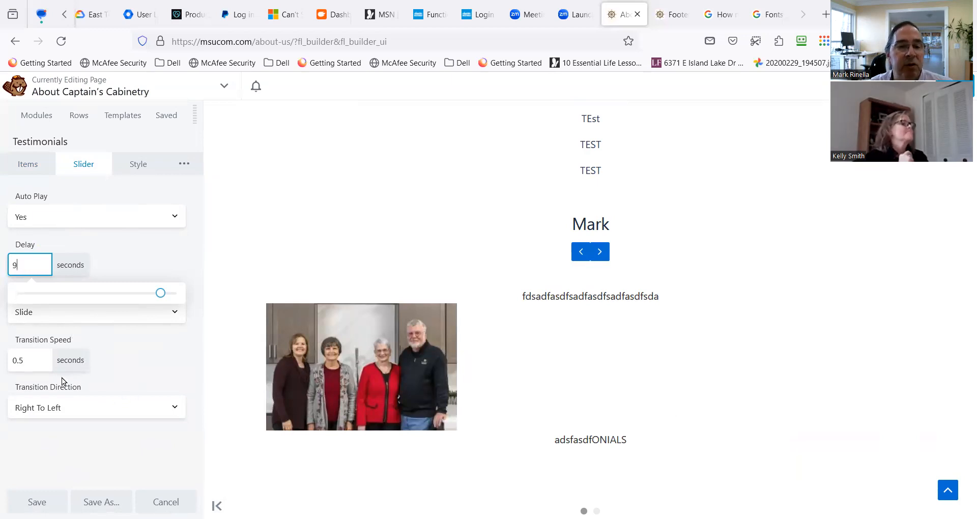
# Add the line "FAJK:FLFJKFLAJ:DFAFRKL;FJdsafsdf" below the existing text of the second testimonial.
pyautogui.click(28, 164)
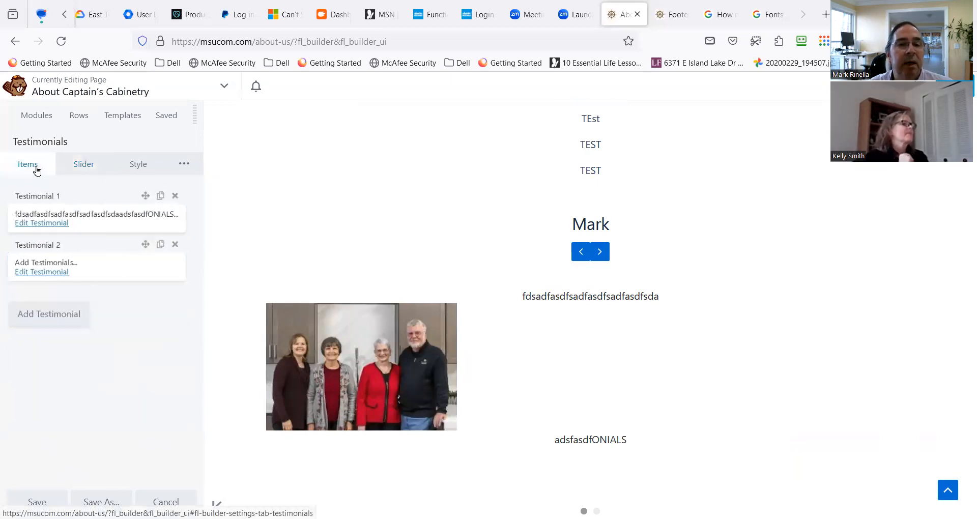
pyautogui.click(60, 274)
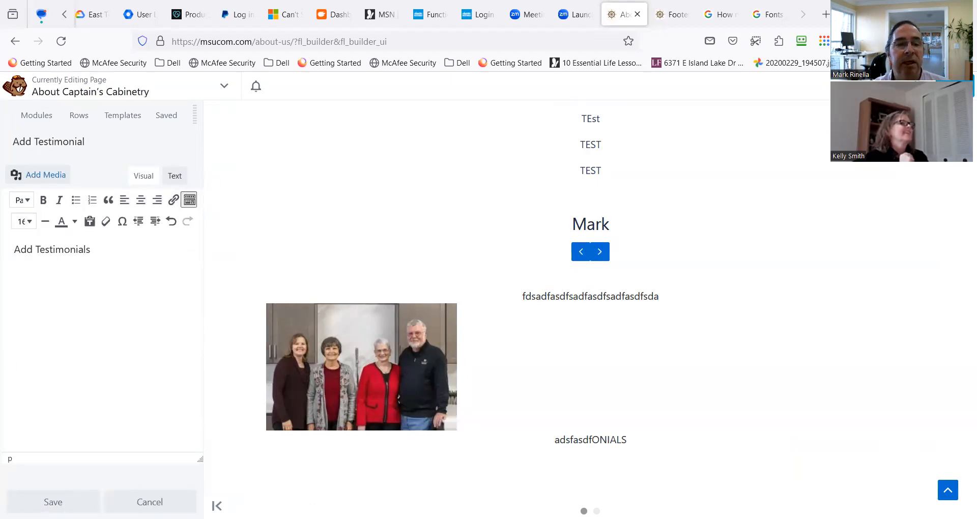
pyautogui.write('FAJK:FLFJKFLAJ:DFAFRKL;FJdsafsdf')
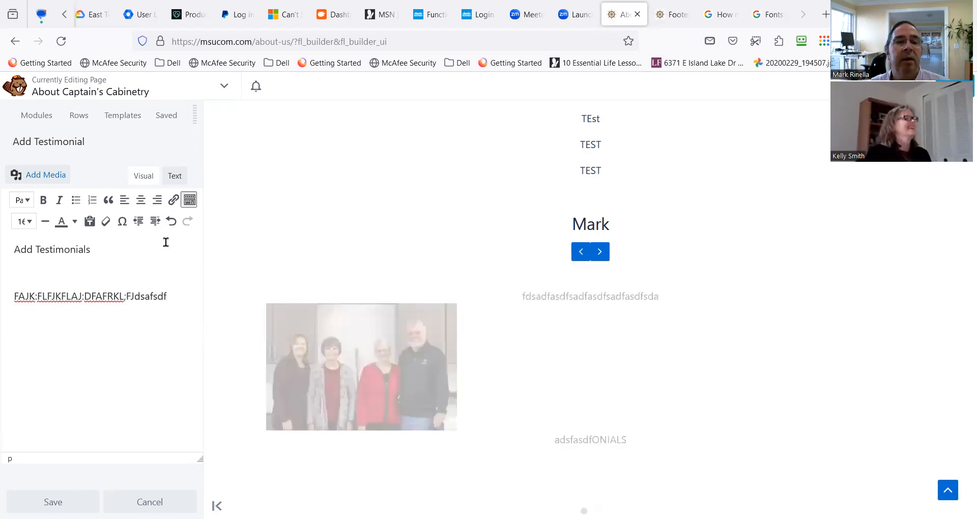
pyautogui.click(45, 174)
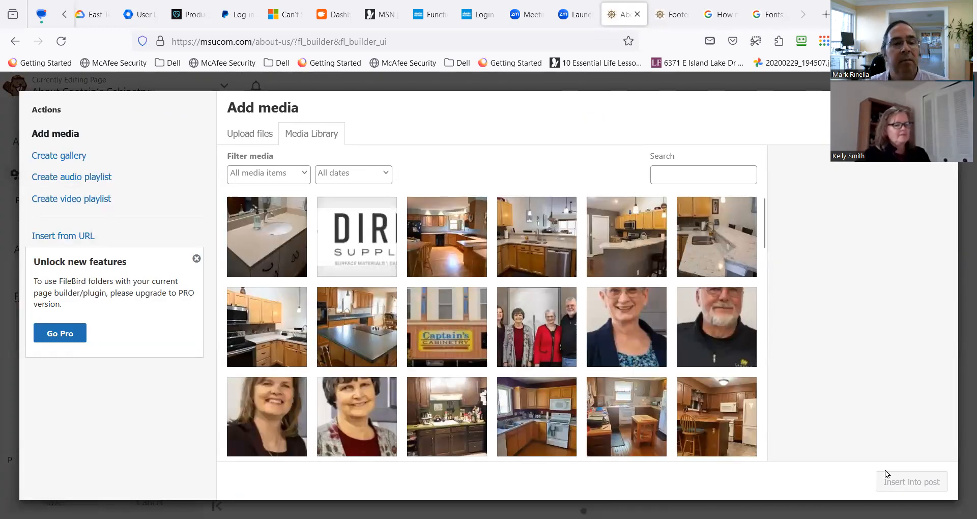
pyautogui.click(261, 135)
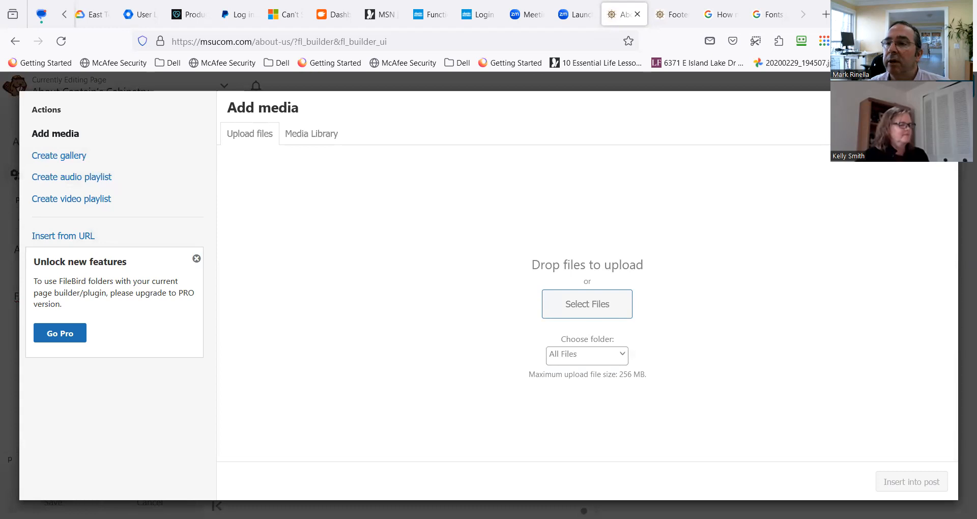
pyautogui.click(943, 106)
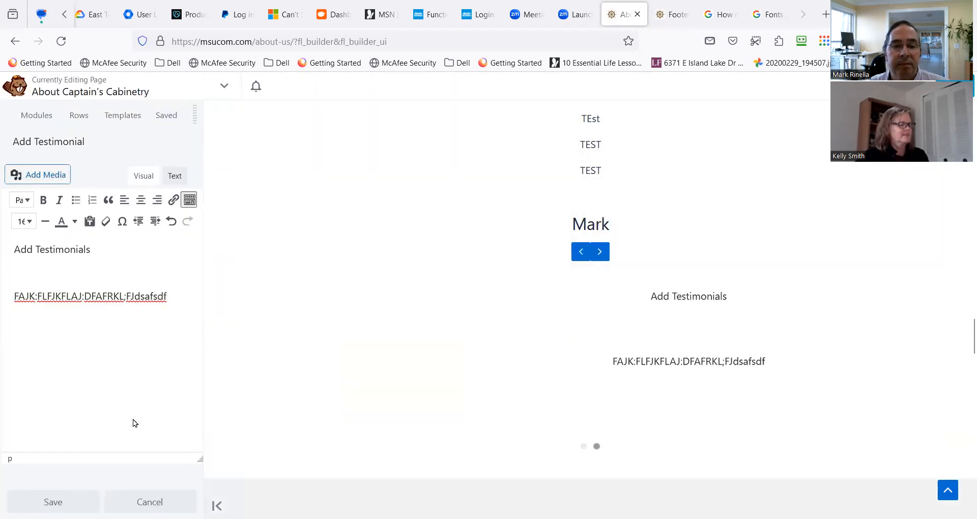
# Save the second testimonial, and turn off Show Dots in the module's style and save the module.
pyautogui.click(53, 502)
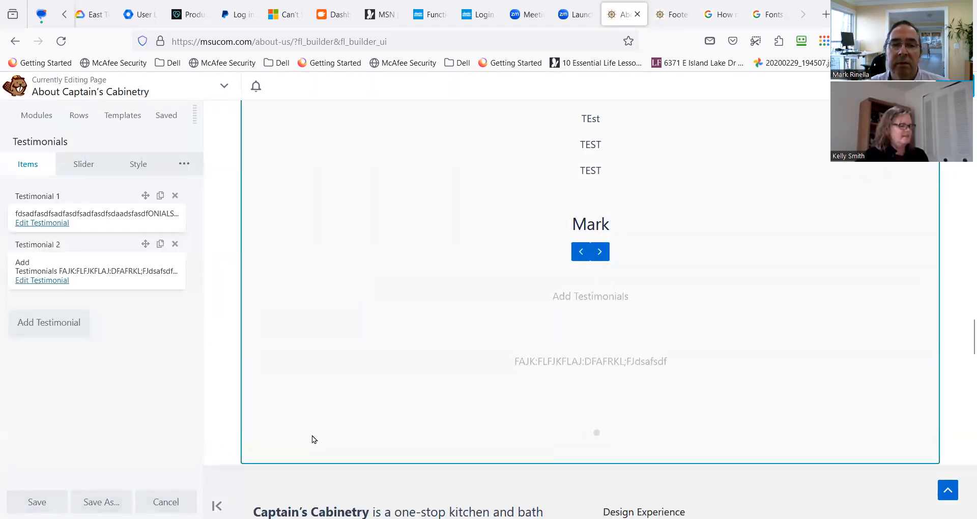
pyautogui.click(84, 164)
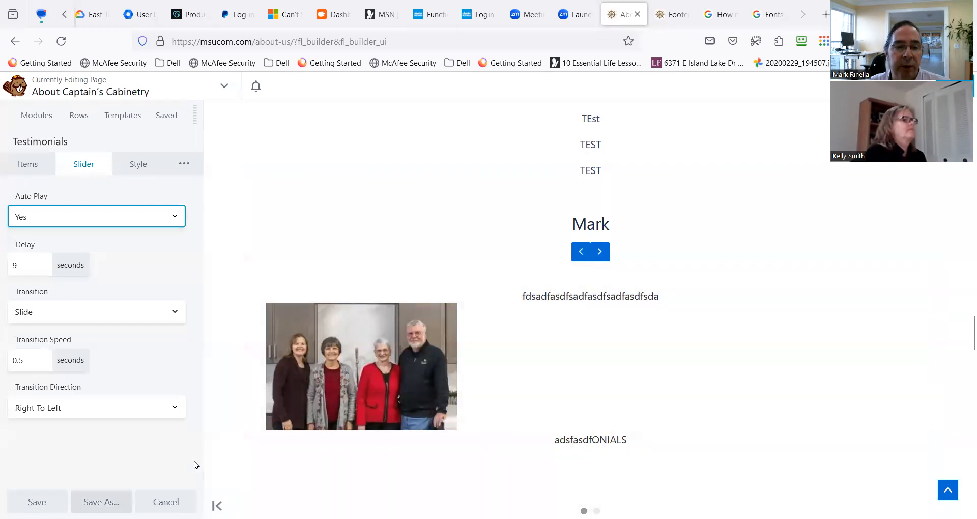
pyautogui.click(135, 165)
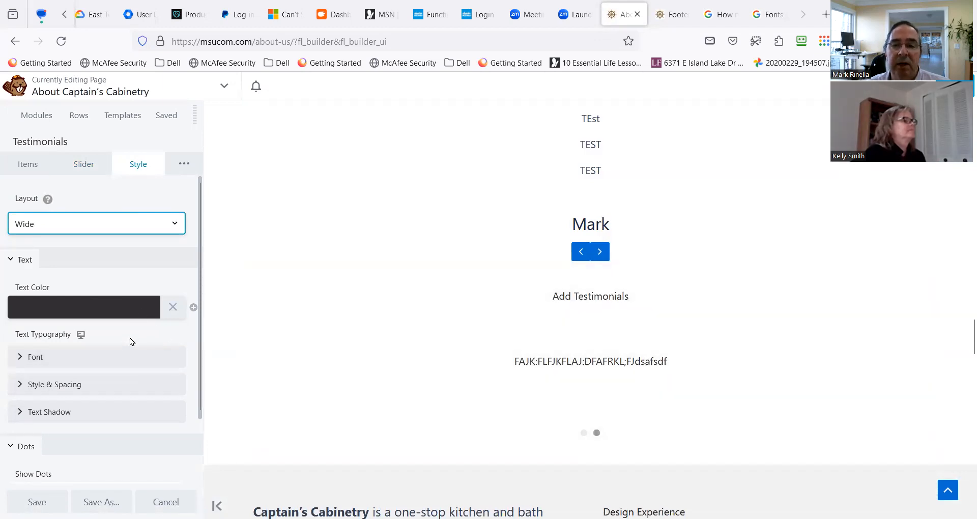
pyautogui.click(66, 365)
pyautogui.scroll(-1, 106, 386)
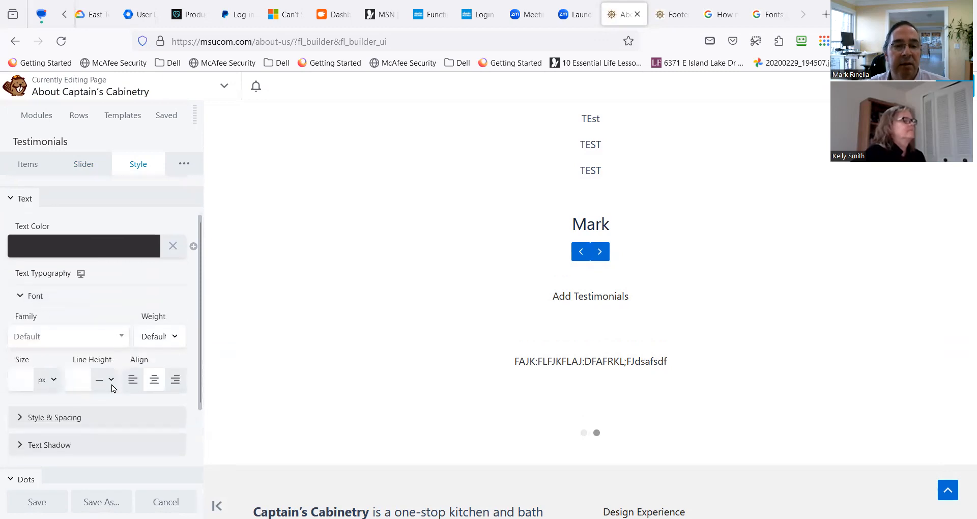
pyautogui.scroll(-1, 59, 398)
pyautogui.scroll(-1, 65, 448)
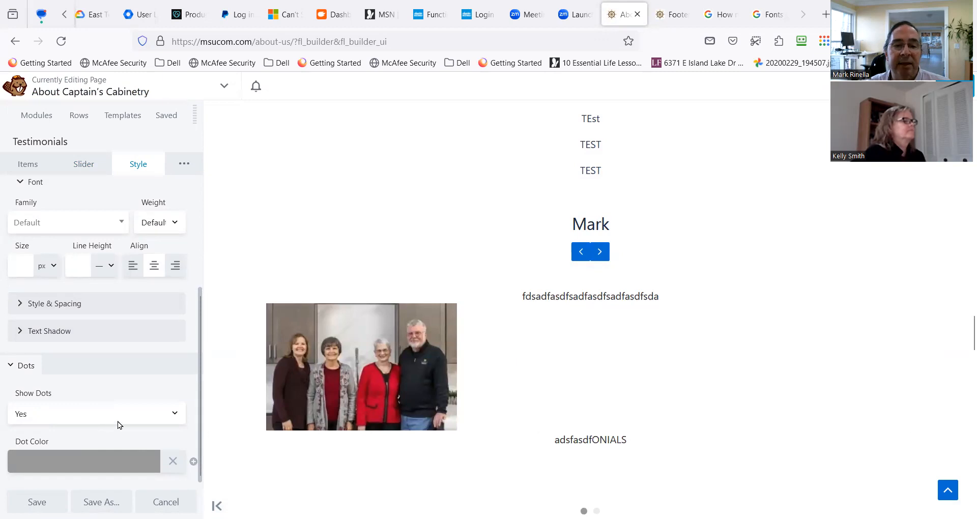
pyautogui.click(159, 420)
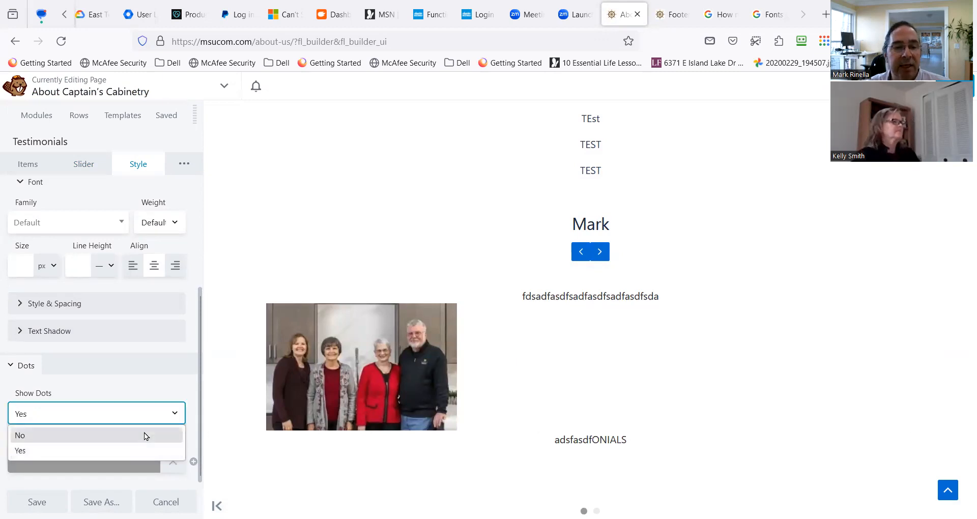
pyautogui.click(144, 432)
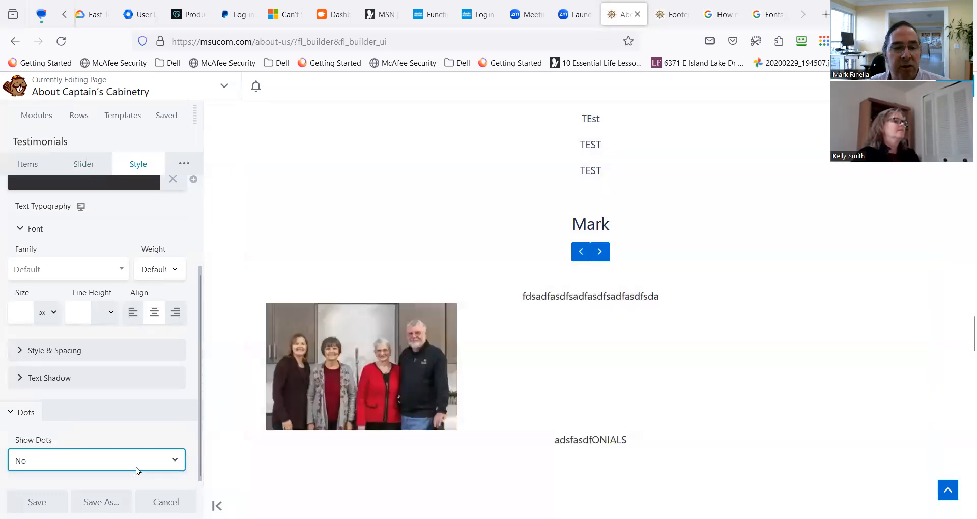
pyautogui.click(37, 502)
# Finish editing the About page and publish it.
pyautogui.scroll(-7, 136, 467)
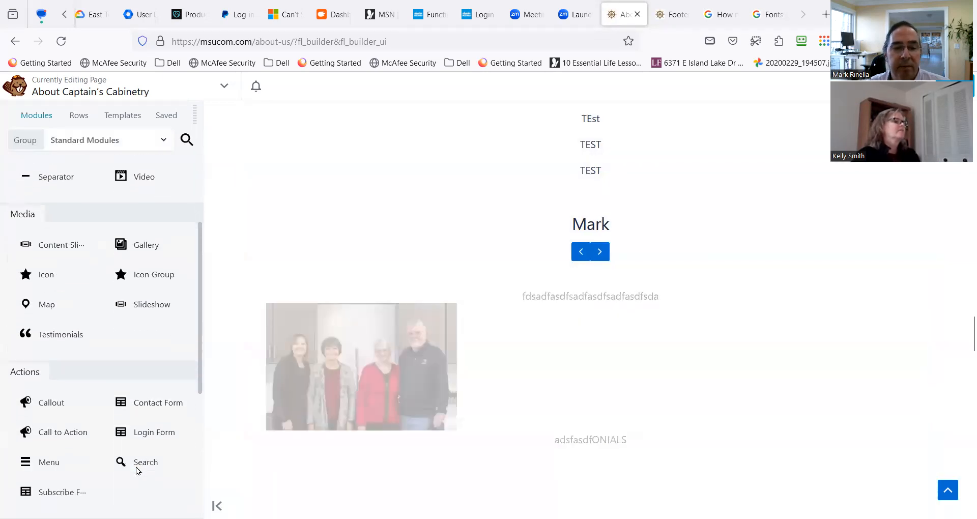
pyautogui.click(955, 86)
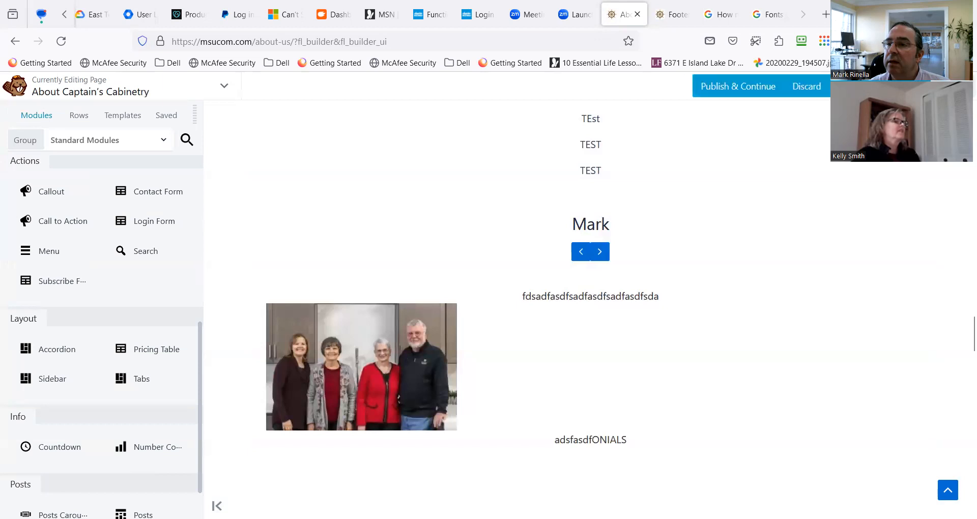
pyautogui.click(905, 86)
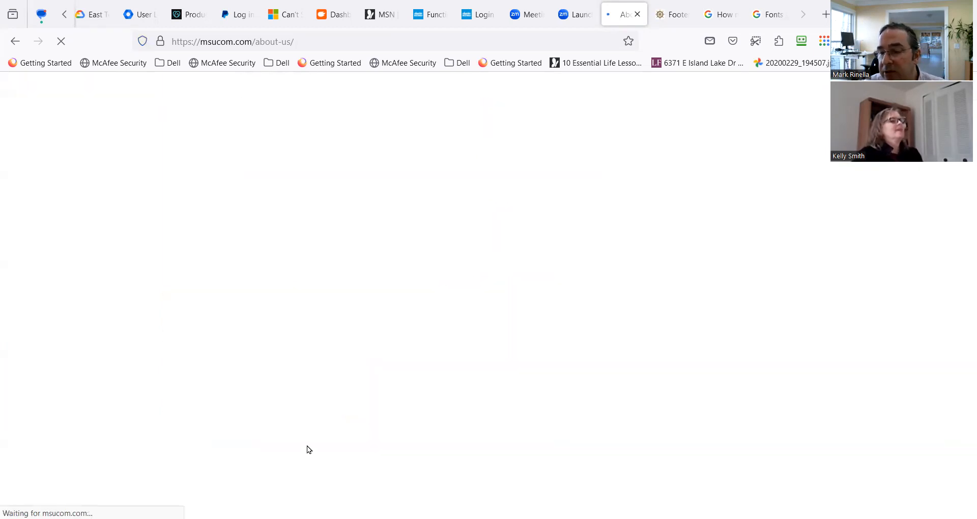
# Review the published About page from the team section down to the Ready to Get Started section.
pyautogui.scroll(-5, 310, 446)
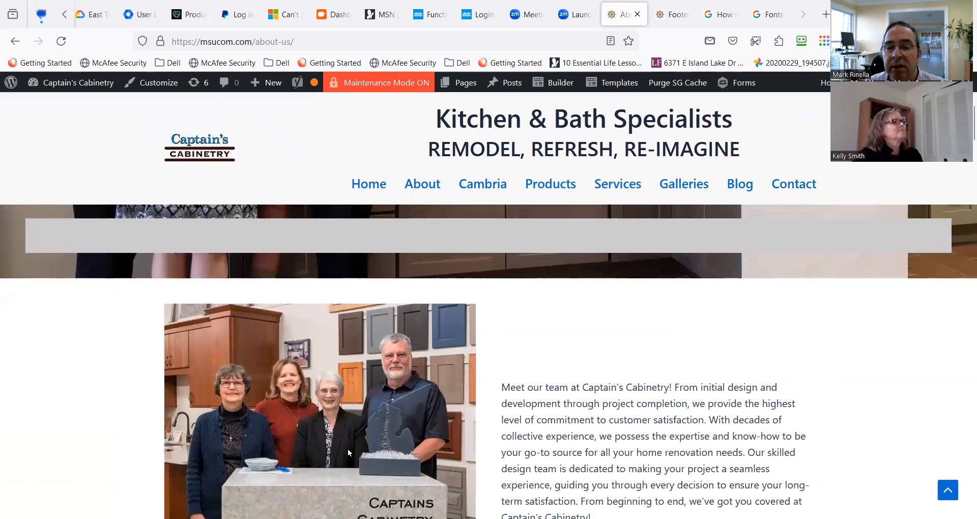
pyautogui.scroll(-20, 347, 449)
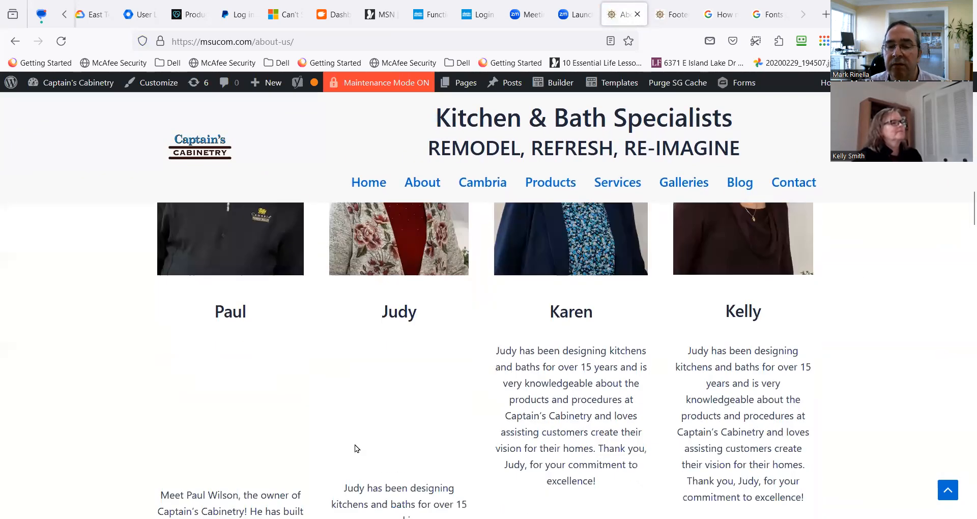
pyautogui.scroll(-15, 356, 447)
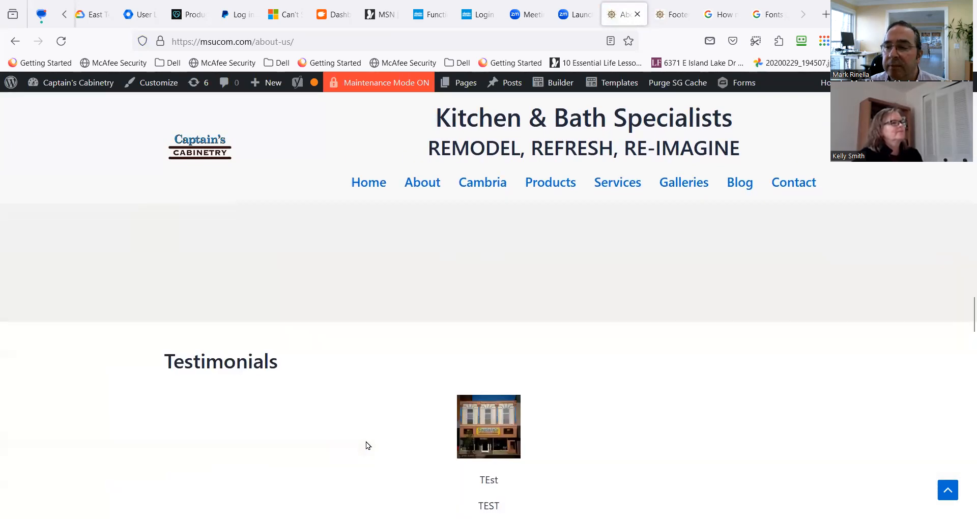
pyautogui.scroll(-15, 368, 442)
pyautogui.scroll(6, 368, 441)
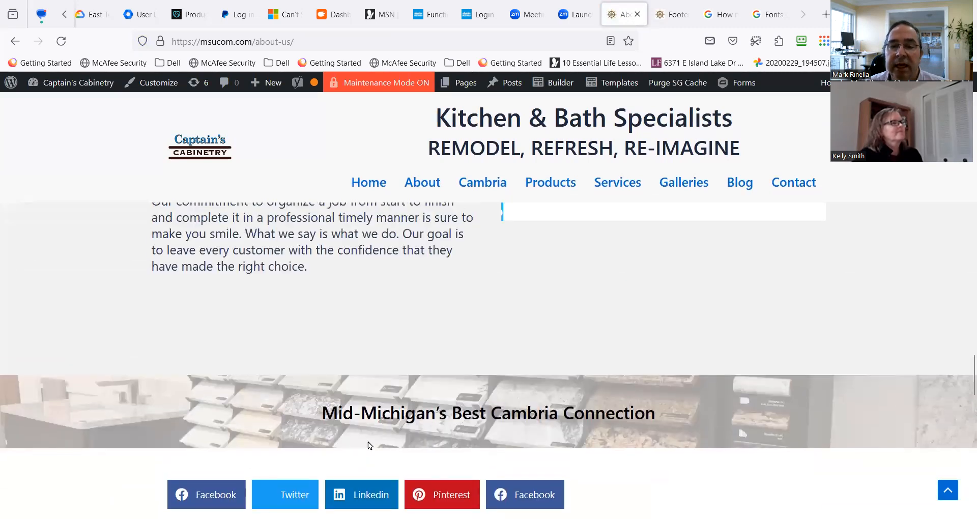
pyautogui.scroll(4, 368, 442)
pyautogui.scroll(-5, 369, 442)
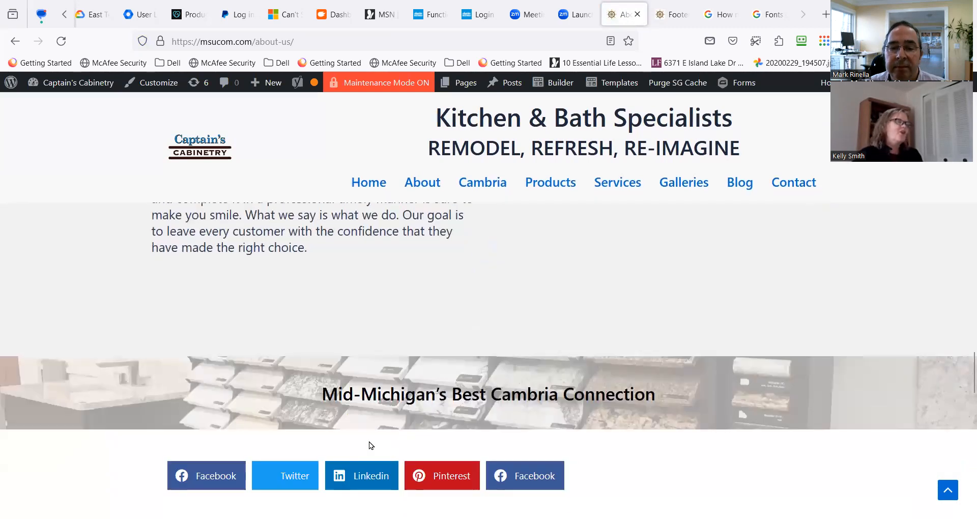
pyautogui.scroll(-10, 369, 443)
pyautogui.scroll(-2, 369, 442)
pyautogui.scroll(8, 368, 440)
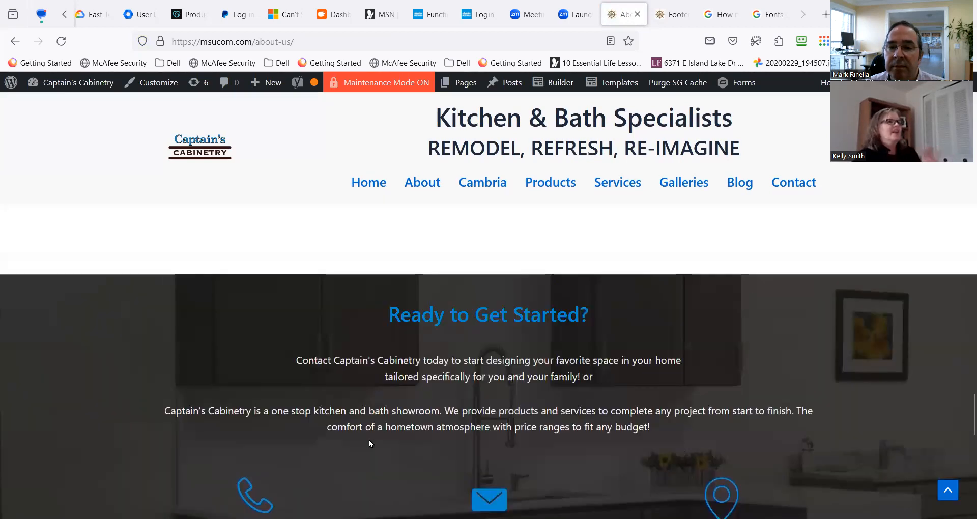
pyautogui.scroll(8, 369, 443)
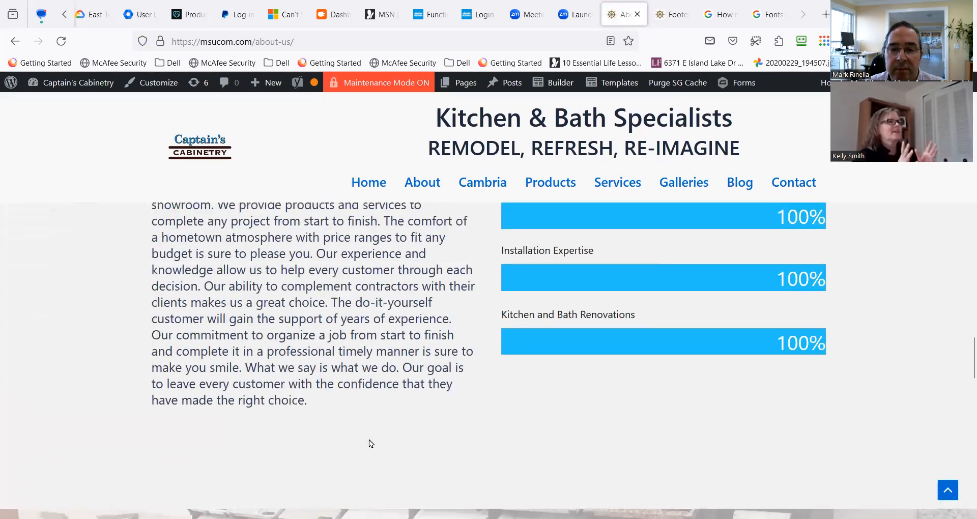
# Compare the two testimonials modules on the published page, checking how the slides rotate and affect the section below.
pyautogui.scroll(8, 368, 440)
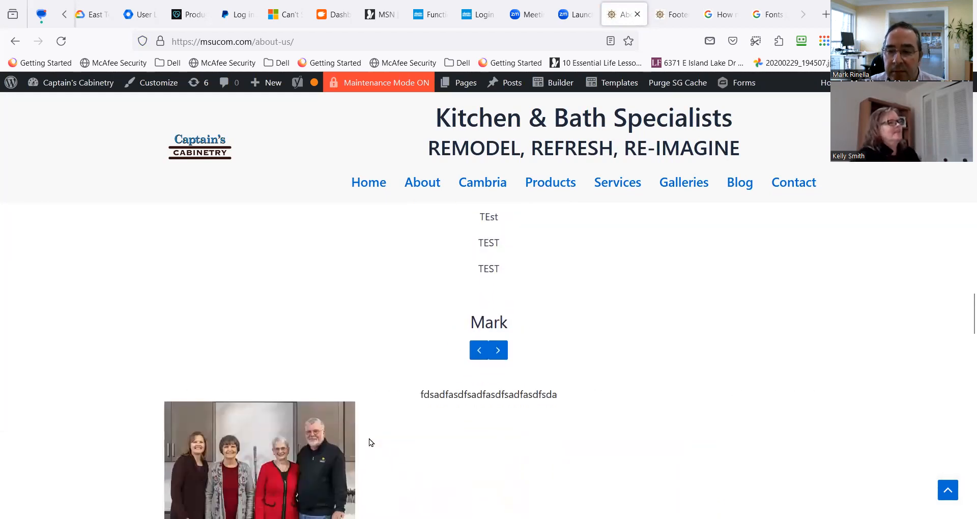
pyautogui.scroll(-3, 368, 441)
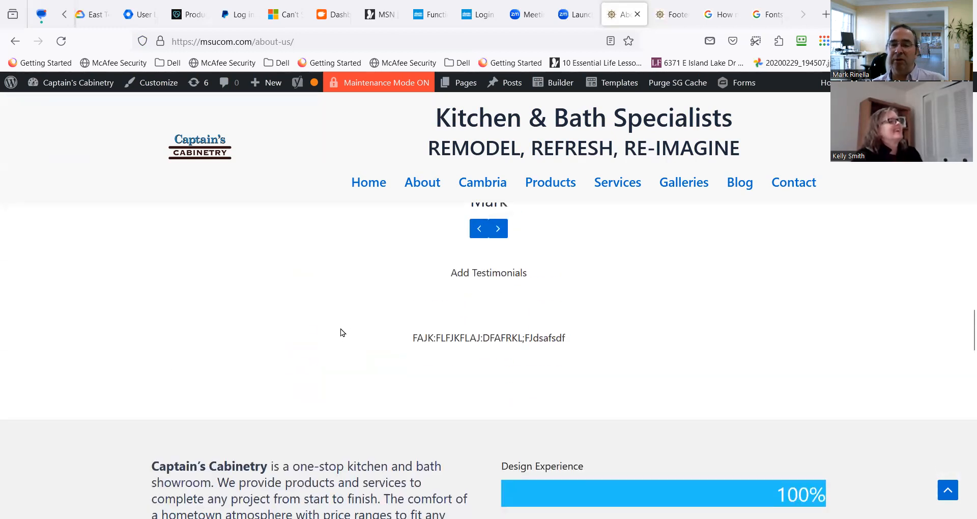
pyautogui.scroll(-5, 340, 330)
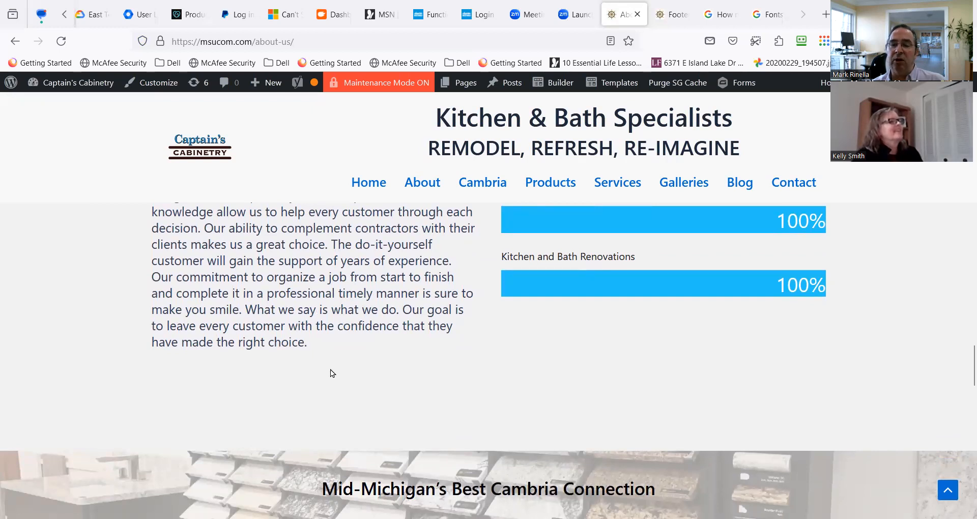
pyautogui.scroll(7, 322, 383)
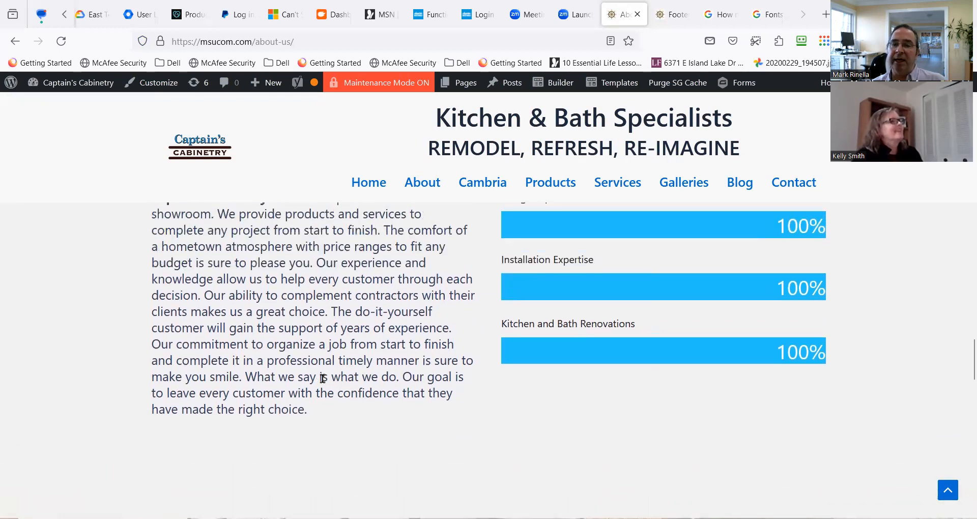
pyautogui.scroll(1, 324, 384)
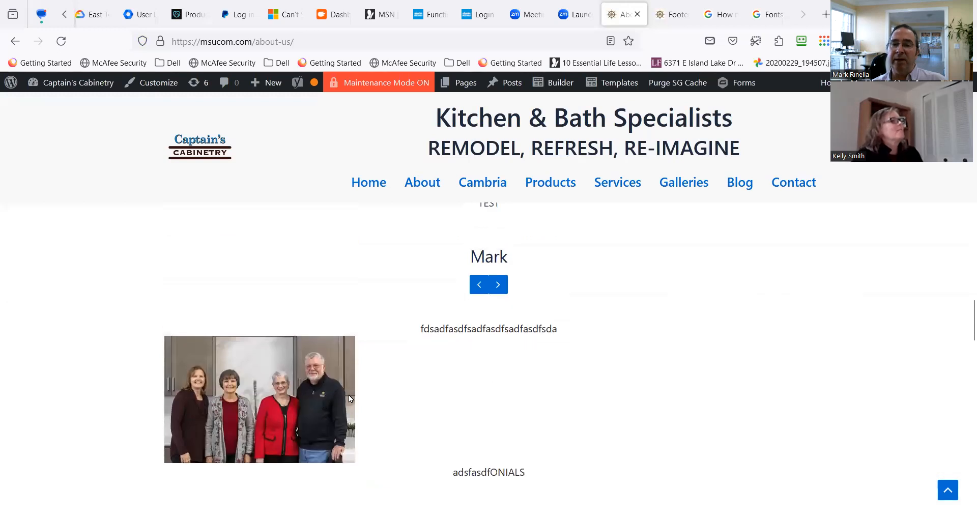
pyautogui.scroll(-2, 342, 404)
pyautogui.scroll(3, 339, 401)
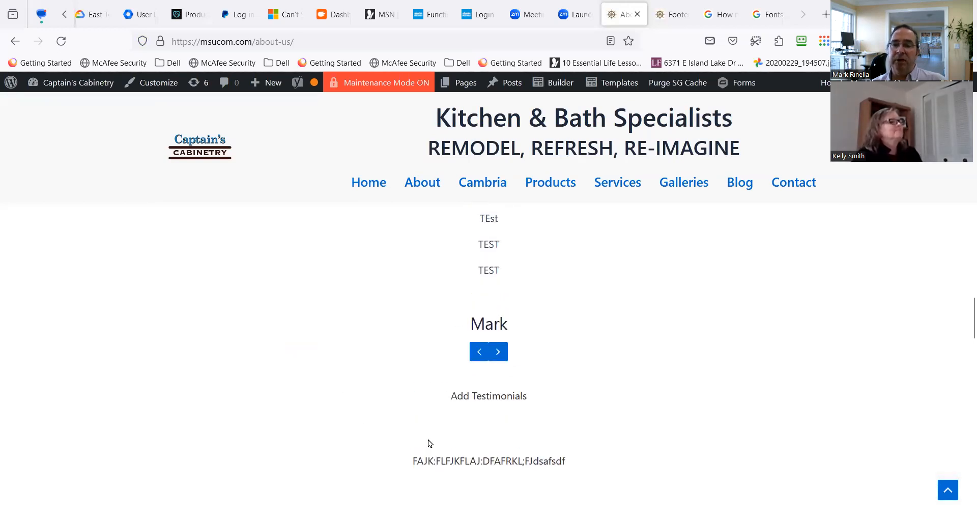
pyautogui.scroll(4, 429, 441)
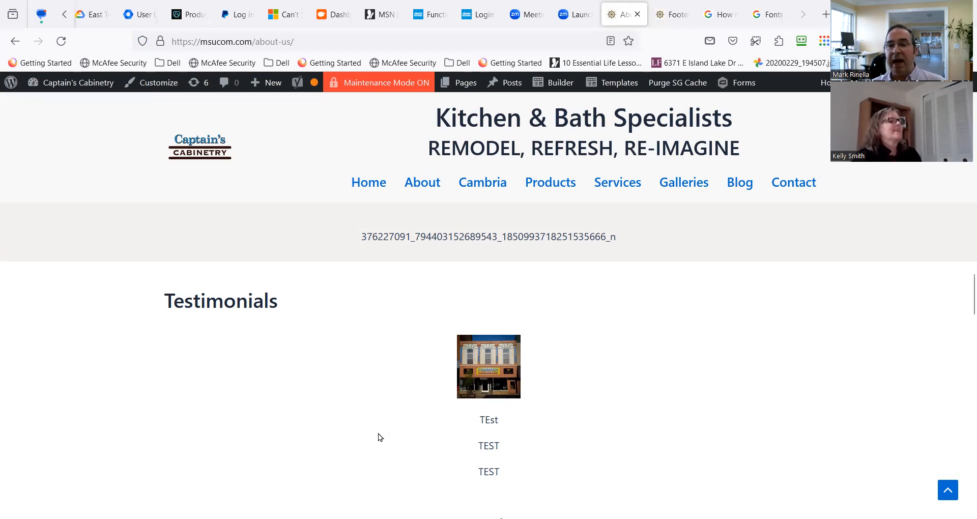
pyautogui.scroll(-1, 378, 461)
pyautogui.scroll(1, 382, 440)
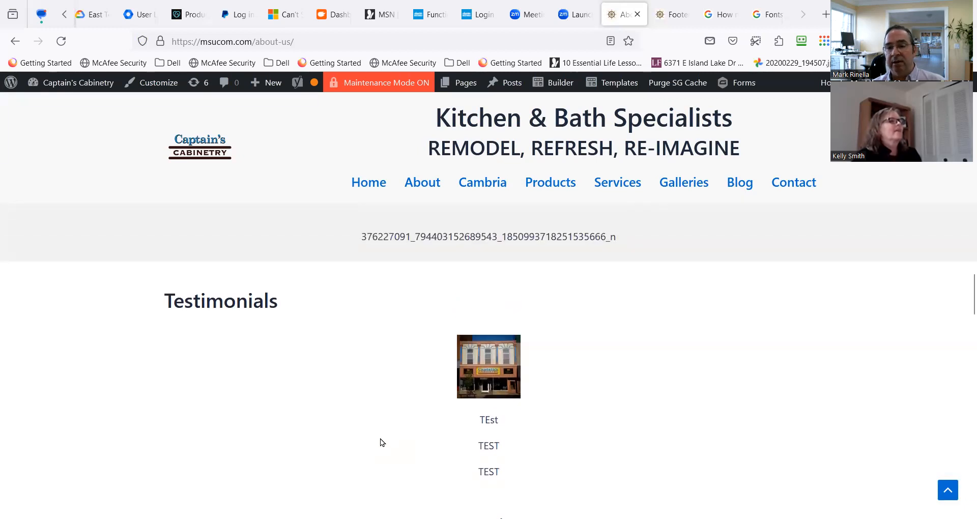
pyautogui.scroll(-1, 357, 438)
pyautogui.scroll(4, 359, 438)
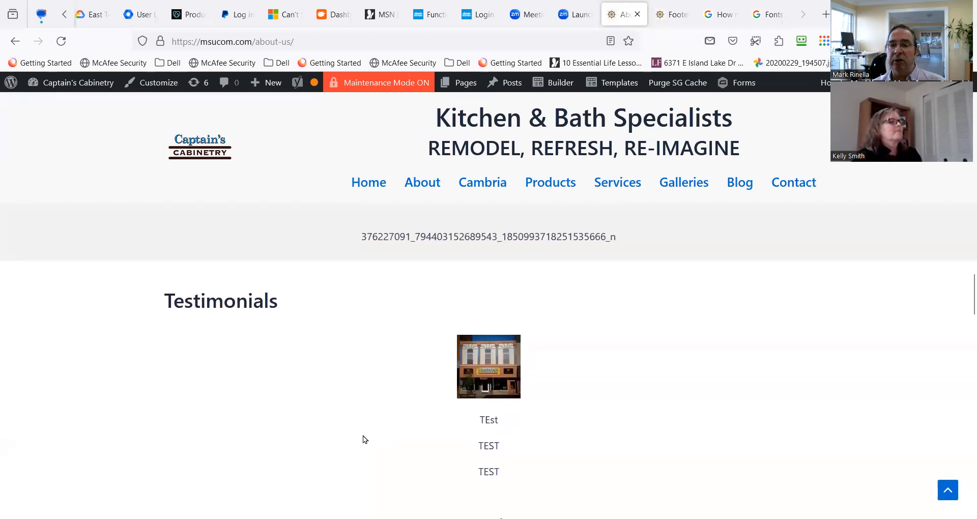
# Review the published About page from the Testimonials section back up to the About Us banner.
pyautogui.scroll(-8, 366, 438)
pyautogui.scroll(3, 365, 437)
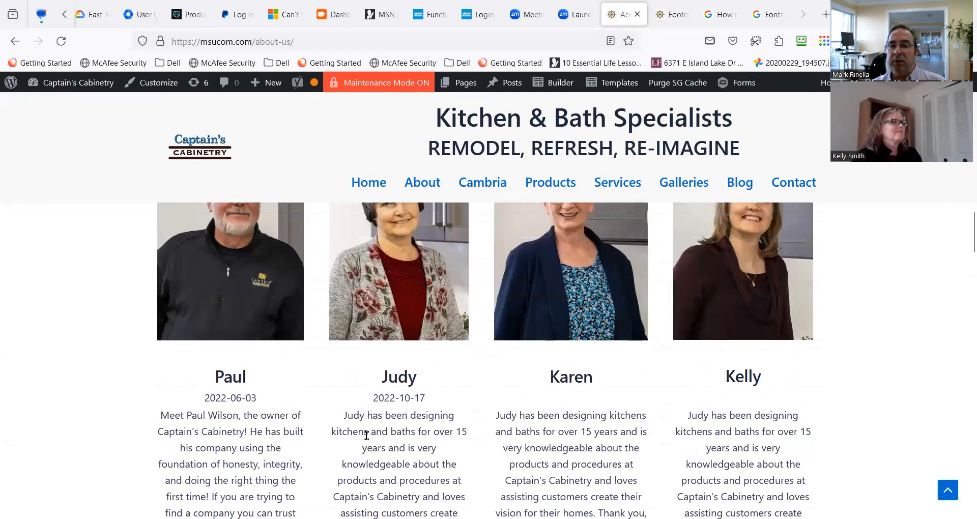
pyautogui.scroll(2, 367, 440)
pyautogui.scroll(-2, 368, 440)
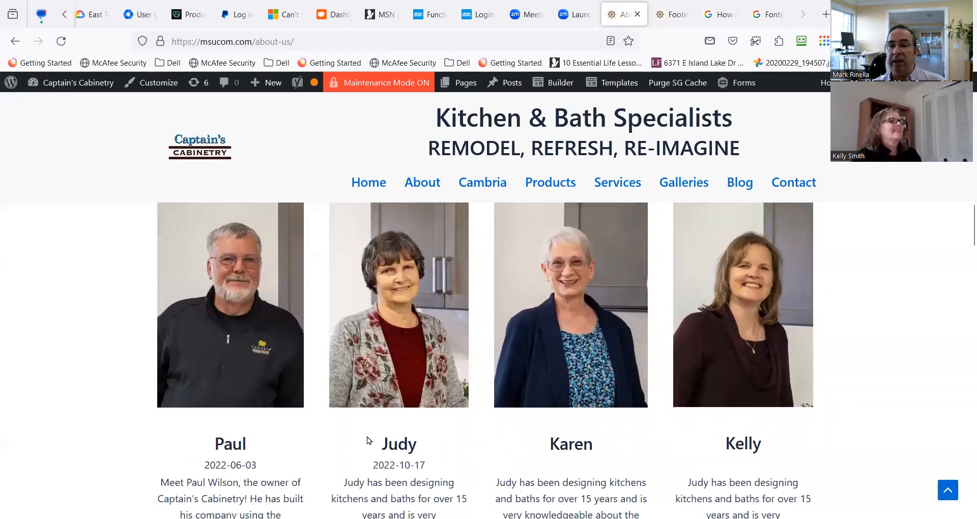
pyautogui.scroll(10, 367, 437)
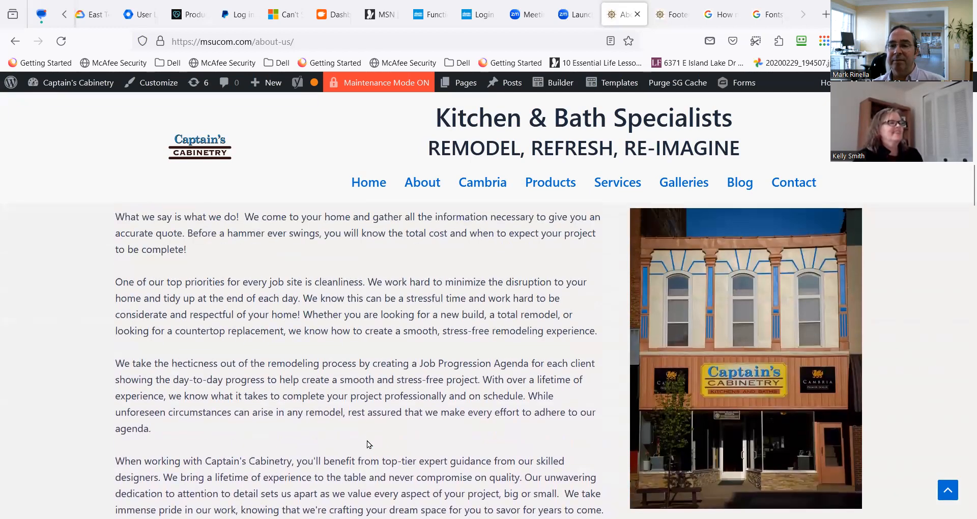
pyautogui.scroll(1, 368, 438)
pyautogui.scroll(3, 369, 441)
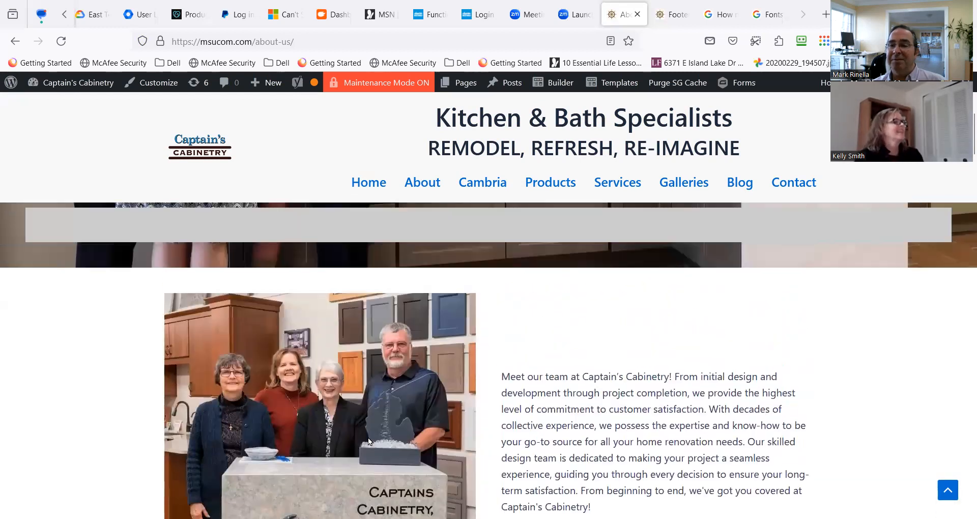
pyautogui.scroll(4, 374, 431)
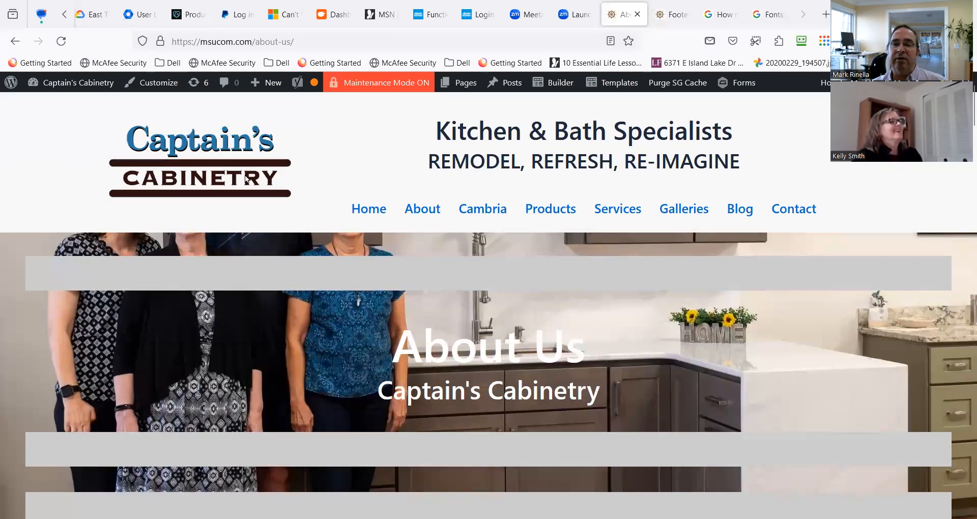
# Check the About page layout from the banner through What Sets Us Apart and the team profiles down to the Accreditations section.
pyautogui.scroll(-5, 391, 183)
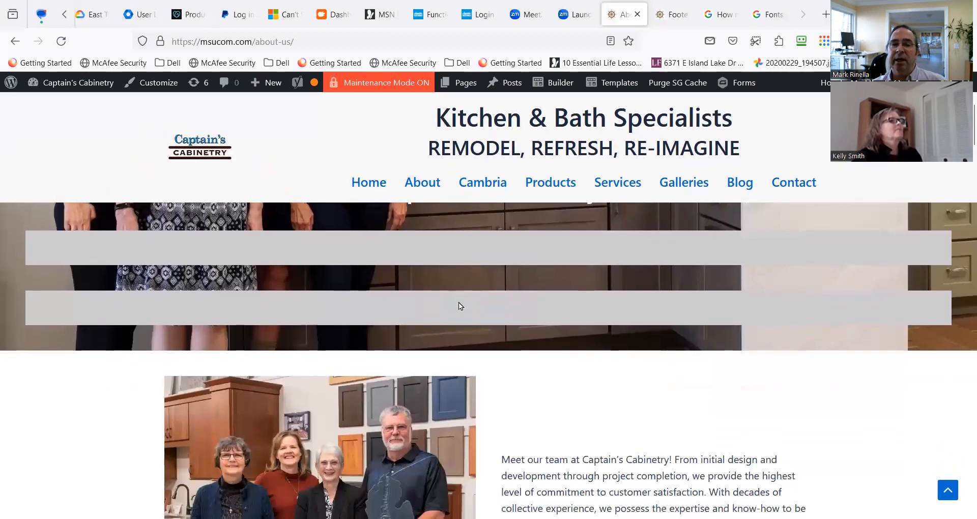
pyautogui.scroll(-6, 475, 405)
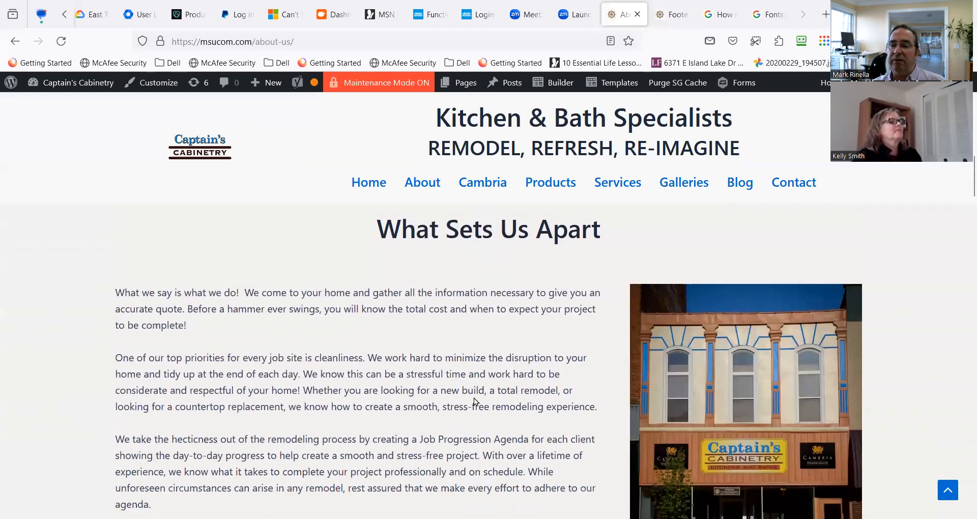
pyautogui.scroll(-8, 448, 394)
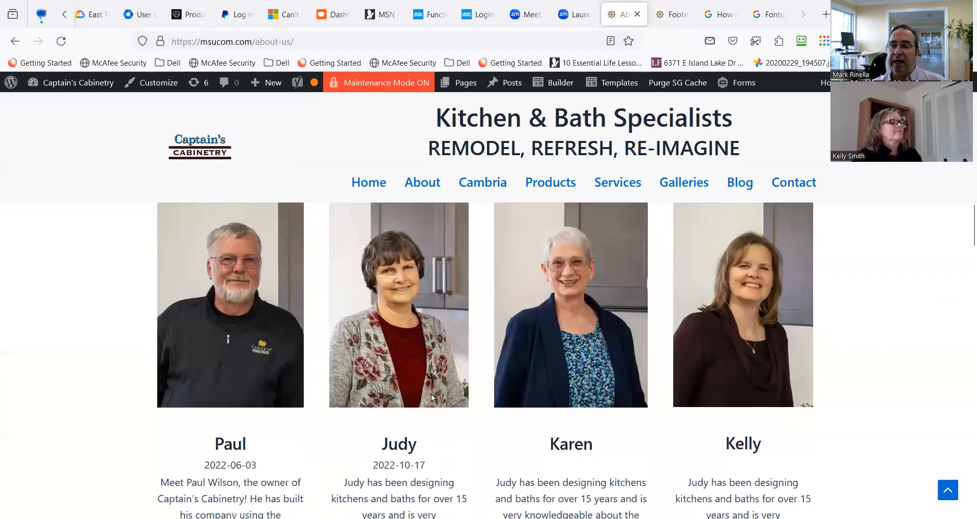
pyautogui.scroll(-5, 398, 393)
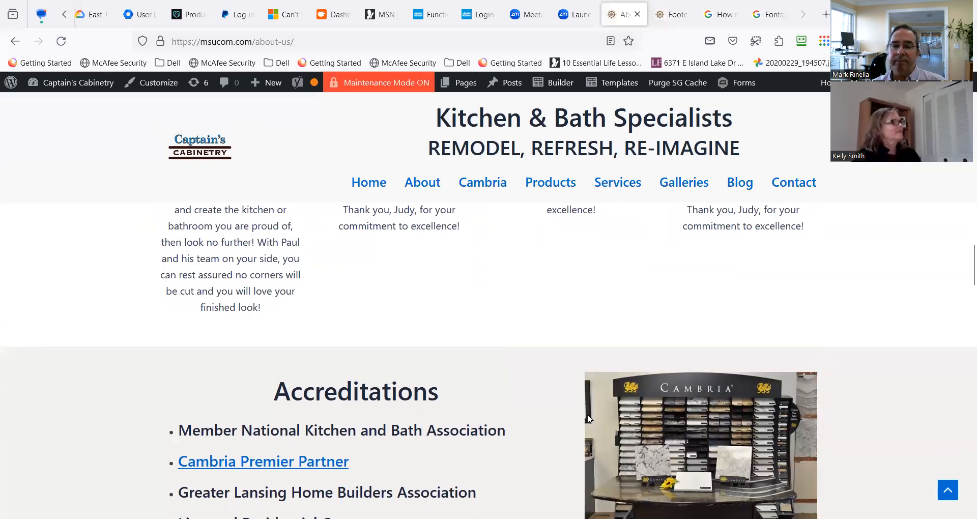
pyautogui.scroll(-1, 459, 461)
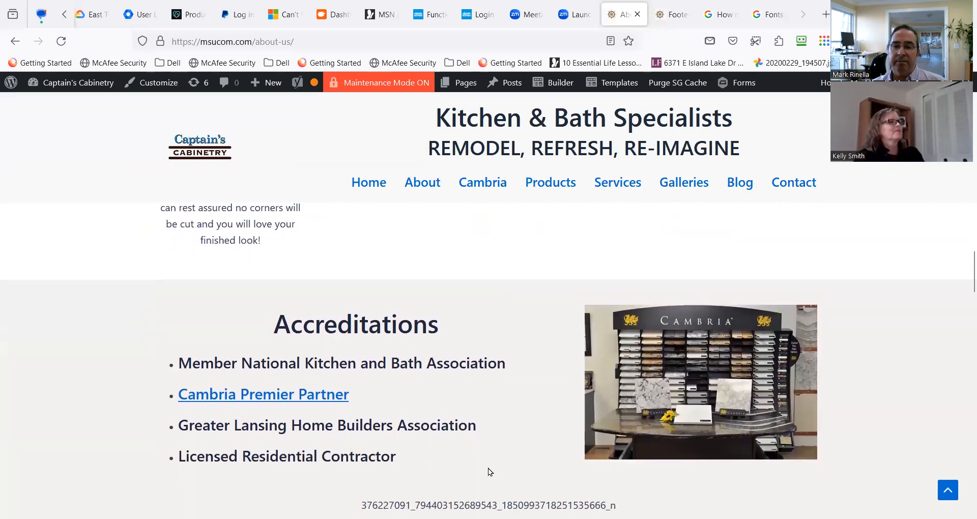